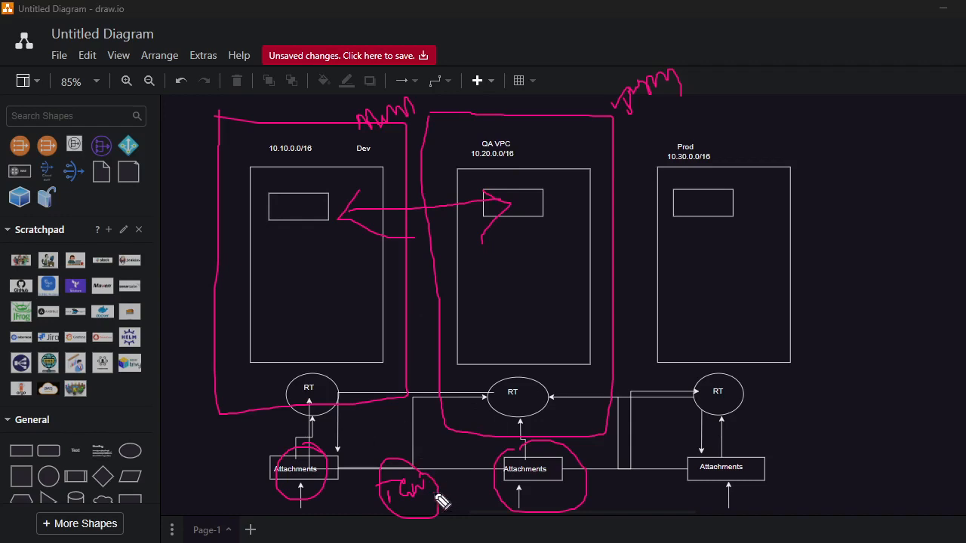
Add one last pink stroke beside the attachments, then clear all pink annotations from the diagram.
mouse_move(436, 492)
left_mouse_down()
mouse_move(469, 496)
mouse_move(442, 496)
mouse_move(443, 516)
left_mouse_up()
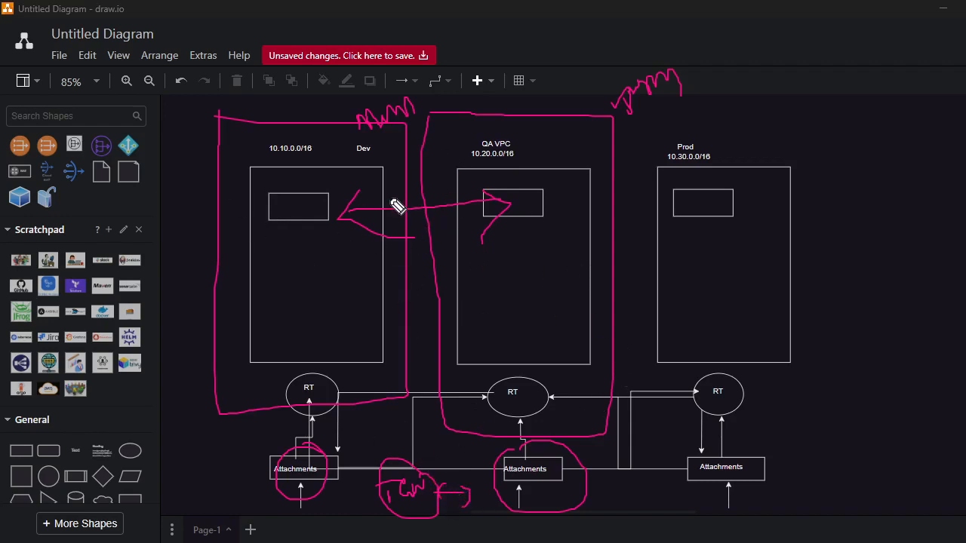
left_click(963, 110)
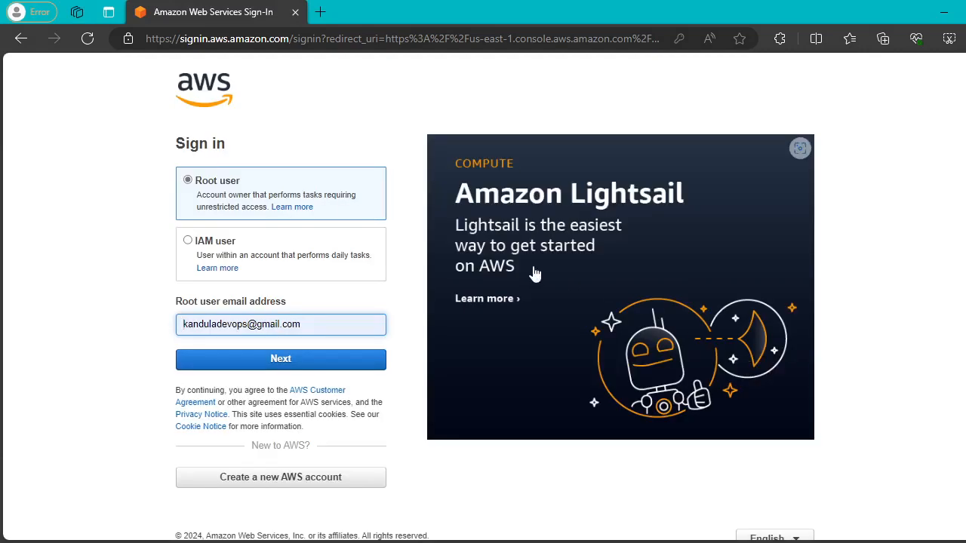
Sign in as root user with the saved account e-mail and the account password.
left_click(306, 325)
key("BackSpace")
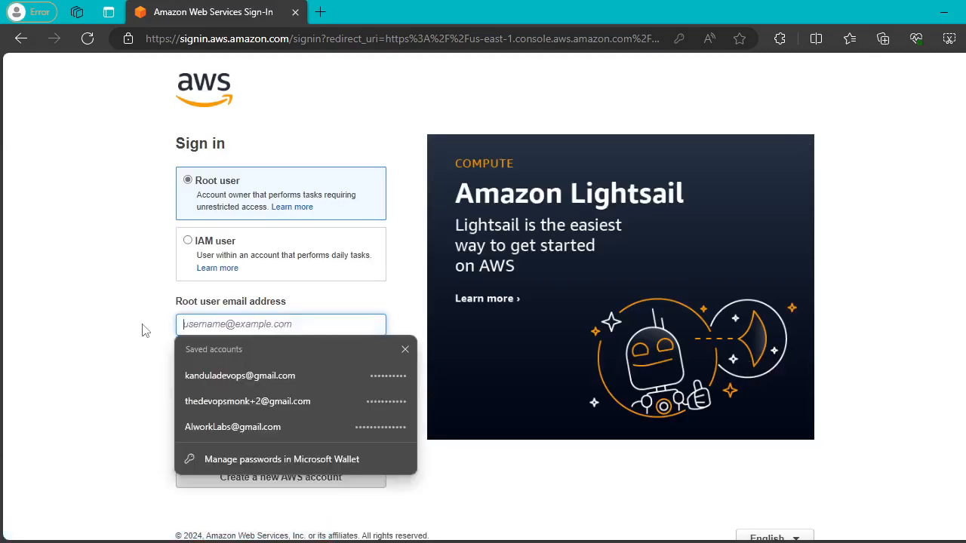
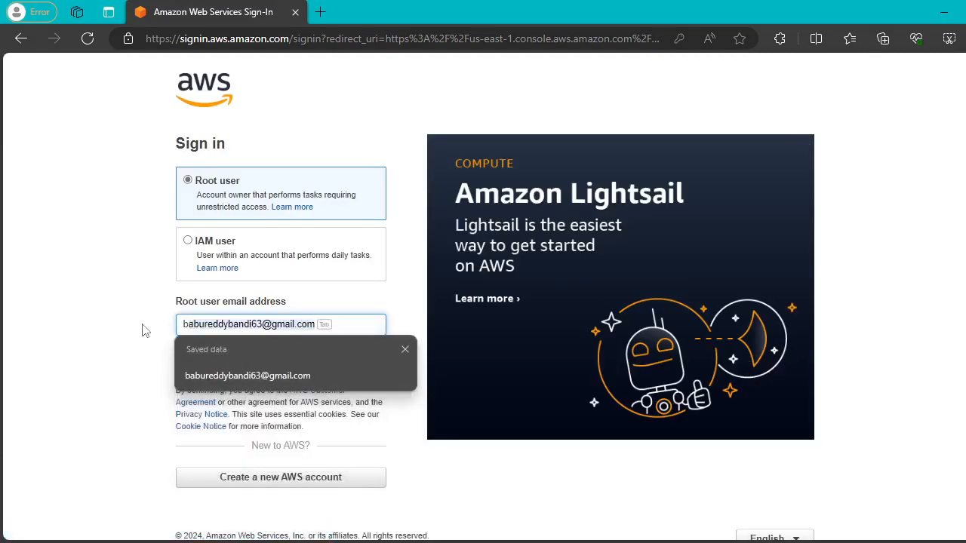
left_click(259, 373)
key("Return")
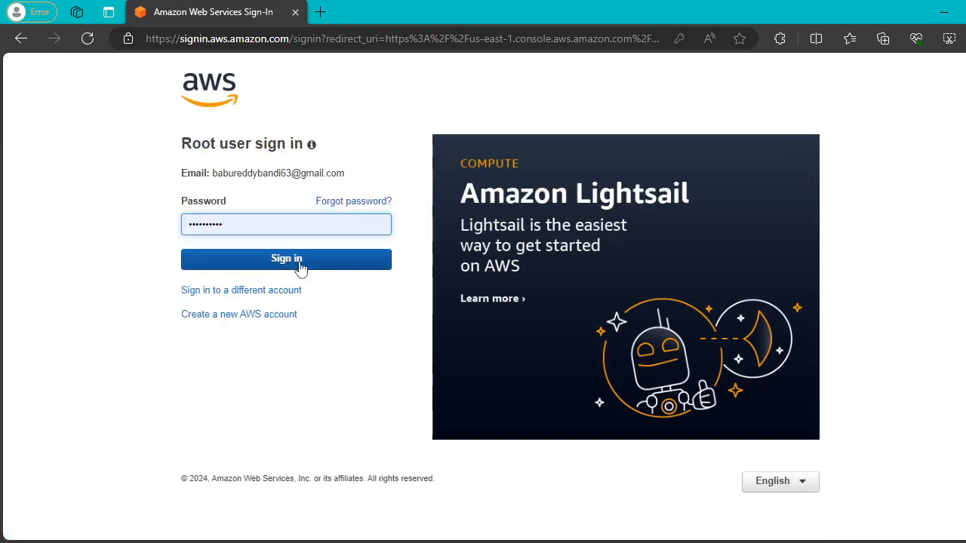
left_click(254, 226)
type("***")
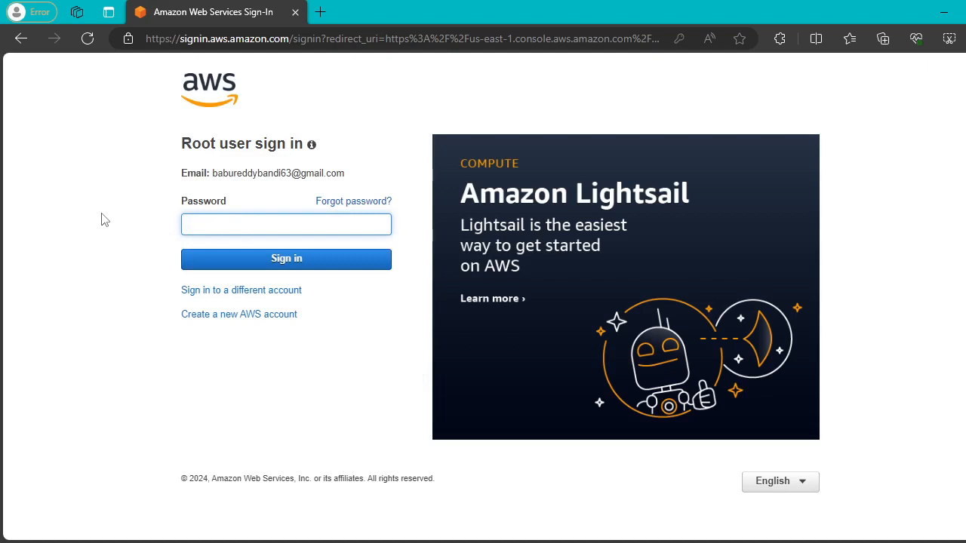
type("***")
key("Return")
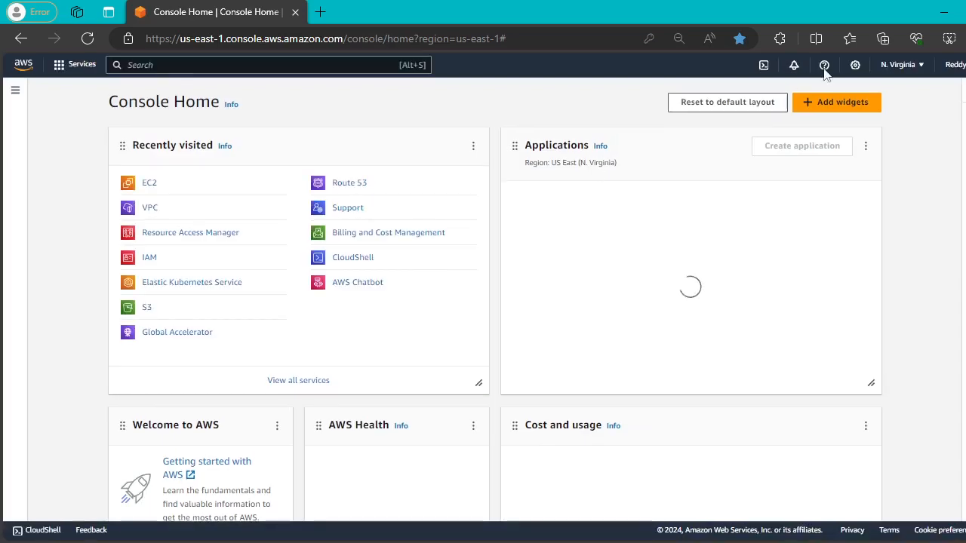
Duplicate the Console Home tab and switch the first tab to Asia Pacific (Mumbai).
right_click(215, 13)
left_click(278, 101)
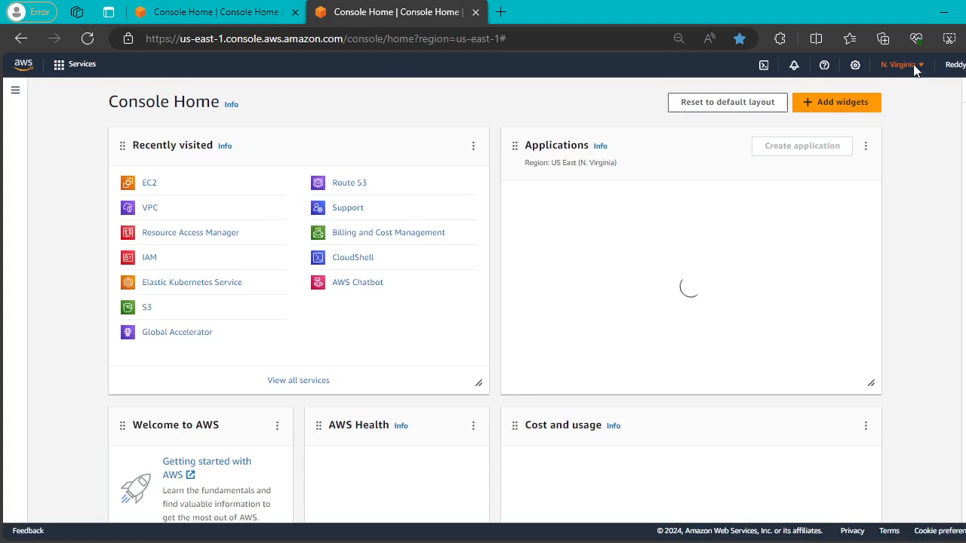
left_click(230, 17)
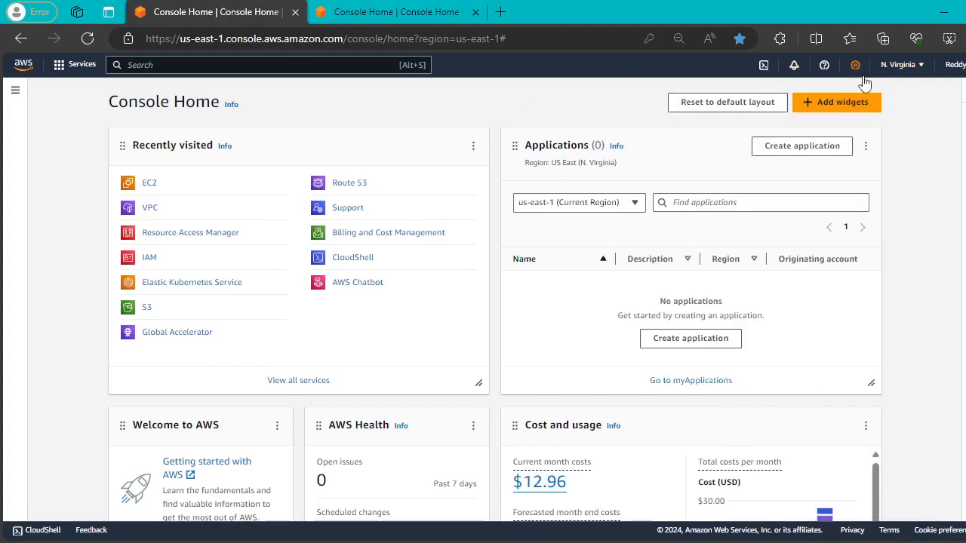
left_click(901, 64)
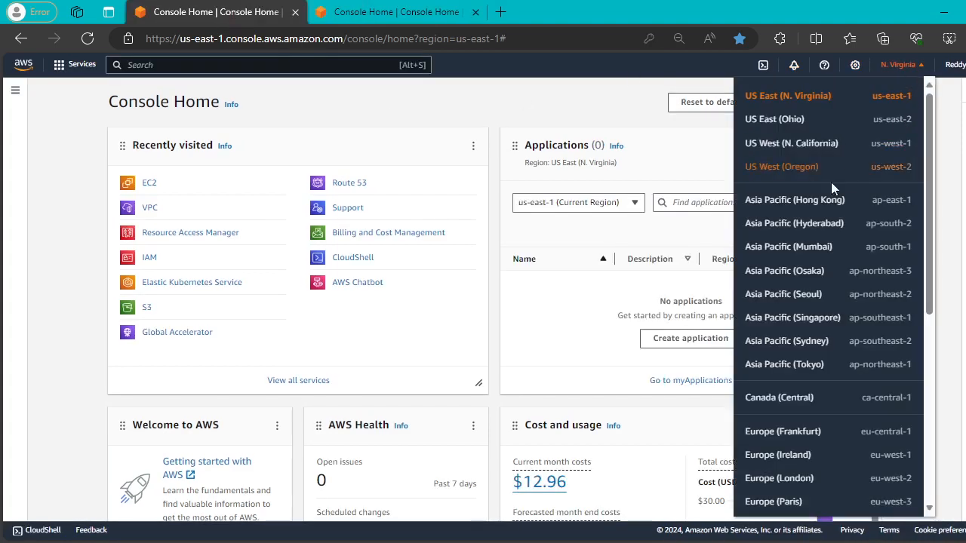
left_click(822, 253)
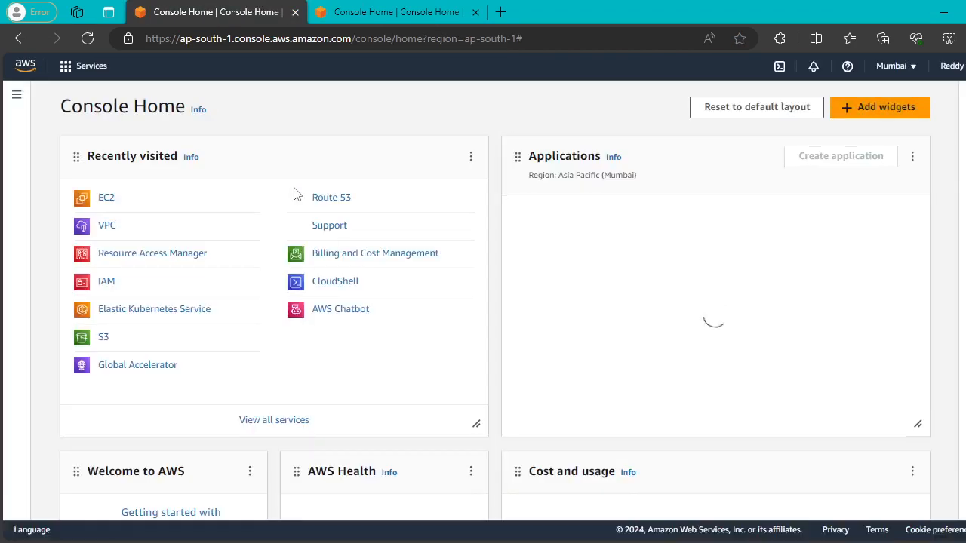
Open the VPC console in both tabs and list Your VPCs in Mumbai.
left_click(114, 227)
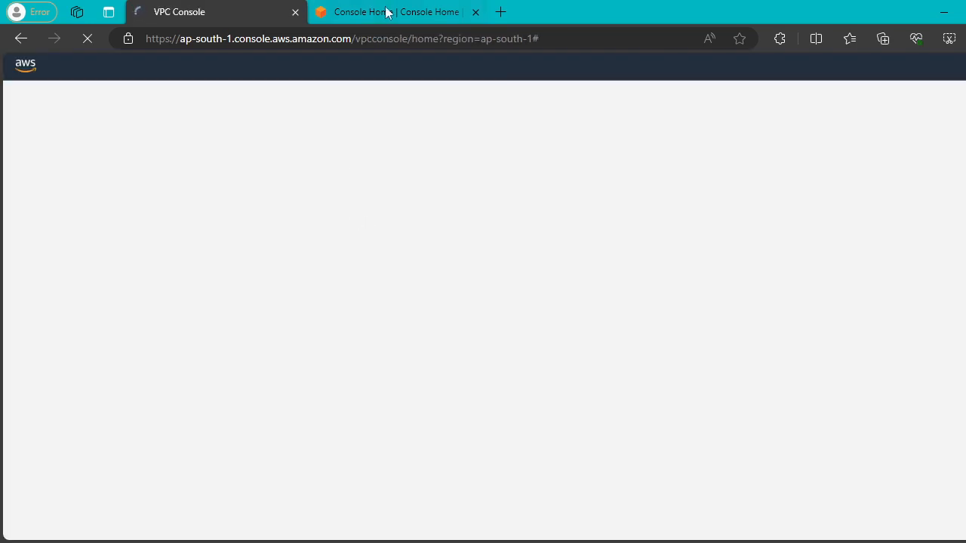
left_click(385, 12)
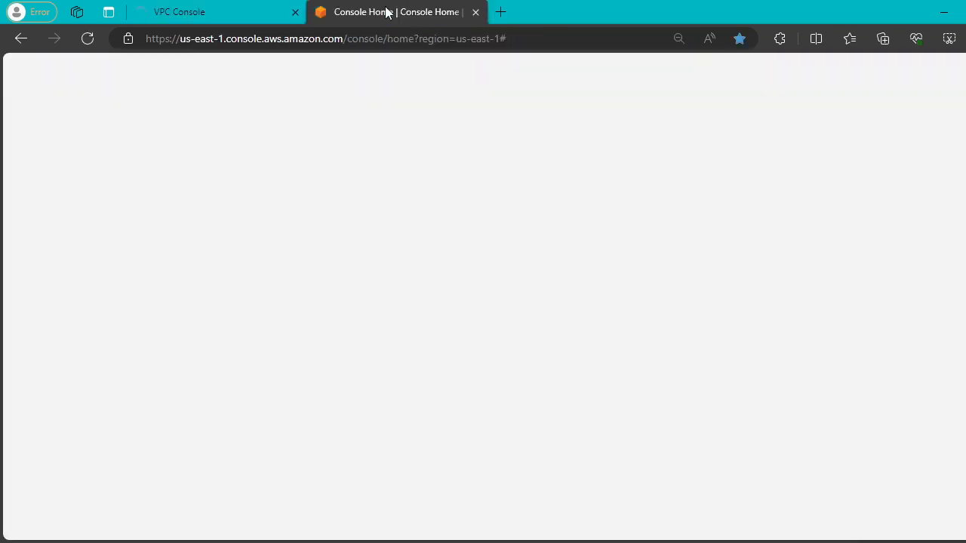
left_click(150, 207)
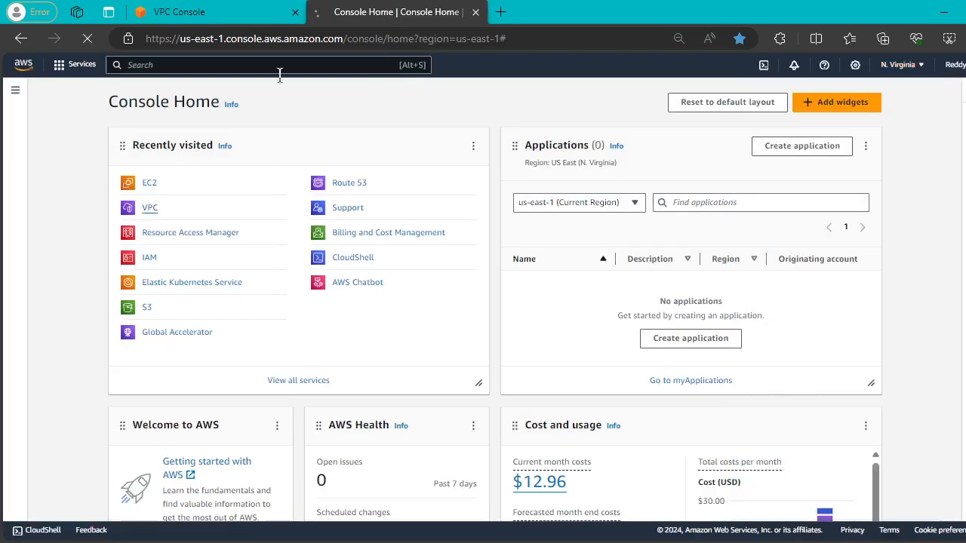
left_click(196, 14)
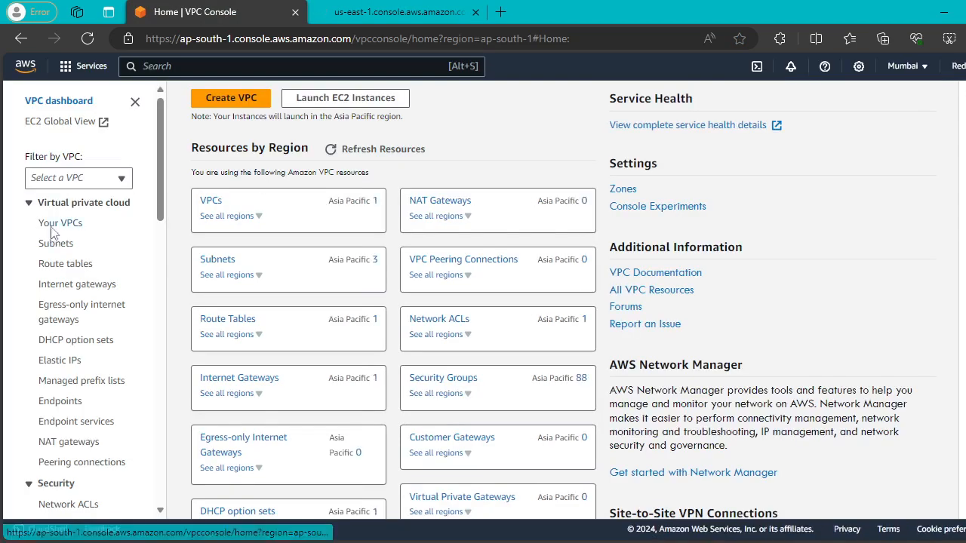
left_click(60, 224)
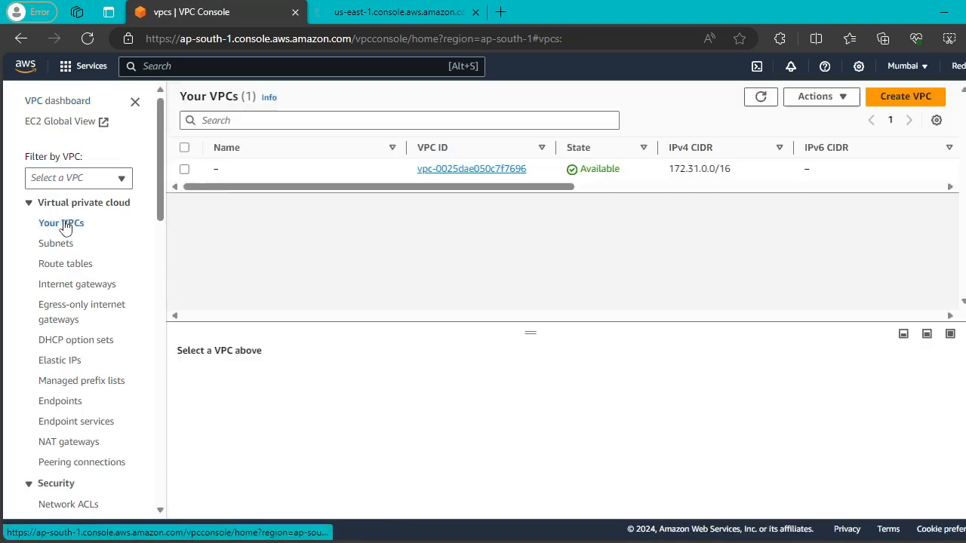
Start a 'VPC and more' creation with the name tag prefix VPC-MUM.
left_click(912, 104)
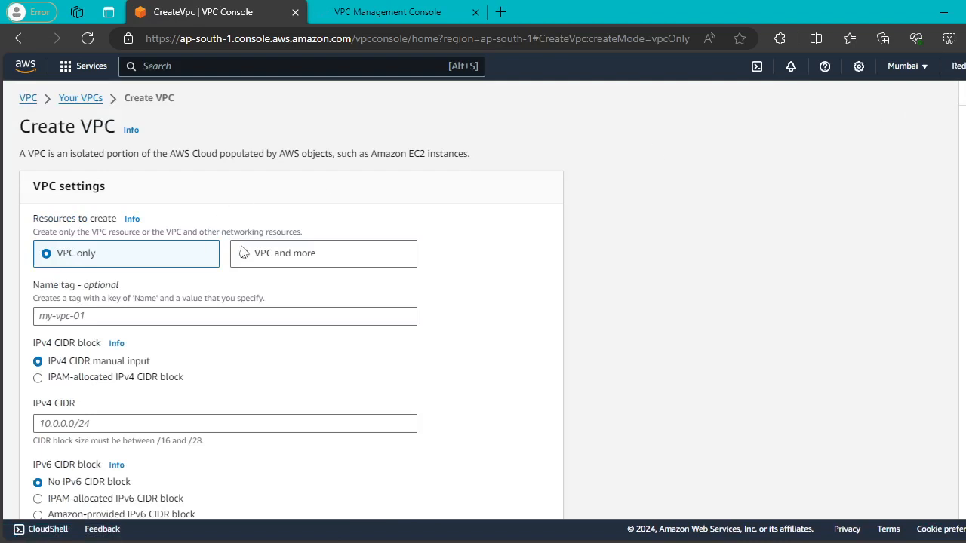
left_click(246, 254)
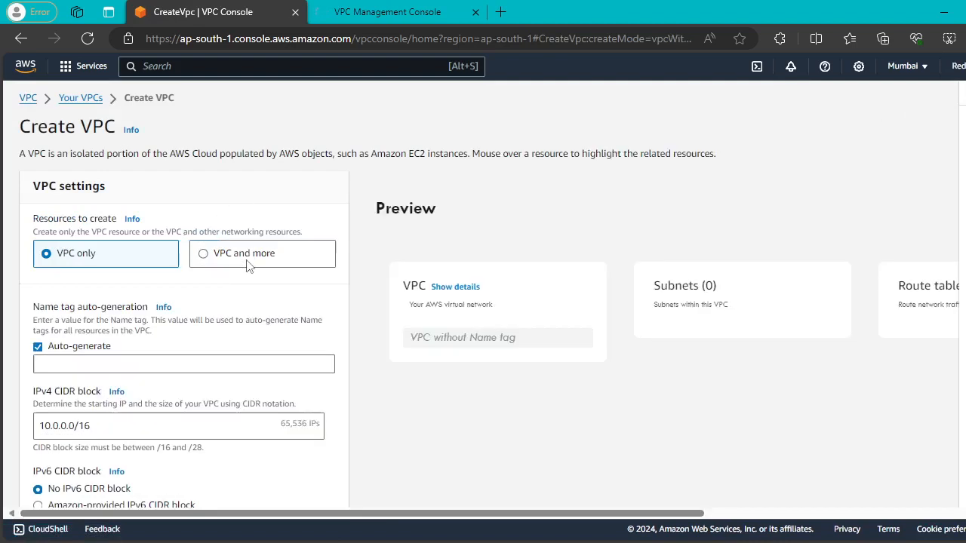
left_click(182, 364)
key("BackSpace")
key("BackSpace")
key("BackSpace")
key("BackSpace")
key("BackSpace")
key("BackSpace")
key("BackSpace")
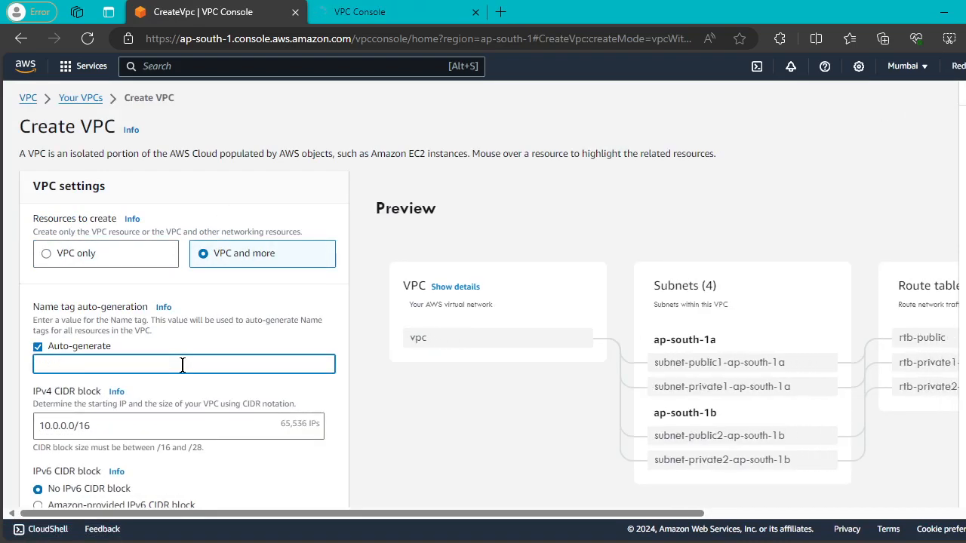
type("VPC-")
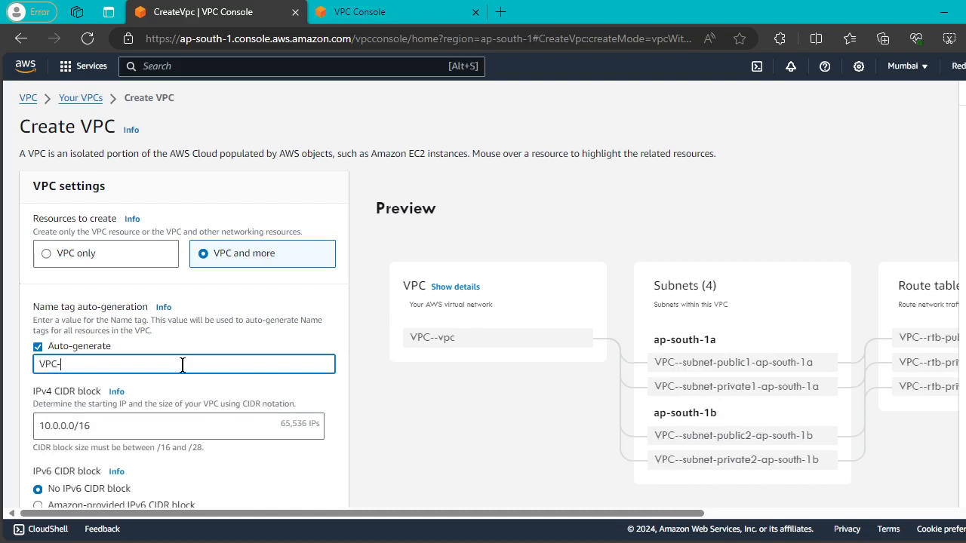
type("MUM")
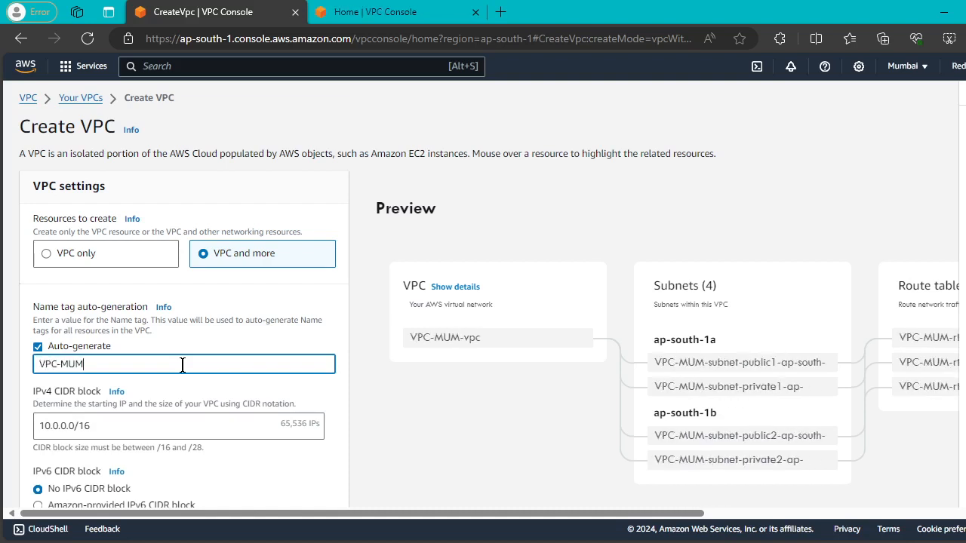
type("-")
key("BackSpace")
Set the VPC's IPv4 CIDR block to 10.10.0.0/16.
scroll(182, 365, "down", 2)
left_click(65, 301)
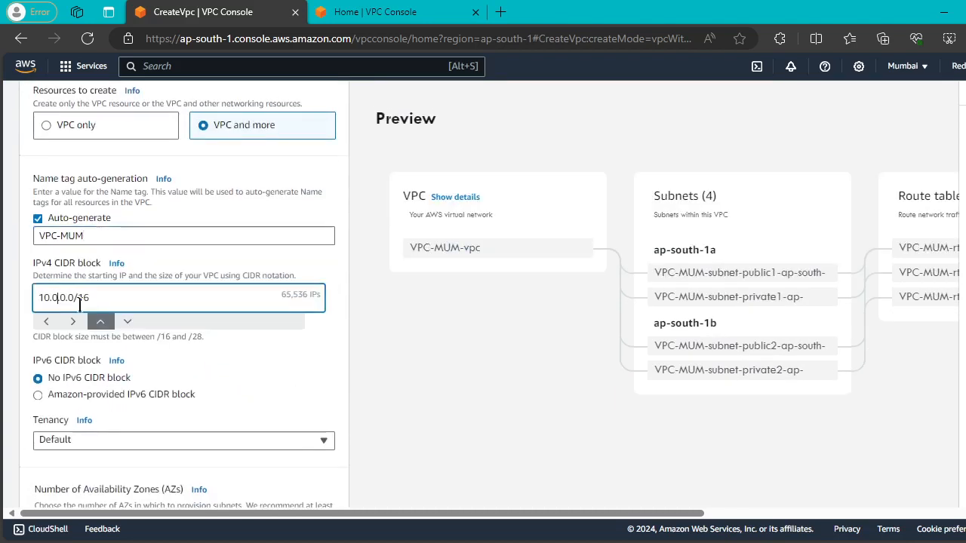
key("BackSpace")
type("10")
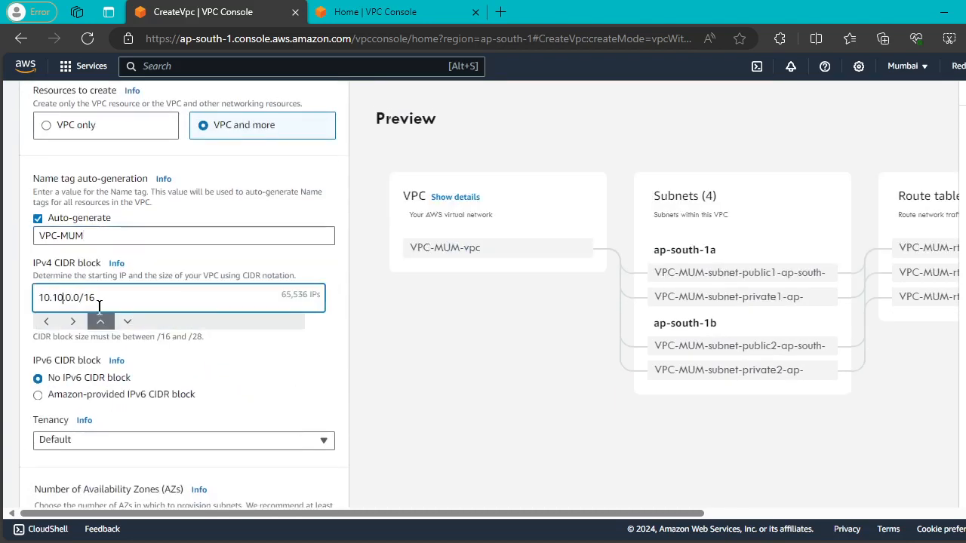
Choose 1 availability zone and expand the subnet CIDR block customization.
scroll(160, 294, "down", 5)
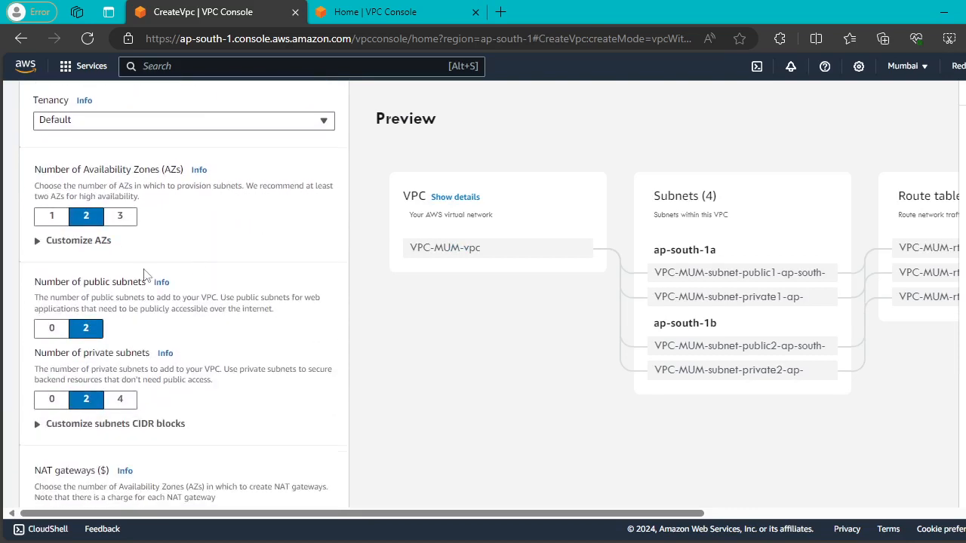
left_click(52, 199)
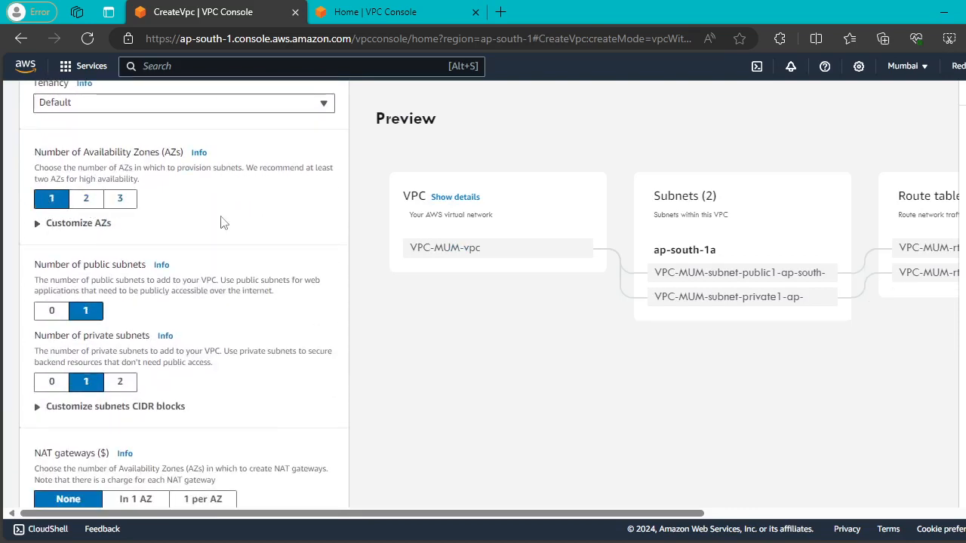
left_click(39, 224)
scroll(201, 237, "down", 1)
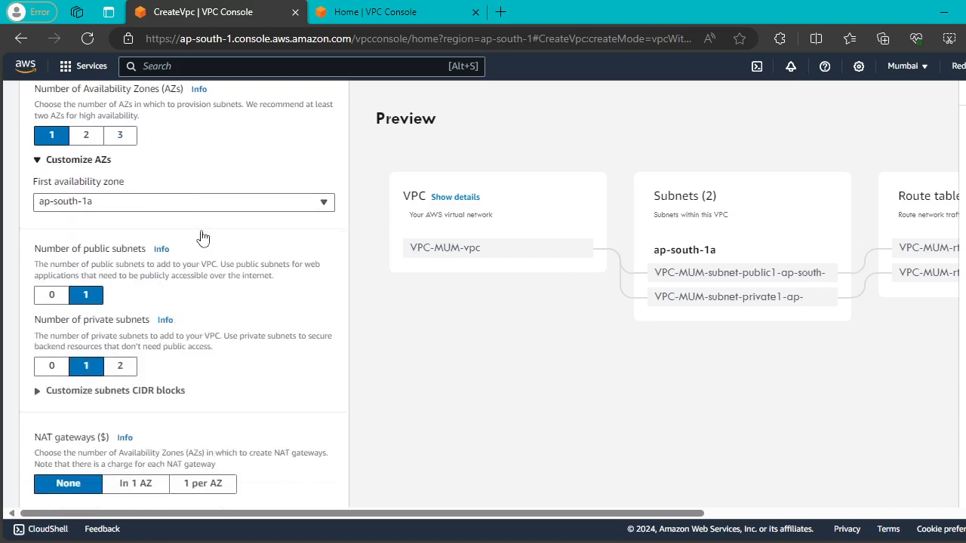
scroll(176, 221, "down", 1)
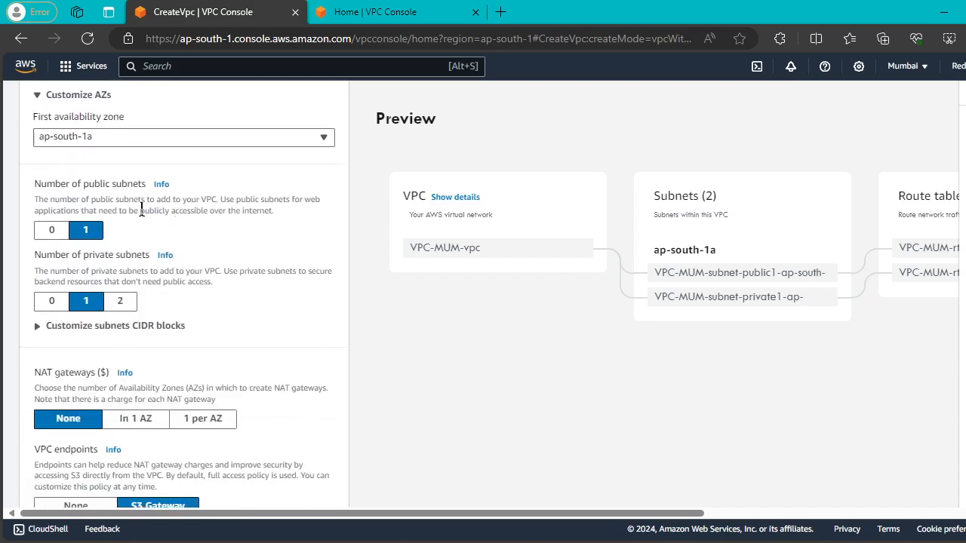
scroll(178, 202, "down", 1)
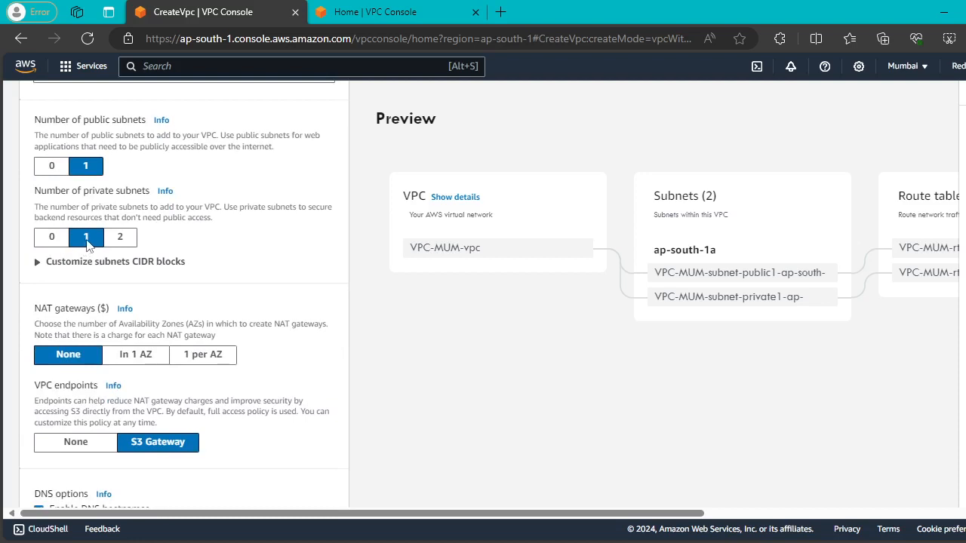
left_click(38, 262)
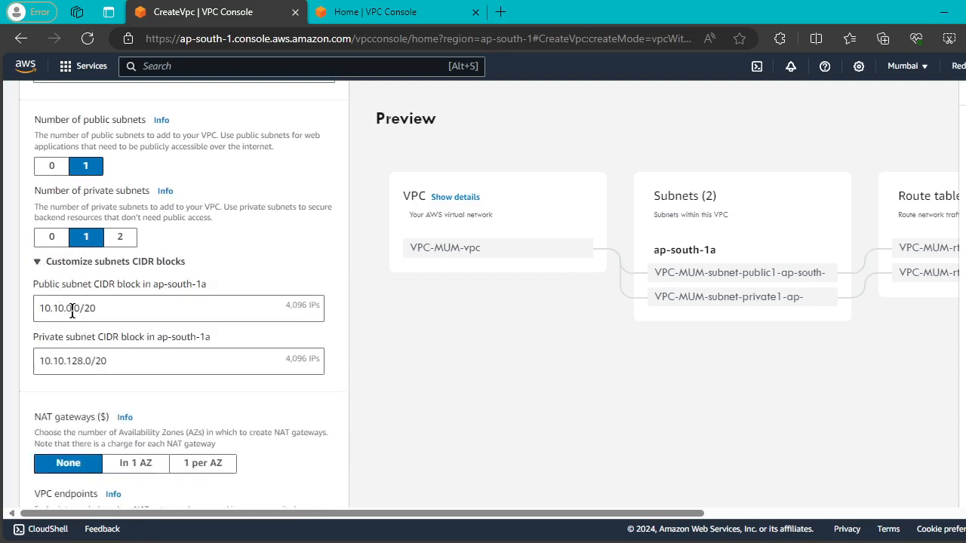
Set the public subnet to 10.10.1.0/29 and the private subnet to 10.10.128.0/29.
left_click(72, 310)
key("BackSpace")
key("BackSpace")
type("1")
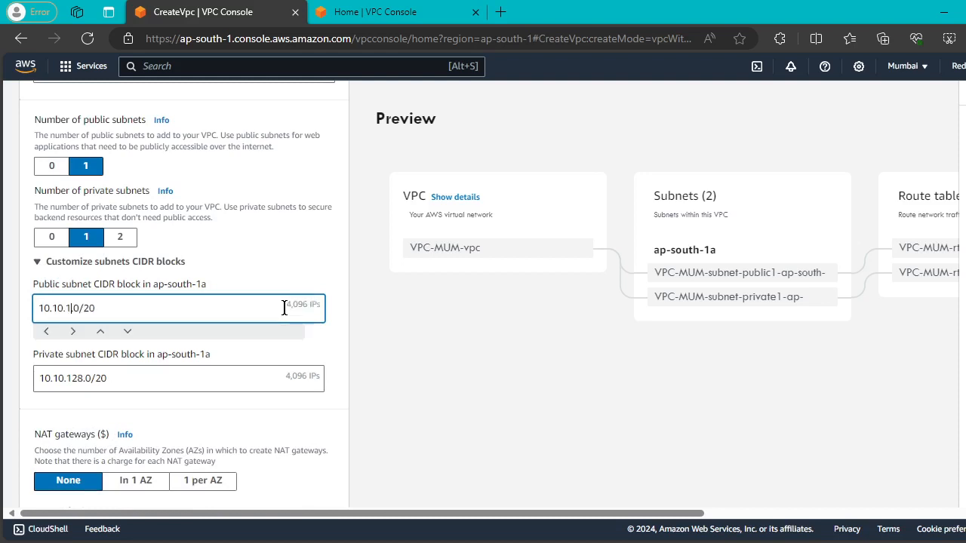
key("BackSpace")
type("8")
key("BackSpace")
type("9")
scroll(283, 275, "down", 1)
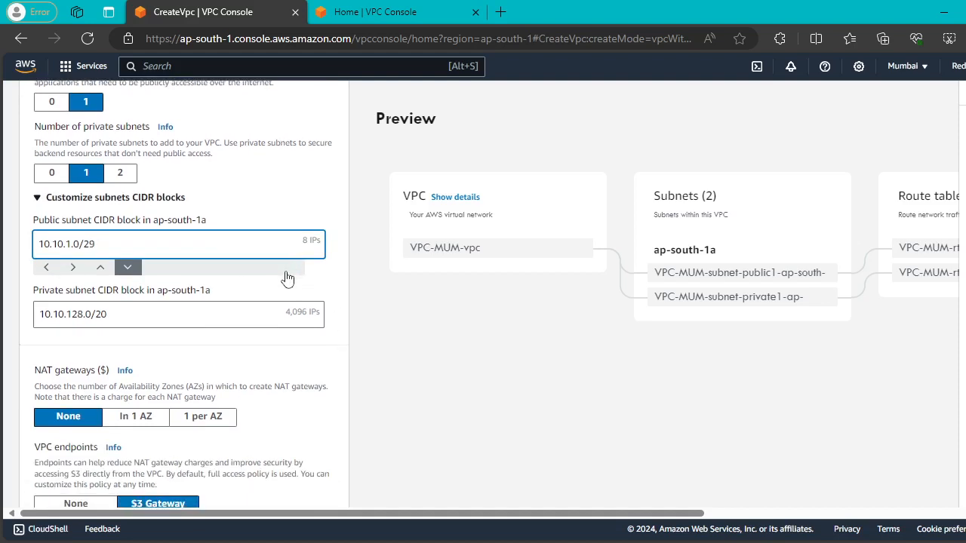
left_click(83, 318)
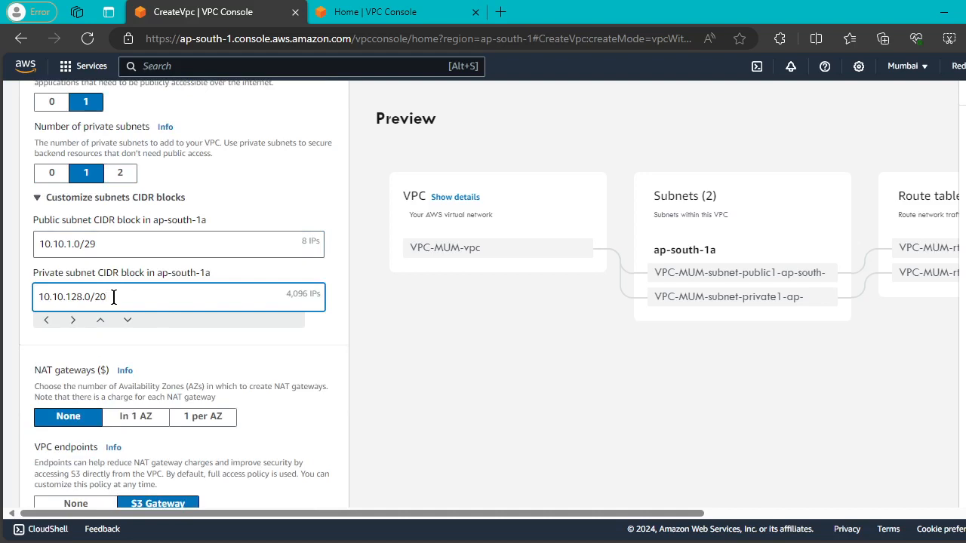
key("BackSpace")
type("9")
left_click(441, 307)
Set NAT gateways to In 1 AZ and VPC endpoints to None.
scroll(270, 284, "down", 3)
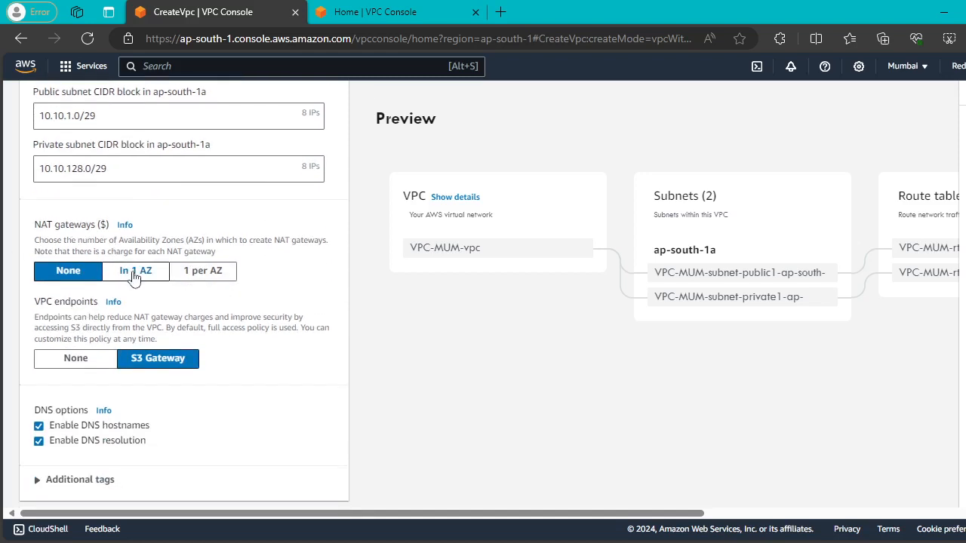
left_click(134, 276)
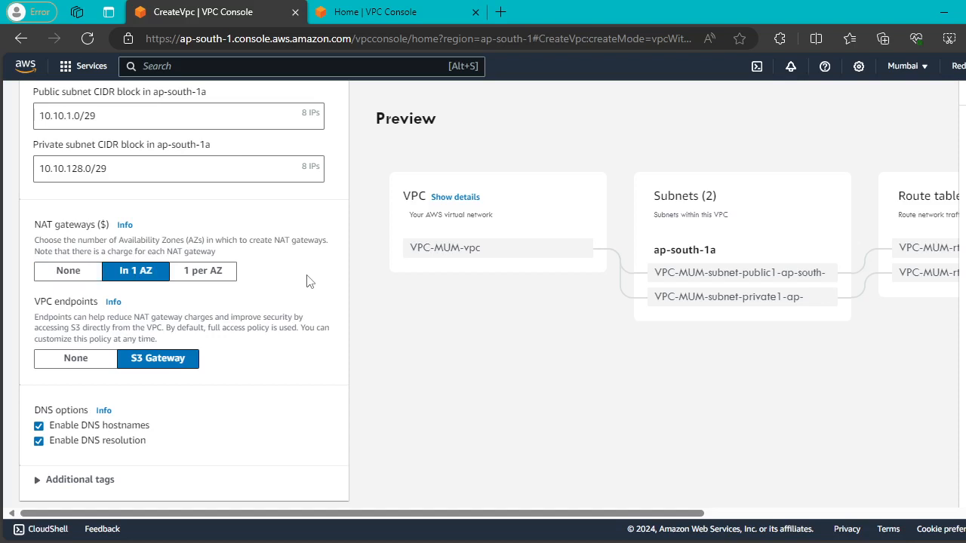
scroll(308, 280, "down", 1)
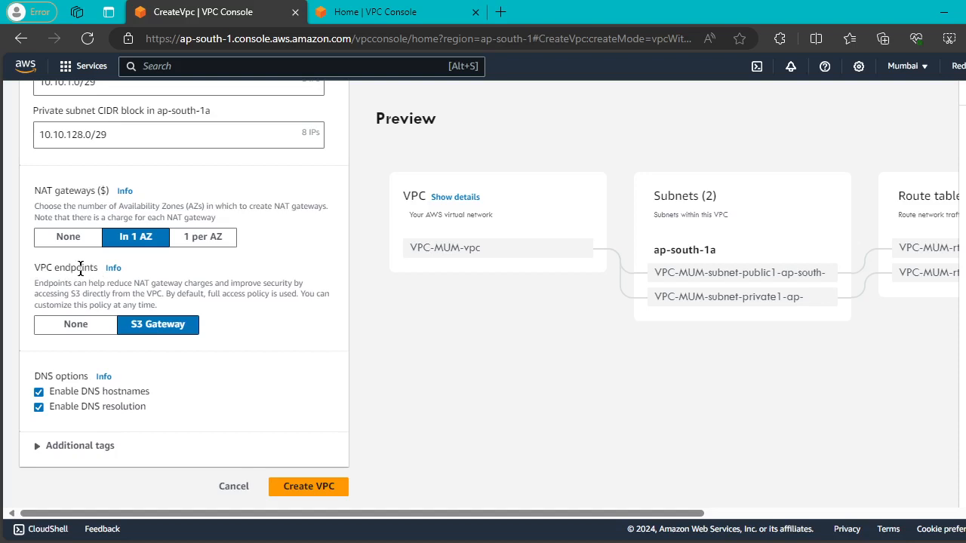
left_click(85, 324)
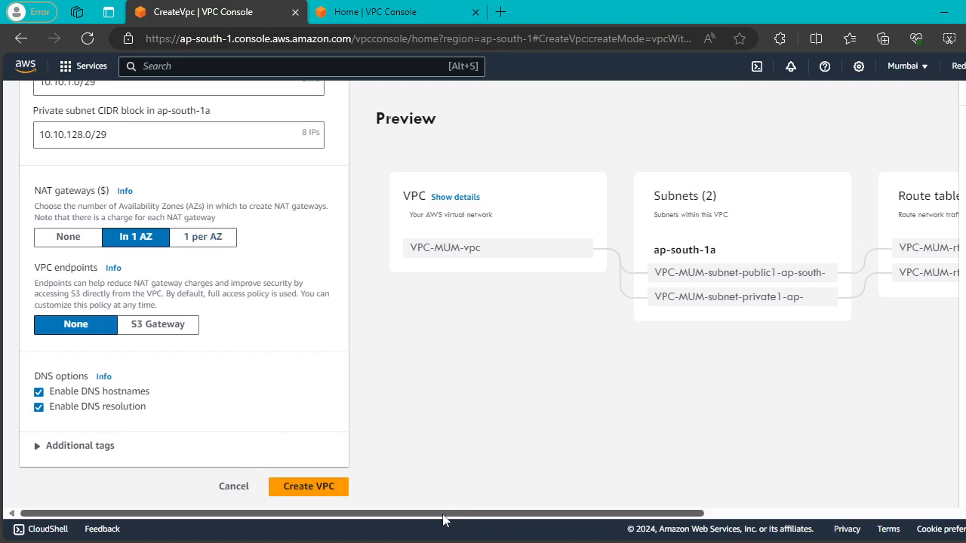
Set NAT gateways to 1 per AZ, scrolling the preview to route tables and network connections.
left_click_drag(442, 520, 707, 520)
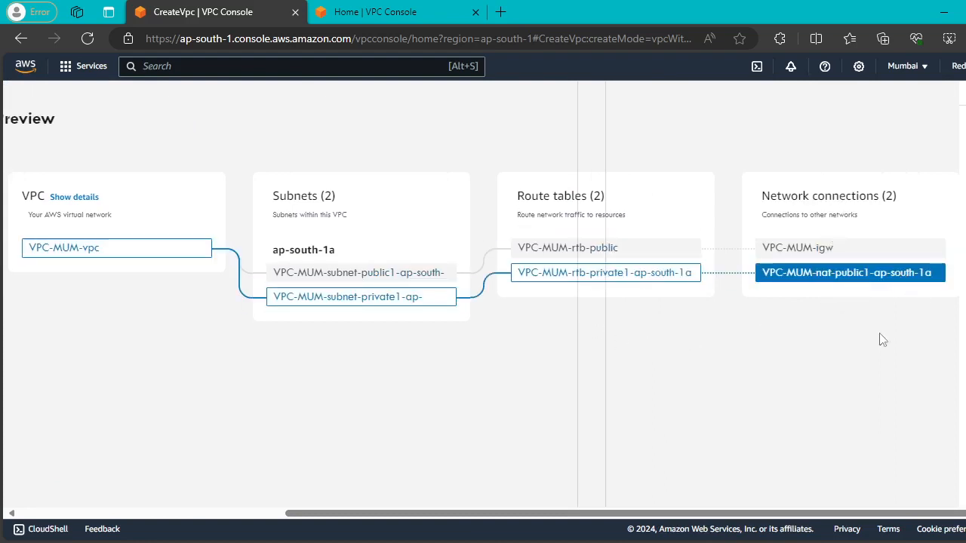
mouse_move(810, 520)
left_mouse_down()
mouse_move(546, 519)
mouse_move(830, 520)
left_mouse_up()
left_click(210, 243)
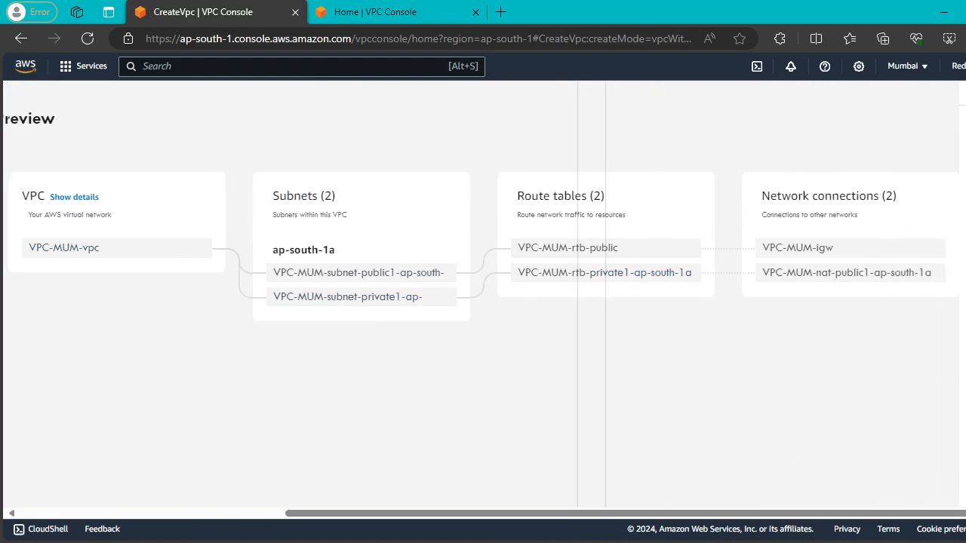
Sketch an annotated AZ box on the preview linked to the private route table.
key("ctrl+alt+d")
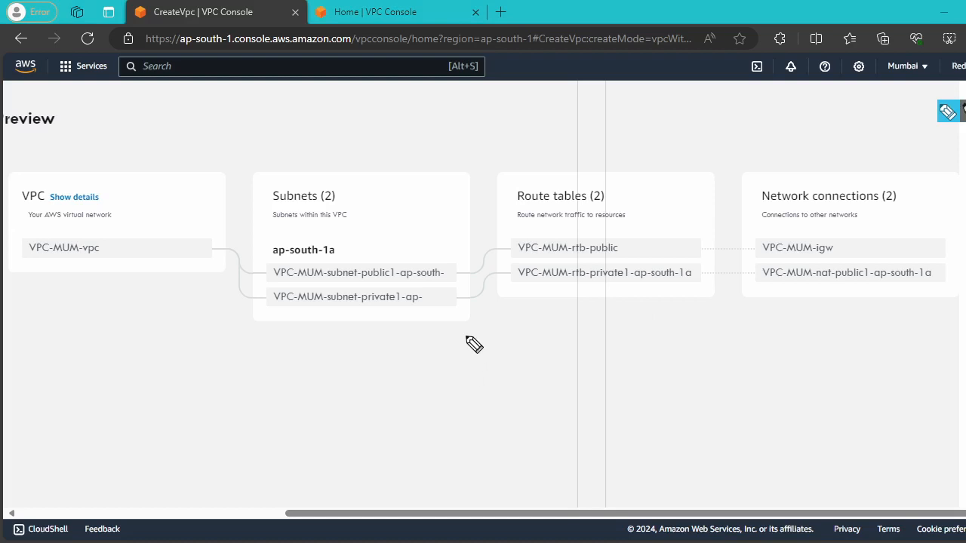
mouse_move(474, 344)
left_mouse_down()
mouse_move(496, 431)
mouse_move(474, 340)
mouse_move(518, 332)
mouse_move(543, 361)
mouse_move(547, 411)
mouse_move(489, 427)
left_mouse_up()
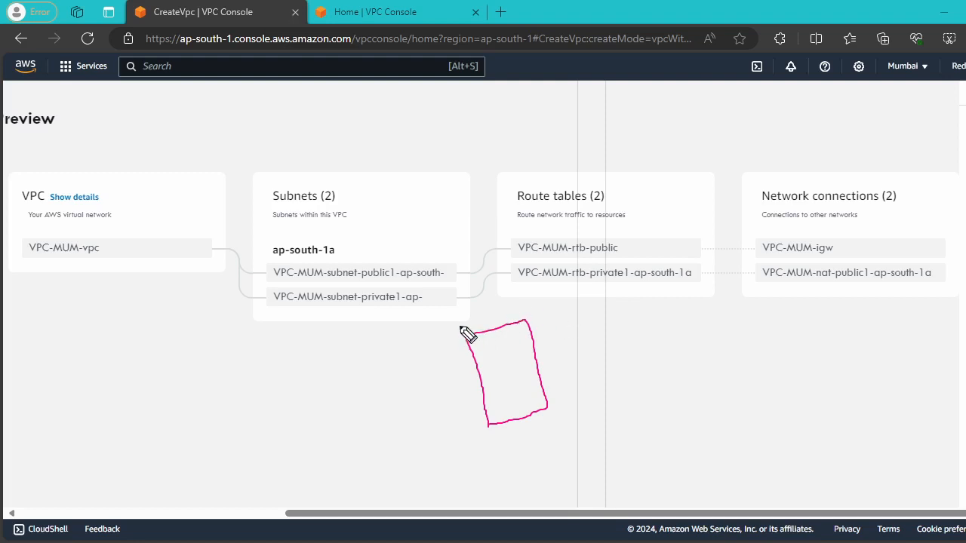
mouse_move(471, 320)
left_mouse_down()
mouse_move(471, 298)
mouse_move(489, 318)
left_mouse_up()
left_click_drag(466, 316, 499, 302)
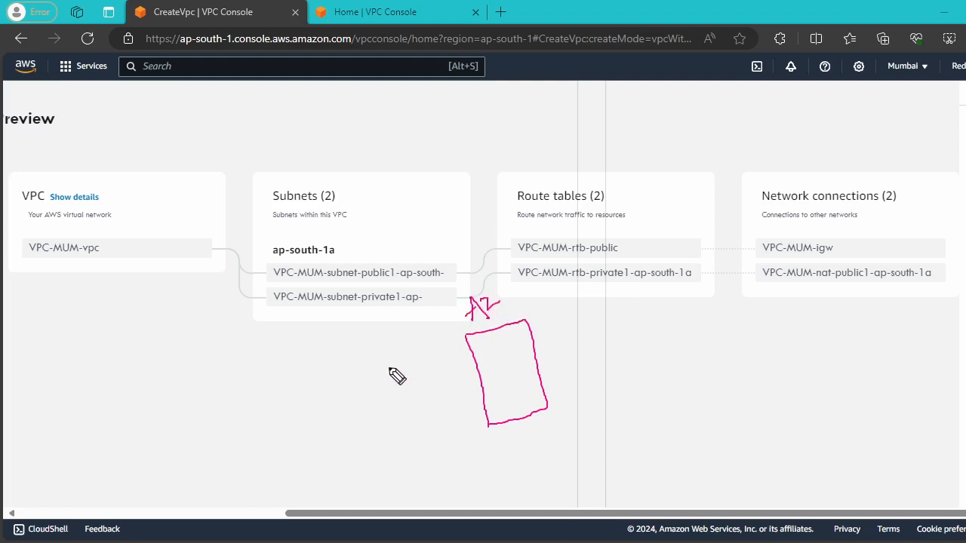
mouse_move(390, 368)
left_mouse_down()
mouse_move(379, 372)
mouse_move(412, 376)
mouse_move(435, 312)
mouse_move(438, 325)
mouse_move(448, 310)
left_mouse_up()
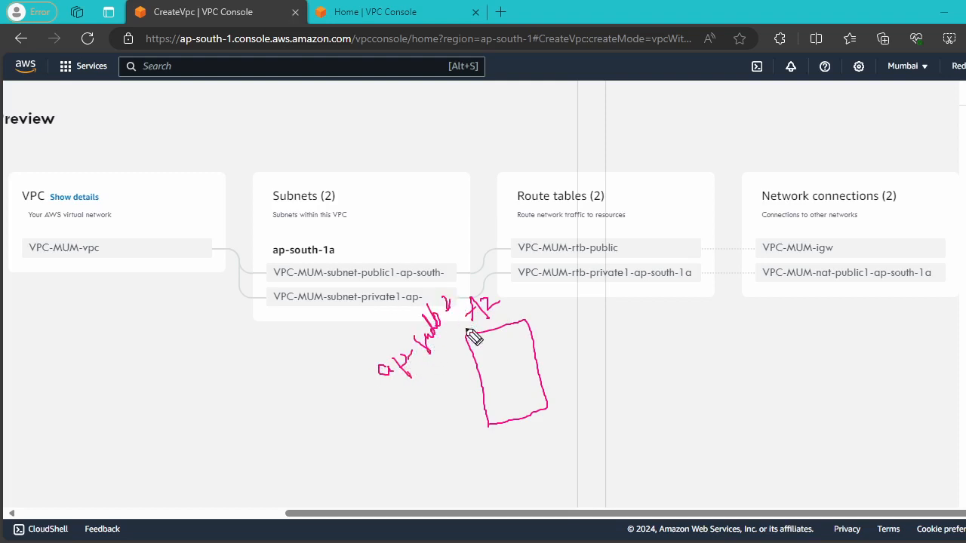
mouse_move(522, 325)
left_mouse_down()
mouse_move(514, 292)
mouse_move(550, 285)
mouse_move(566, 257)
left_mouse_up()
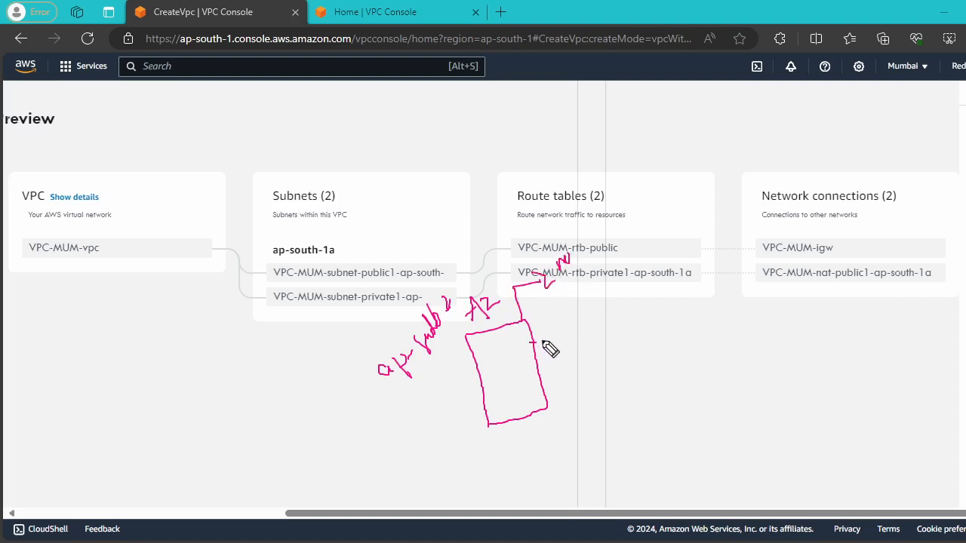
mouse_move(541, 343)
left_mouse_down()
mouse_move(526, 338)
mouse_move(550, 340)
left_mouse_up()
key("Escape")
left_click_drag(728, 514, 465, 514)
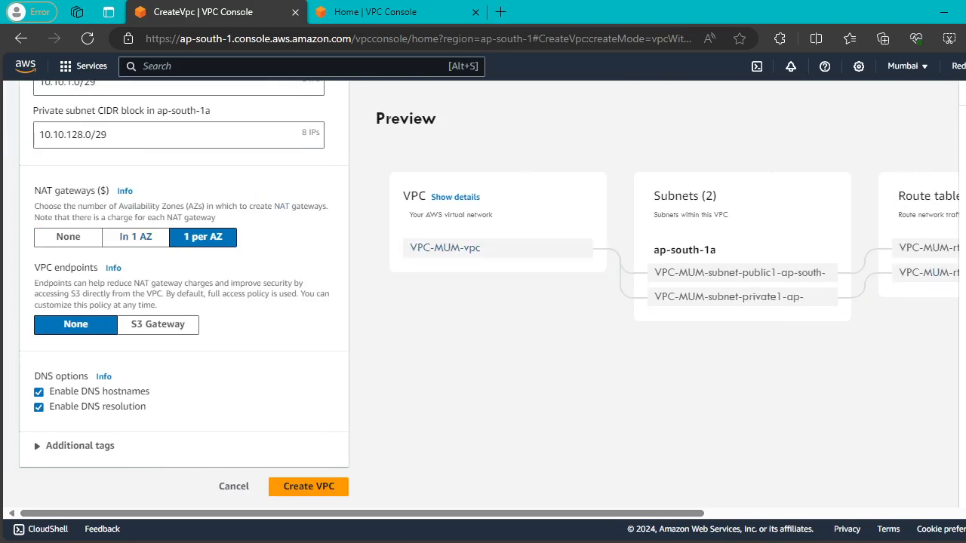
key("ctrl+2")
left_click_drag(493, 330, 510, 393)
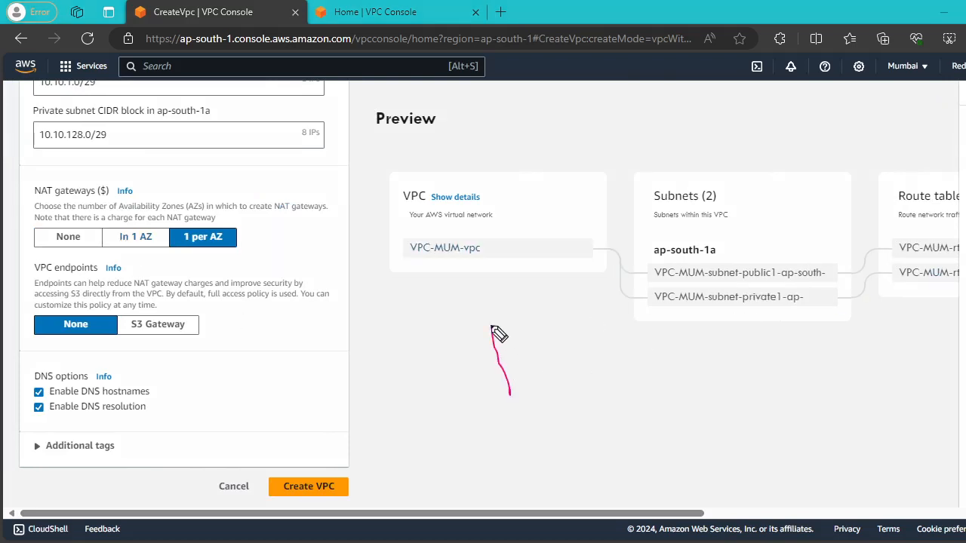
mouse_move(493, 330)
left_mouse_down()
mouse_move(573, 380)
mouse_move(515, 399)
mouse_move(521, 359)
mouse_move(546, 341)
mouse_move(507, 334)
mouse_move(518, 386)
mouse_move(526, 392)
mouse_move(530, 383)
left_mouse_up()
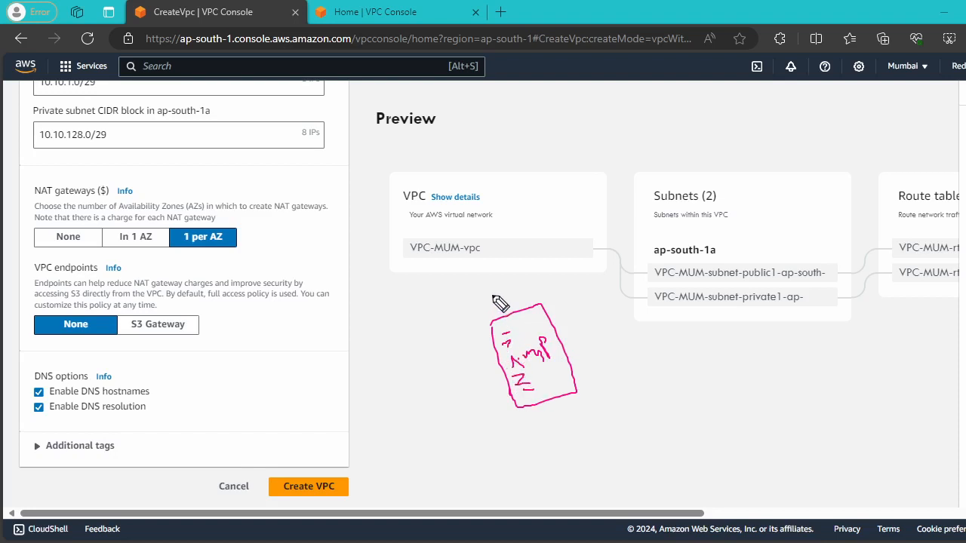
left_click_drag(494, 286, 510, 320)
left_click_drag(233, 227, 265, 204)
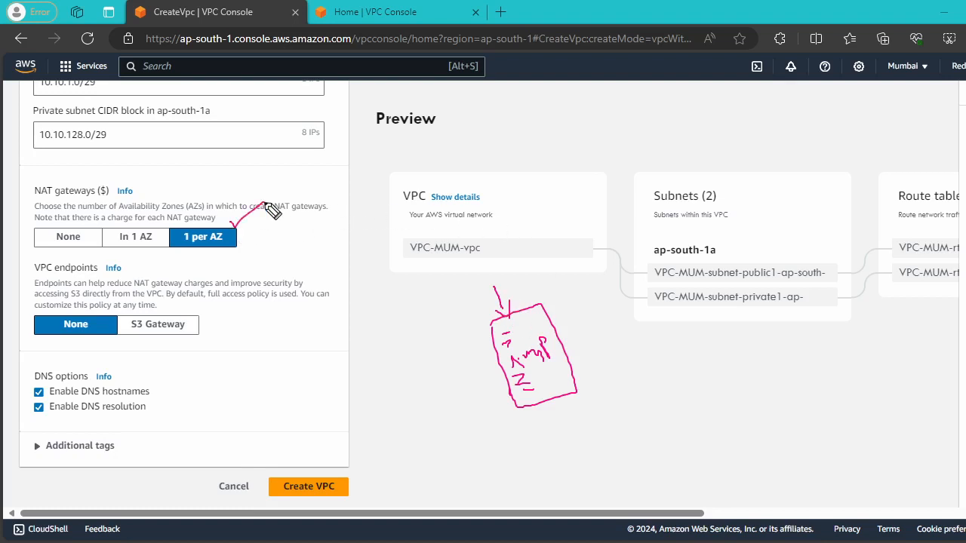
mouse_move(530, 308)
left_mouse_down()
mouse_move(528, 257)
mouse_move(564, 244)
mouse_move(539, 271)
mouse_move(622, 333)
mouse_move(672, 340)
mouse_move(657, 284)
mouse_move(696, 365)
mouse_move(677, 266)
mouse_move(712, 251)
left_mouse_up()
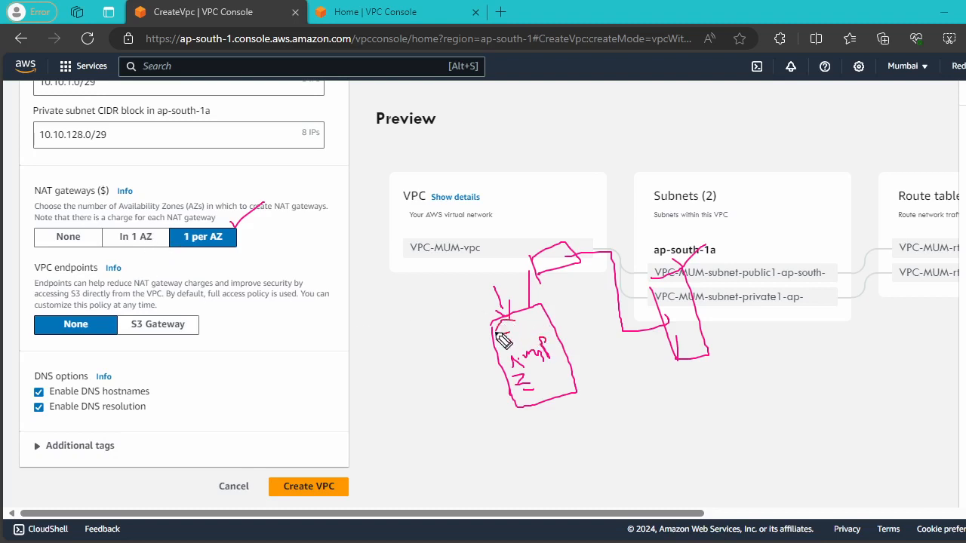
mouse_move(502, 339)
left_mouse_down()
mouse_move(539, 410)
mouse_move(543, 348)
mouse_move(517, 330)
left_mouse_up()
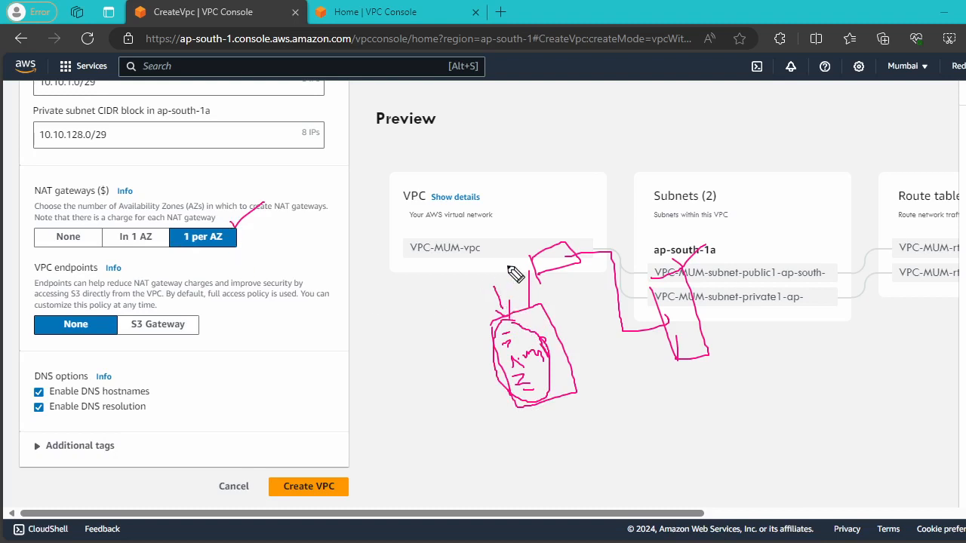
key("Escape")
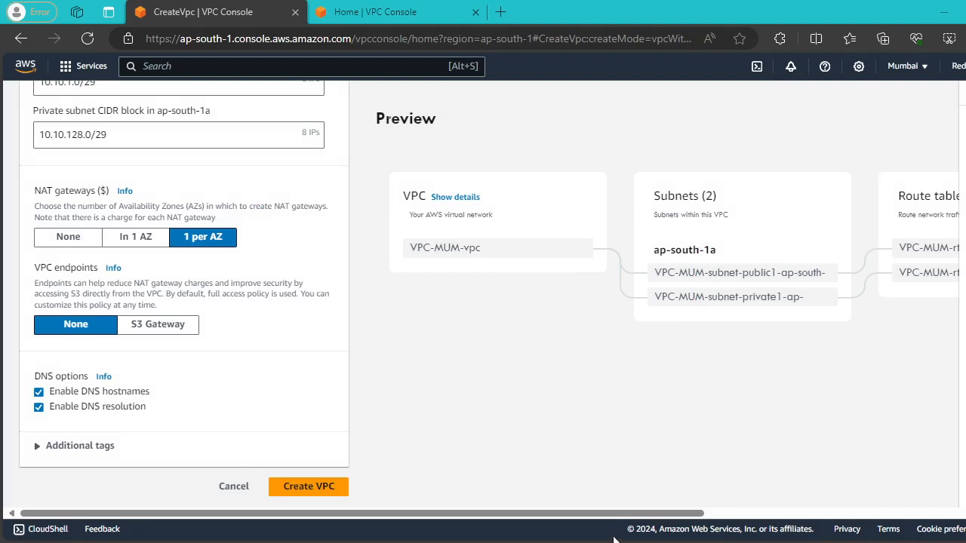
left_click_drag(603, 524, 922, 524)
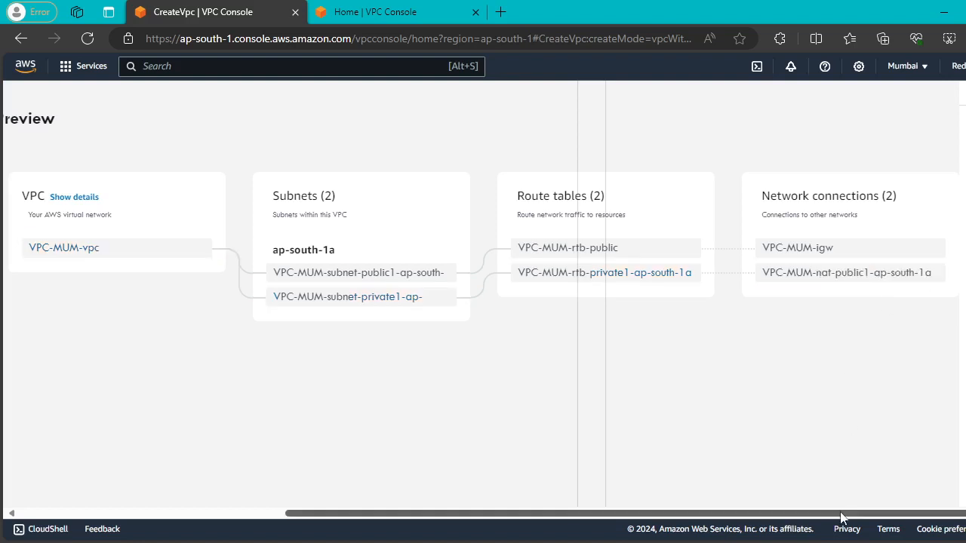
left_click_drag(841, 518, 426, 518)
left_click(141, 238)
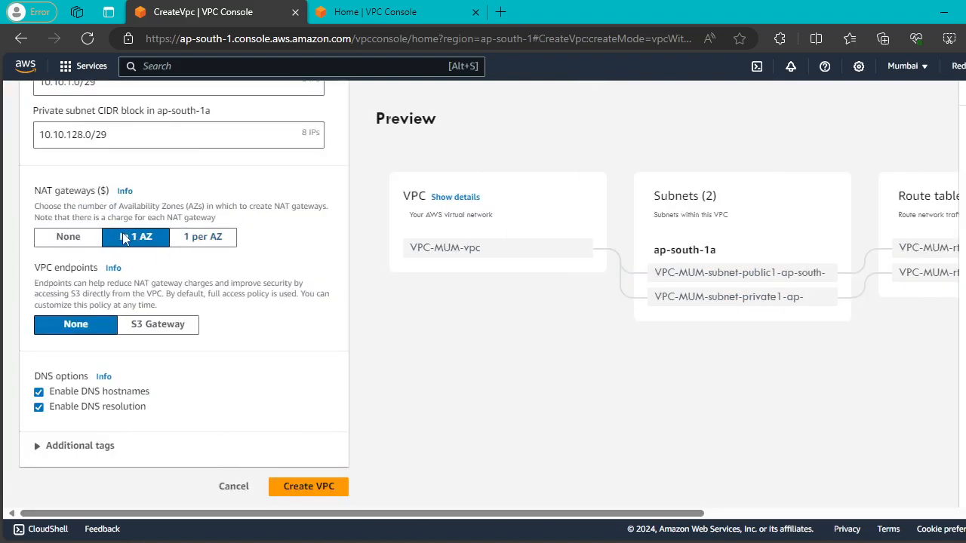
left_click(210, 238)
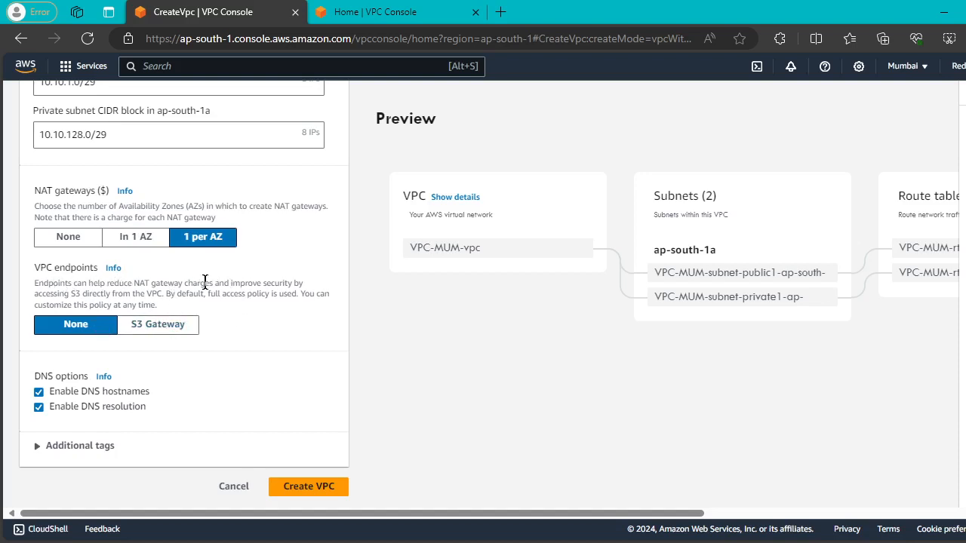
Attempt to create the VPC, then change the public subnet prefix to /24.
left_click(311, 485)
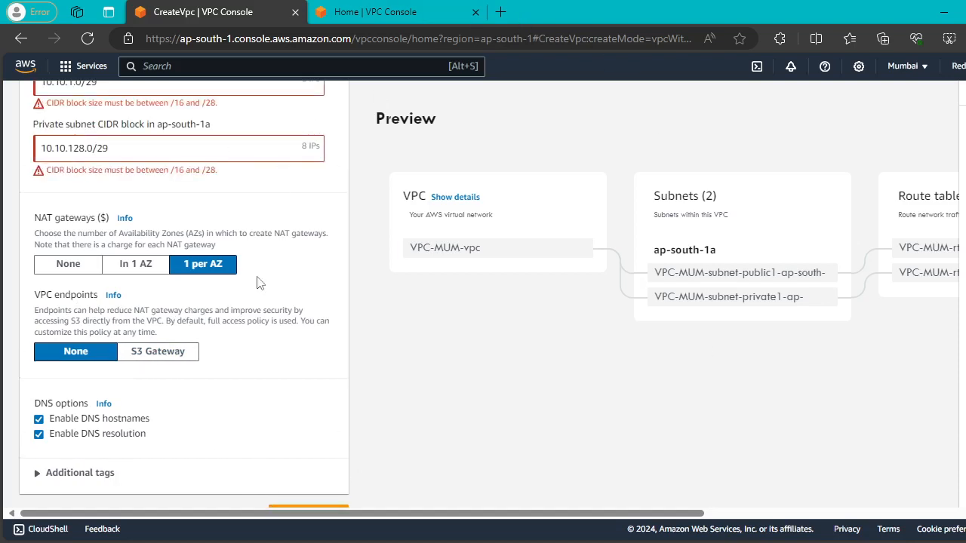
scroll(257, 283, "up", 2)
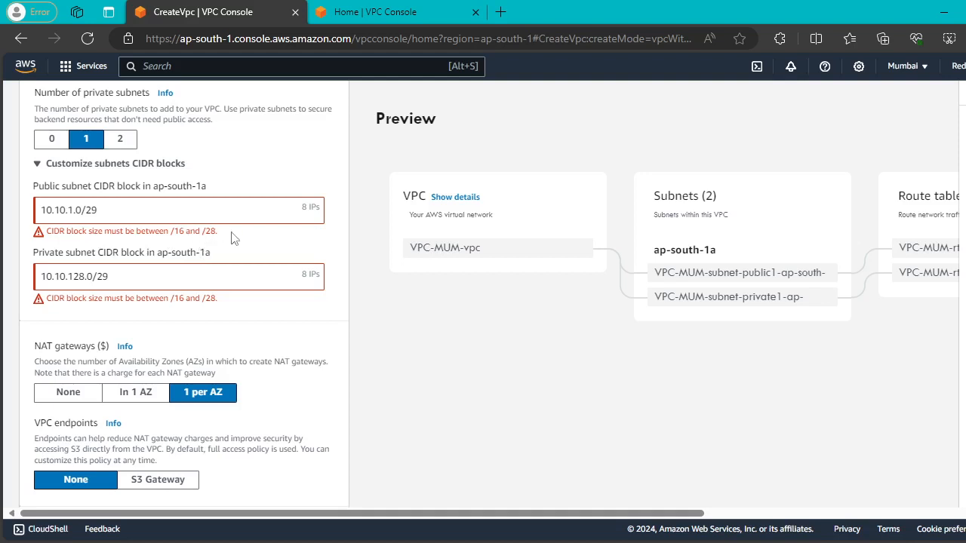
left_click(173, 217)
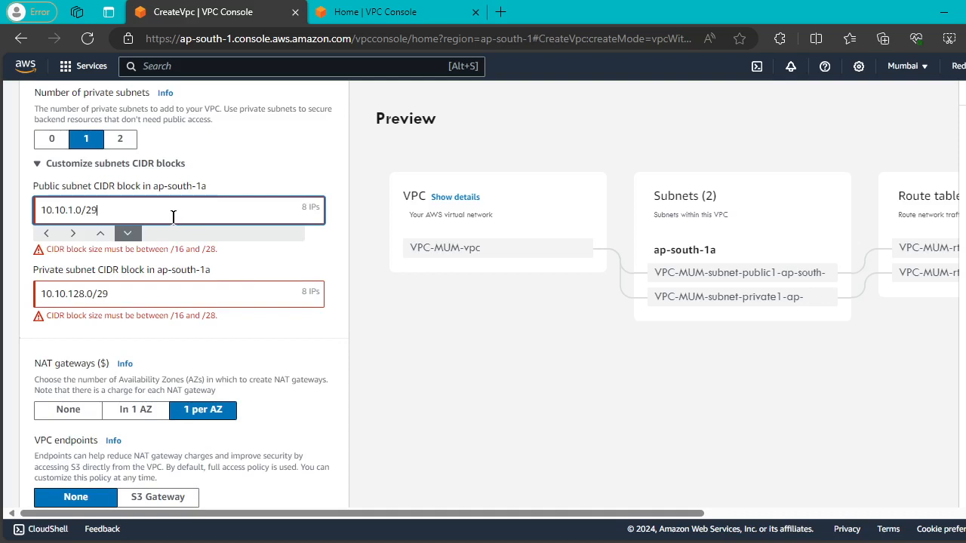
key("BackSpace")
type("4")
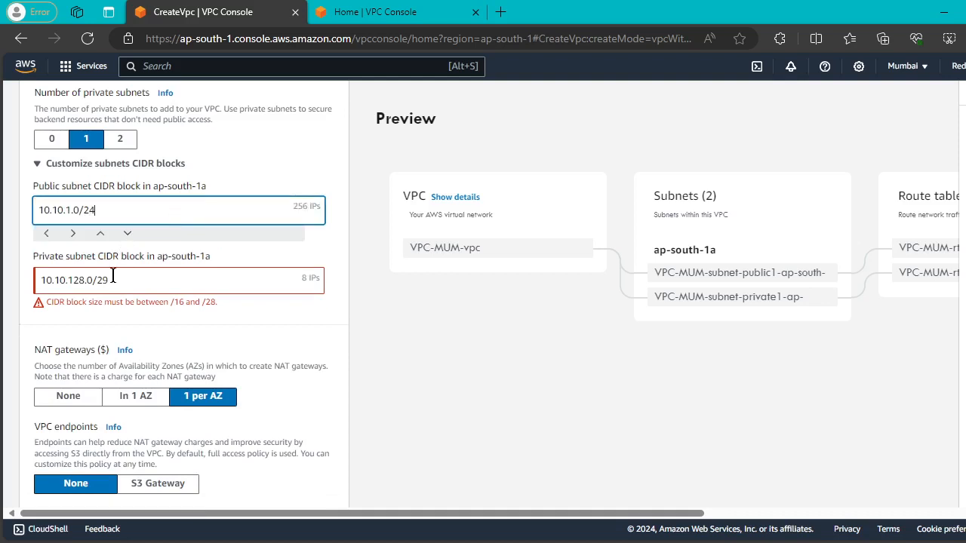
Set subnets to 10.10.2.0/25 private and 10.10.1.0/25 public, then create VPC-MUM-vpc.
left_click(85, 280)
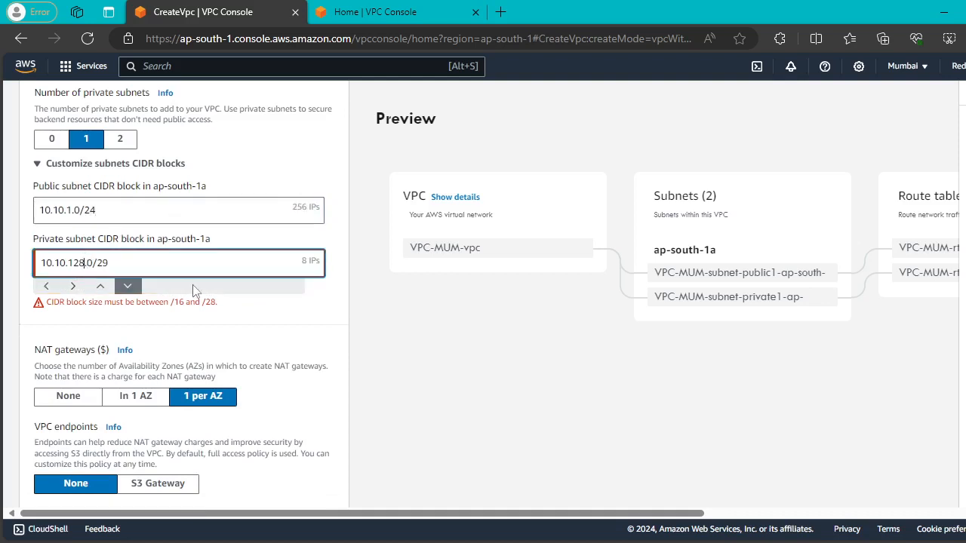
key("BackSpace")
key("BackSpace")
key("BackSpace")
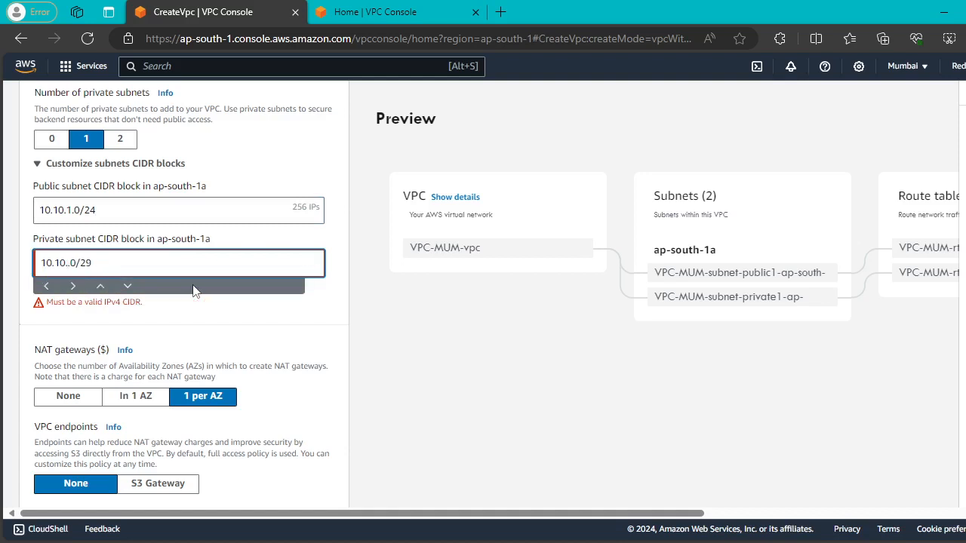
type("2")
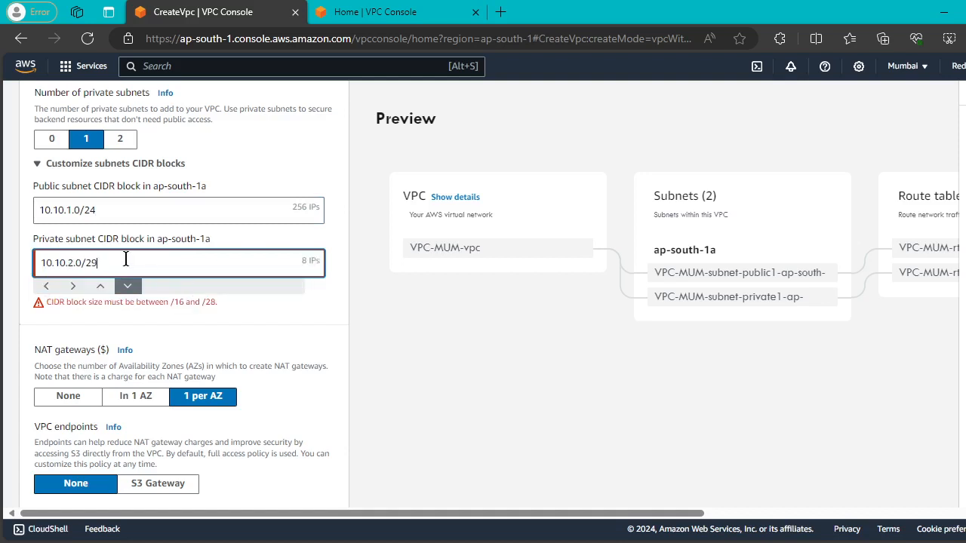
key("BackSpace")
type("5")
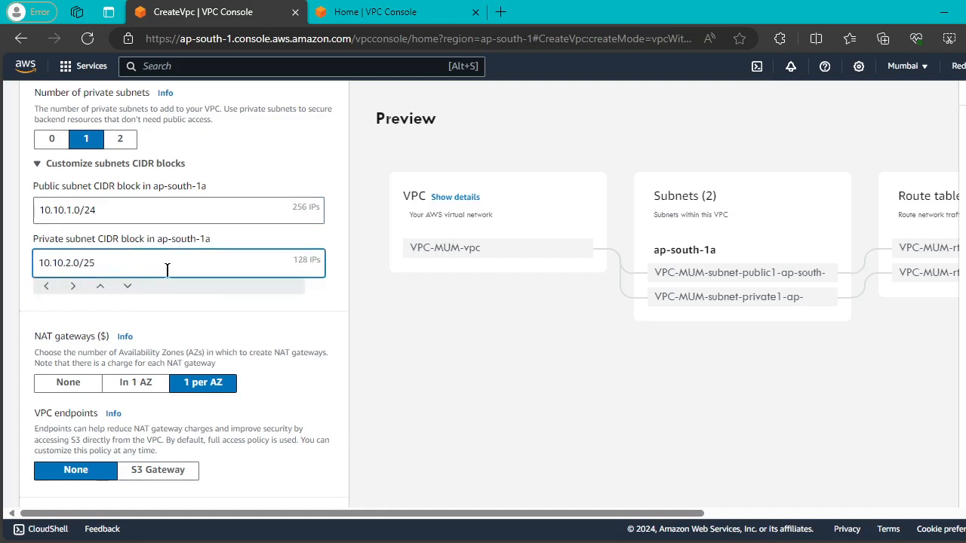
left_click(441, 337)
left_click(104, 214)
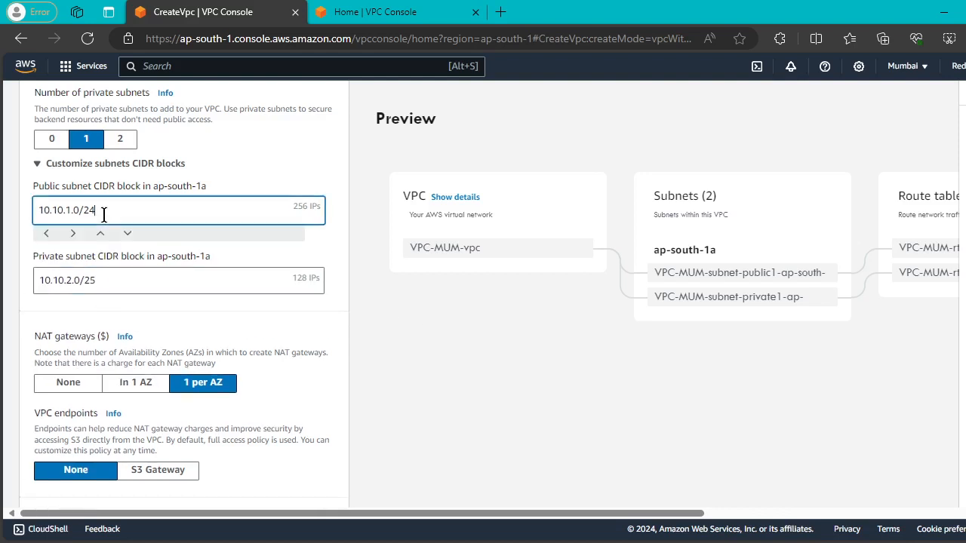
key("BackSpace")
type("5")
left_click(447, 360)
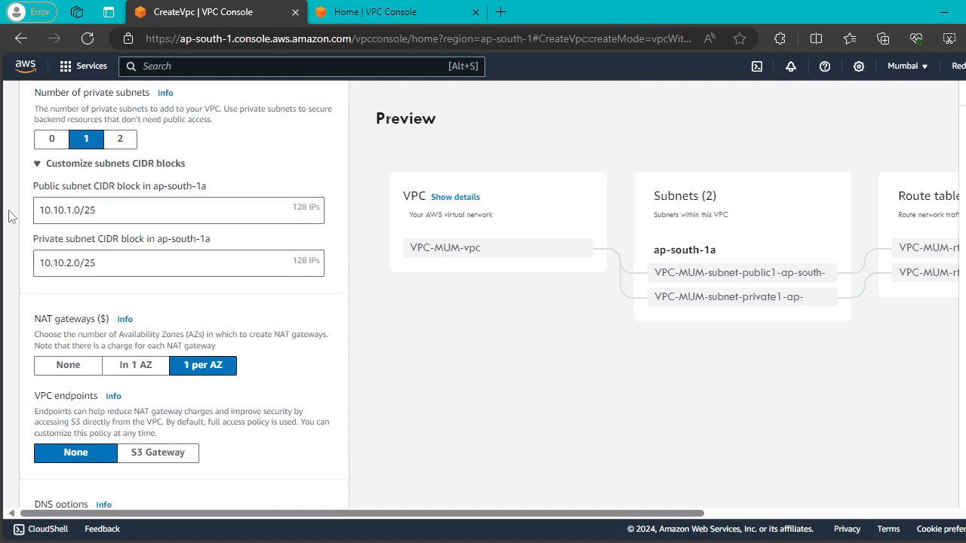
scroll(242, 280, "down", 2)
left_click(323, 486)
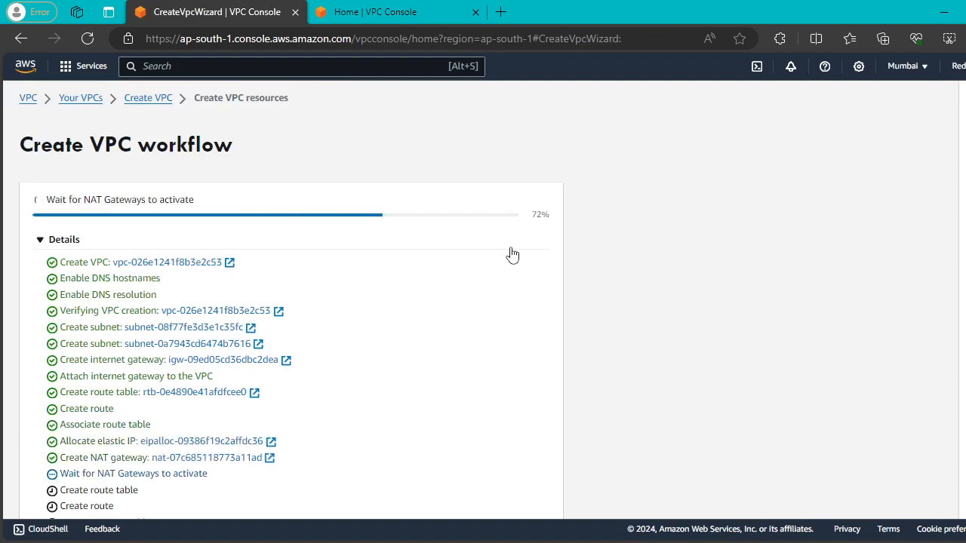
Check the Create VPC workflow progress and switch to the N. Virginia Home | VPC Console tab.
scroll(512, 255, "down", 1)
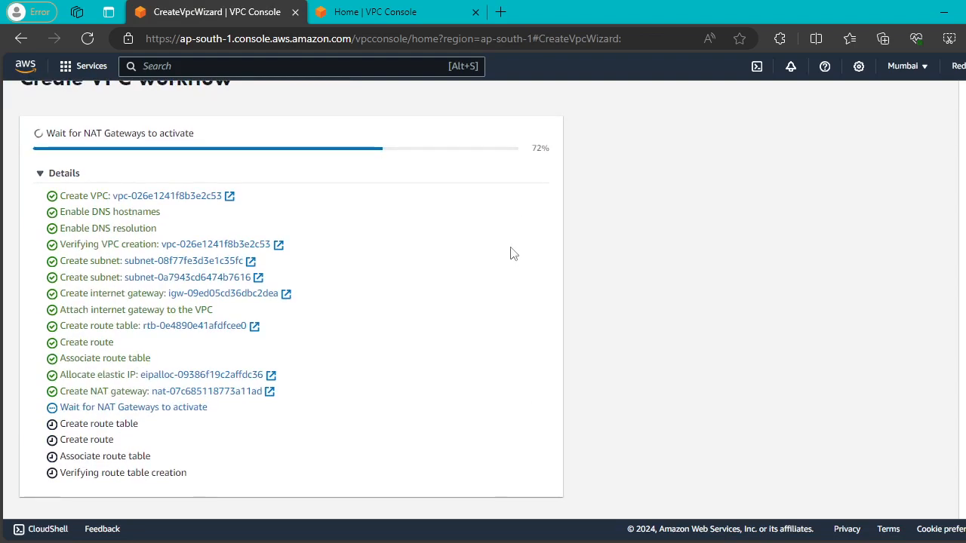
left_click(399, 11)
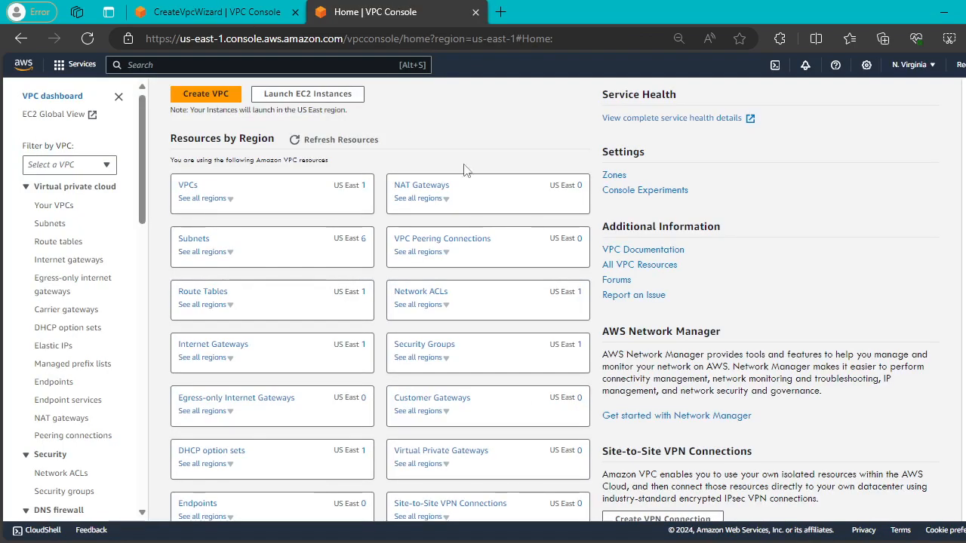
Start a 'VPC and more' creation with name tag prefix NV-VPC.
left_click(42, 208)
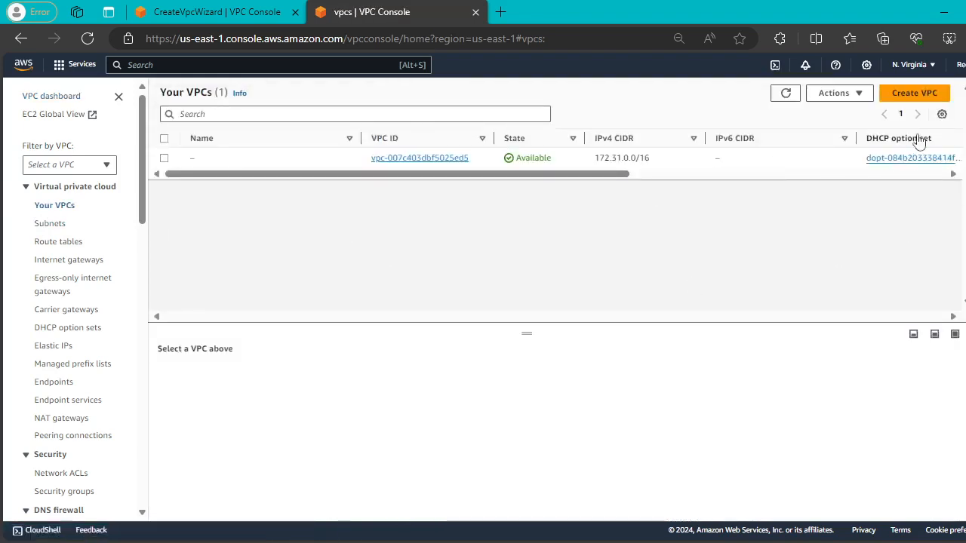
left_click(914, 93)
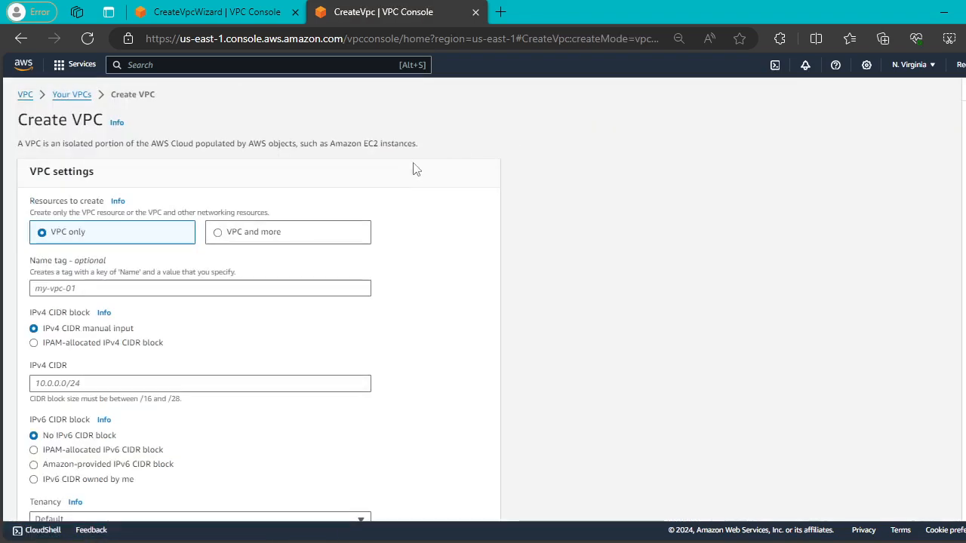
left_click(217, 233)
left_click(130, 330)
type("project")
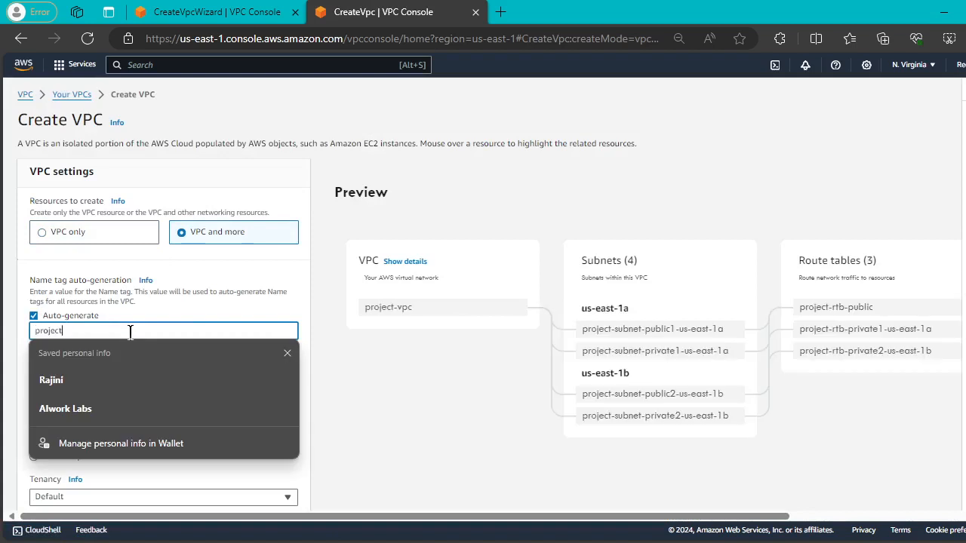
type("Nv")
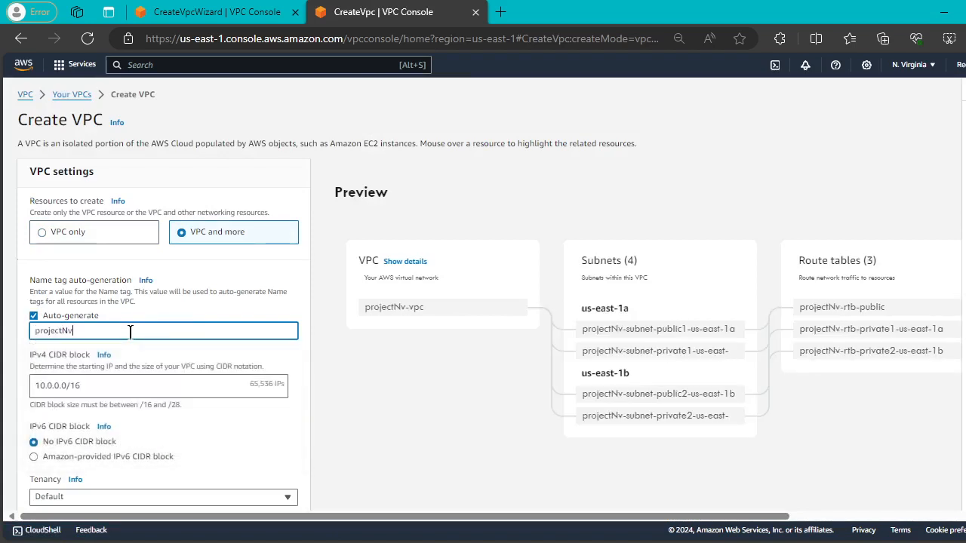
key("BackSpace")
key("BackSpace")
key("BackSpace")
key("BackSpace")
key("BackSpace")
key("BackSpace")
key("BackSpace")
key("BackSpace")
key("BackSpace")
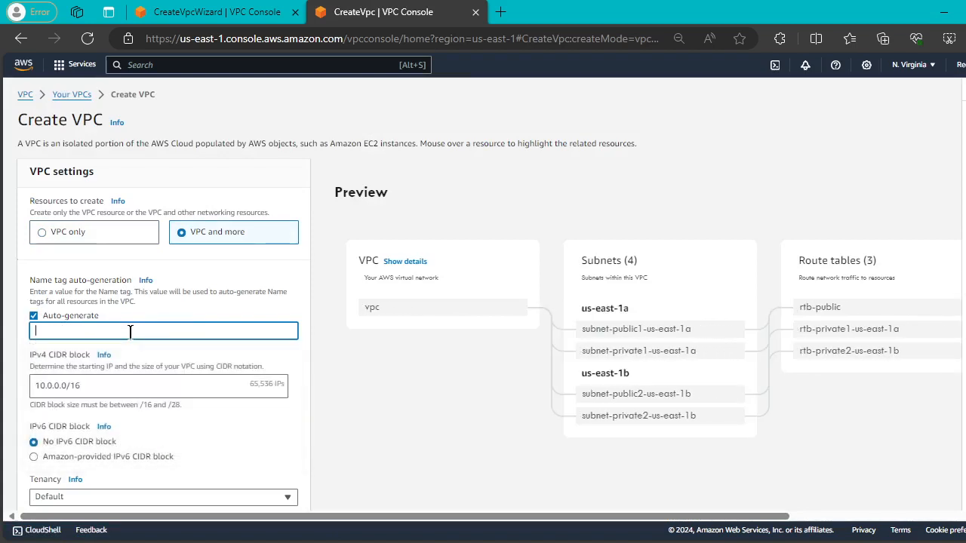
type("NV-")
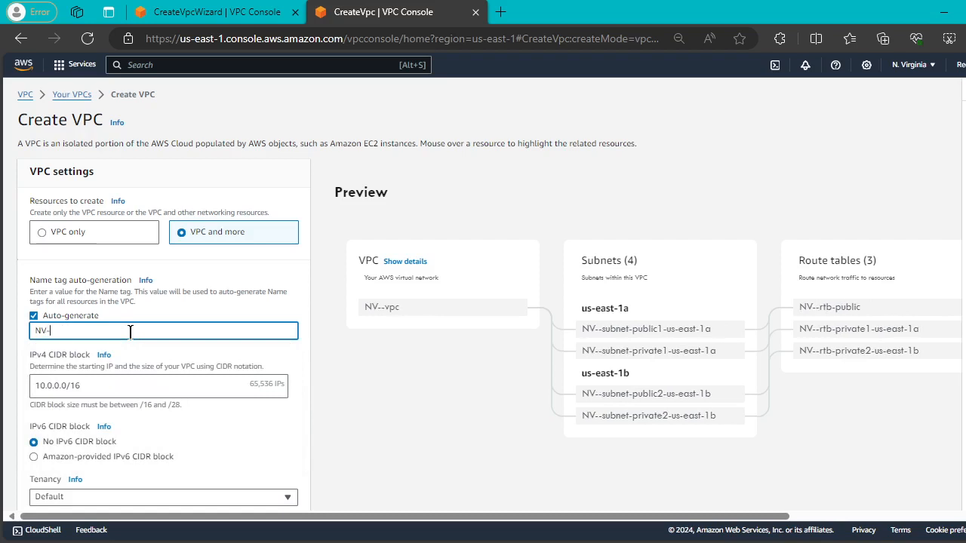
type("VPC")
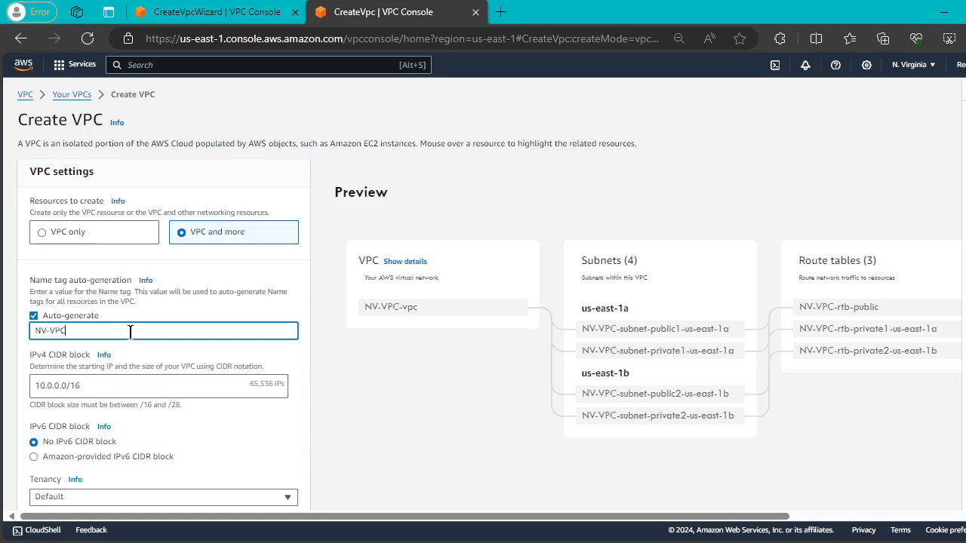
Set the browser page zoom to 90%.
left_click(949, 39)
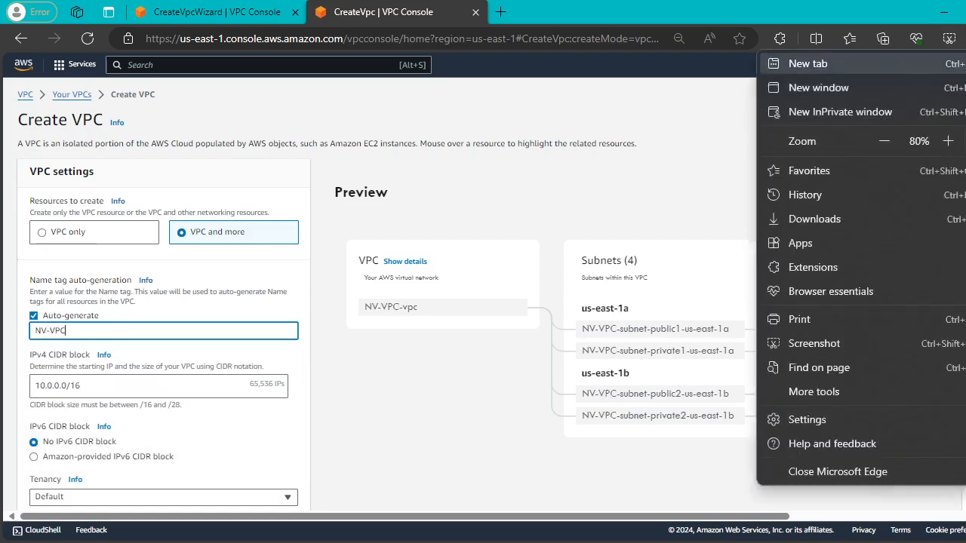
left_click(948, 141)
left_click(639, 213)
scroll(138, 238, "down", 3)
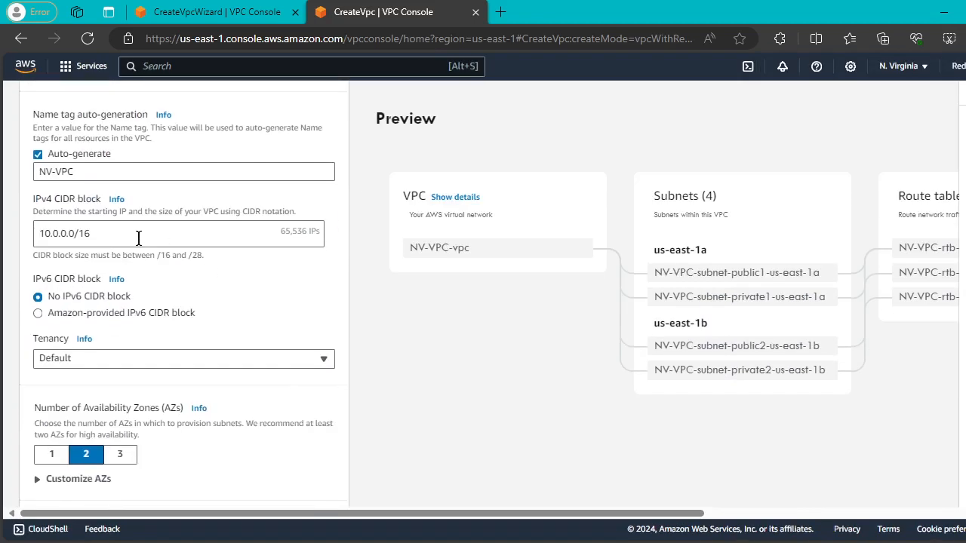
Change the VPC's IPv4 CIDR block to 10.20.0.0/16.
left_click(61, 233)
key("BackSpace")
type("20")
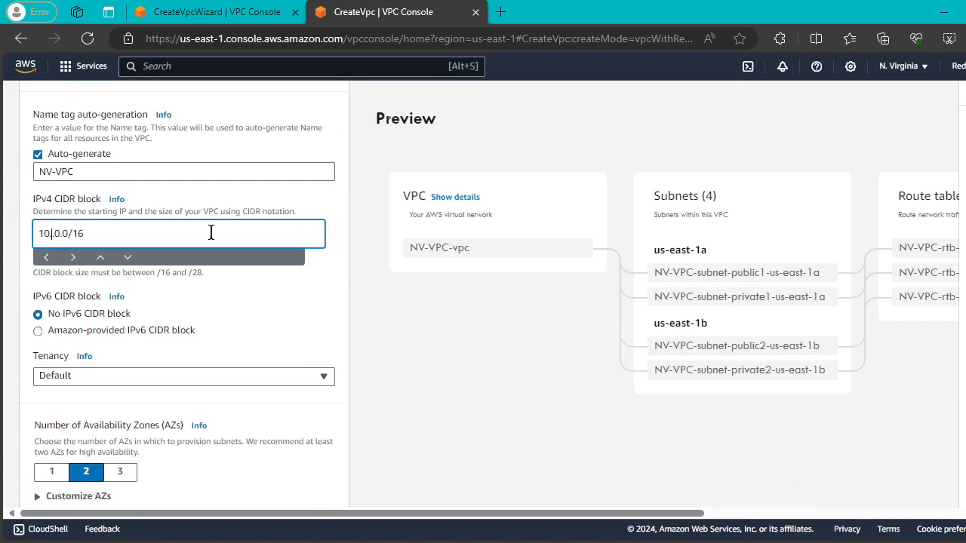
scroll(211, 233, "down", 4)
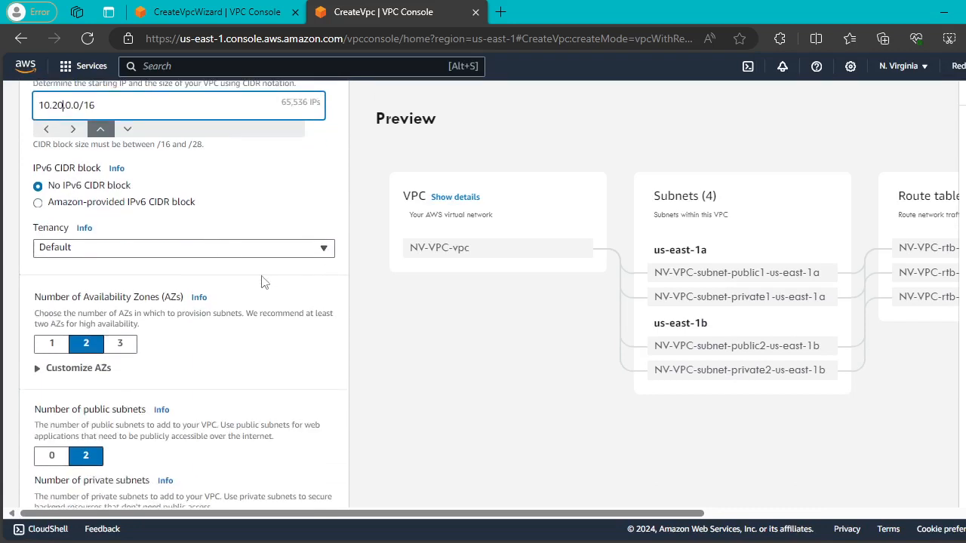
scroll(53, 220, "down", 2)
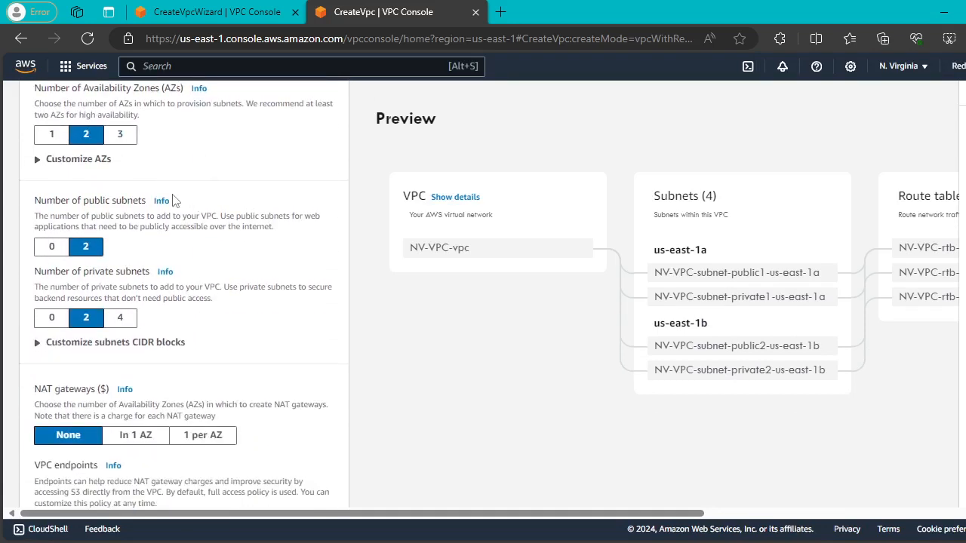
Use one availability zone, zero private subnets, and show subnet CIDR block settings.
left_click(49, 134)
left_click(42, 160)
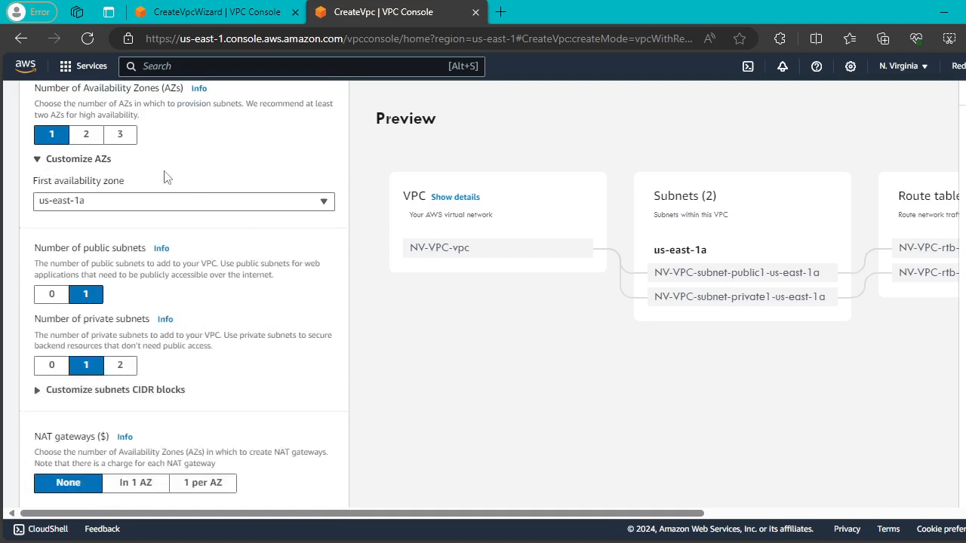
scroll(215, 217, "down", 2)
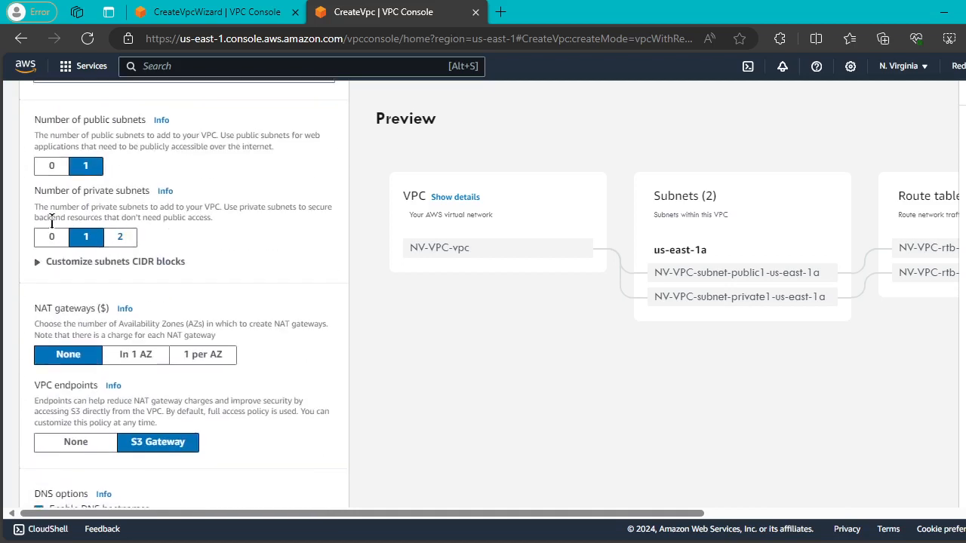
left_click(51, 236)
scroll(212, 217, "down", 1)
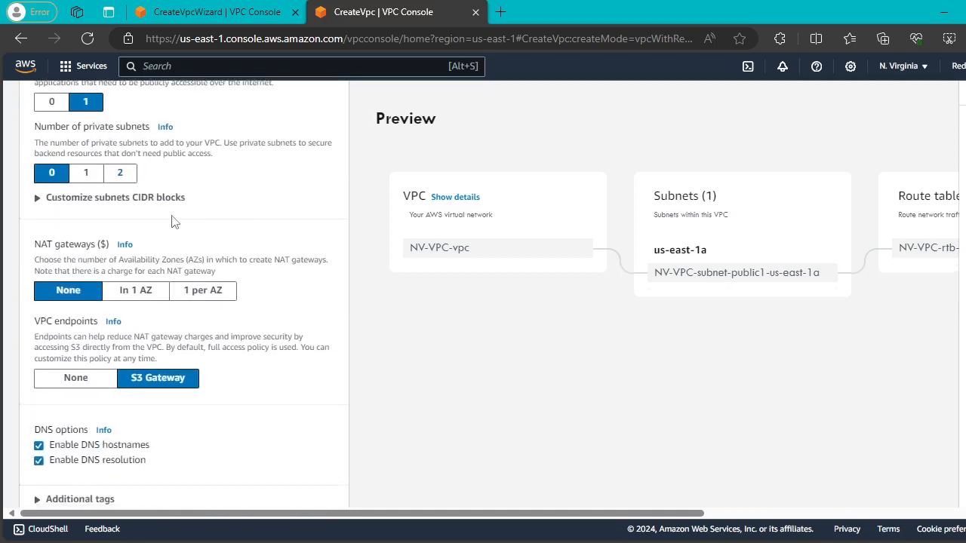
left_click(37, 198)
scroll(86, 188, "down", 1)
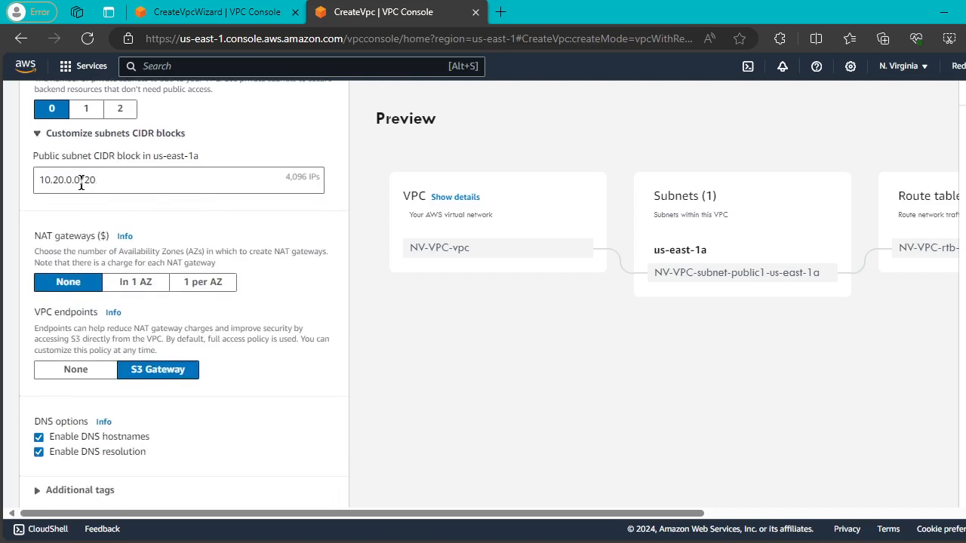
Set the public subnet to 10.20.1.0/29 and turn off the S3 gateway endpoint.
left_click(68, 181)
key("BackSpace")
type("1")
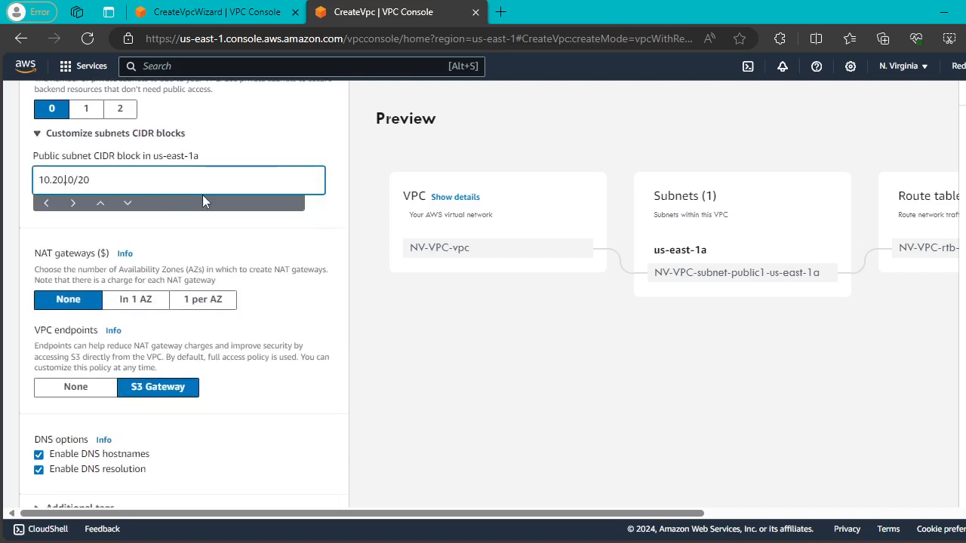
key("BackSpace")
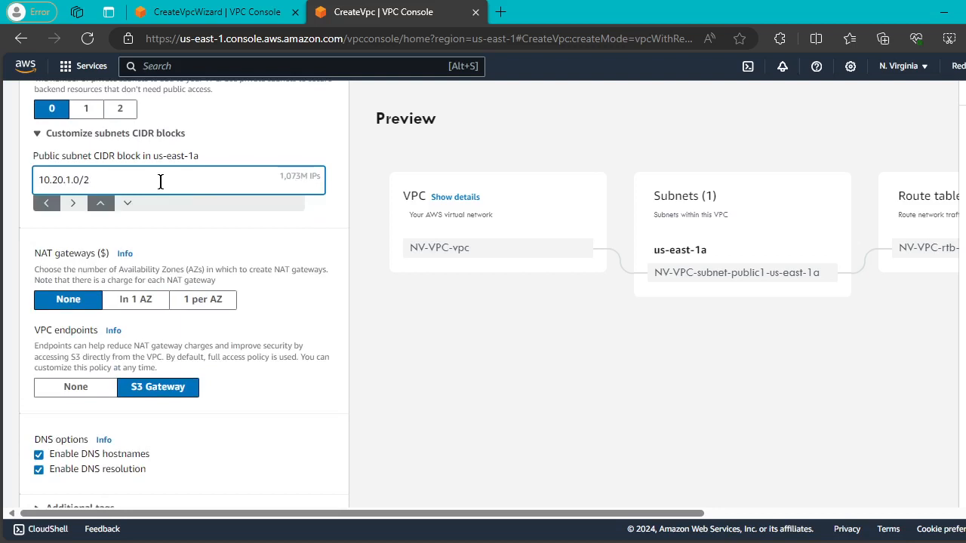
type("9")
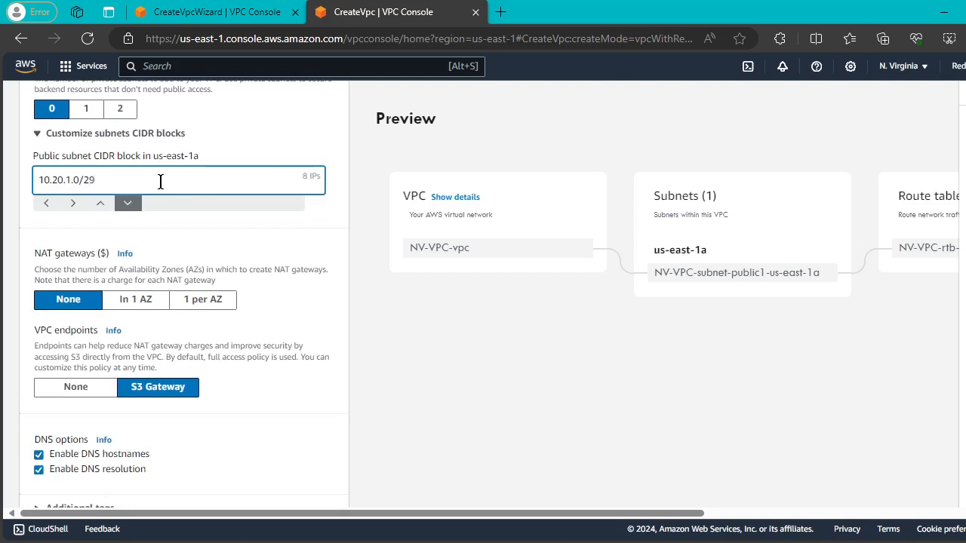
left_click(469, 334)
scroll(331, 266, "down", 1)
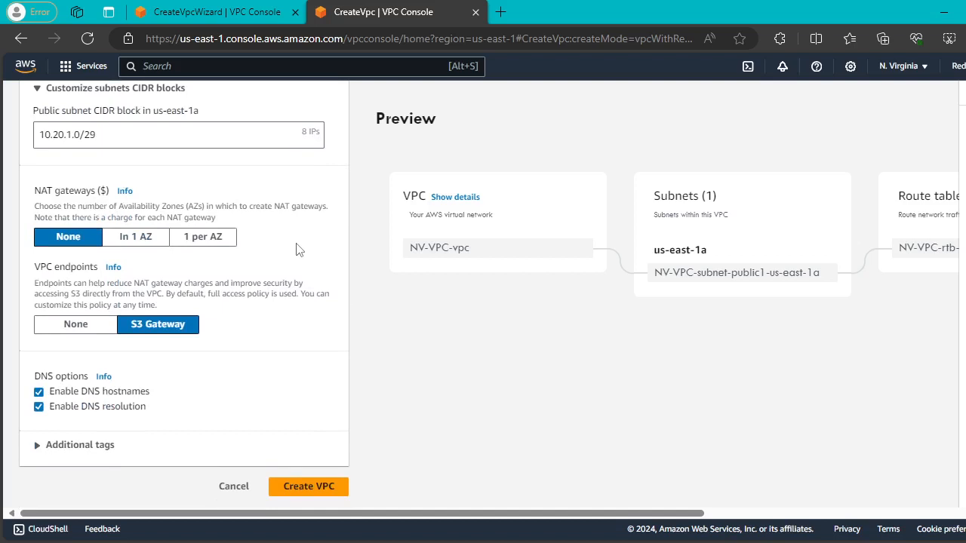
left_click(76, 324)
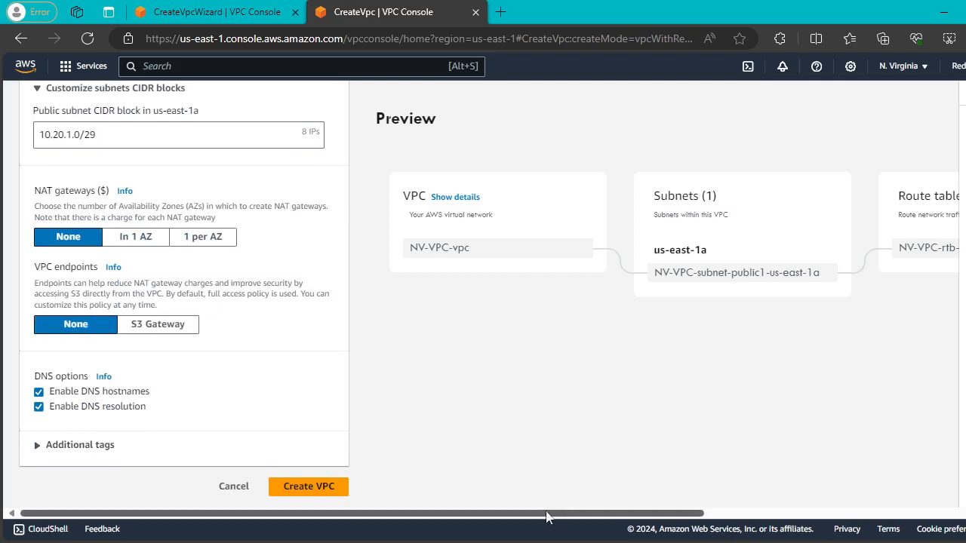
After a rejected create attempt, correct the public subnet to 10.20.1.0/25.
left_click_drag(546, 513, 692, 512)
scroll(508, 480, "left", 5)
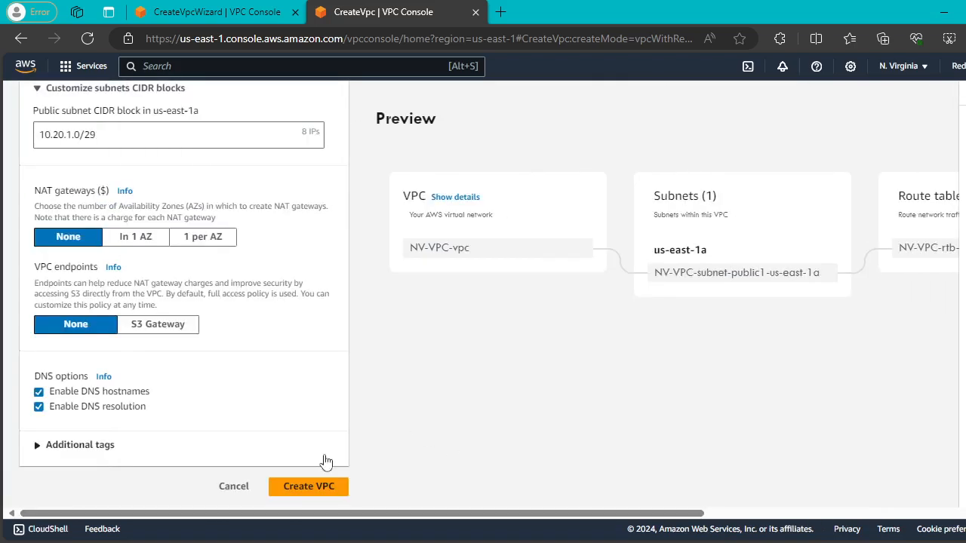
left_click(317, 485)
scroll(391, 285, "up", 2)
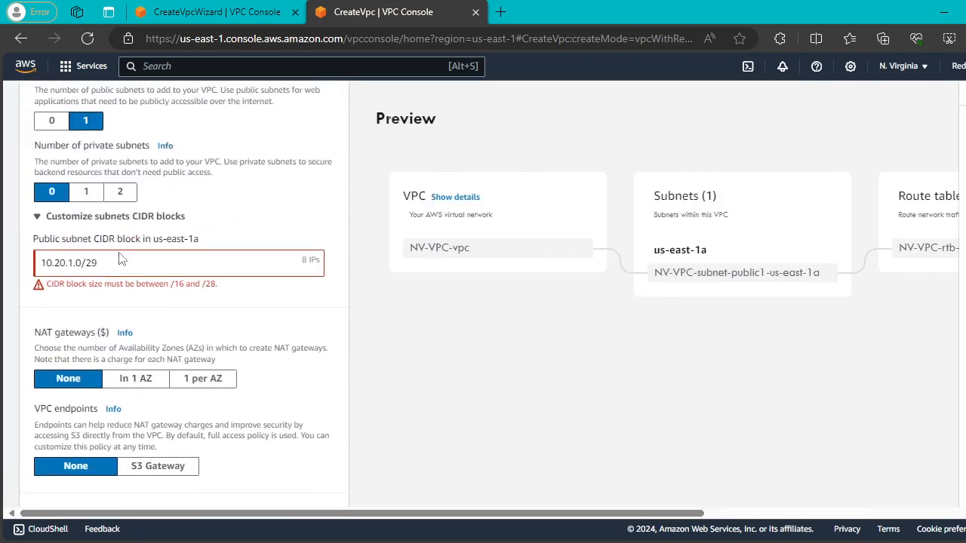
left_click(99, 264)
key("BackSpace")
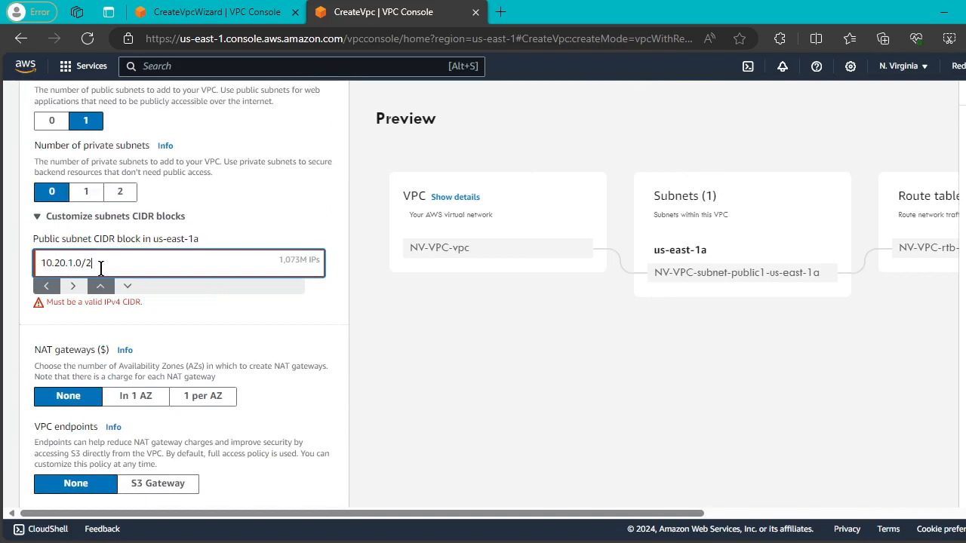
type("5")
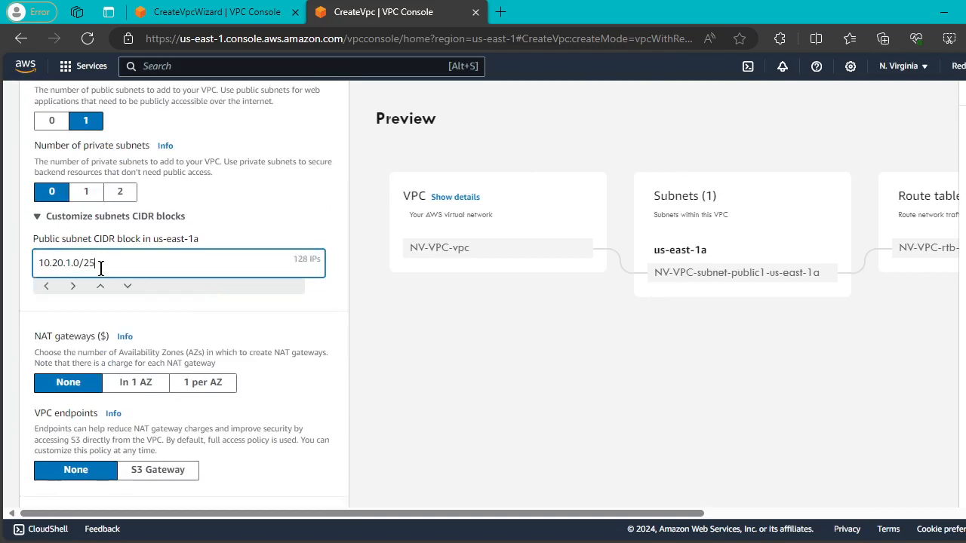
scroll(609, 340, "down", 2)
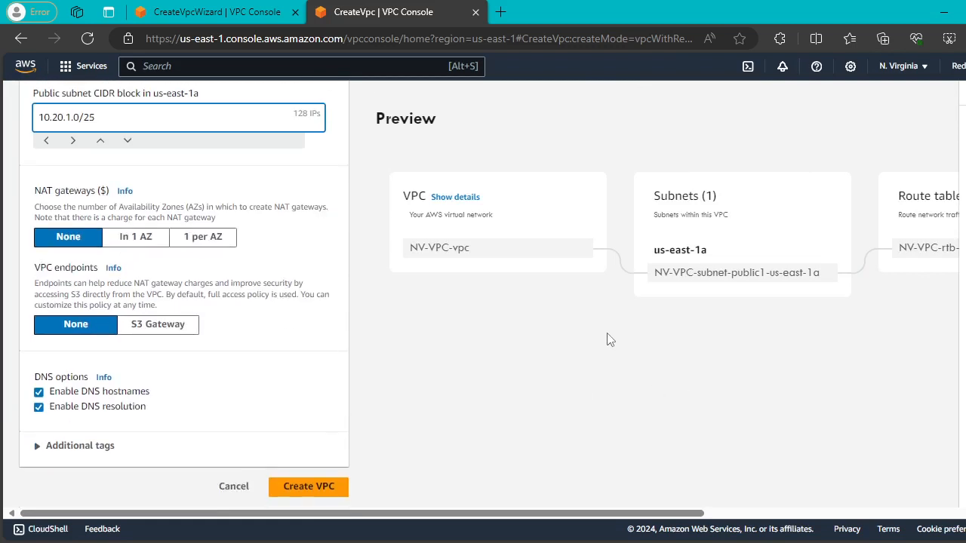
Create NV-VPC-vpc (10.20.0.0/16) and view its details, briefly checking the Mumbai wizard's progress.
left_click(319, 488)
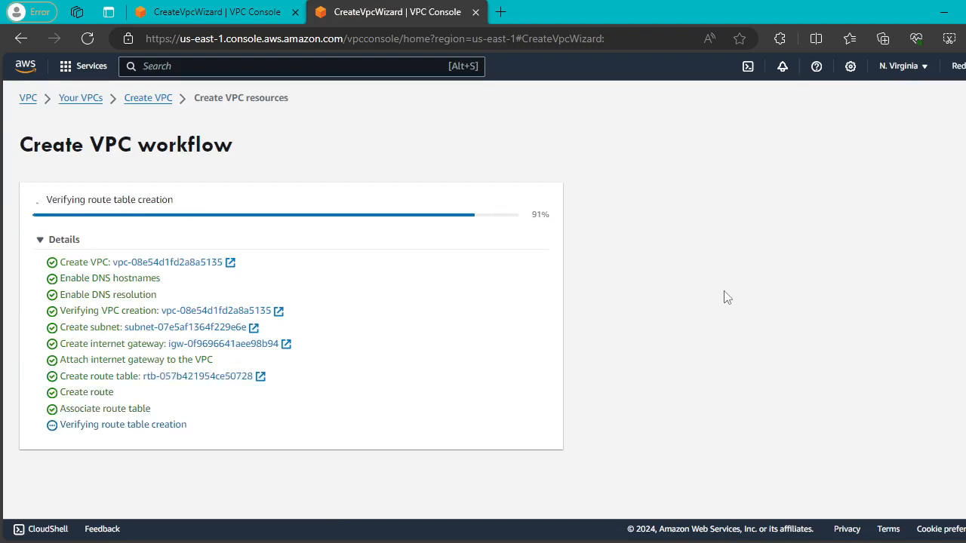
left_click(544, 458)
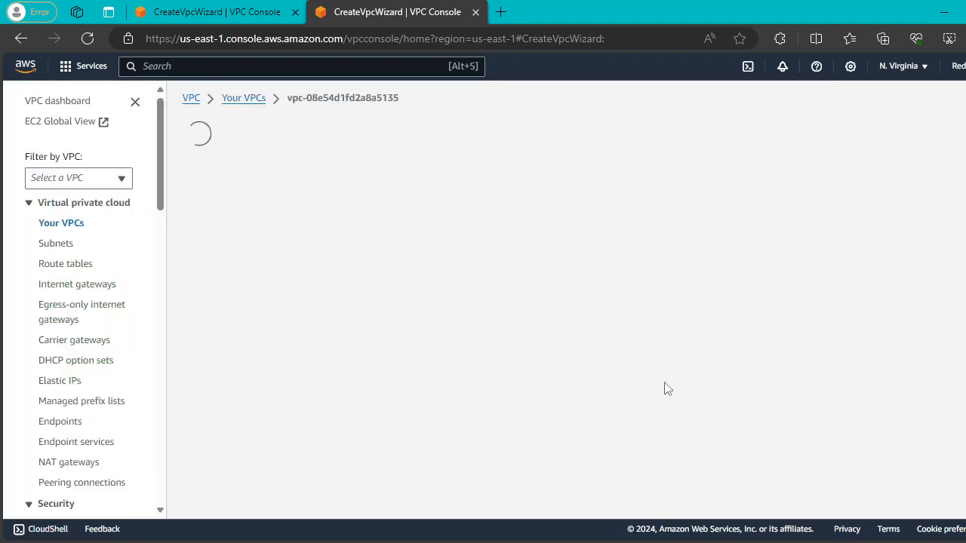
left_click(234, 9)
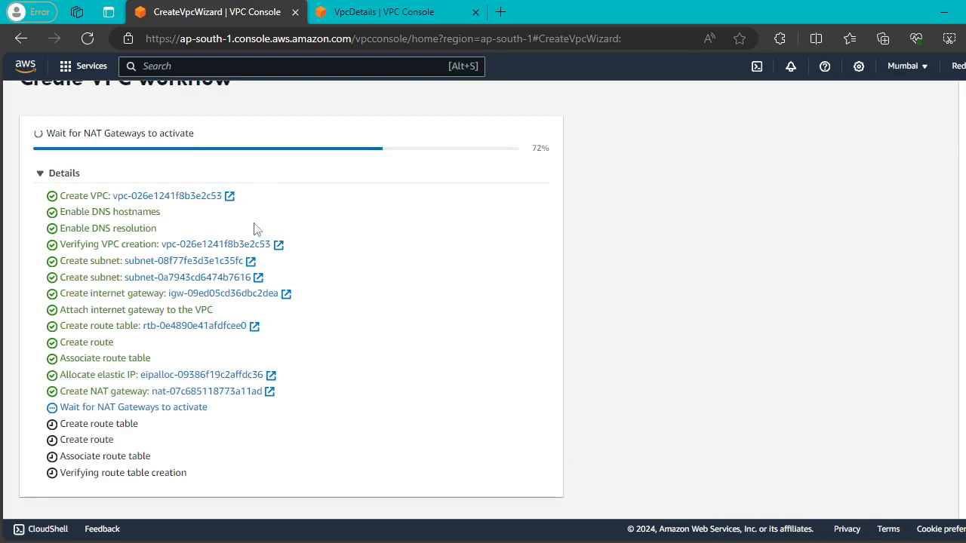
left_click(385, 9)
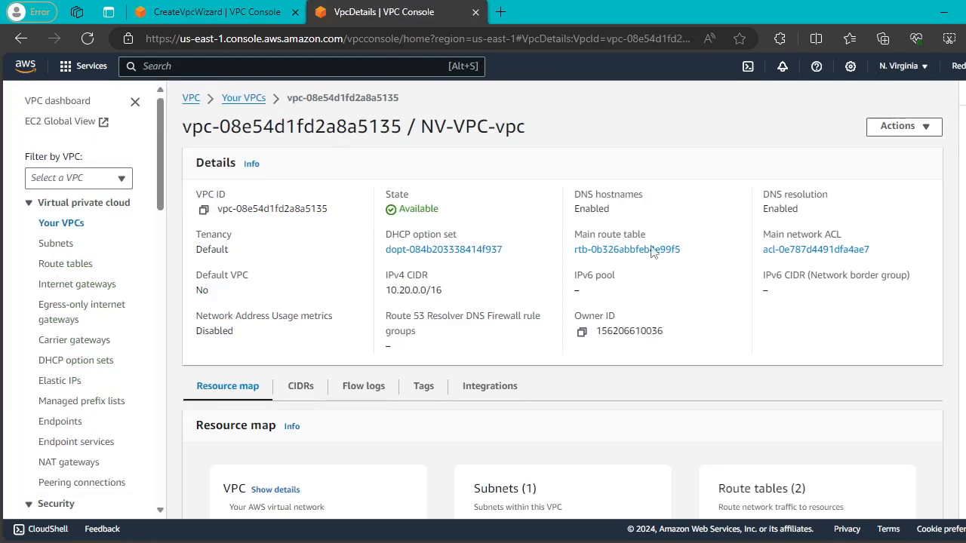
From Your VPCs, open EC2 in a new tab, check running instances, and start Launch instances.
left_click(60, 224)
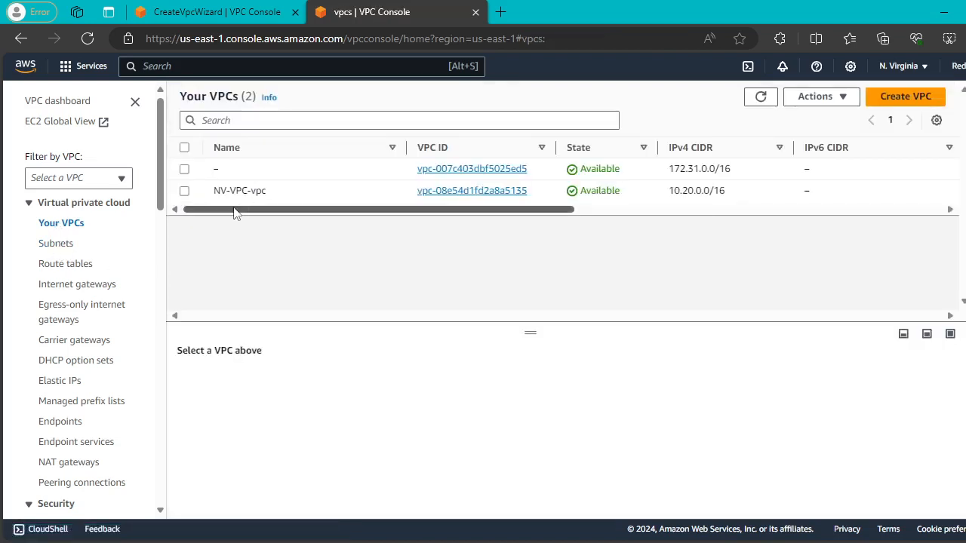
mouse_move(234, 213)
left_mouse_down()
mouse_move(603, 237)
mouse_move(227, 198)
left_mouse_up()
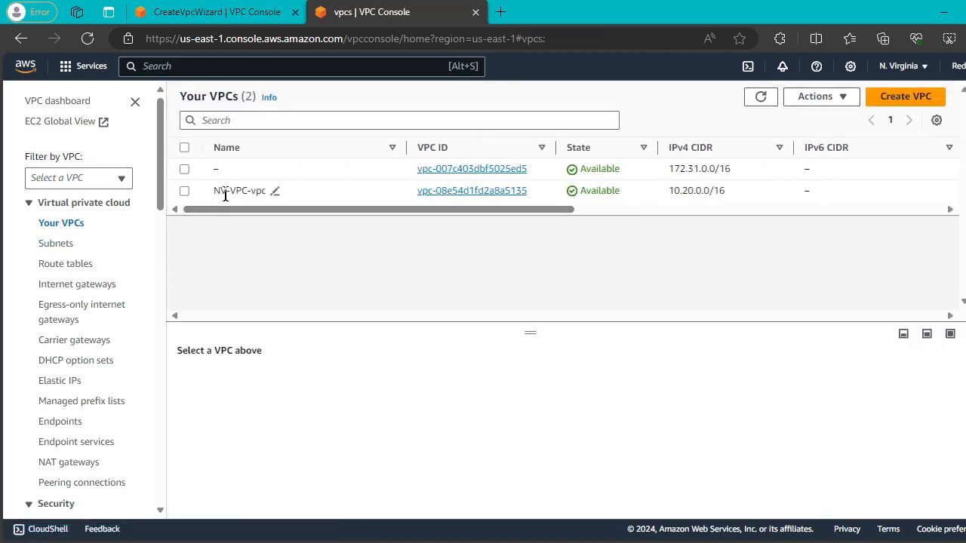
left_click(357, 66)
type("ec2")
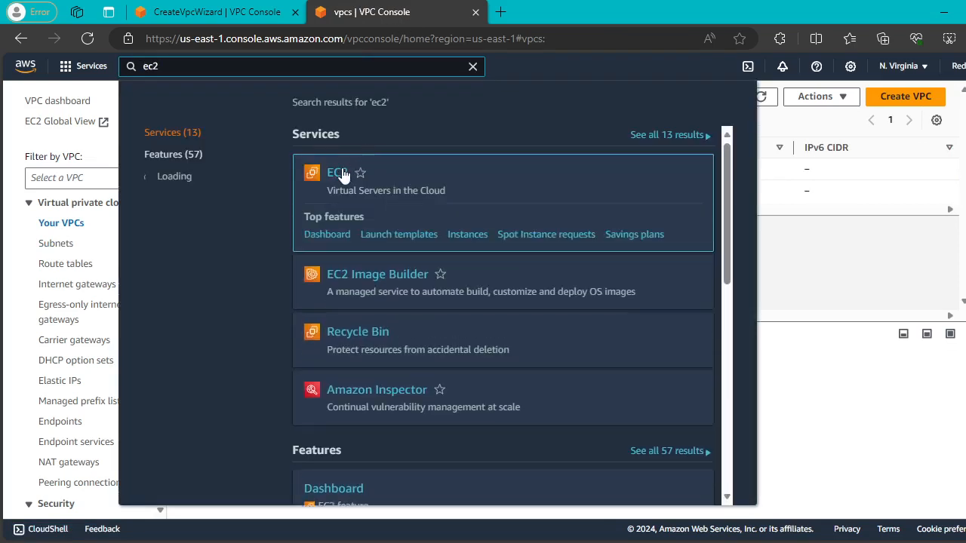
right_click(343, 174)
left_click(407, 181)
left_click(545, 10)
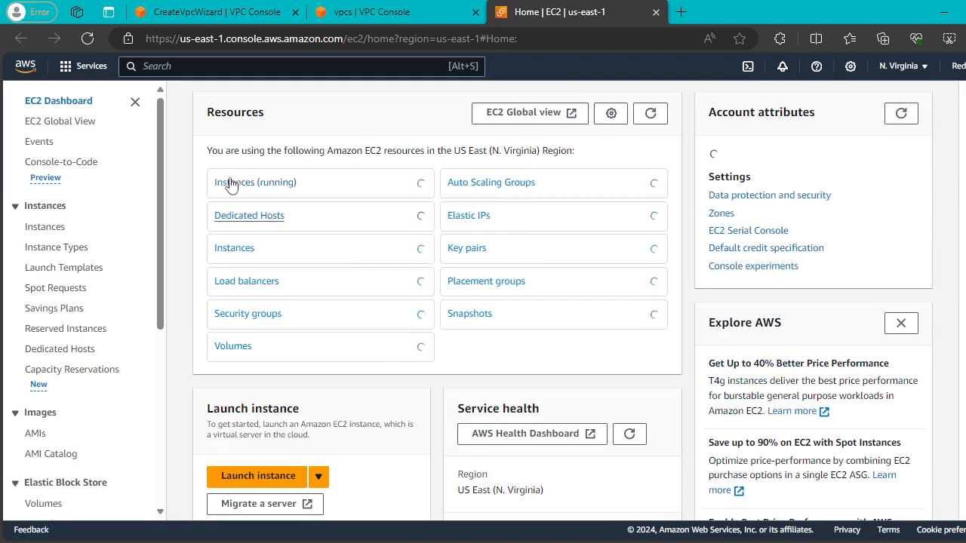
left_click(232, 183)
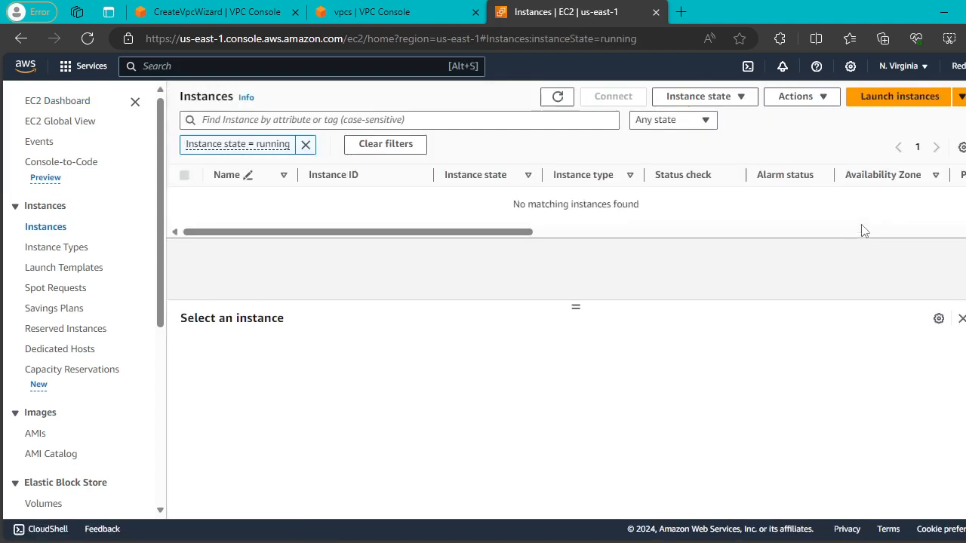
left_click(875, 106)
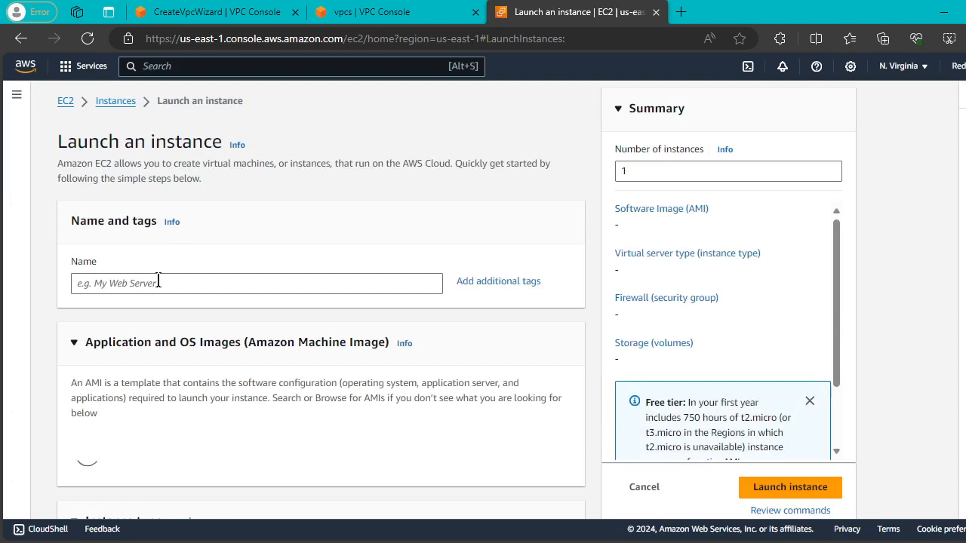
Name the instance NV-VM and choose the Ubuntu image with the NV-Key key pair.
left_click(158, 283)
type("NV-VM")
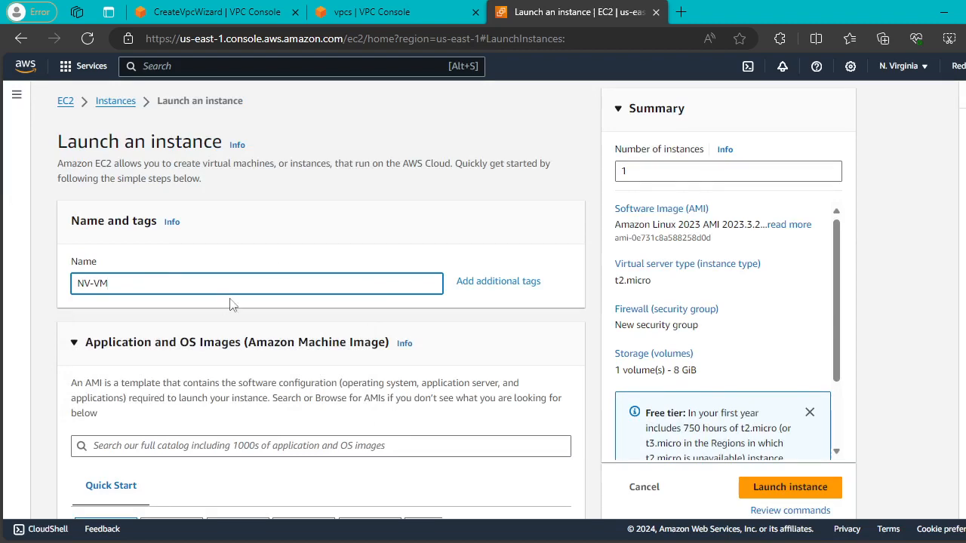
scroll(230, 304, "down", 3)
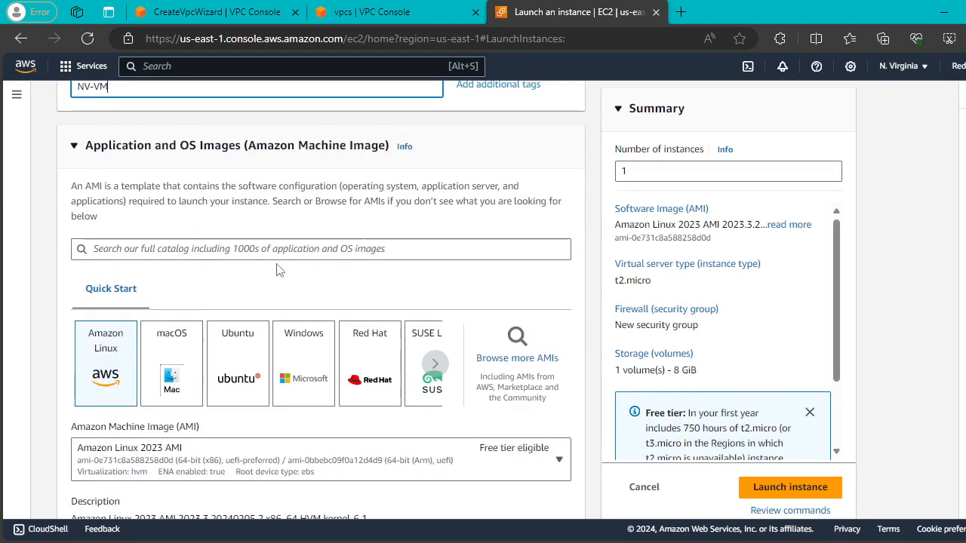
left_click(240, 353)
scroll(453, 270, "down", 3)
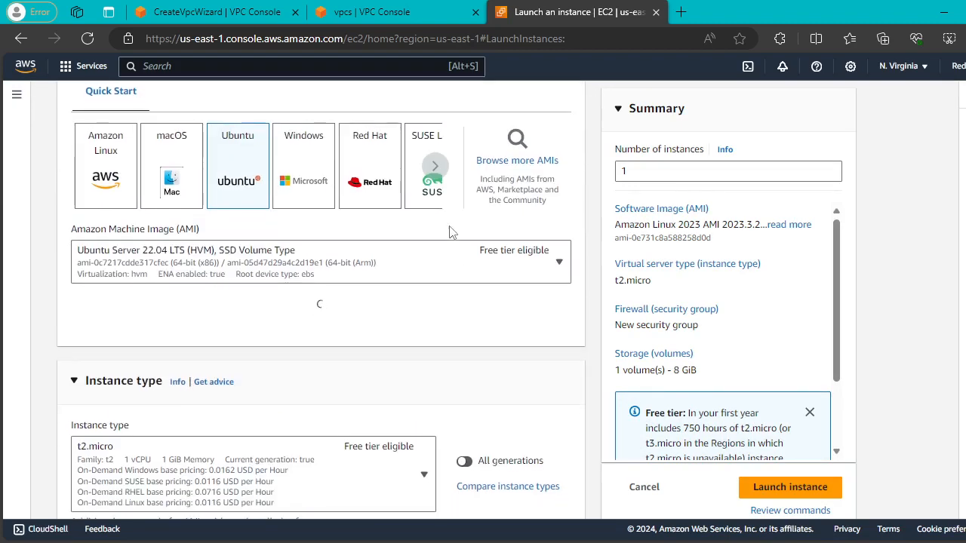
scroll(449, 231, "down", 5)
left_click(401, 229)
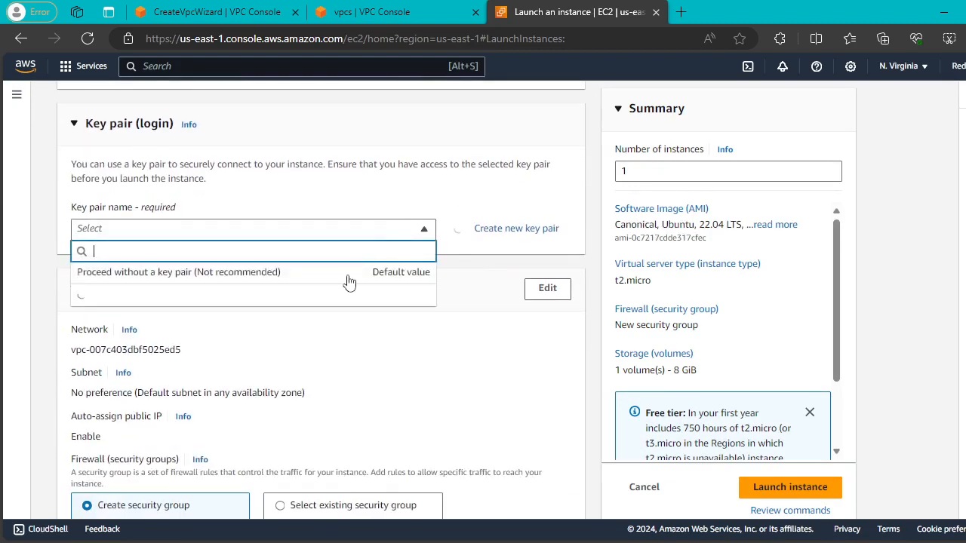
left_click(237, 297)
Put the instance in NV-VPC-vpc with auto-assigned public IP enabled.
scroll(556, 181, "down", 2)
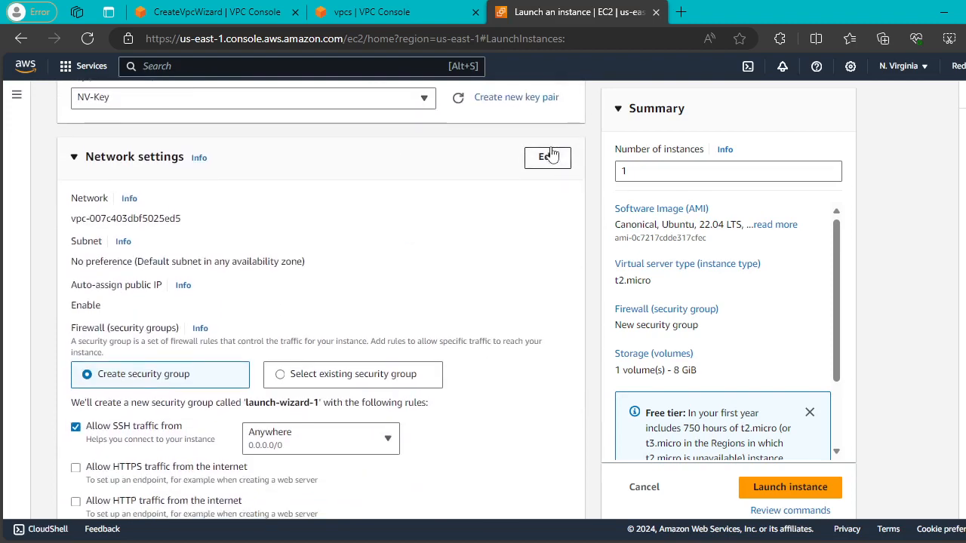
left_click(547, 157)
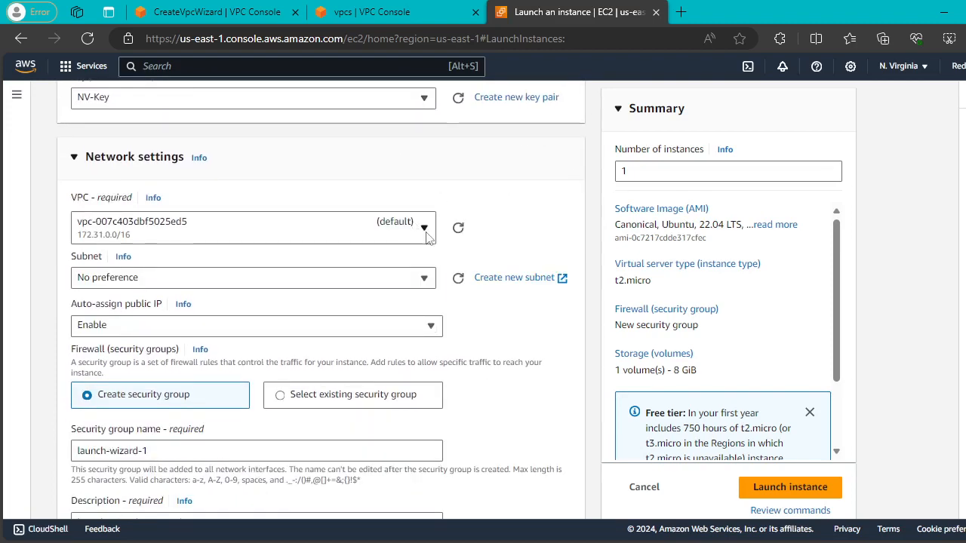
left_click(332, 230)
left_click(245, 308)
scroll(358, 204, "down", 2)
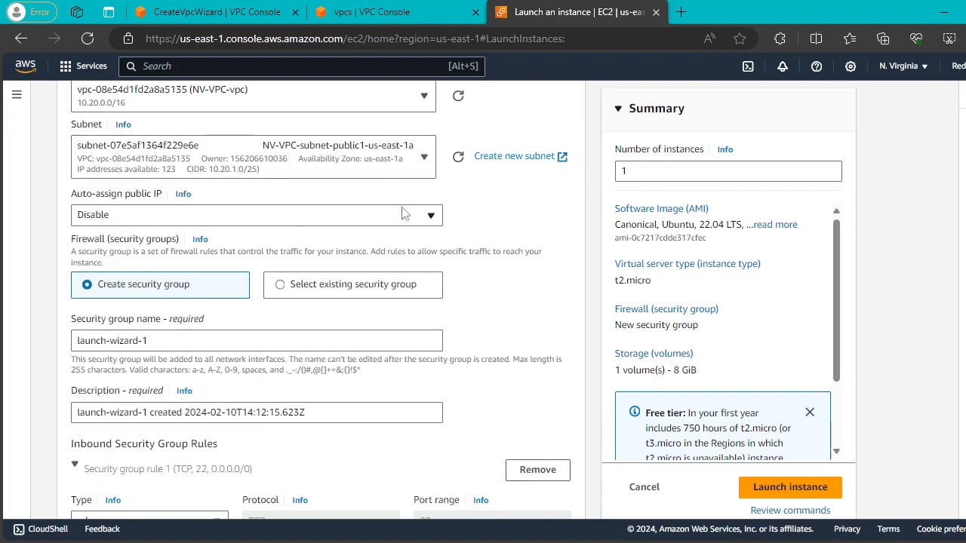
left_click(425, 220)
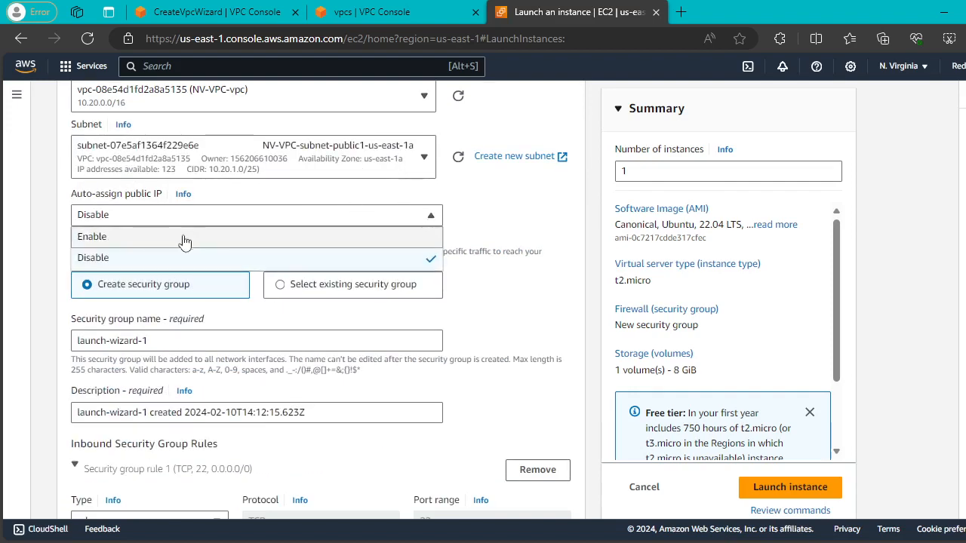
left_click(219, 236)
Review the inbound security rule, launch the instance, and return to the Instances list.
scroll(417, 207, "down", 2)
scroll(370, 244, "down", 3)
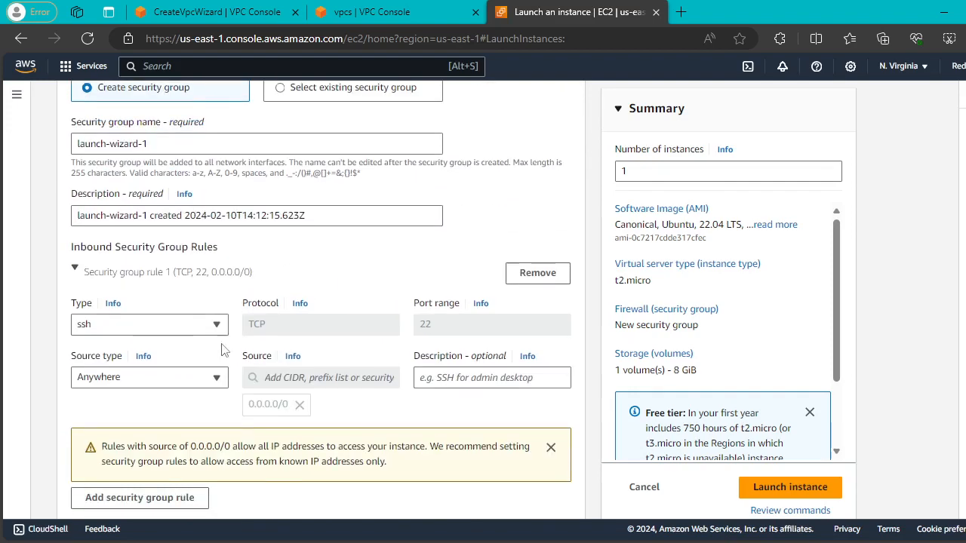
left_click(205, 381)
left_click(192, 324)
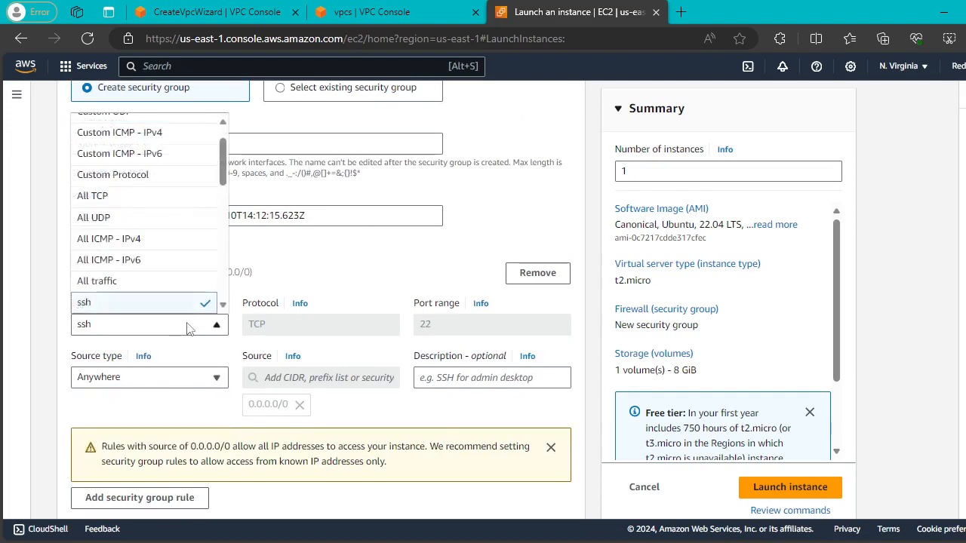
scroll(208, 276, "up", 10)
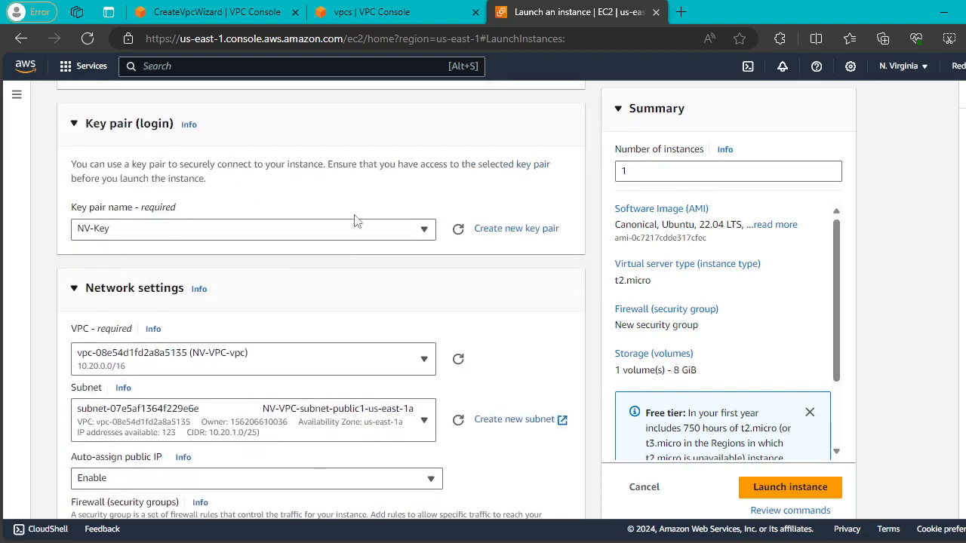
scroll(358, 221, "down", 10)
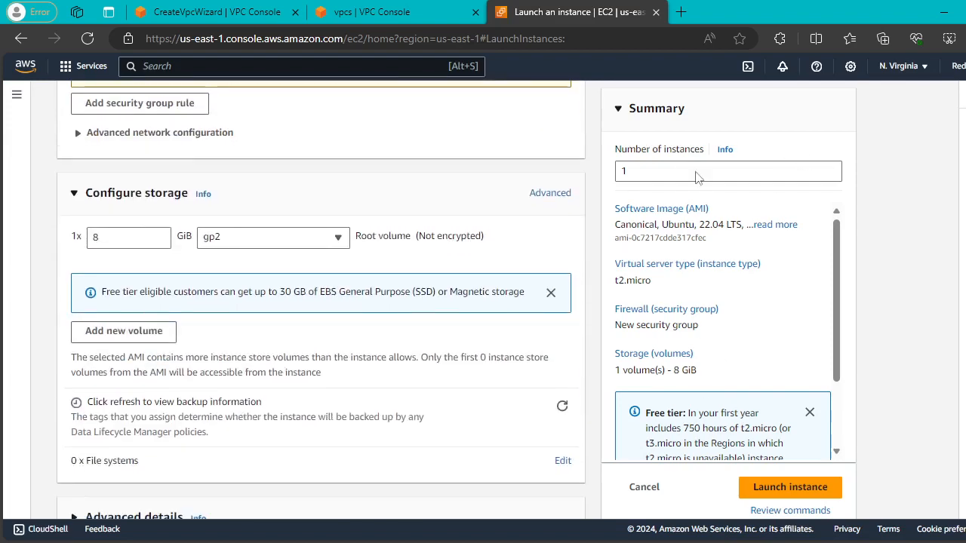
left_click(824, 490)
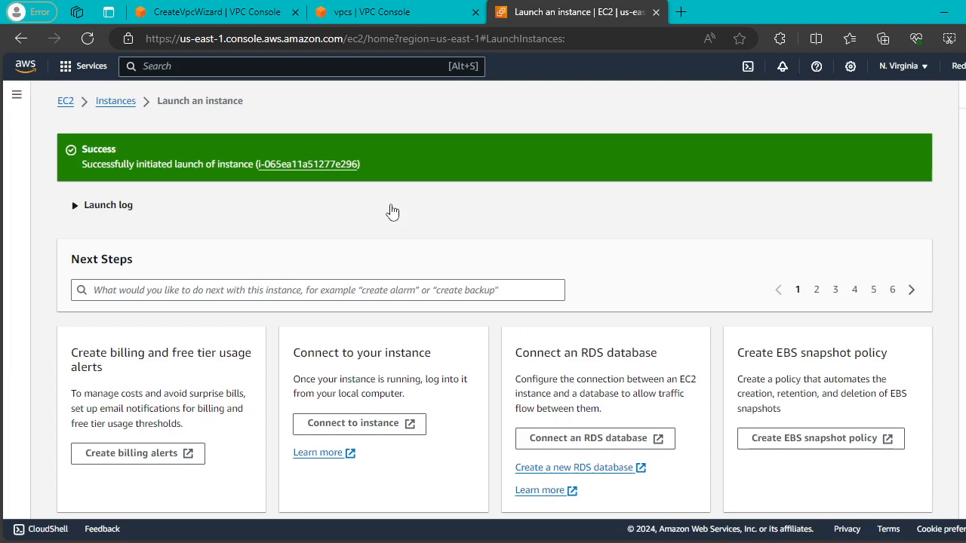
left_click(125, 101)
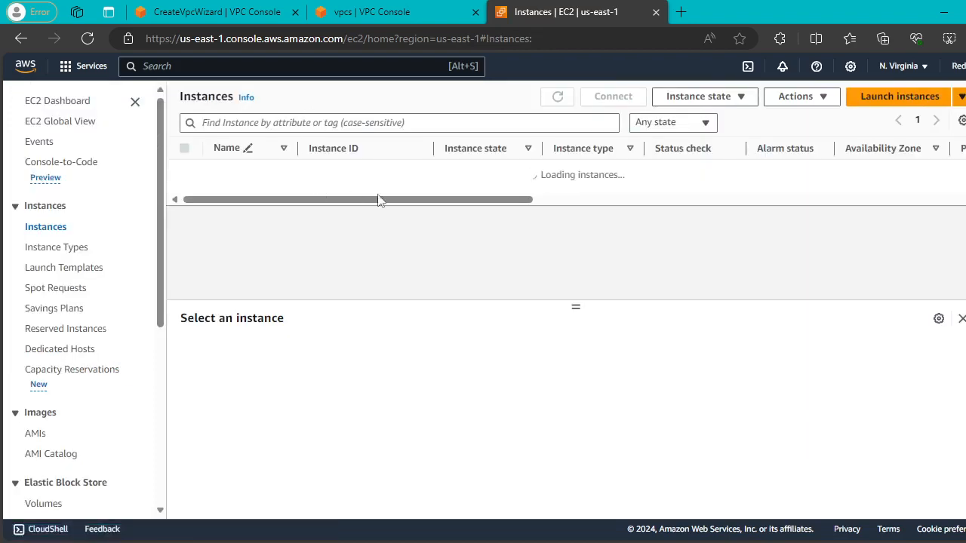
Review the Mumbai VPC's creation results and details, then return to the VPC list.
left_click(378, 14)
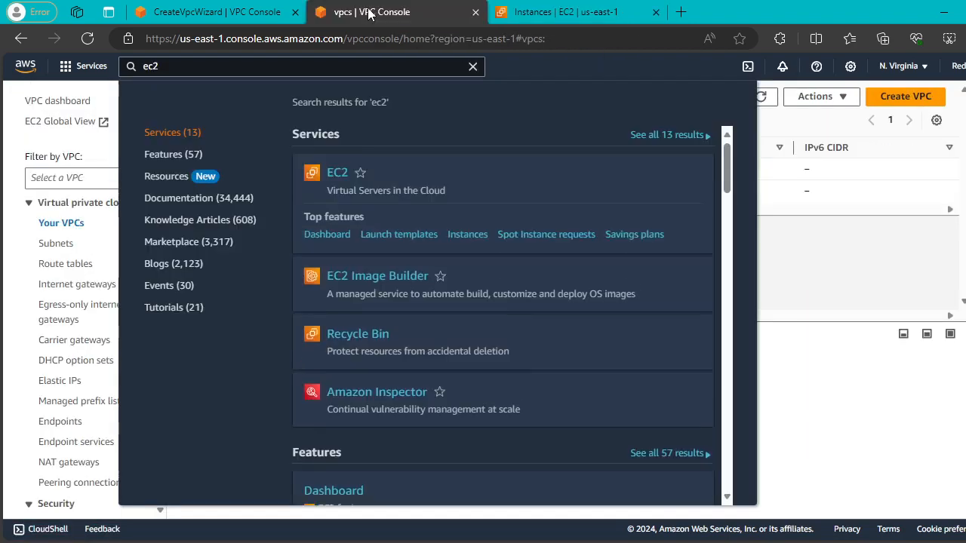
left_click(195, 12)
scroll(422, 324, "up", 1)
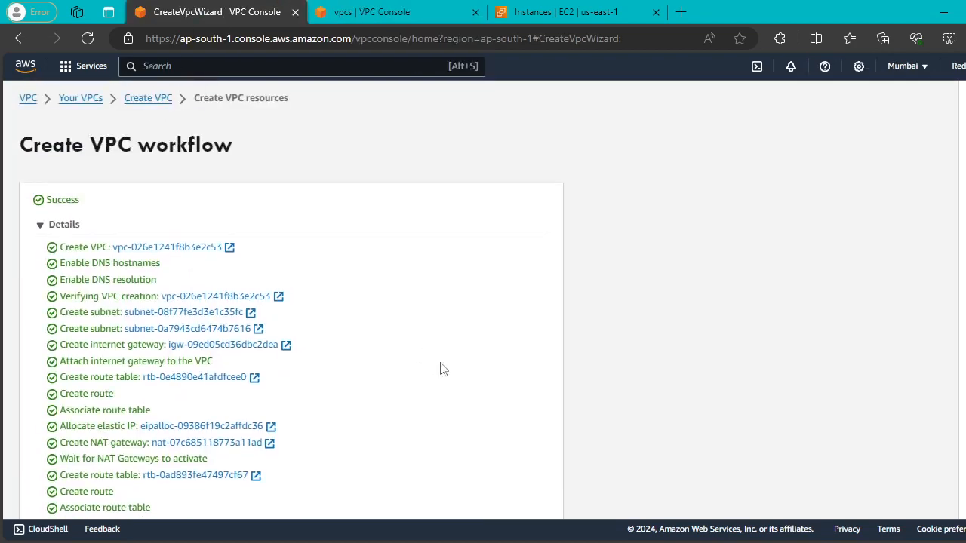
scroll(468, 430, "down", 1)
left_click(526, 497)
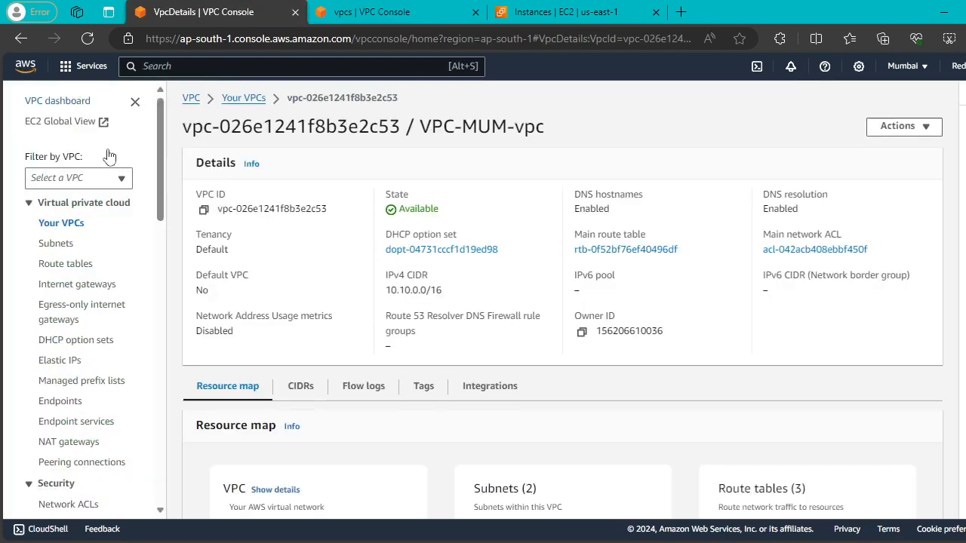
left_click(244, 98)
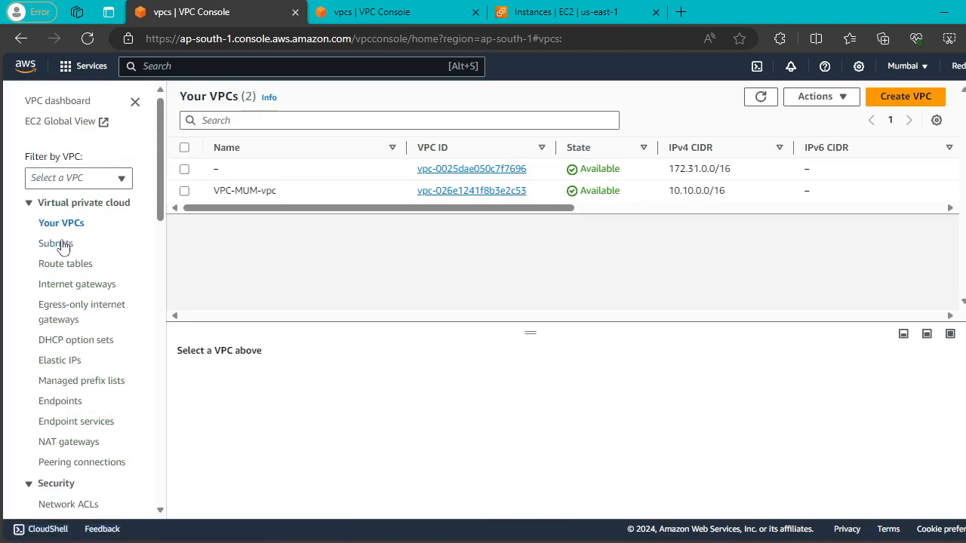
Search the console for 'ec2' and open EC2 in a new browser tab.
left_click(215, 67)
type("ec2")
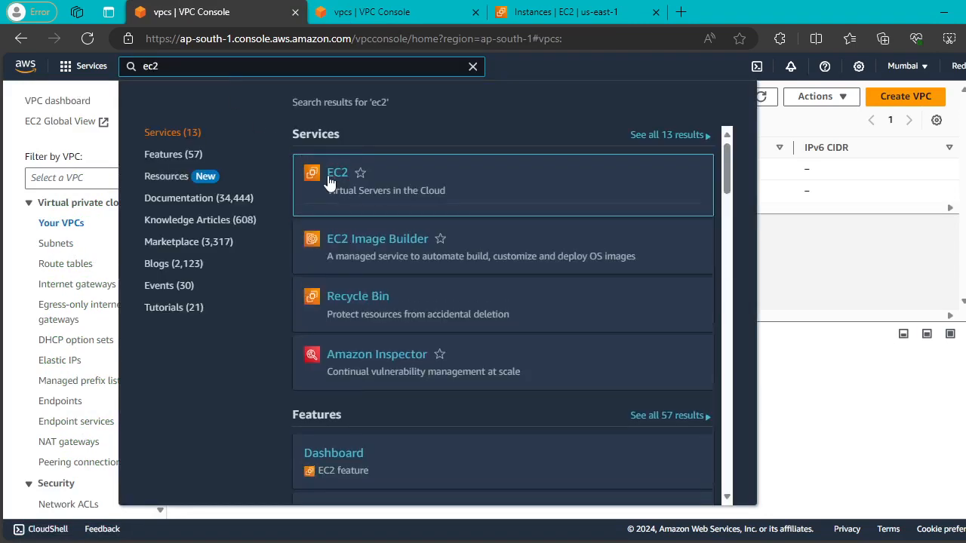
right_click(329, 175)
left_click(387, 123)
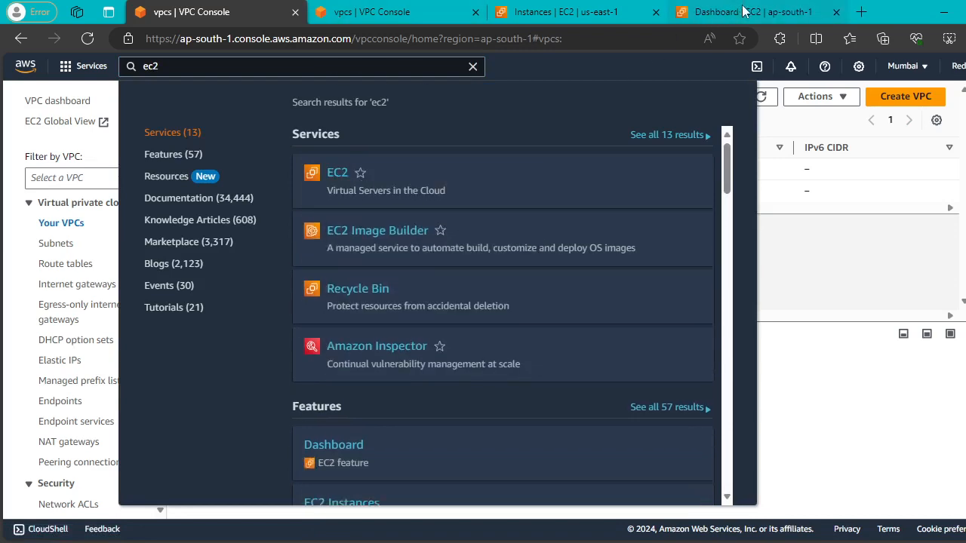
left_click_drag(743, 11, 603, 23)
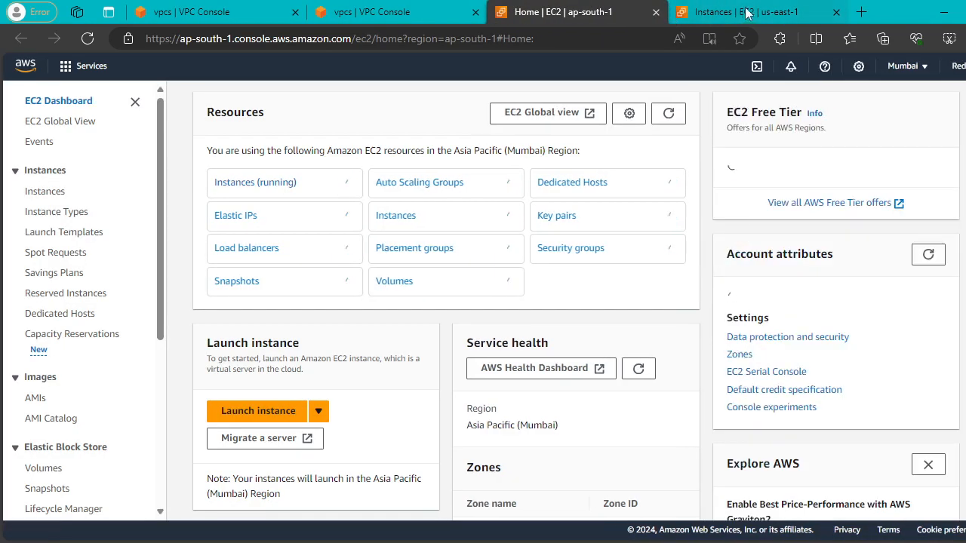
View Mumbai's running instances, which has none, and start launching a new instance.
left_click(246, 184)
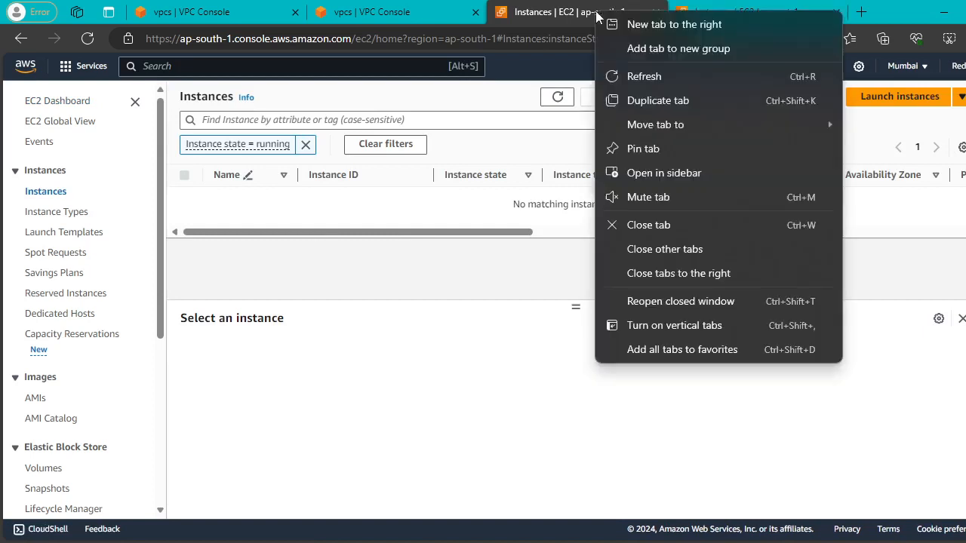
right_click(597, 15)
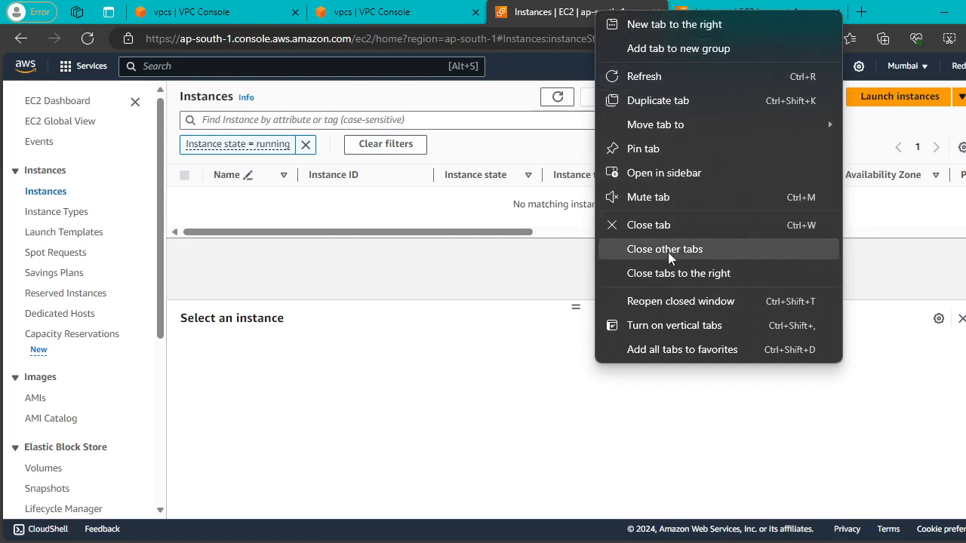
left_click(525, 281)
left_click(869, 101)
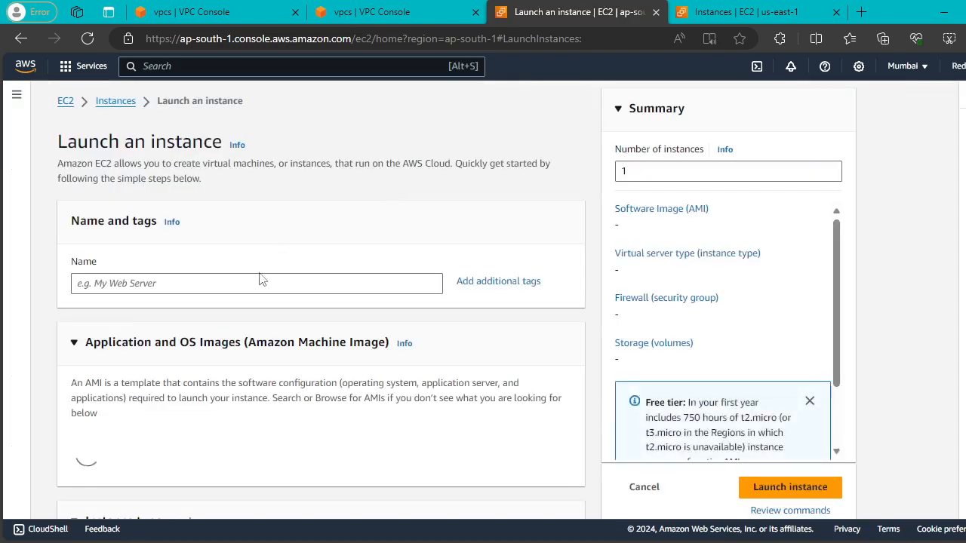
Name the instance MUM--PB-VM, choose Ubuntu, and select the Fisrtclass key pair.
left_click(251, 281)
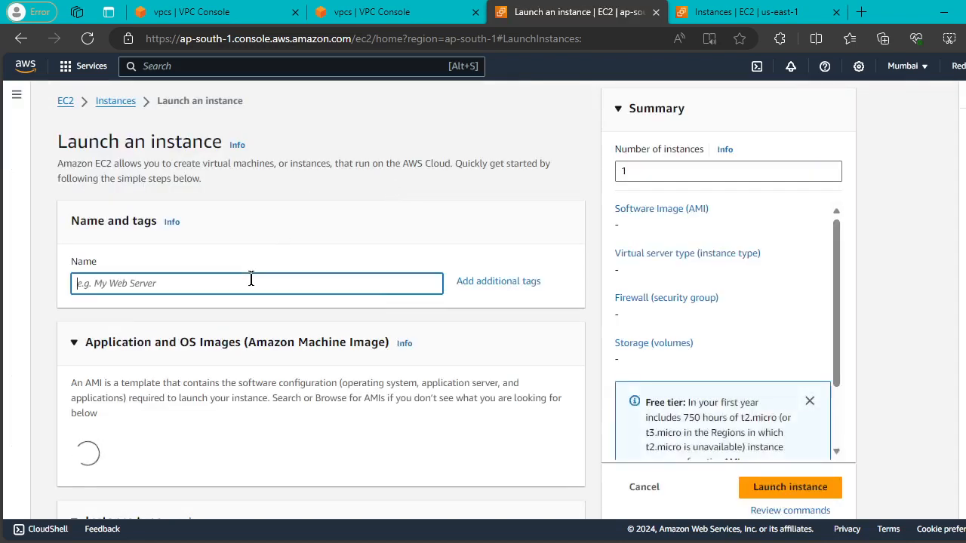
type("MUM--PB-VM")
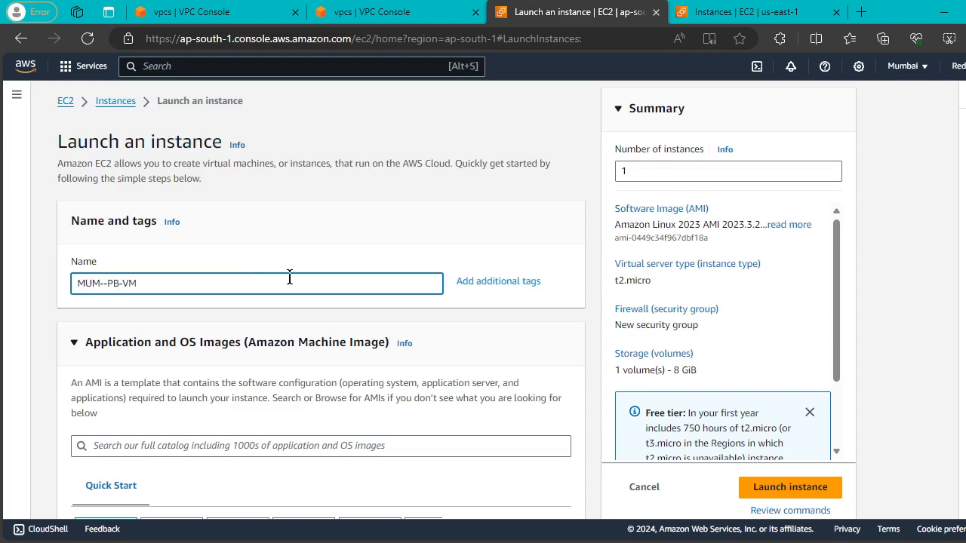
scroll(289, 277, "down", 3)
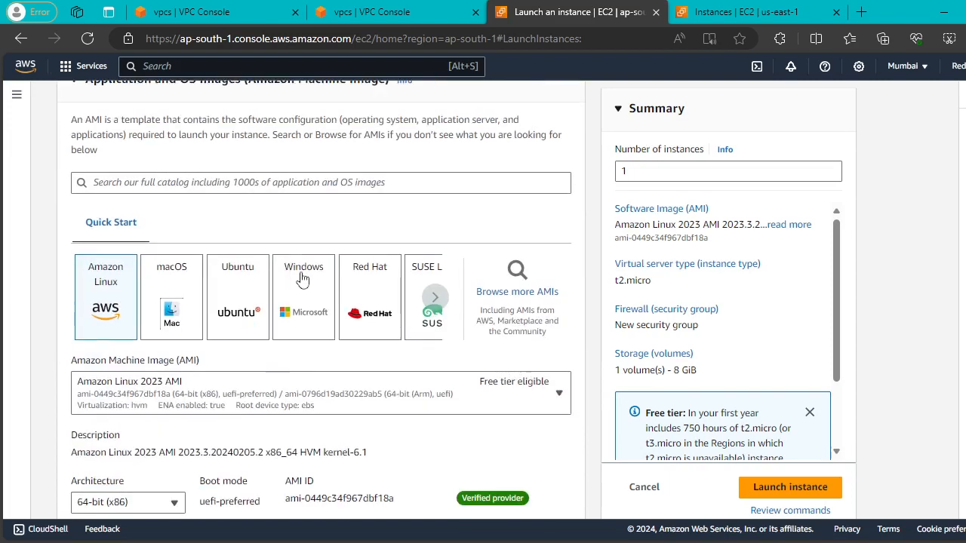
left_click(243, 310)
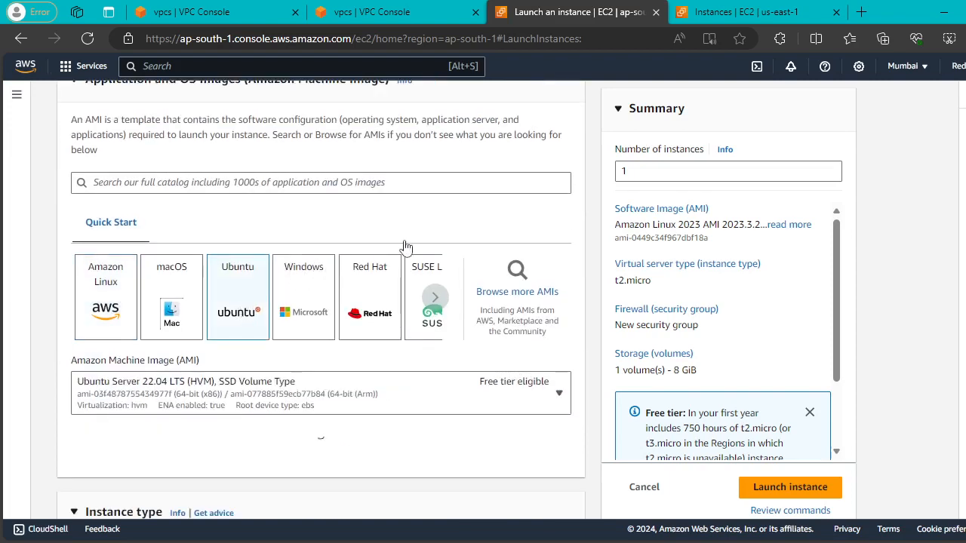
scroll(403, 244, "down", 9)
left_click(419, 167)
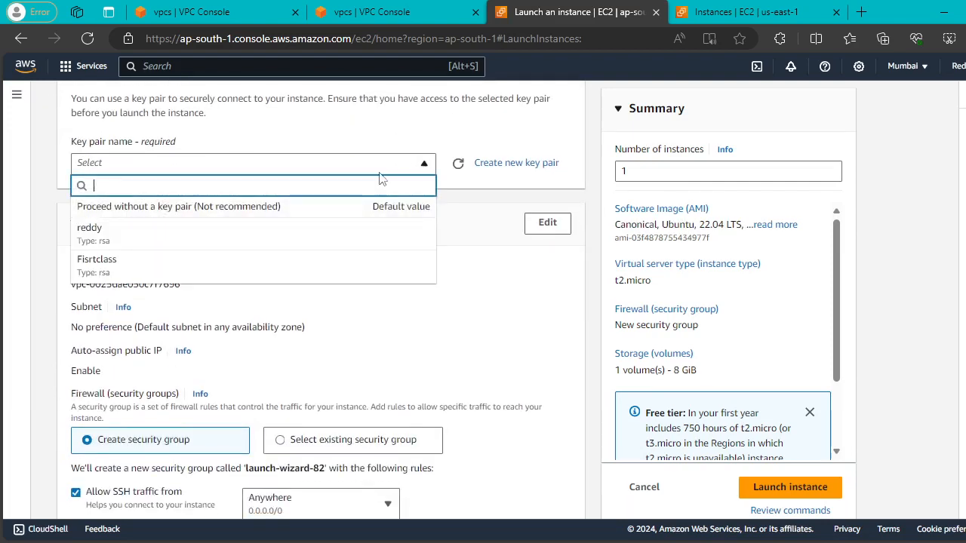
left_click(212, 227)
left_click(413, 164)
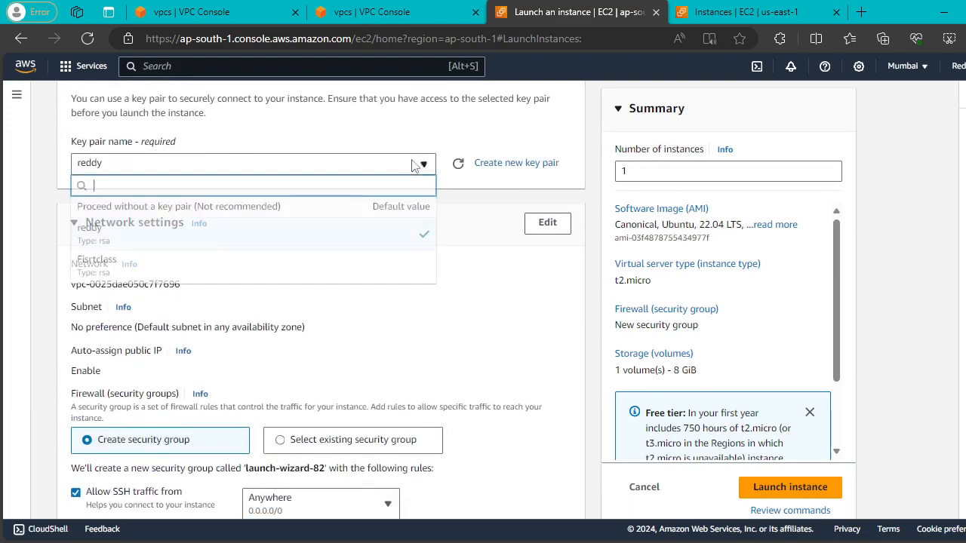
left_click(179, 268)
Place the instance in VPC-MUM-vpc with auto-assigned public IP enabled.
scroll(308, 211, "down", 1)
left_click(545, 157)
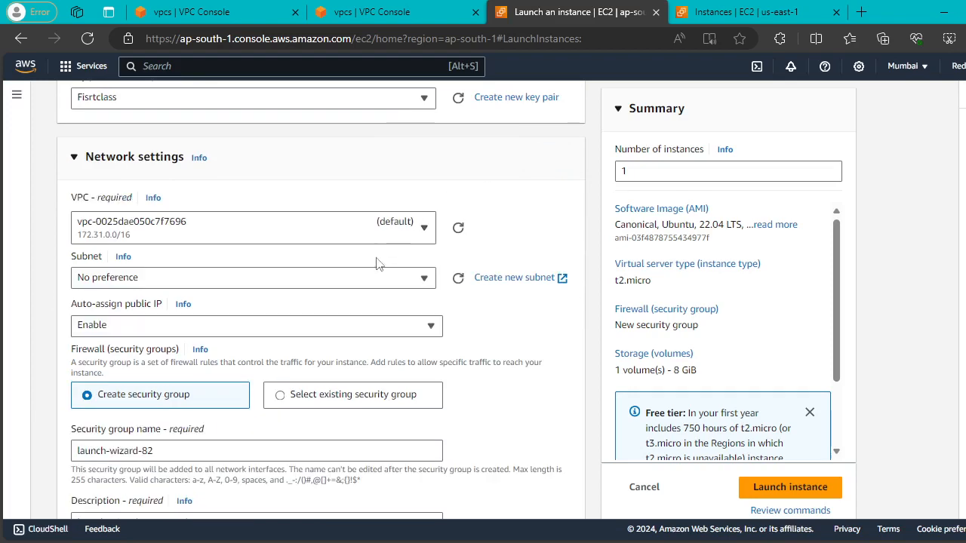
left_click(424, 230)
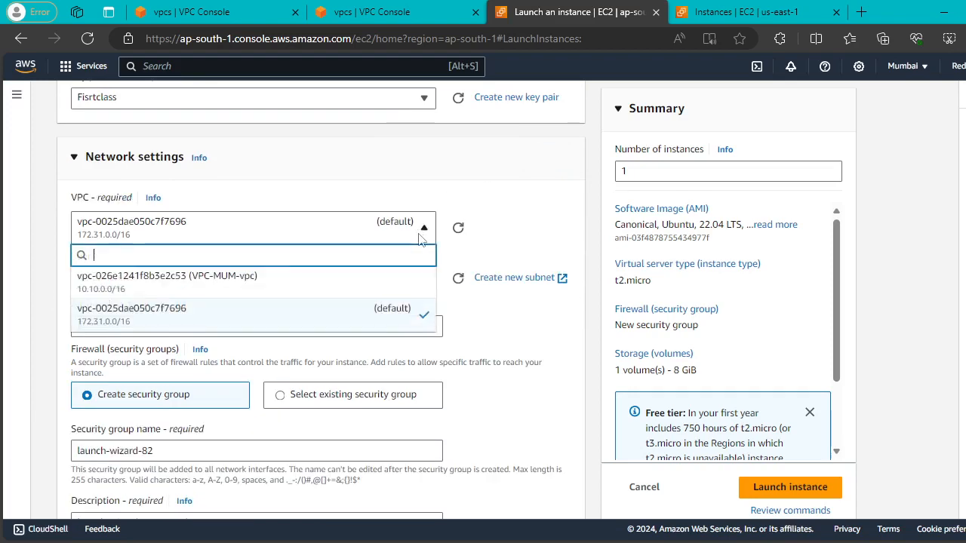
left_click(293, 282)
scroll(301, 230, "down", 2)
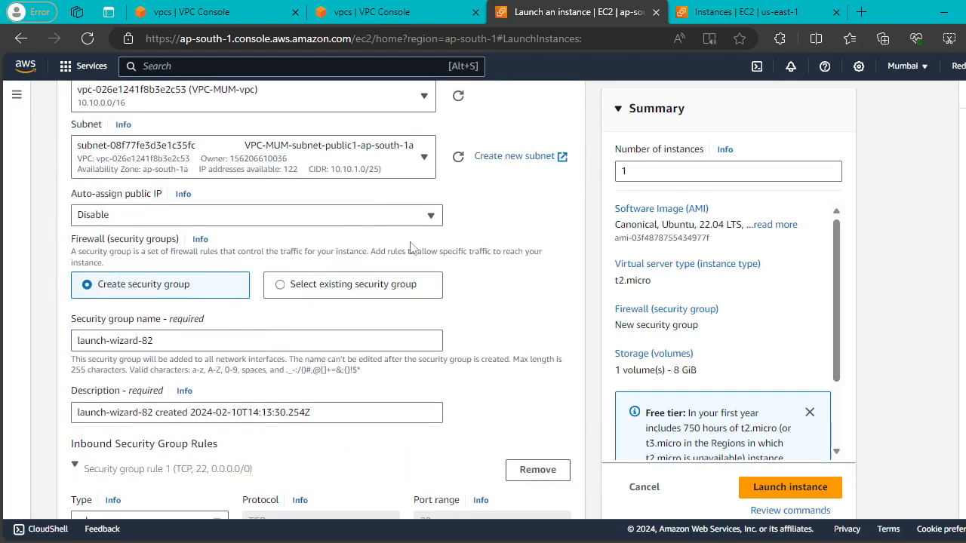
left_click(417, 214)
left_click(193, 237)
Set the inbound rule type to All traffic and launch the instance.
scroll(393, 227, "down", 3)
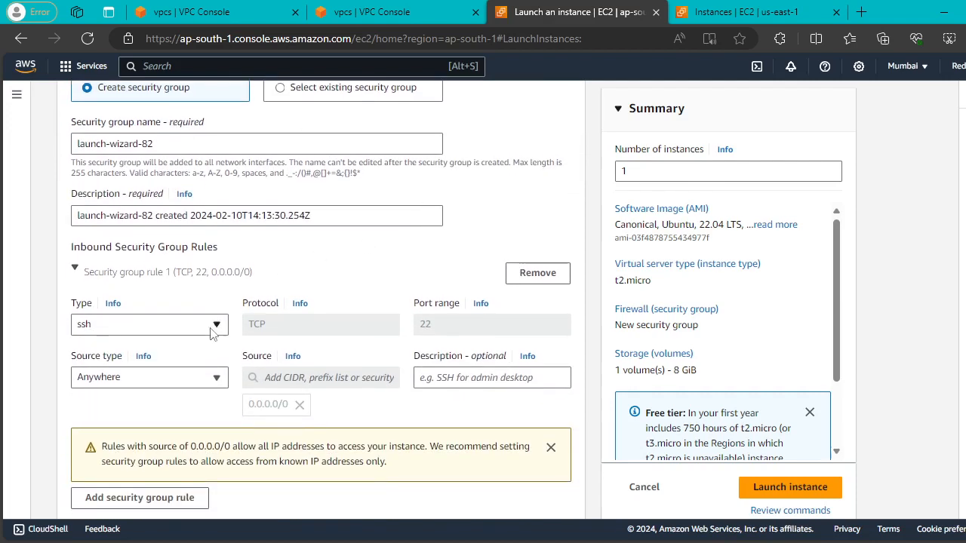
left_click(201, 382)
left_click(209, 323)
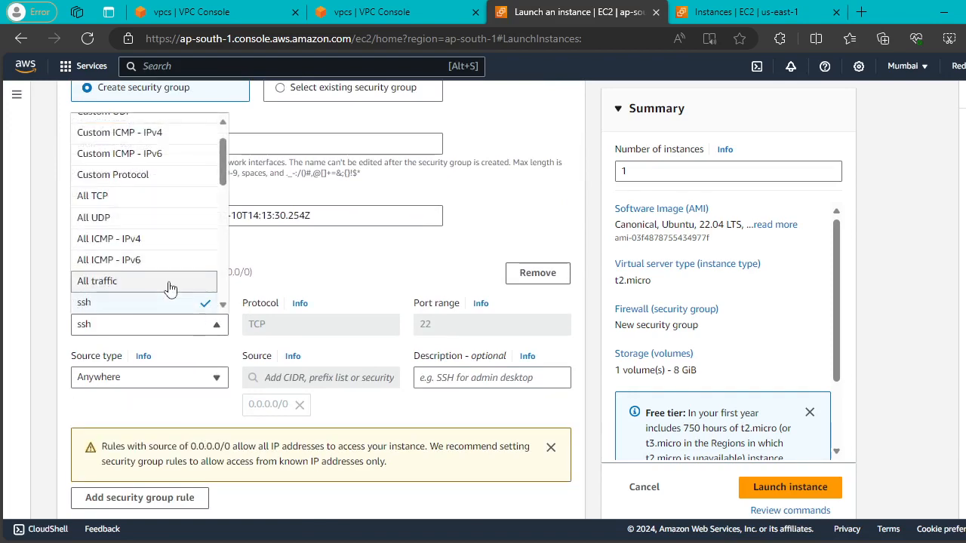
left_click(173, 281)
scroll(526, 310, "down", 4)
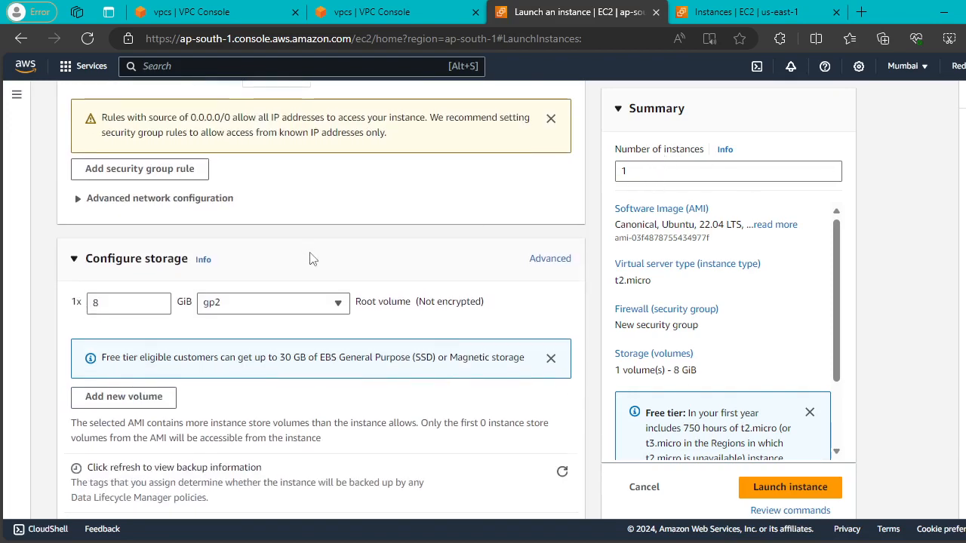
scroll(313, 259, "down", 2)
left_click(782, 458)
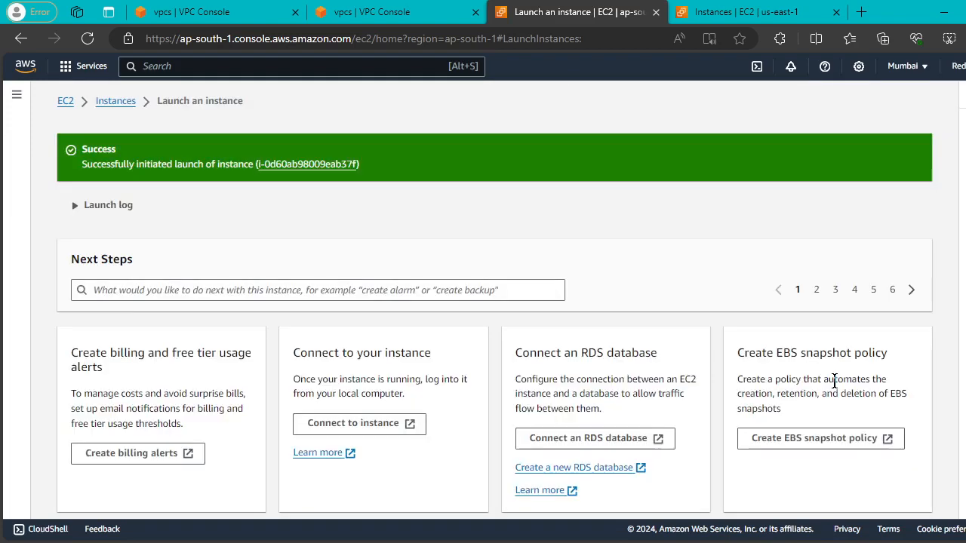
Return to the Mumbai Instances list, compare with N. Virginia, and select pending MUM--PB-VM.
left_click(116, 106)
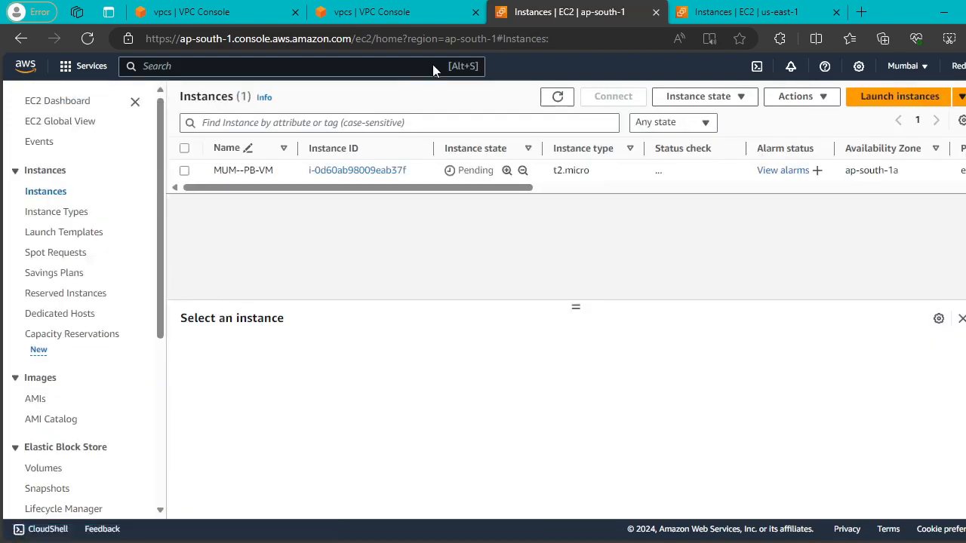
left_click(712, 11)
left_click(595, 8)
left_click(746, 9)
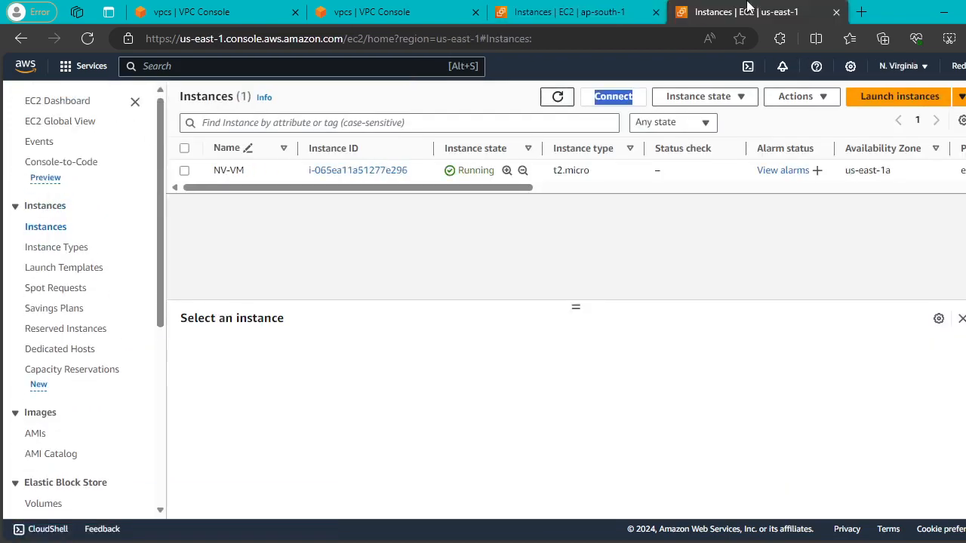
left_click(625, 7)
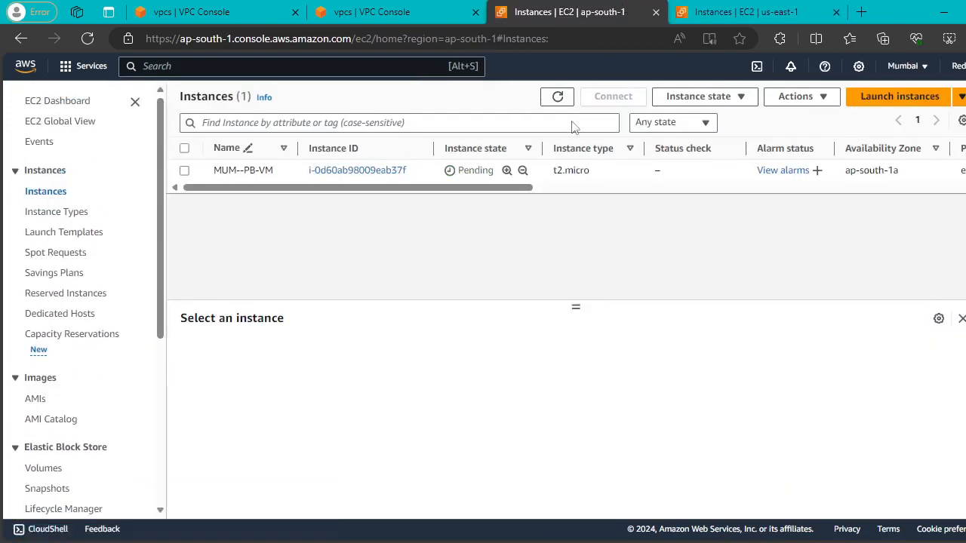
left_click(573, 170)
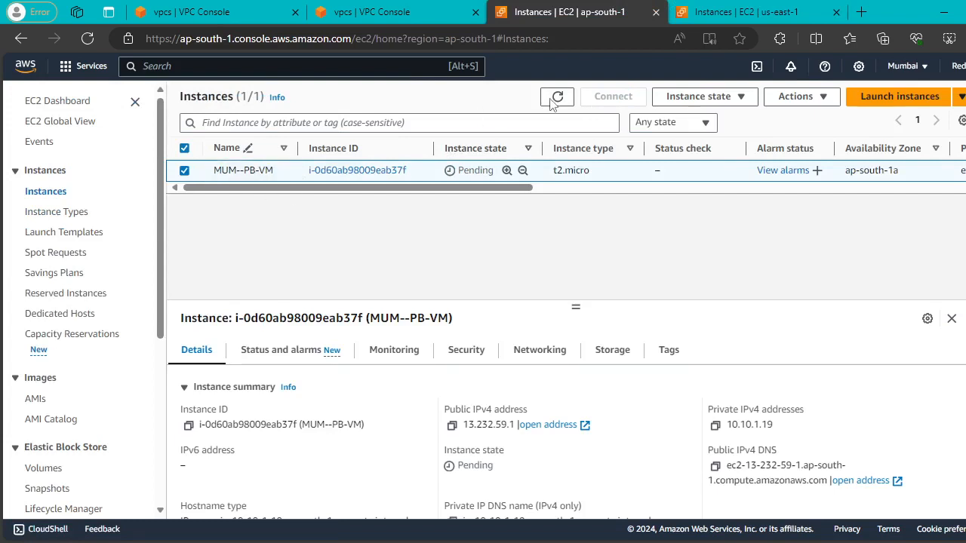
Refresh the N. Virginia instances and open an EC2 Instance Connect session to NV-VM.
left_click(722, 6)
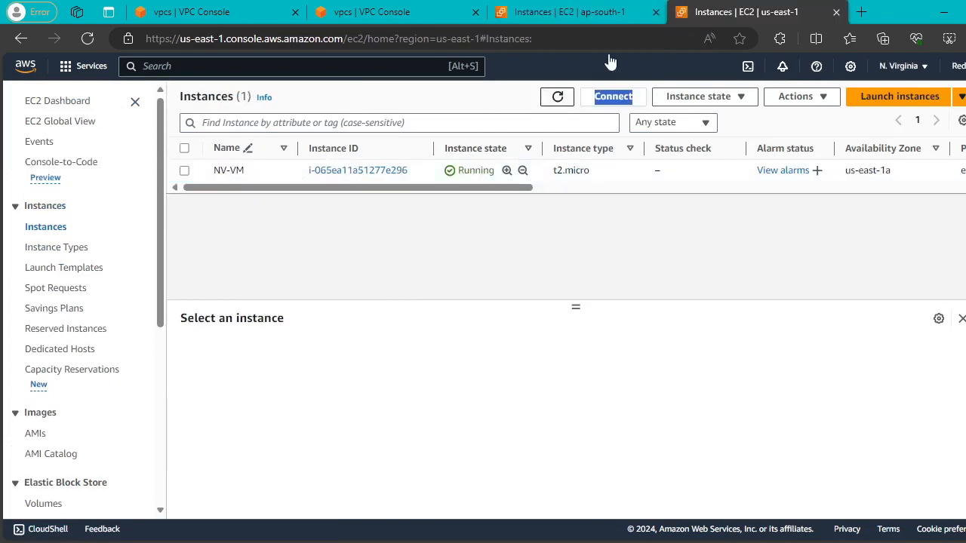
left_click(558, 97)
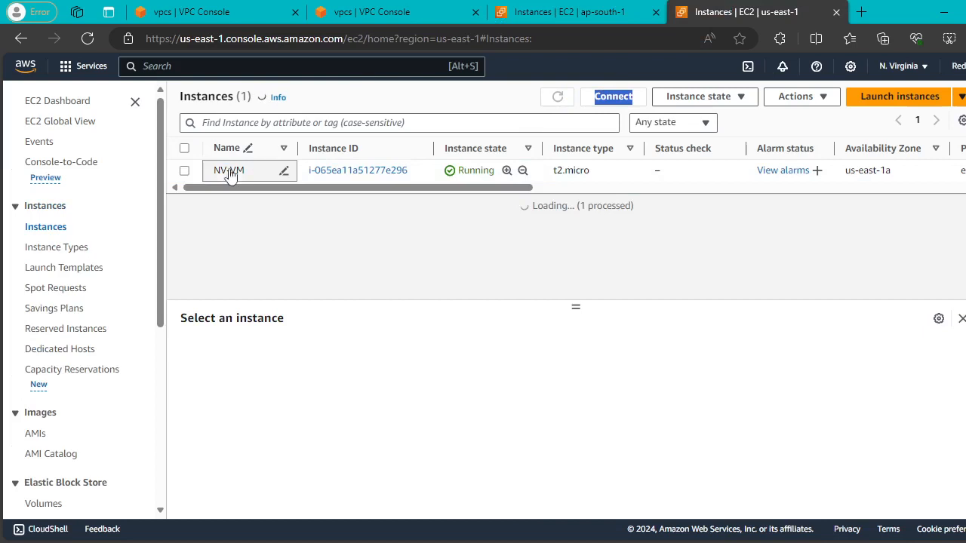
left_click(184, 170)
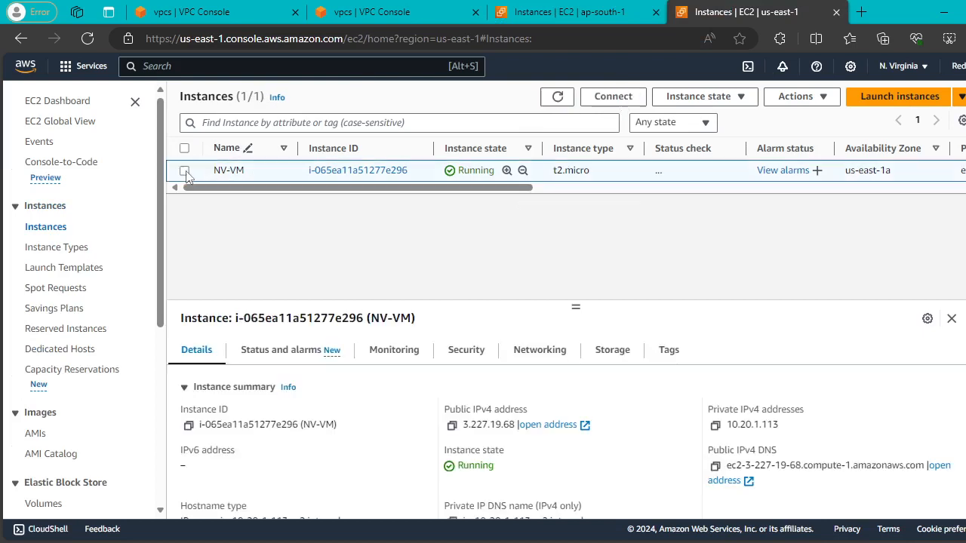
left_click(184, 171)
left_click(184, 171)
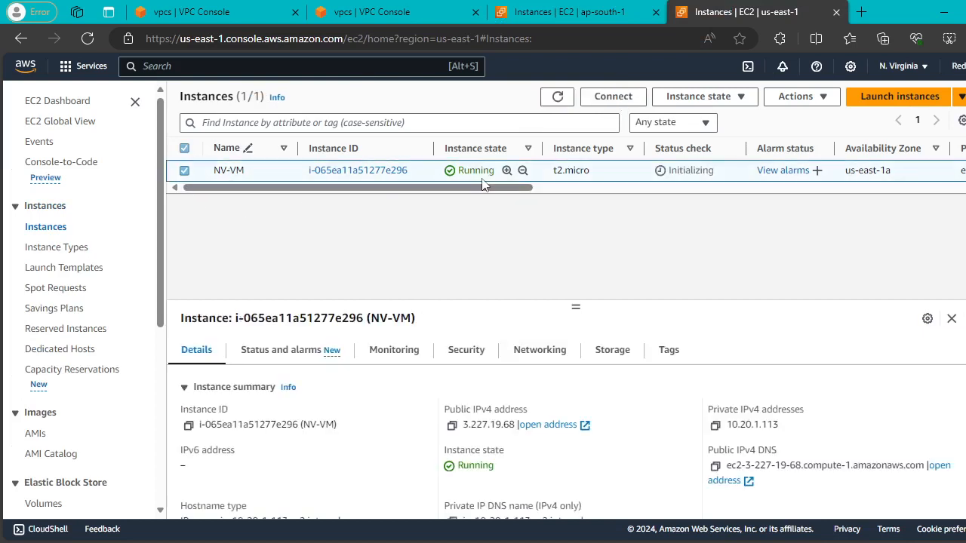
left_click(614, 98)
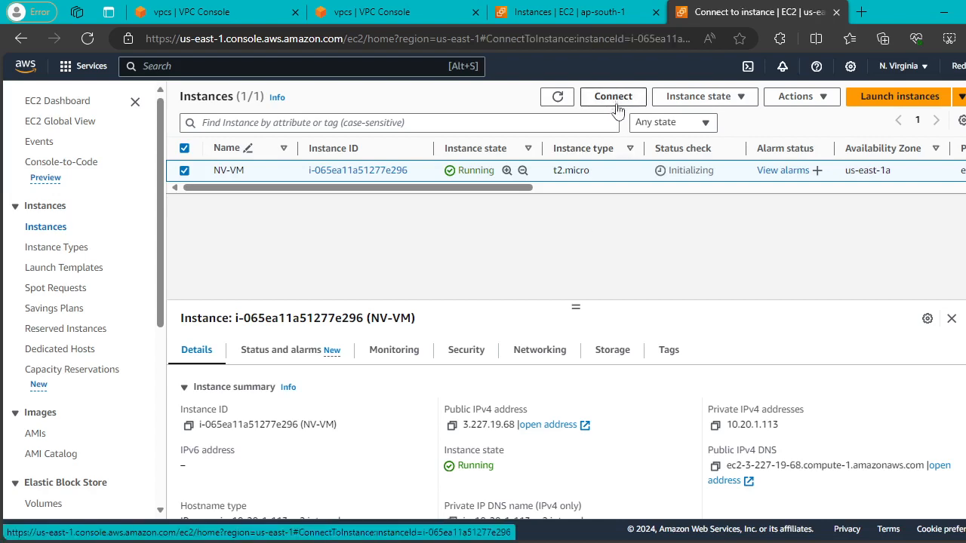
scroll(369, 233, "down", 2)
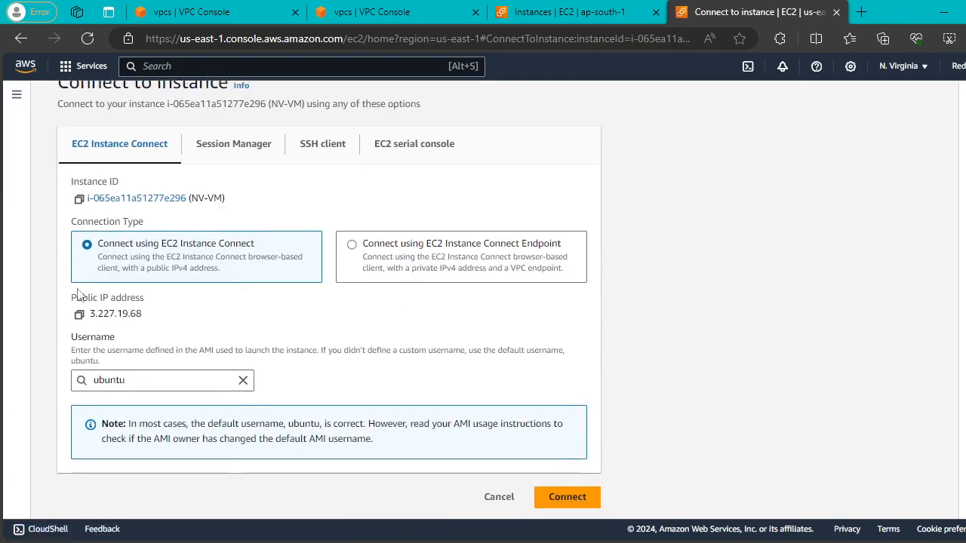
left_click(562, 494)
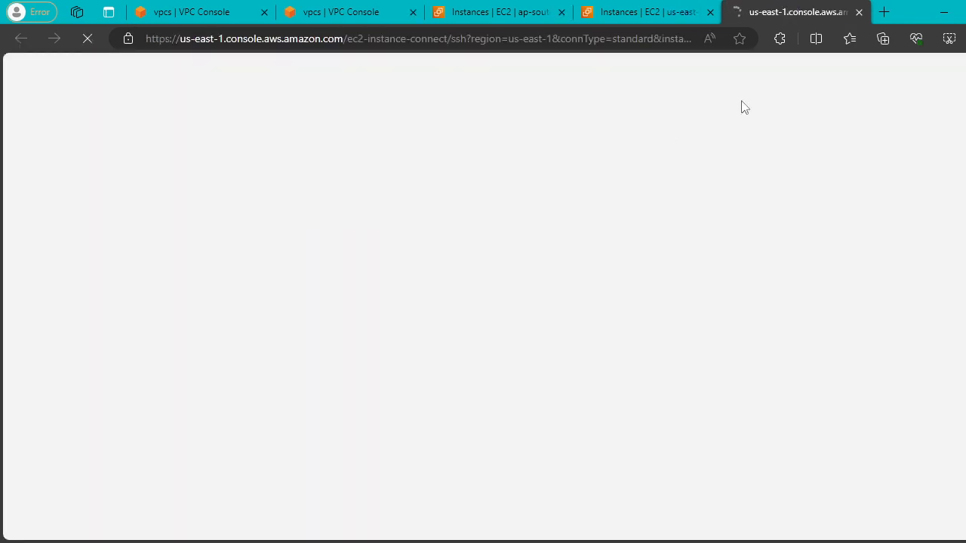
Refresh the Mumbai instances and connect to MUM--PB-VM via EC2 Instance Connect as ubuntu.
left_click(489, 12)
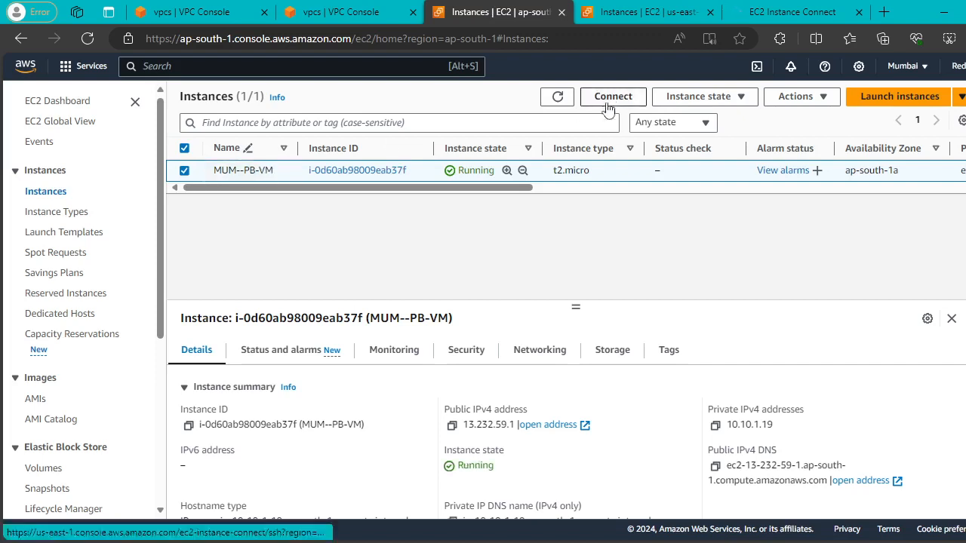
left_click(554, 101)
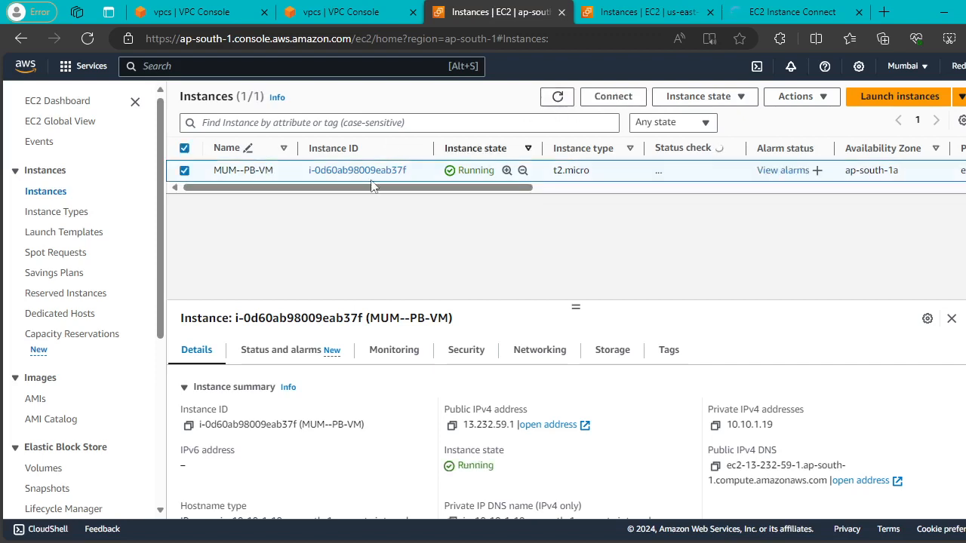
left_click(613, 95)
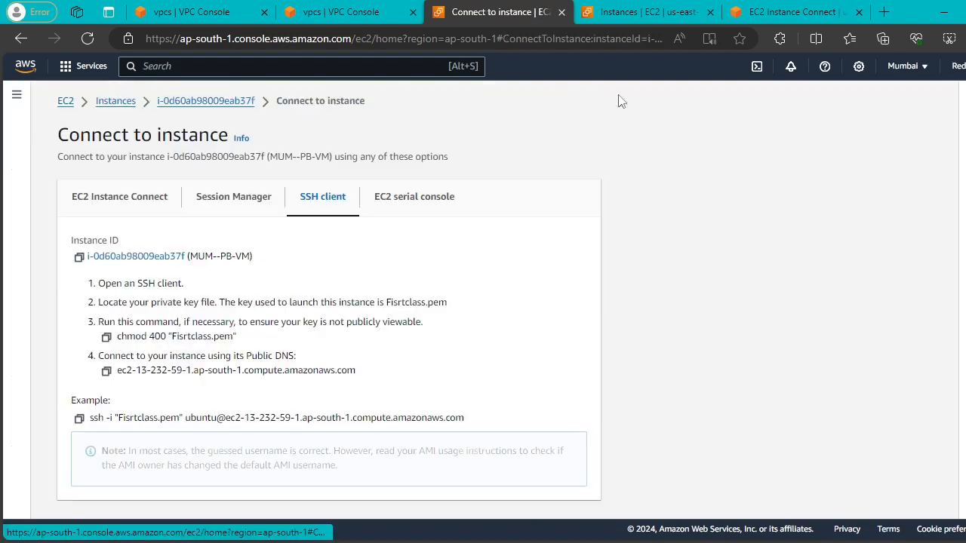
scroll(472, 241, "down", 2)
left_click(133, 161)
scroll(558, 369, "down", 2)
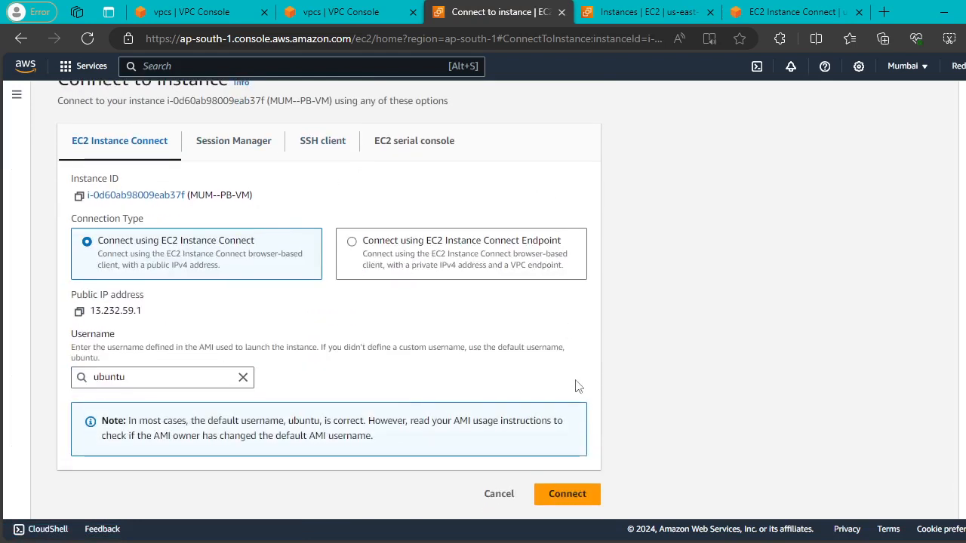
left_click(566, 494)
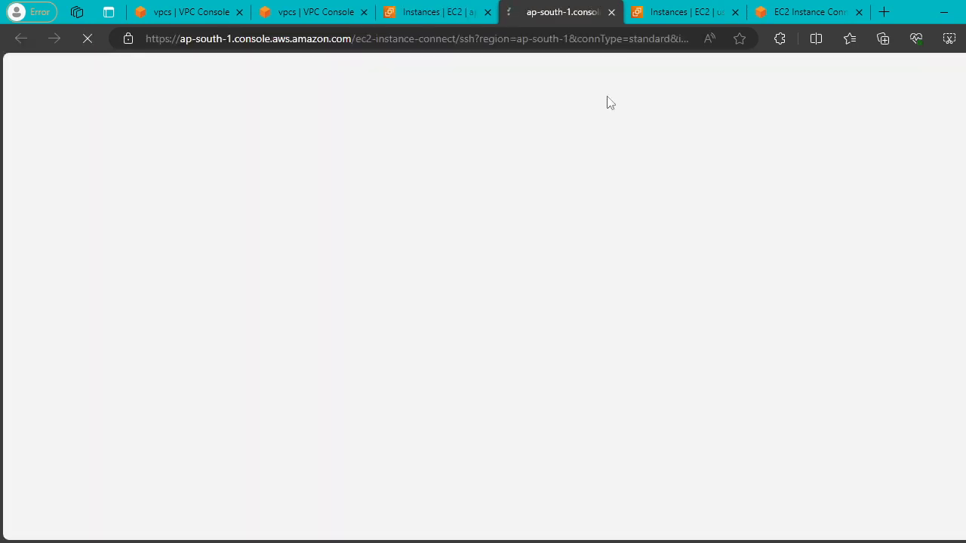
Compare the Mumbai and N. Virginia shell sessions, highlighting each instance's name.
left_click(693, 8)
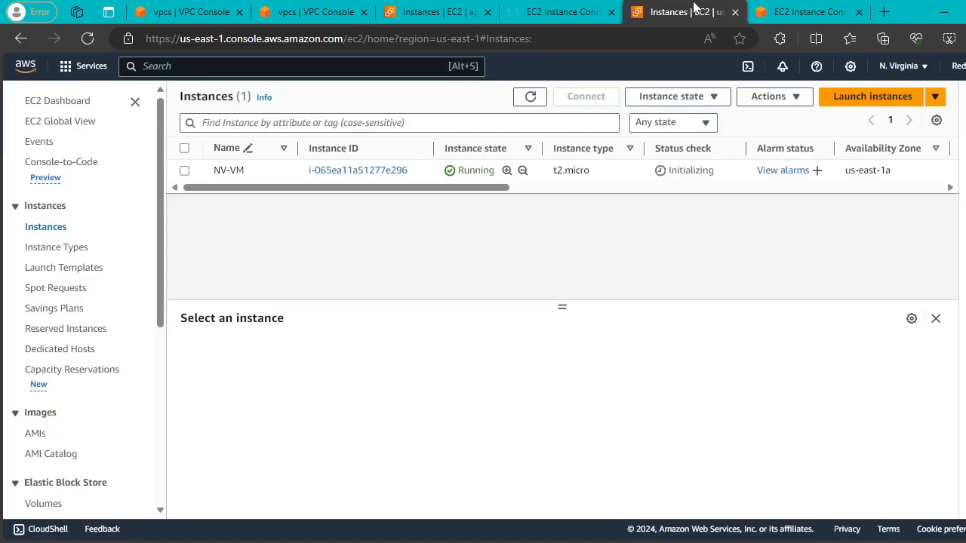
left_click(843, 9)
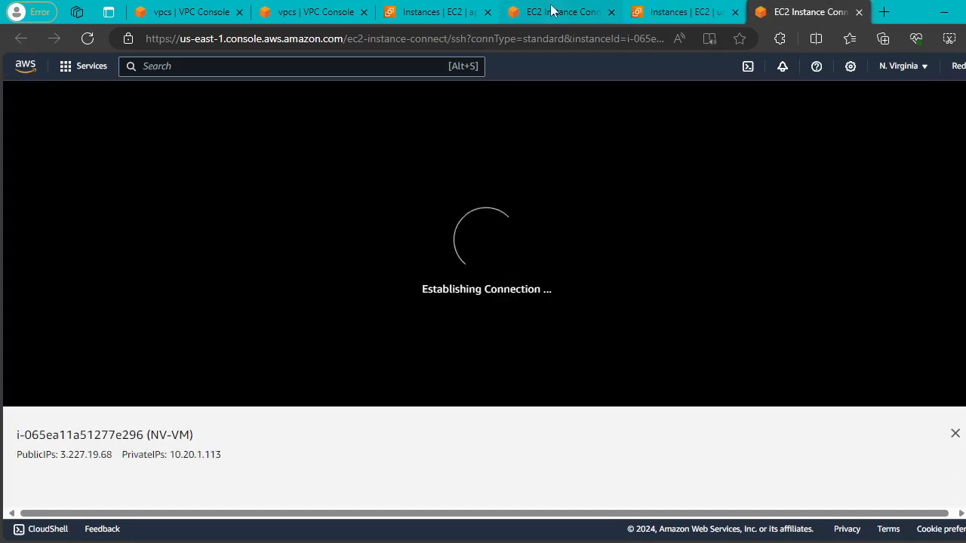
left_click(551, 9)
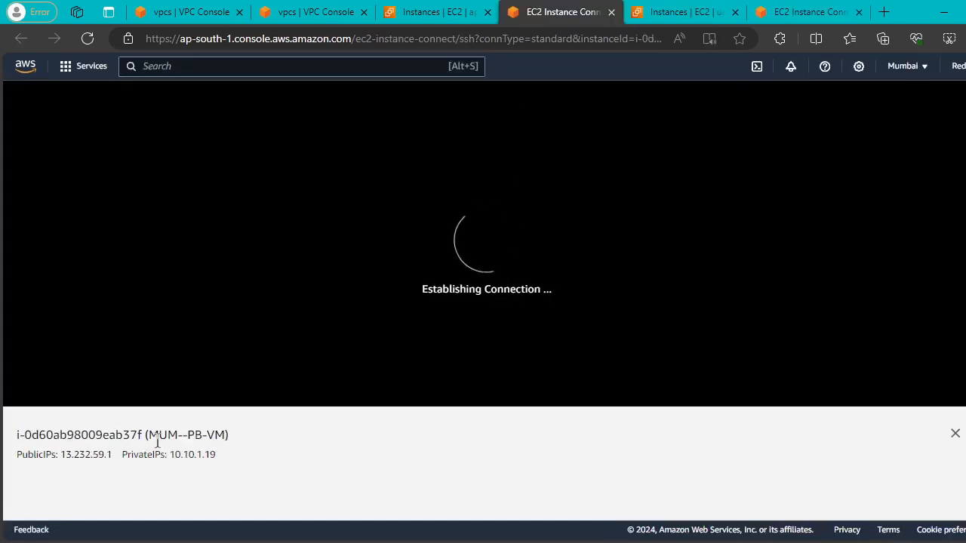
left_click_drag(157, 442, 225, 436)
left_click(785, 11)
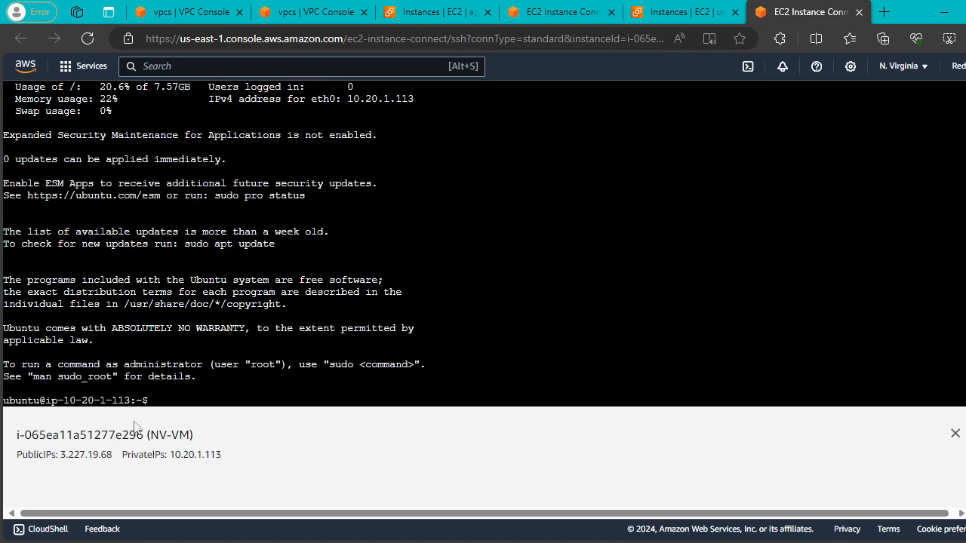
left_click_drag(150, 436, 231, 442)
Become root on the Mumbai instance with sudo su.
left_click(574, 17)
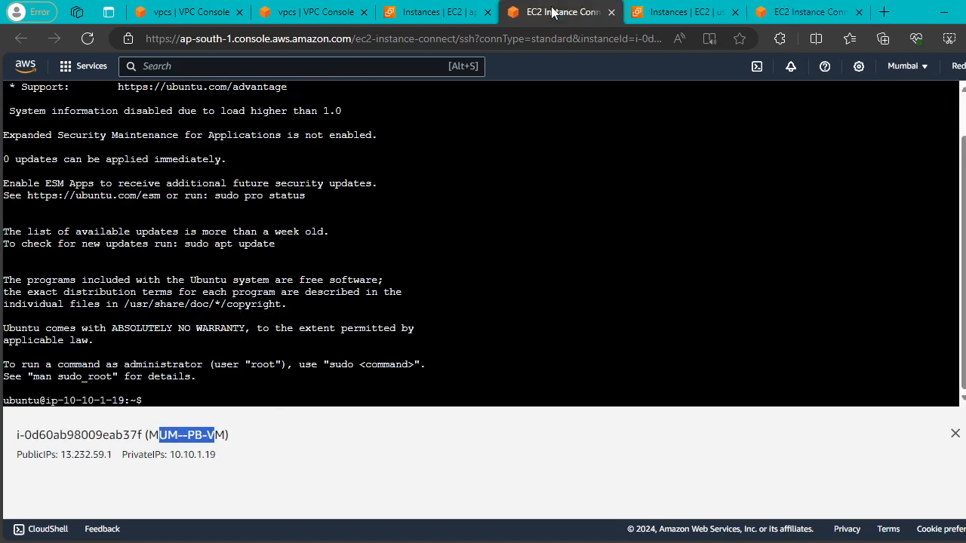
left_click(594, 246)
key("Return")
key("Return")
key("Return")
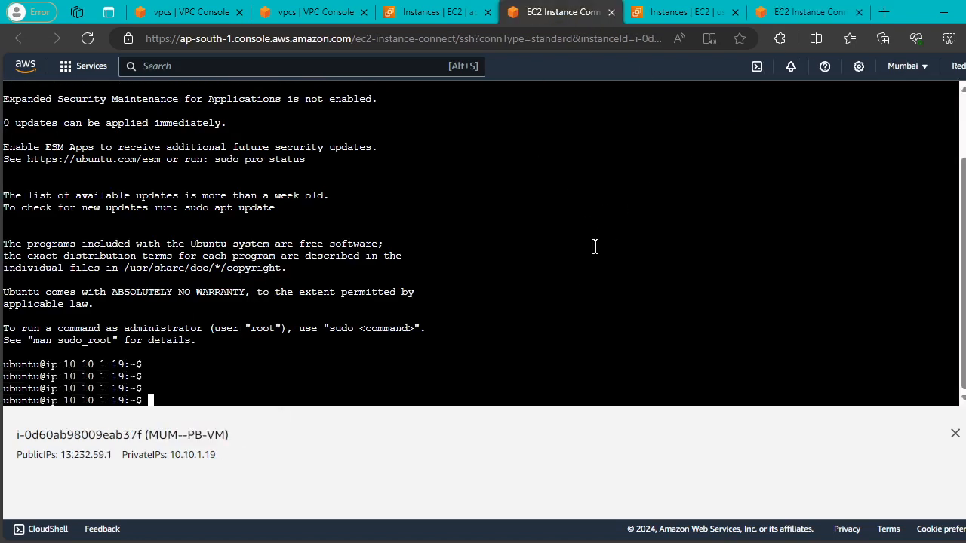
type("sudo su")
key("Return")
key("Return")
key("Return")
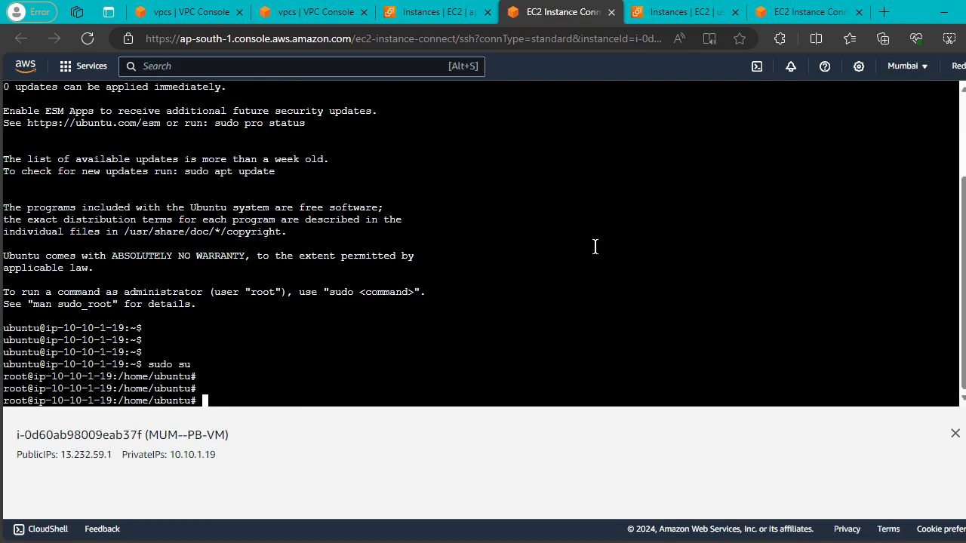
Become root on NV-VM with sudo su and select its private IP 10.20.1.113.
left_click(779, 16)
left_click(562, 230)
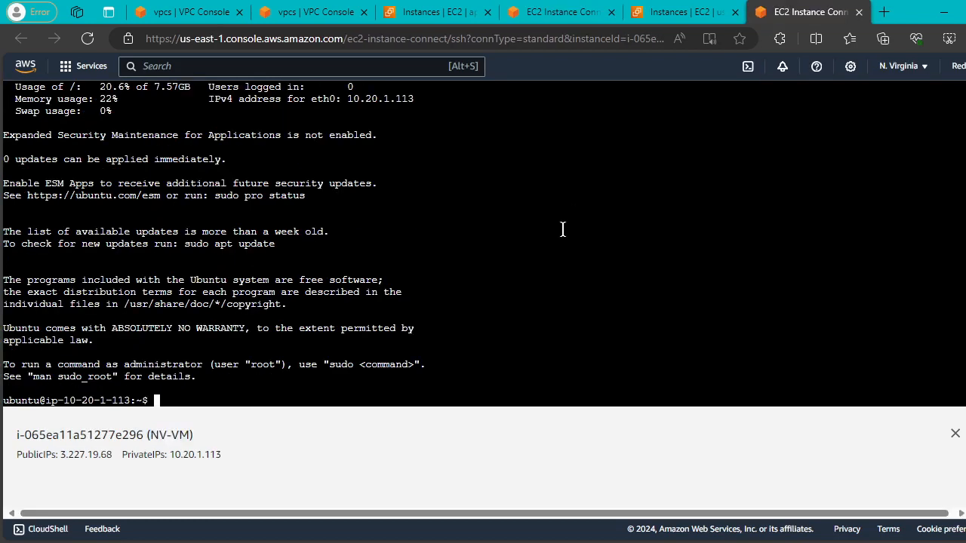
key("Return")
type("s")
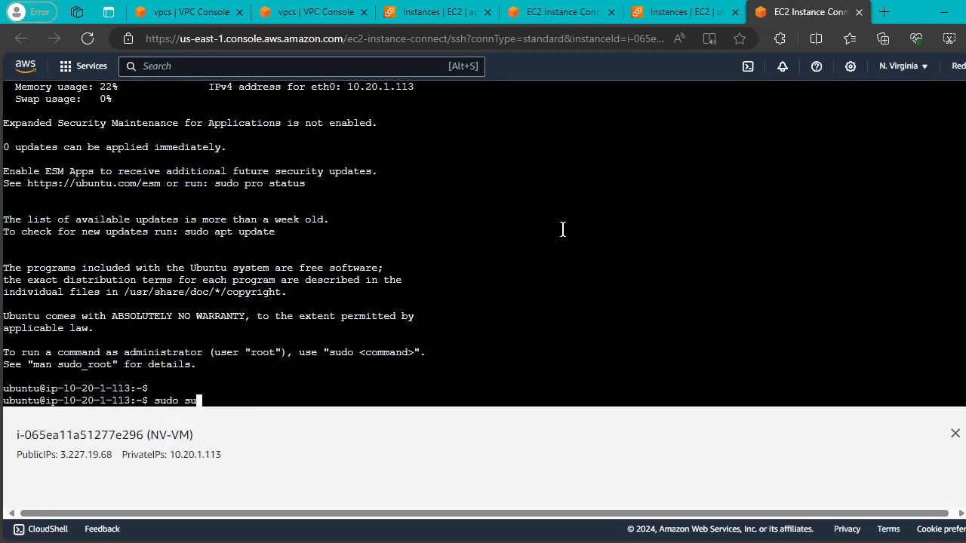
type("udo su")
key("Return")
key("Return")
key("Return")
key("Return")
key("Return")
key("Return")
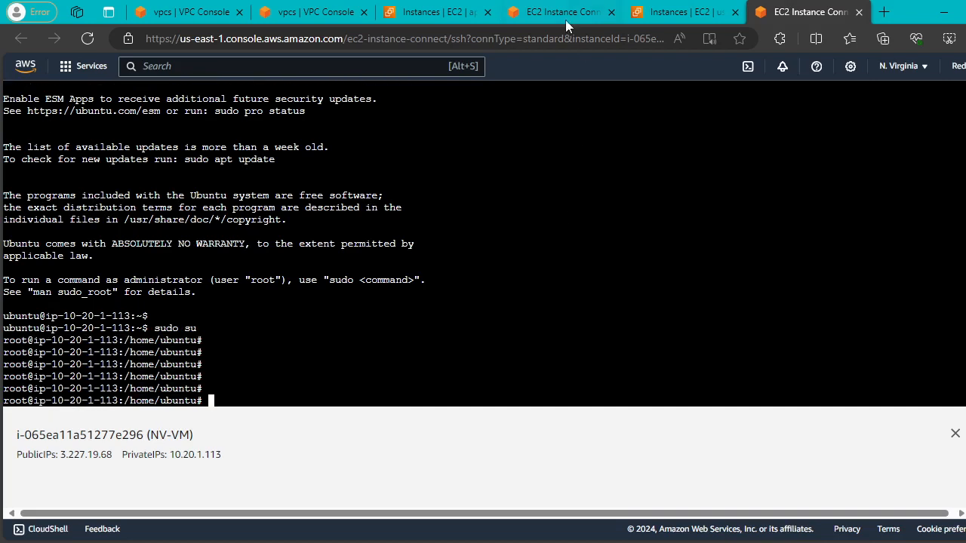
left_click_drag(170, 451, 229, 455)
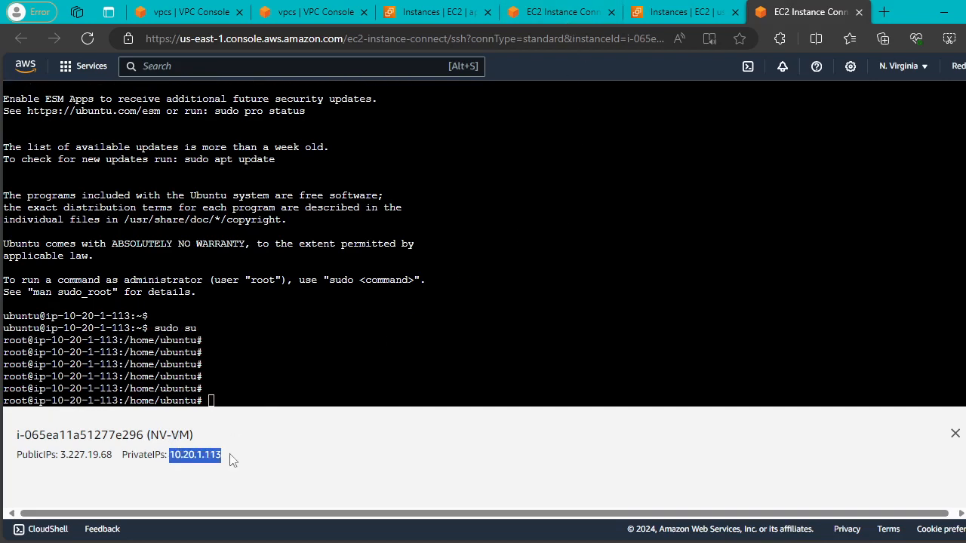
Run ping 10.20.1.113 in the Mumbai terminal, then go back to the Mumbai Instances list.
left_click(555, 12)
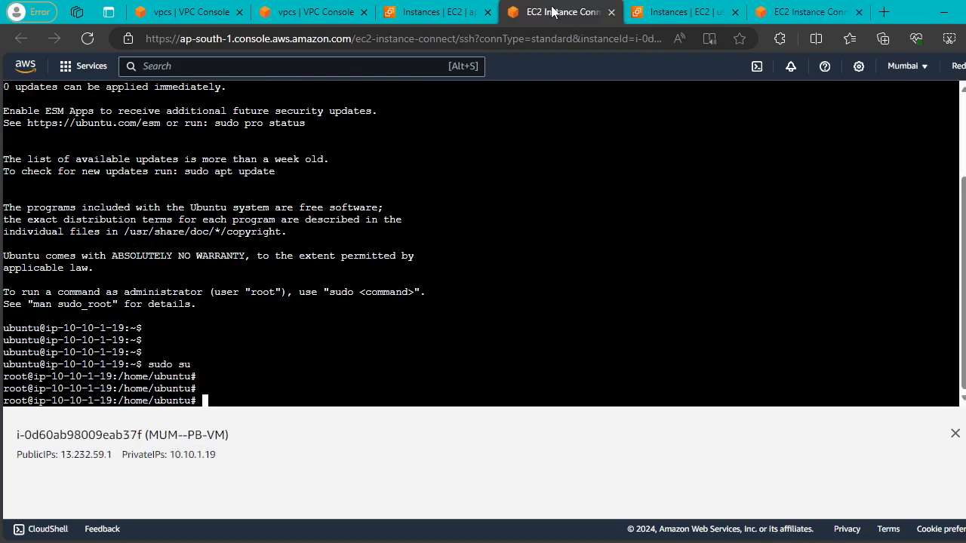
right_click(565, 237)
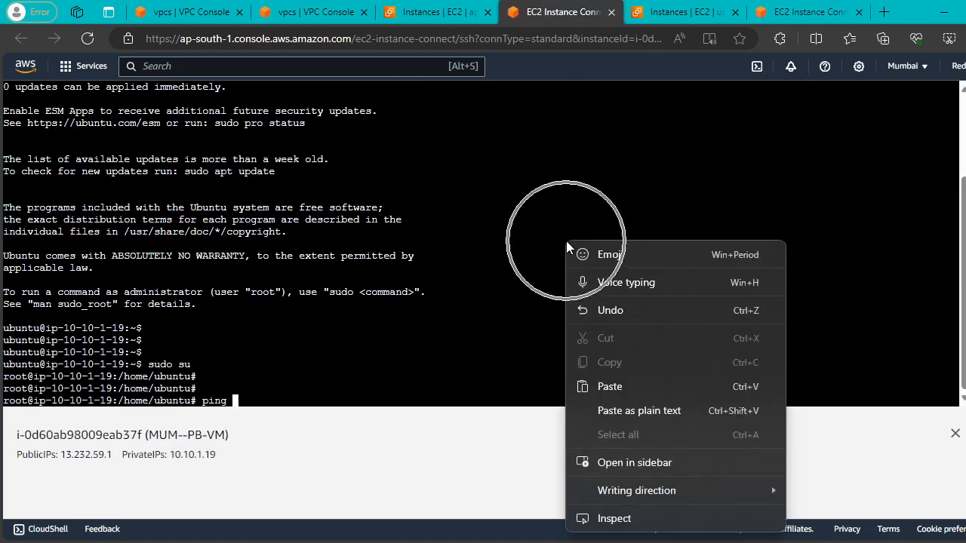
left_click(625, 387)
key("Return")
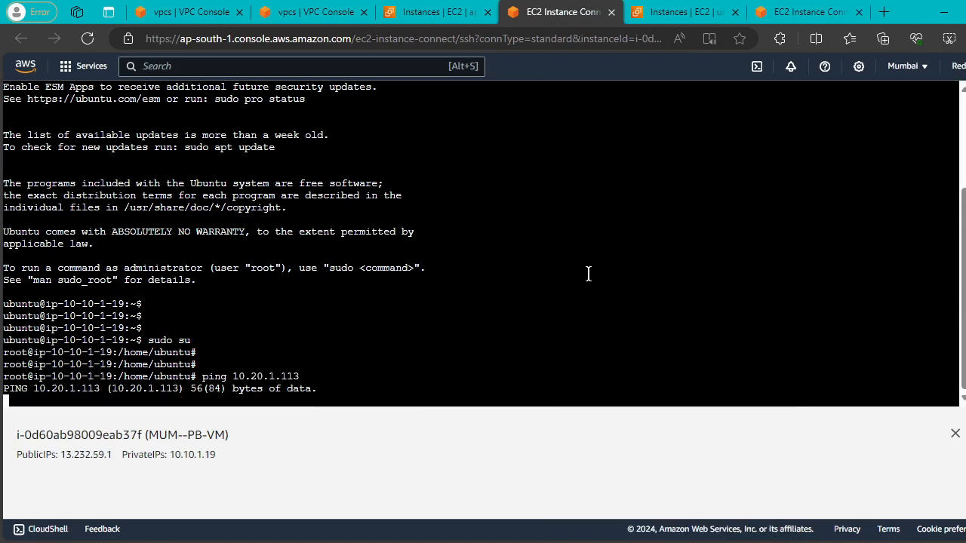
left_click(427, 11)
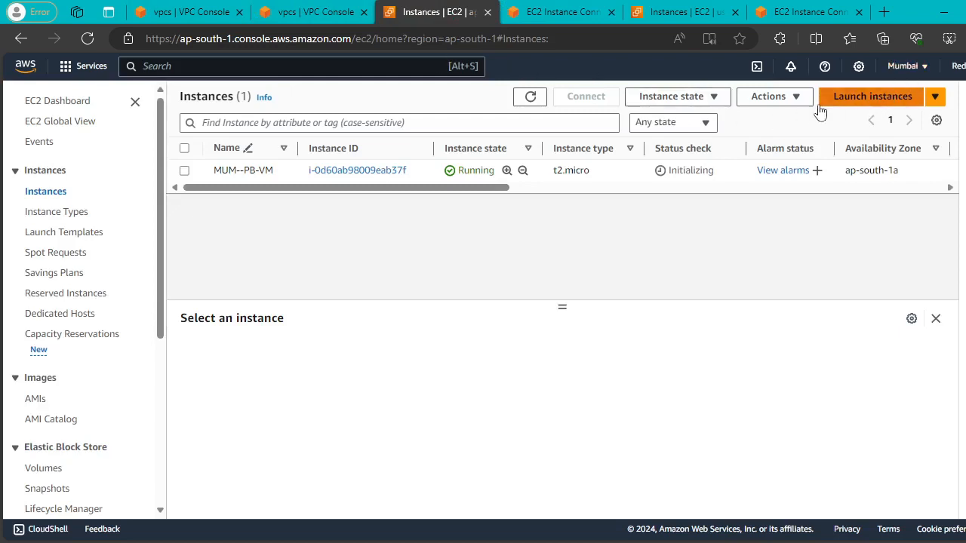
In the Mumbai VPC console, open Transit gateways (none yet) and start Create transit gateway.
left_click(176, 15)
left_click(818, 257)
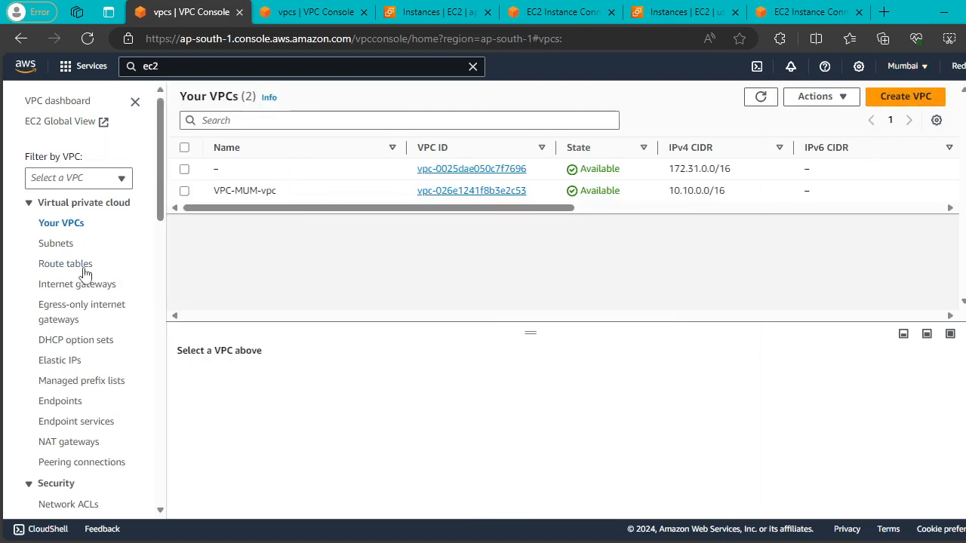
scroll(86, 274, "down", 5)
scroll(92, 283, "down", 2)
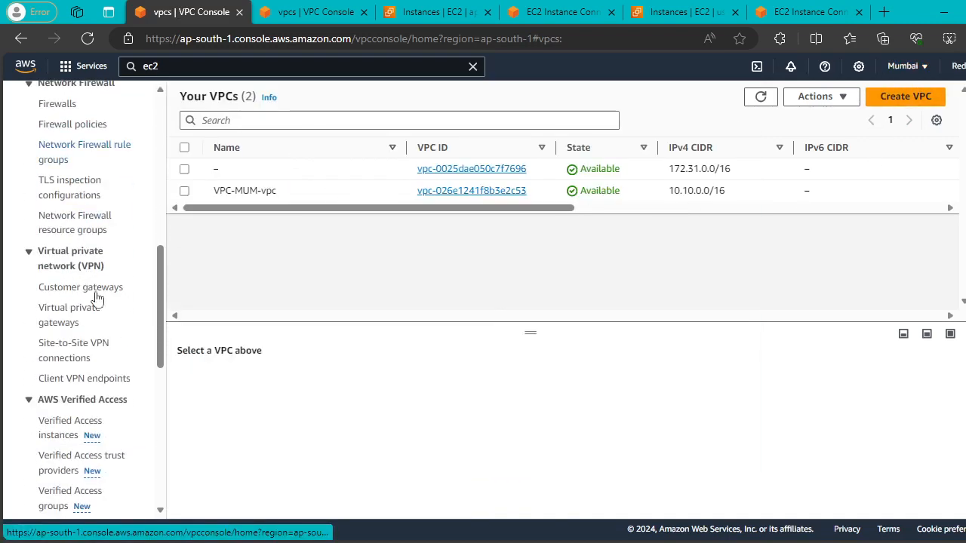
scroll(79, 309, "down", 4)
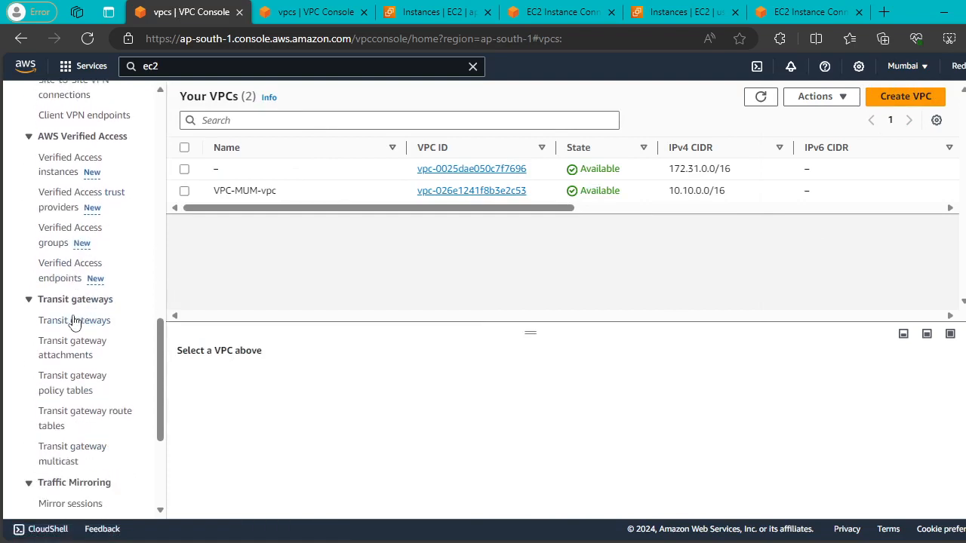
left_click(74, 321)
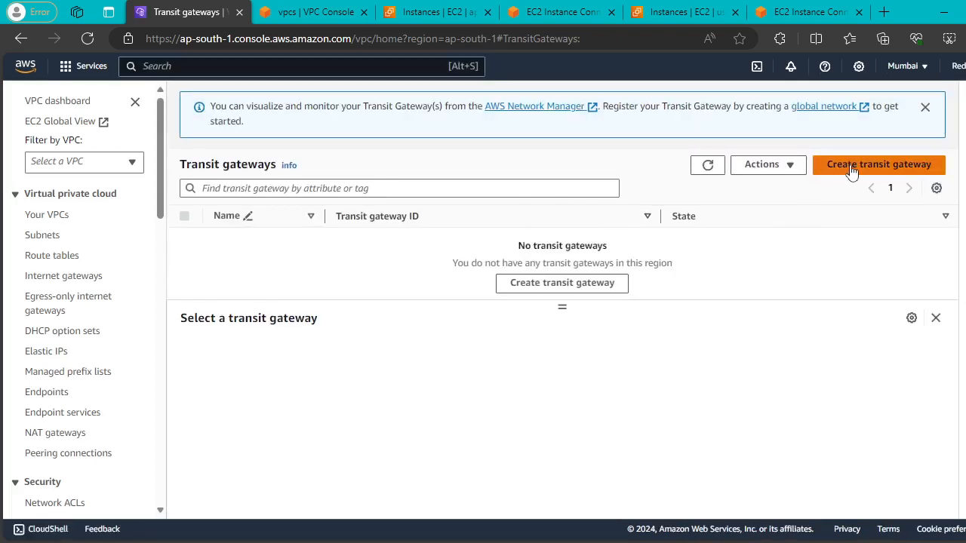
left_click(851, 172)
Name the Mumbai transit gateway MUM-to-NV and copy that name into its description.
left_click(83, 249)
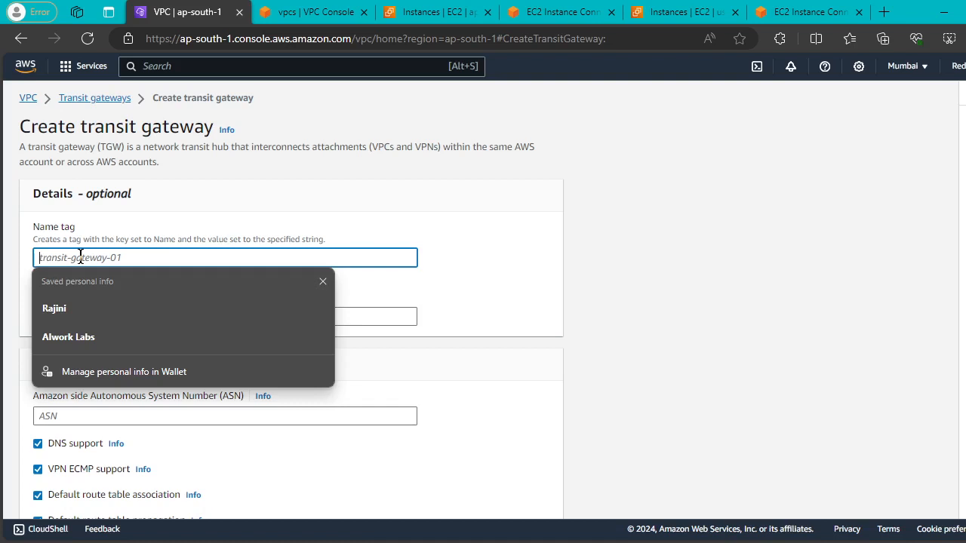
type("MUM-to-Nv")
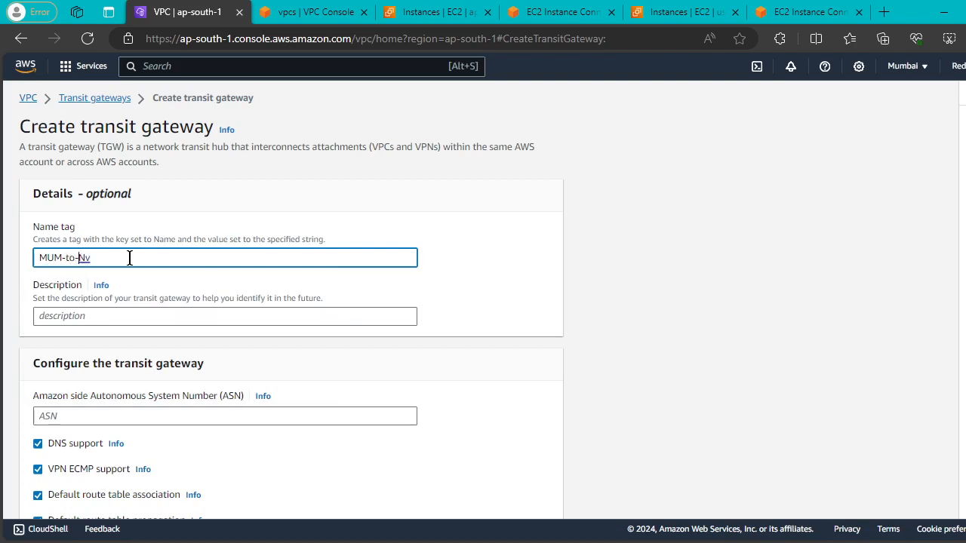
left_click(119, 258)
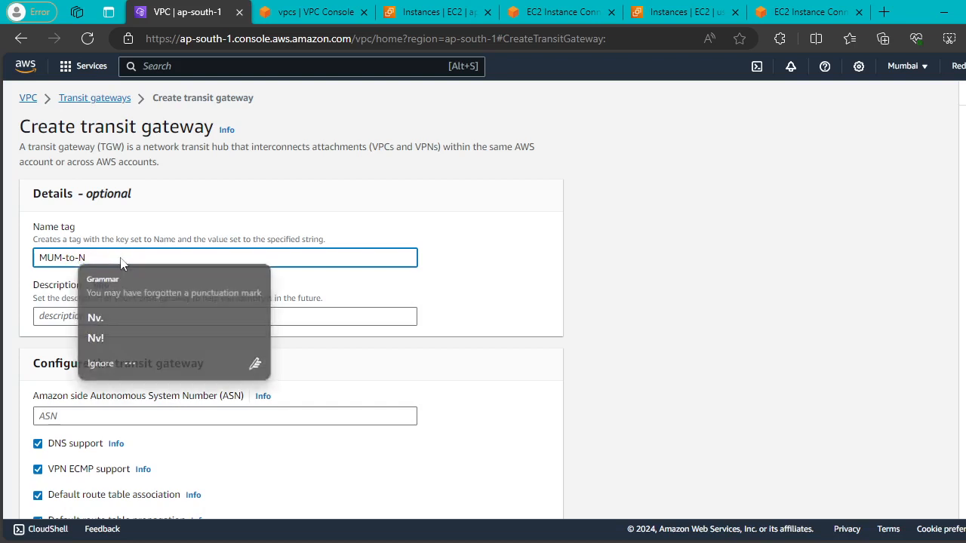
key("BackSpace")
type("V")
scroll(119, 258, "down", 1)
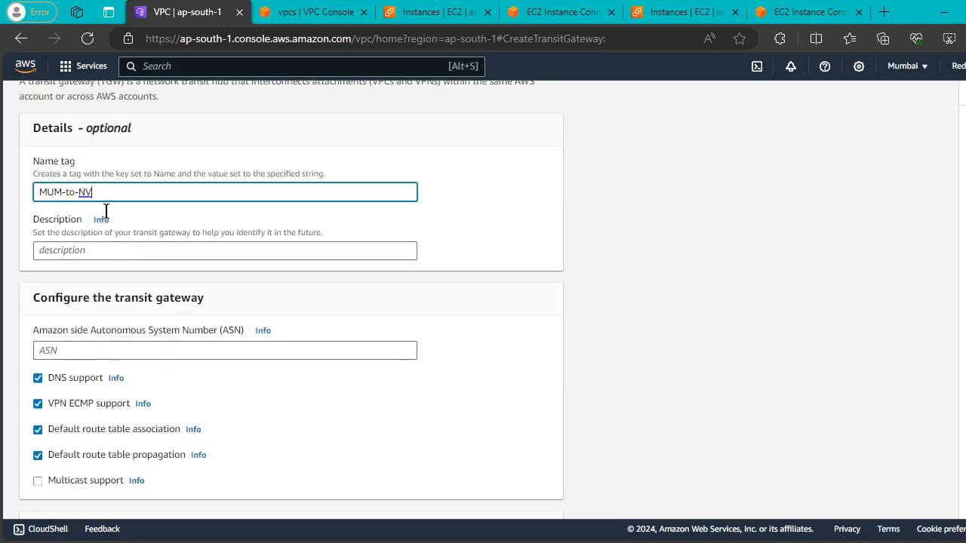
key("ctrl+a")
key("ctrl+c")
left_click(95, 250)
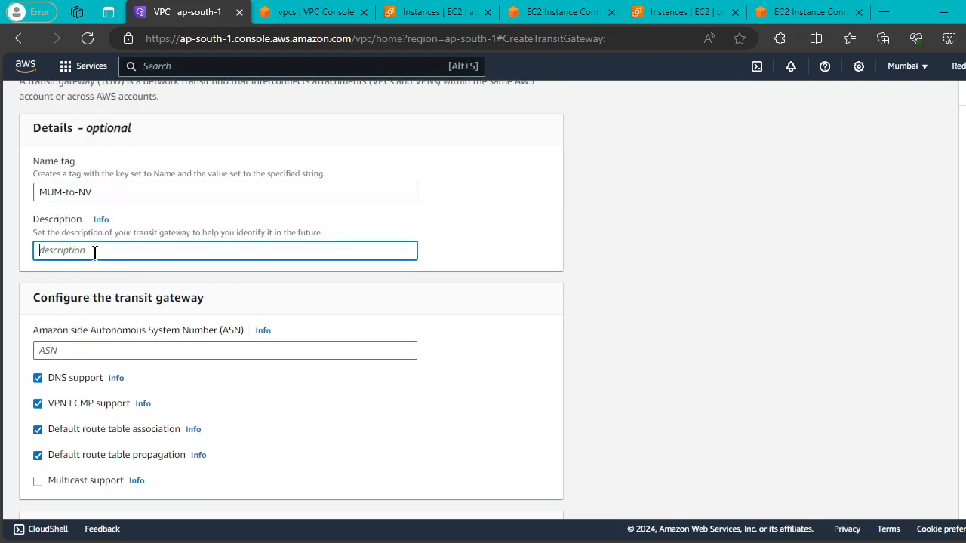
key("ctrl+v")
Enable Auto accept shared attachments and create the transit gateway.
scroll(200, 240, "down", 3)
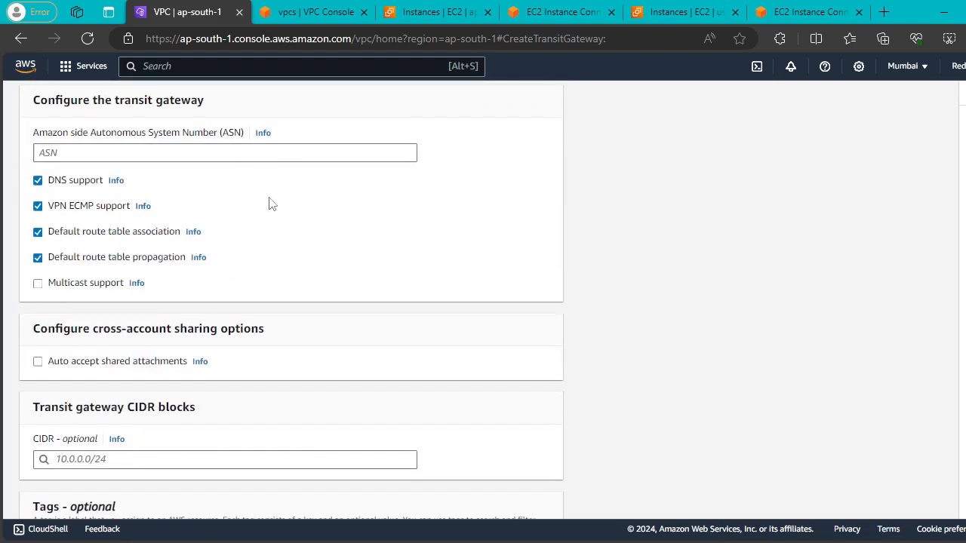
scroll(269, 205, "down", 2)
left_click(37, 230)
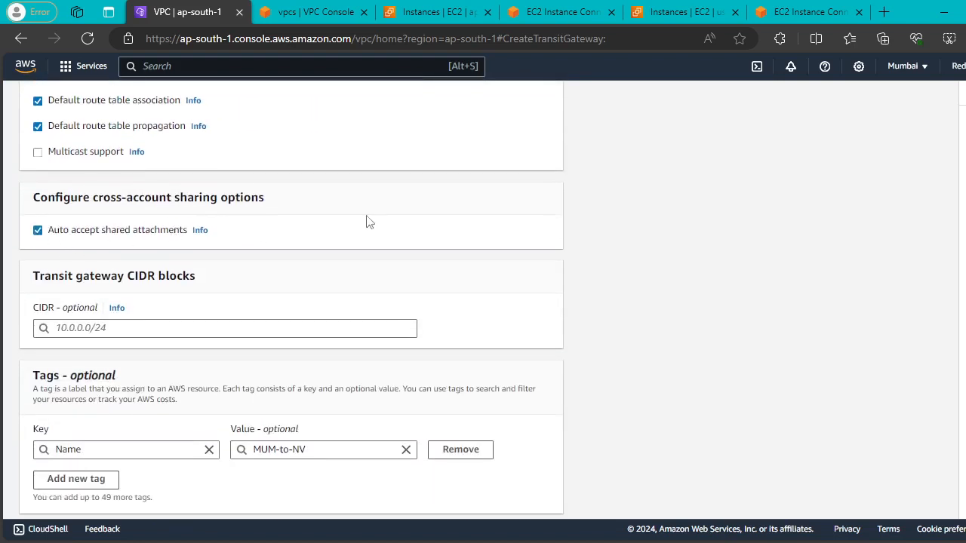
scroll(405, 215, "down", 1)
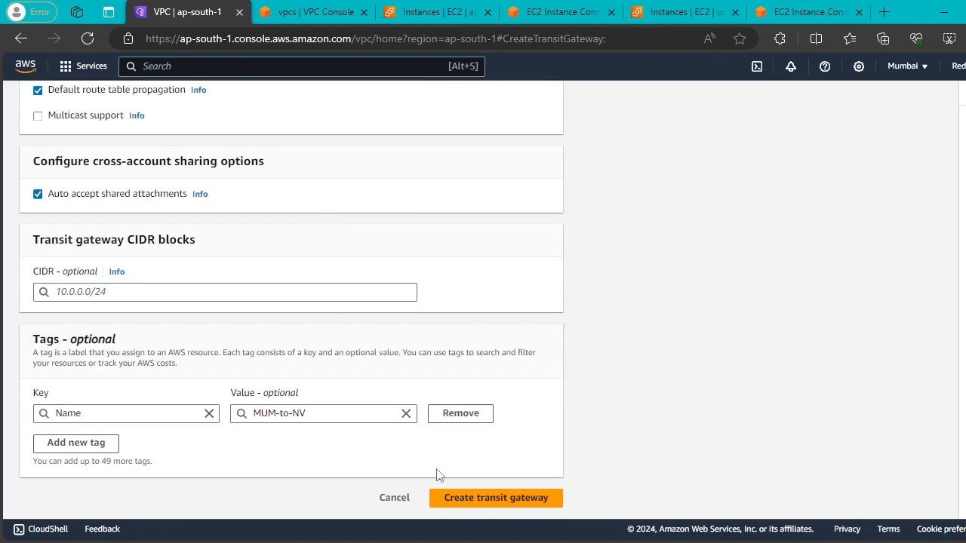
left_click(468, 499)
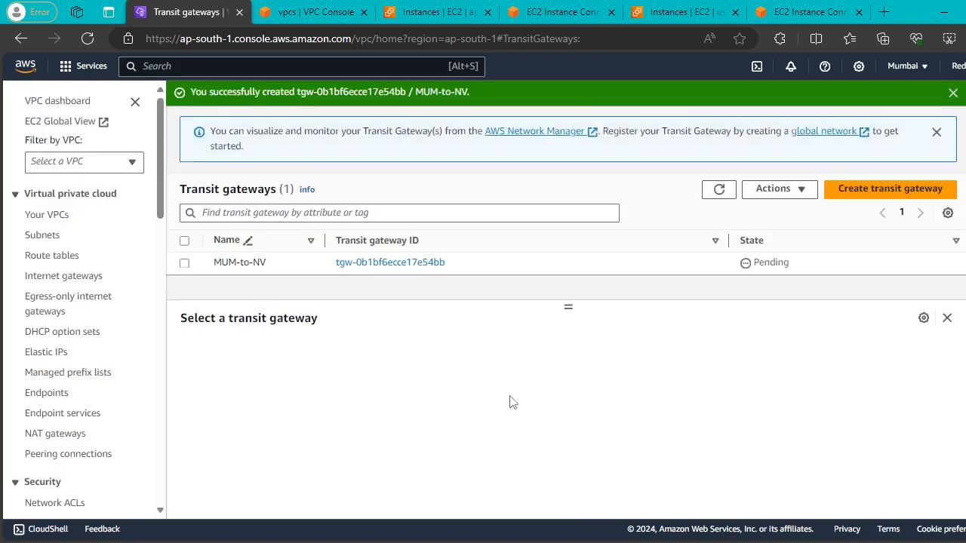
Refresh the Mumbai list, then start a new transit gateway from N. Virginia's empty Transit gateways page.
left_click(719, 189)
left_click(320, 9)
left_click(881, 248)
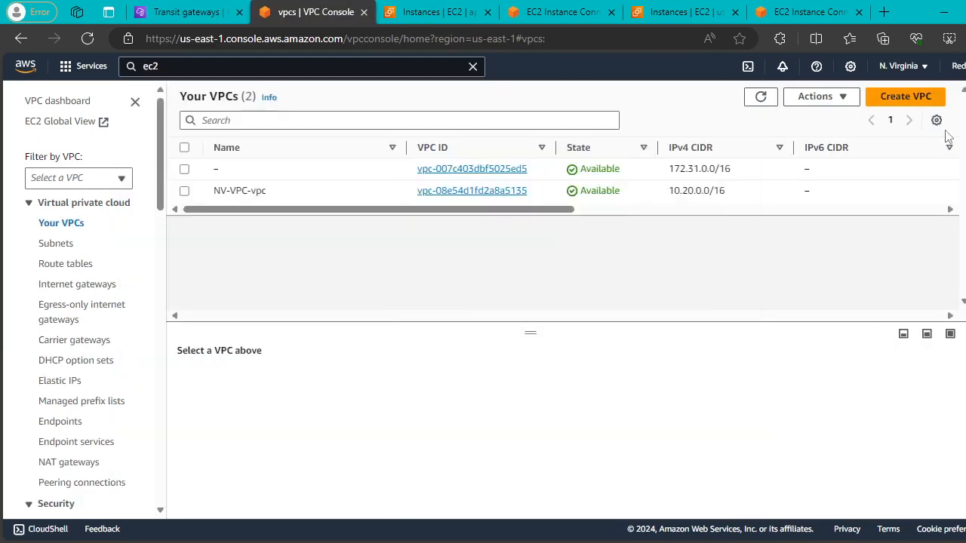
scroll(112, 252, "down", 11)
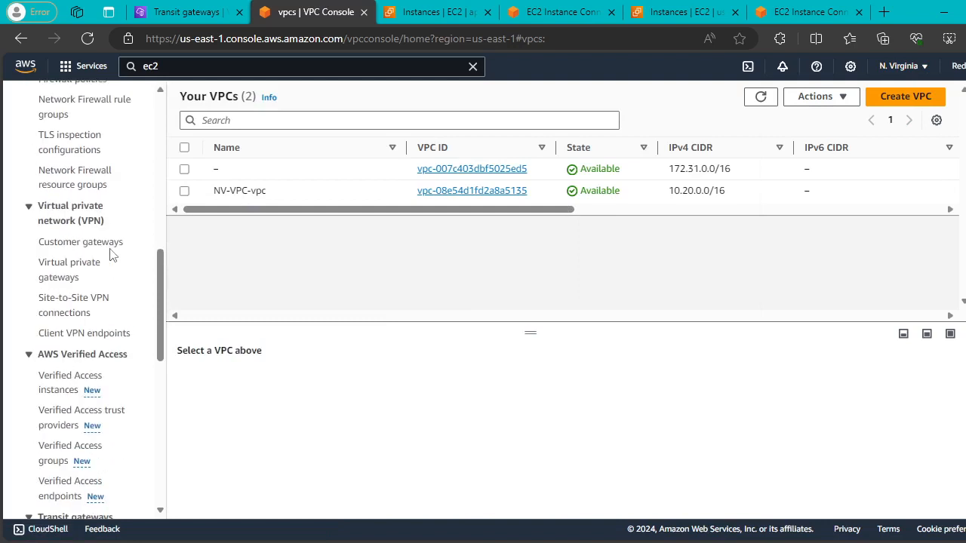
scroll(113, 252, "down", 2)
scroll(93, 252, "up", 1)
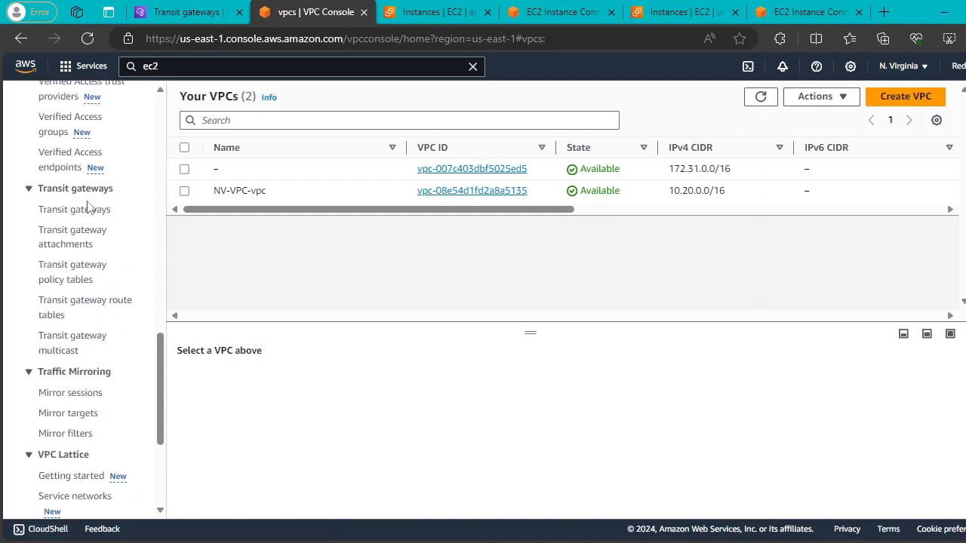
left_click(81, 211)
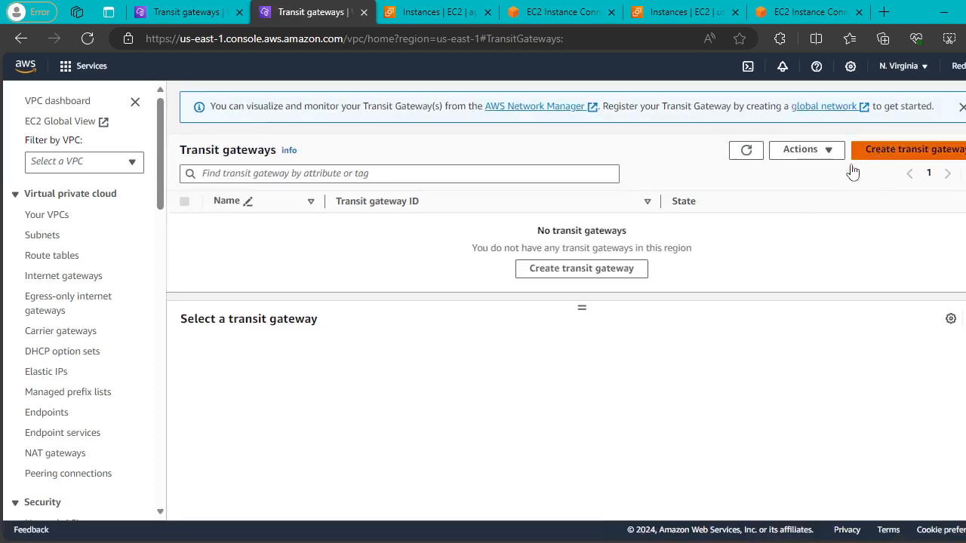
left_click(858, 154)
Name the N. Virginia transit gateway NV-to-MUM and give it the same description.
left_click(205, 254)
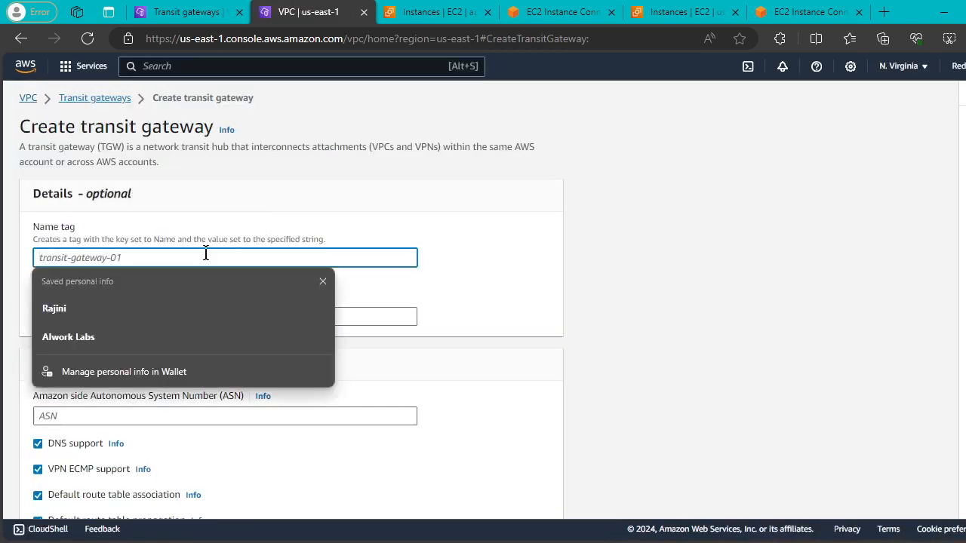
type("NV-t")
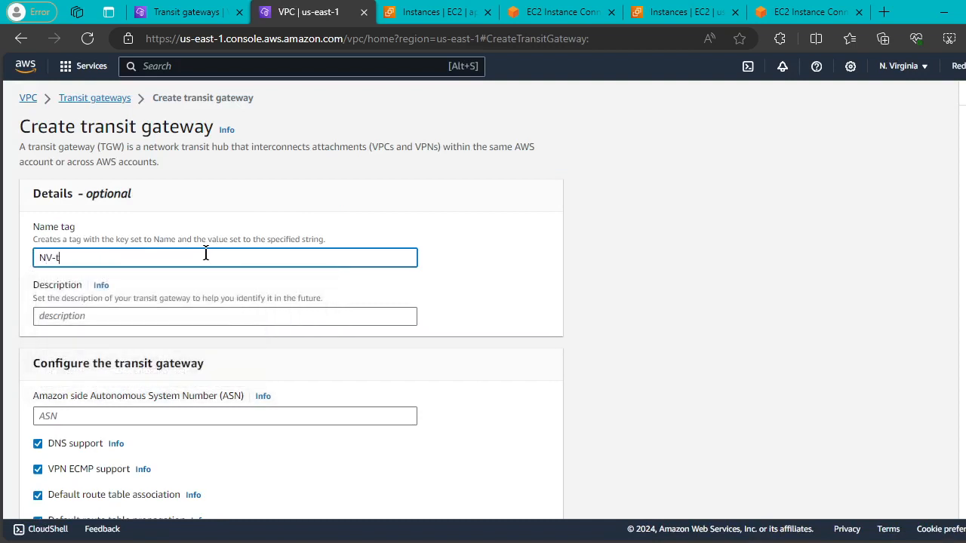
type("o-")
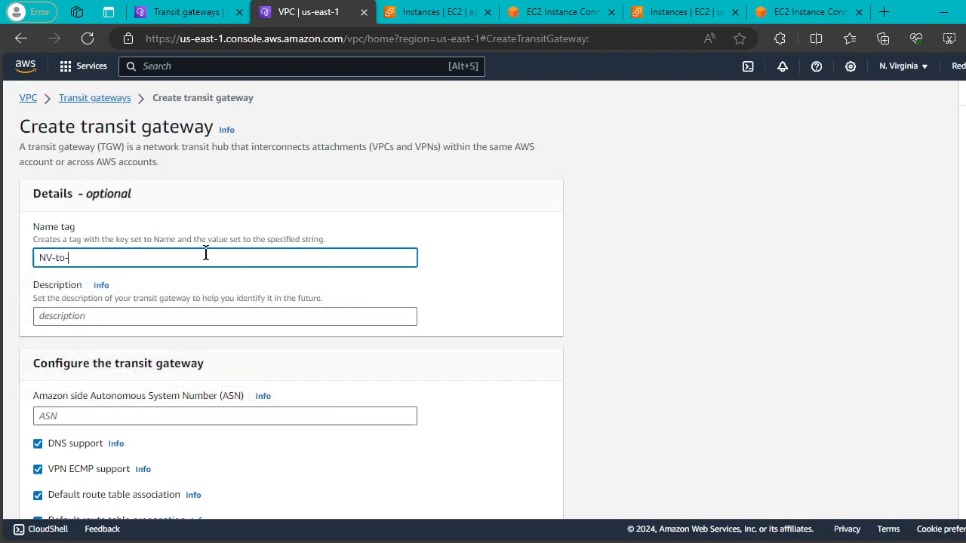
type("MUM")
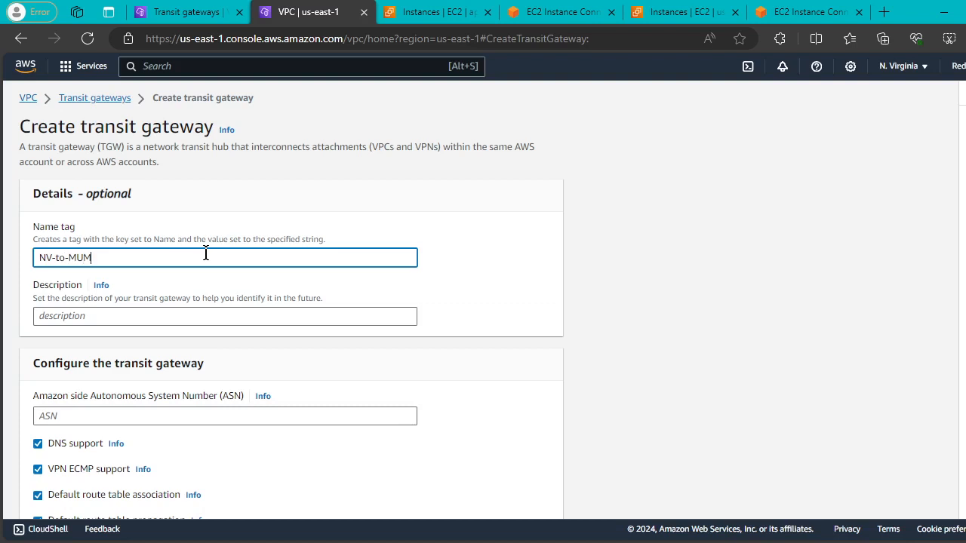
left_click_drag(111, 262, 37, 260)
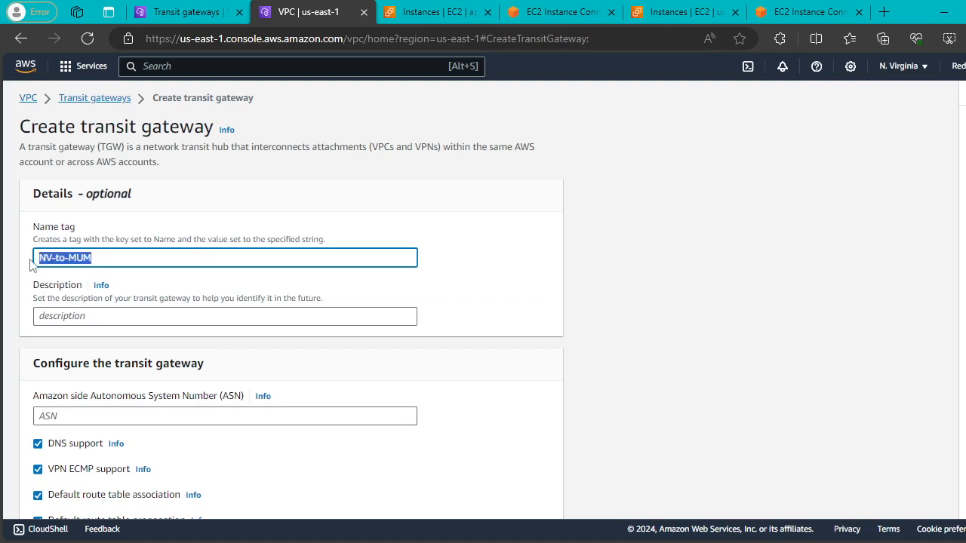
left_click(129, 311)
key("ctrl+v")
Turn on Auto accept shared attachments, create the gateway, and return to the Mumbai tab.
scroll(297, 319, "down", 5)
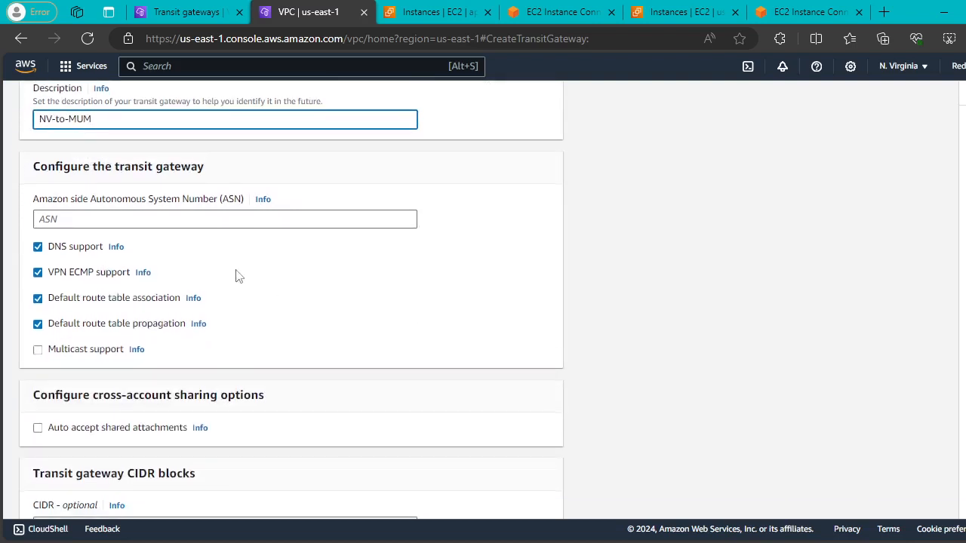
left_click(38, 226)
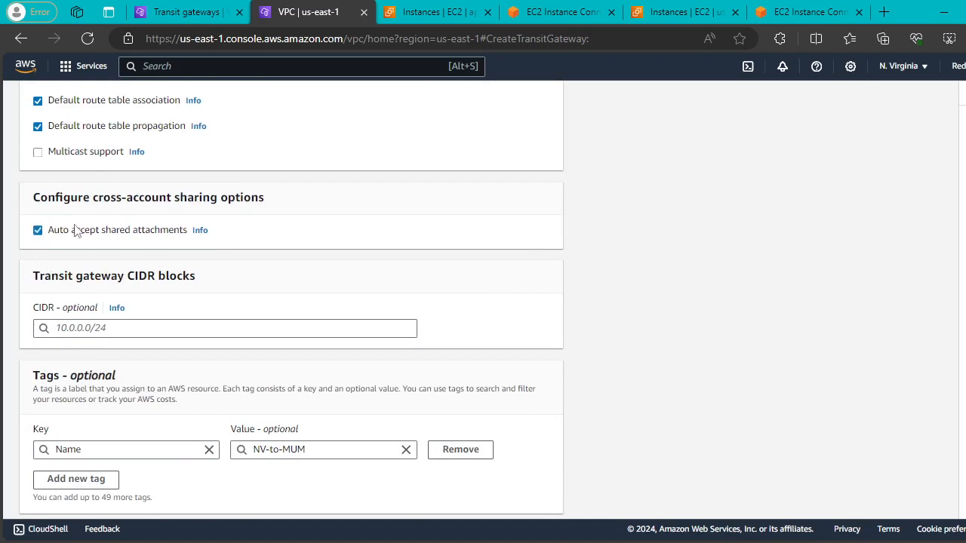
scroll(337, 237, "down", 1)
left_click(468, 500)
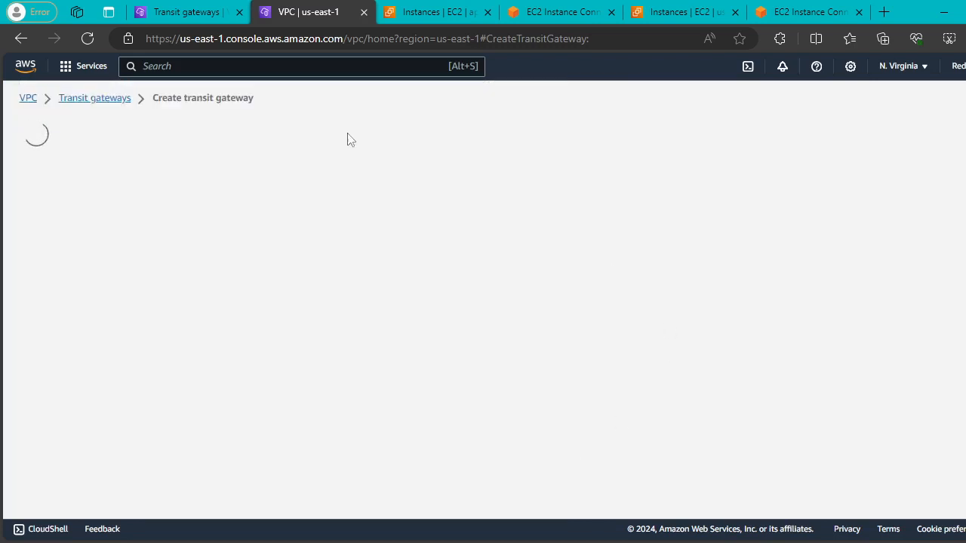
left_click(180, 13)
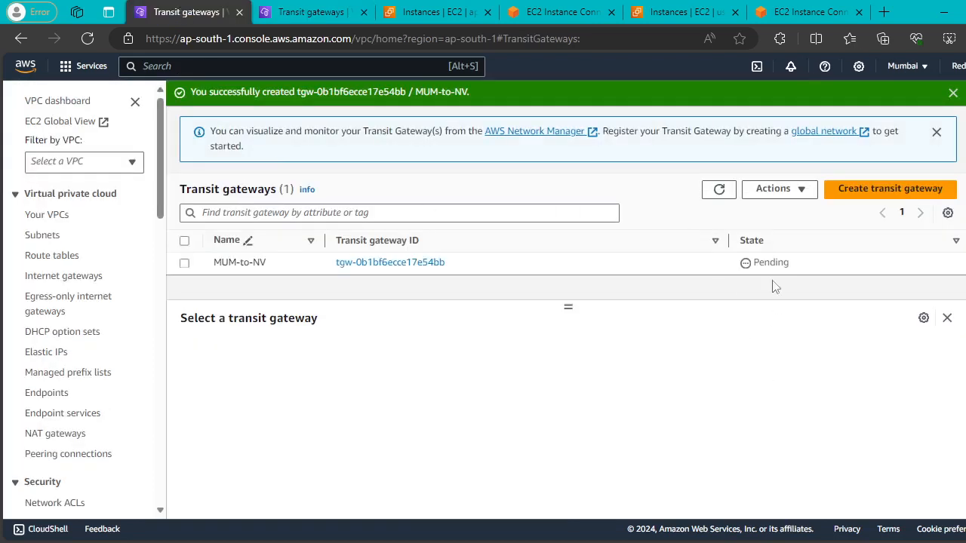
Refresh both regions' transit gateway lists, alternating tabs to check MUM-to-NV and NV-to-MUM states.
double_click(715, 197)
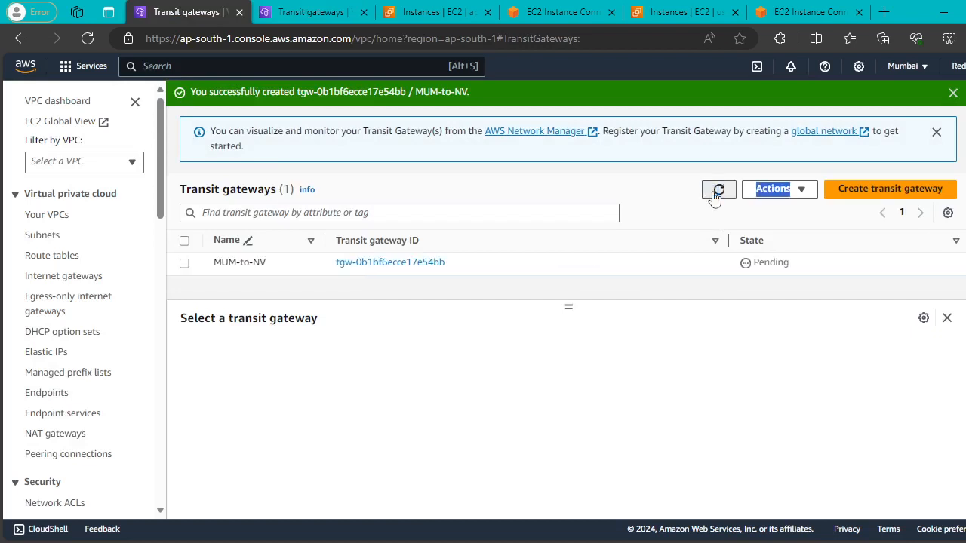
left_click(290, 11)
double_click(717, 190)
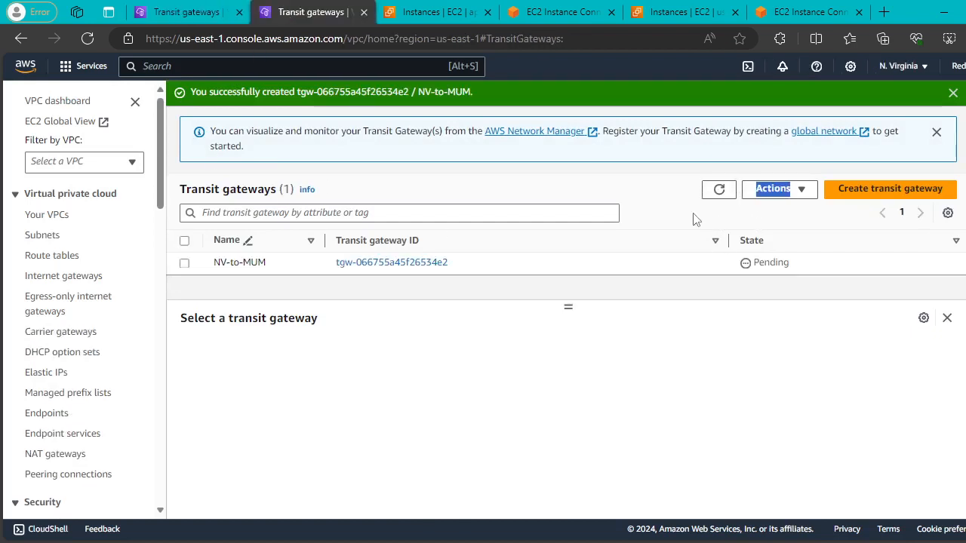
left_click(719, 190)
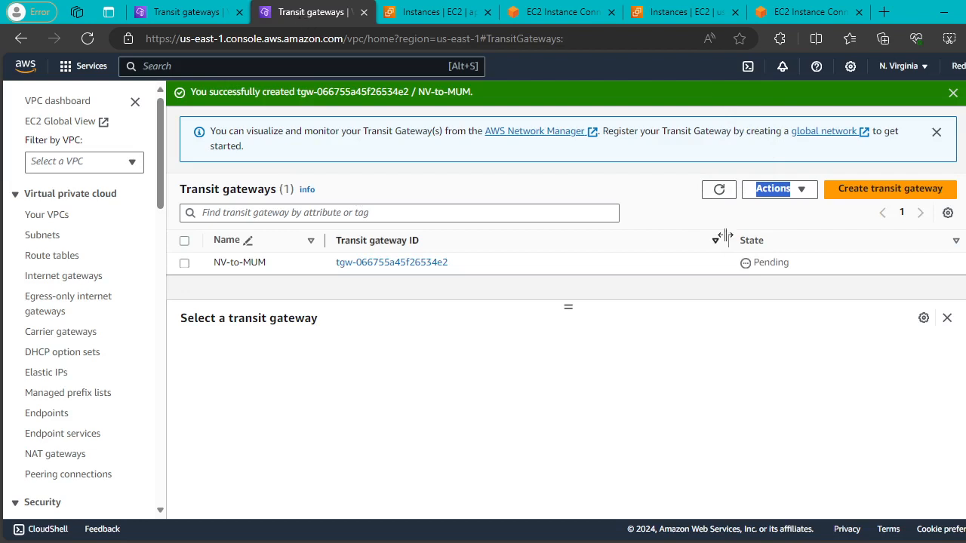
left_click(721, 190)
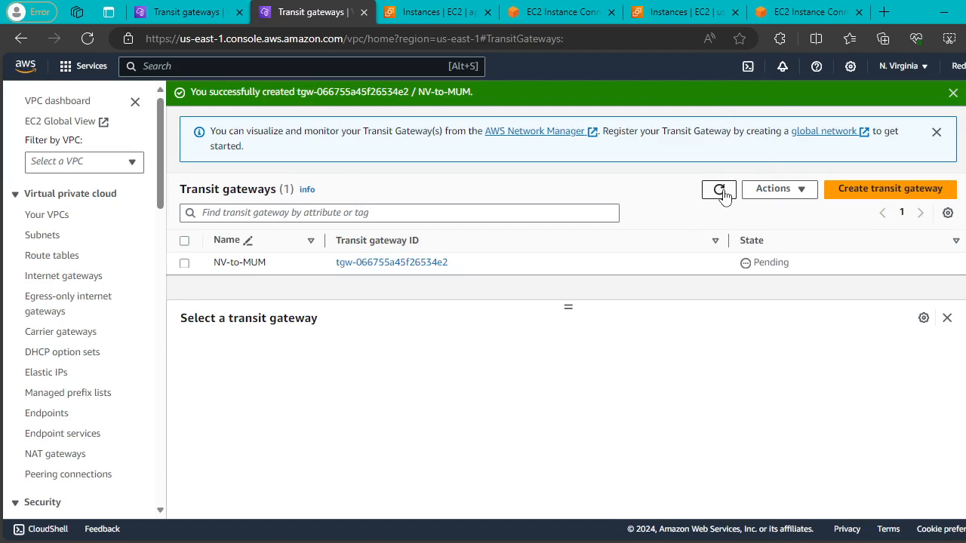
left_click(720, 190)
left_click(175, 11)
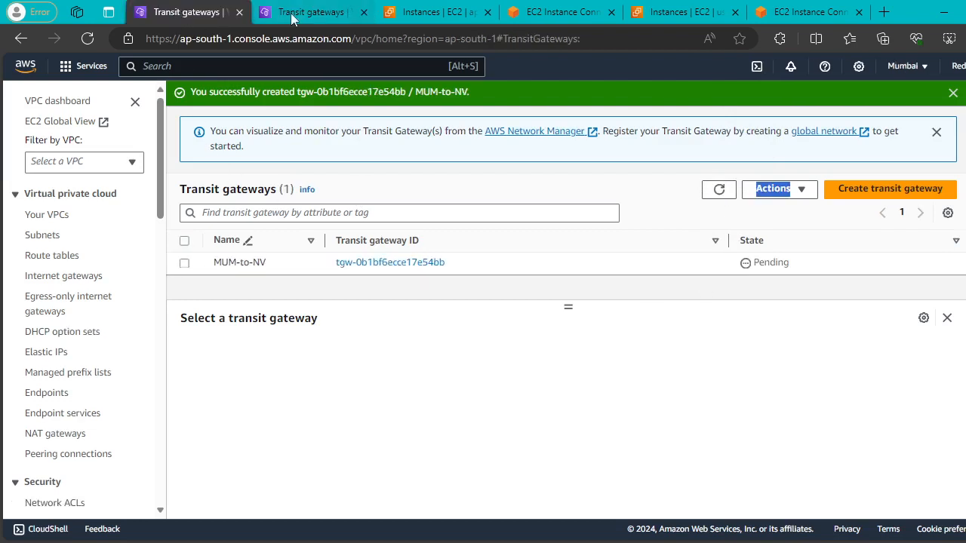
left_click(297, 10)
left_click(175, 11)
left_click(297, 12)
left_click(172, 13)
left_click(294, 12)
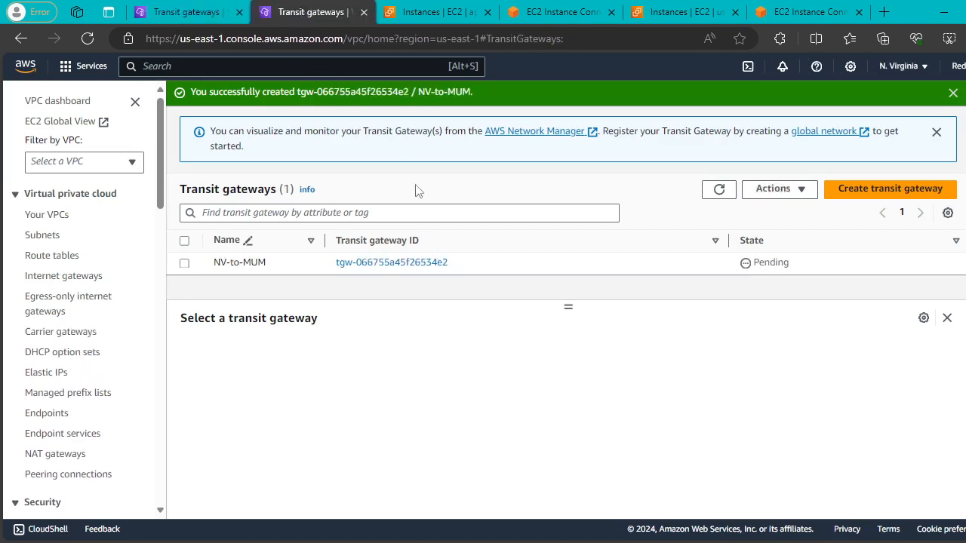
Select NV-to-MUM, view its actions, dismiss the notices, and refresh the N. Virginia list.
left_click(786, 195)
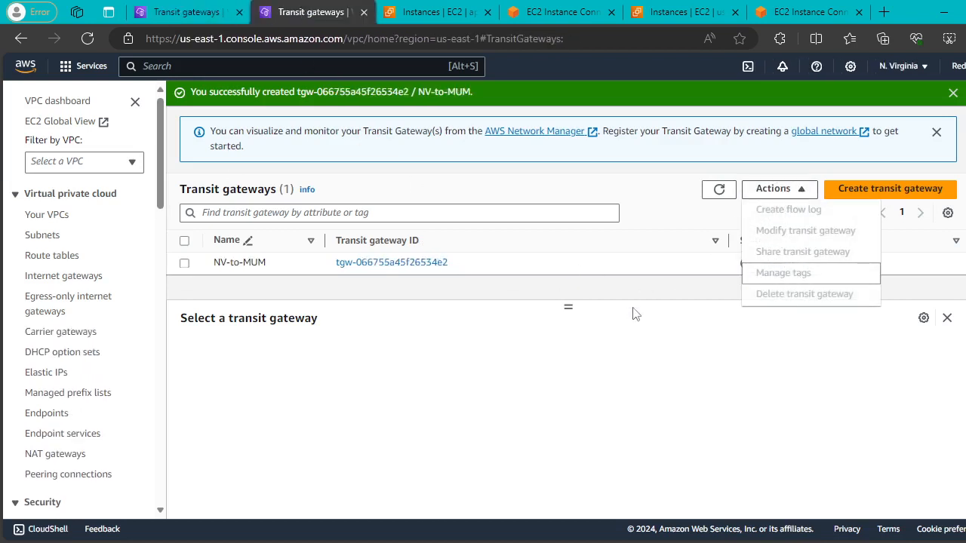
left_click(185, 263)
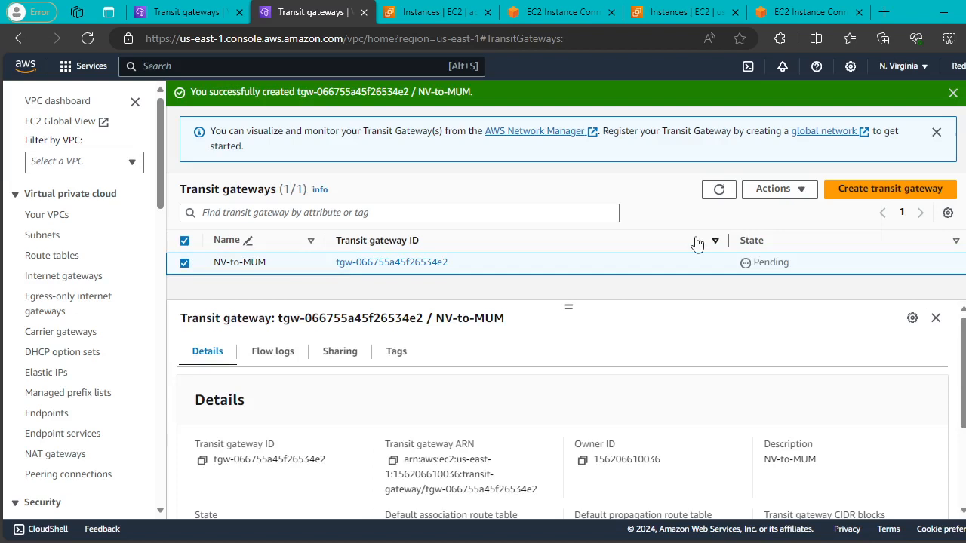
left_click(785, 190)
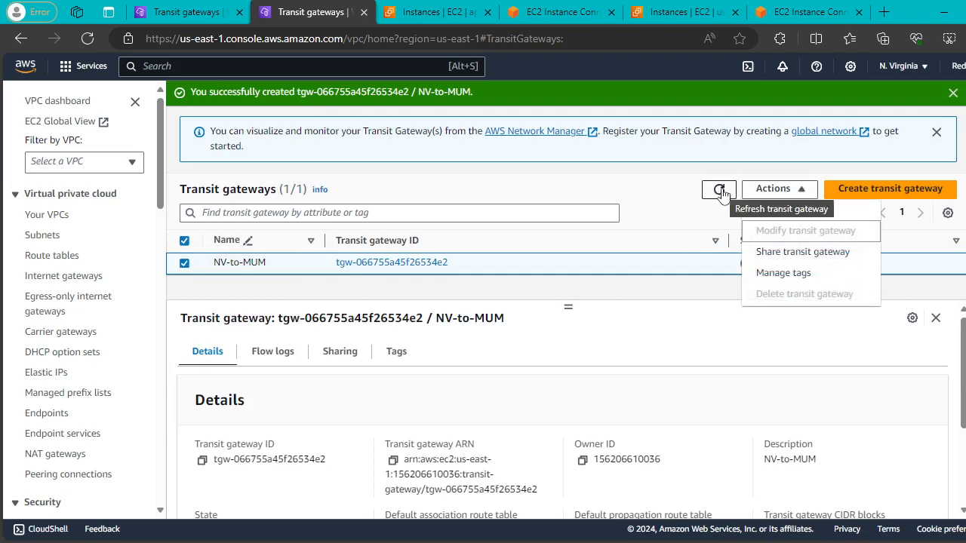
left_click(934, 136)
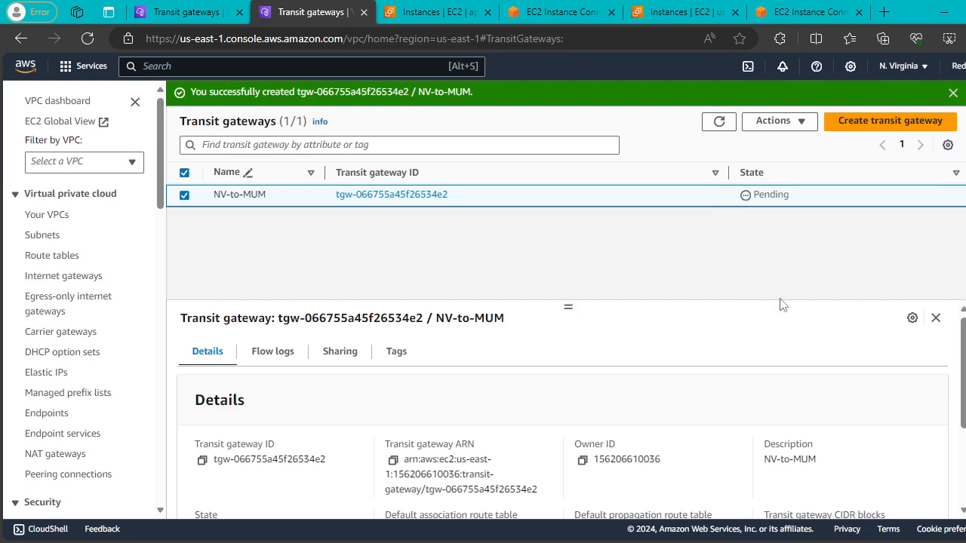
left_click(953, 92)
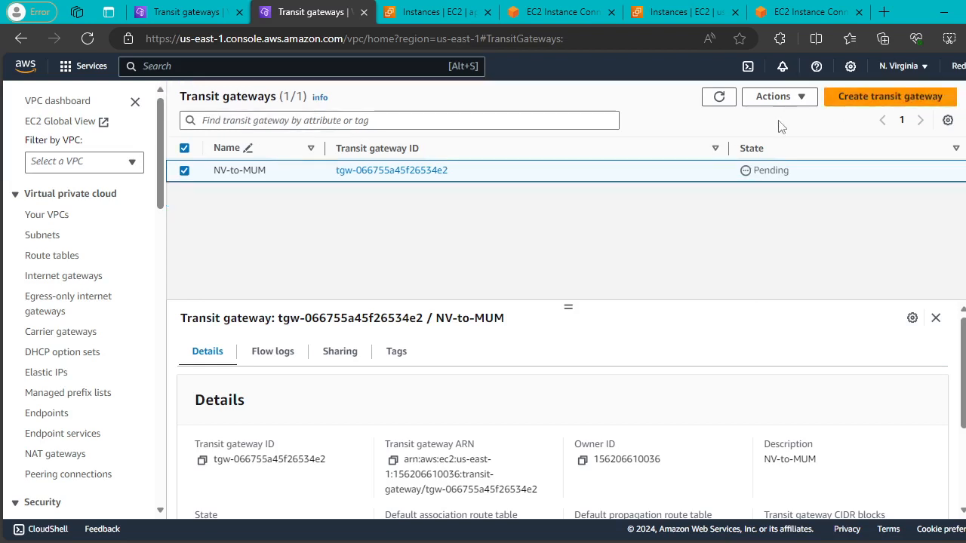
left_click(719, 98)
left_click(719, 104)
left_click(719, 105)
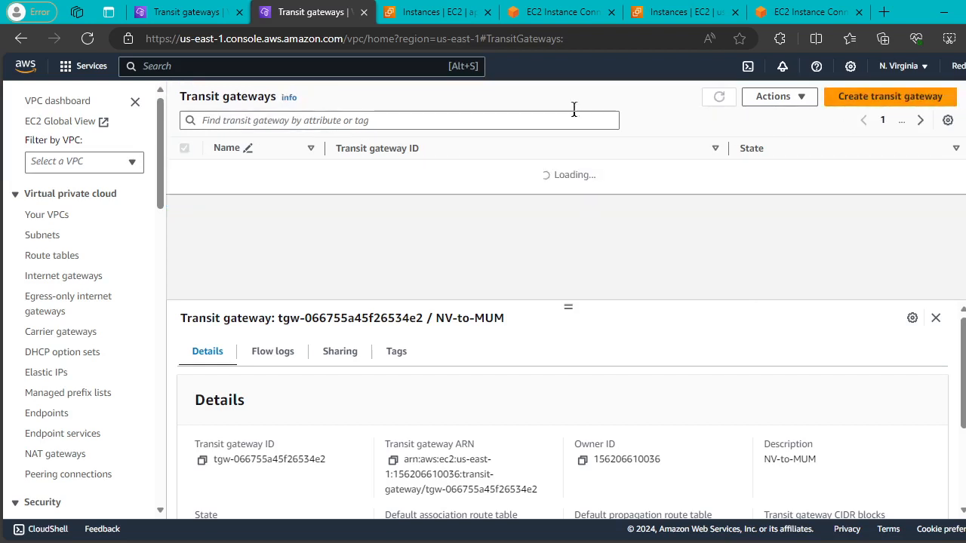
Refresh the Mumbai list until MUM-to-NV shows Available.
left_click(181, 11)
left_click(719, 190)
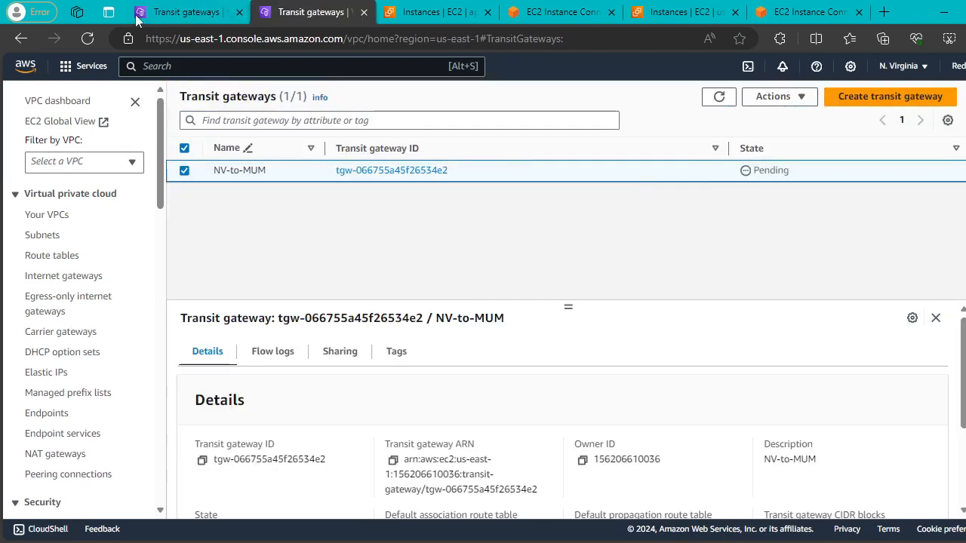
left_click(194, 11)
scroll(92, 283, "down", 4)
scroll(92, 284, "down", 10)
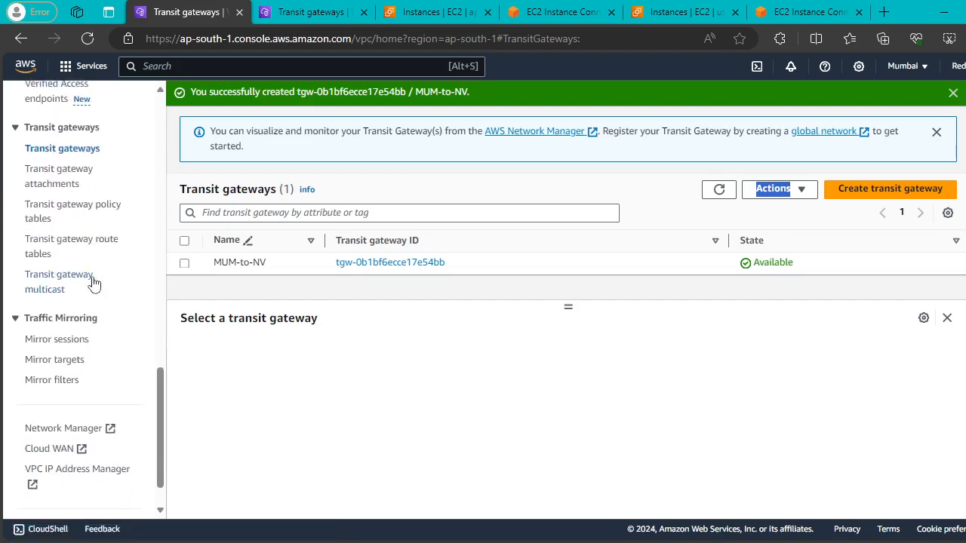
scroll(92, 284, "up", 3)
scroll(76, 317, "down", 1)
Start a Mumbai attachment named MUM-VPC-A on transit gateway tgw-0b1bf6ecce17e54bb.
left_click(49, 366)
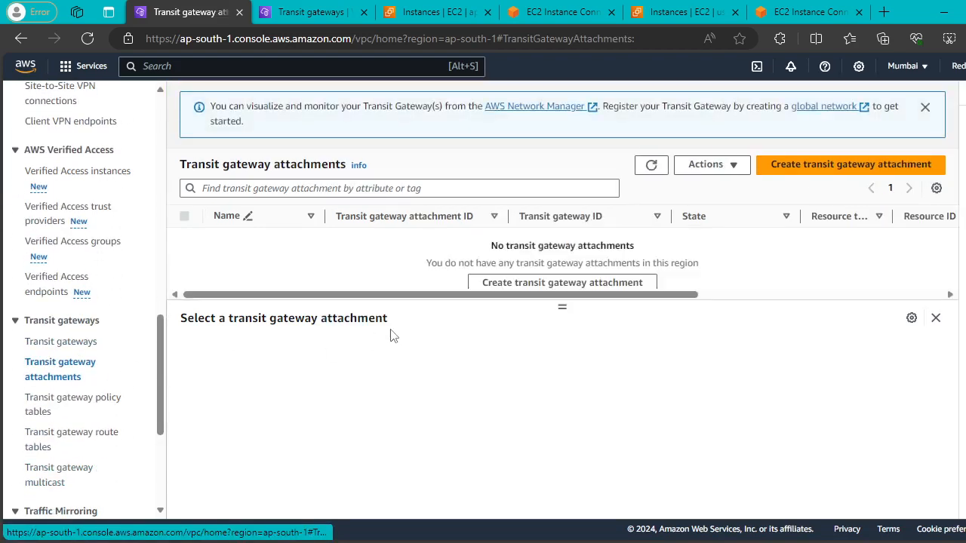
left_click(856, 165)
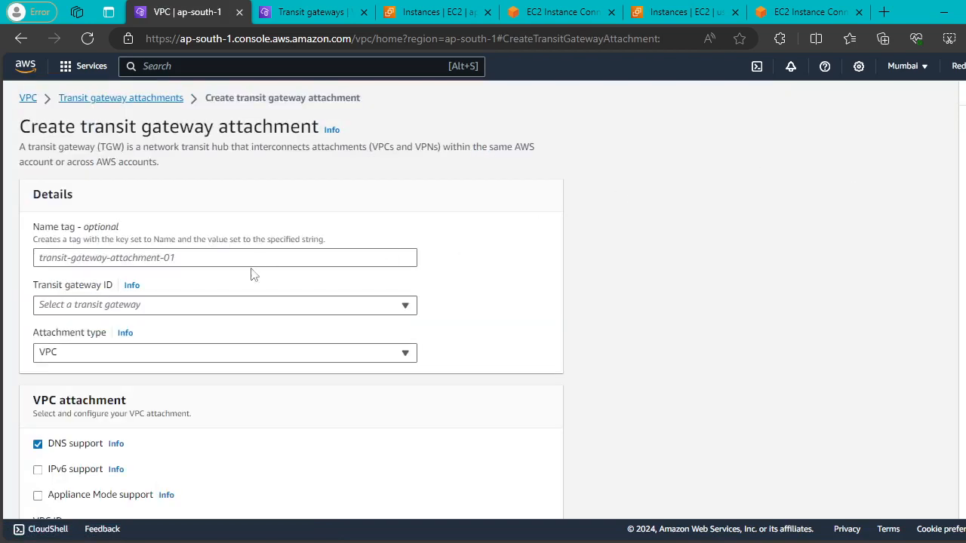
left_click(198, 258)
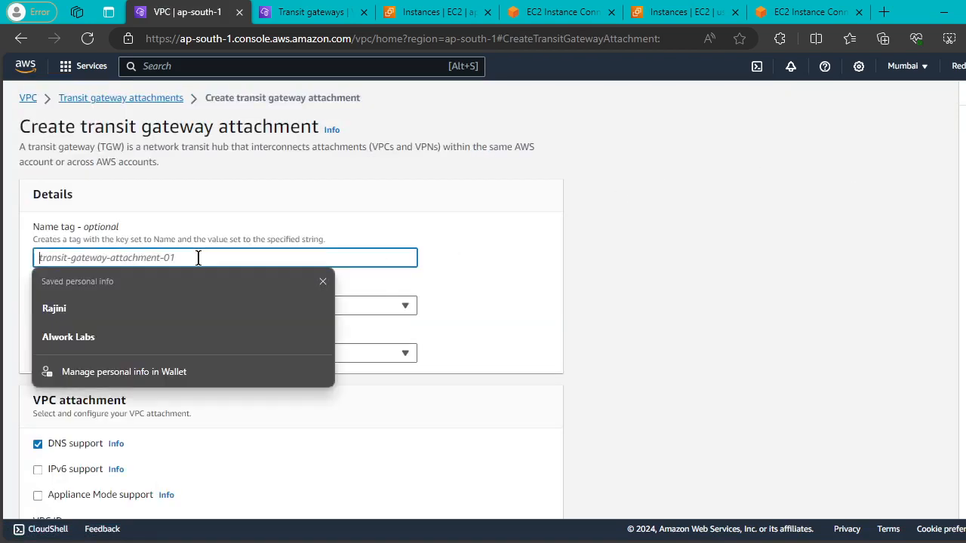
type("MUM-VPC-A")
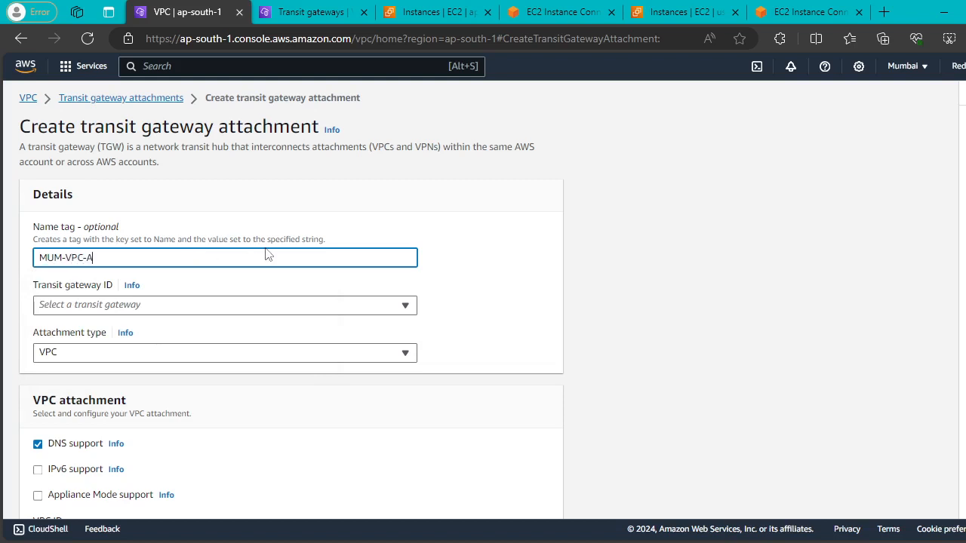
scroll(268, 255, "down", 1)
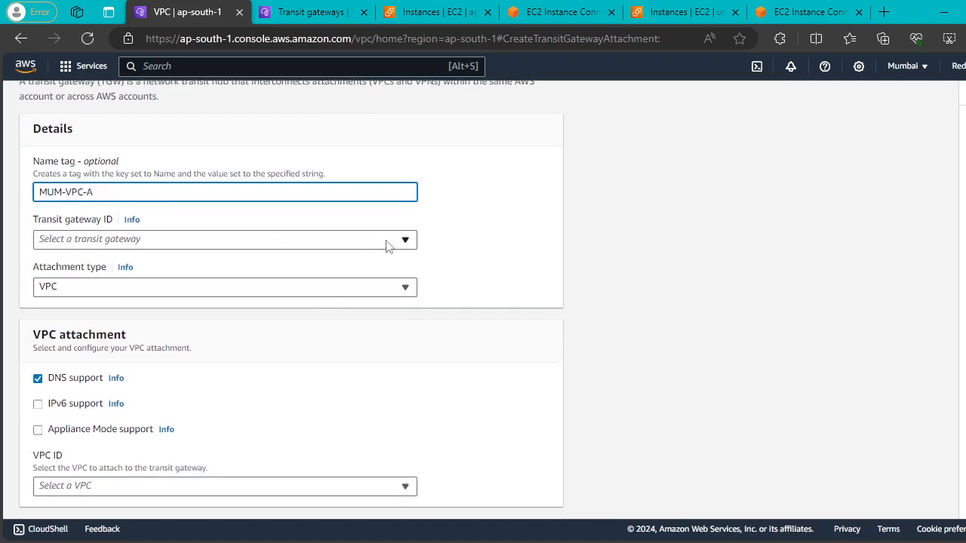
left_click(211, 240)
left_click(147, 286)
Choose VPC-MUM-vpc (vpc-026e1241f8b3e2c53) and create the MUM-VPC-A attachment.
scroll(279, 239, "down", 1)
scroll(279, 239, "down", 1)
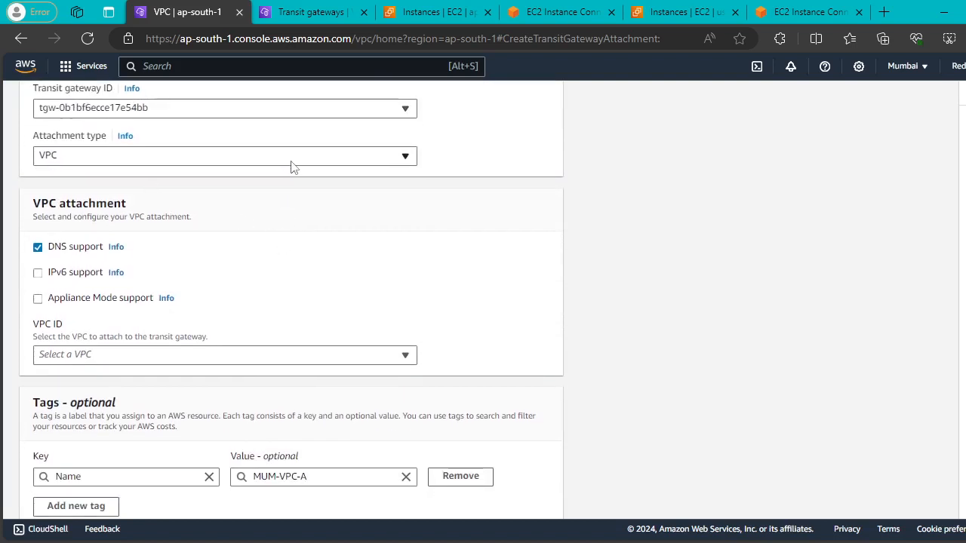
scroll(294, 167, "down", 1)
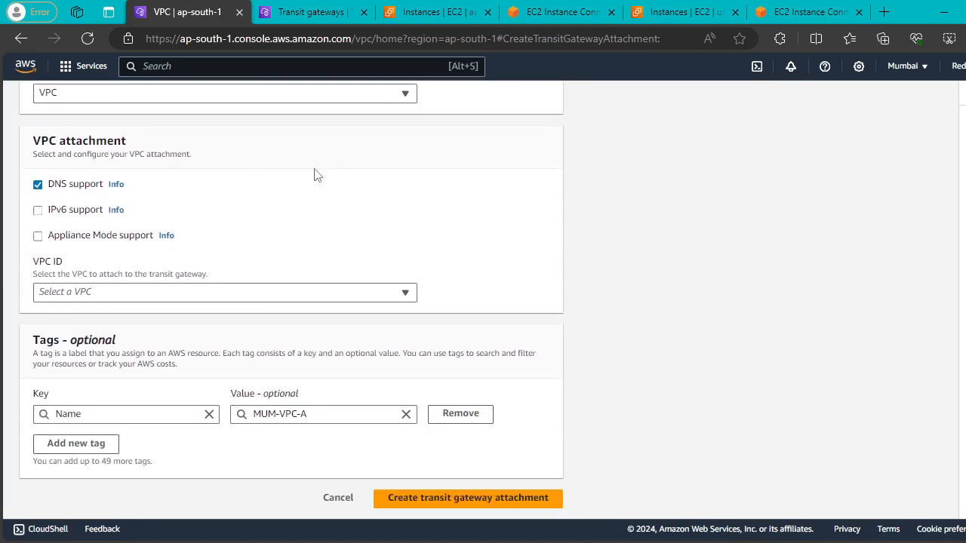
left_click(455, 496)
left_click(365, 297)
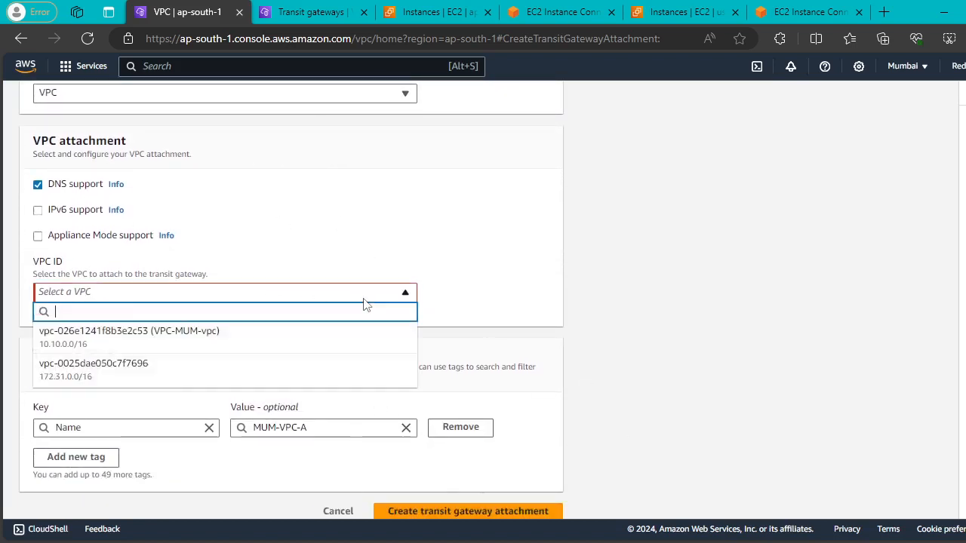
left_click(222, 341)
scroll(533, 308, "down", 2)
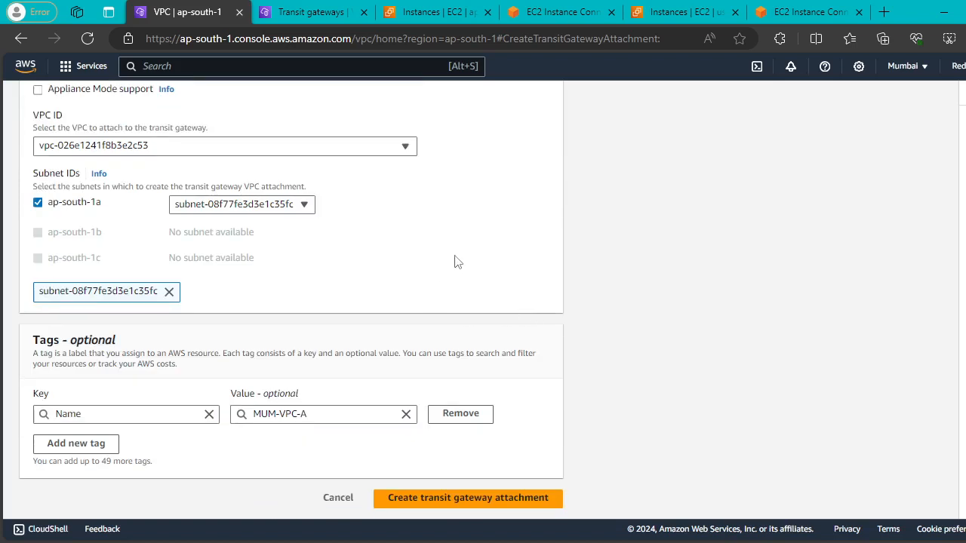
left_click(510, 495)
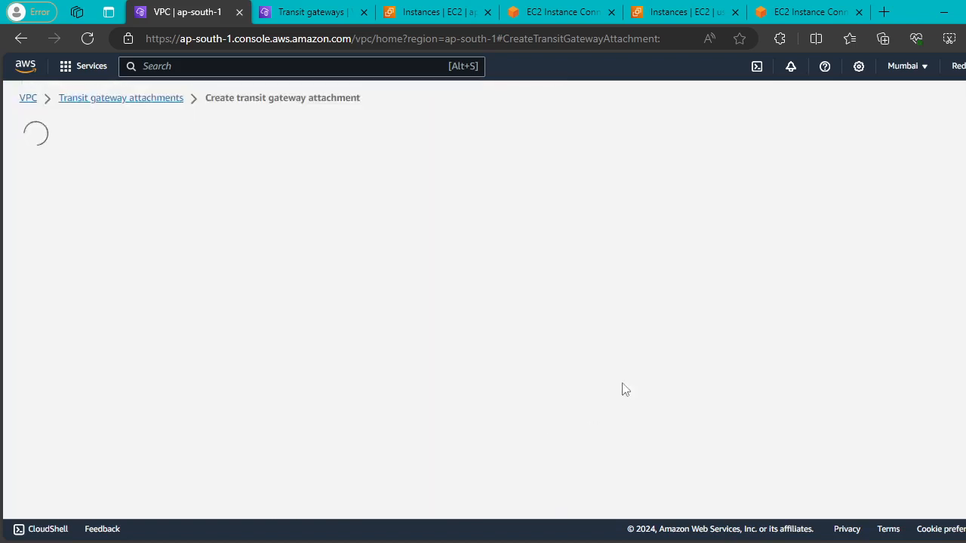
Refresh the N. Virginia transit gateways and go to its Transit gateway attachments page.
left_click(264, 13)
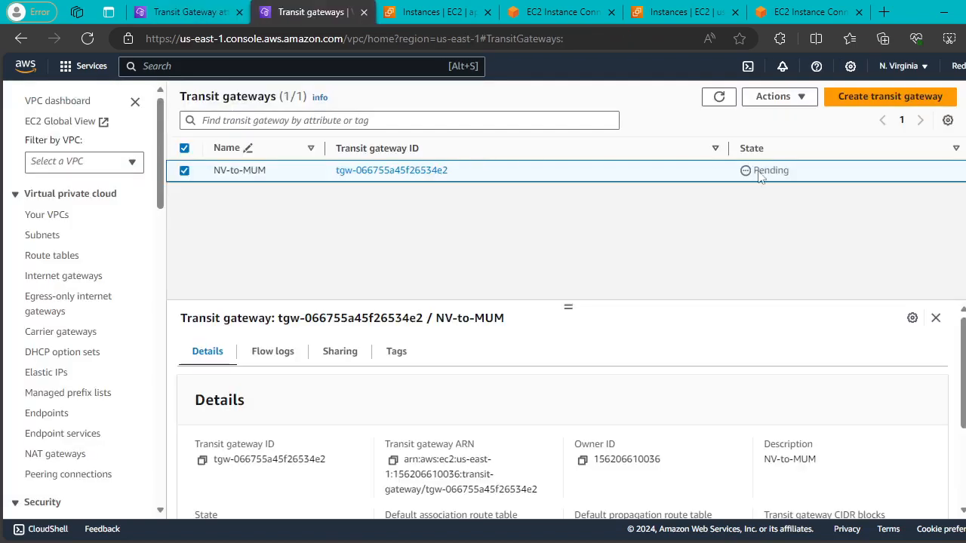
left_click(718, 97)
scroll(85, 244, "down", 10)
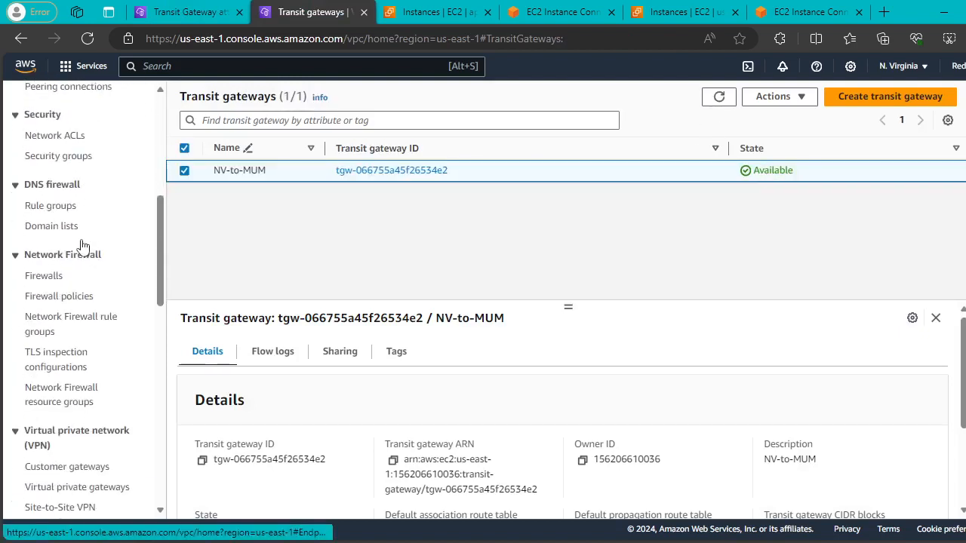
scroll(83, 247, "down", 4)
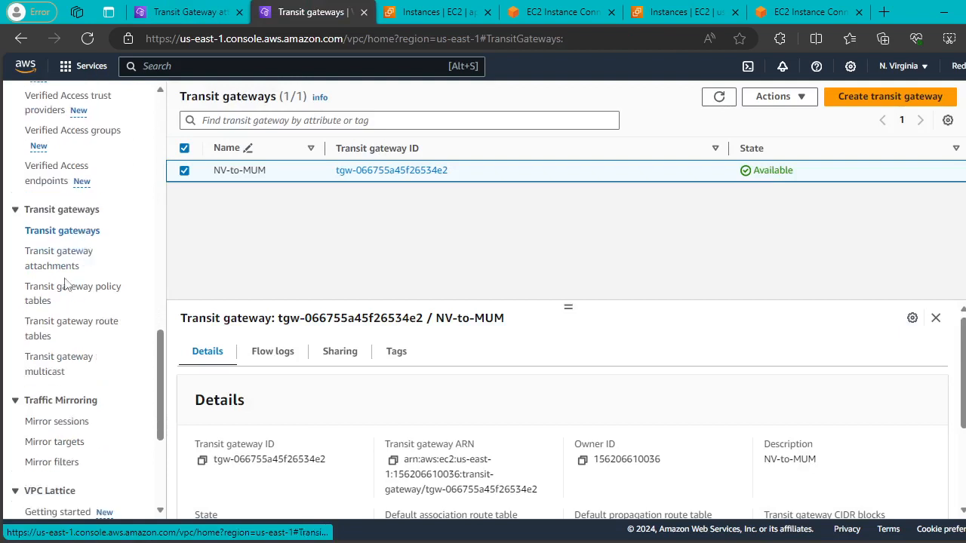
left_click(44, 262)
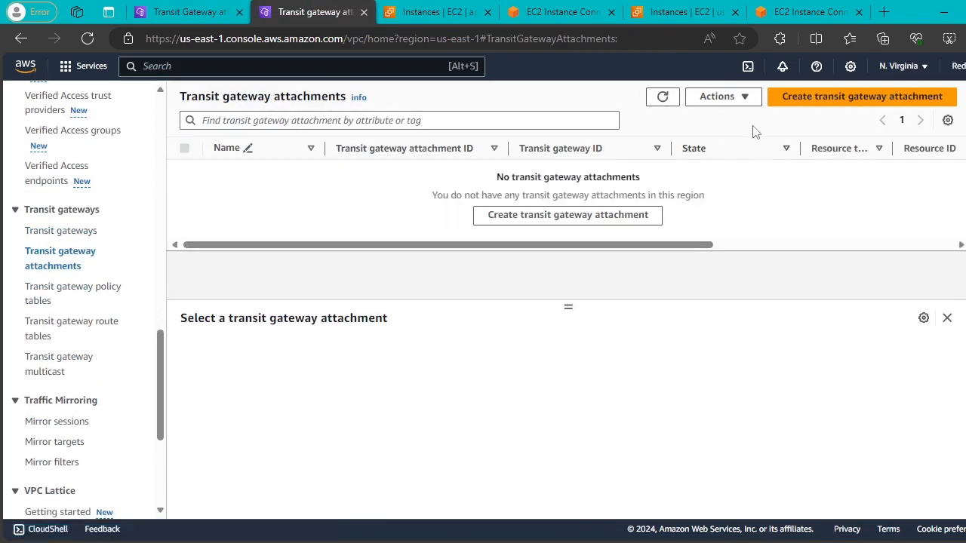
Start an attachment named NV-VPC-A on the NV-to-MUM transit gateway (tgw-066755a45f26534e2).
left_click(789, 101)
left_click(208, 257)
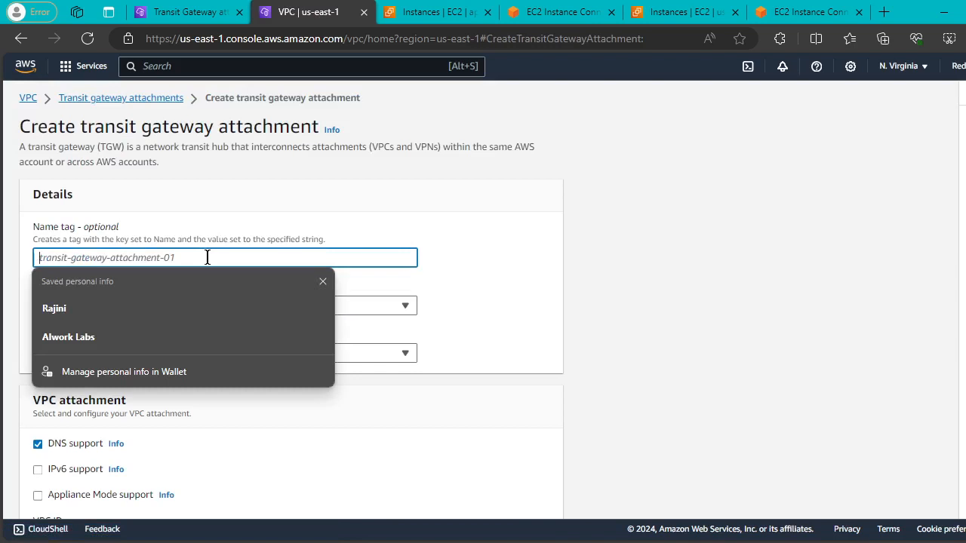
type("NV-VPC-A")
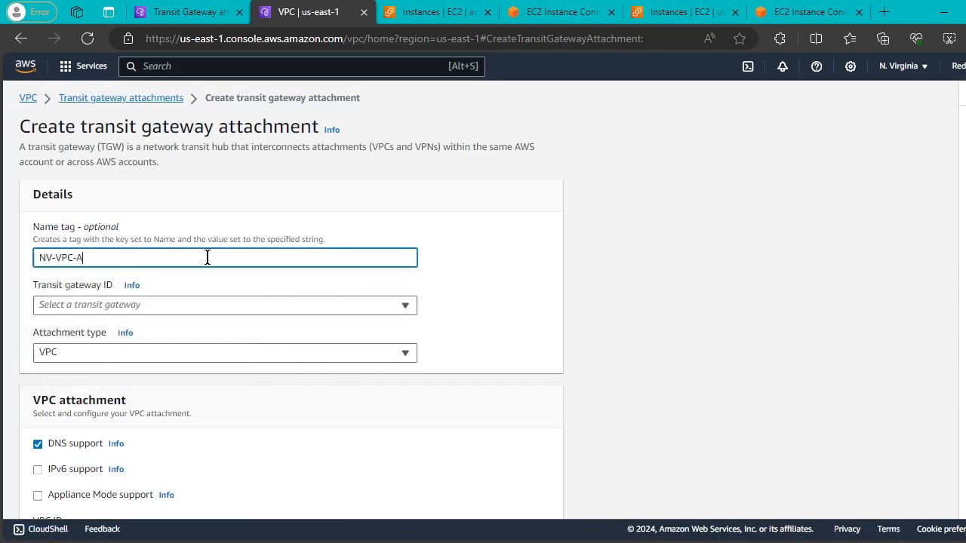
left_click(218, 305)
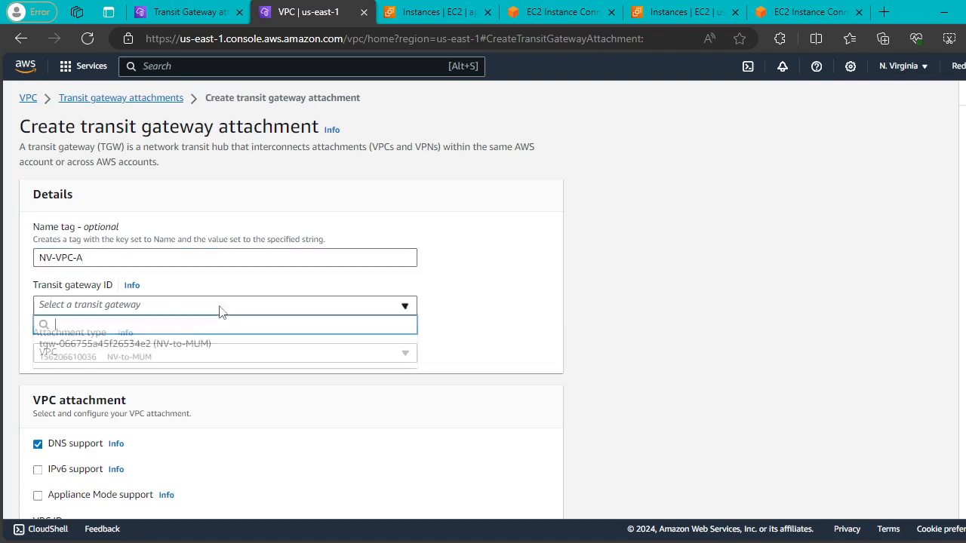
left_click(193, 347)
Choose VPC vpc-08e54d1fd2a8a5135 and create the NV-VPC-A attachment.
scroll(370, 222, "down", 3)
scroll(358, 245, "down", 1)
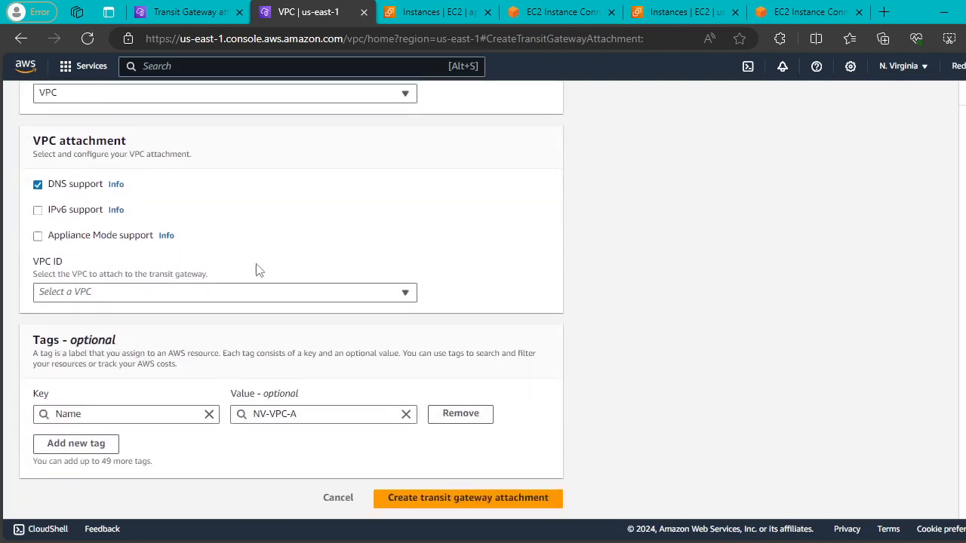
left_click(373, 293)
left_click(201, 370)
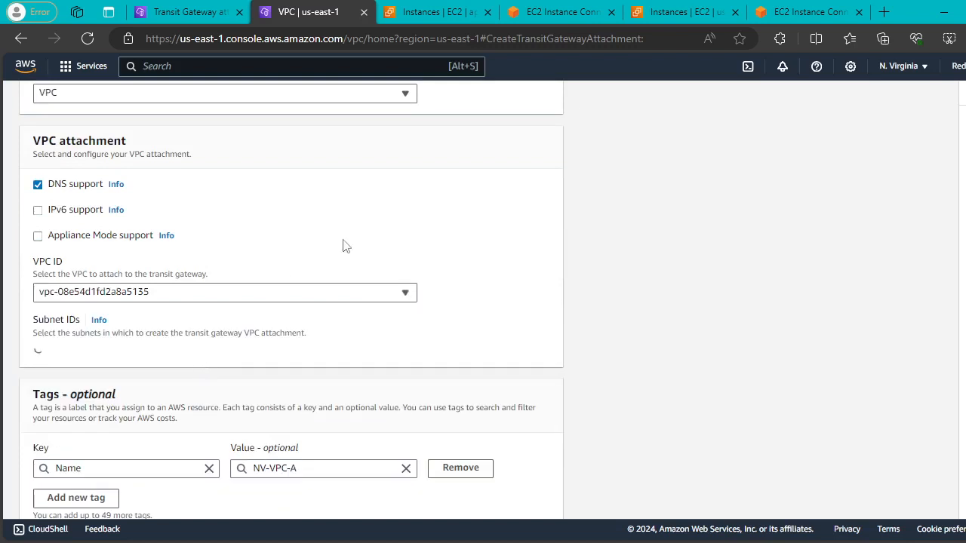
scroll(436, 275, "down", 3)
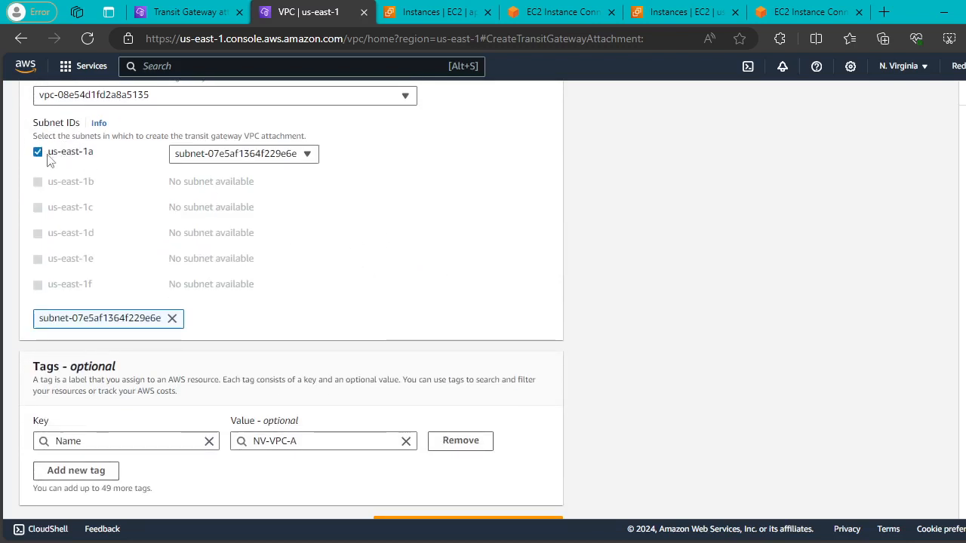
scroll(496, 220, "down", 1)
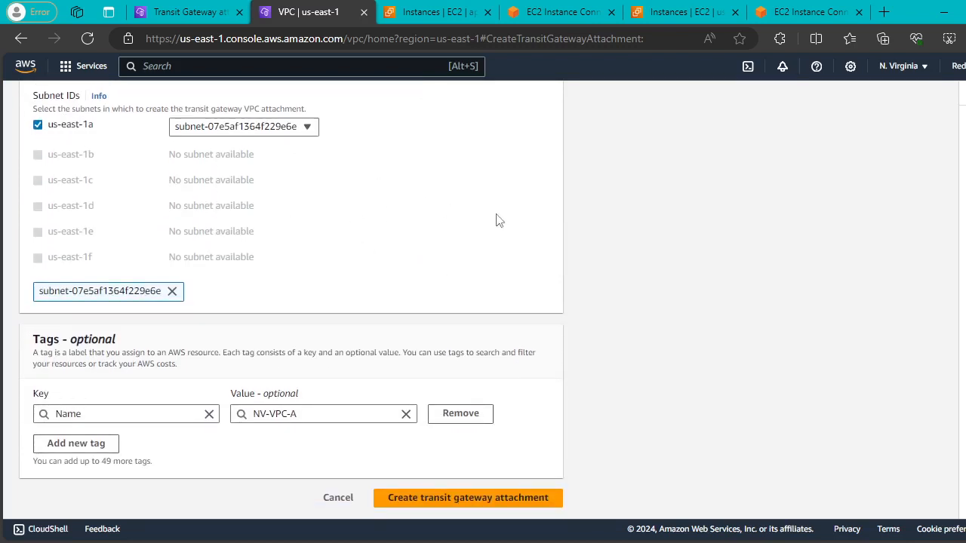
left_click(537, 510)
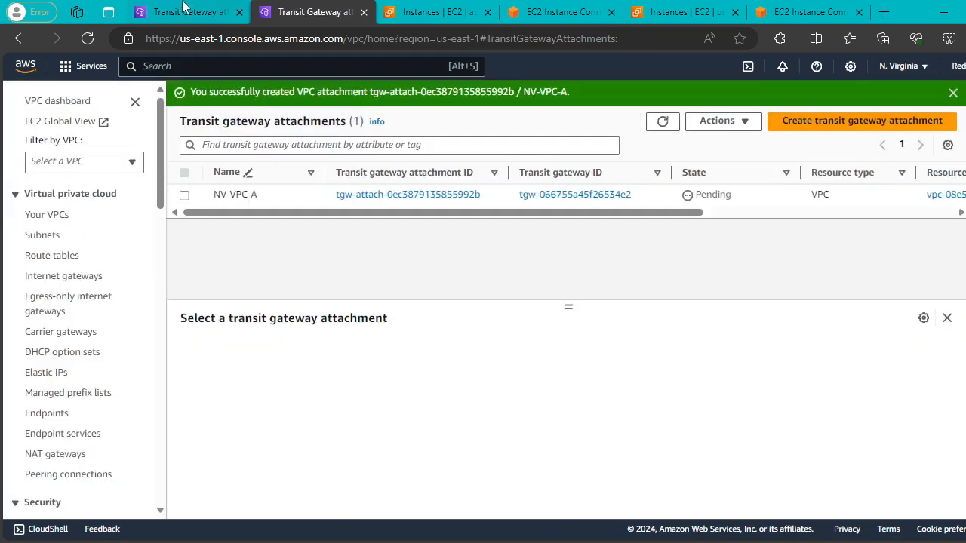
Refresh both regions' attachment lists until MUM-VPC-A is Available, then go to Mumbai's Route tables.
left_click(663, 122)
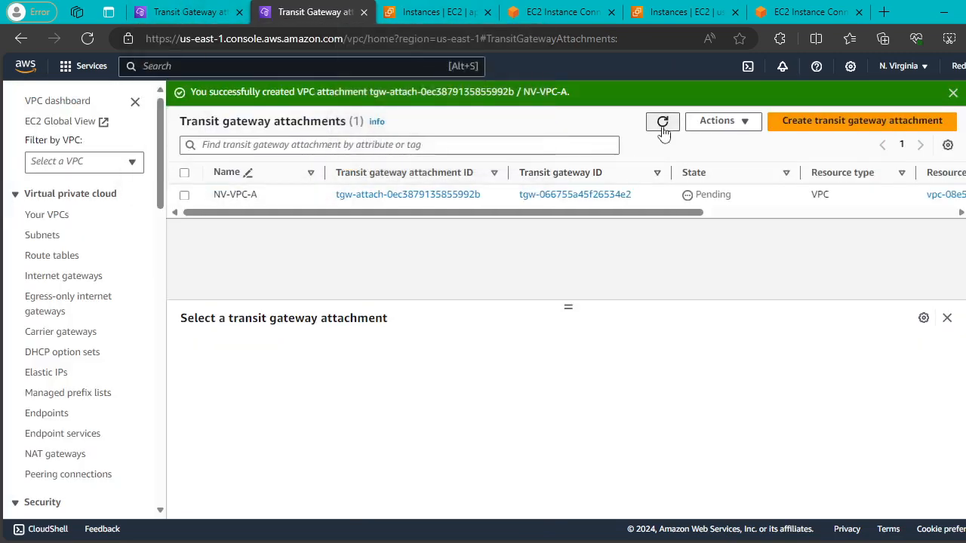
left_click(179, 13)
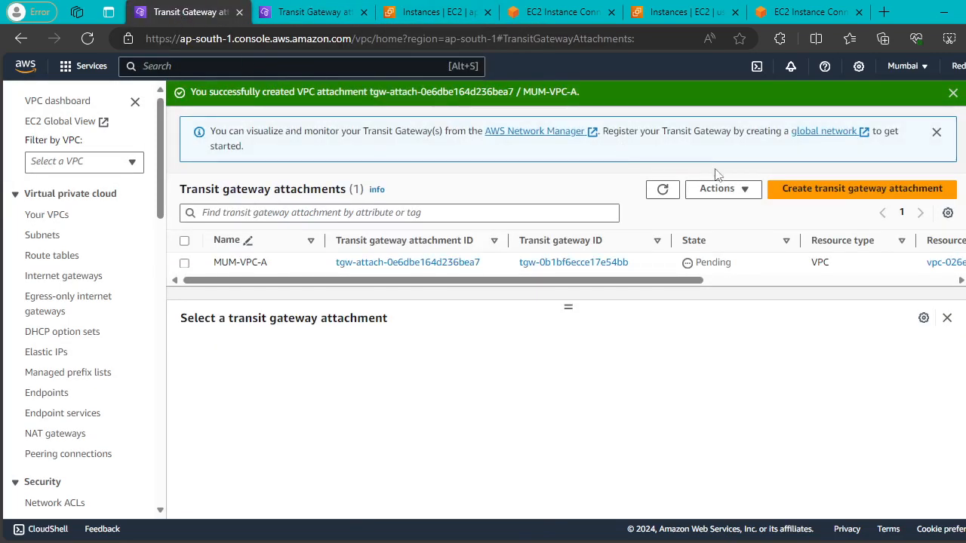
left_click(662, 190)
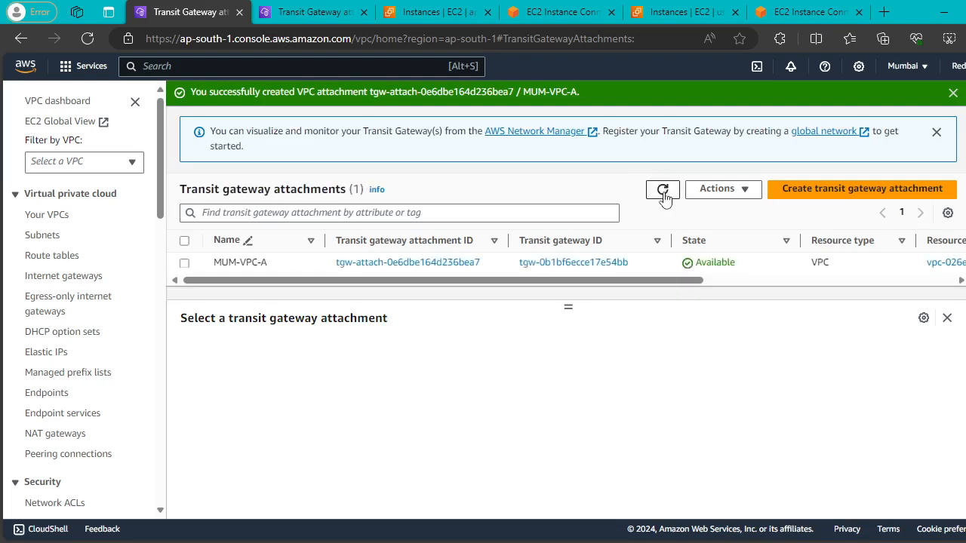
left_click(319, 13)
left_click(662, 122)
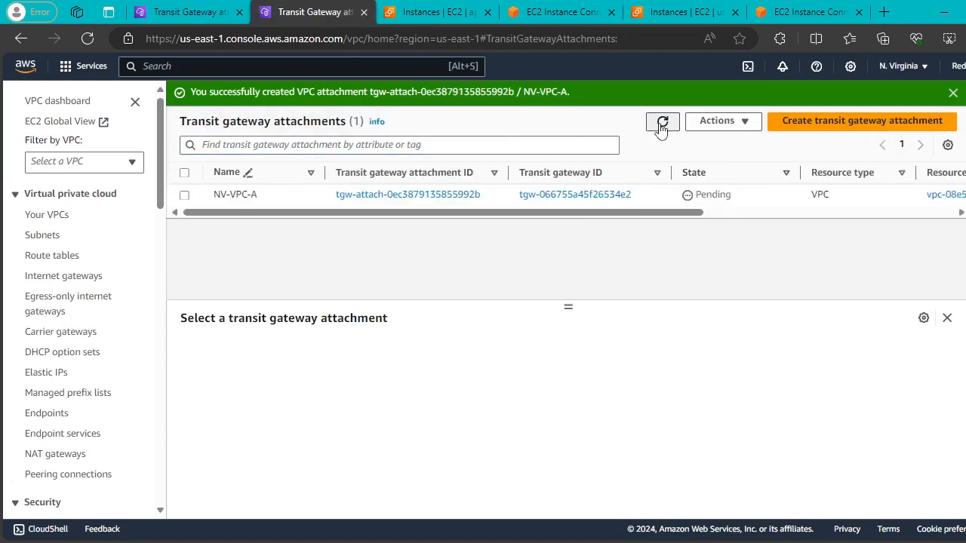
left_click(184, 10)
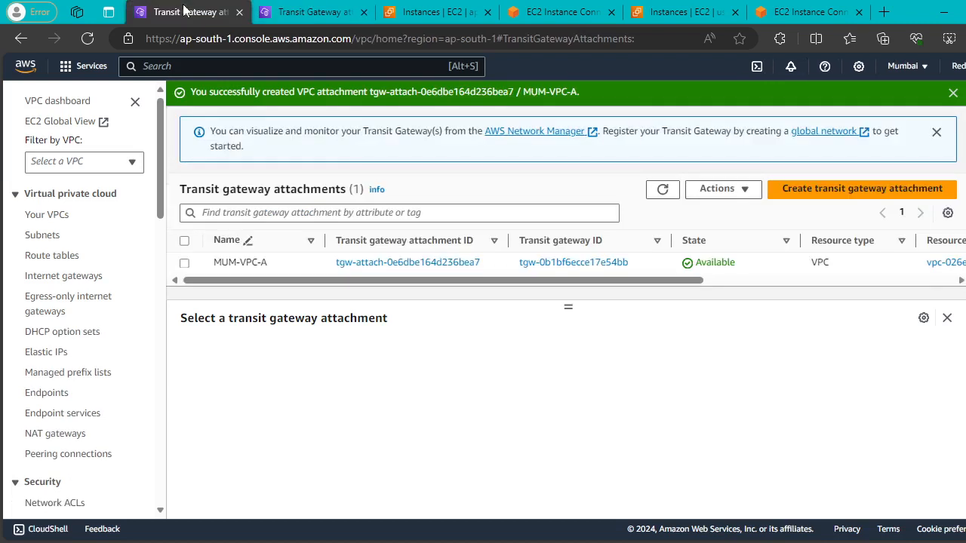
left_click(47, 257)
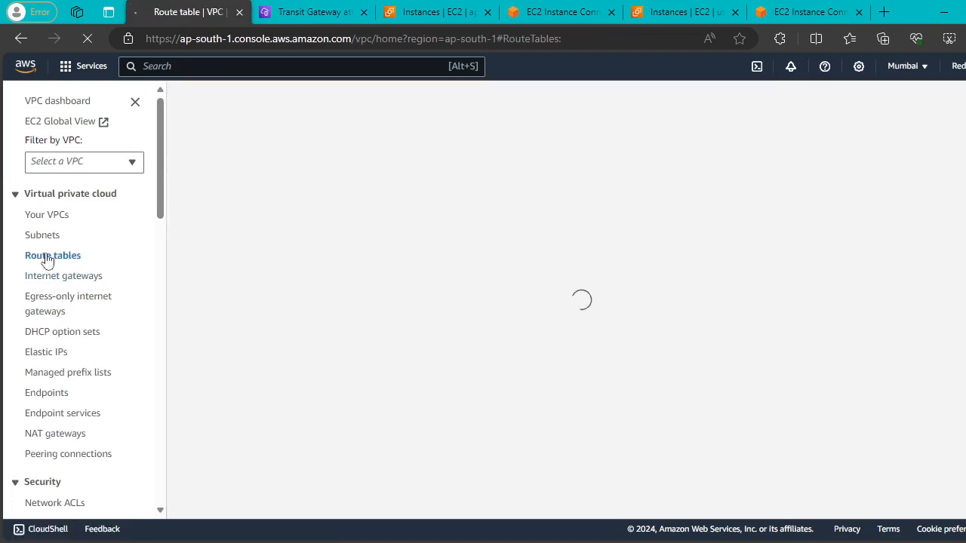
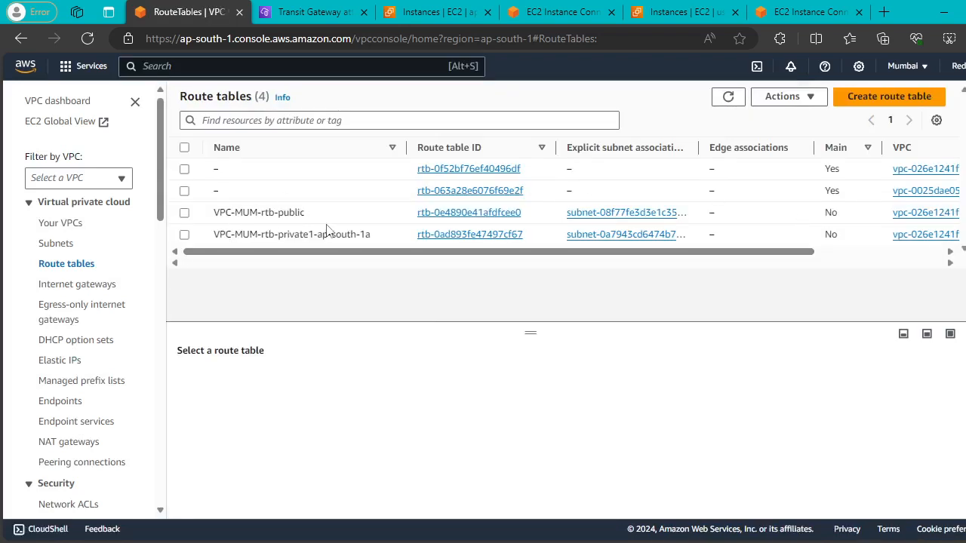
Edit VPC-MUM-rtb-public's routes and add a route with destination 10.20.0.0/16.
left_click(186, 213)
left_click(267, 379)
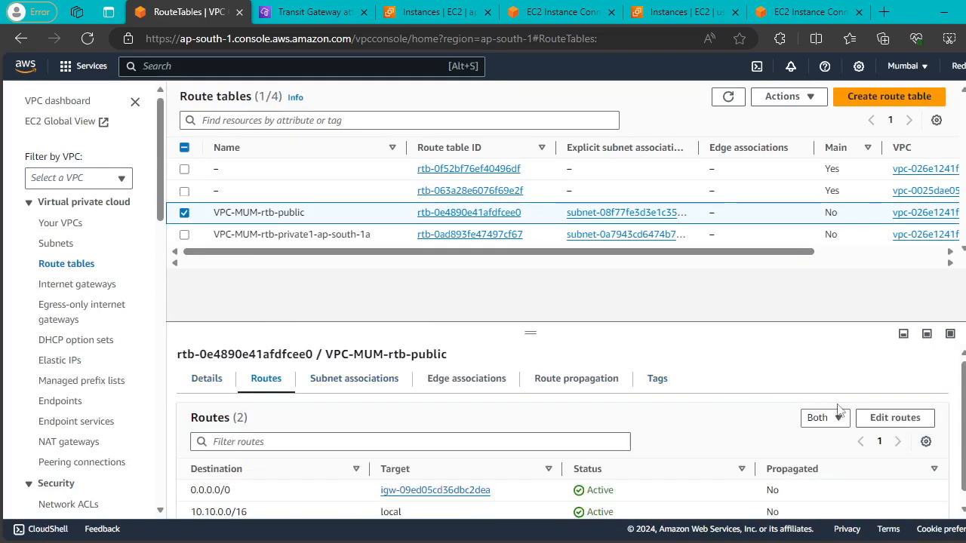
left_click(882, 416)
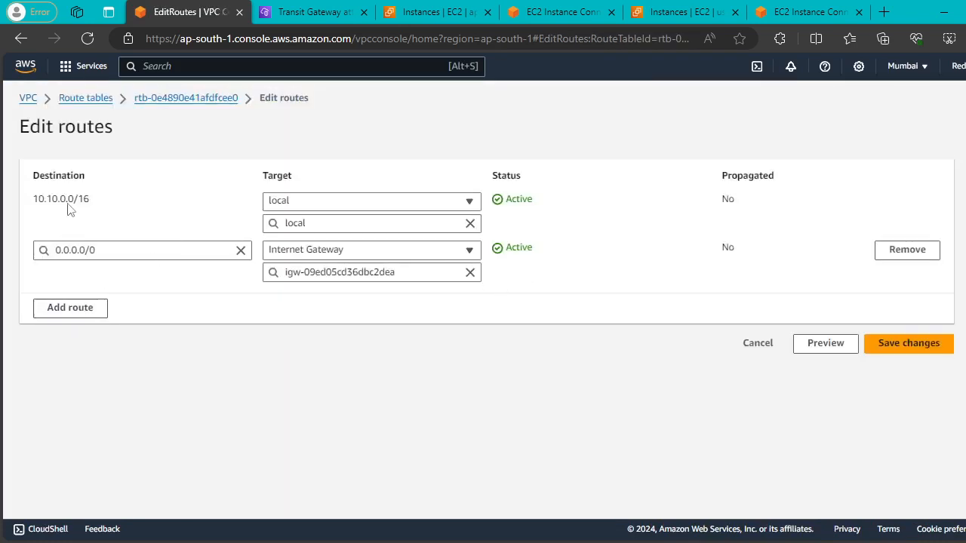
left_click(64, 307)
left_click(141, 299)
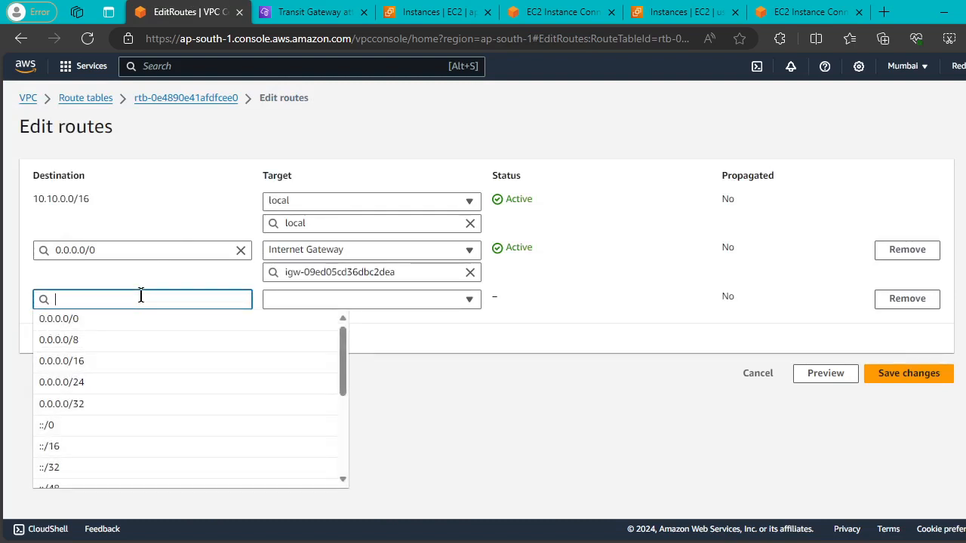
type("10.")
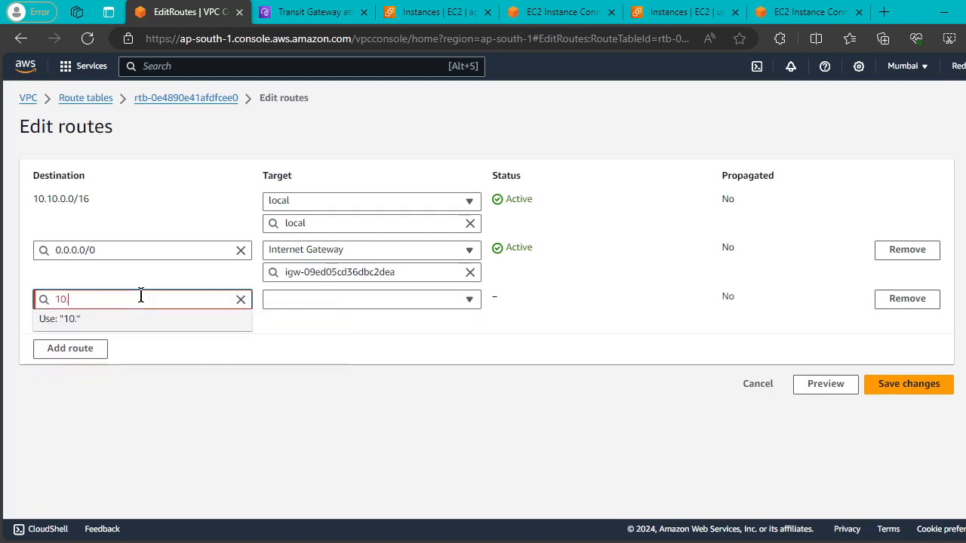
type("20.0.0./16")
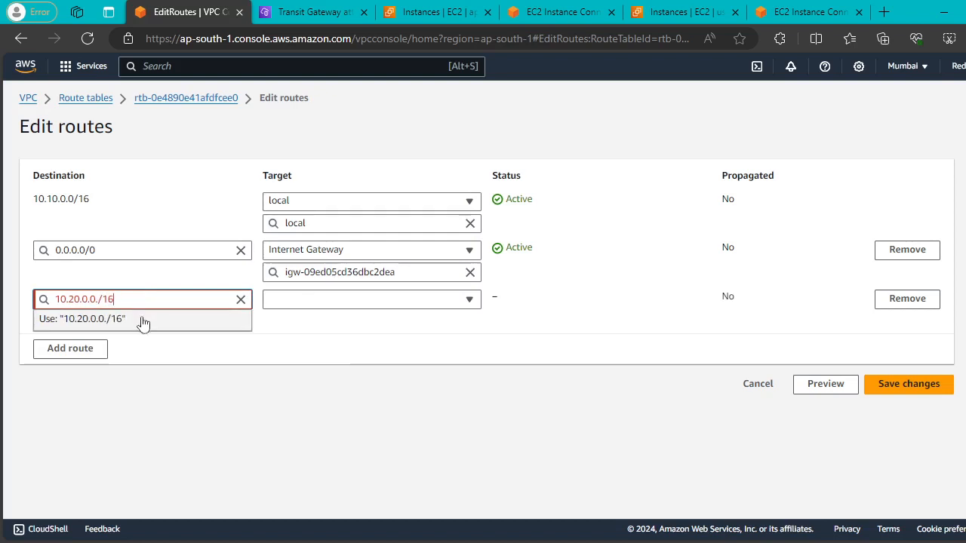
left_click(143, 319)
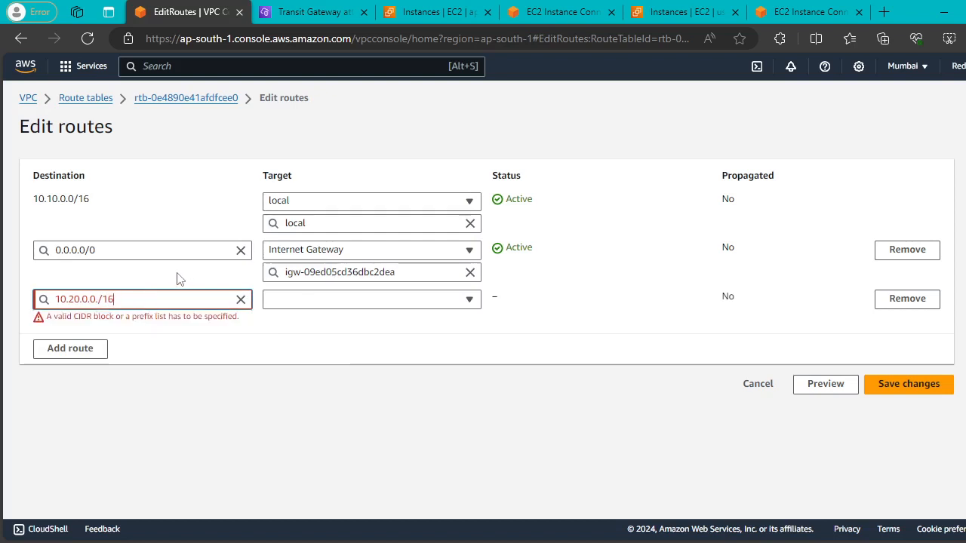
left_click(98, 299)
key("BackSpace")
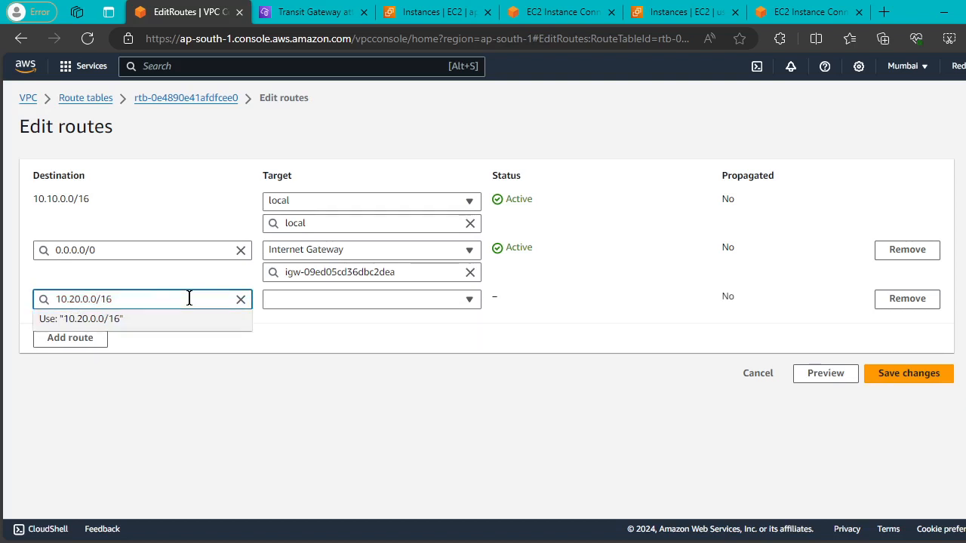
left_click(142, 320)
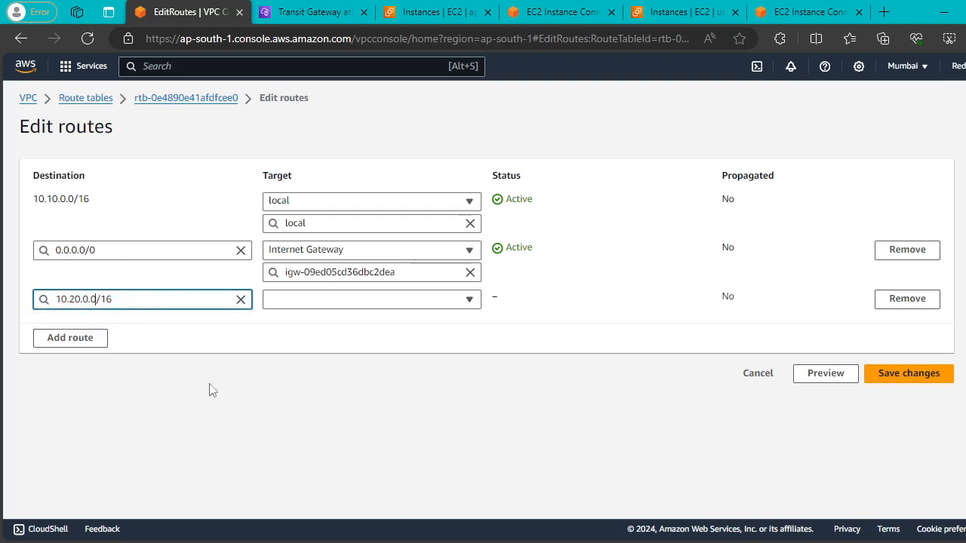
Target the new route at Transit Gateway tgw-0b1bf6ecce17e54bb and save the changes.
left_click(457, 301)
scroll(402, 407, "down", 2)
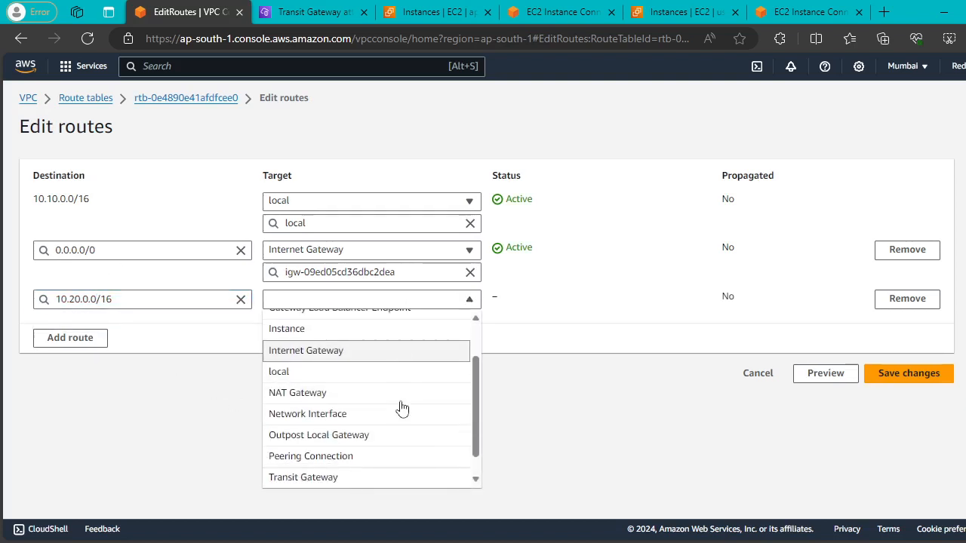
scroll(402, 408, "down", 1)
left_click(390, 455)
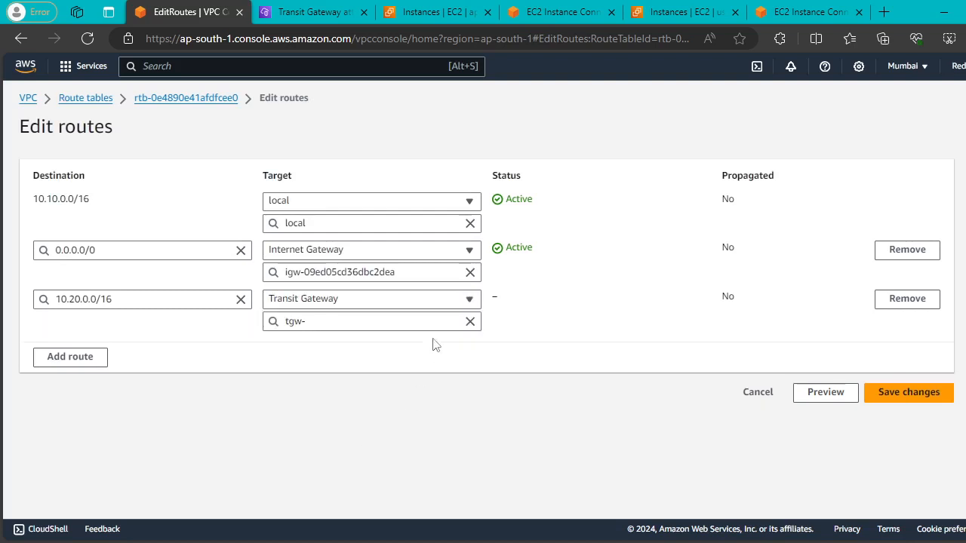
left_click(431, 321)
left_click(381, 365)
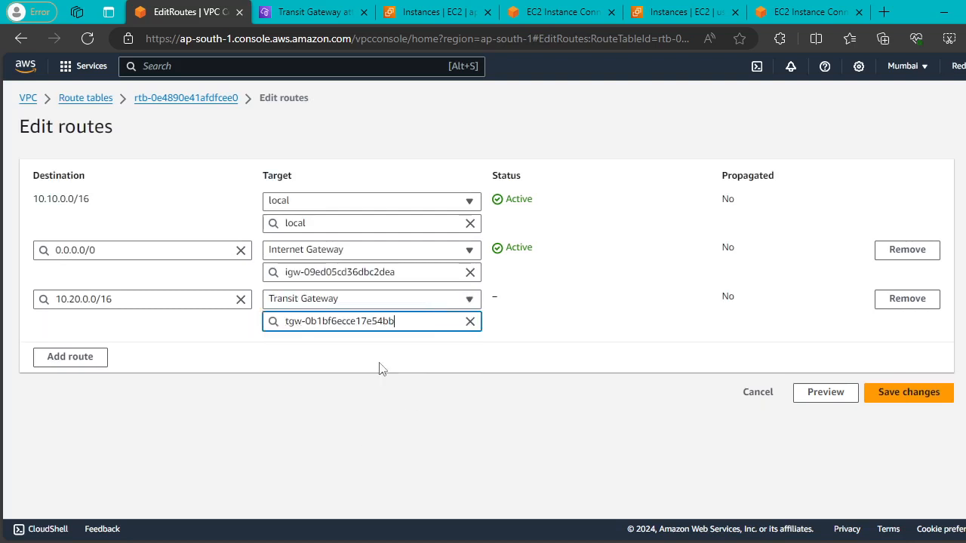
left_click(910, 399)
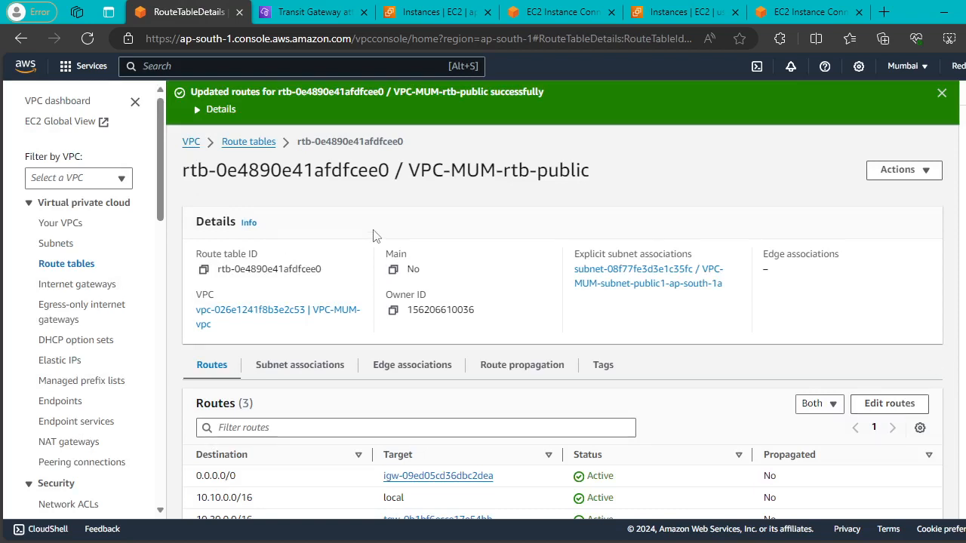
Refresh the N. Virginia transit gateway attachments until NV-VPC-A shows Available.
left_click(314, 24)
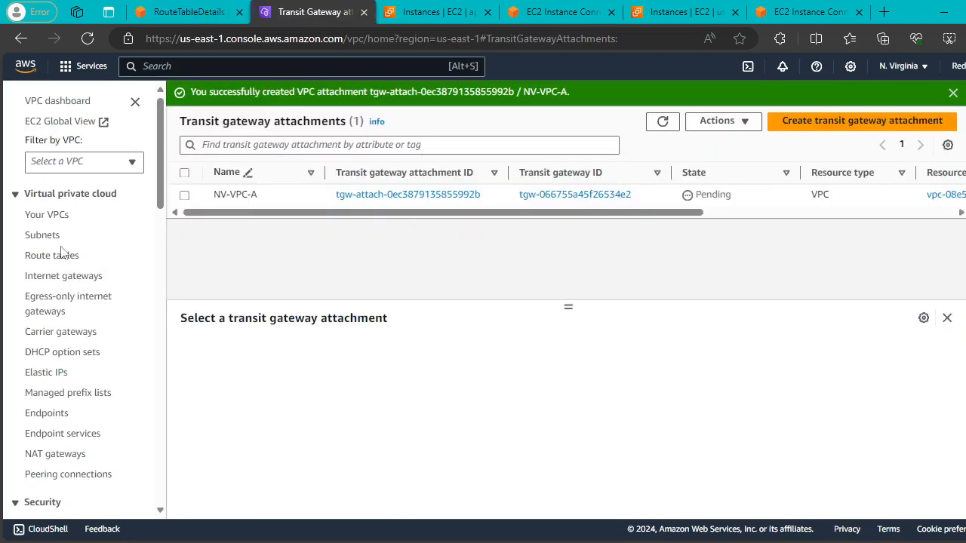
left_click(663, 121)
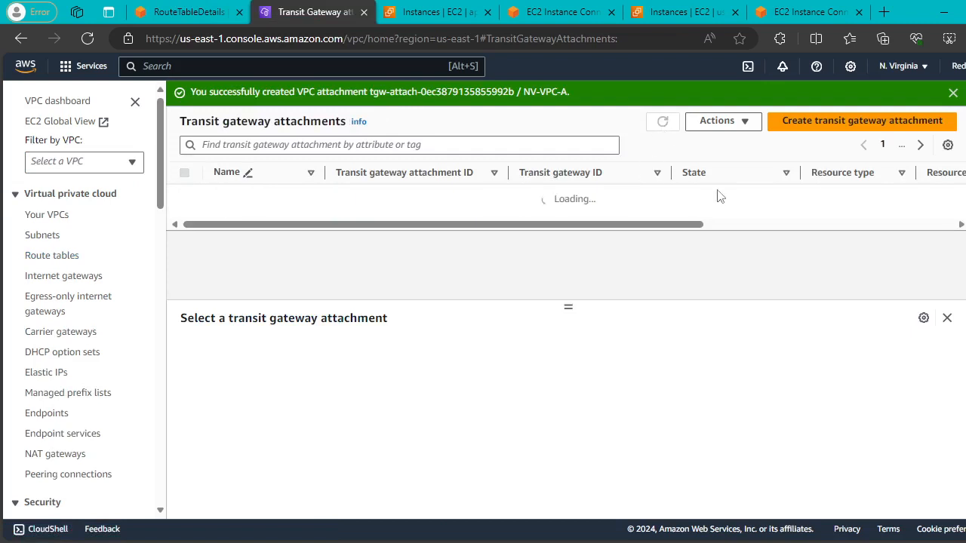
left_click(660, 122)
double_click(663, 123)
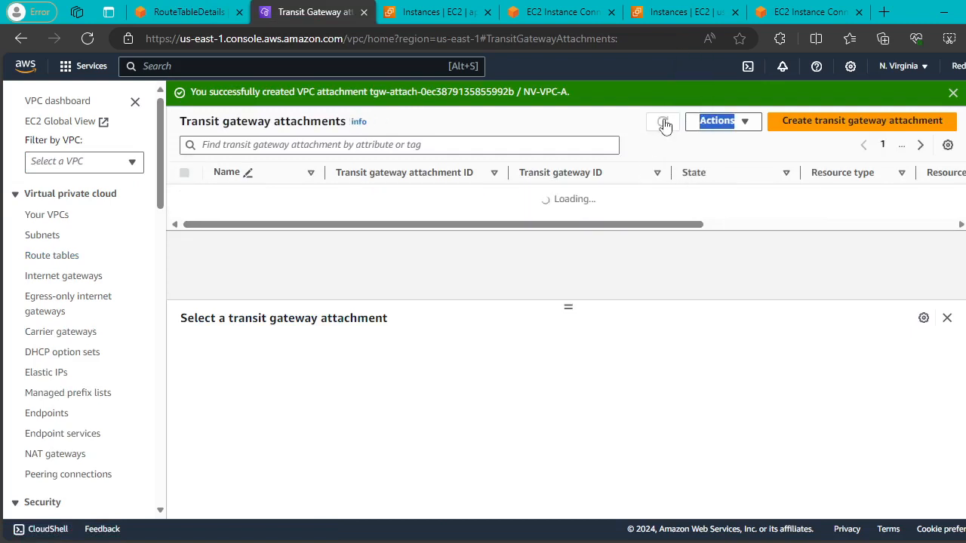
left_click(663, 123)
left_click(952, 92)
left_click(663, 97)
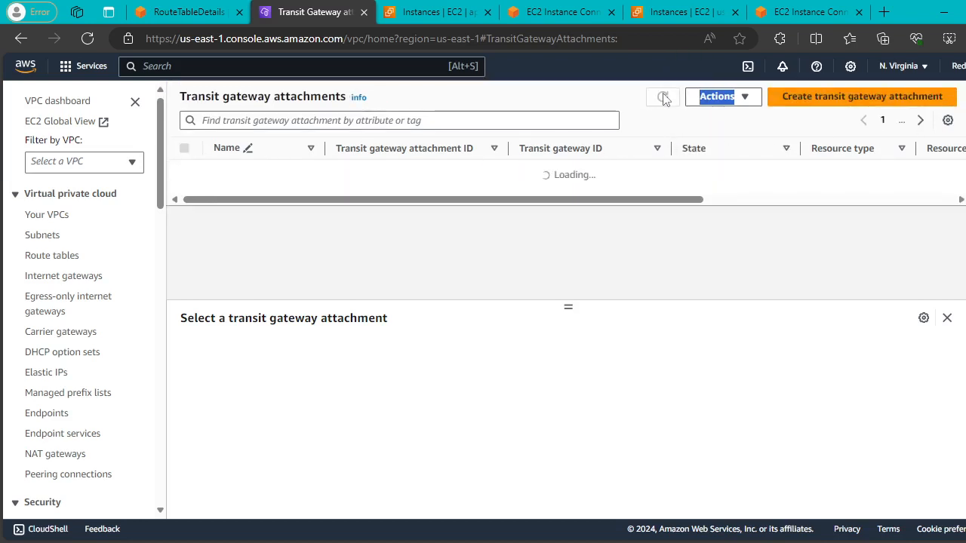
left_click(663, 97)
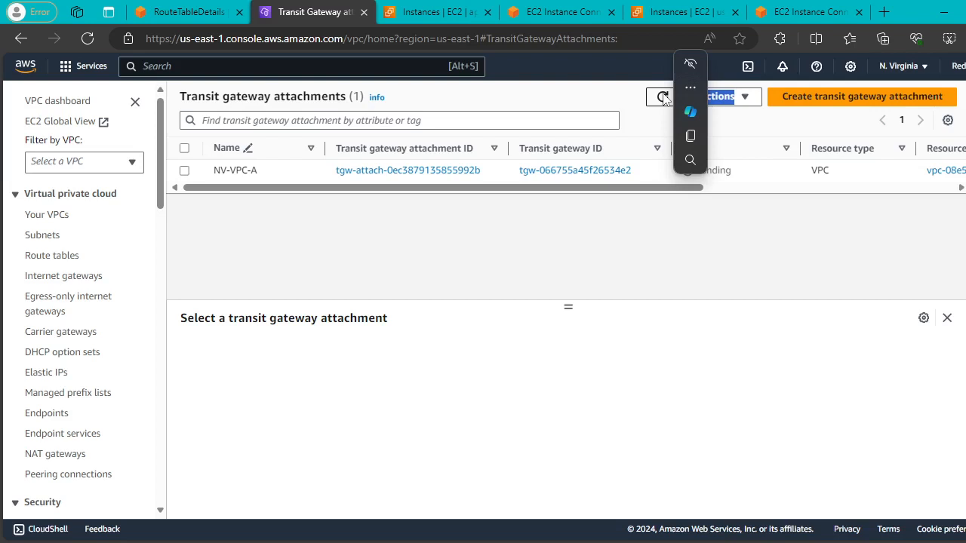
left_click(663, 97)
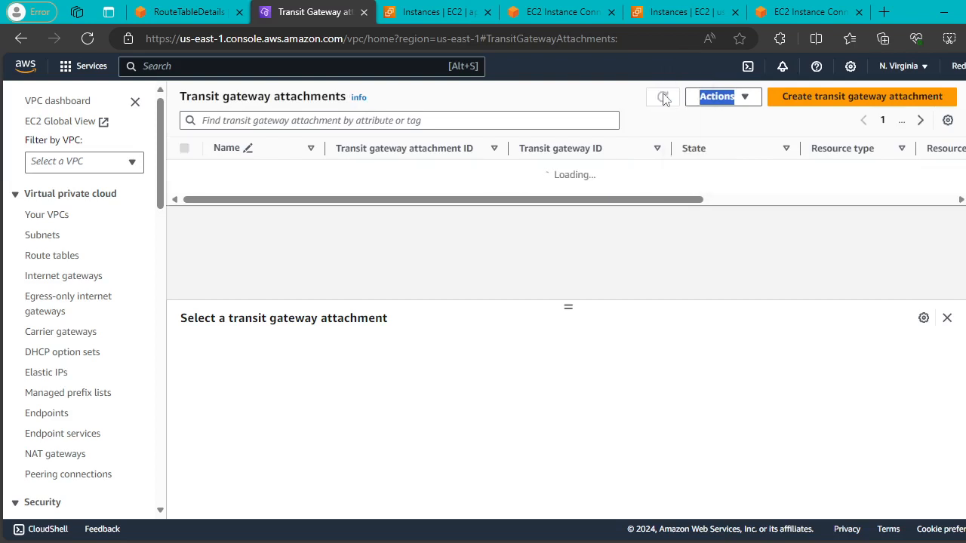
left_click(662, 98)
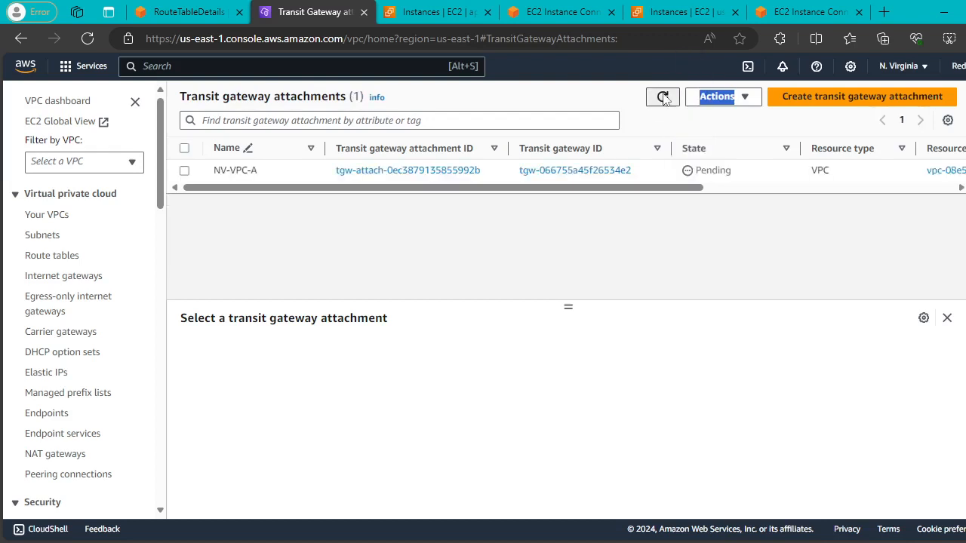
left_click(662, 97)
scroll(693, 202, "right", 3)
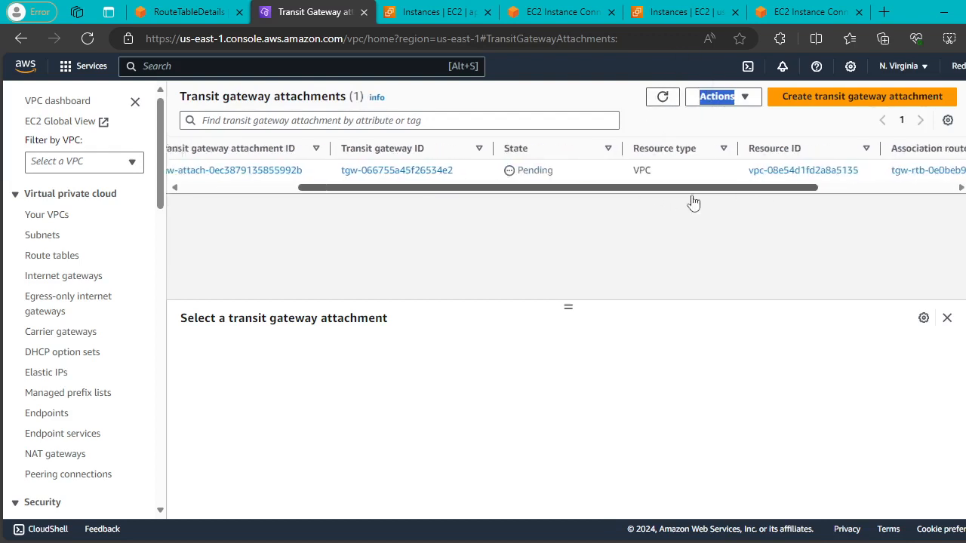
scroll(693, 202, "left", 3)
left_click(662, 97)
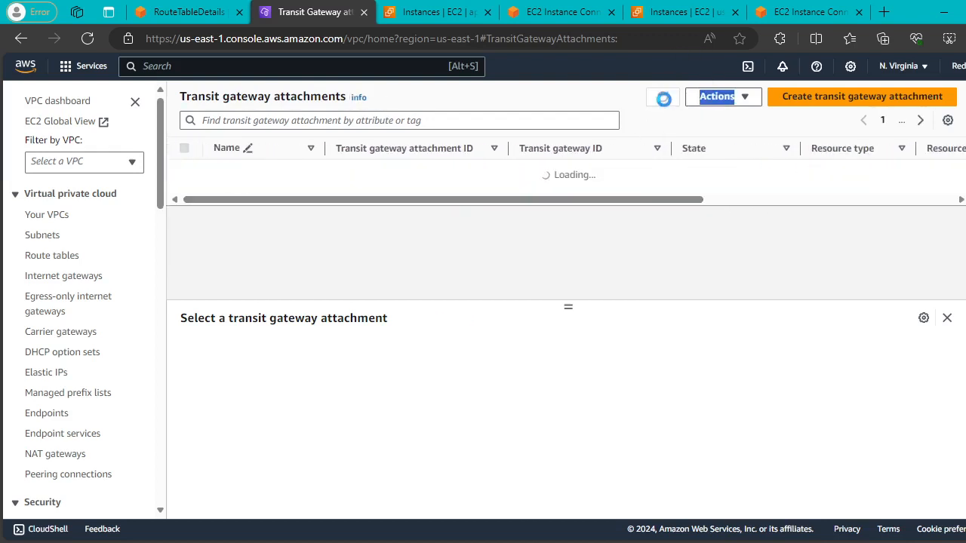
left_click(663, 98)
Go to the N. Virginia VPC route tables list.
scroll(69, 261, "down", 6)
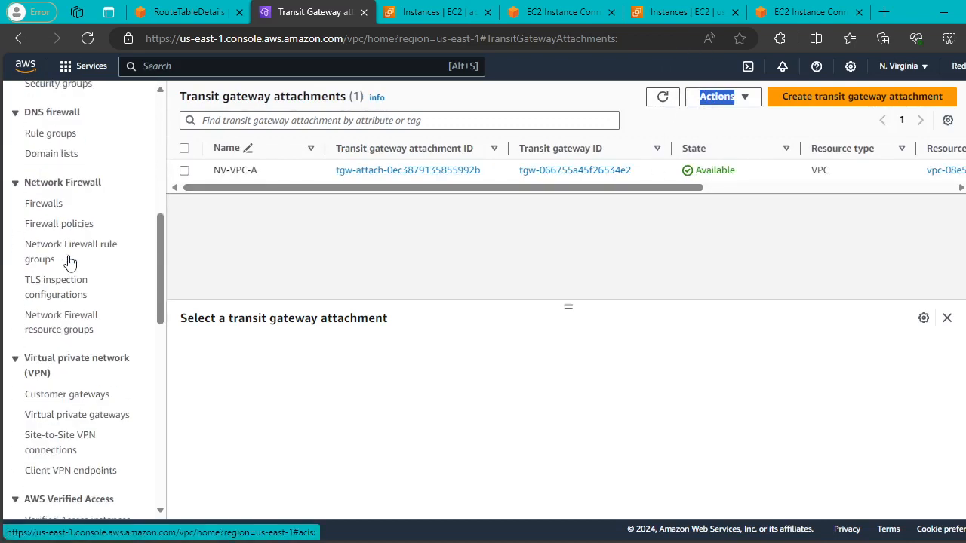
scroll(69, 261, "down", 7)
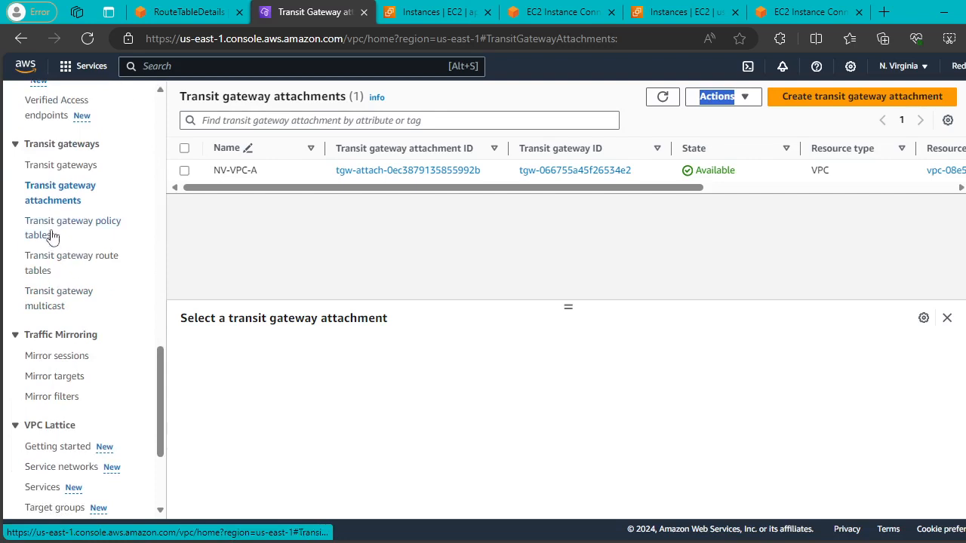
scroll(61, 185, "up", 15)
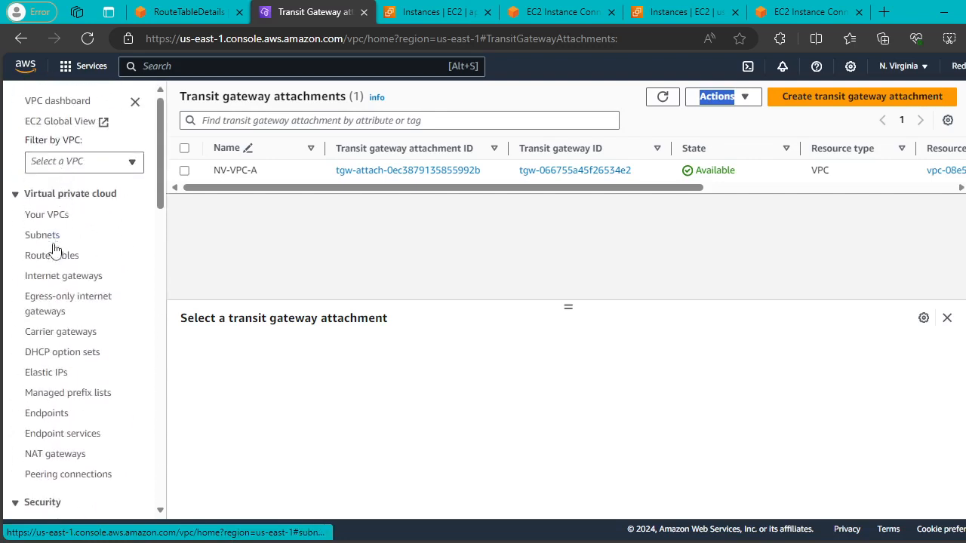
left_click(43, 256)
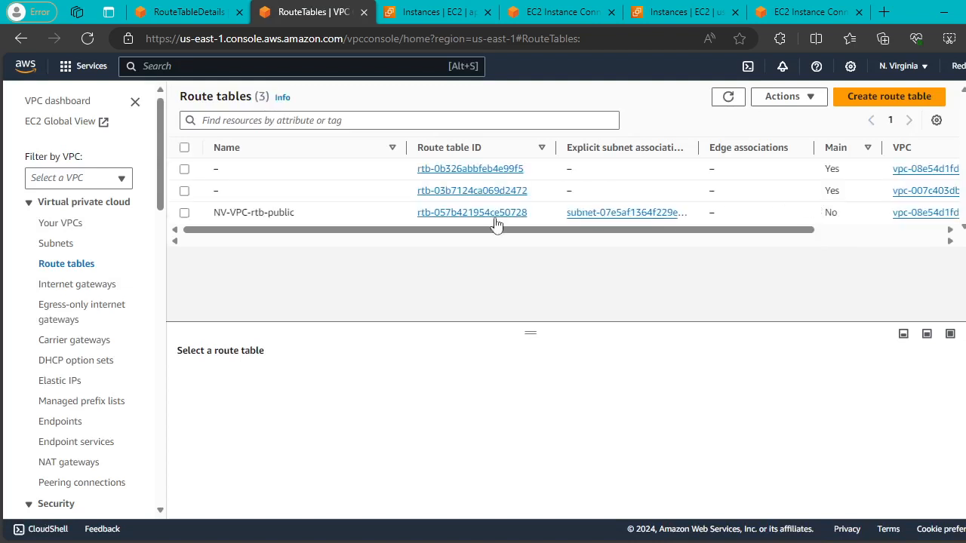
Edit NV-VPC-rtb-public's routes and add a route with destination 10.10.0.0/16.
left_click(185, 213)
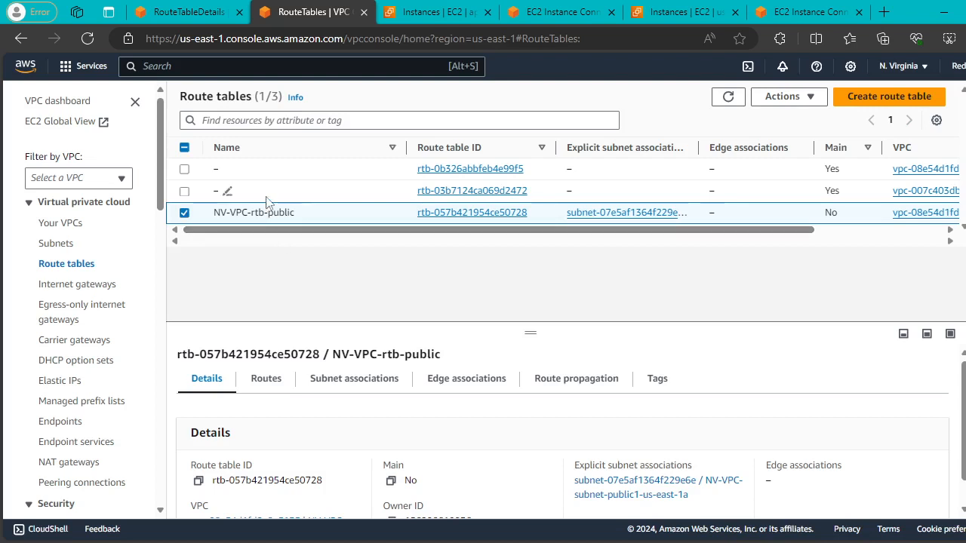
left_click(273, 387)
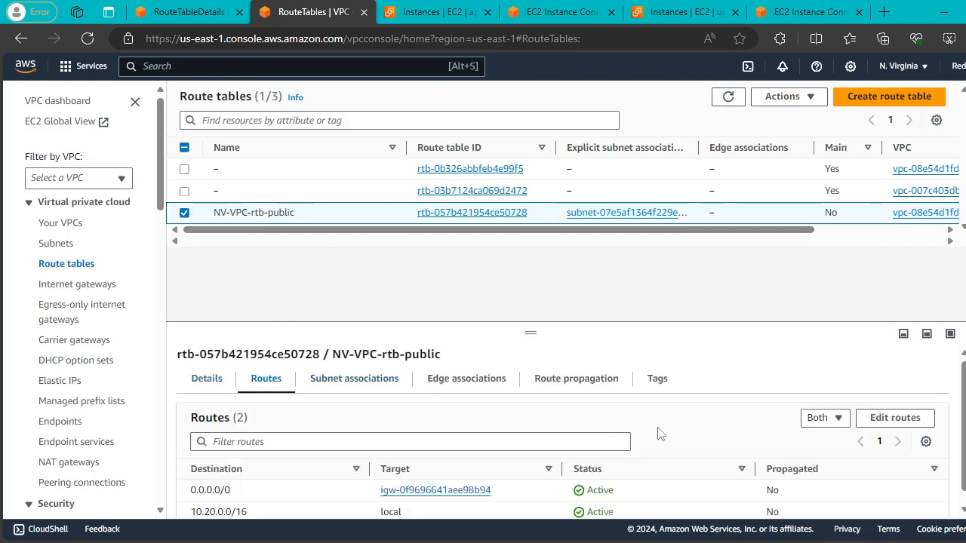
left_click(892, 417)
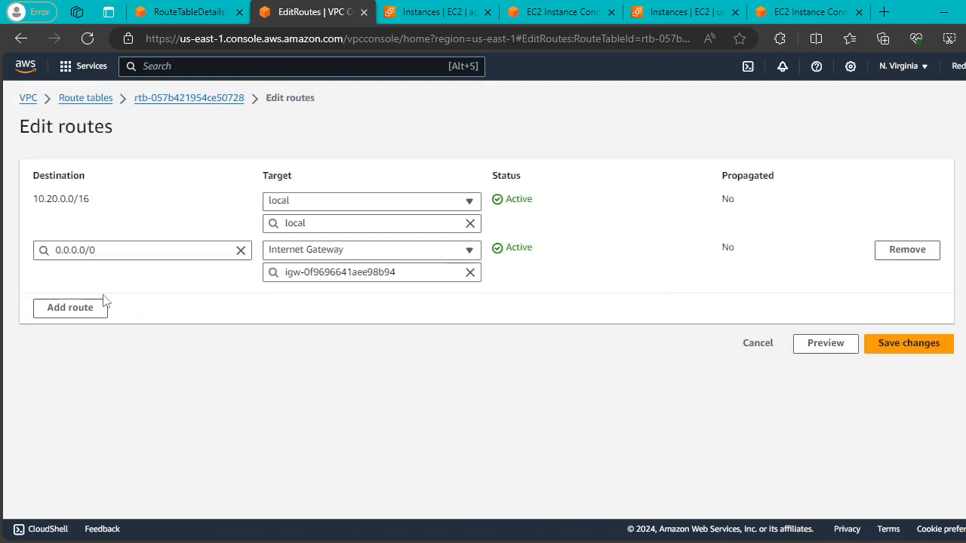
left_click(105, 305)
left_click(152, 296)
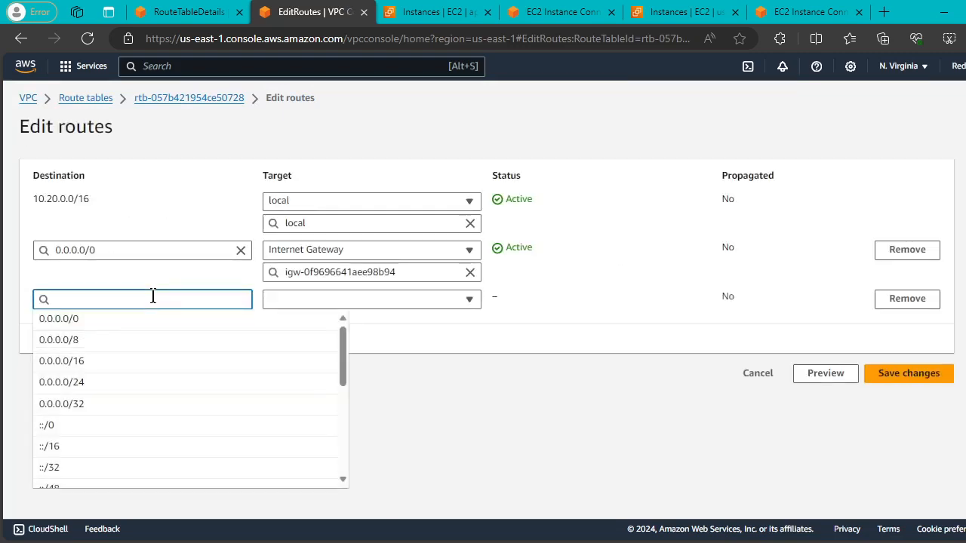
type("10.10.0.")
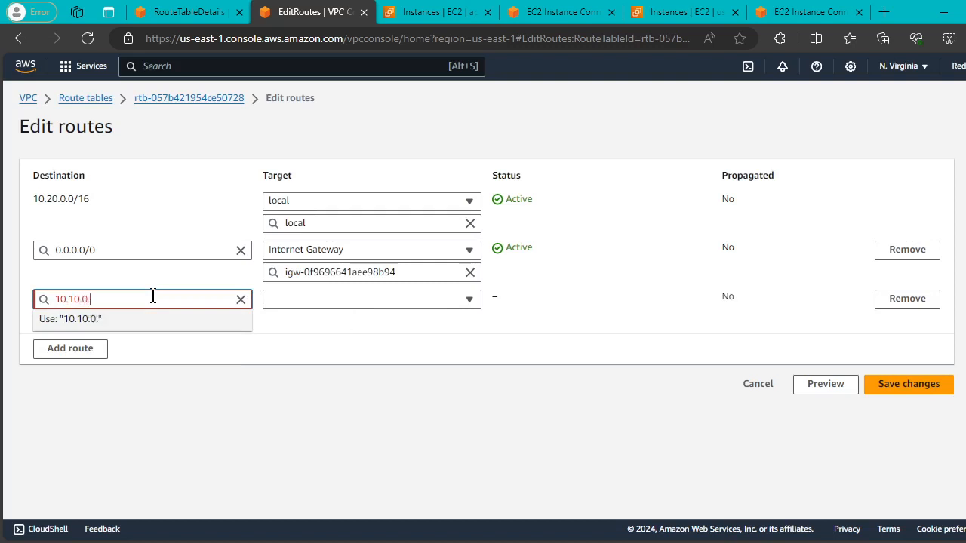
type("0/16")
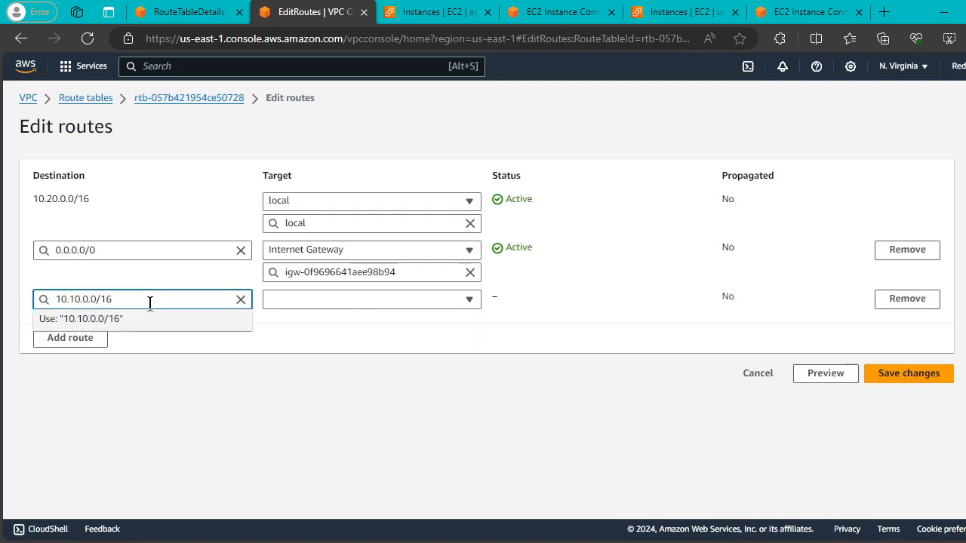
left_click(153, 323)
Target the new route at Transit Gateway tgw-066755a45f26534e2 and save it.
left_click(444, 301)
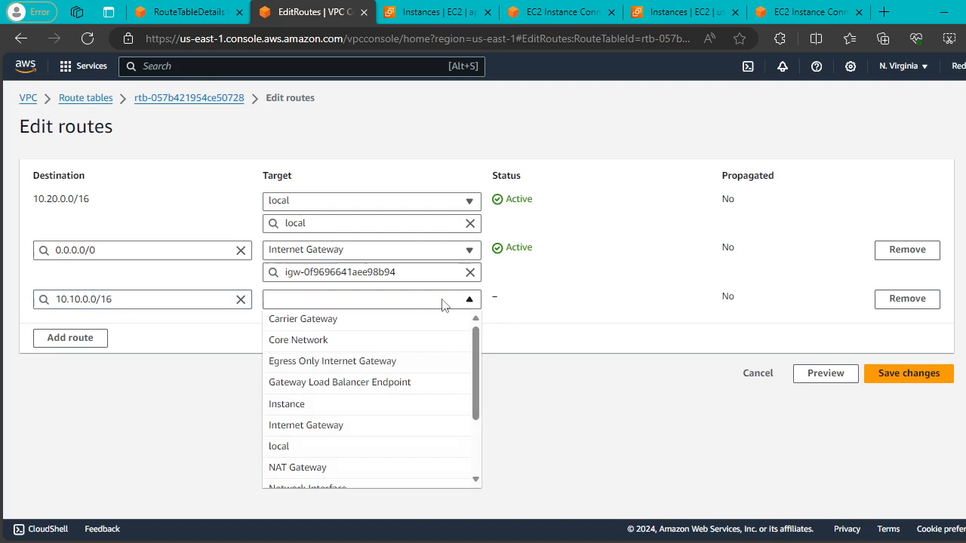
scroll(381, 453, "down", 2)
scroll(377, 433, "down", 1)
left_click(378, 453)
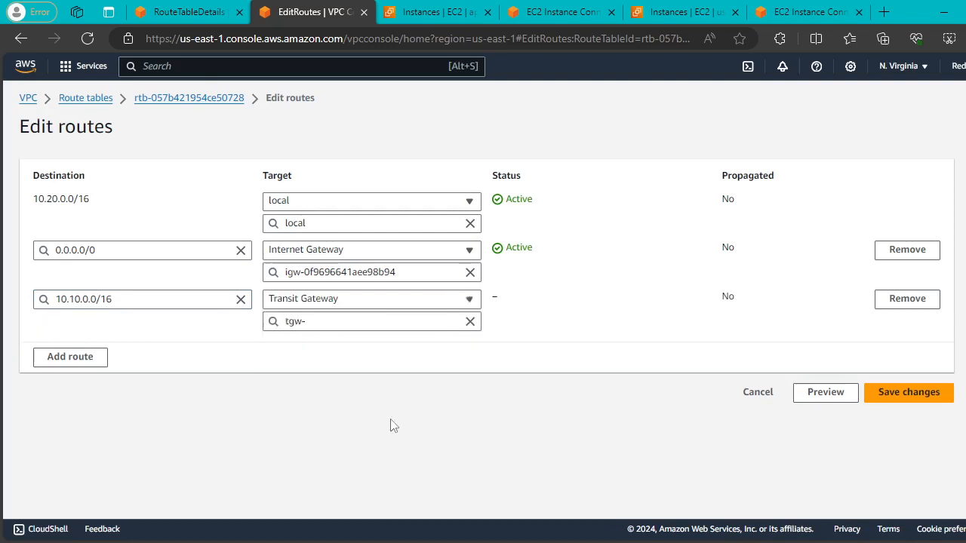
left_click(357, 321)
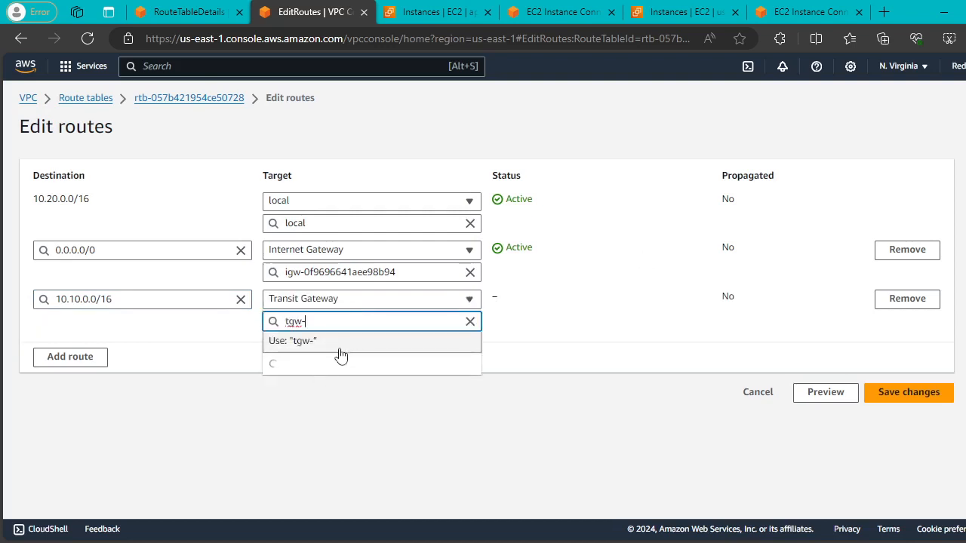
left_click(328, 349)
left_click(333, 323)
left_click(338, 360)
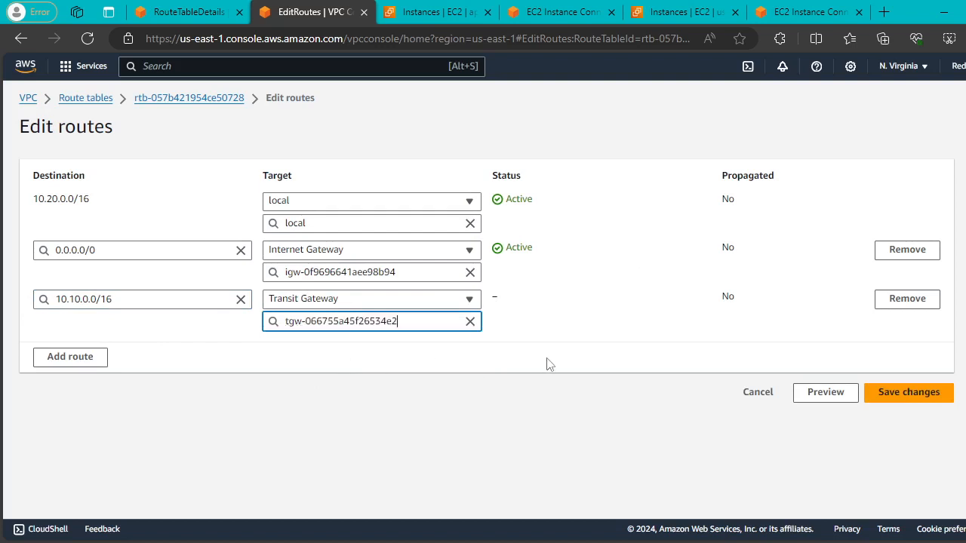
left_click(934, 394)
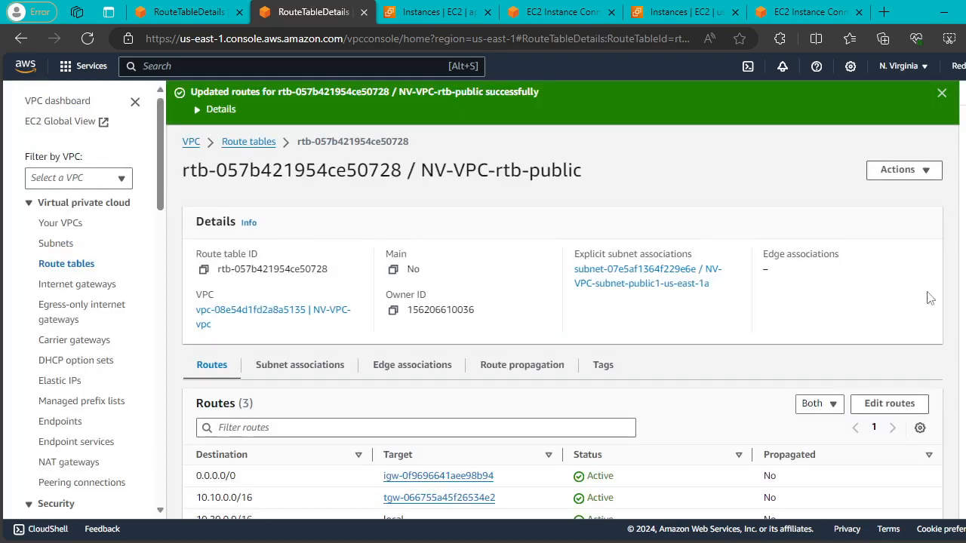
scroll(592, 246, "down", 1)
scroll(592, 246, "up", 1)
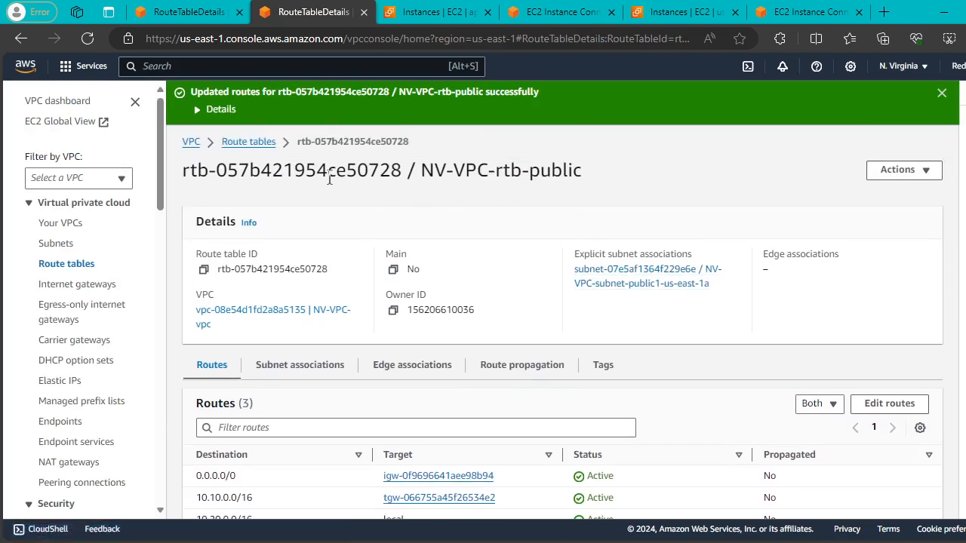
Check the Mumbai ping, then open Mumbai's transit gateway route tables showing tgw-rtb-0b94d424faea476a6.
left_click(542, 14)
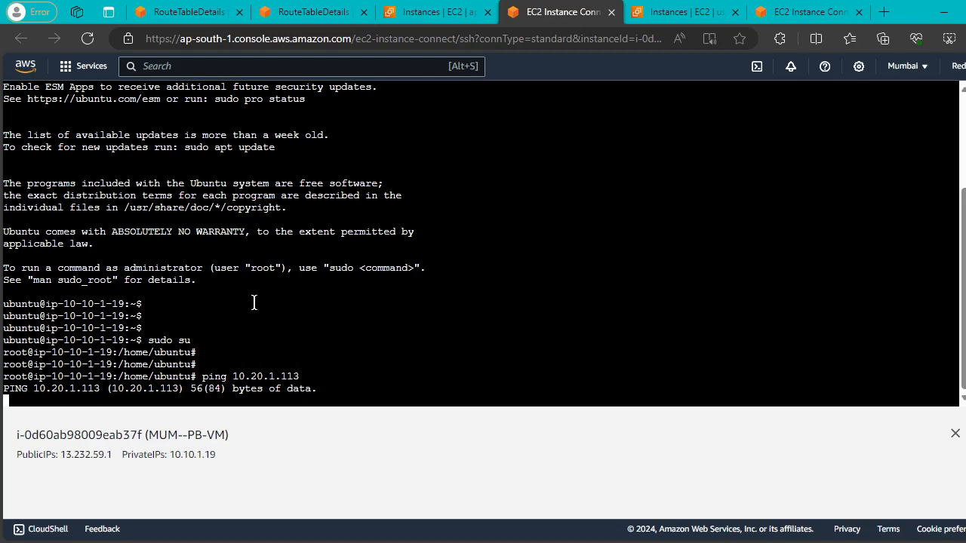
left_click(173, 12)
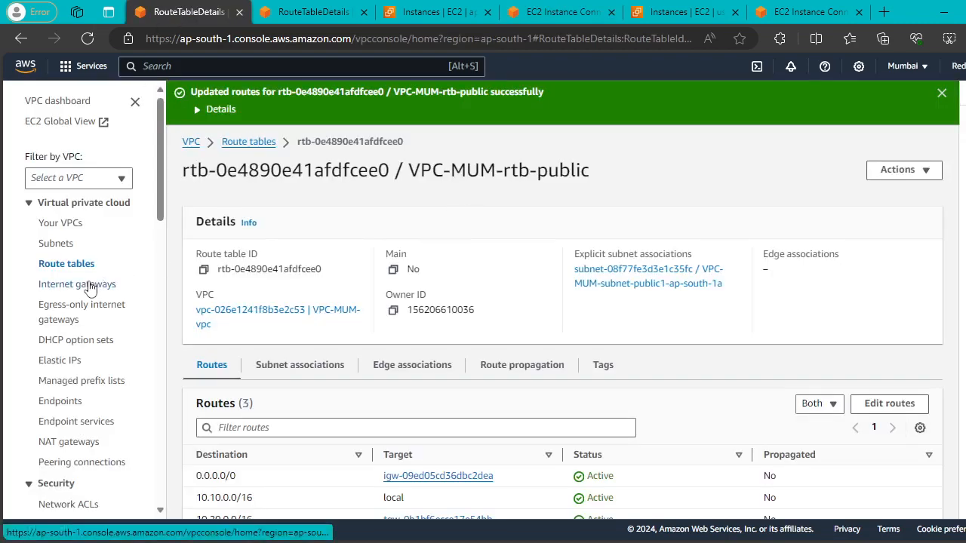
scroll(91, 289, "down", 8)
scroll(93, 291, "down", 4)
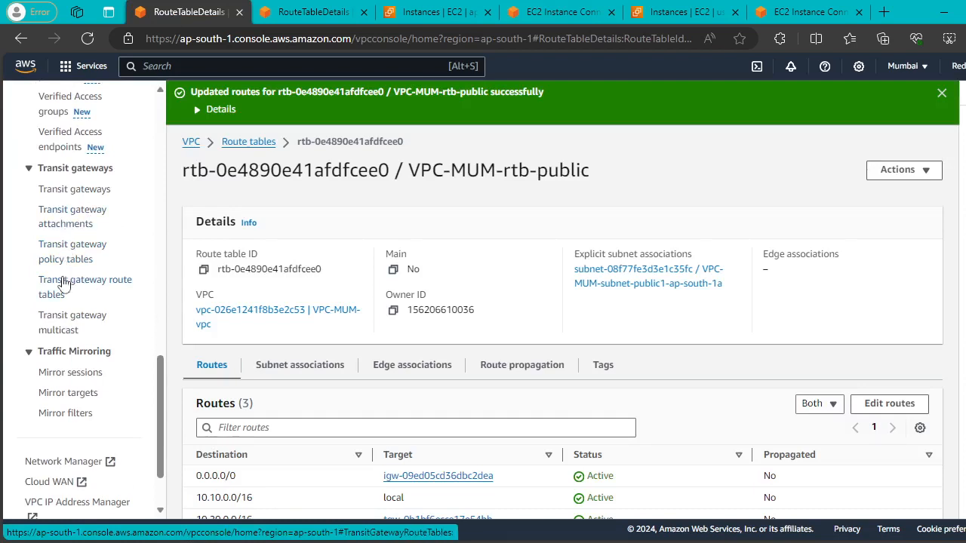
left_click(99, 277)
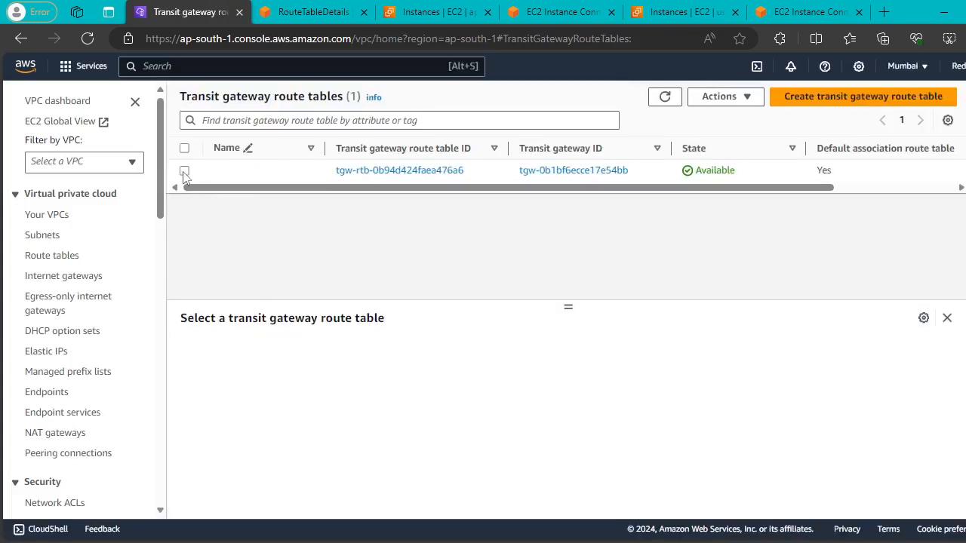
In tgw-rtb-0b94d424faea476a6, create static route 10.20.0.0/16 via attachment tgw-attach-0e6dbe164d236bea7.
left_click(184, 171)
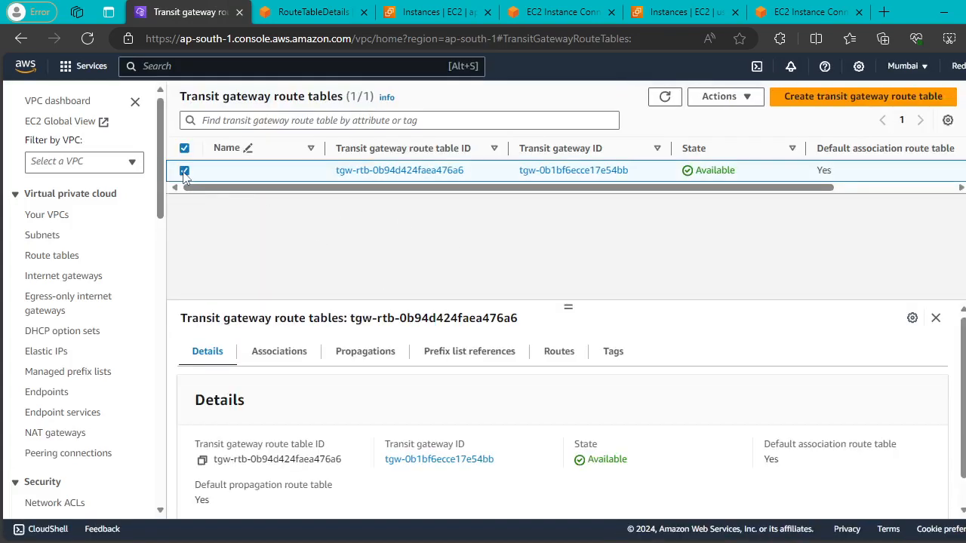
left_click(560, 356)
scroll(859, 441, "down", 1)
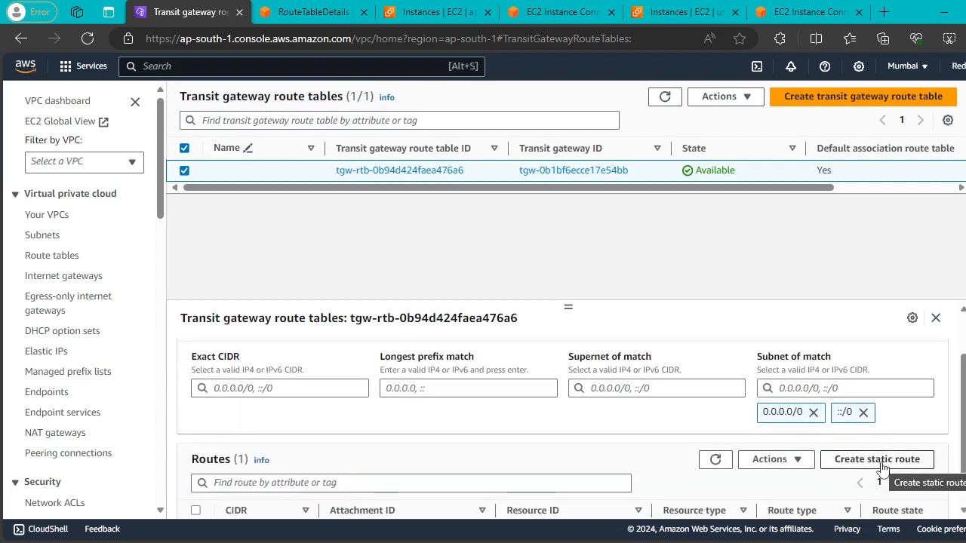
scroll(881, 469, "down", 1)
left_click(878, 416)
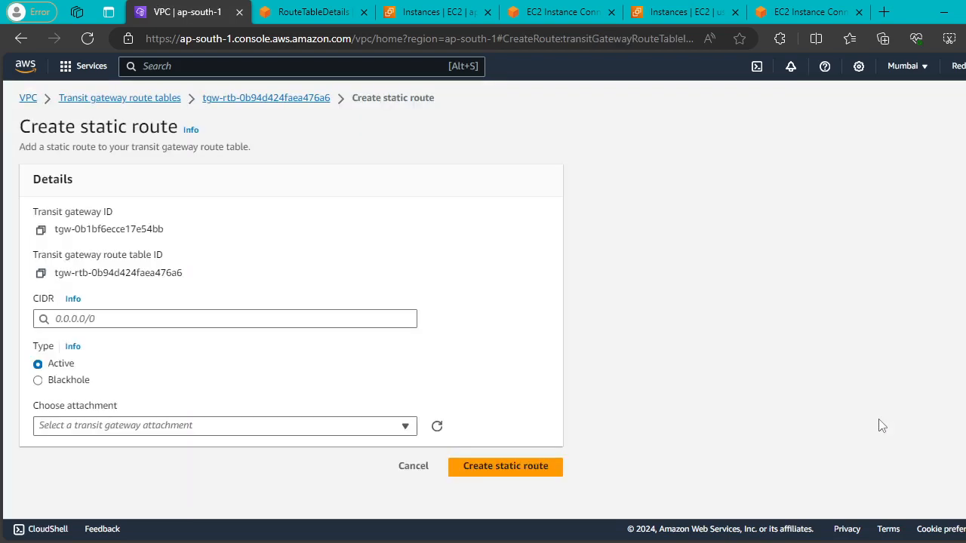
left_click(120, 317)
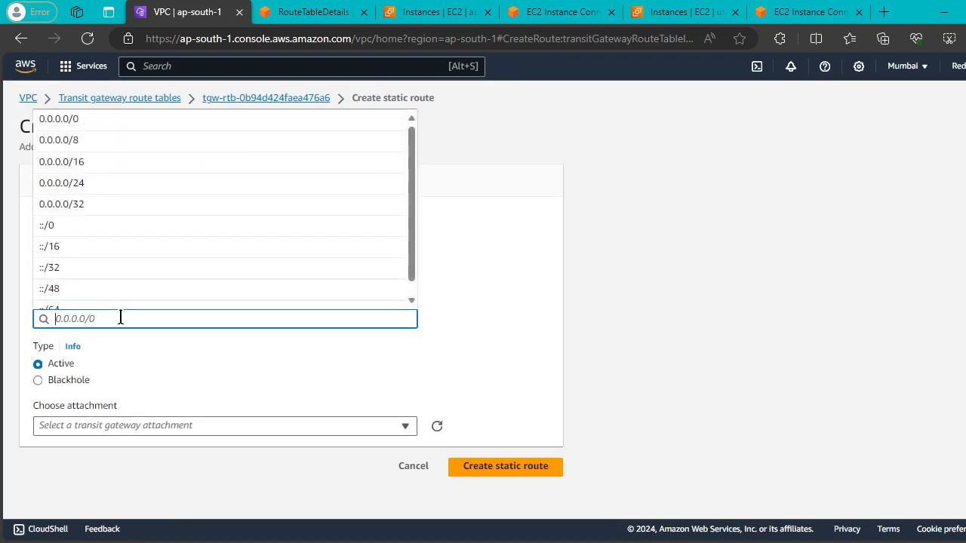
type("10.")
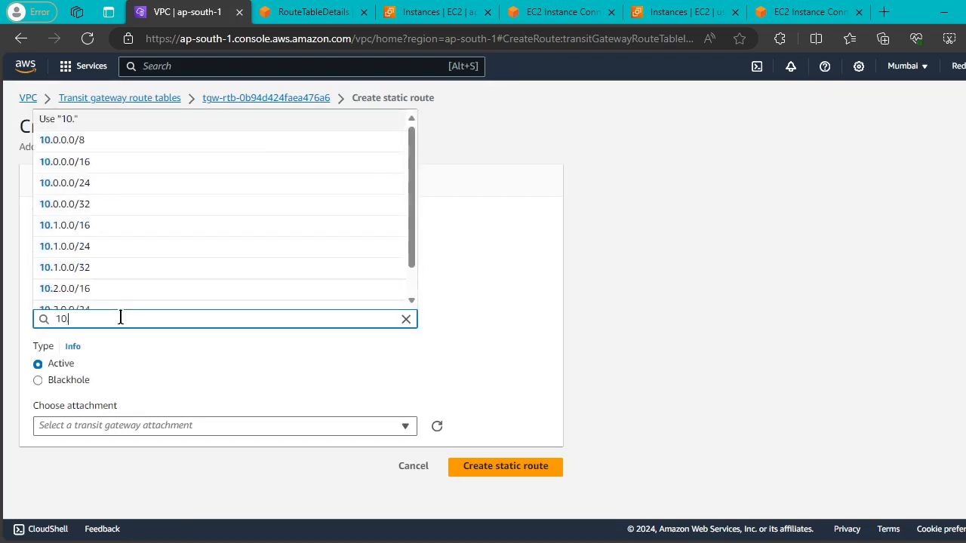
type("20.0.0/16")
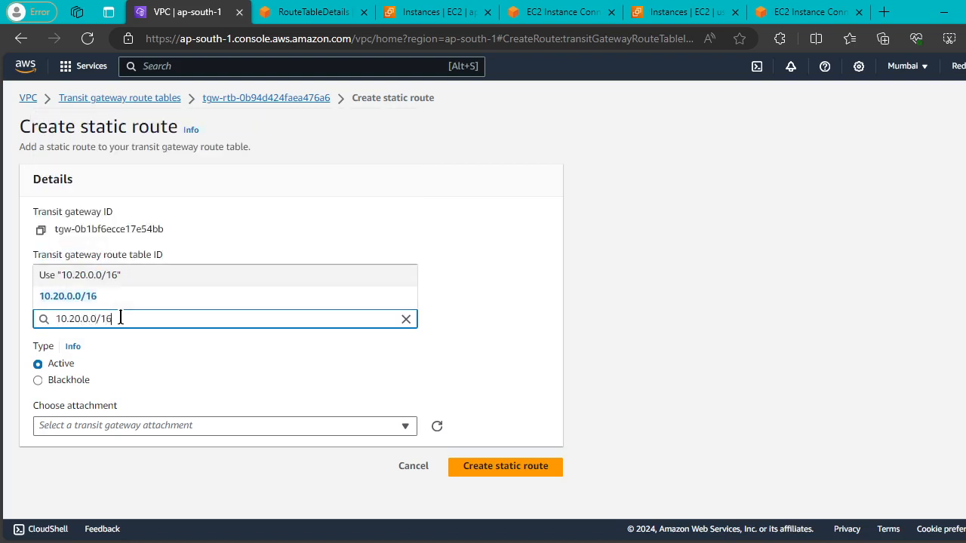
left_click(106, 302)
left_click(404, 426)
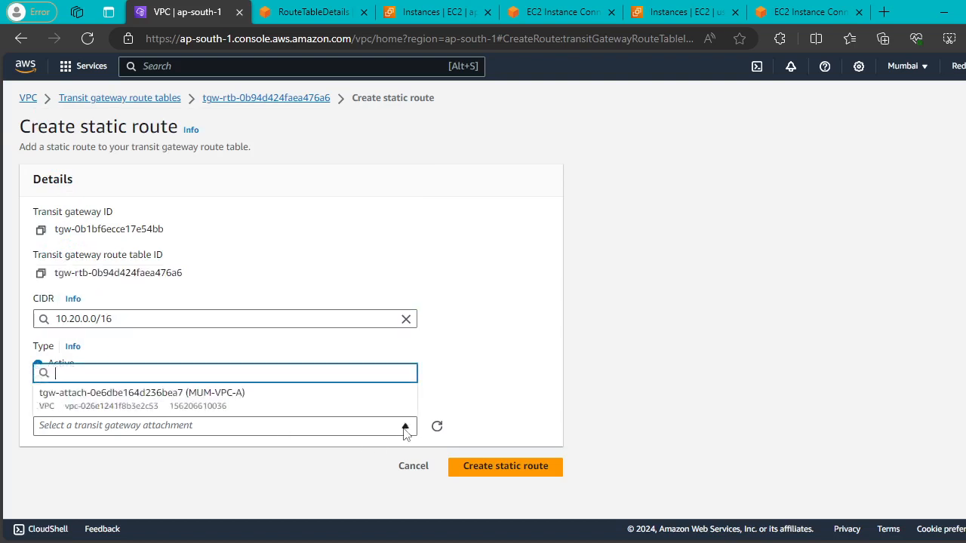
left_click(265, 402)
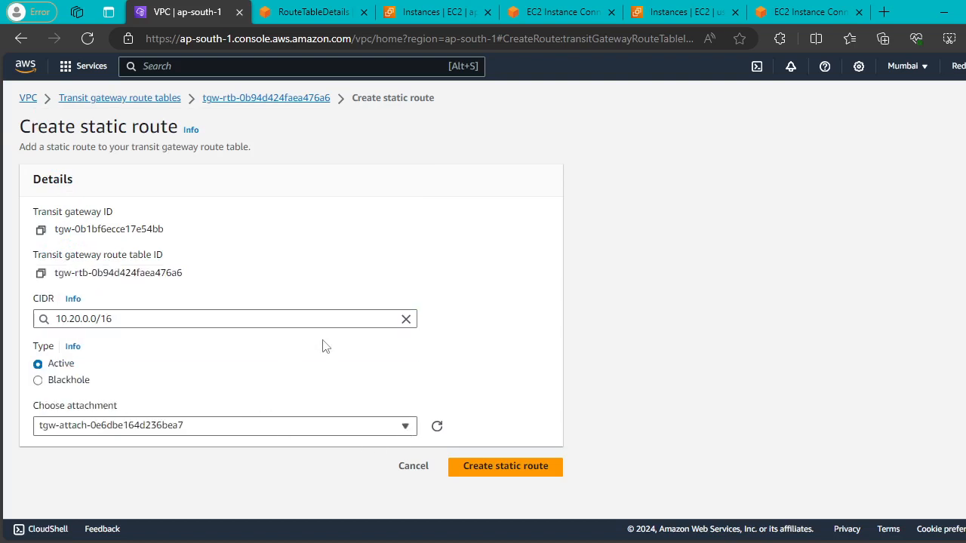
left_click(507, 466)
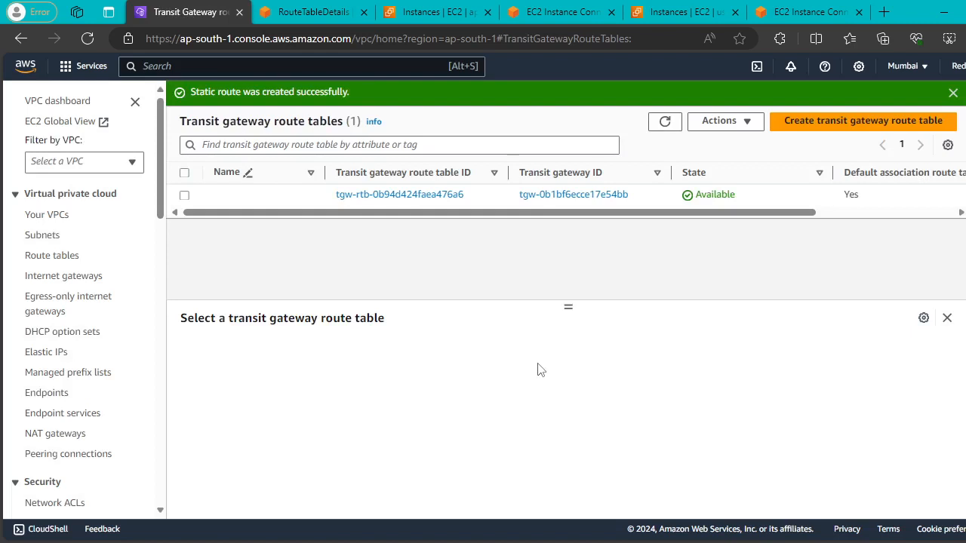
Open the N. Virginia transit gateway route table and show its routes.
left_click(309, 19)
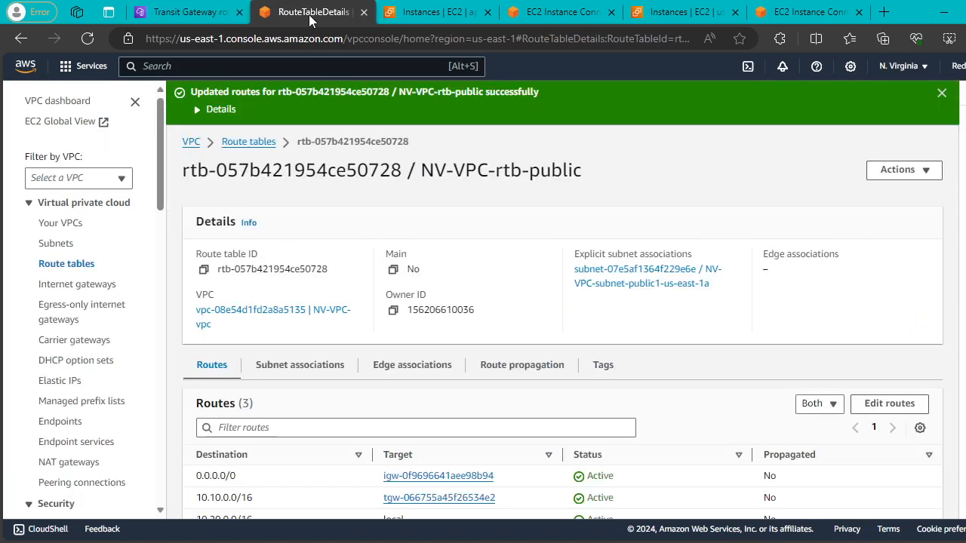
scroll(85, 281, "down", 10)
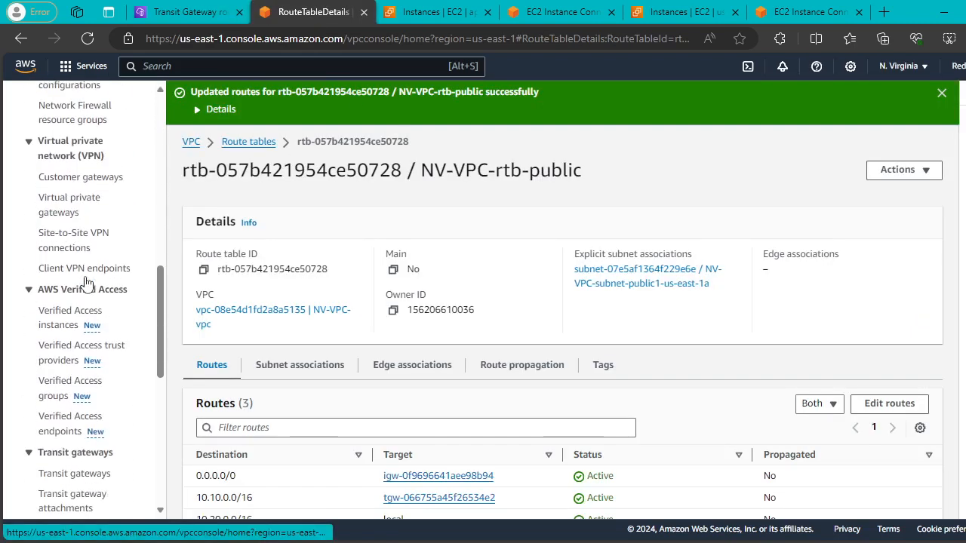
scroll(85, 286, "down", 6)
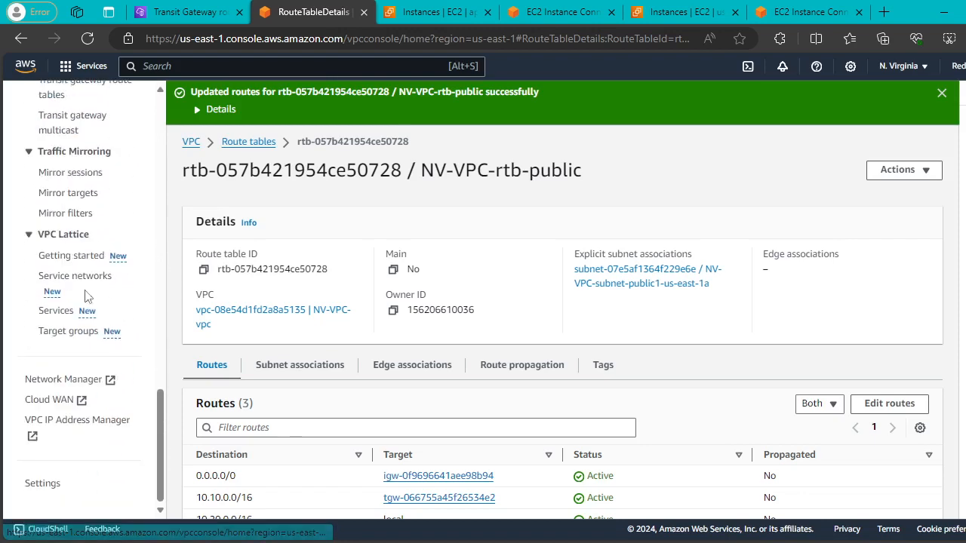
scroll(85, 296, "up", 3)
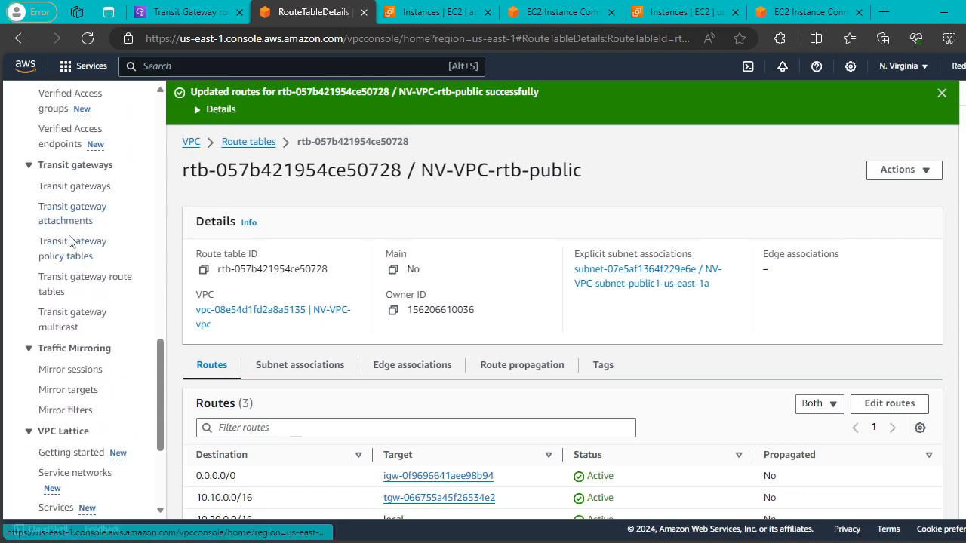
left_click(60, 281)
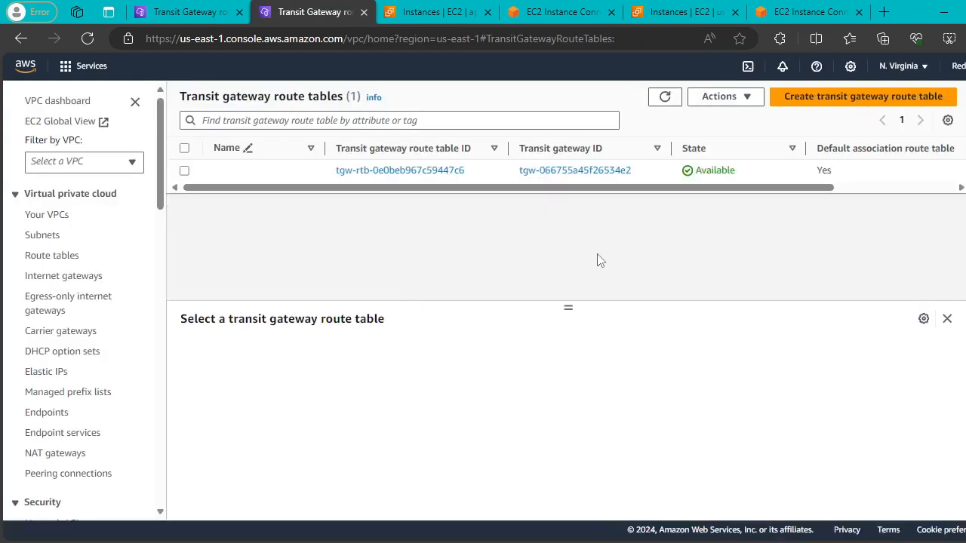
left_click(184, 170)
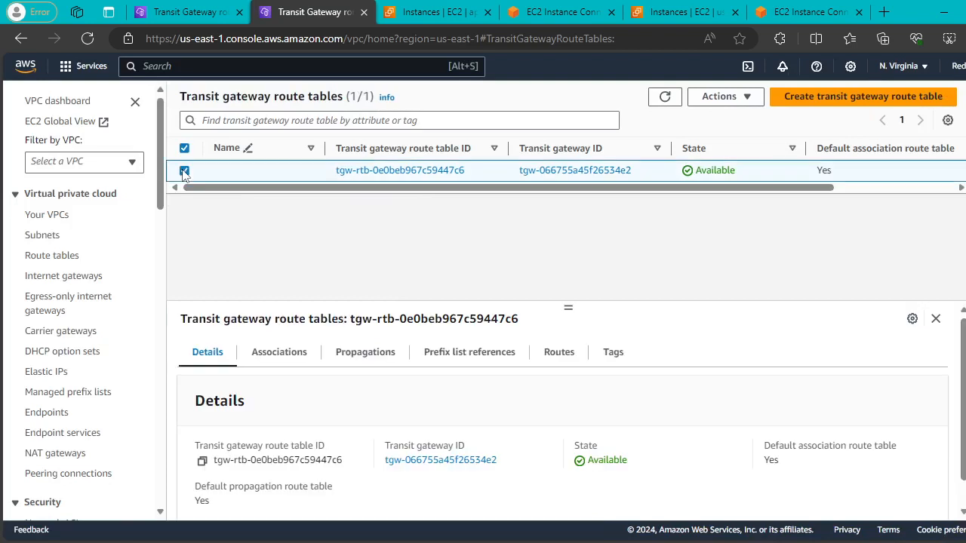
left_click(556, 353)
Create static route 10.10.0.0/16 through the NV-VPC-A attachment and refresh the list.
scroll(877, 427, "down", 2)
left_click(879, 429)
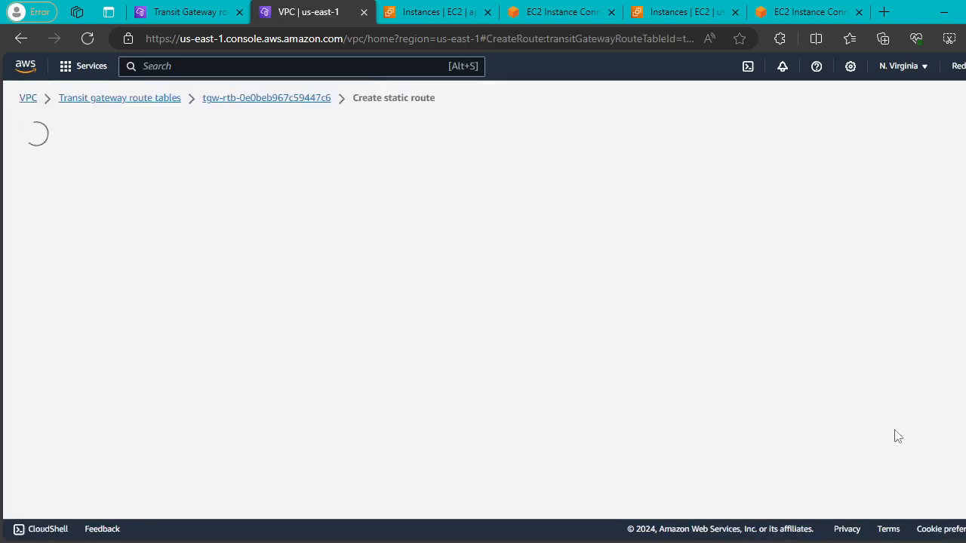
left_click(129, 318)
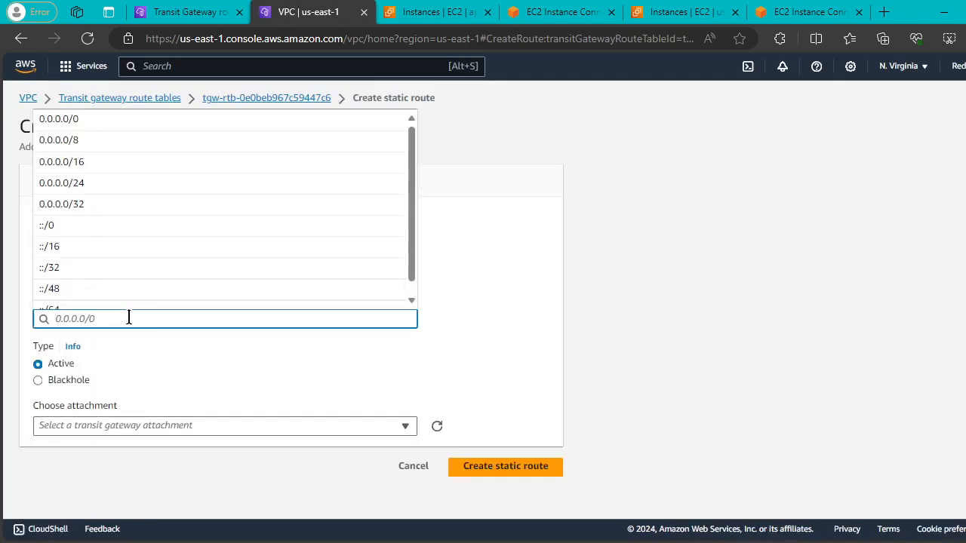
type("10.10")
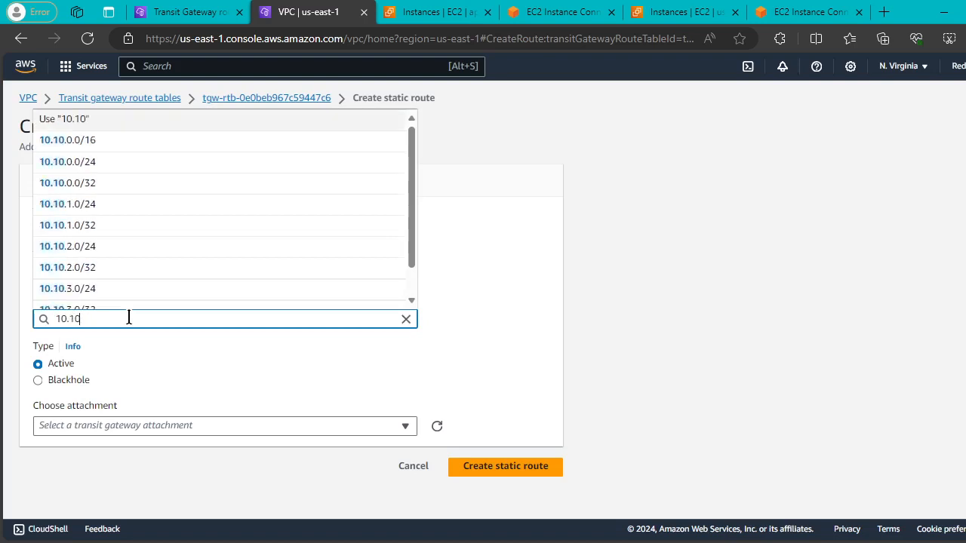
type(".0.0")
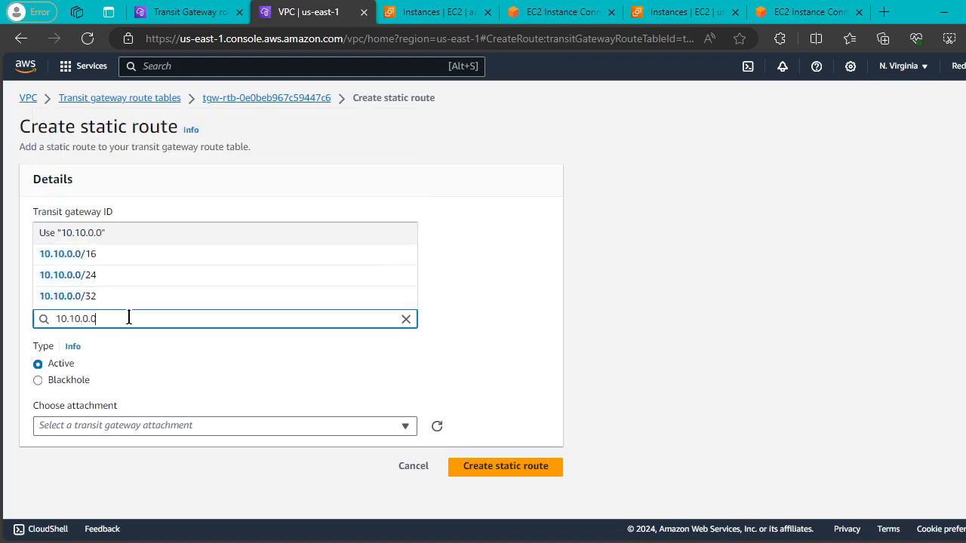
type("/16")
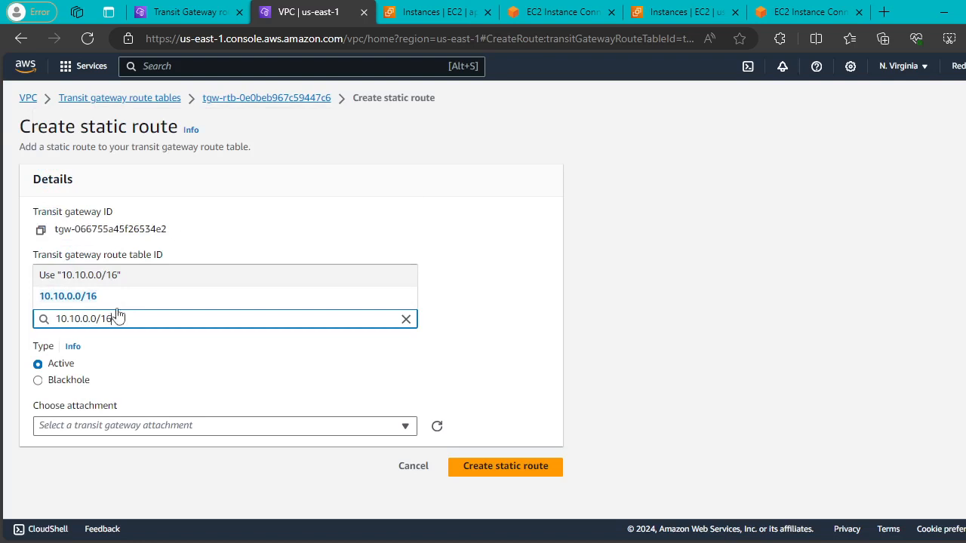
left_click(106, 301)
left_click(382, 427)
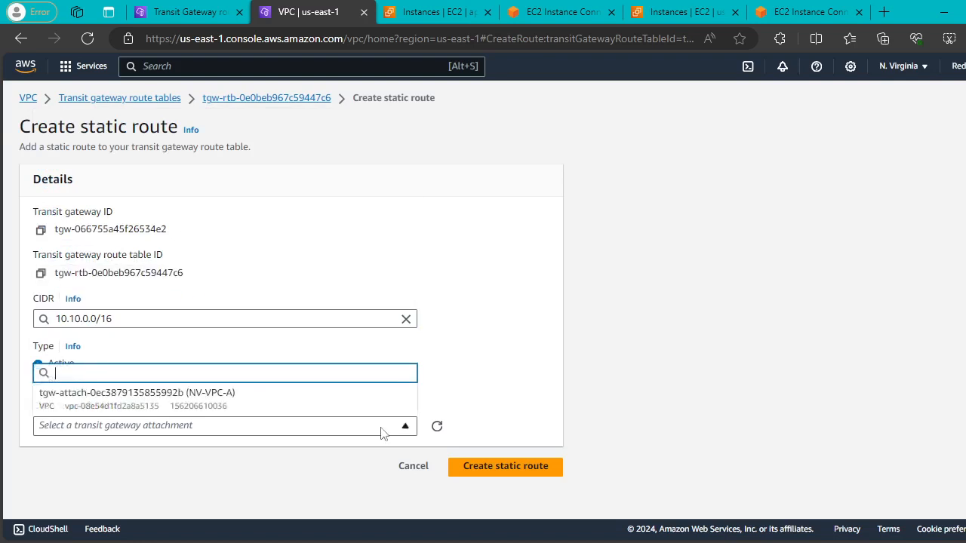
left_click(179, 399)
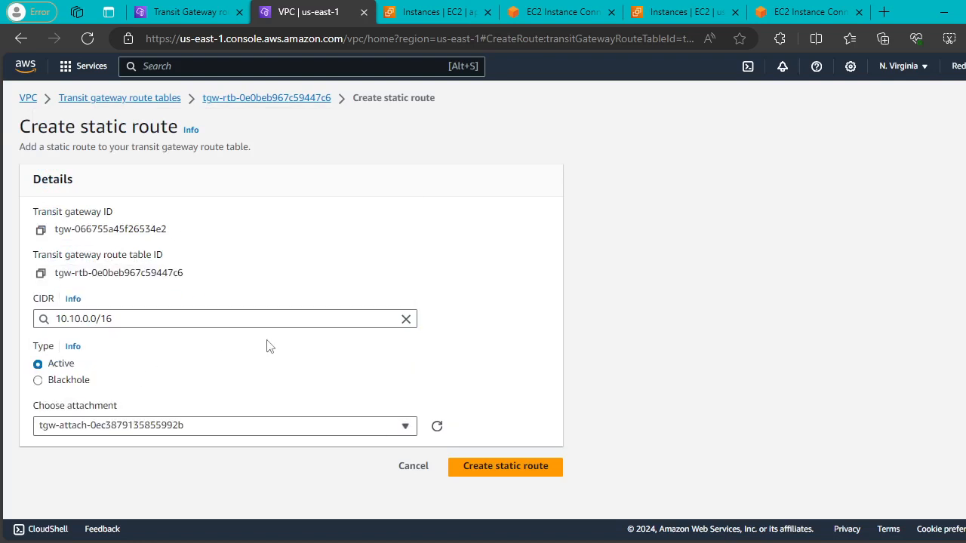
left_click(528, 466)
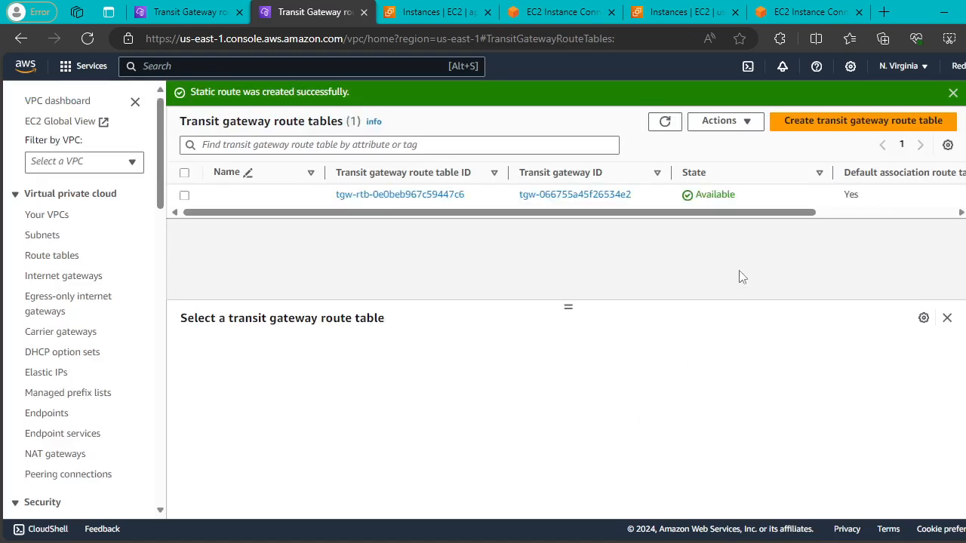
left_click(667, 122)
In the Mumbai EC2 Instance Connect terminal, stop the ping and rerun ping 10.20.1.113.
left_click(451, 11)
left_click(546, 13)
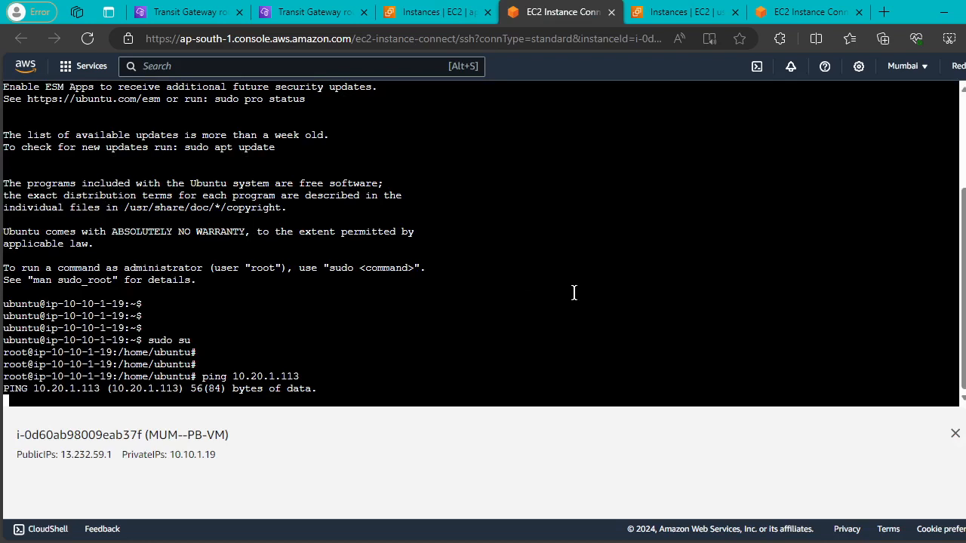
key("ctrl+c")
key("Up")
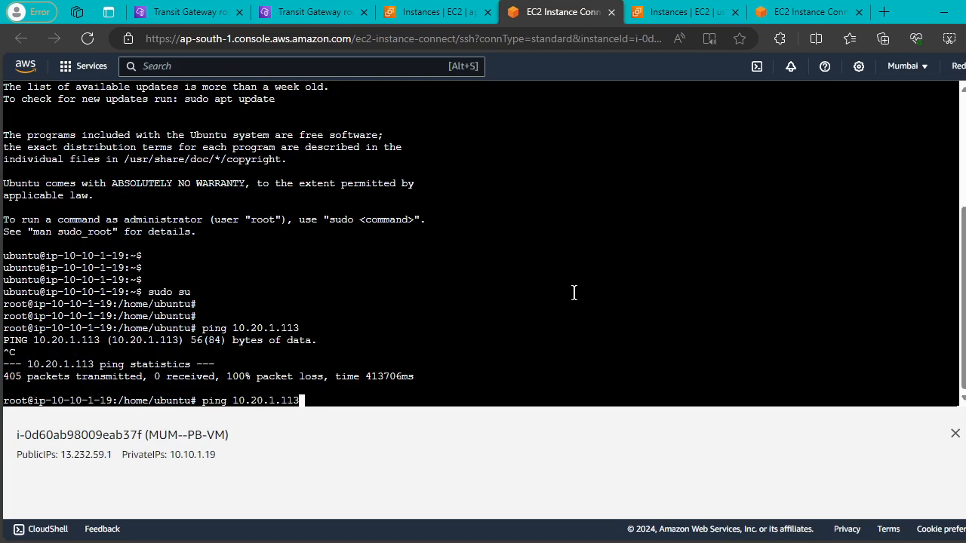
key("Return")
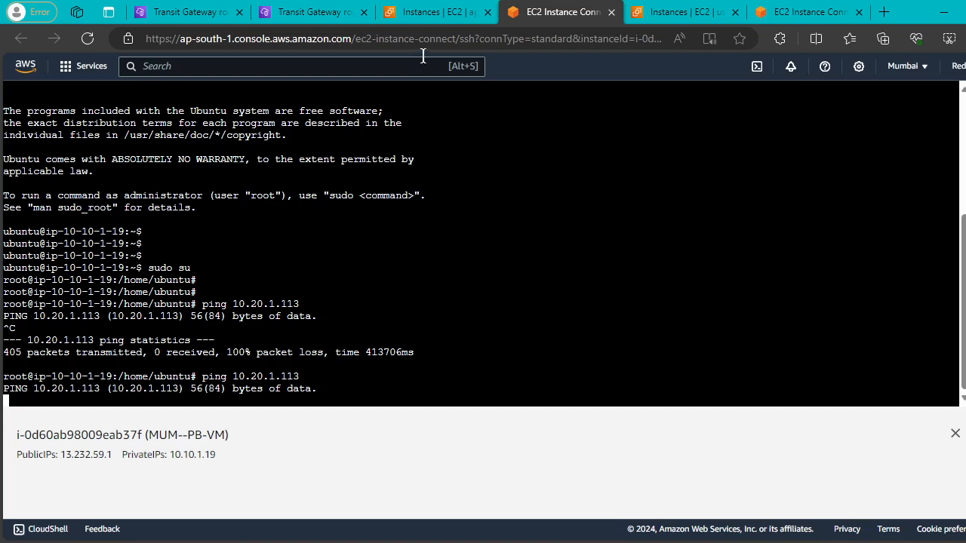
left_click(426, 11)
left_click(313, 9)
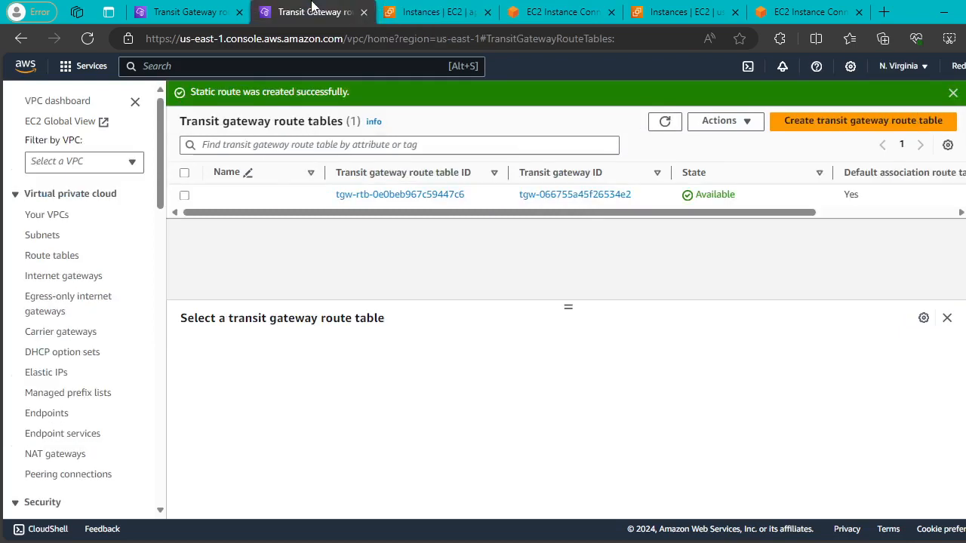
left_click(430, 11)
left_click(545, 9)
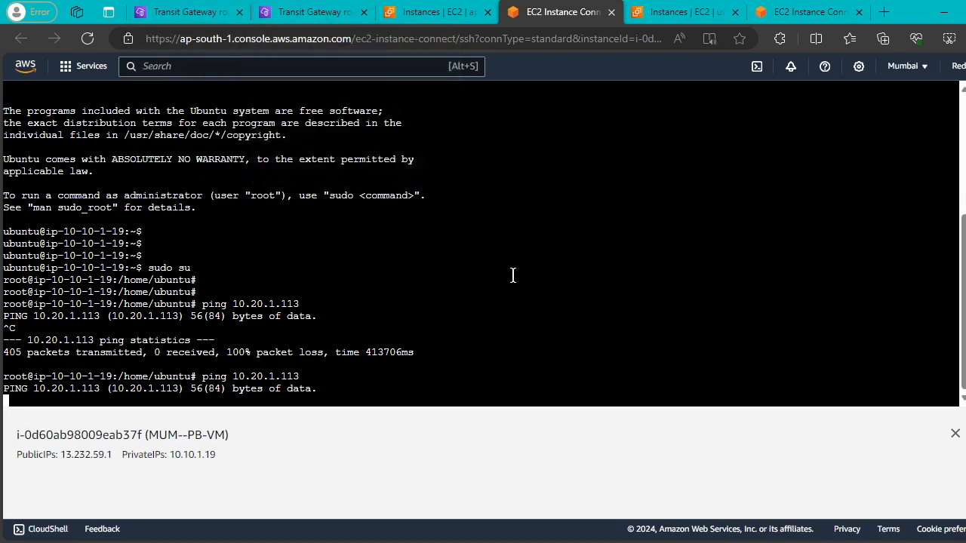
Stop the ping at 191 packets with 100% loss and rerun ping 10.20.1.113.
left_click_drag(309, 376, 199, 367)
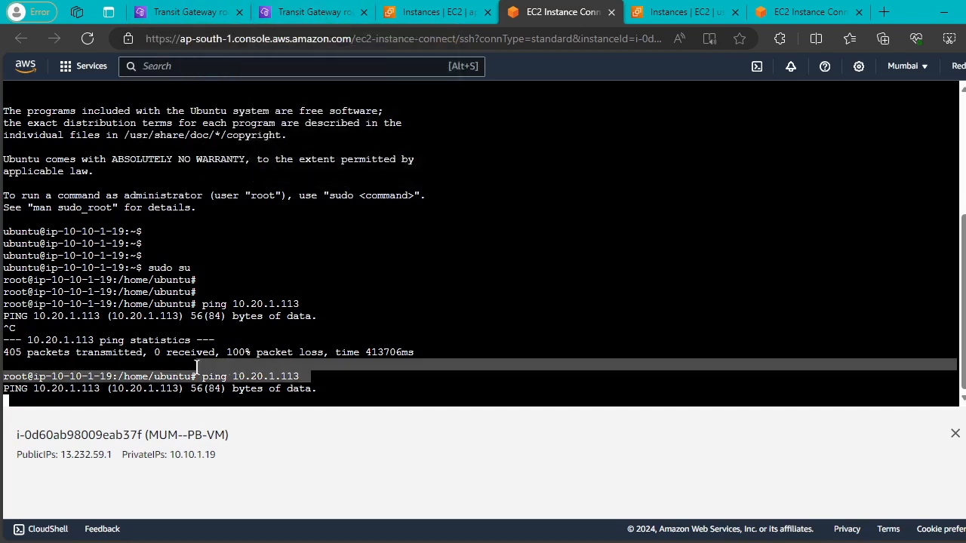
left_click(517, 322)
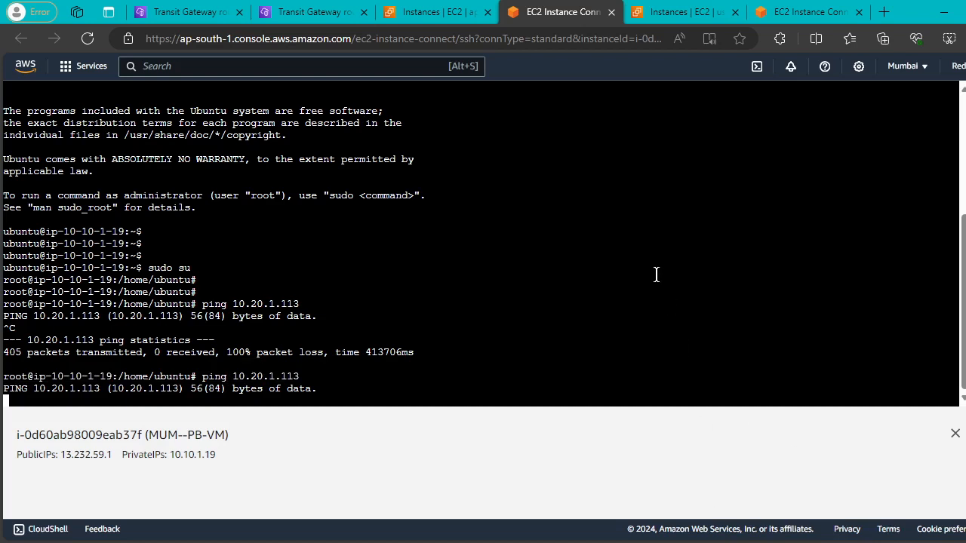
key("ctrl+c")
double_click(558, 313)
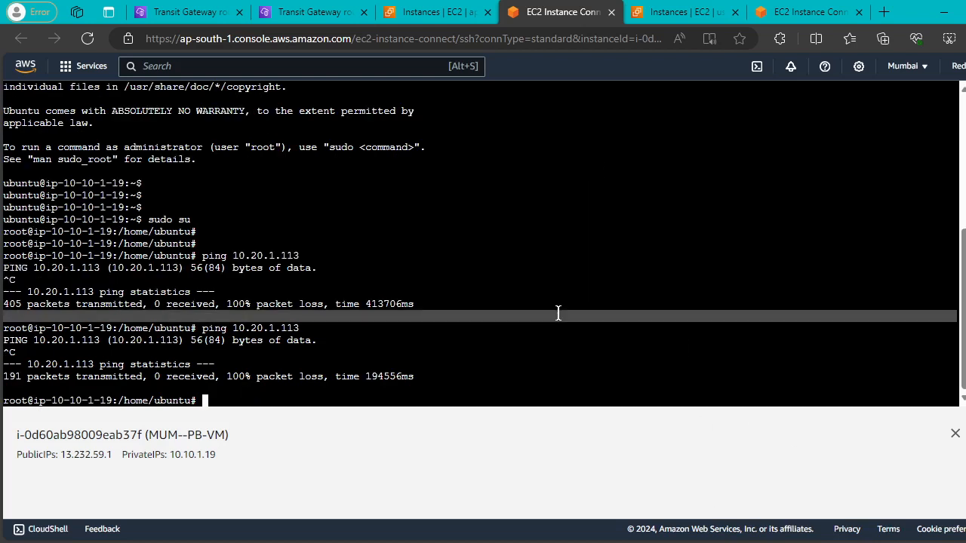
key("Up")
key("Return")
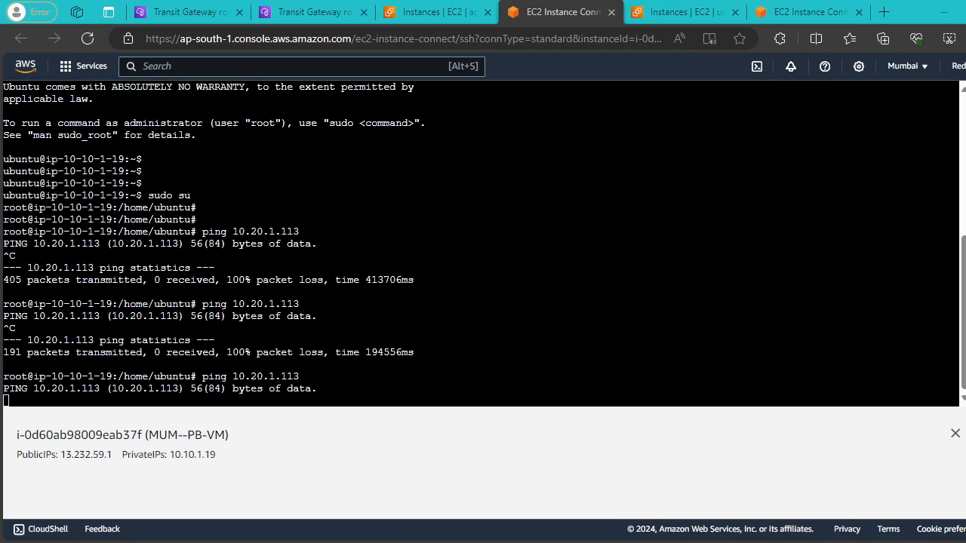
Open Modify transit gateway attachment for MUM-VPC-A and review its ap-south-1a subnet and DNS support.
left_click(200, 12)
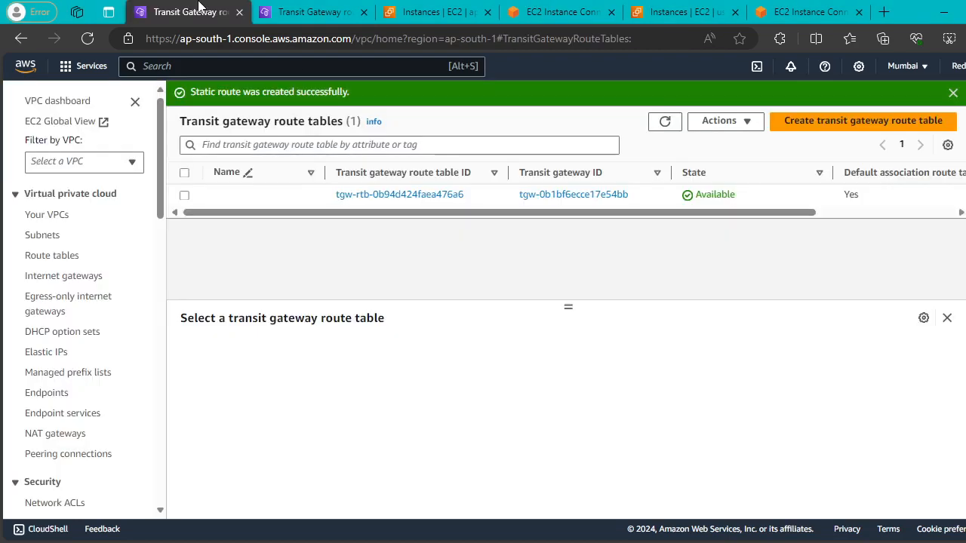
scroll(109, 310, "down", 7)
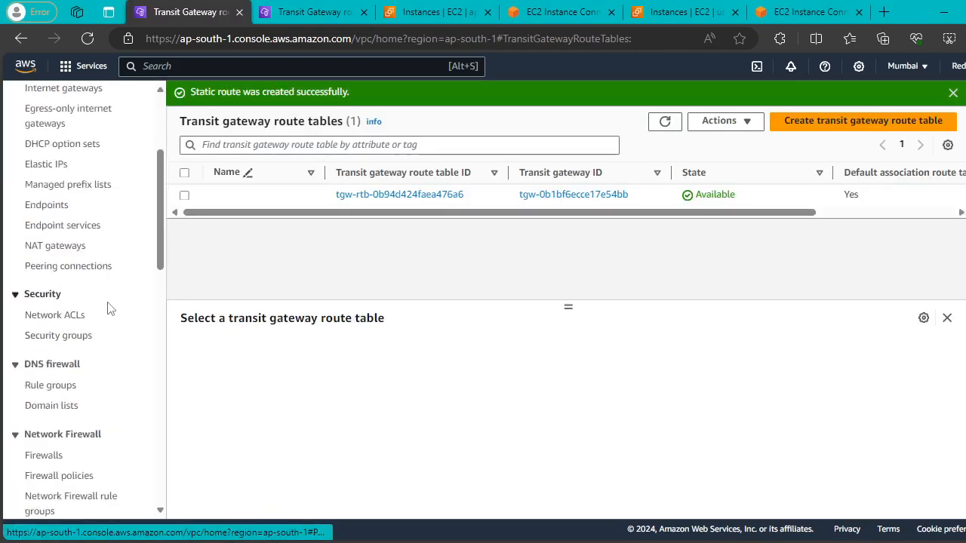
scroll(112, 309, "down", 5)
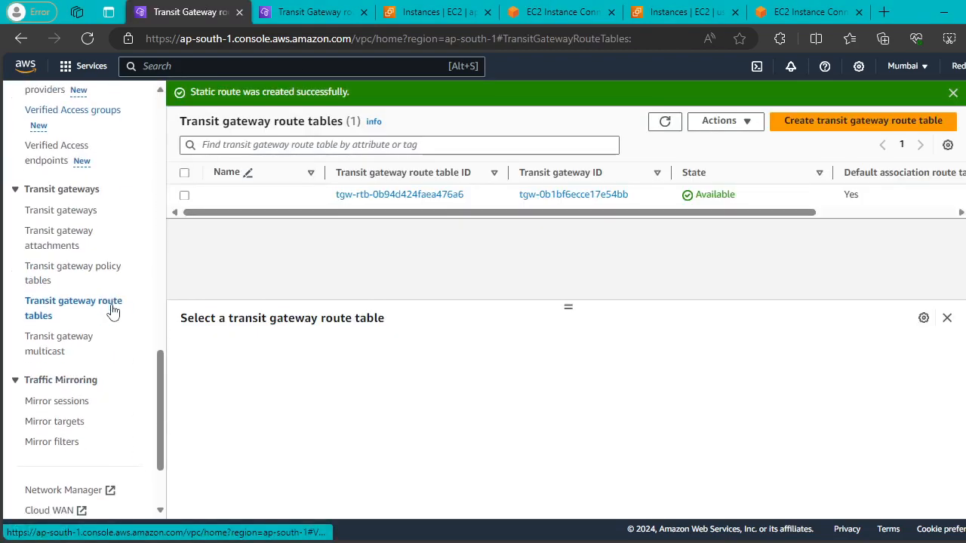
left_click(66, 243)
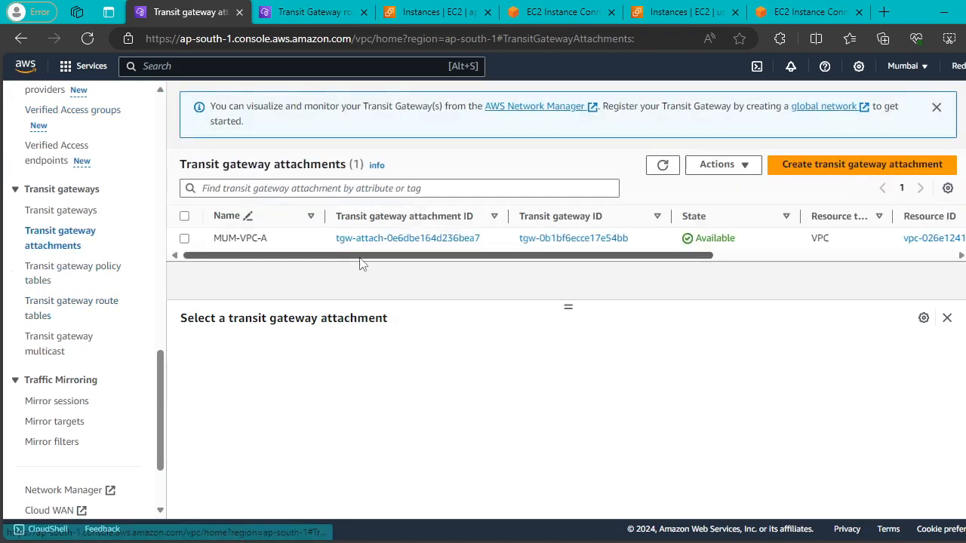
left_click(367, 244)
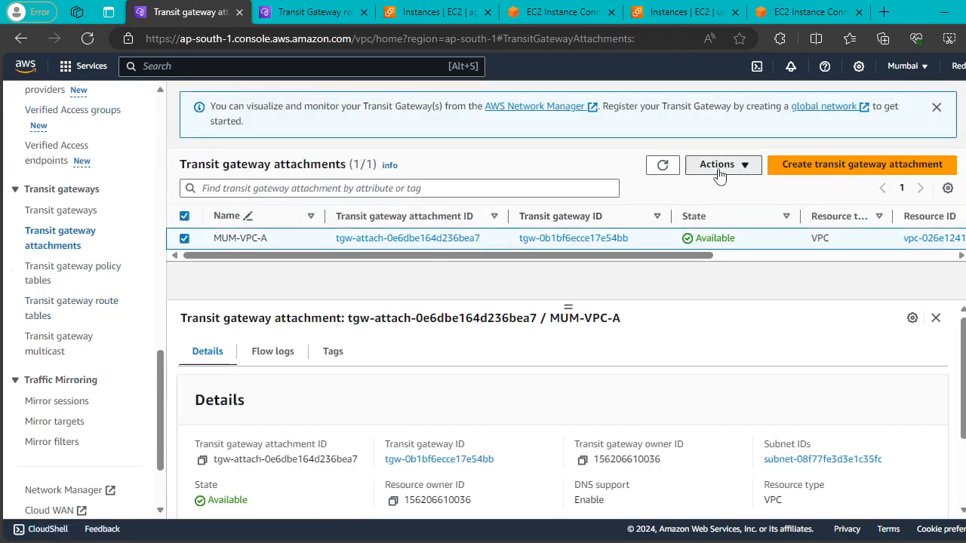
left_click(720, 171)
left_click(724, 205)
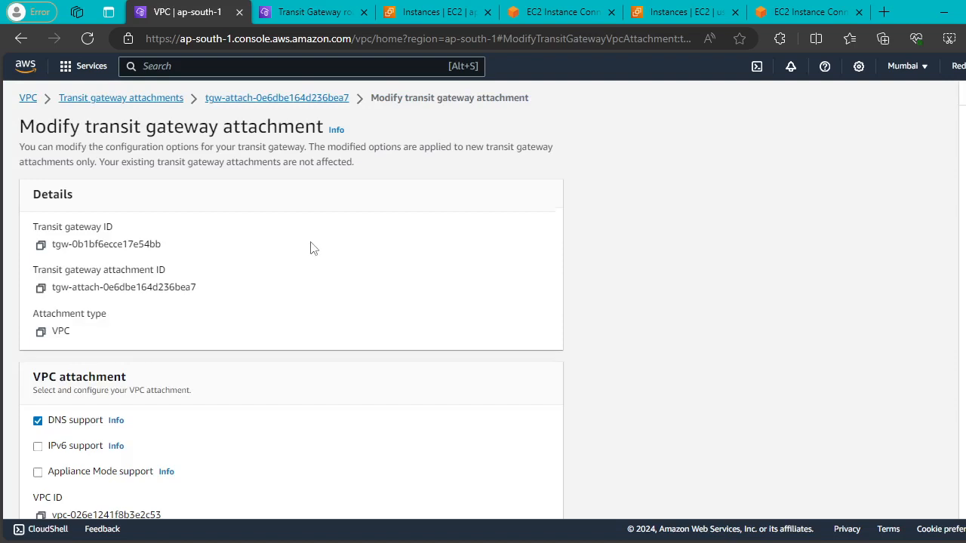
scroll(367, 273, "down", 4)
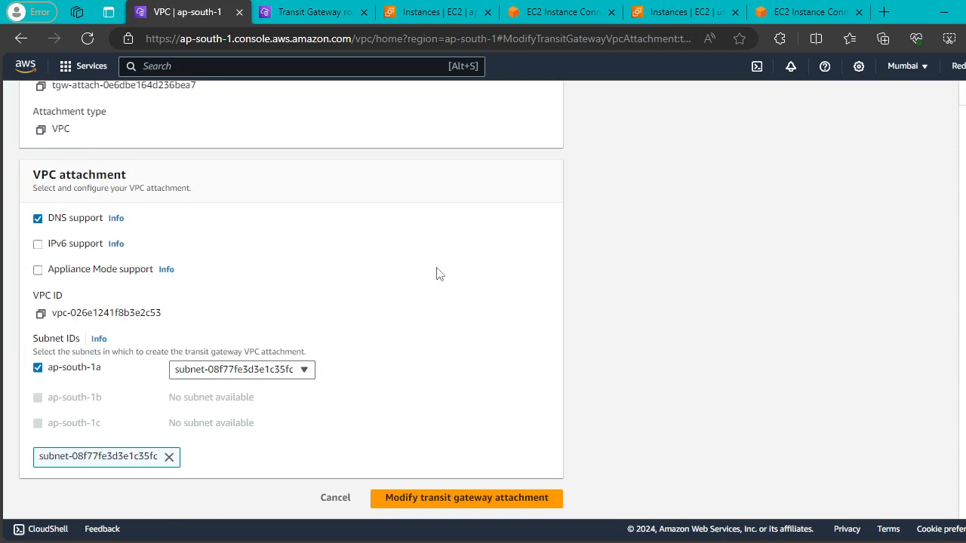
scroll(457, 274, "up", 3)
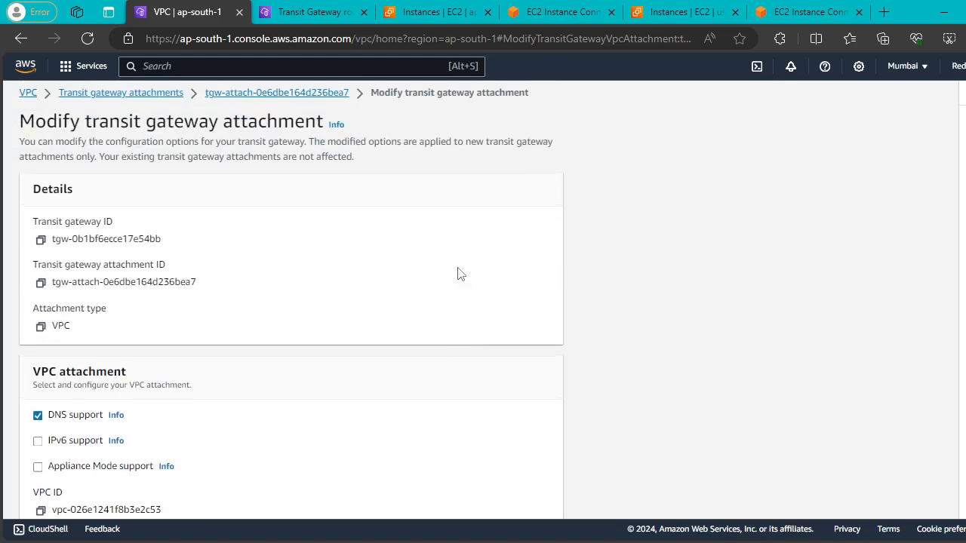
scroll(457, 274, "up", 1)
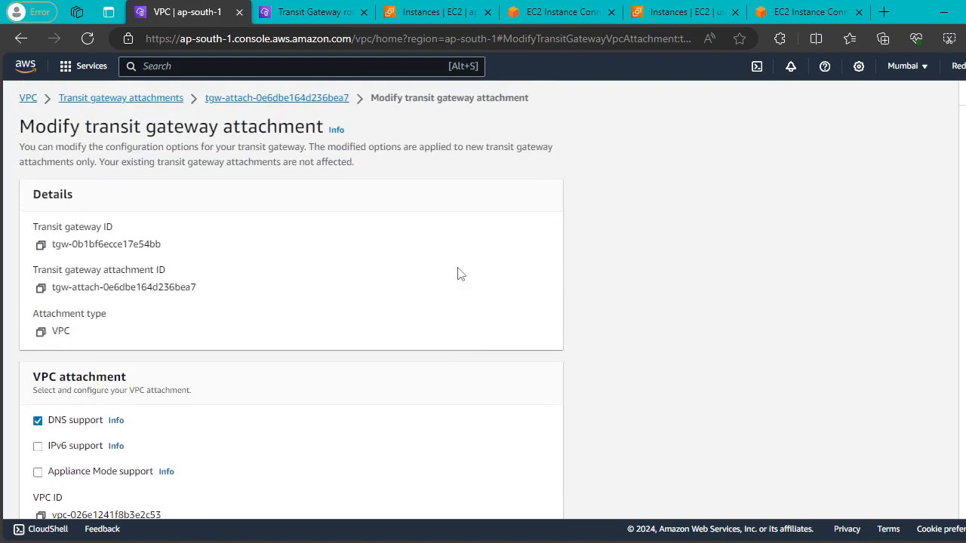
scroll(458, 274, "down", 3)
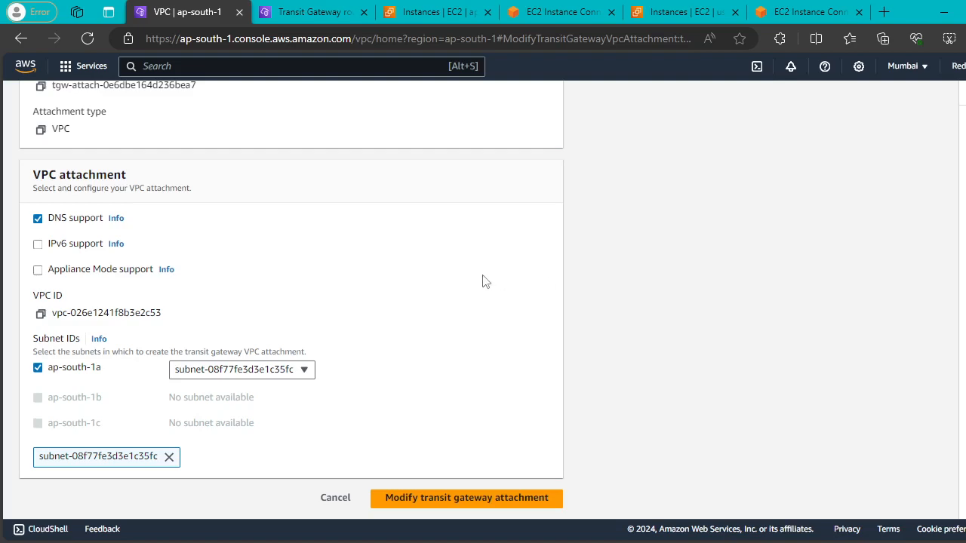
scroll(483, 282, "up", 3)
Start a new Mumbai transit gateway attachment named MUM-A.
left_click(223, 96)
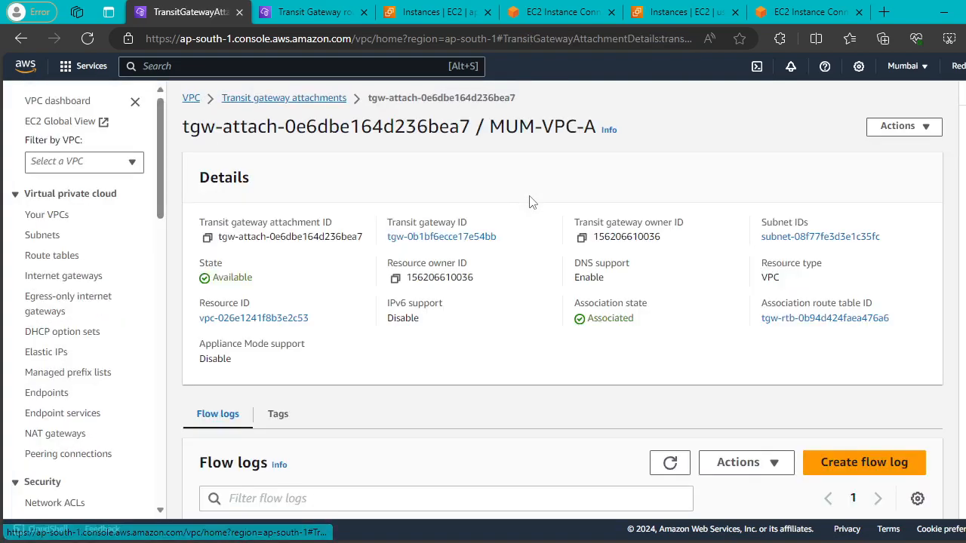
scroll(88, 361, "down", 5)
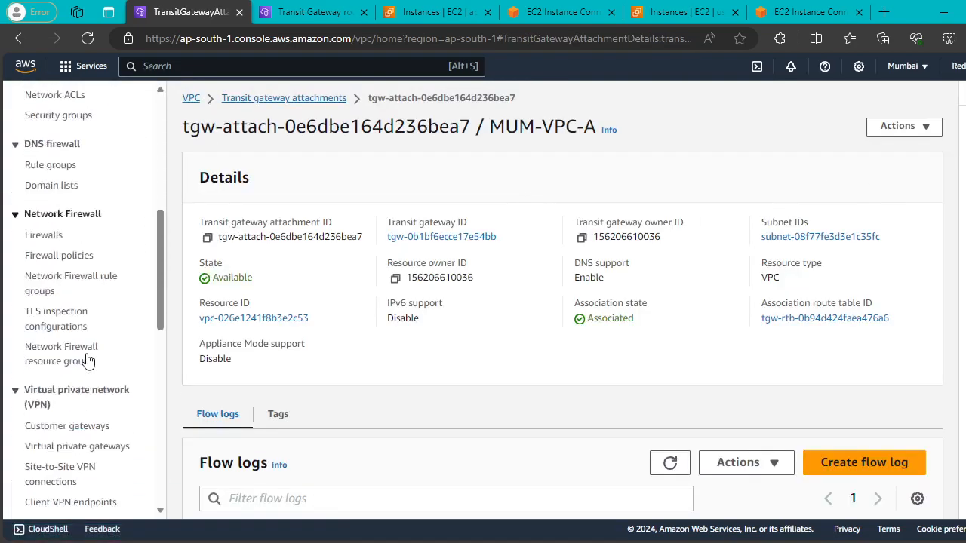
scroll(88, 360, "down", 4)
left_click(64, 435)
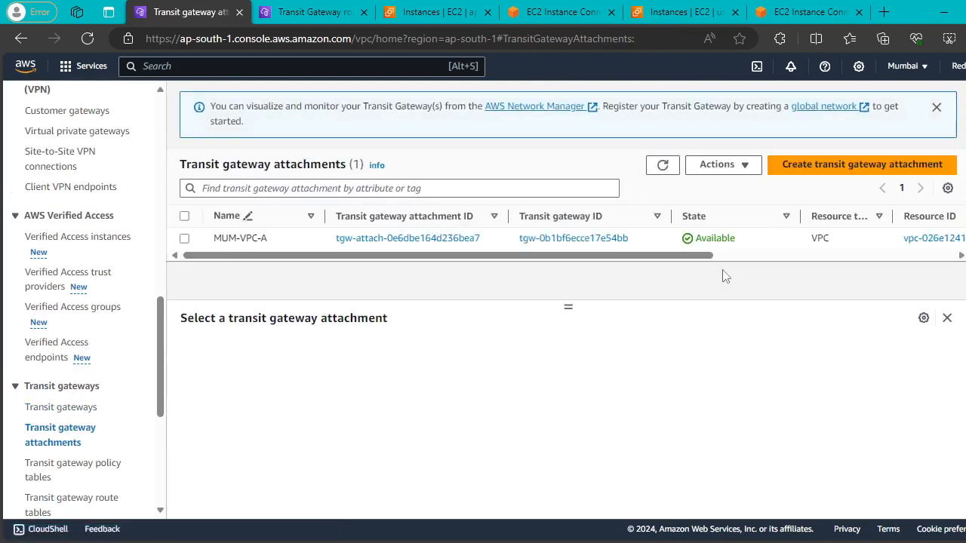
left_click(801, 179)
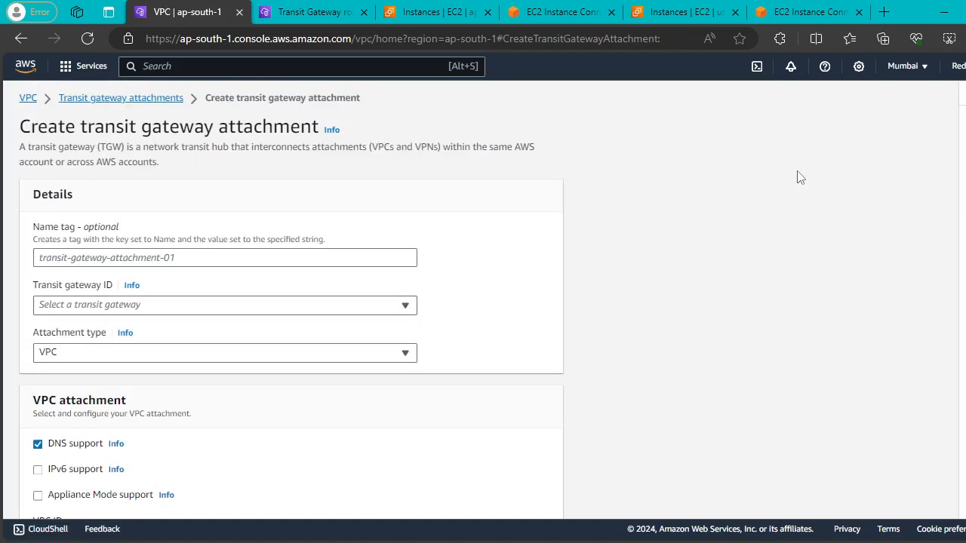
scroll(339, 268, "down", 1)
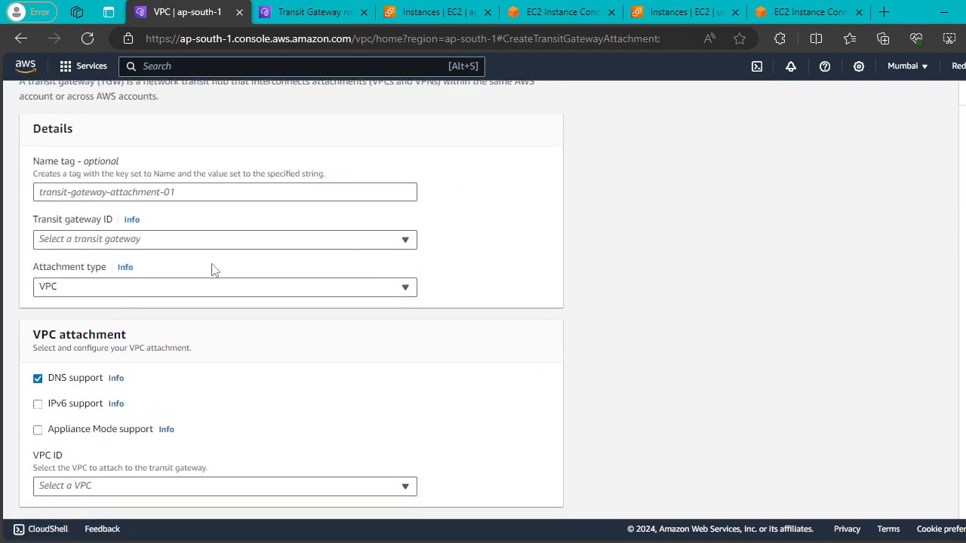
left_click(161, 192)
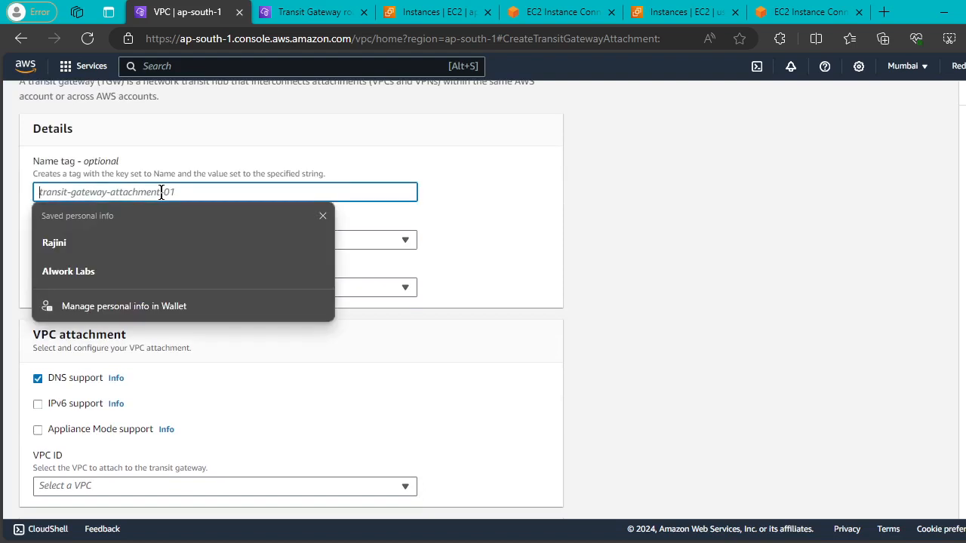
type("MUM-")
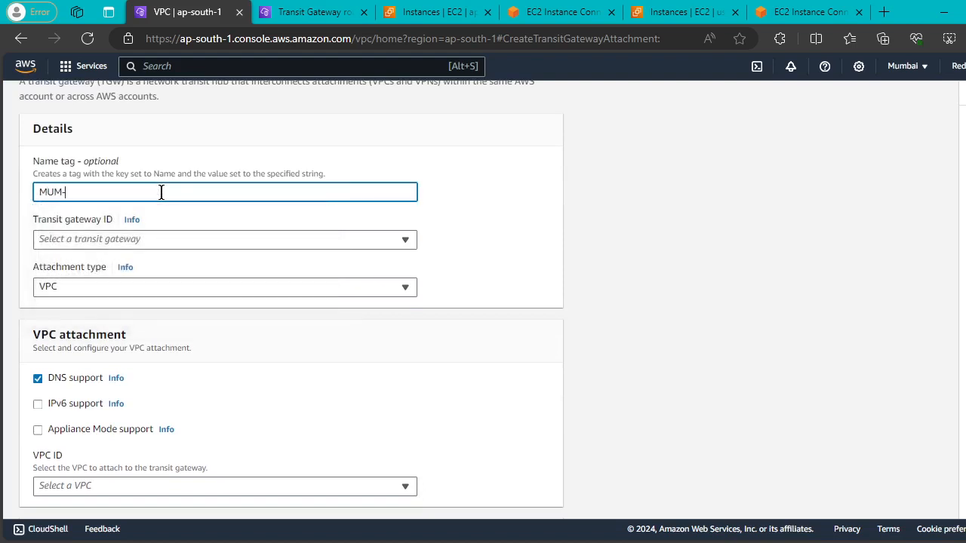
type("A")
Choose transit gateway tgw-0b1bf6ecce17e54bb with attachment type Peering Connection.
left_click(349, 239)
left_click(218, 284)
left_click(354, 293)
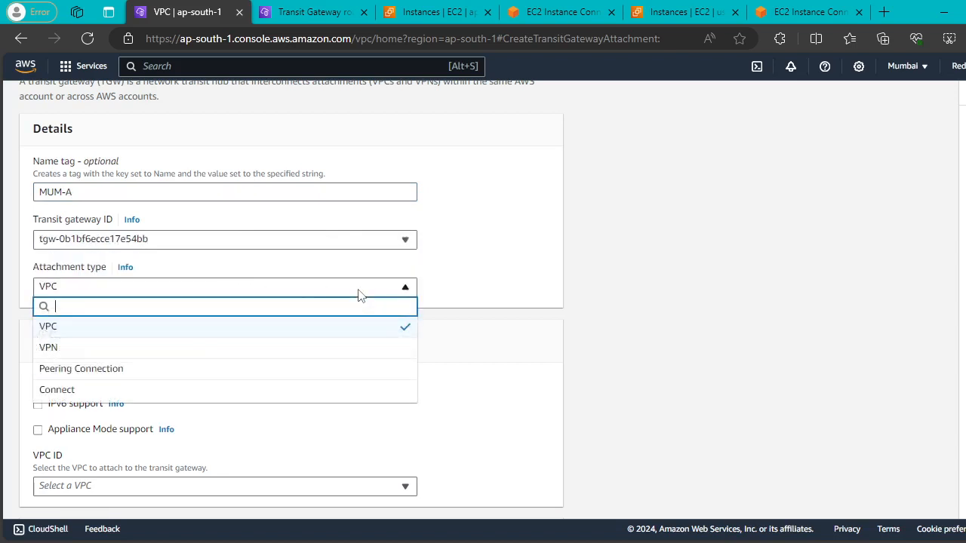
left_click(203, 370)
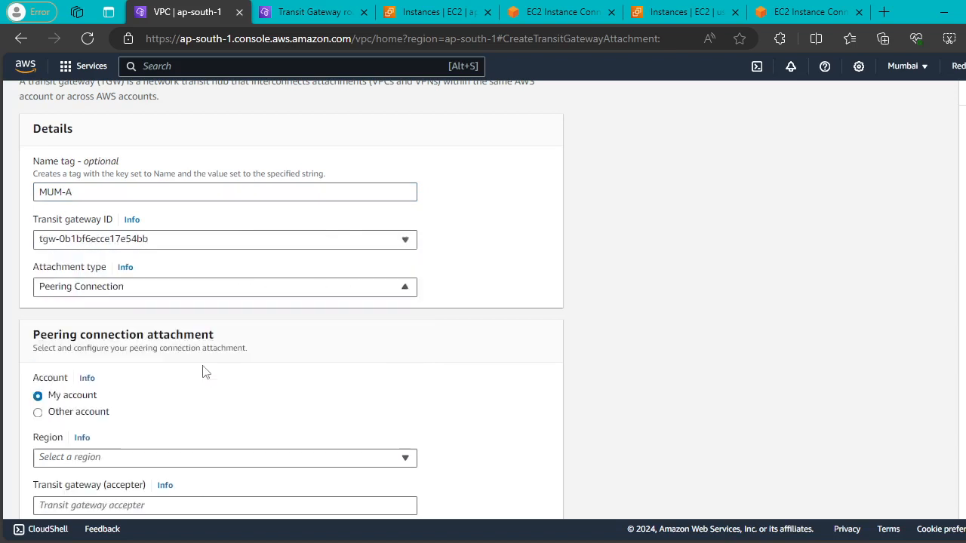
scroll(330, 287, "down", 3)
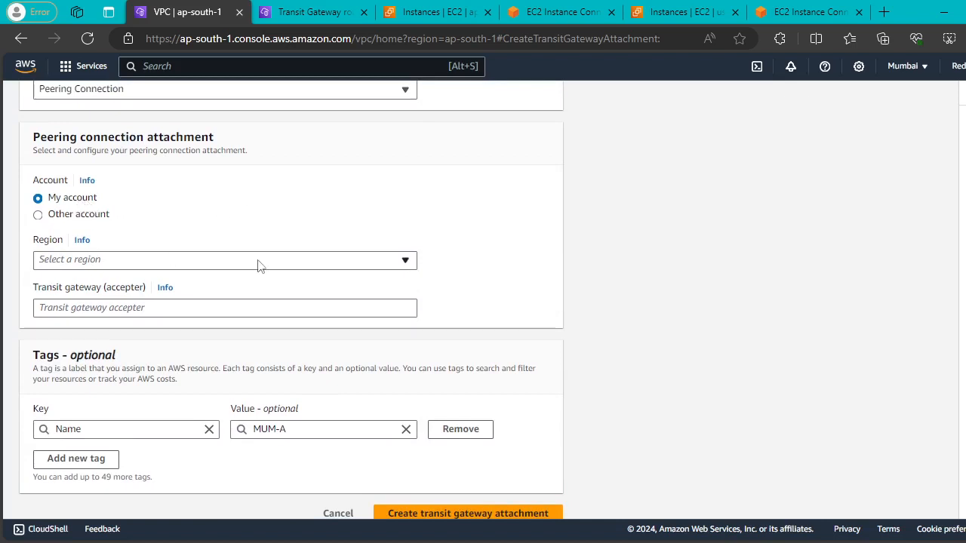
Set the peering accepter region to US East (N. Virginia), correcting an initial Mumbai choice.
left_click(372, 264)
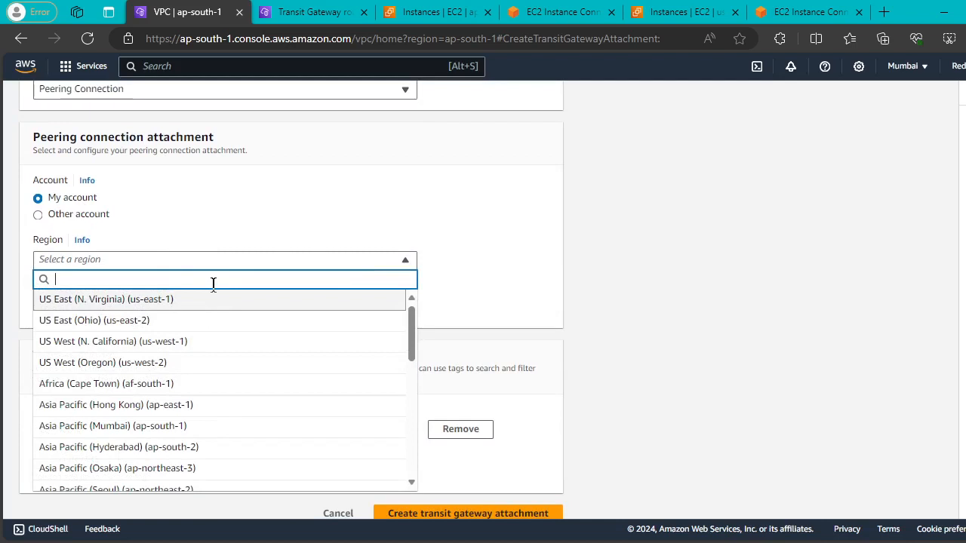
type("ap-sou")
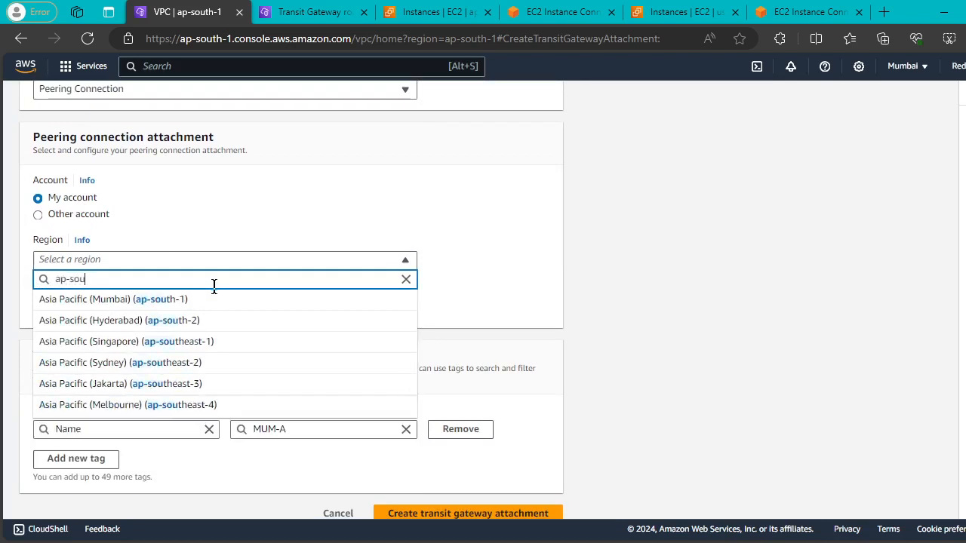
left_click(204, 300)
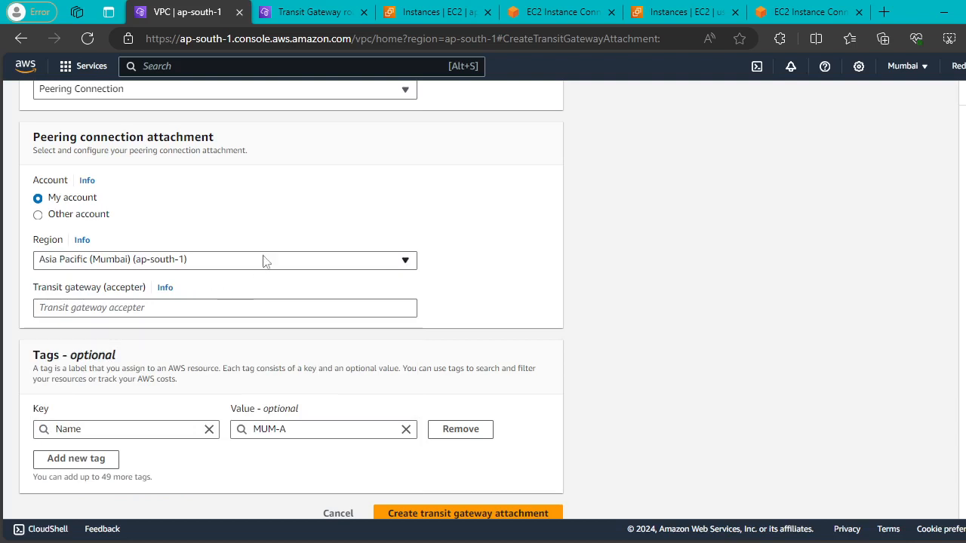
left_click(363, 307)
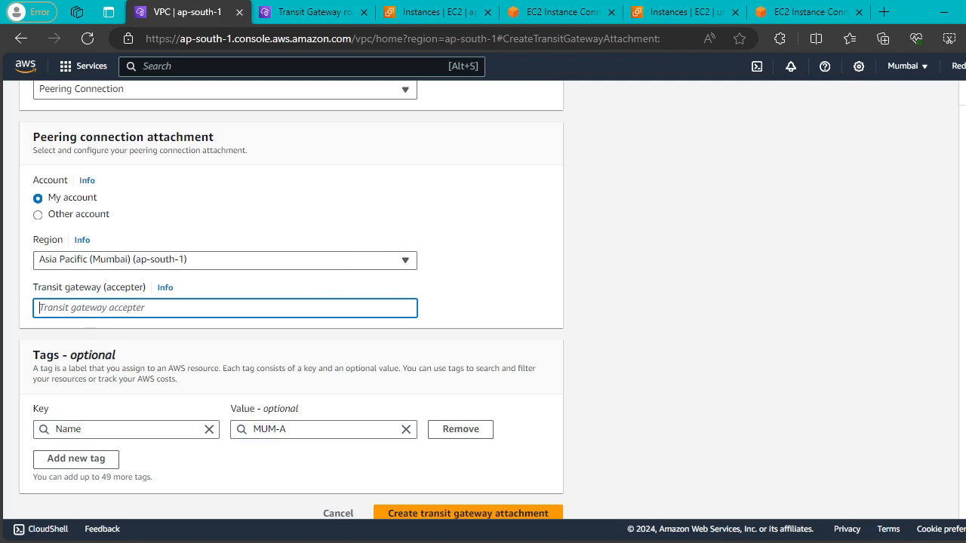
left_click(201, 260)
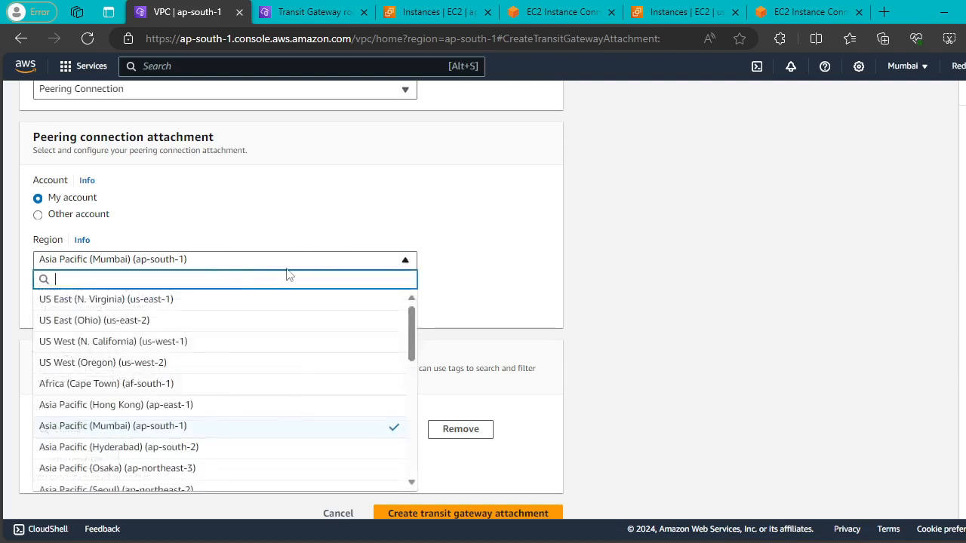
left_click(218, 306)
scroll(287, 306, "down", 1)
left_click(243, 293)
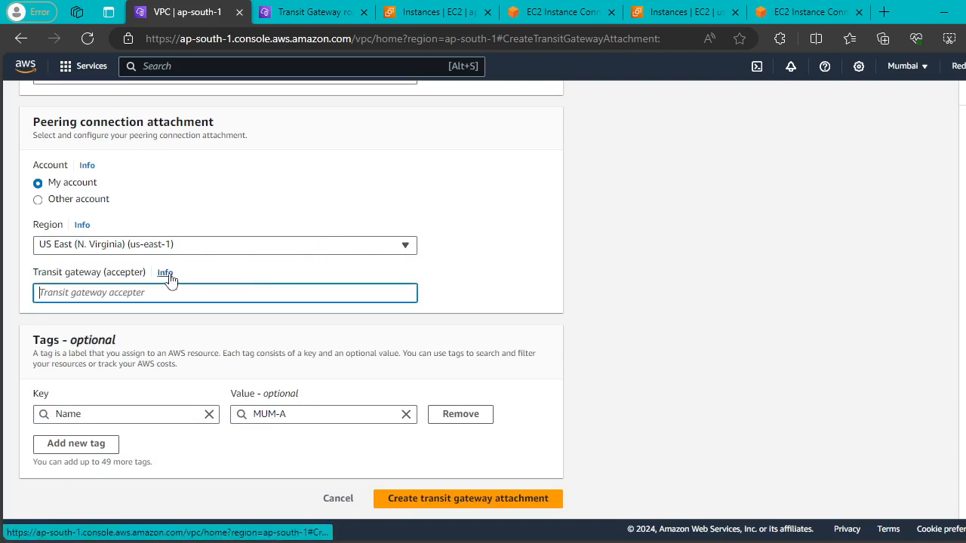
left_click(301, 13)
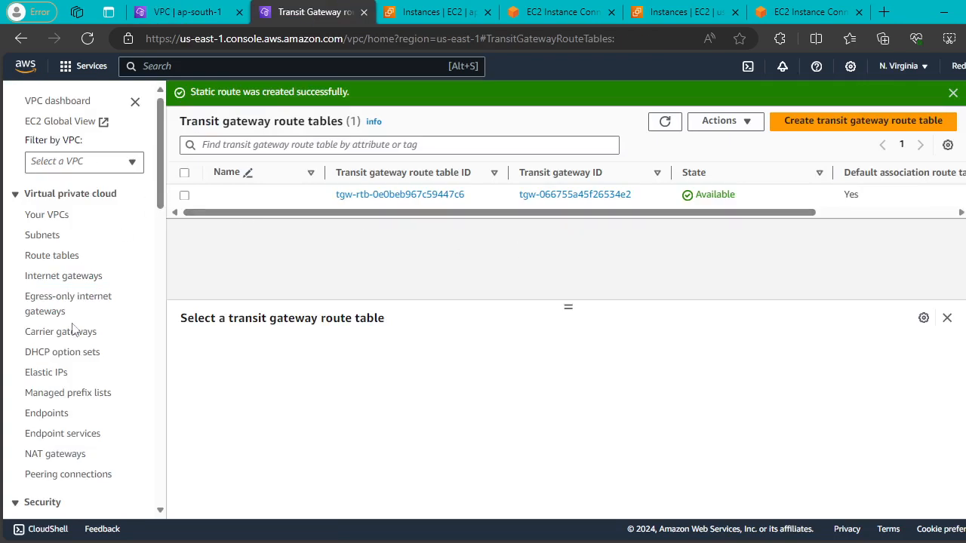
Copy the full ID of N. Virginia transit gateway NV-to-MUM for the Mumbai attachment form.
scroll(85, 380, "down", 3)
scroll(86, 381, "down", 8)
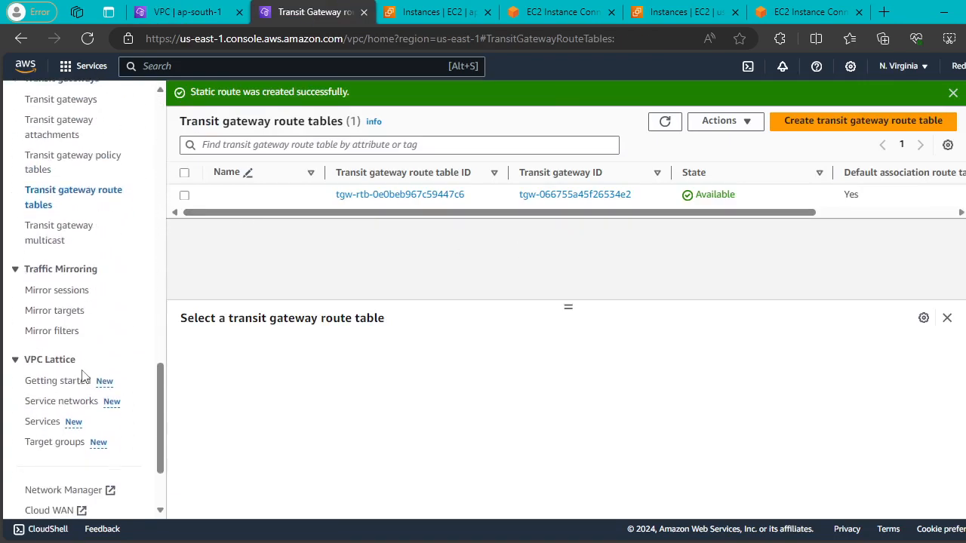
scroll(53, 142, "up", 2)
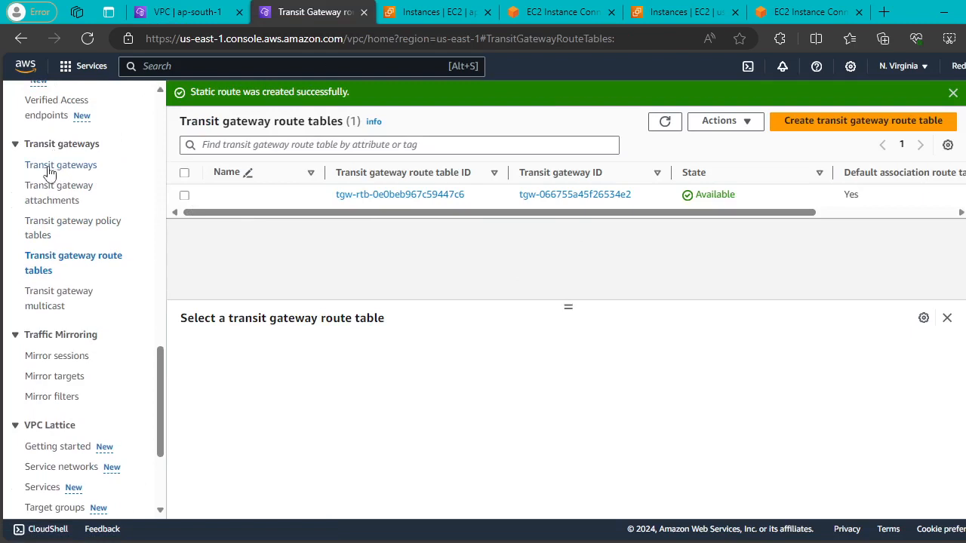
left_click(48, 166)
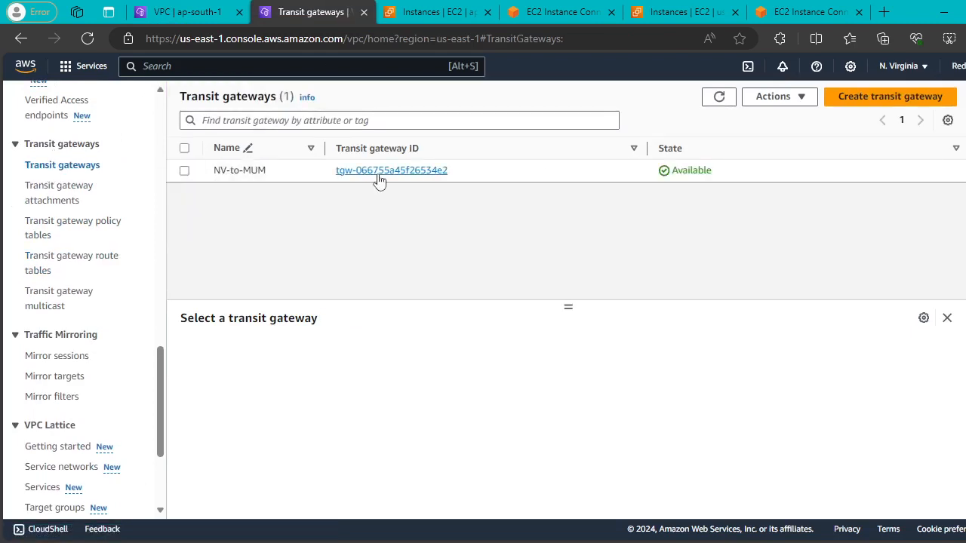
left_click(184, 170)
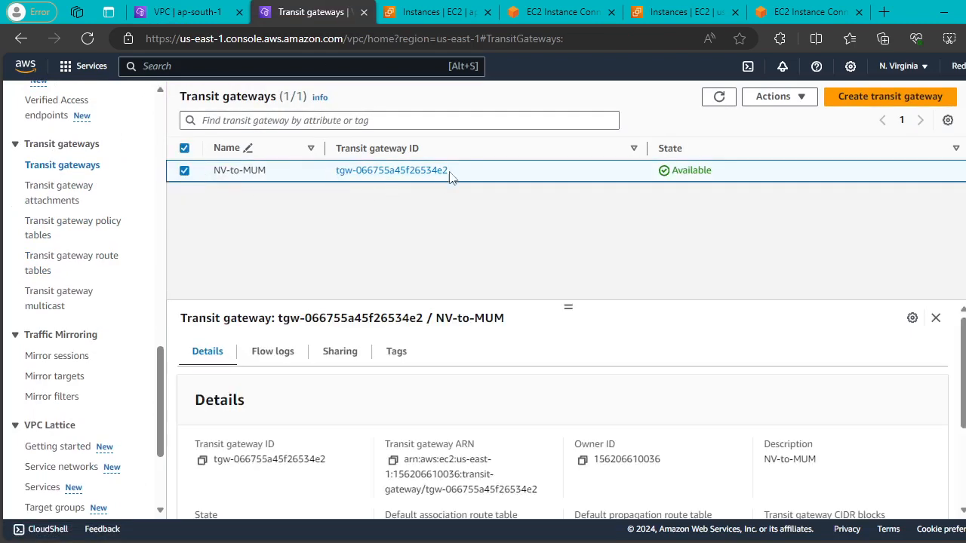
left_click_drag(449, 172, 353, 172)
left_click(433, 199)
left_click_drag(454, 172, 335, 176)
key("ctrl+c")
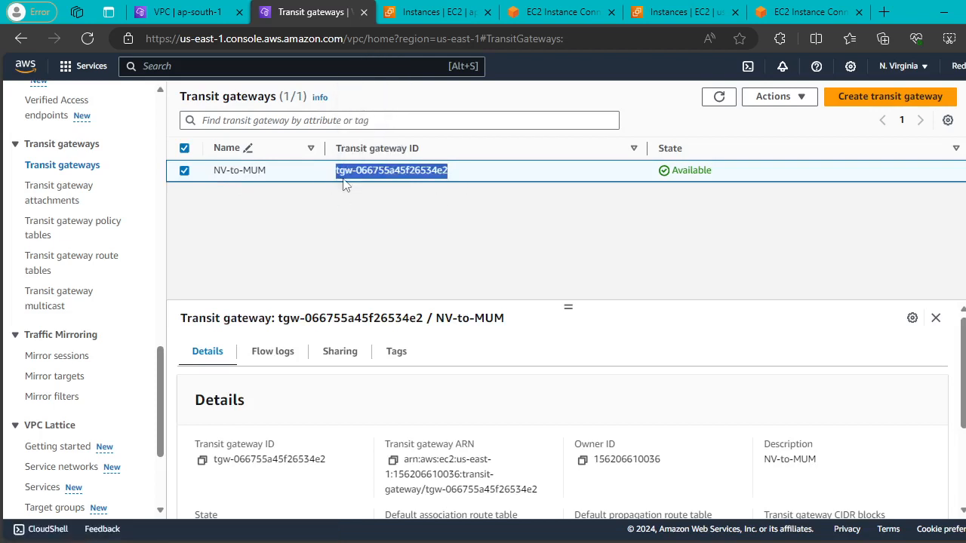
left_click(185, 11)
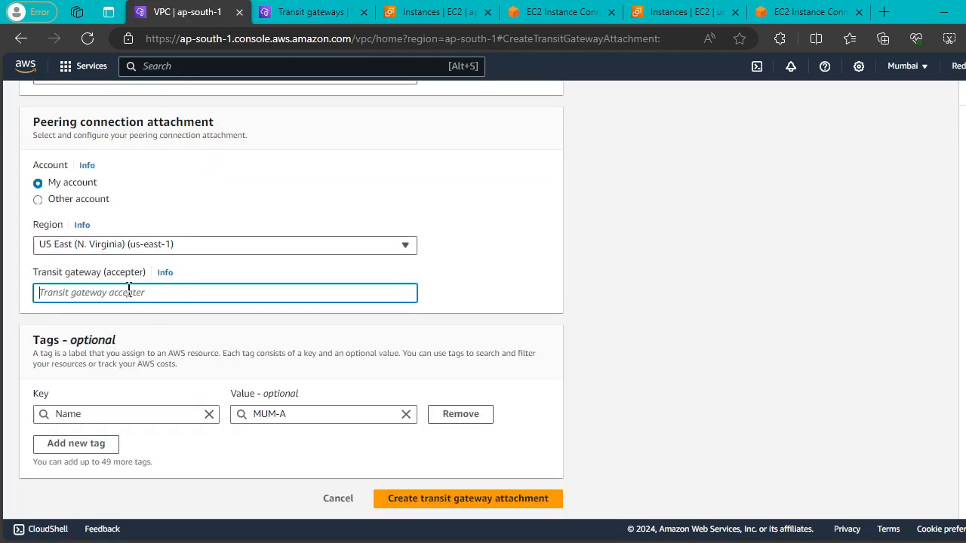
Paste tgw-066755a45f26534e2 as the accepter gateway and create the MUM-A peering attachment.
key("ctrl+v")
left_click(475, 235)
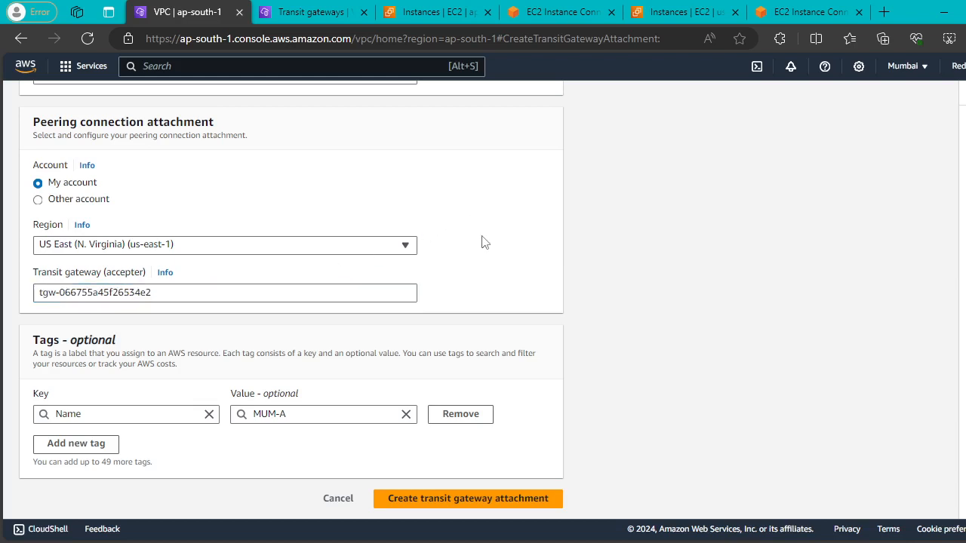
left_click(462, 499)
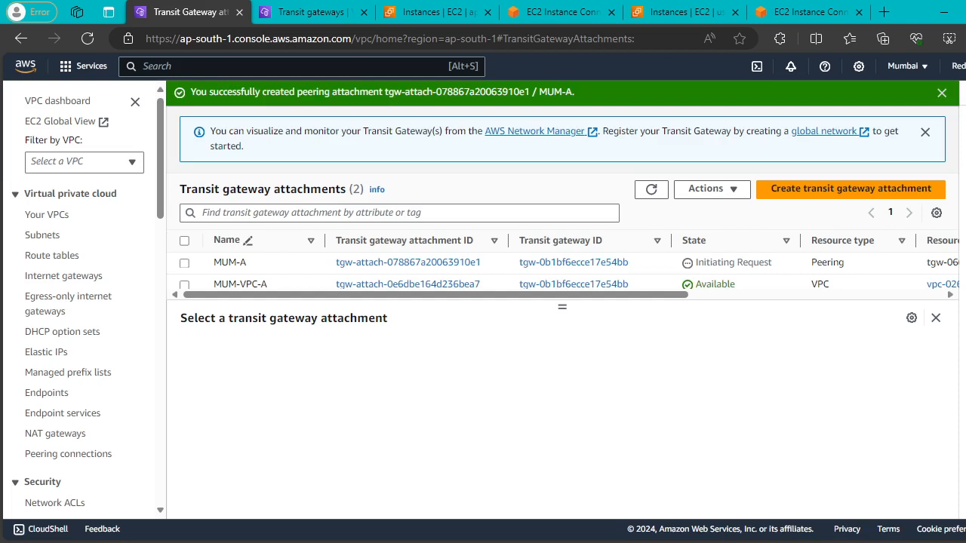
left_click(302, 11)
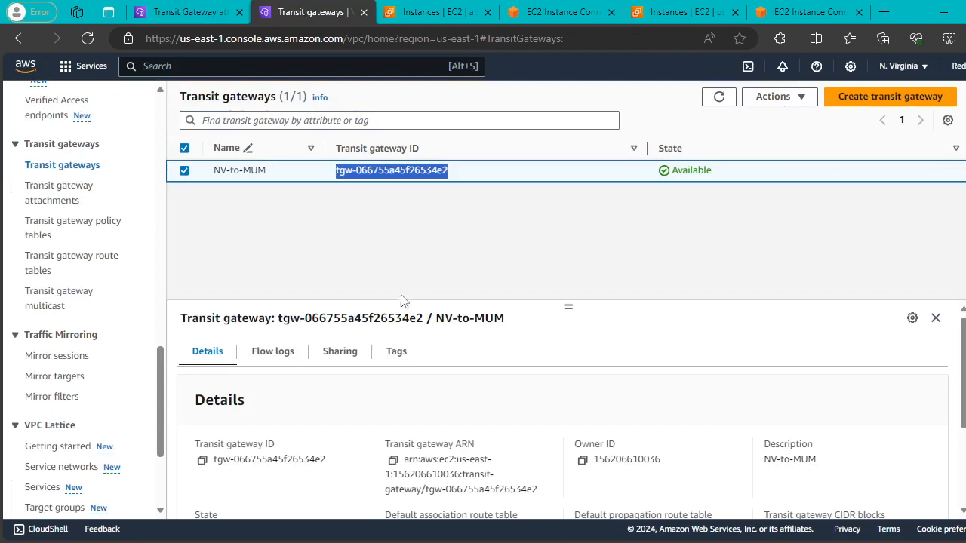
left_click(705, 248)
left_click(785, 97)
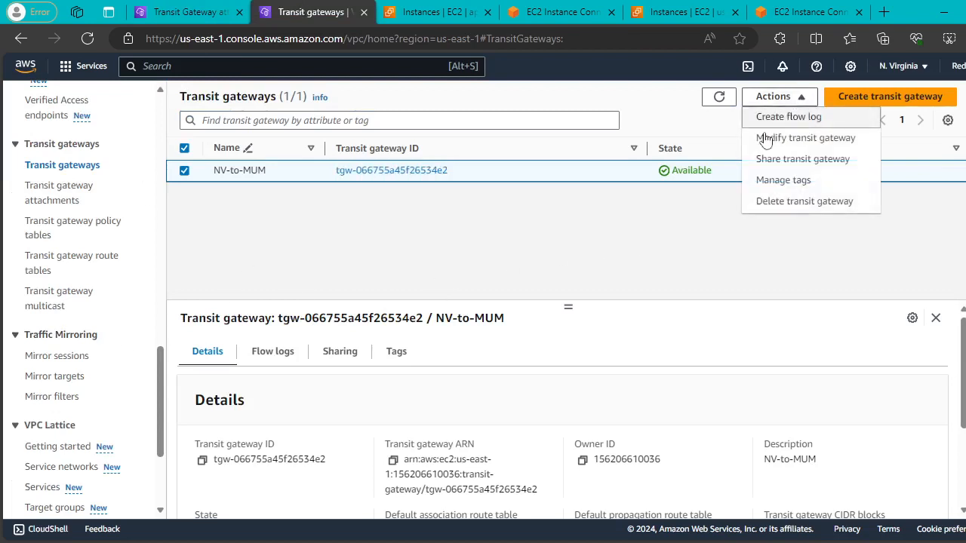
left_click(736, 246)
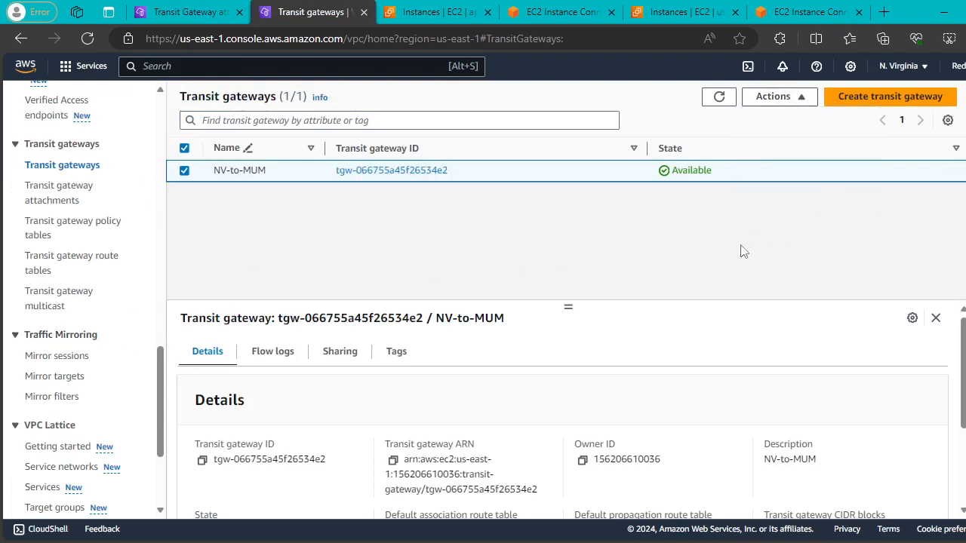
left_click(720, 98)
left_click(720, 98)
left_click(720, 98)
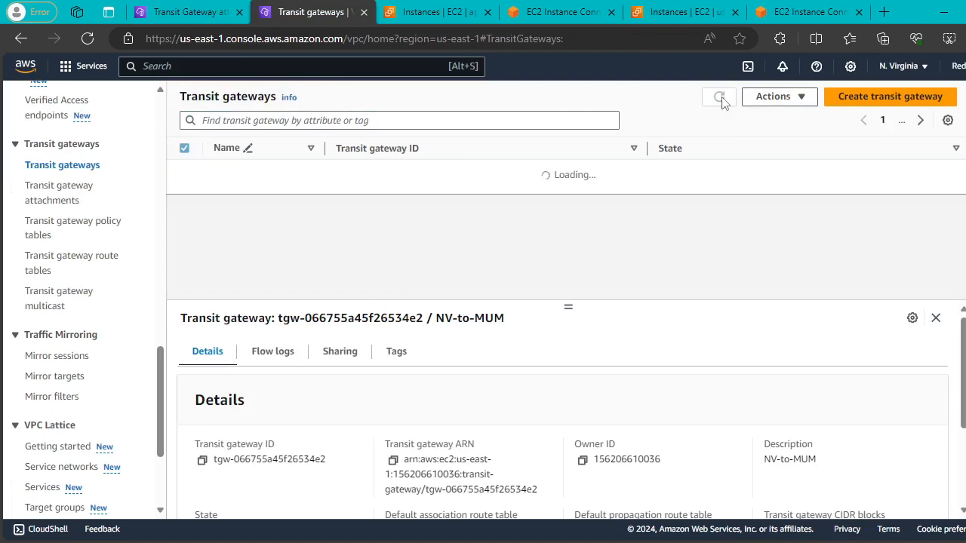
double_click(722, 100)
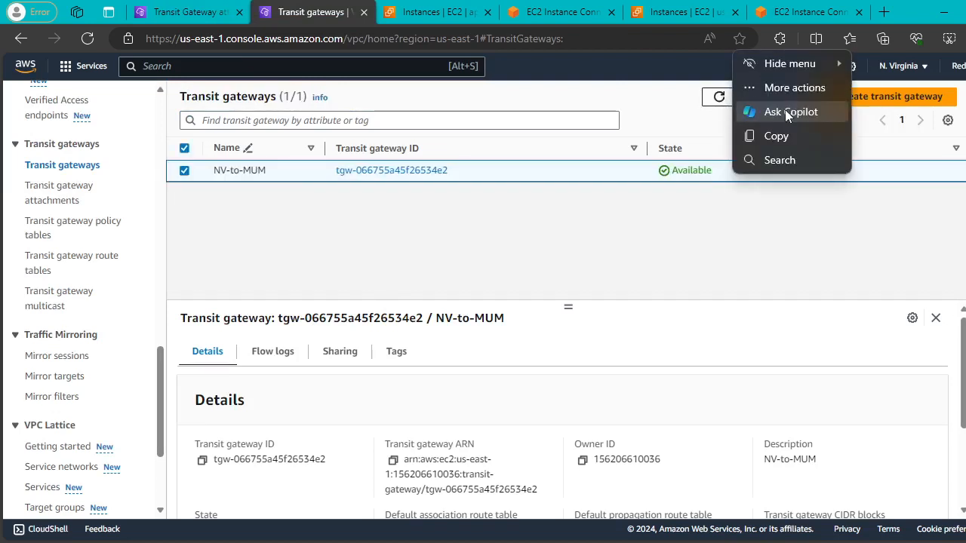
left_click(801, 98)
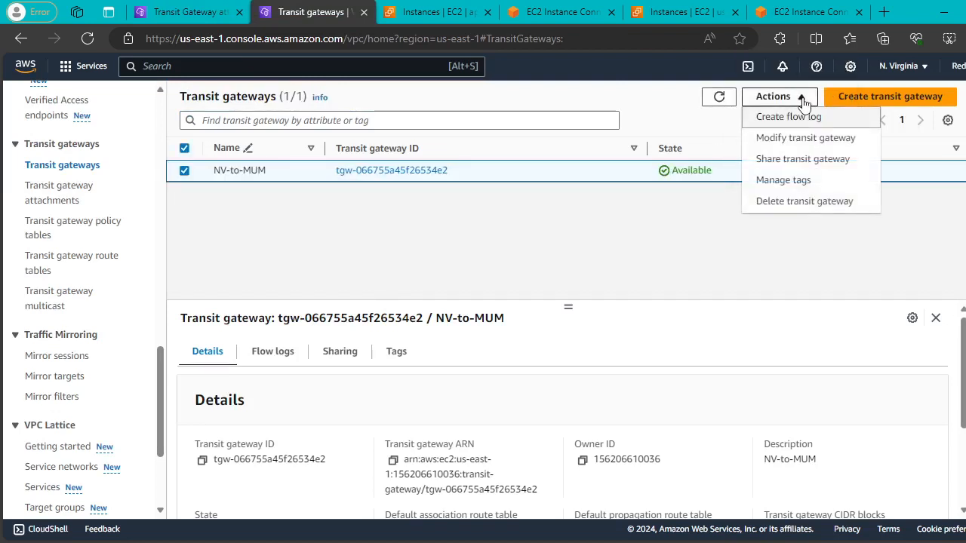
left_click(664, 230)
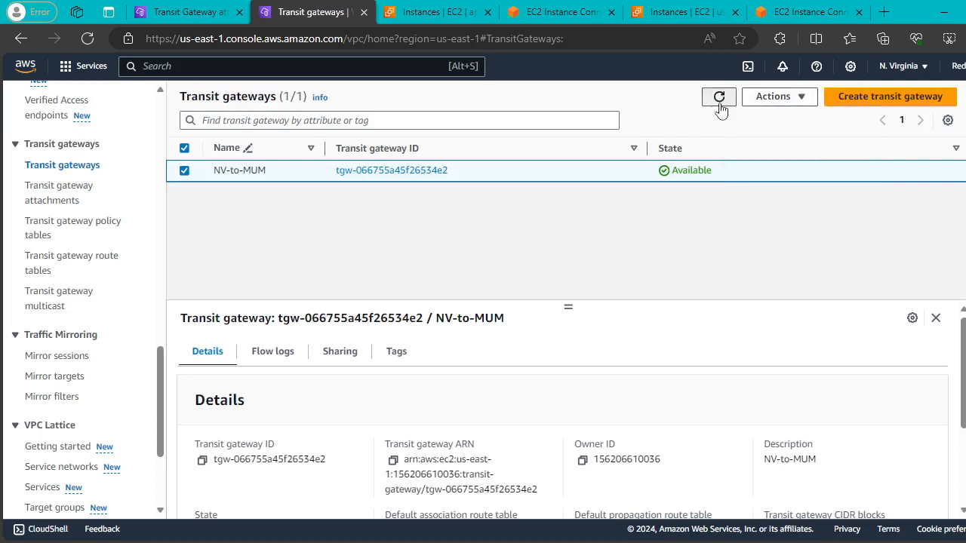
left_click(721, 106)
left_click(725, 99)
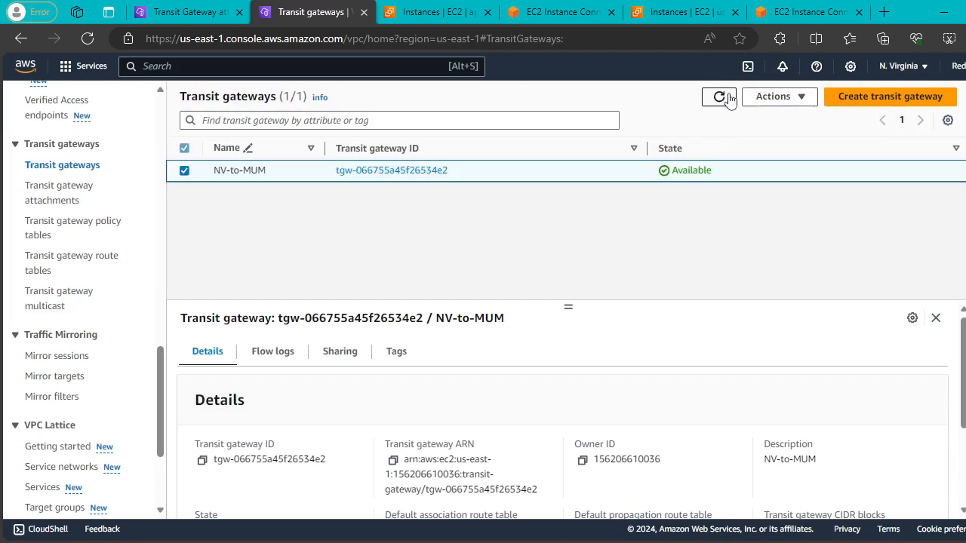
left_click(728, 100)
left_click(729, 100)
left_click(729, 100)
left_click(720, 98)
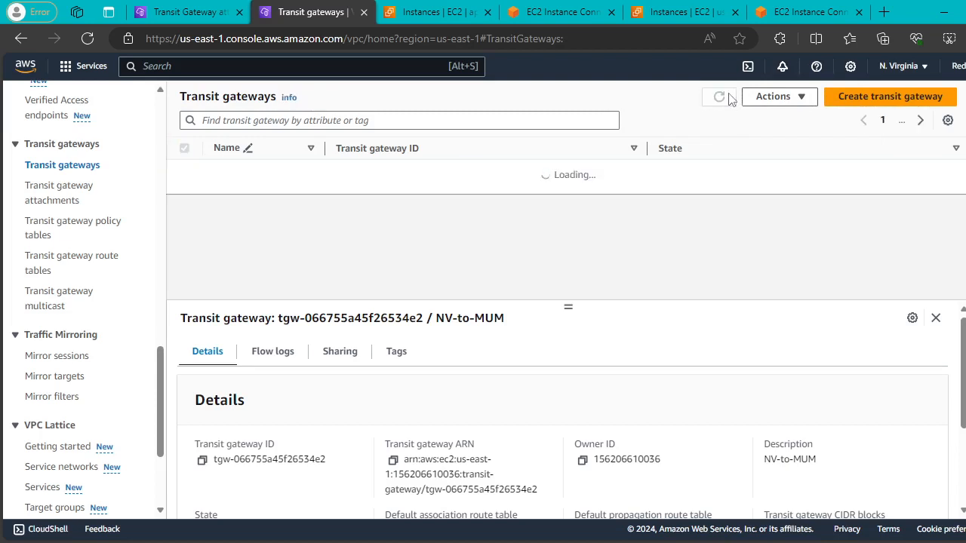
left_click(728, 99)
left_click(729, 99)
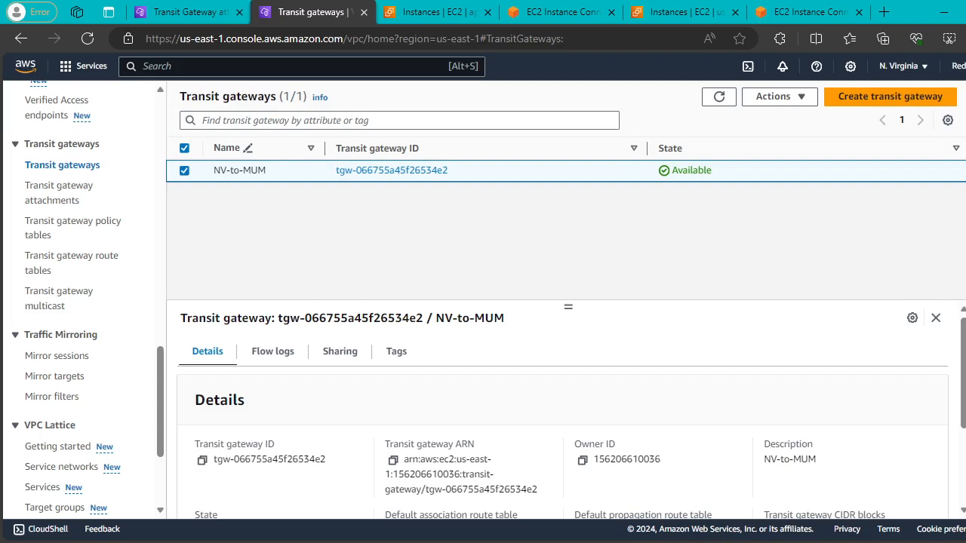
left_click(195, 13)
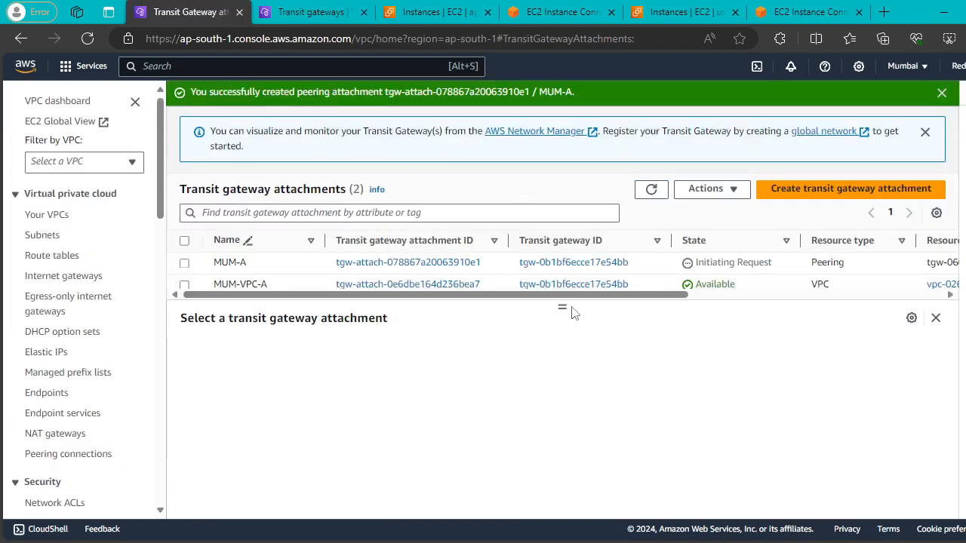
Refresh the Mumbai attachments and confirm MUM-A shows Pending Acceptance.
left_click_drag(571, 312, 579, 400)
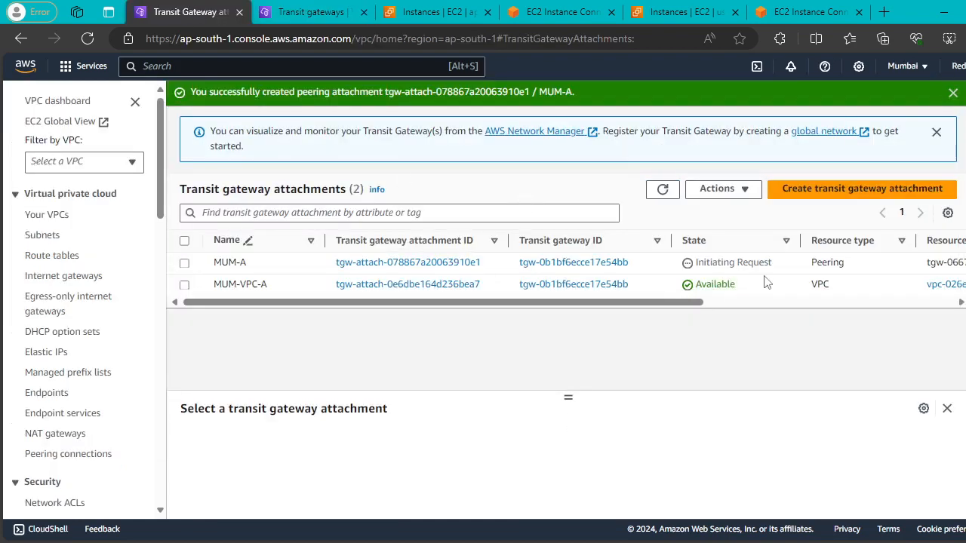
left_click(667, 193)
left_click_drag(793, 267, 690, 263)
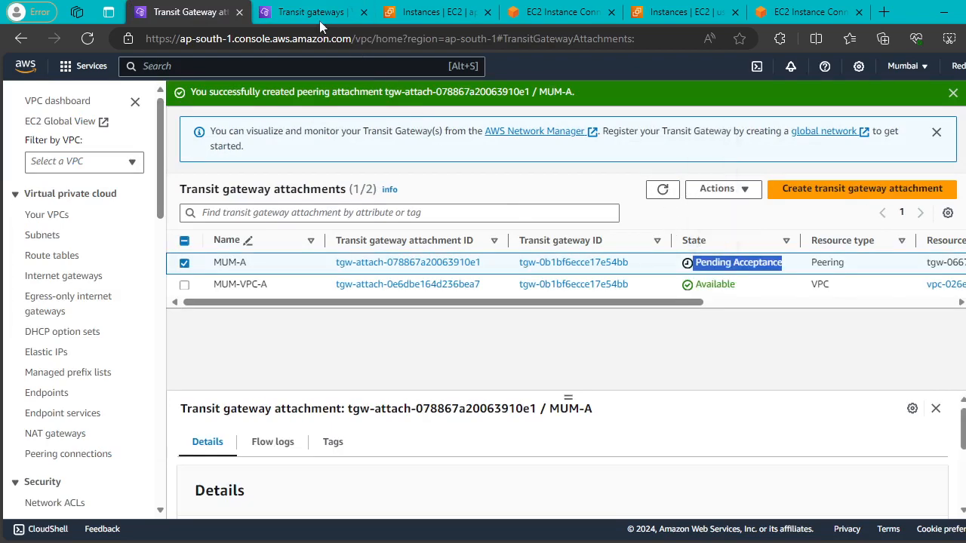
Reload the N. Virginia transit gateways and bring up the Actions for NV-to-MUM.
left_click(317, 14)
left_click(720, 98)
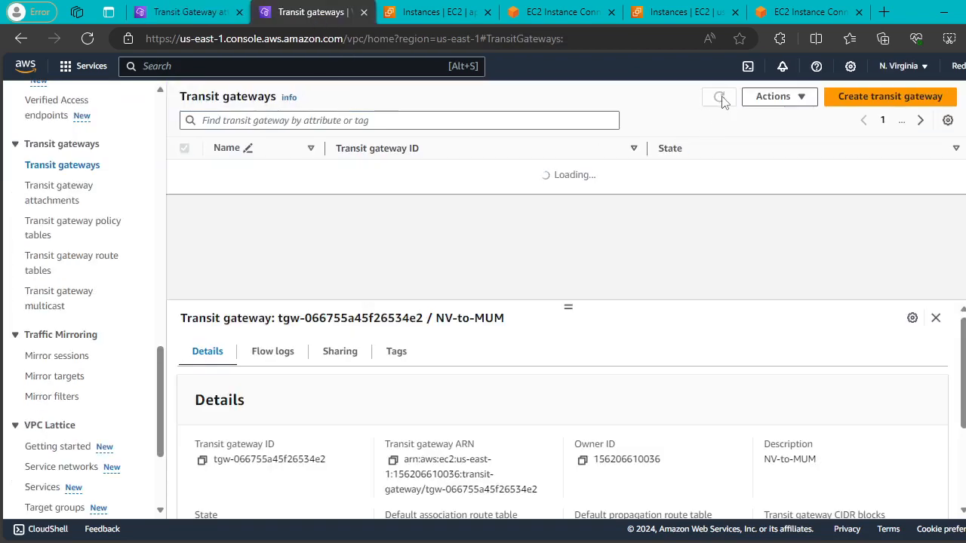
left_click(790, 106)
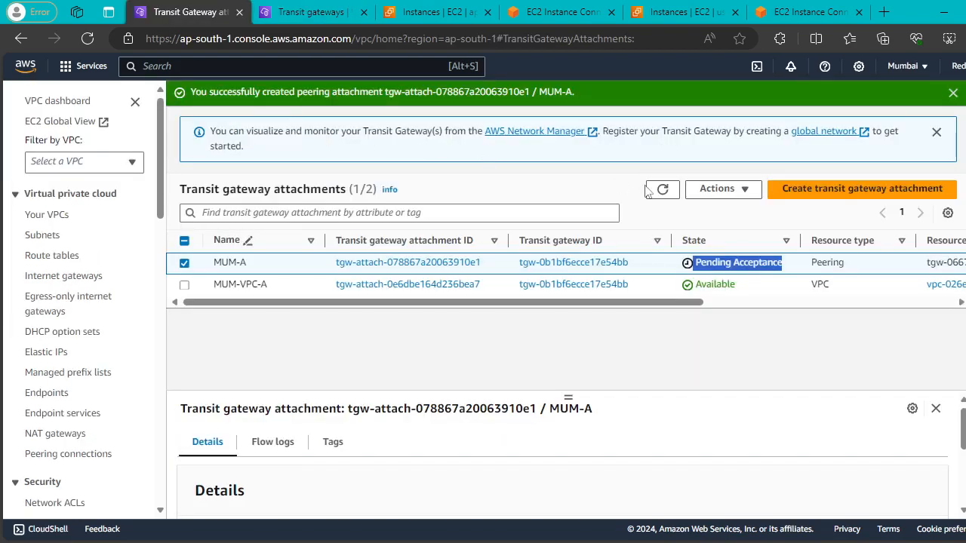
Recheck MUM-A in the Mumbai list, then return to the N. Virginia transit gateways.
left_click(662, 193)
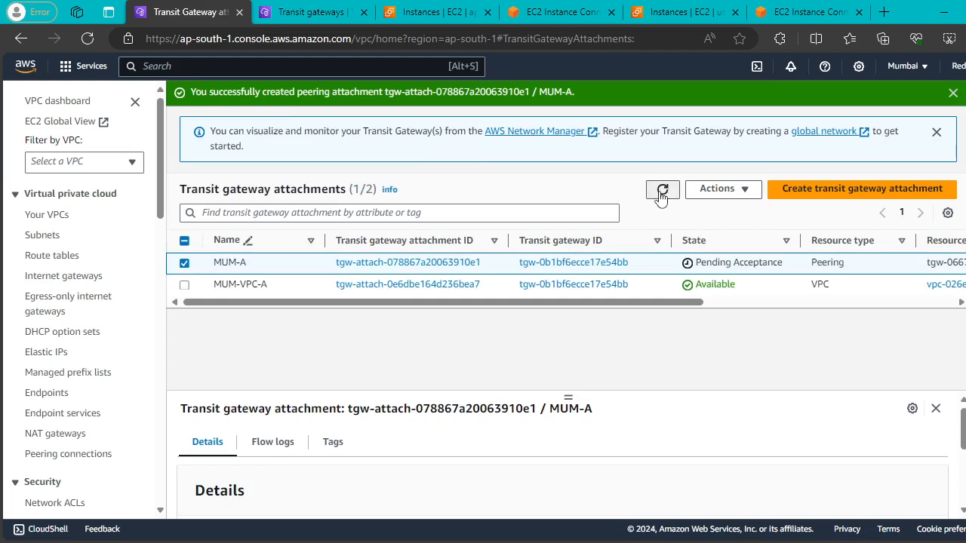
left_click(662, 193)
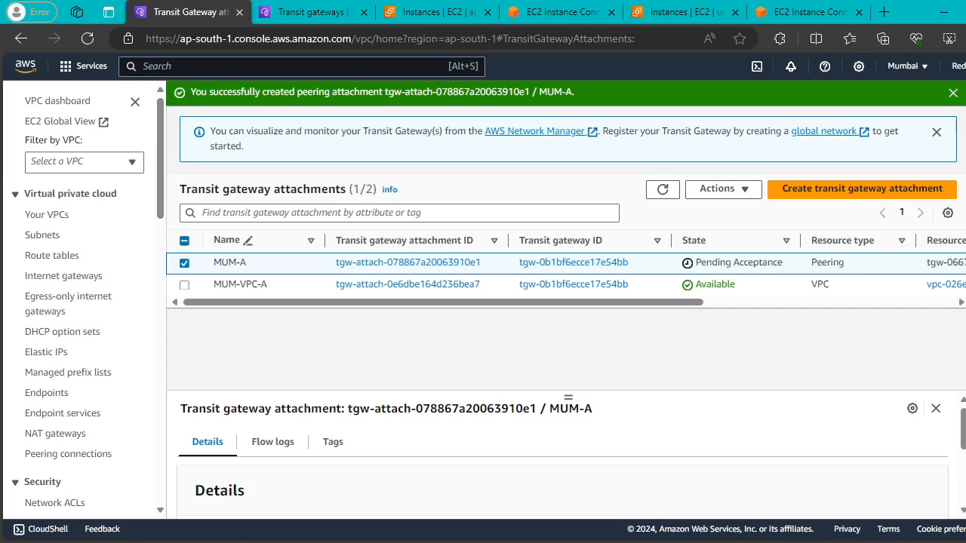
left_click(294, 18)
scroll(98, 317, "down", 2)
scroll(72, 219, "up", 3)
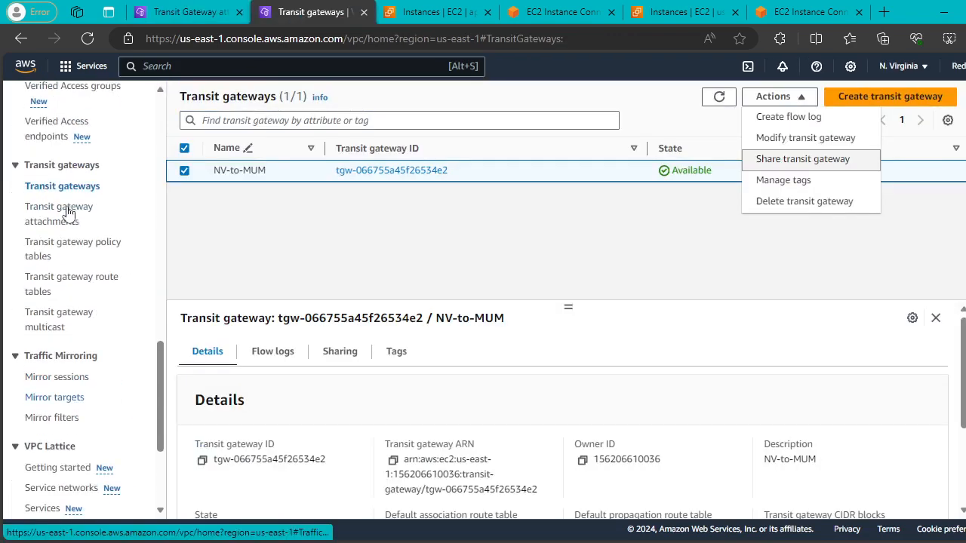
Accept the Mumbai peering attachment in the N. Virginia transit gateway attachments.
left_click(48, 221)
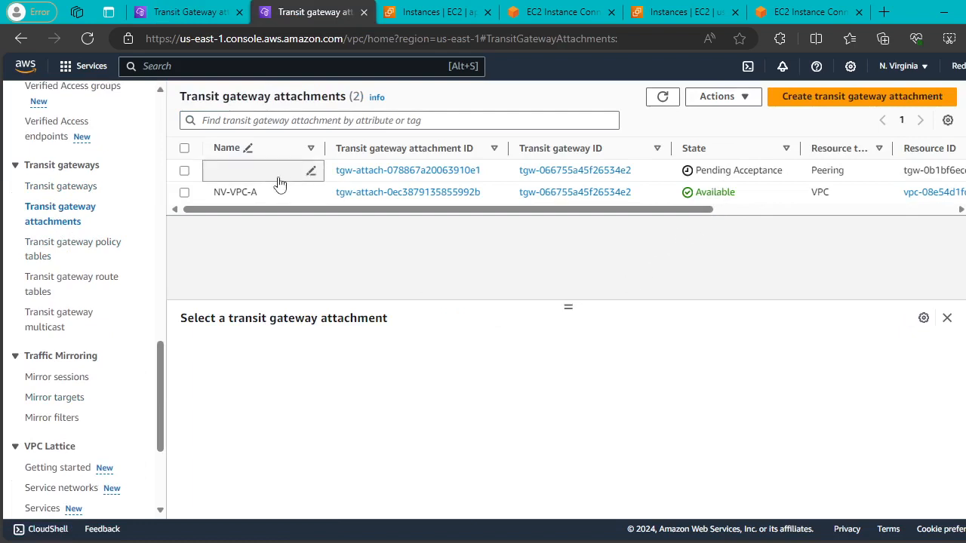
left_click(185, 171)
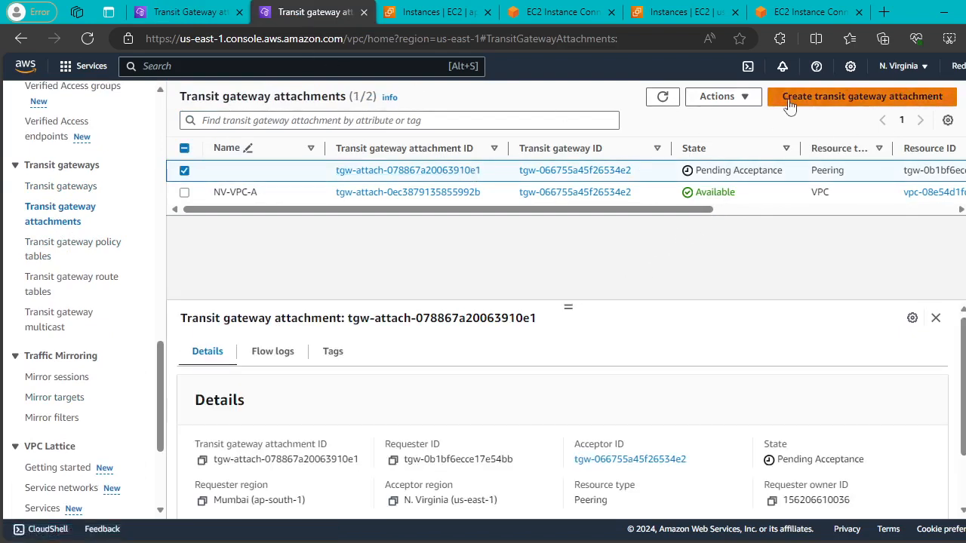
left_click(745, 100)
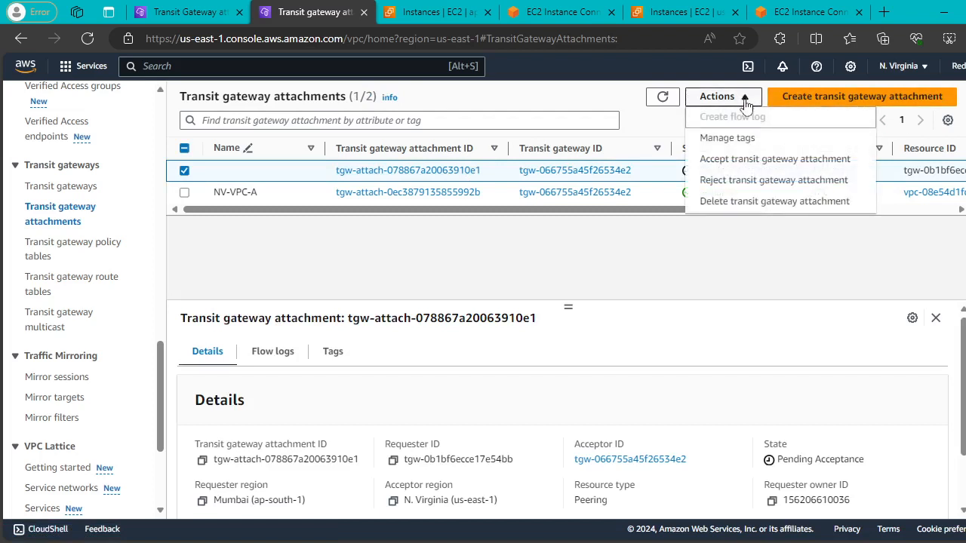
left_click(775, 164)
left_click(850, 350)
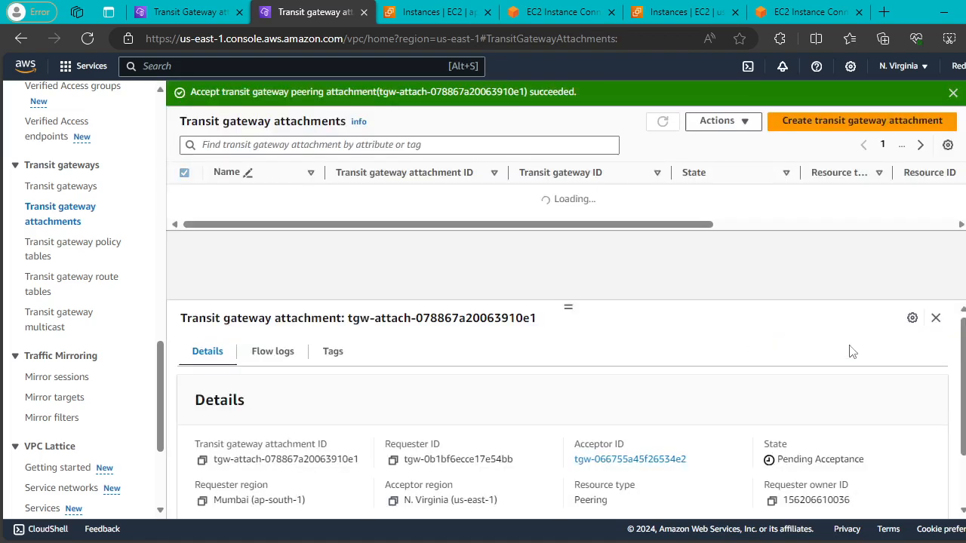
left_click(952, 92)
left_click(663, 98)
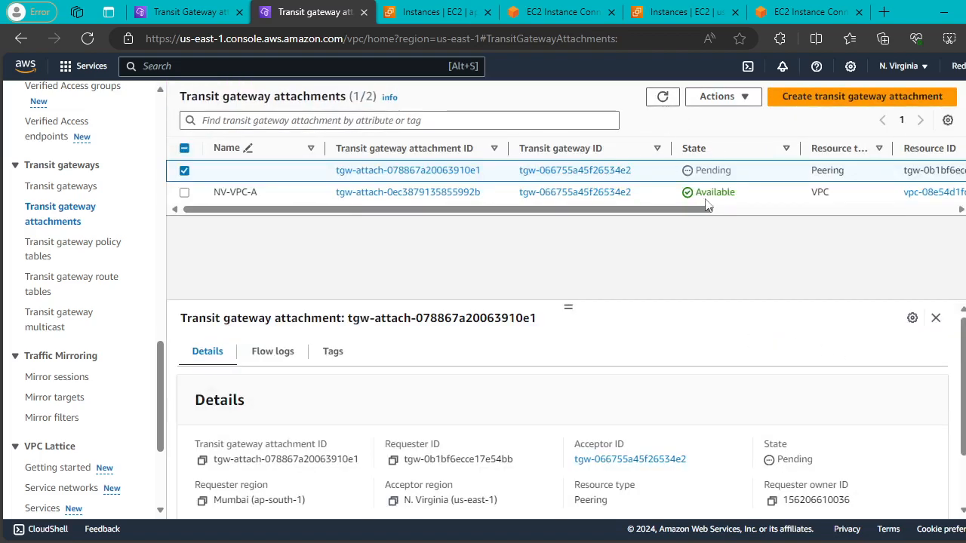
Refresh the attachment lists in both regions to watch the peering attachment turn Pending.
left_click(182, 12)
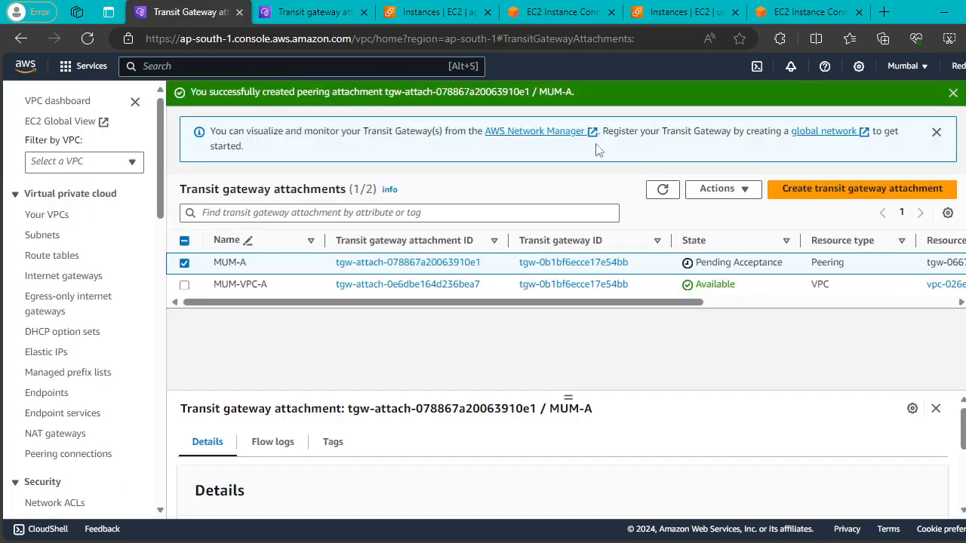
left_click(662, 191)
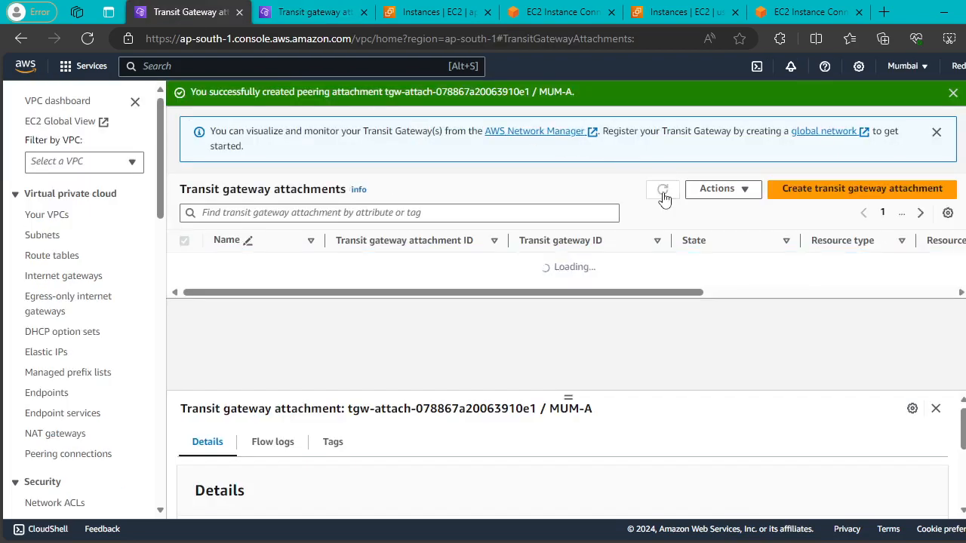
left_click(320, 13)
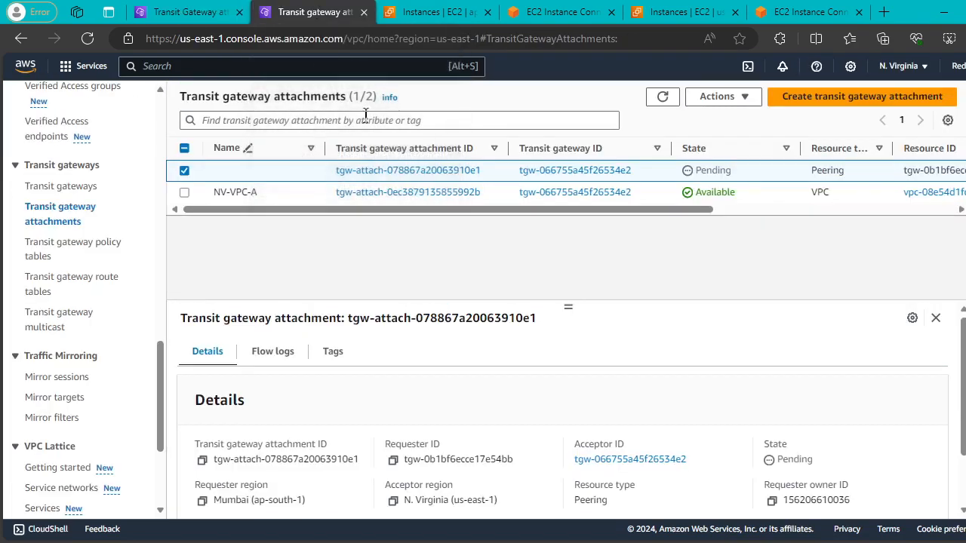
left_click(663, 99)
left_click(663, 99)
left_click(663, 99)
left_click(663, 99)
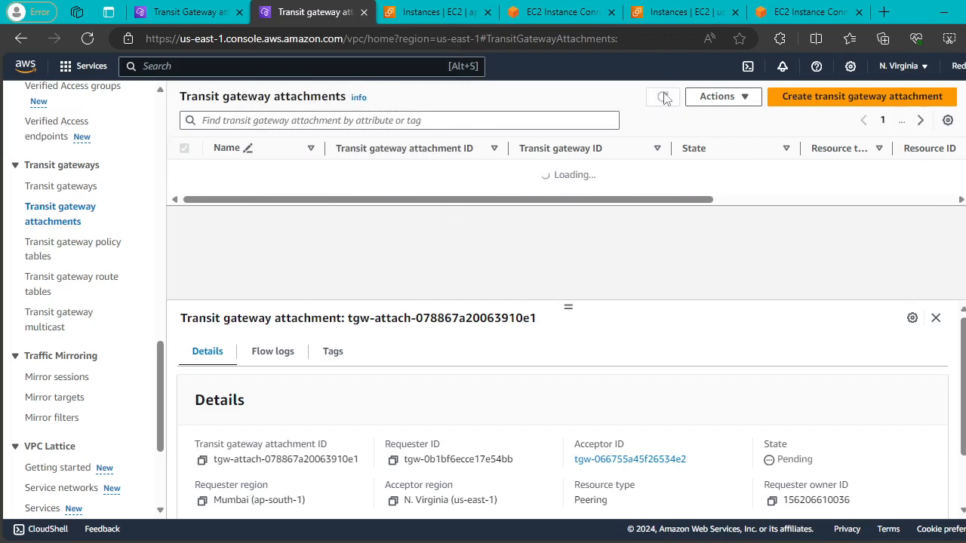
left_click(663, 98)
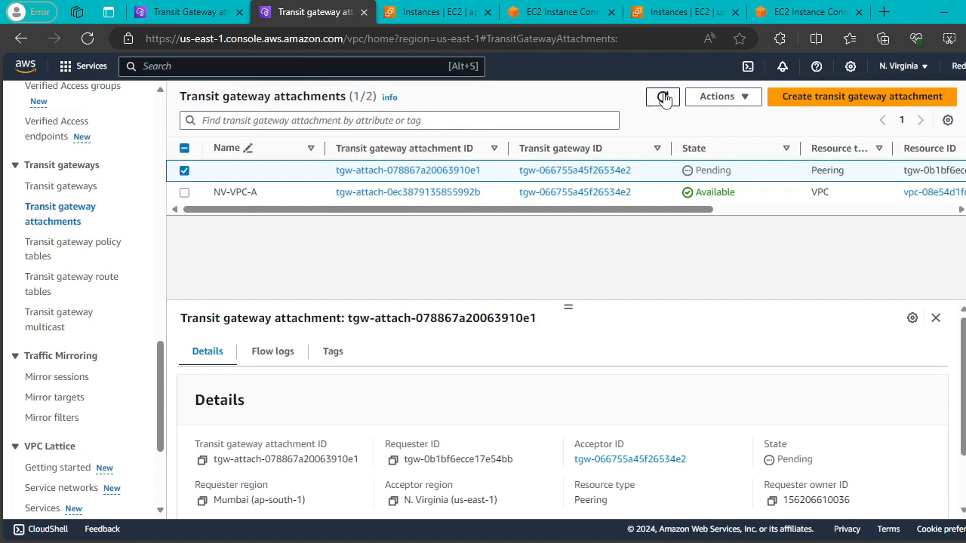
left_click(664, 99)
left_click(663, 96)
left_click(667, 98)
left_click(667, 98)
left_click(724, 99)
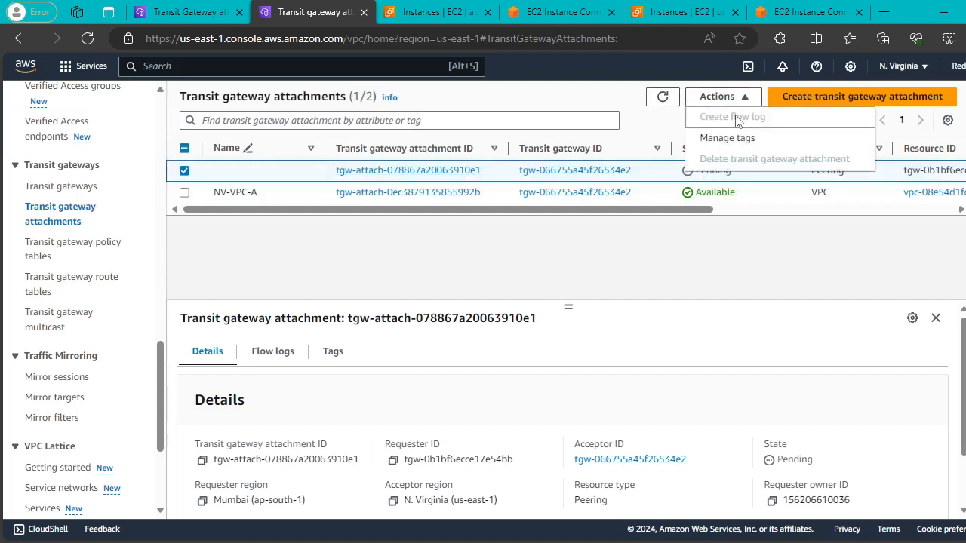
left_click(672, 257)
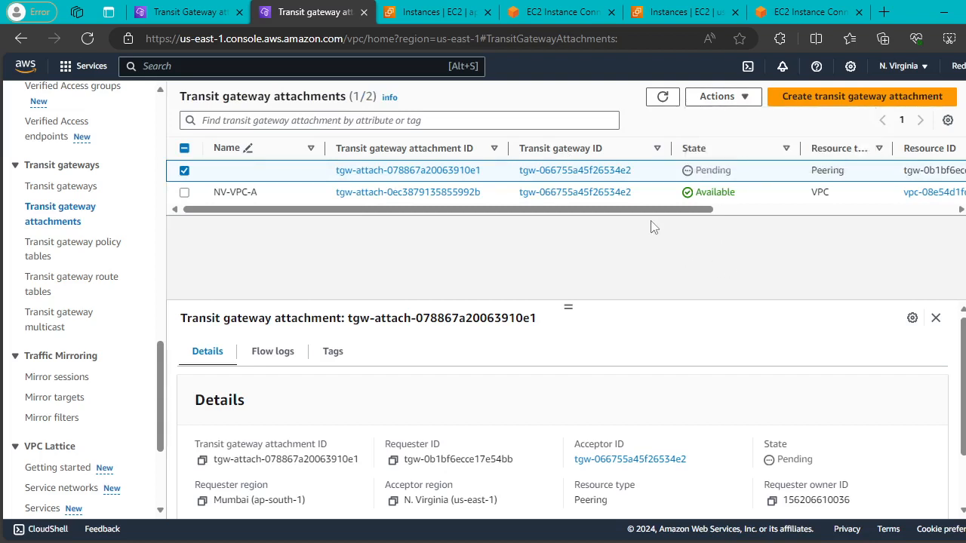
left_click(663, 97)
left_click(659, 103)
Refresh the N. Virginia attachments list to recheck the peering attachment's state.
left_click(661, 98)
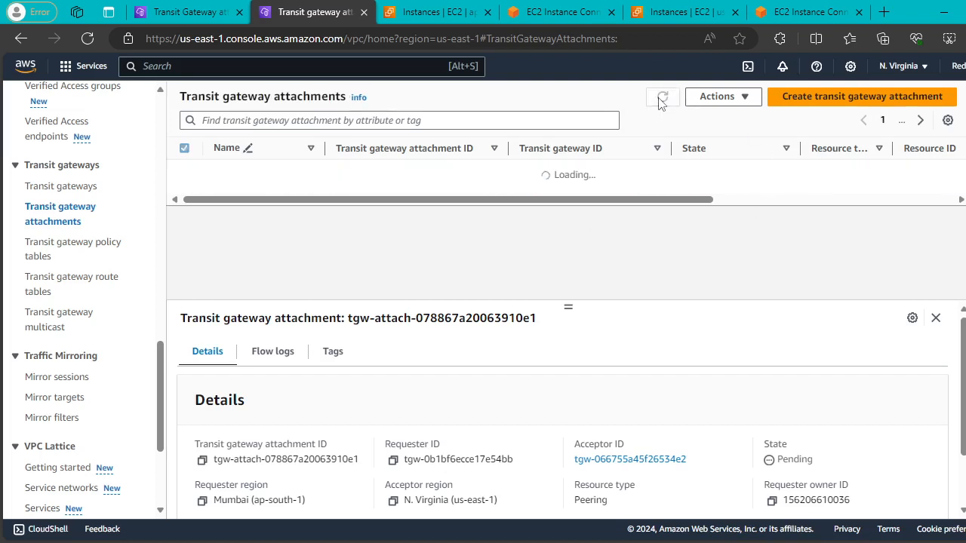
double_click(659, 98)
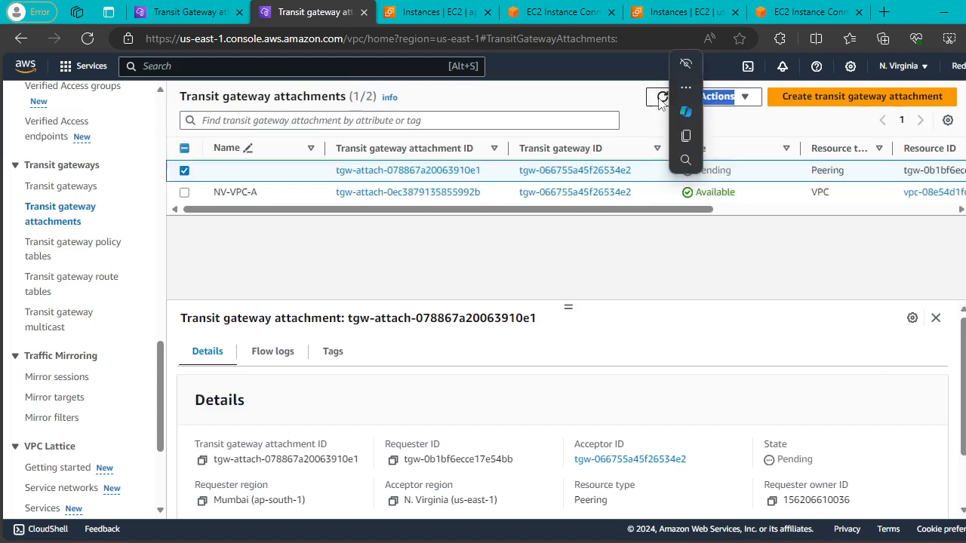
left_click_drag(663, 210, 573, 205)
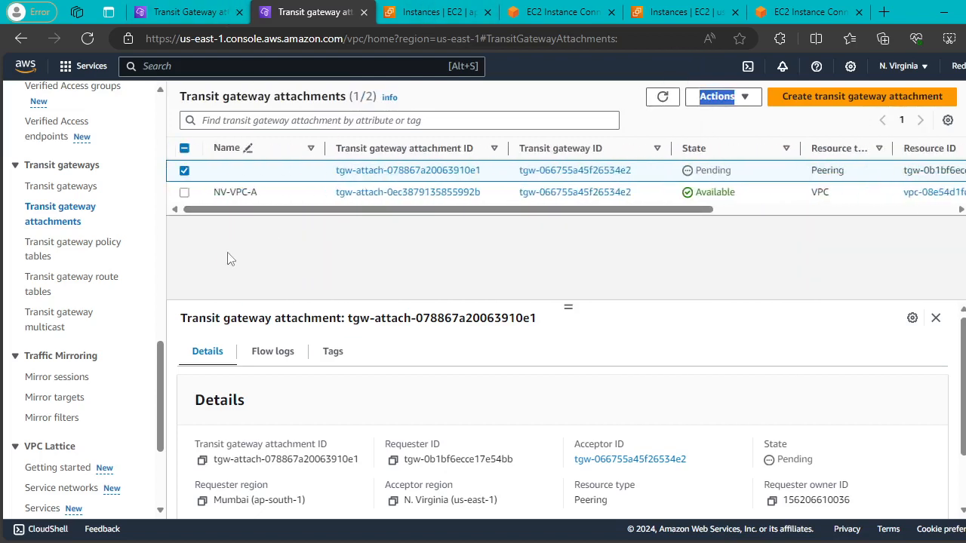
scroll(73, 366, "down", 3)
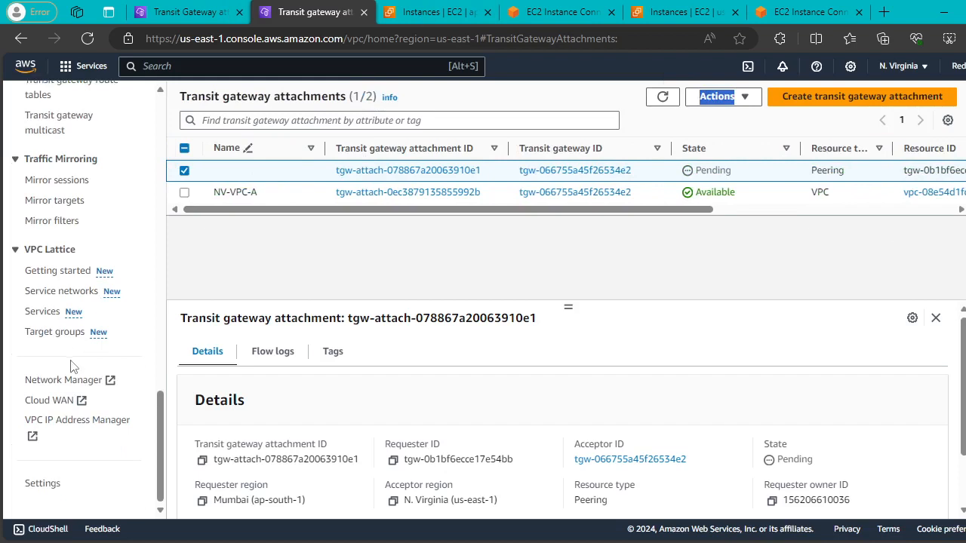
Go through the VPC sidebar to Transit gateway attachments, showing peering Pending and NV-VPC-A Available.
left_click(59, 181)
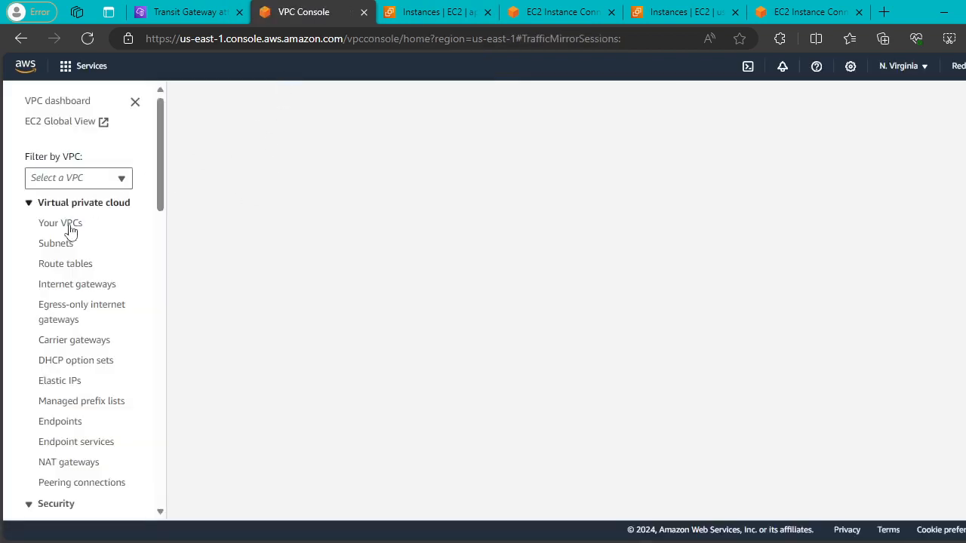
scroll(71, 231, "down", 7)
scroll(89, 259, "down", 3)
scroll(75, 261, "up", 3)
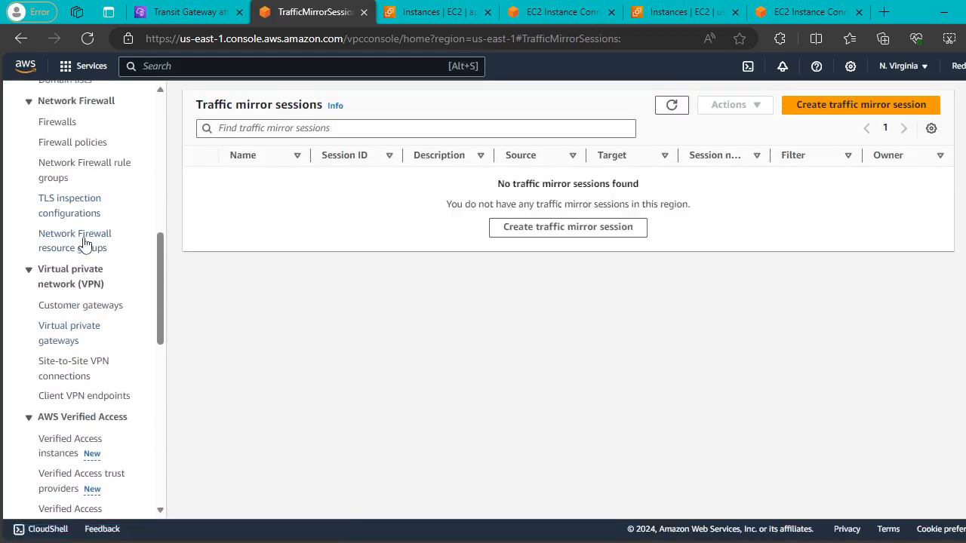
scroll(86, 244, "down", 3)
scroll(84, 244, "down", 5)
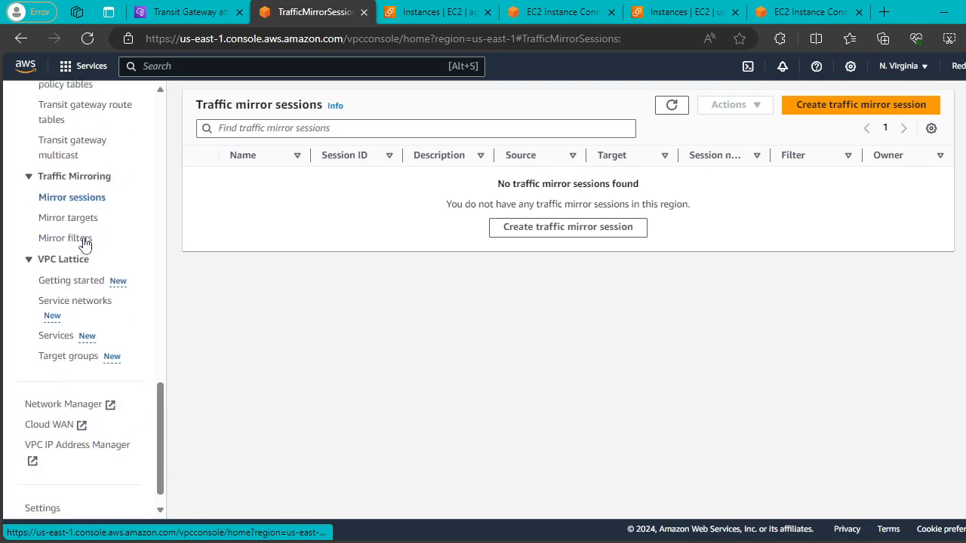
scroll(84, 243, "up", 9)
scroll(84, 243, "up", 3)
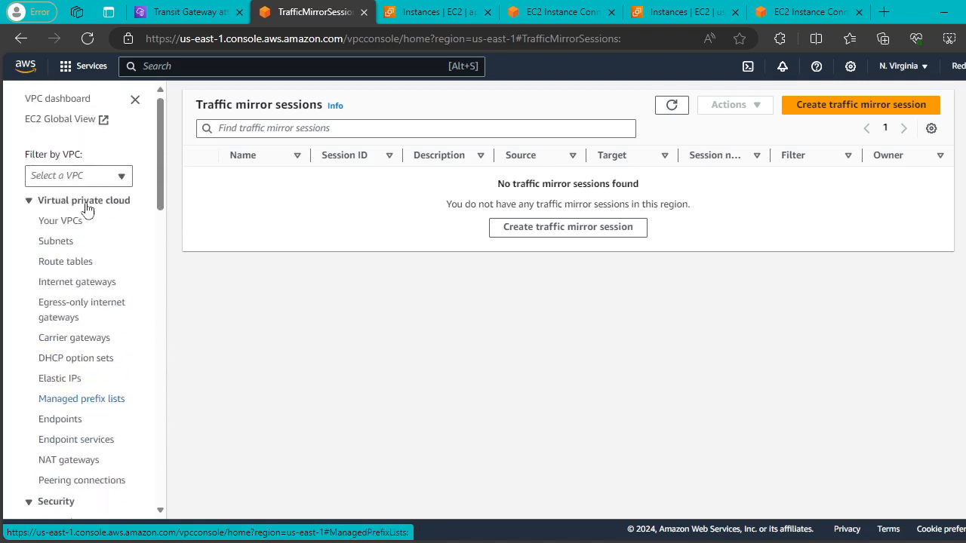
scroll(79, 234, "down", 2)
scroll(85, 260, "down", 3)
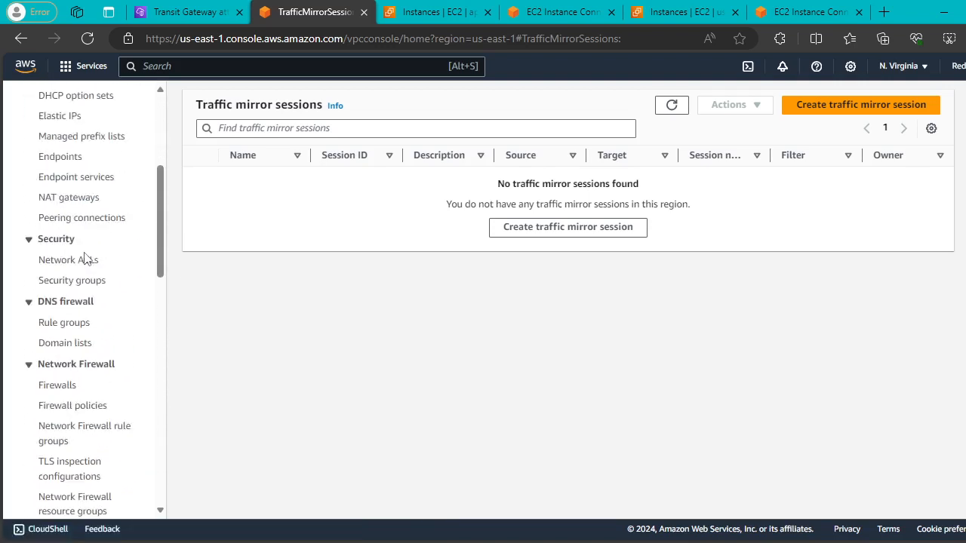
scroll(85, 260, "down", 7)
scroll(91, 241, "down", 2)
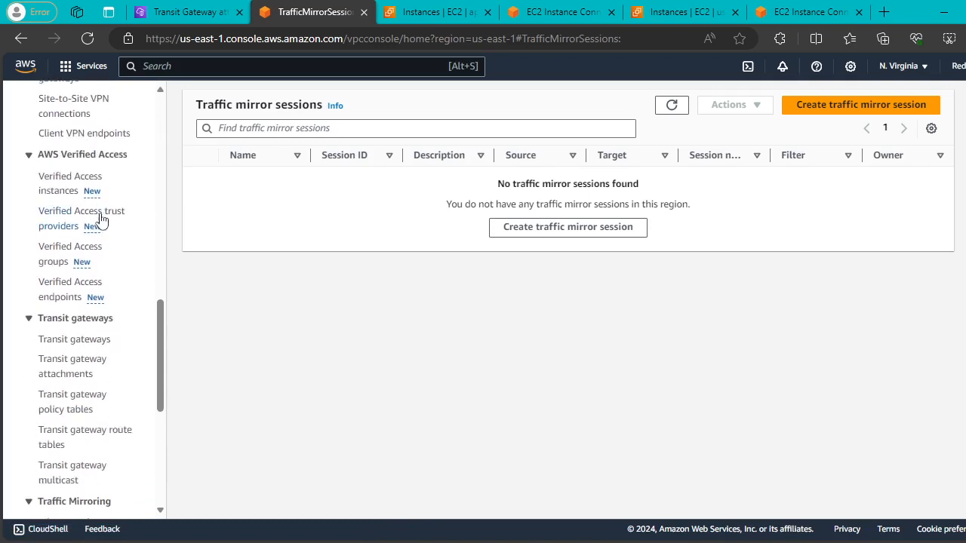
scroll(104, 241, "up", 12)
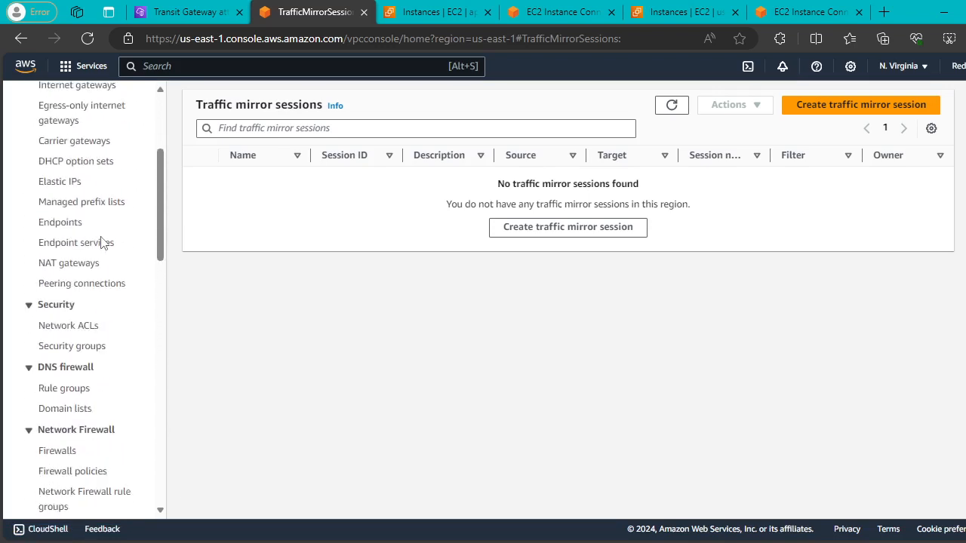
left_click(78, 226)
scroll(82, 257, "down", 11)
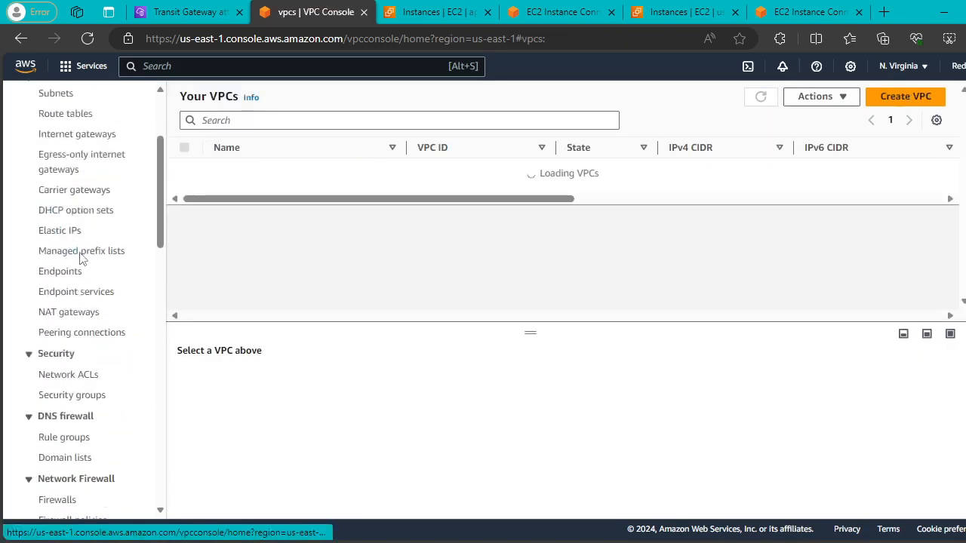
scroll(83, 276, "down", 5)
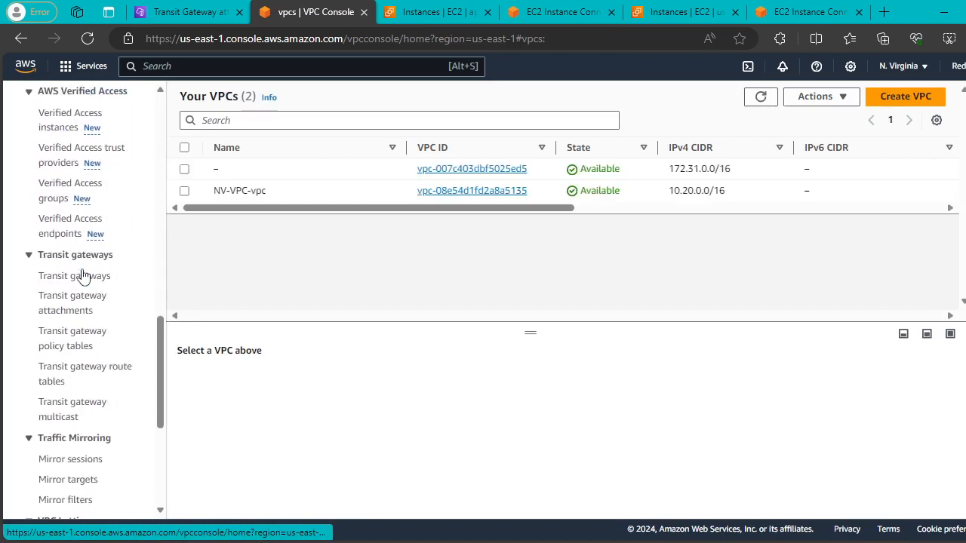
left_click(62, 300)
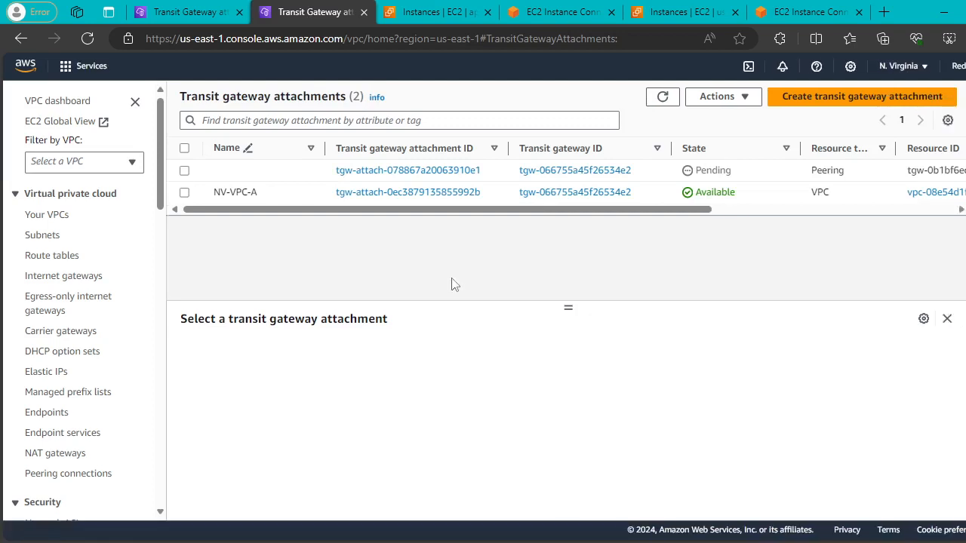
Select the peering attachment and refresh until it shows Available, then view Mumbai's EC2 instances.
left_click(663, 98)
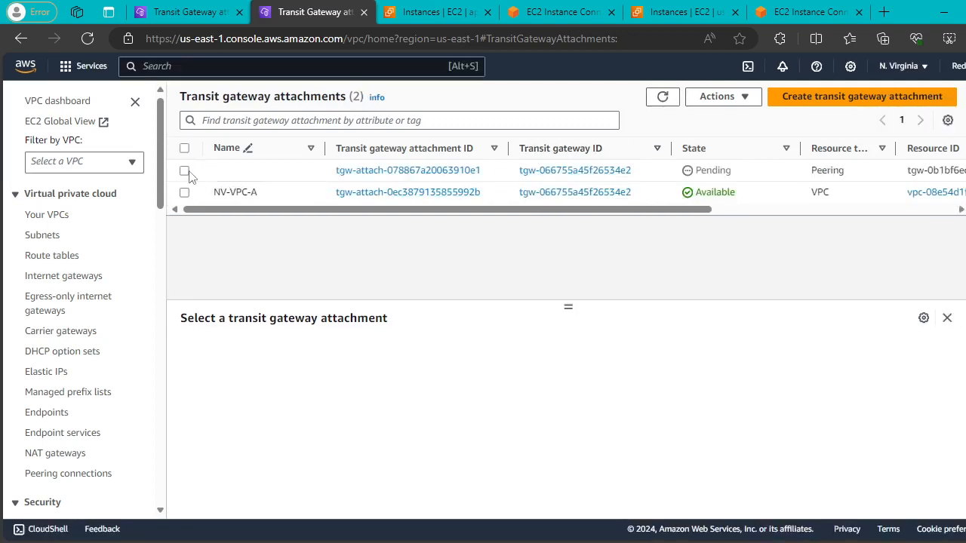
left_click(184, 170)
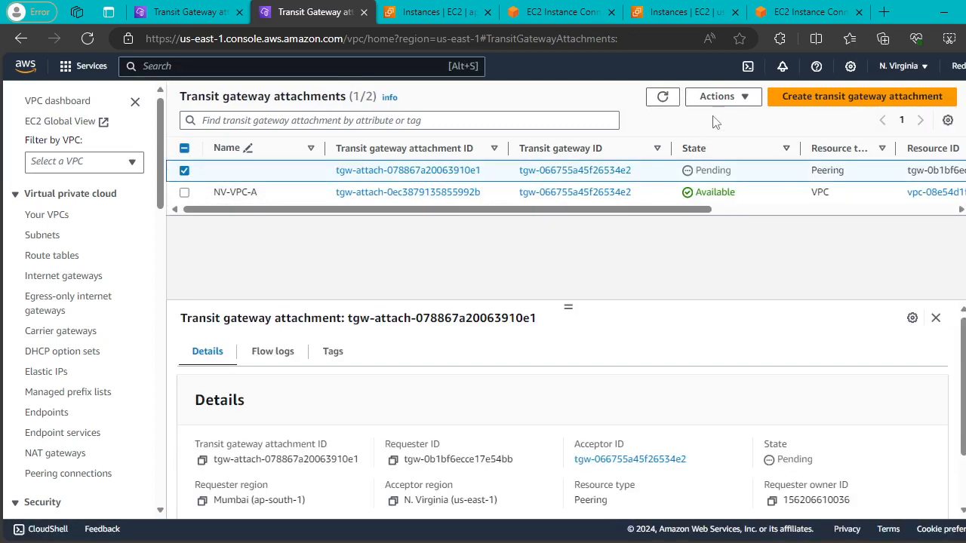
left_click(662, 97)
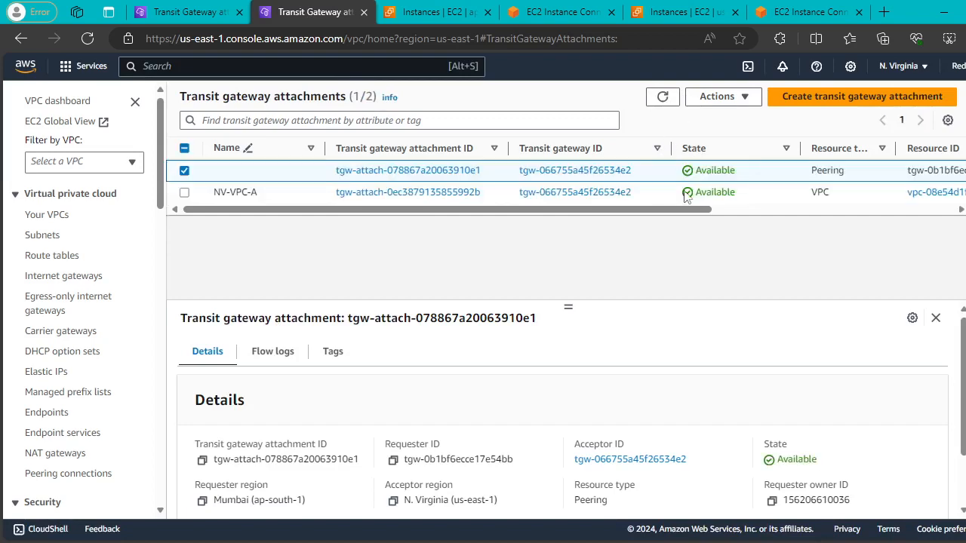
left_click(412, 14)
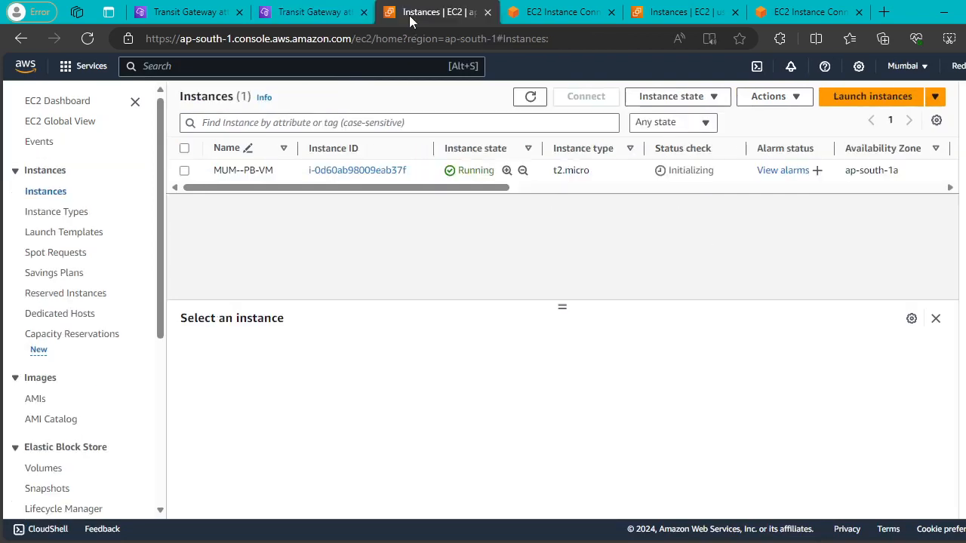
Stop the running ping on the Mumbai VM and rerun ping 10.20.1.113.
left_click(556, 16)
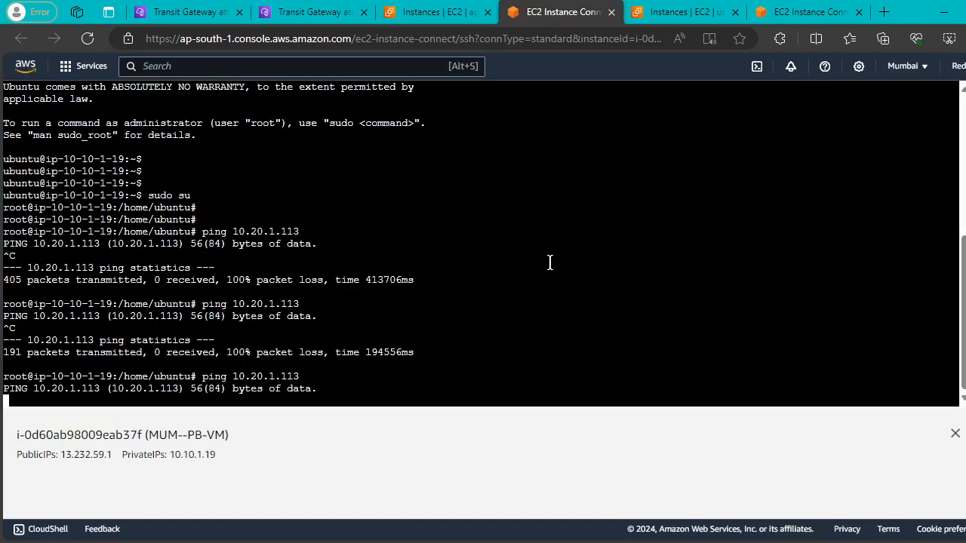
key("ctrl+c")
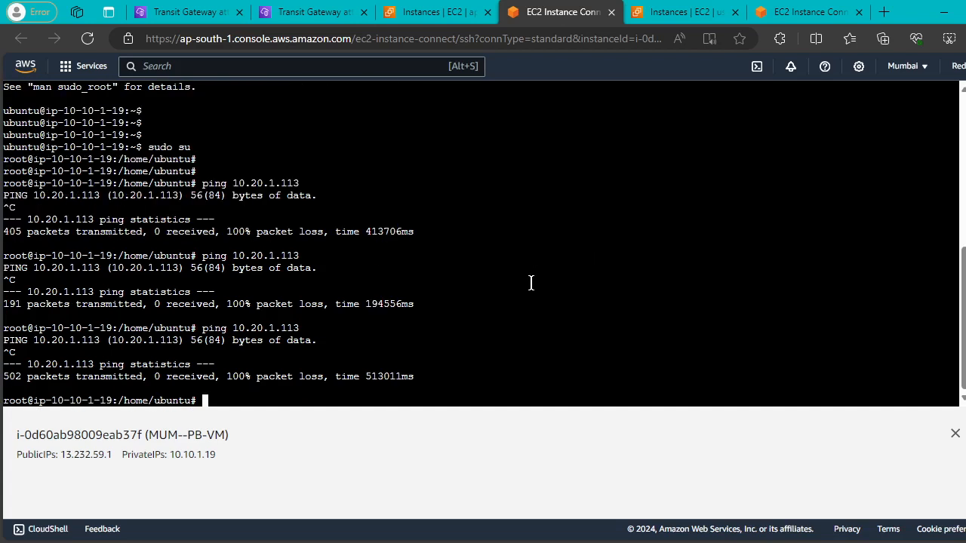
key("Return")
key("Return")
key("Return")
type("ping 10.20.1.113")
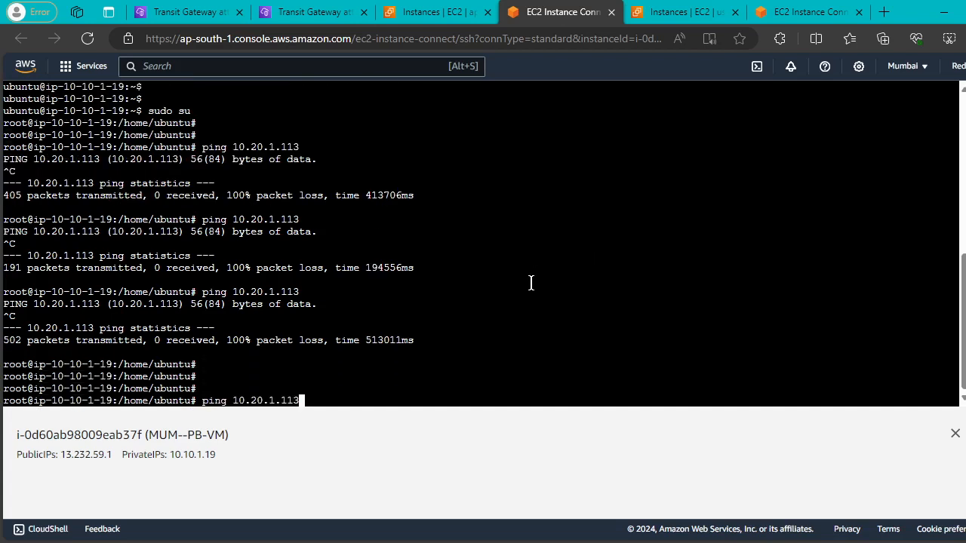
key("Return")
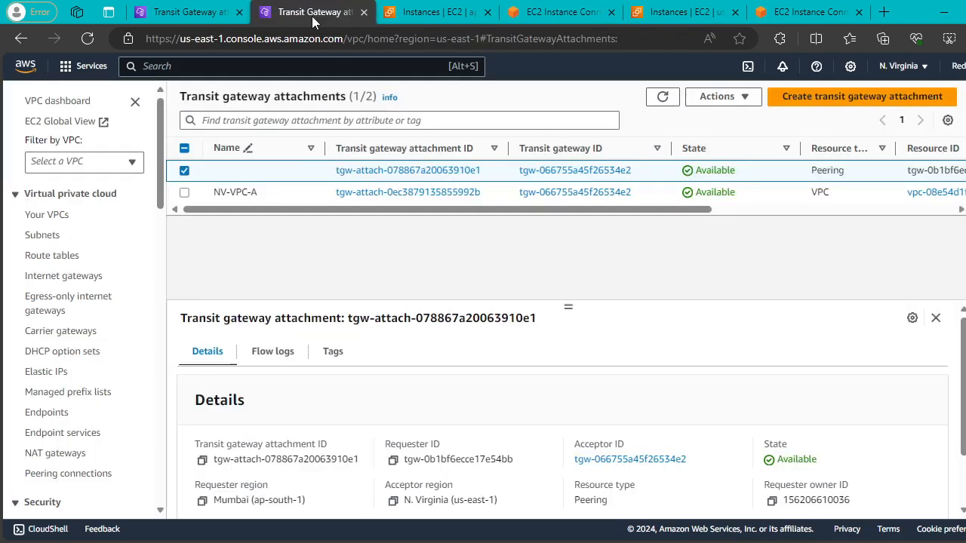
Refresh the attachment pages to confirm MUM-A peering is Available in Mumbai and N. Virginia.
left_click(311, 13)
left_click(227, 13)
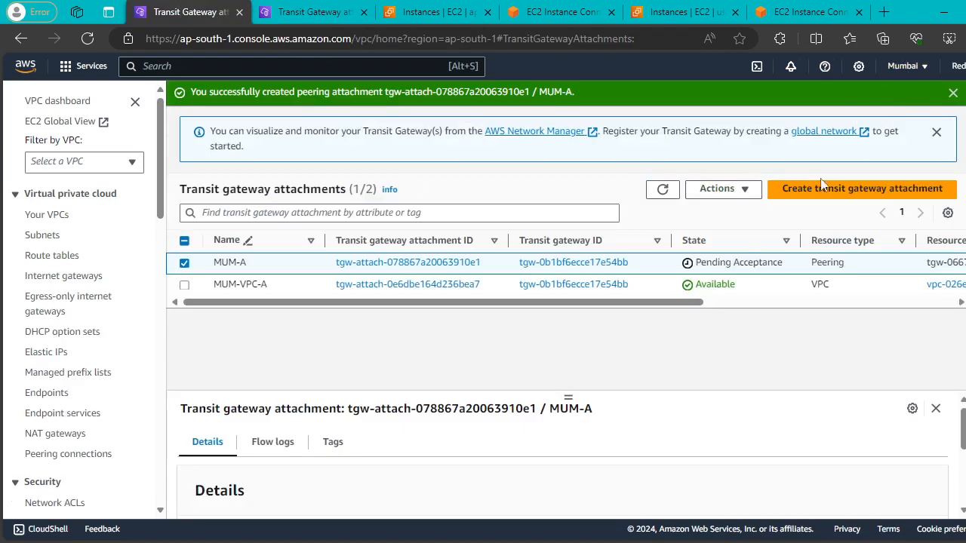
left_click(663, 194)
left_click_drag(742, 272, 691, 270)
left_click(326, 11)
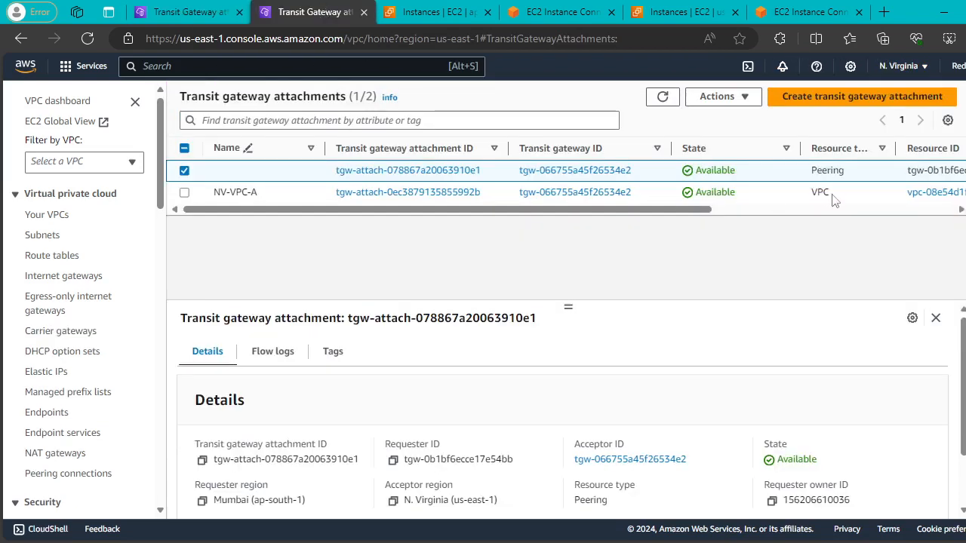
left_click(417, 9)
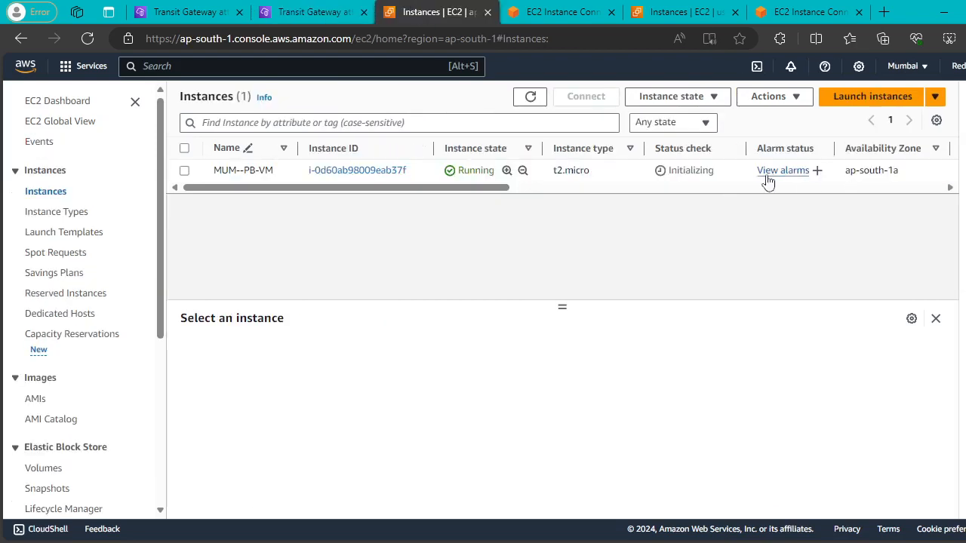
left_click(524, 102)
left_click(213, 12)
left_click(290, 12)
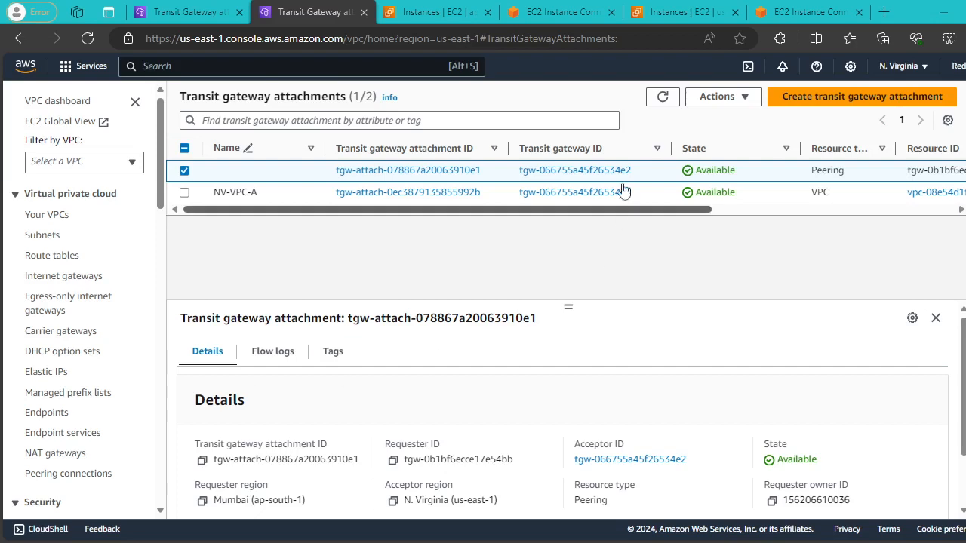
Refresh the N. Virginia attachments, then open Mumbai's Transit gateway route tables.
left_click(660, 99)
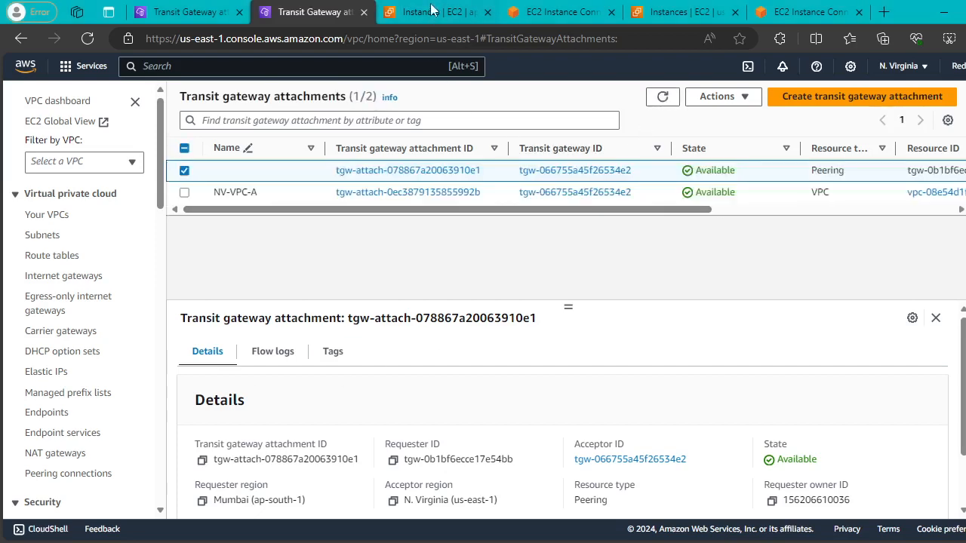
left_click(556, 8)
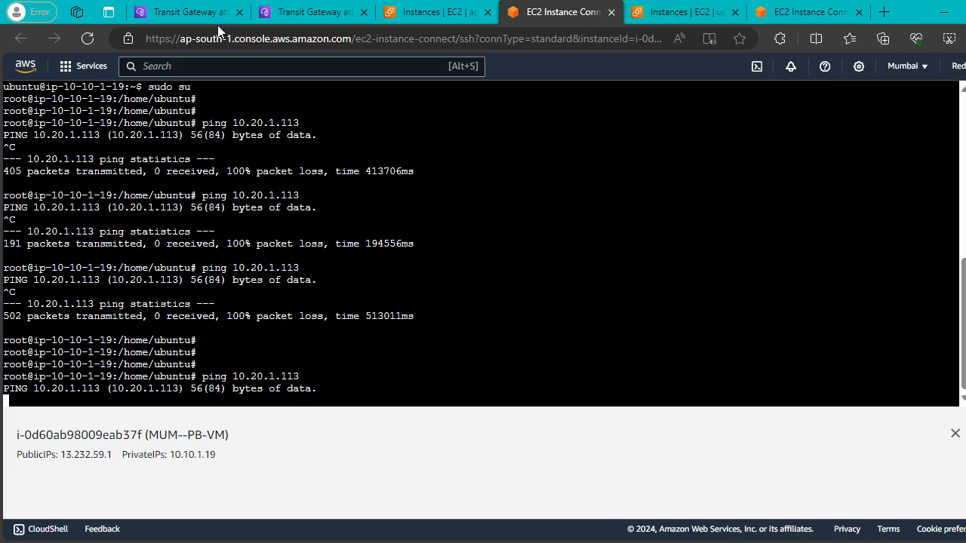
left_click(198, 14)
scroll(125, 330, "down", 10)
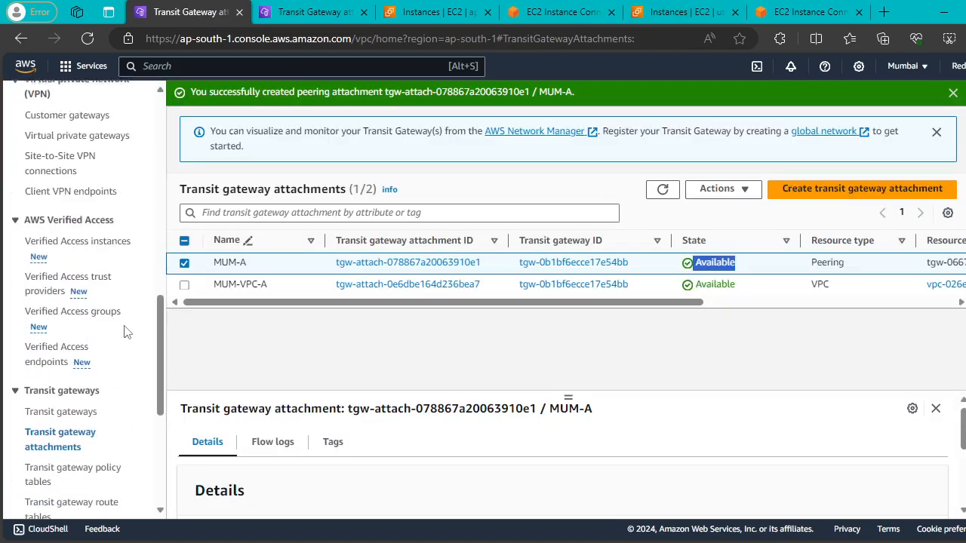
left_click(61, 163)
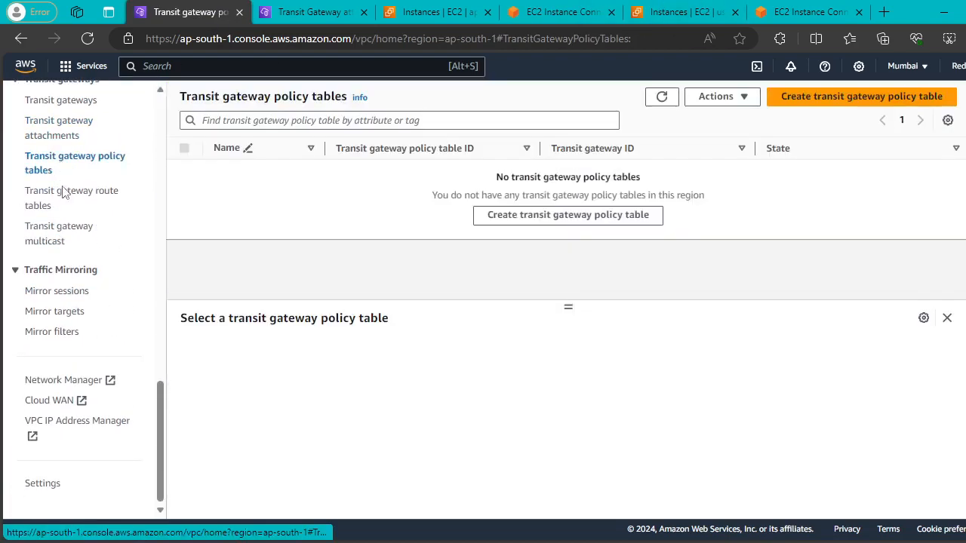
left_click(60, 203)
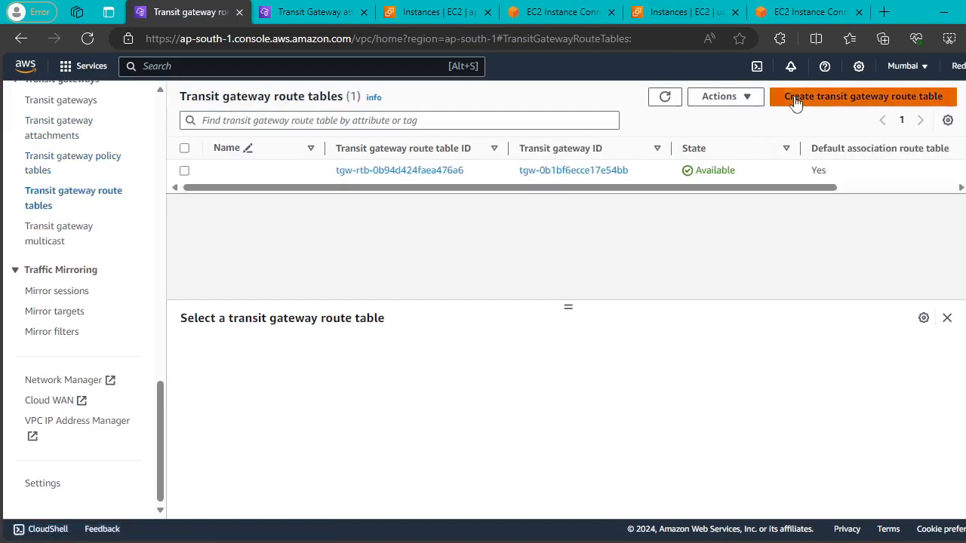
Look over the Create transit gateway route table form, then return to the list without creating.
left_click(792, 98)
left_click(156, 240)
left_click(513, 265)
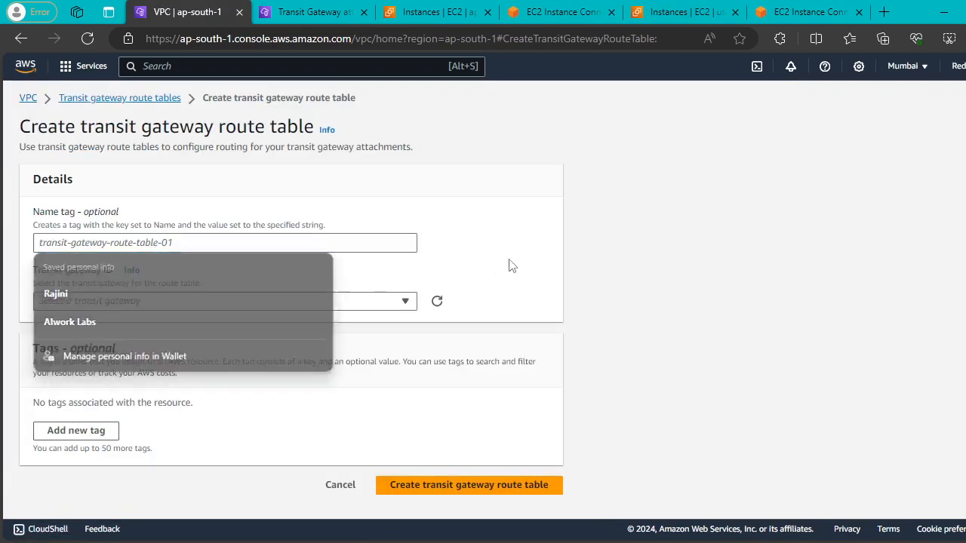
left_click(299, 302)
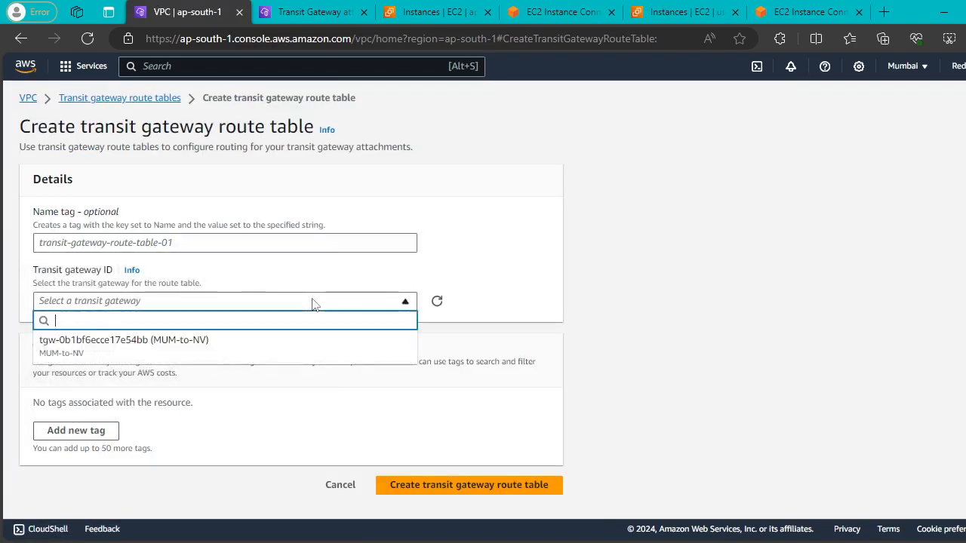
left_click(450, 274)
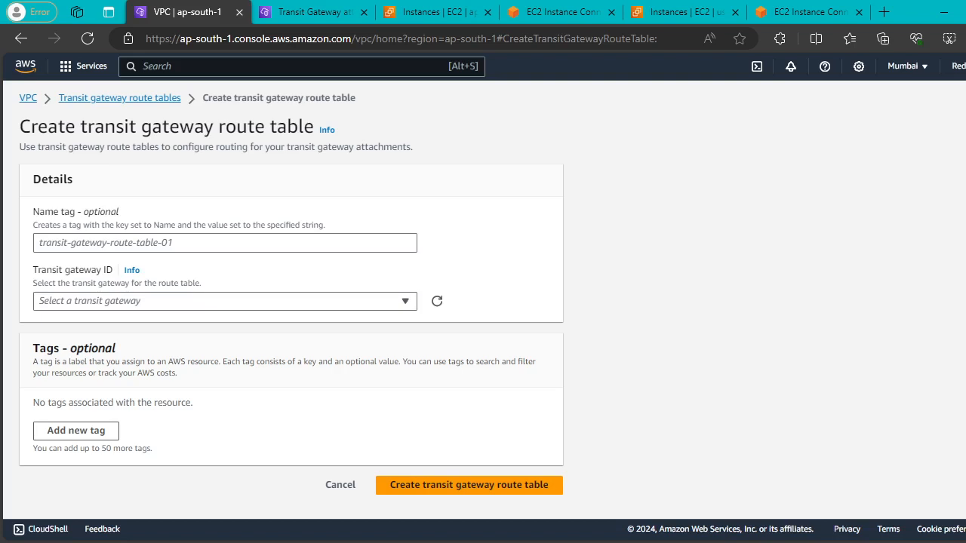
left_click(271, 238)
left_click(653, 252)
left_click(123, 99)
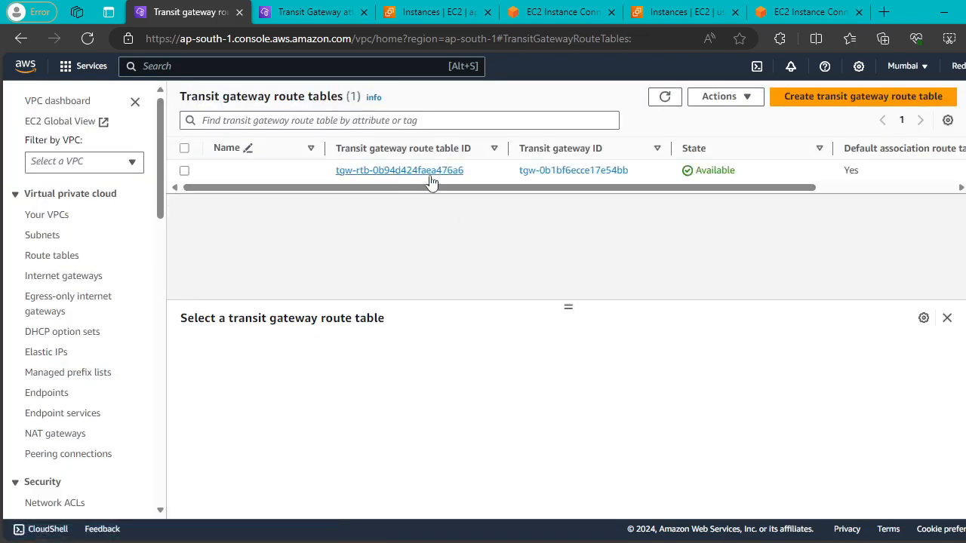
View the N. Virginia route table's routes: 10.10.0.0/16 static and 10.20.0.0/16 propagated, both active.
left_click(302, 12)
scroll(84, 320, "down", 15)
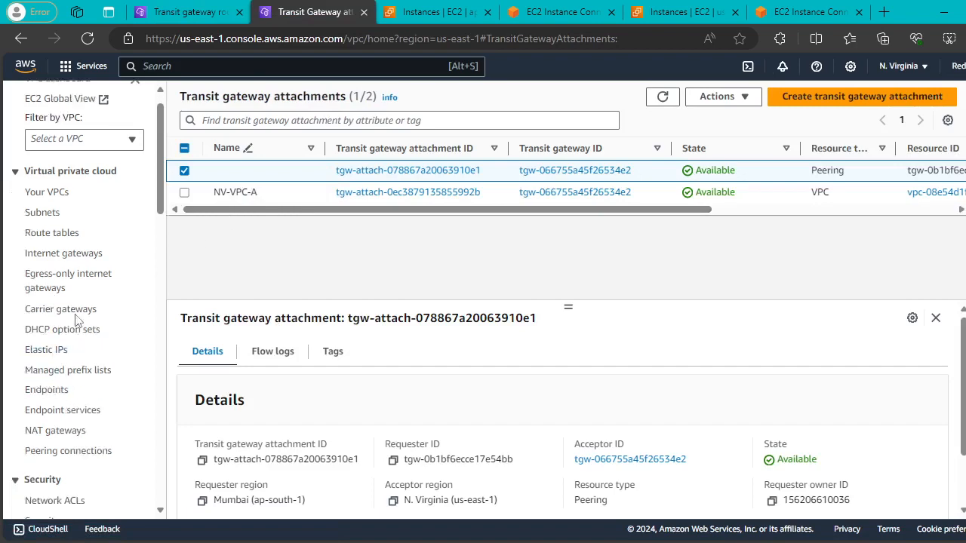
scroll(85, 320, "down", 3)
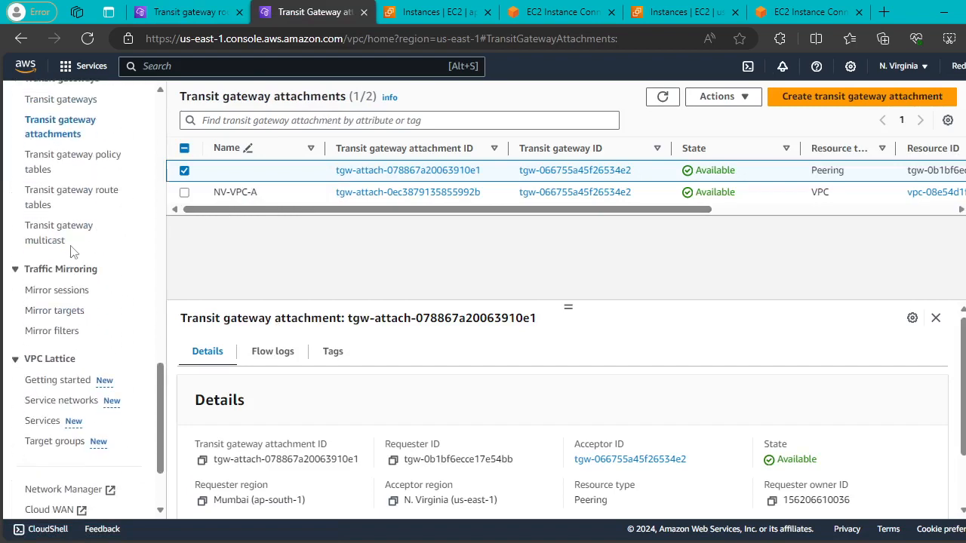
left_click(40, 196)
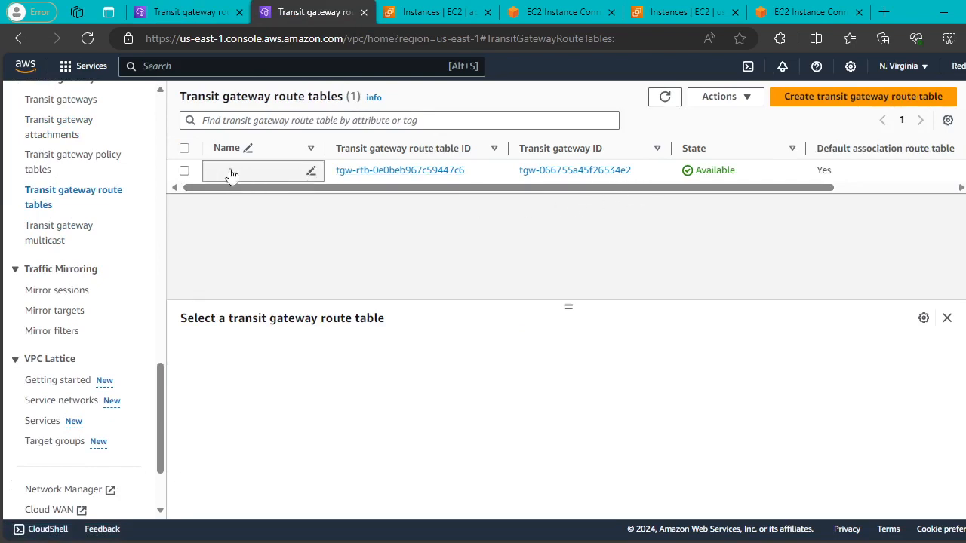
left_click(186, 172)
scroll(848, 442, "down", 1)
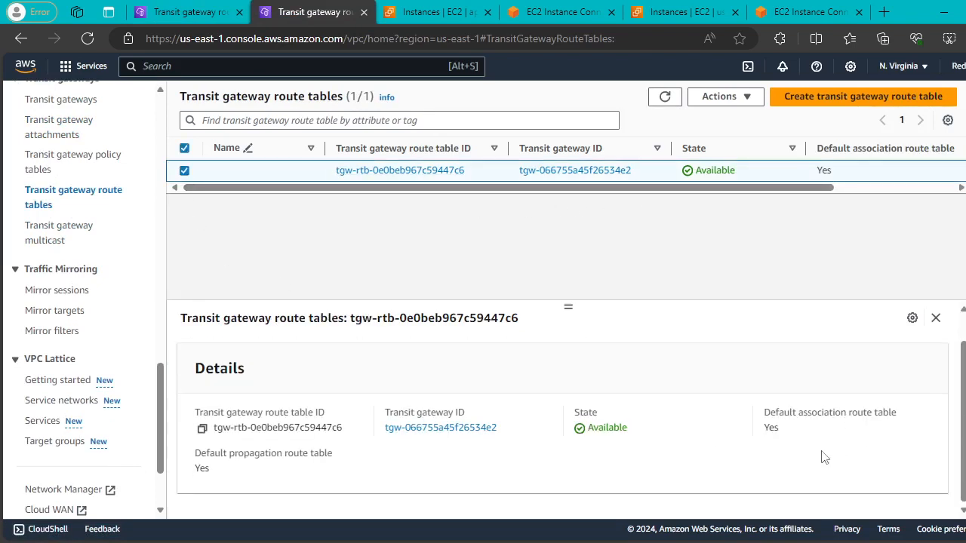
scroll(335, 368, "up", 1)
left_click(564, 353)
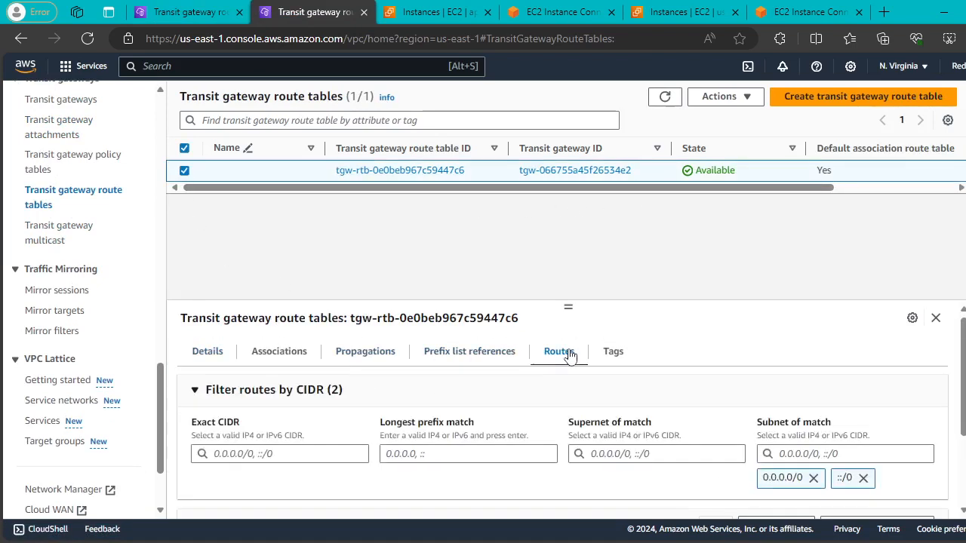
scroll(856, 456, "down", 3)
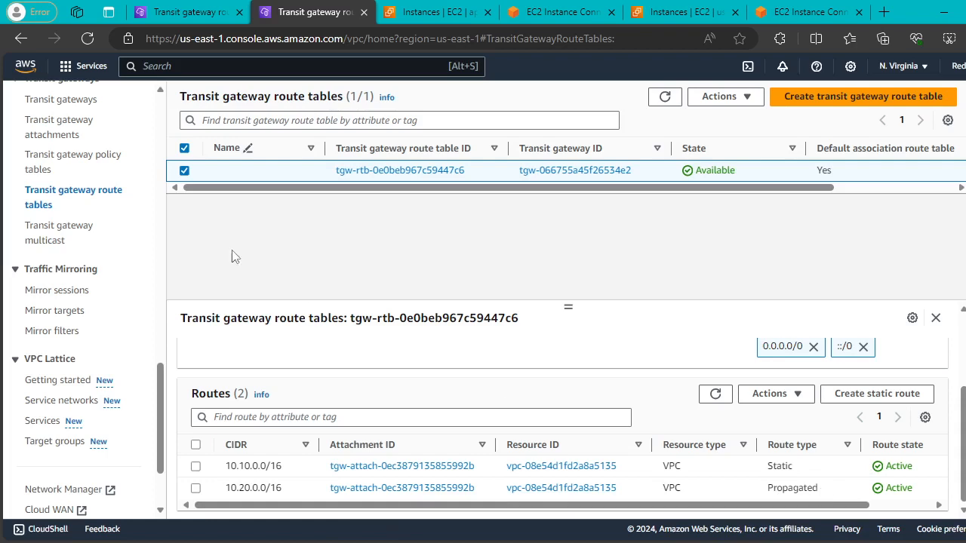
left_click(190, 11)
Review the Mumbai route table's routes, then its associations with the VPC and peering attachments.
left_click(185, 171)
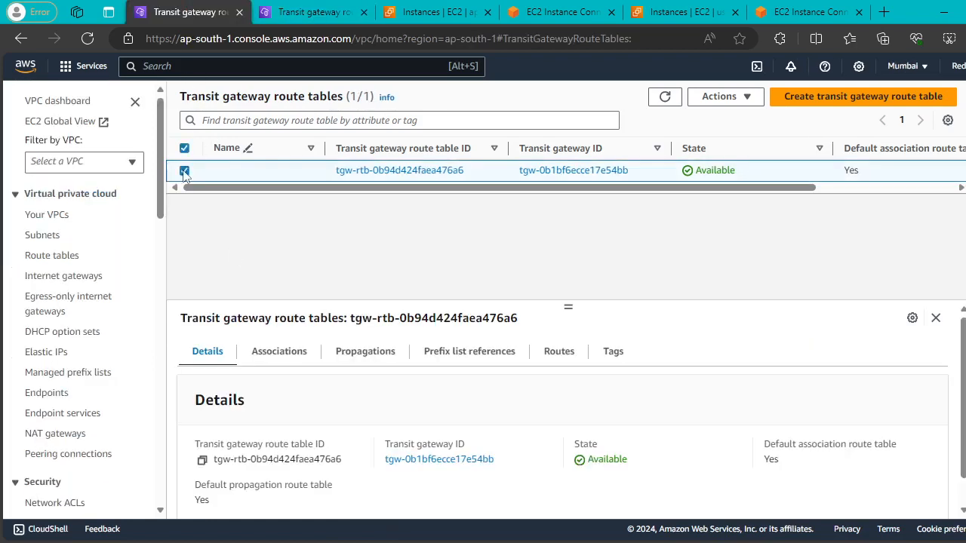
left_click(552, 357)
scroll(722, 406, "down", 3)
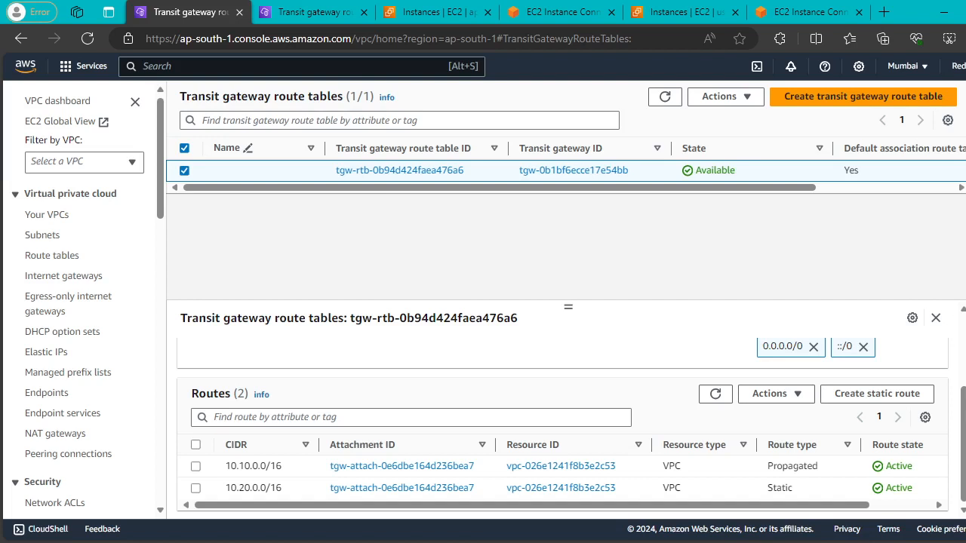
scroll(404, 350, "up", 3)
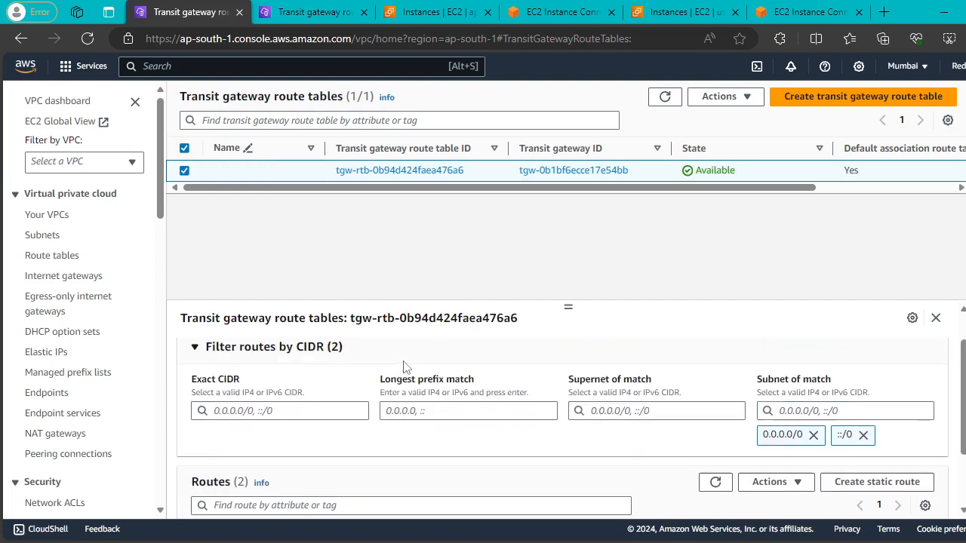
scroll(276, 375, "up", 1)
left_click(300, 361)
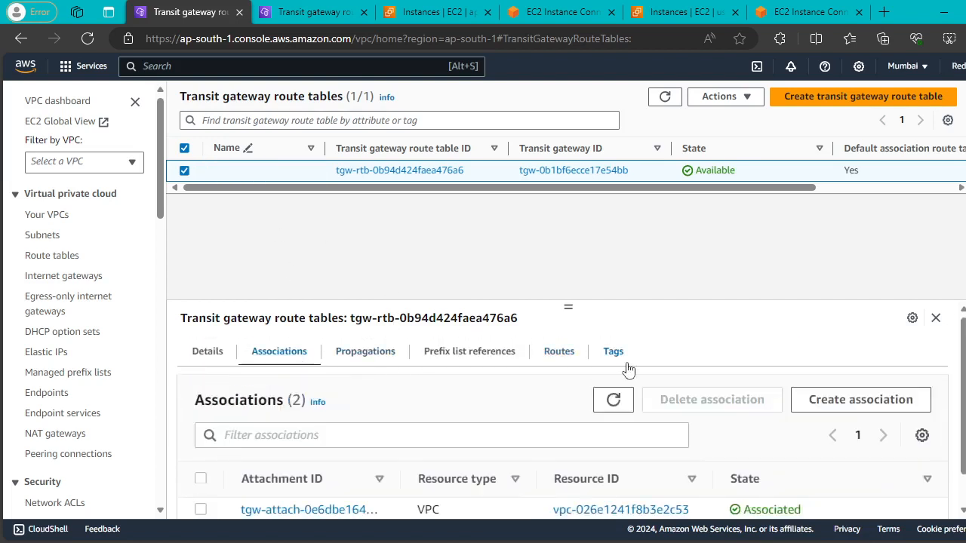
scroll(652, 384, "down", 1)
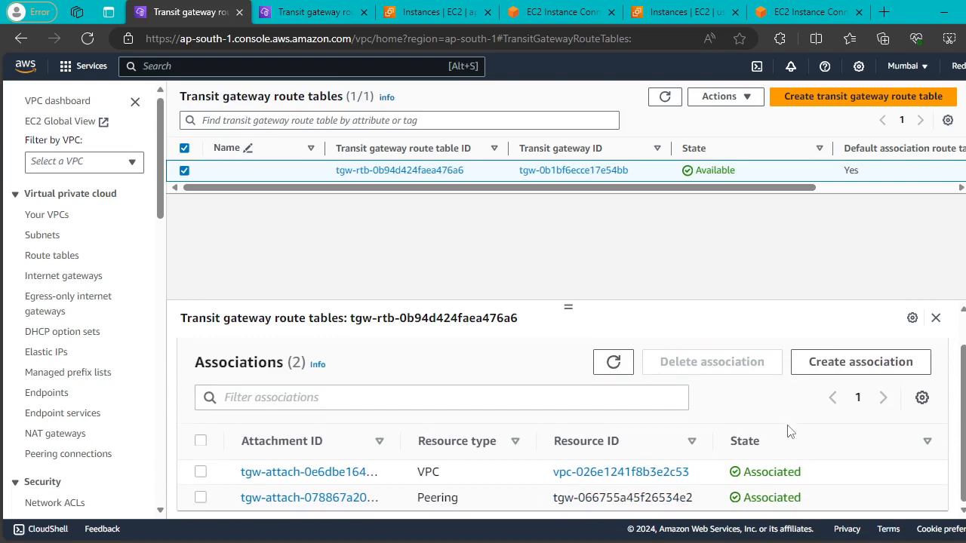
Try associating MUM-A peering attachment tgw-attach-078867a20063910e1 with tgw-rtb-0b94d424faea476a6 and dismiss the already-associated error.
left_click(845, 365)
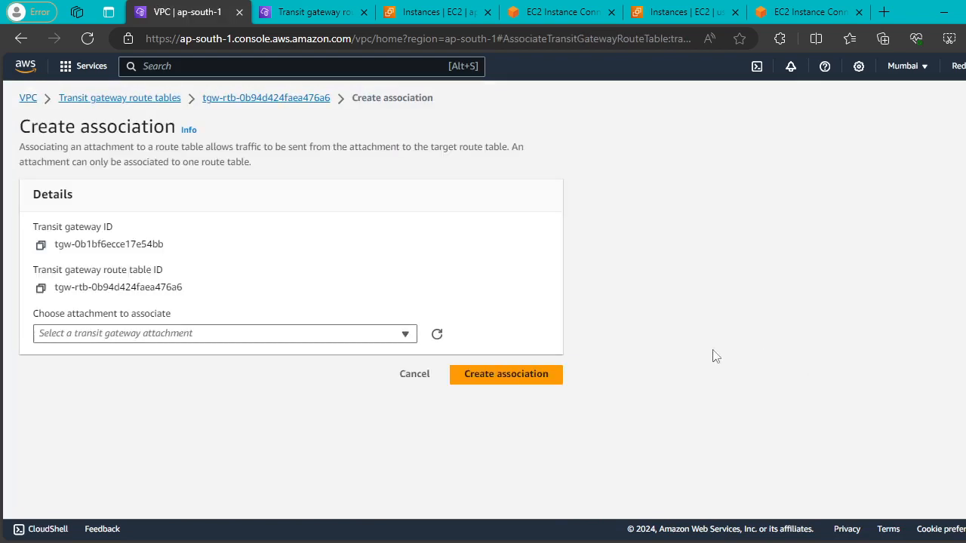
left_click(398, 340)
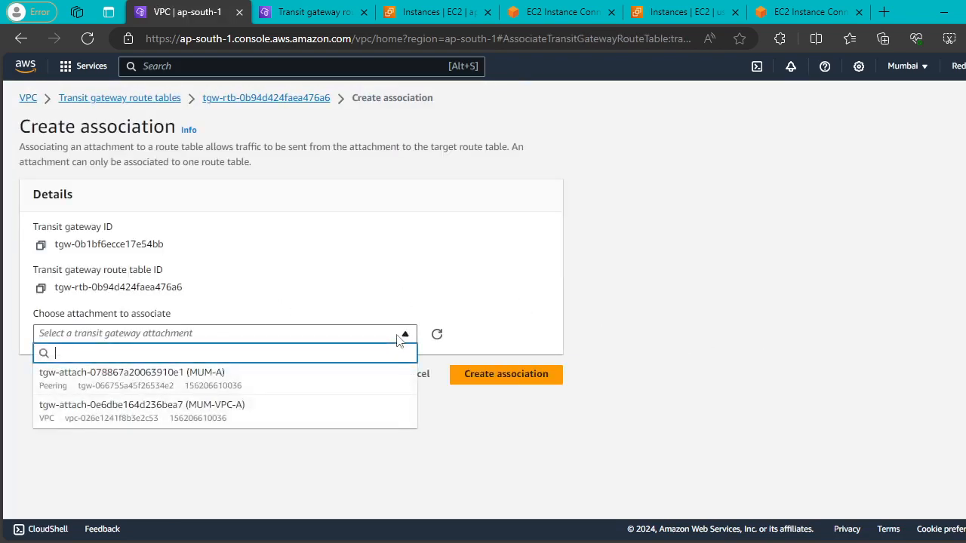
left_click(258, 381)
left_click(492, 374)
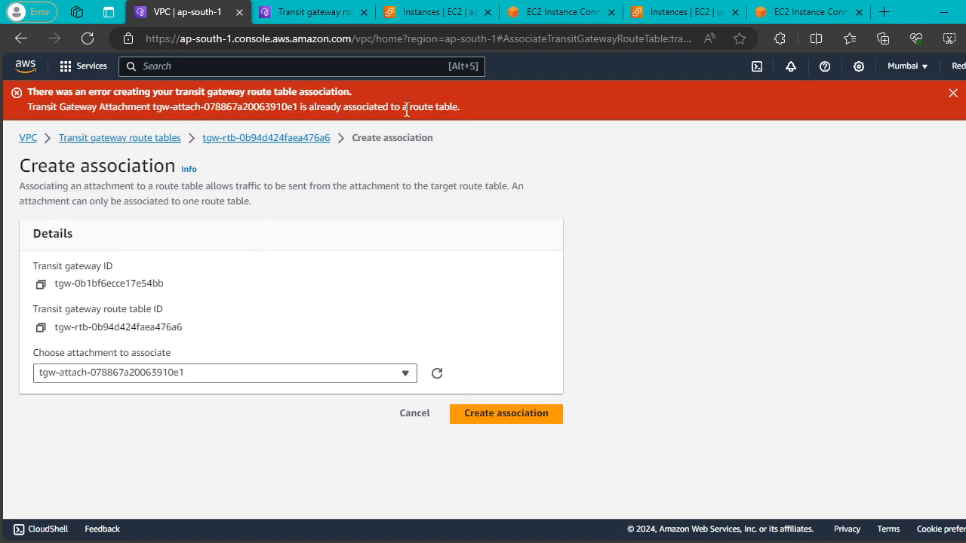
left_click(953, 93)
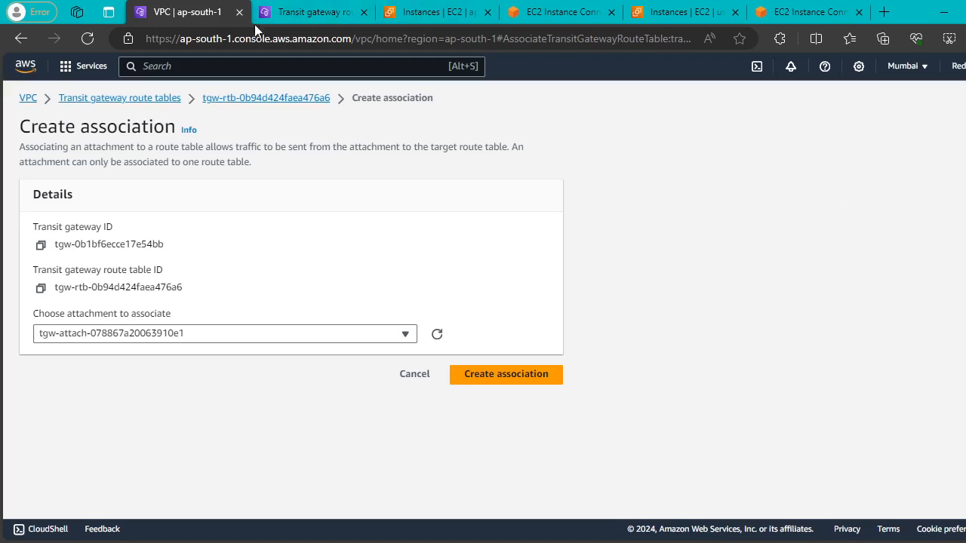
Check which route table the Mumbai public subnet uses, leaving its association unchanged.
left_click(28, 98)
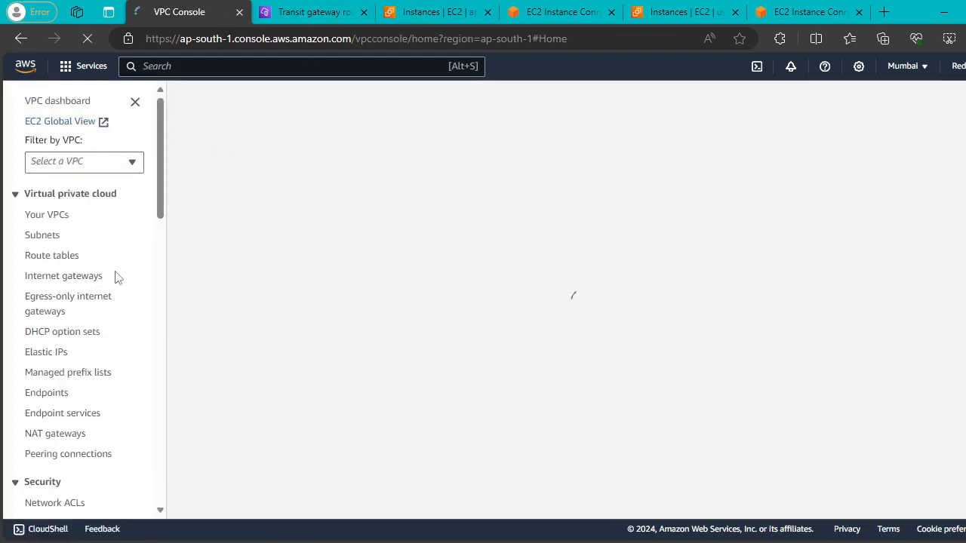
left_click(56, 244)
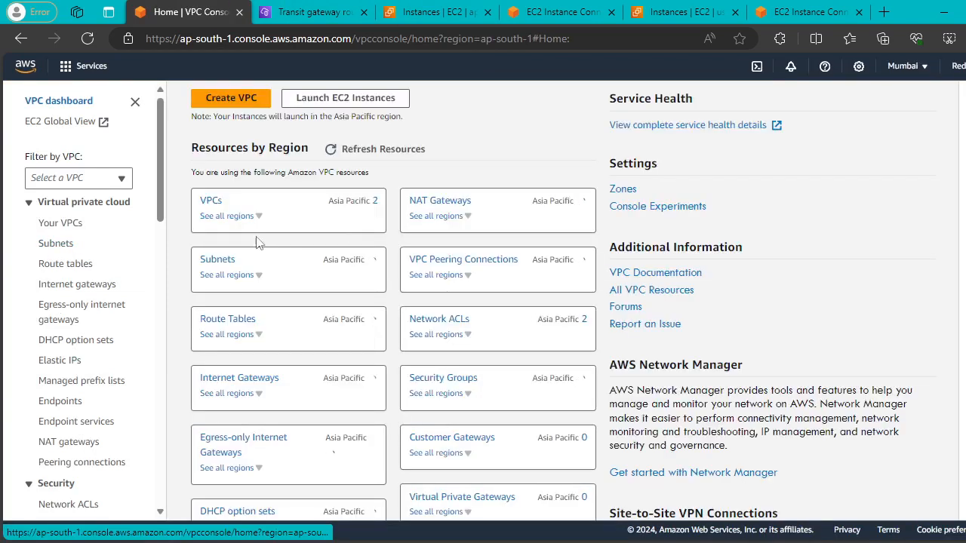
left_click(58, 246)
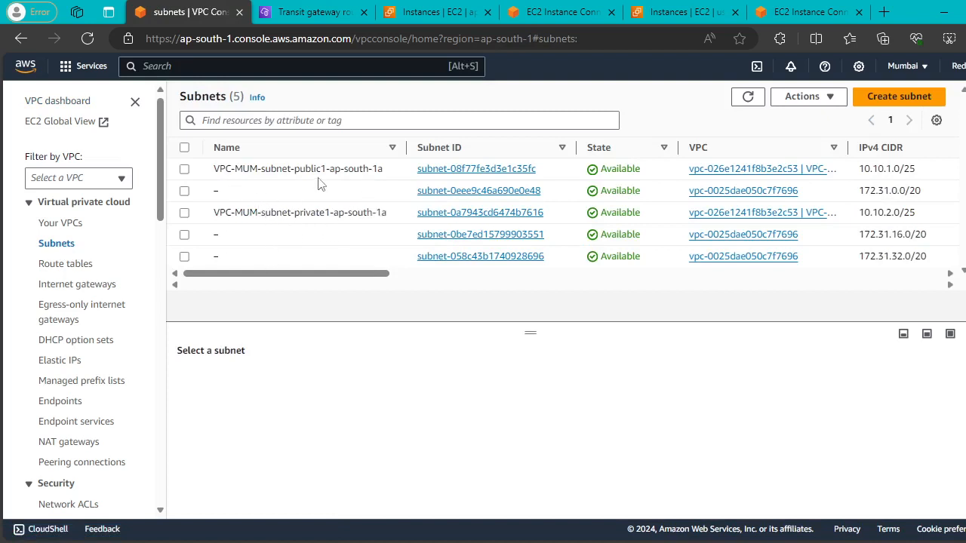
left_click(184, 171)
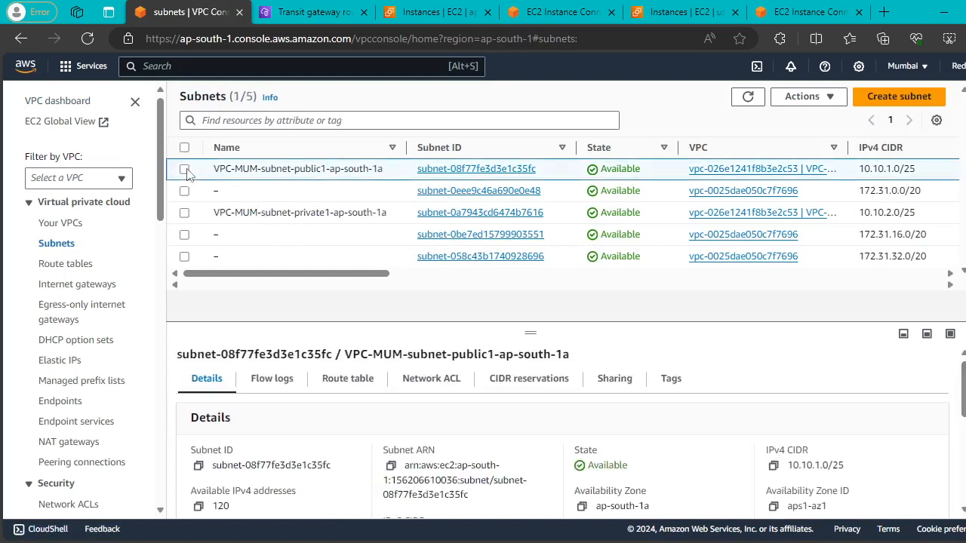
left_click(372, 379)
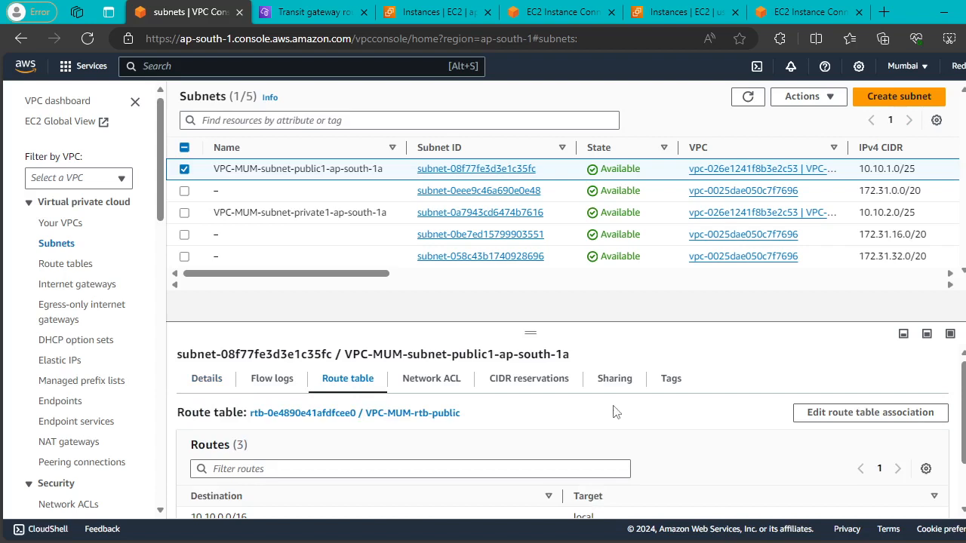
left_click(865, 418)
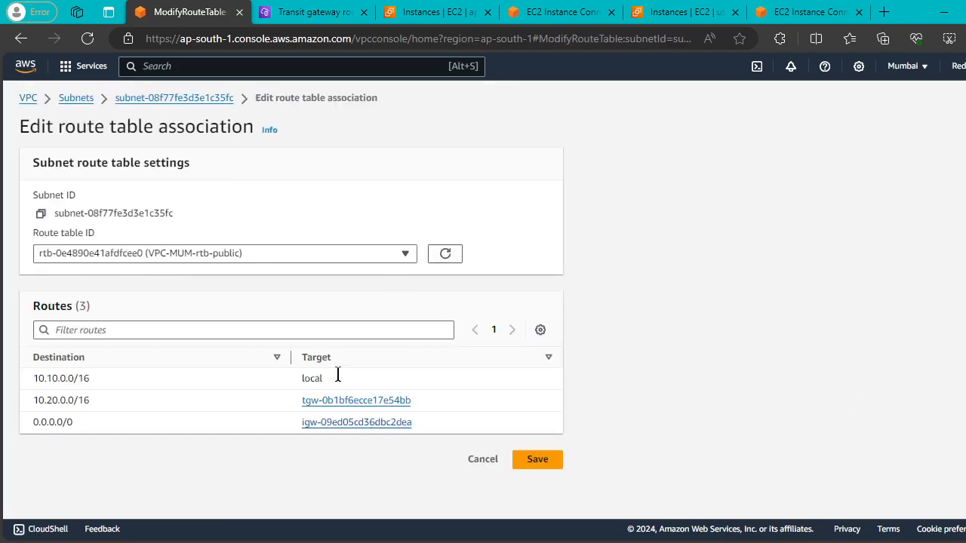
left_click(20, 39)
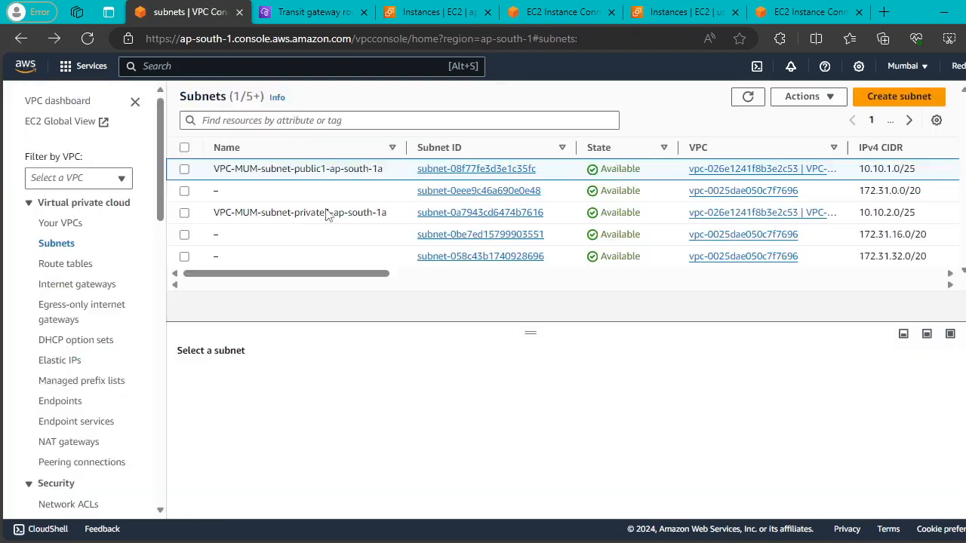
Remove the 10.20.0.0/16 Transit Gateway route from VPC-MUM-rtb-public and save the routes.
left_click(74, 263)
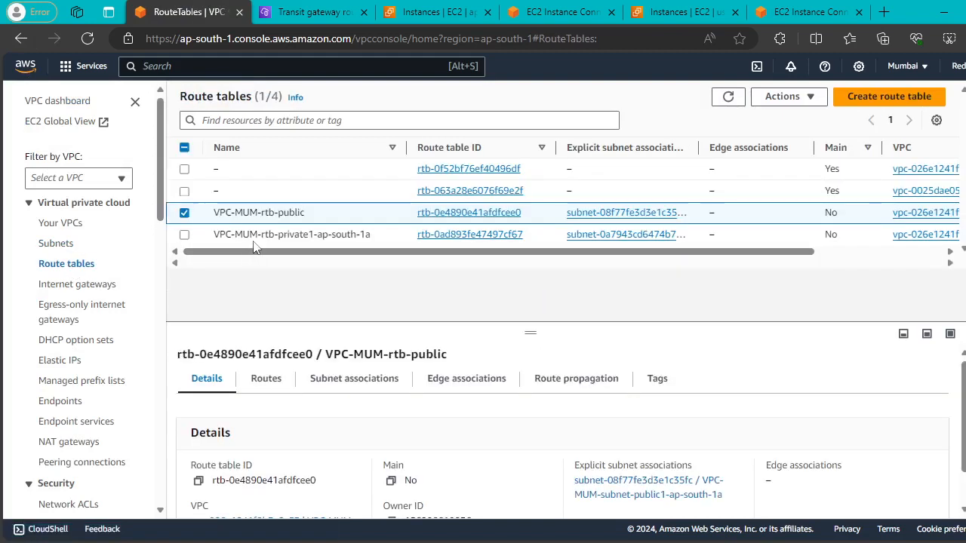
left_click(281, 379)
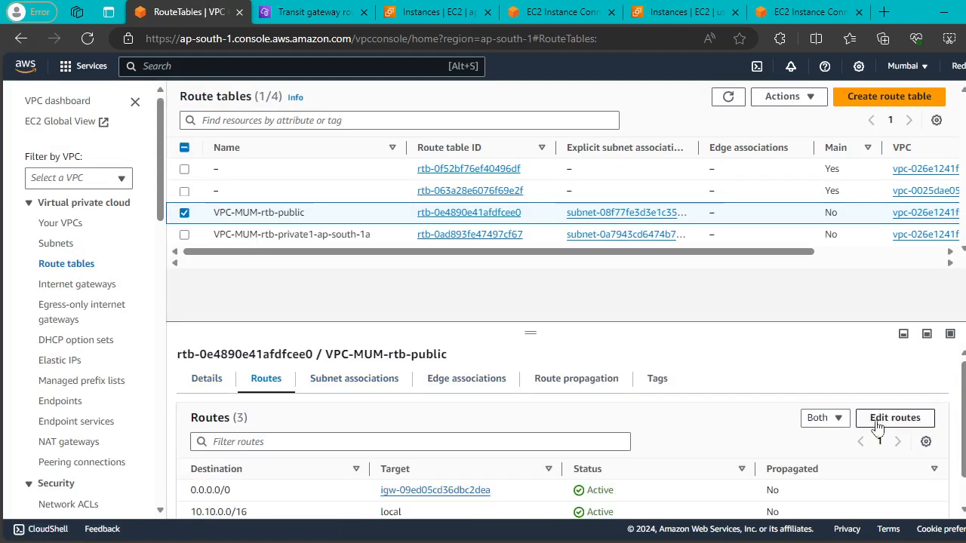
left_click(892, 425)
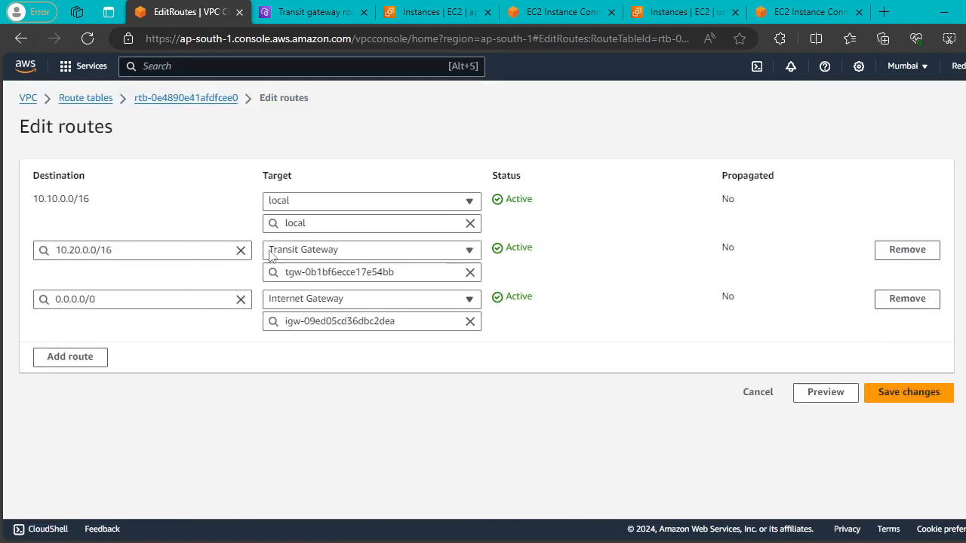
left_click(906, 249)
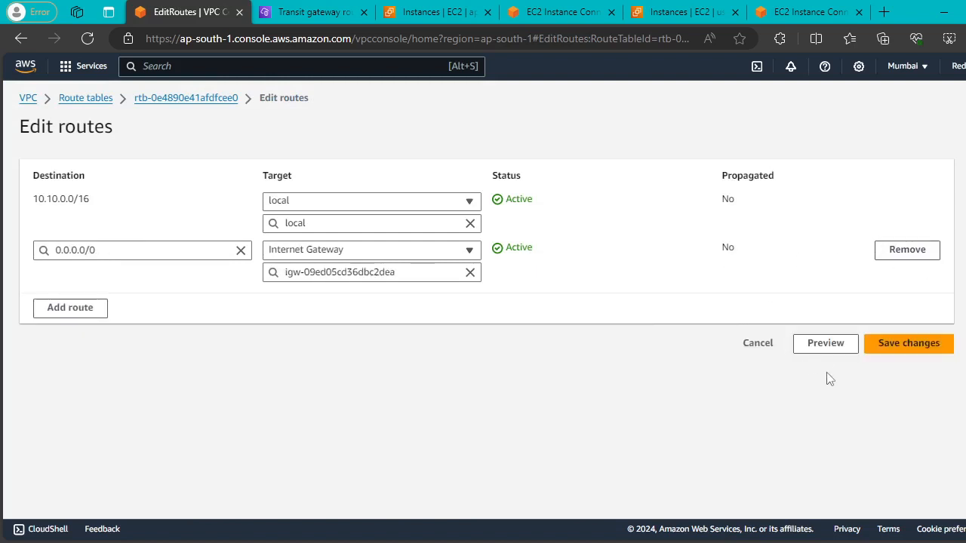
left_click(876, 344)
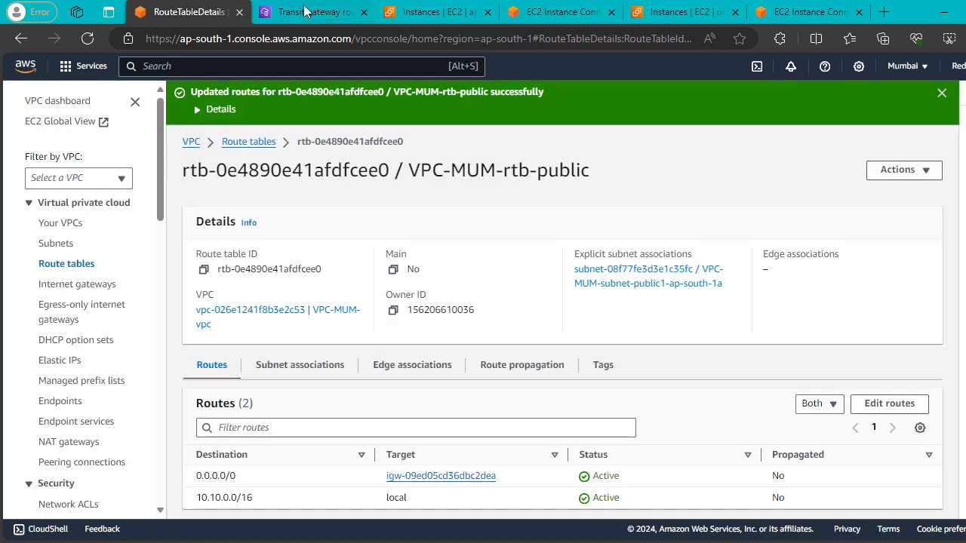
In N. Virginia, remove the 10.10.0.0/16 transit gateway route from NV-VPC-rtb-public and save.
left_click(304, 9)
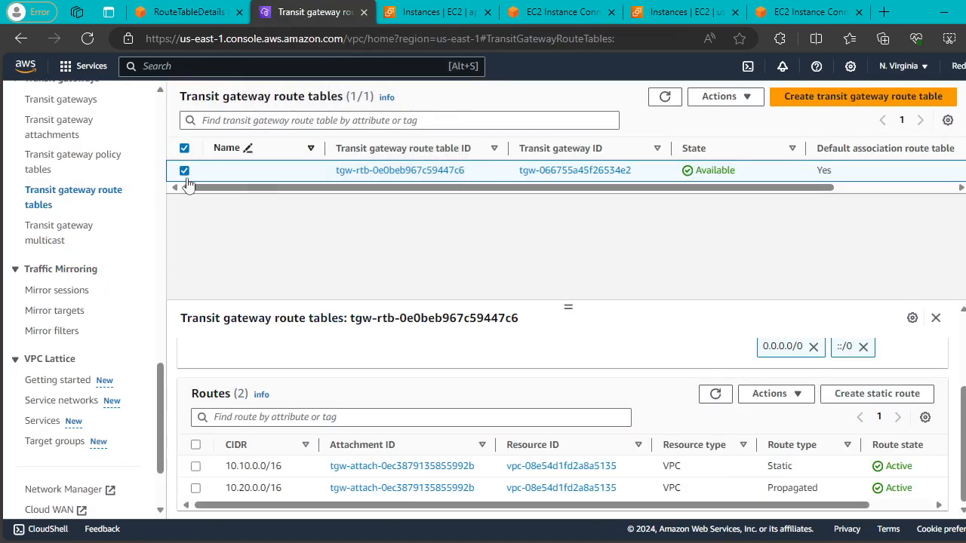
scroll(65, 234, "up", 15)
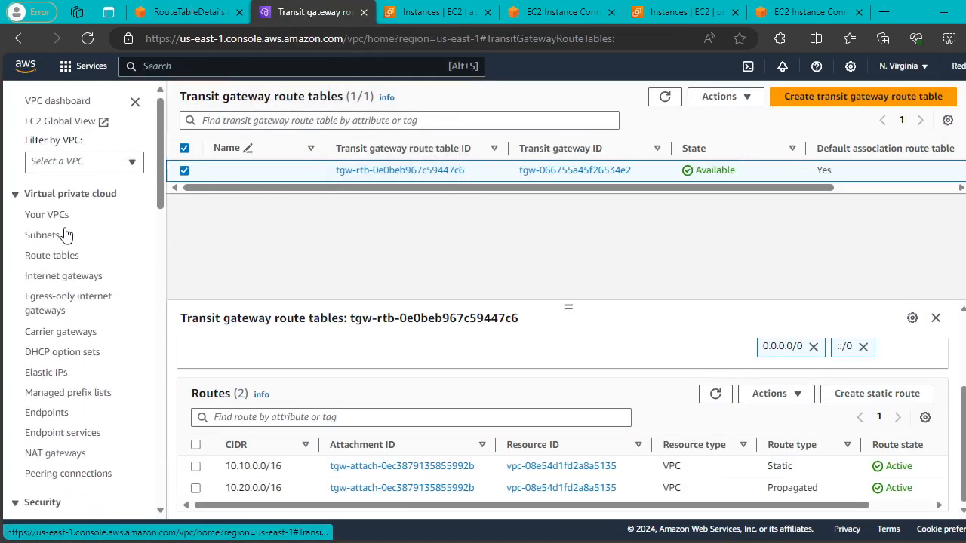
left_click(52, 256)
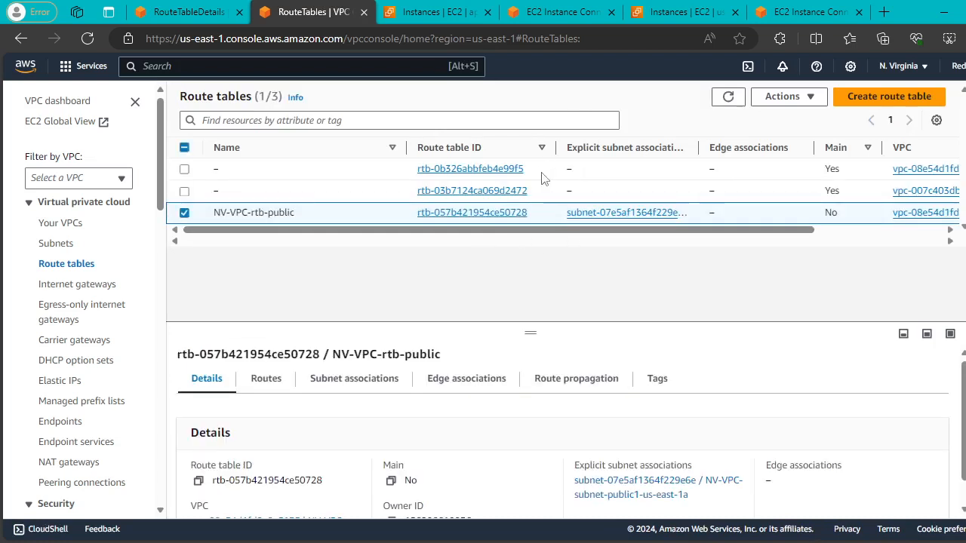
left_click(264, 379)
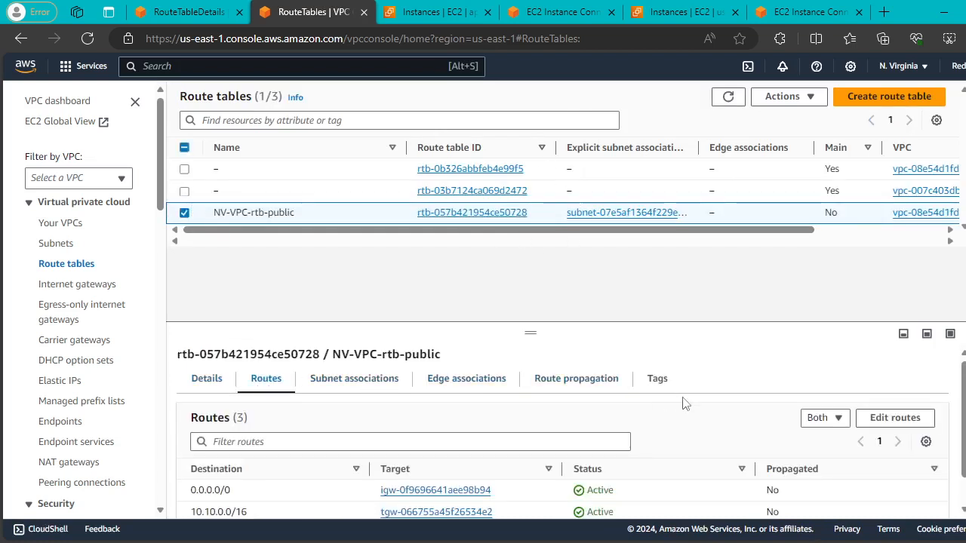
left_click(890, 422)
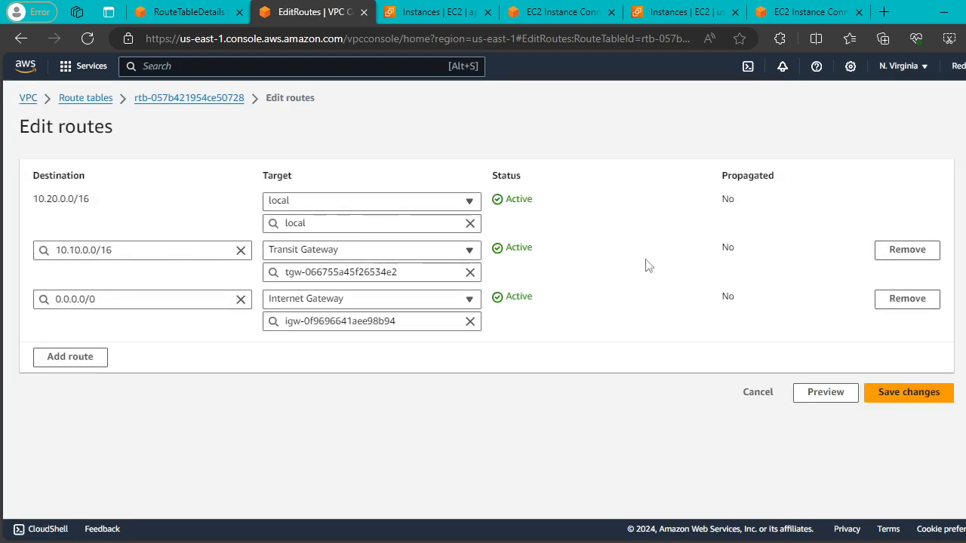
left_click(909, 255)
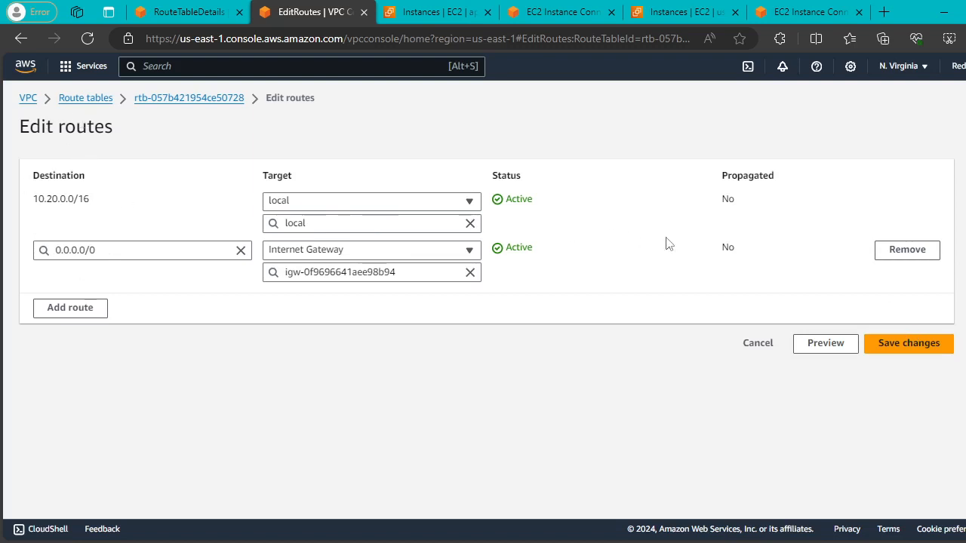
left_click(919, 343)
left_click(188, 11)
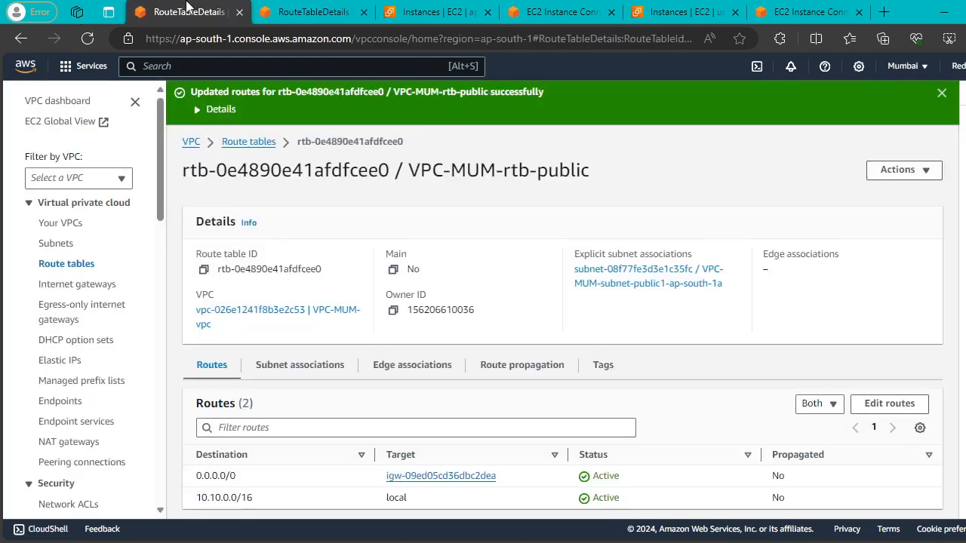
Try associating MUM-A peering attachment tgw-attach-078867a20063910e1 with the Mumbai transit gateway route table.
scroll(86, 306, "down", 12)
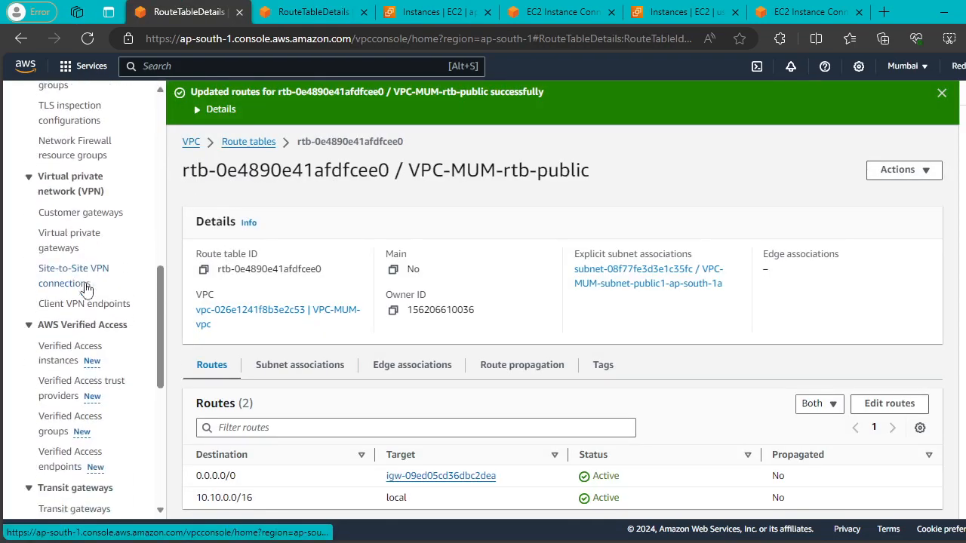
scroll(97, 252, "up", 3)
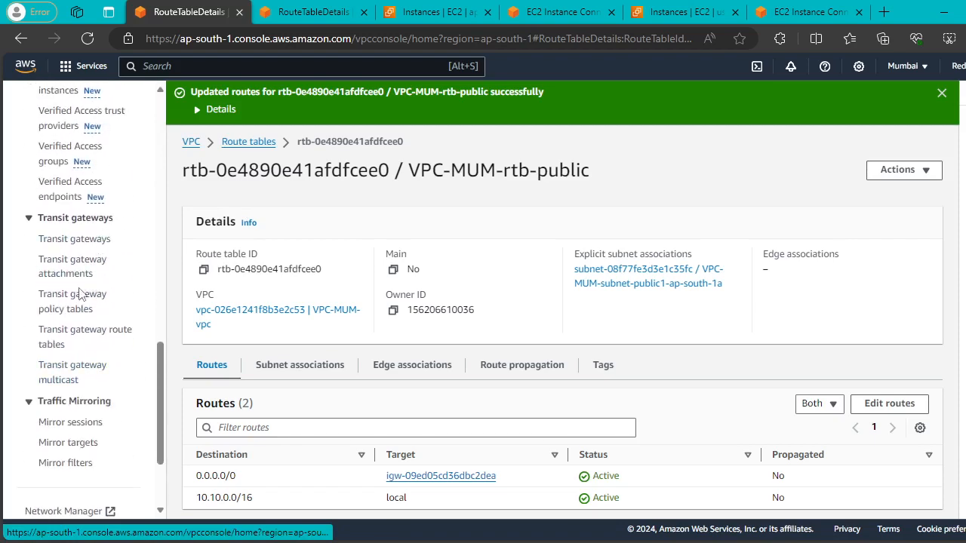
left_click(69, 336)
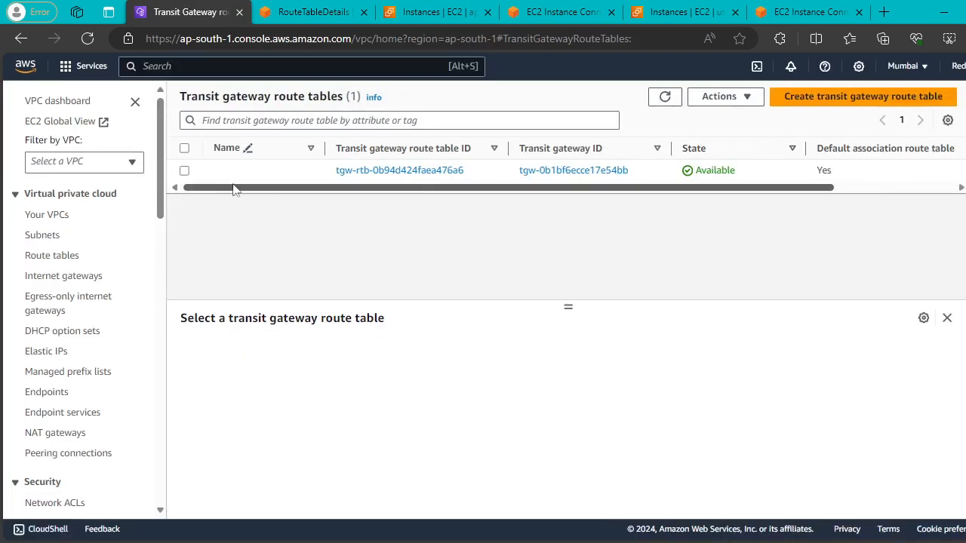
left_click(184, 171)
left_click(276, 352)
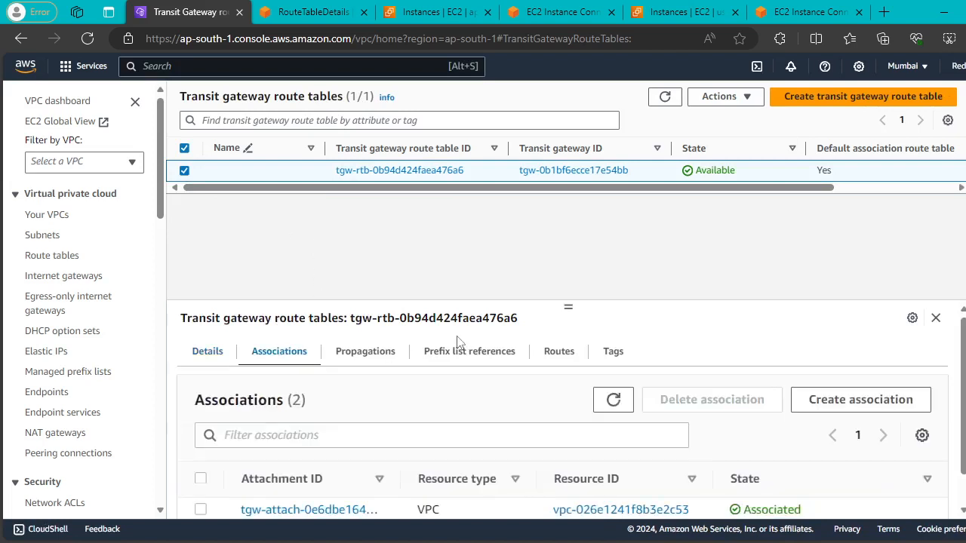
left_click(838, 412)
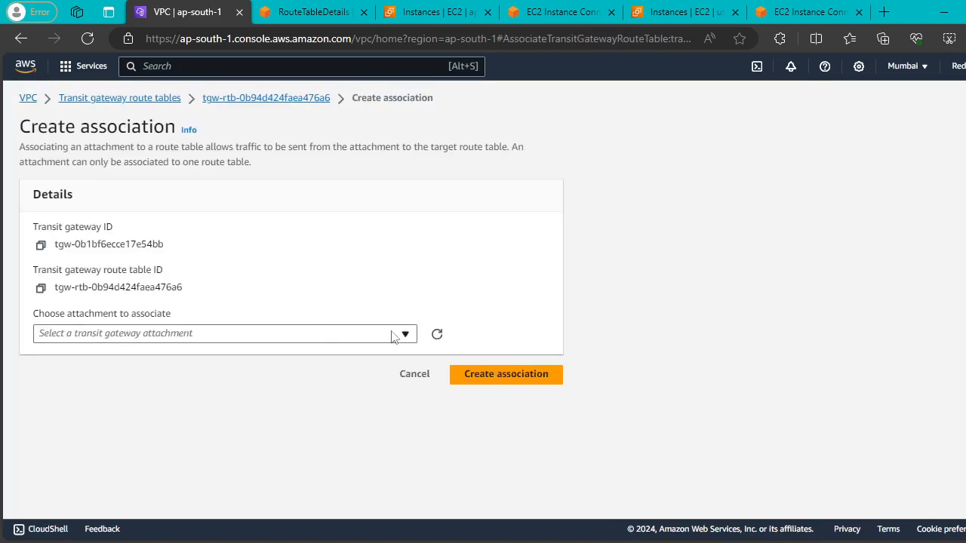
left_click(395, 336)
left_click(253, 391)
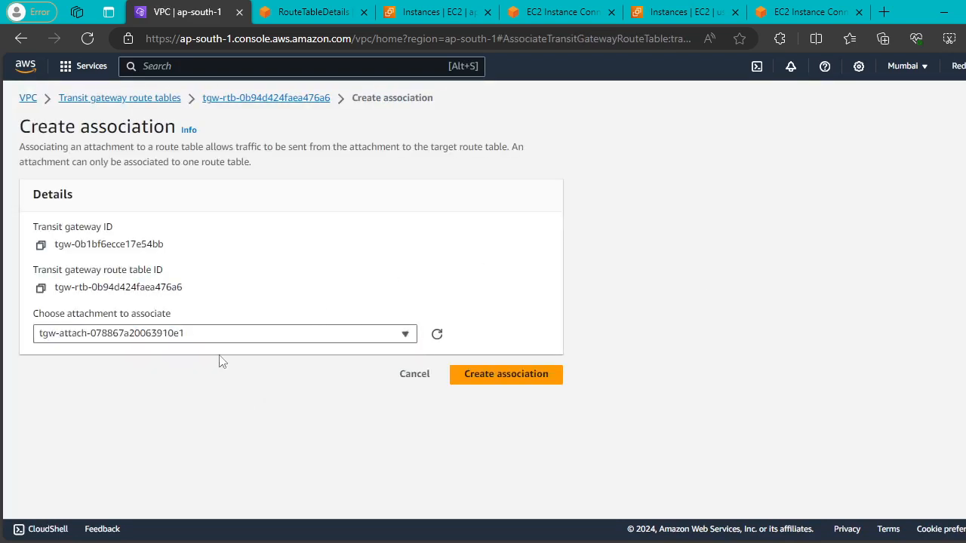
left_click(539, 374)
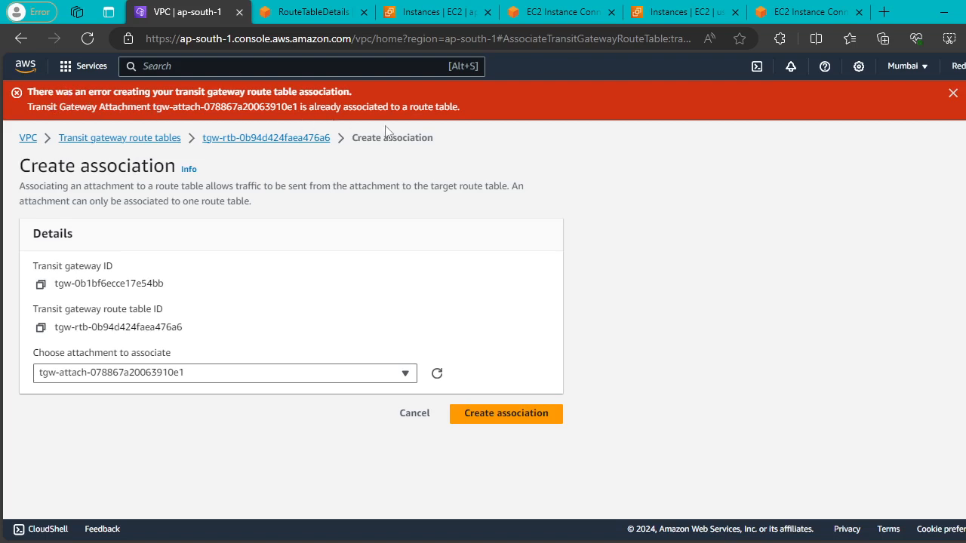
left_click(952, 95)
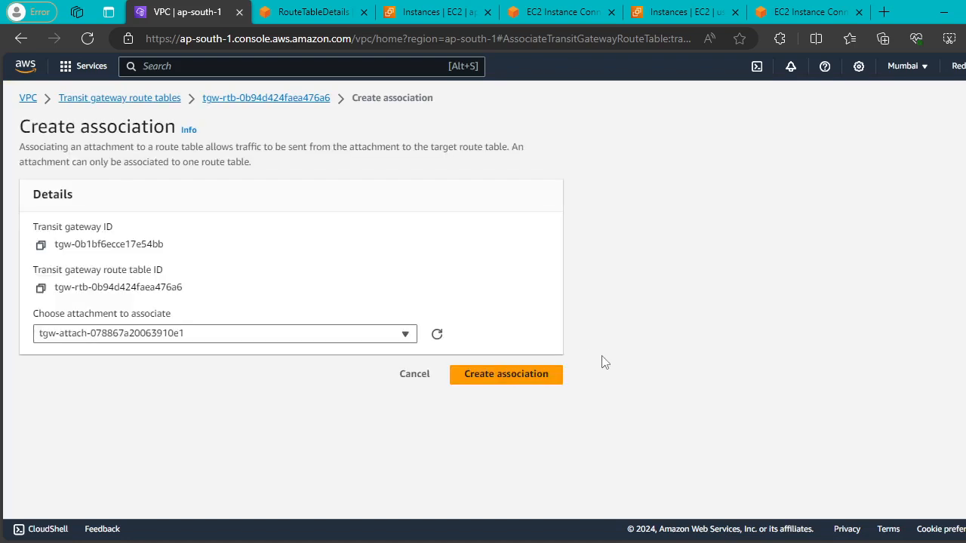
Retry the MUM-A peering association, which fails again as already associated.
left_click(498, 385)
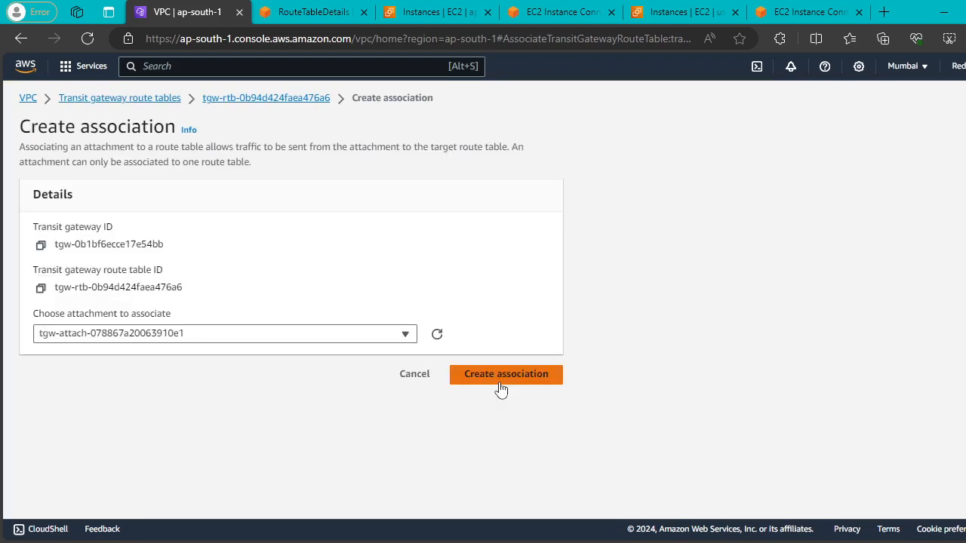
left_click(405, 334)
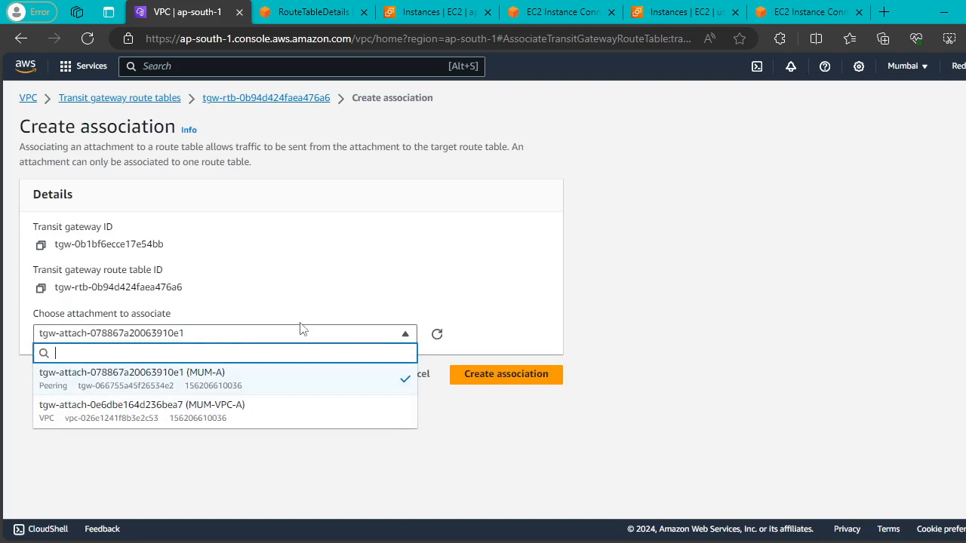
left_click(252, 381)
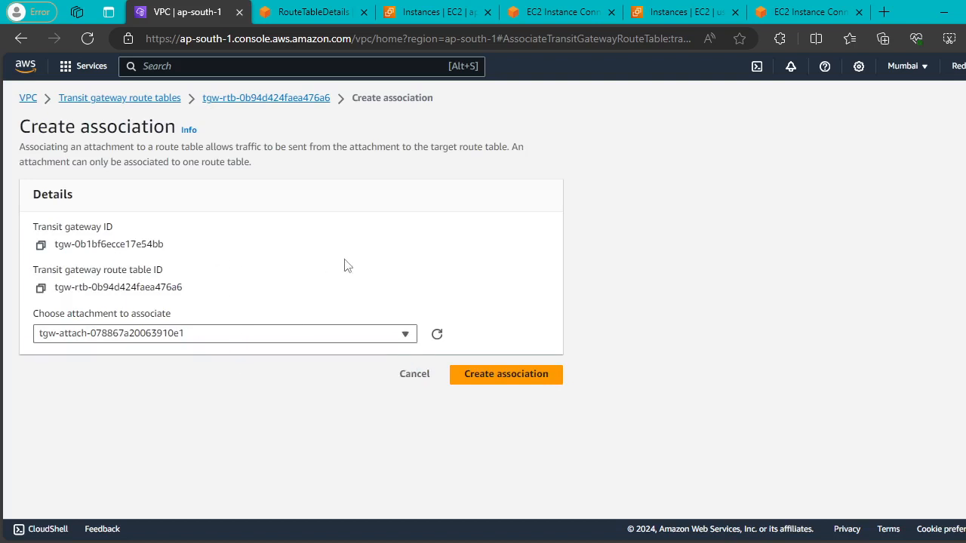
left_click(536, 375)
left_click_drag(255, 96, 352, 97)
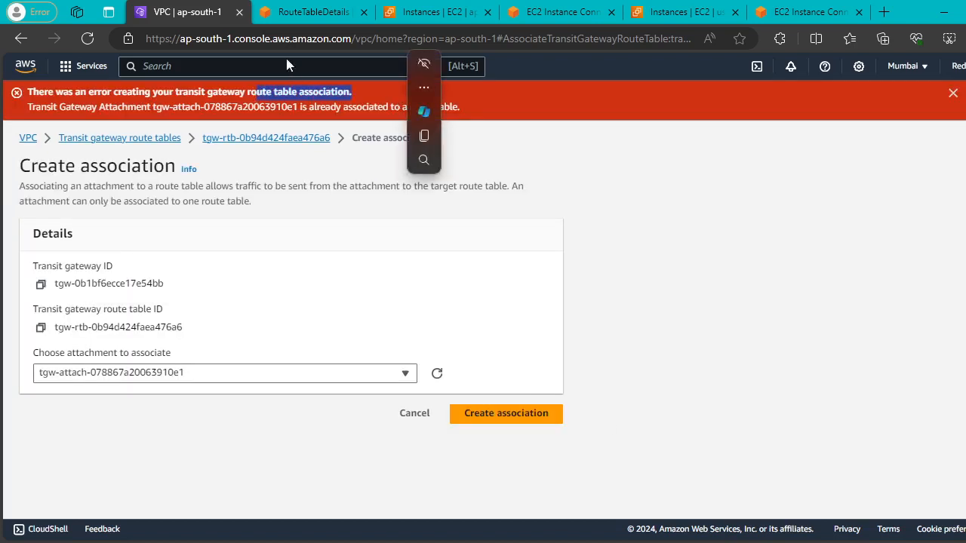
Try associating MUM-VPC-A attachment tgw-attach-0e6dbe164d236bea7; it fails as already associated.
left_click(765, 244)
left_click(405, 373)
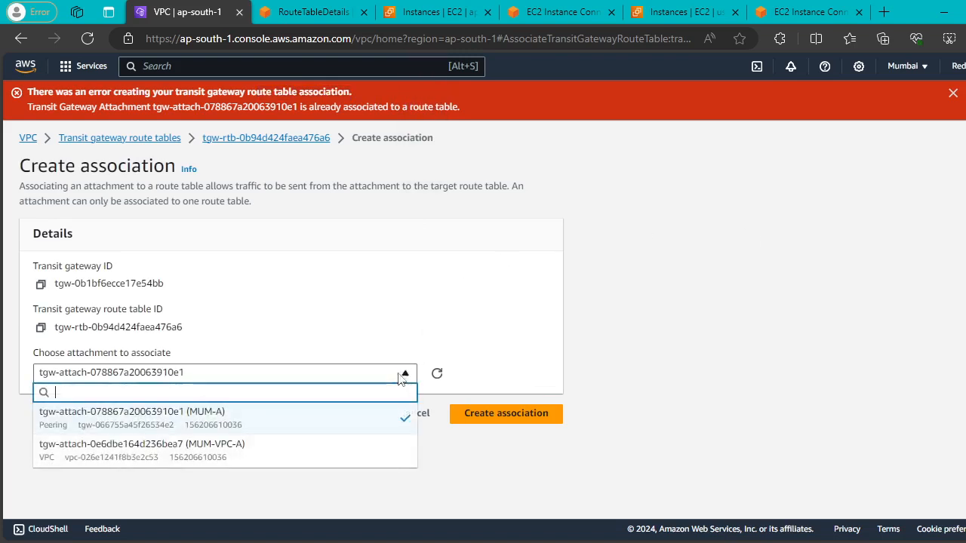
left_click(162, 456)
left_click(528, 424)
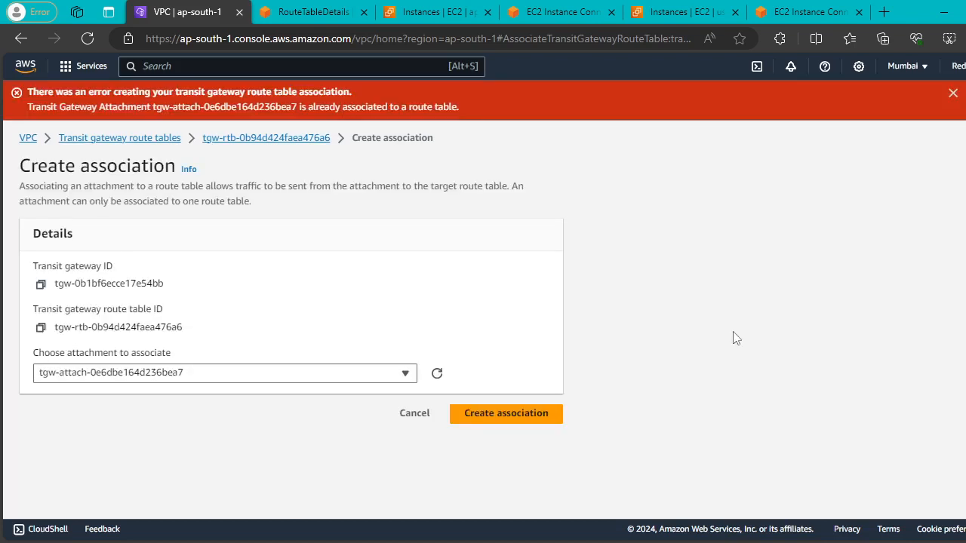
left_click_drag(61, 107, 27, 107)
left_click(685, 217)
left_click(953, 93)
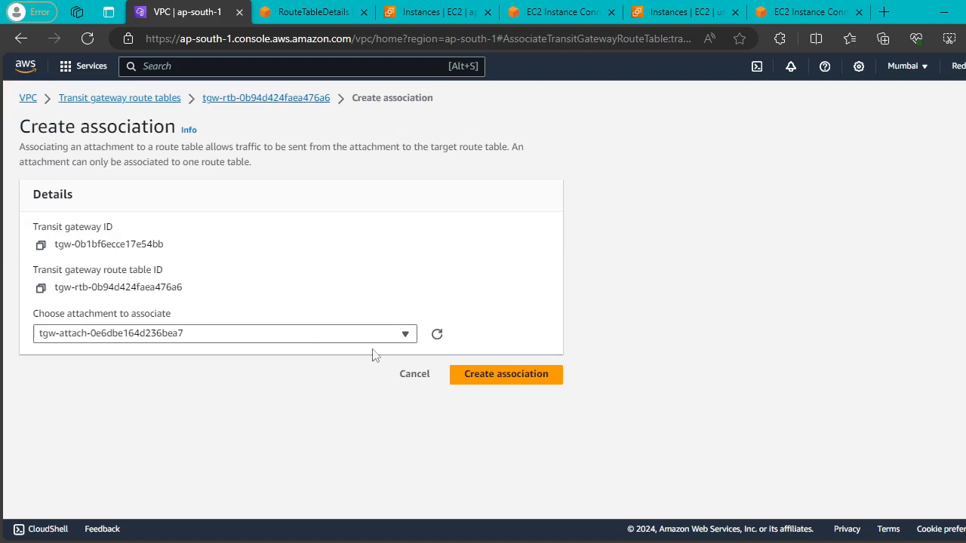
Reselect MUM-VPC-A, retry the association, and read the already-associated error for its attachment ID.
left_click(393, 339)
left_click(258, 383)
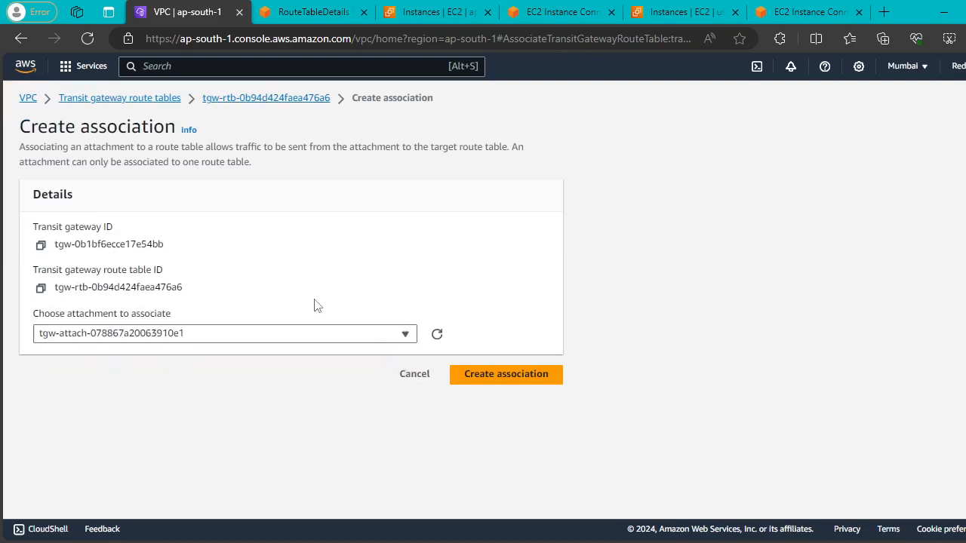
left_click(392, 338)
left_click(313, 421)
left_click(222, 332)
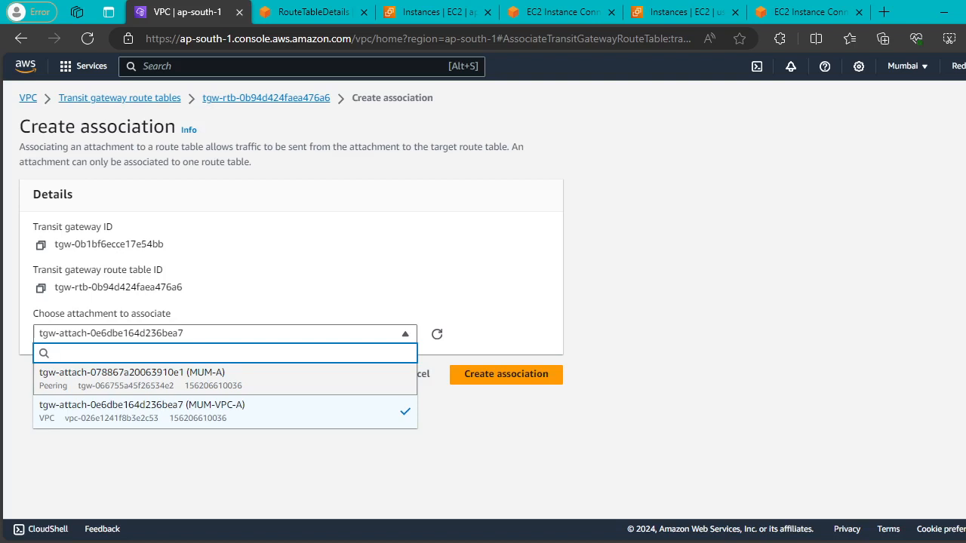
left_click(406, 290)
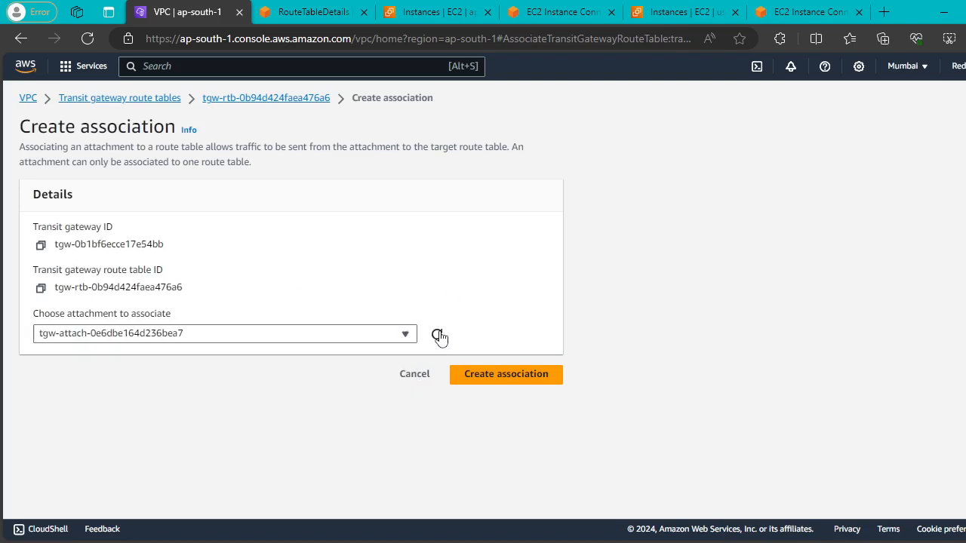
left_click(405, 332)
left_click(334, 414)
left_click(495, 380)
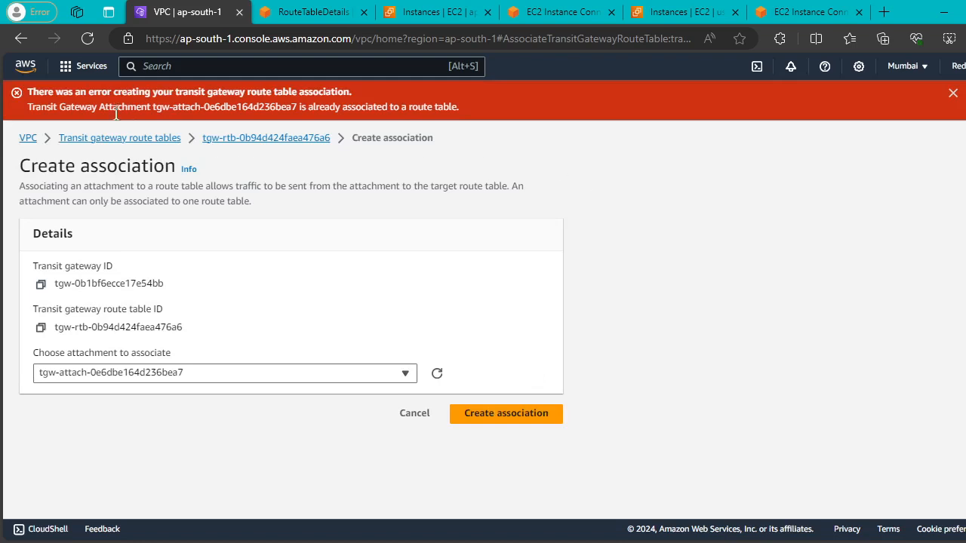
left_click_drag(151, 106, 313, 113)
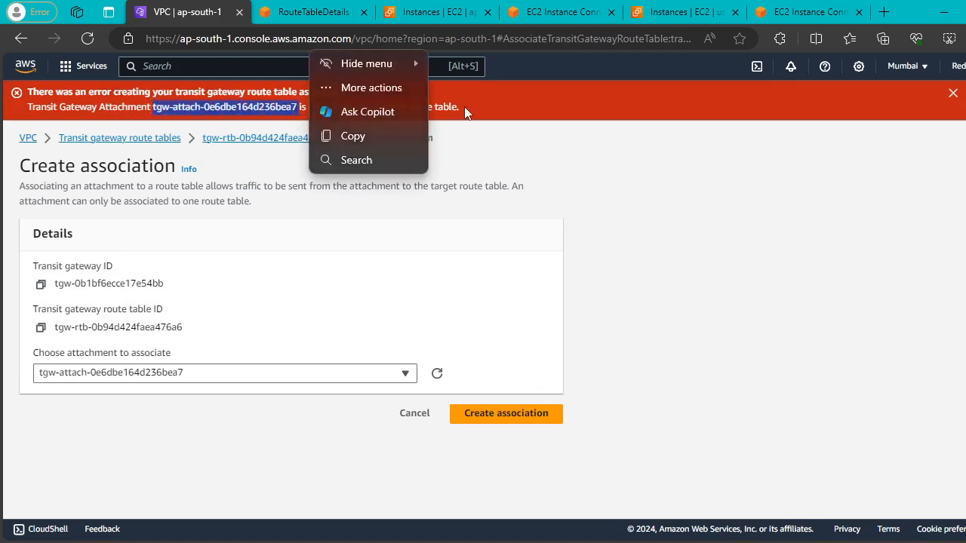
left_click_drag(460, 107, 342, 110)
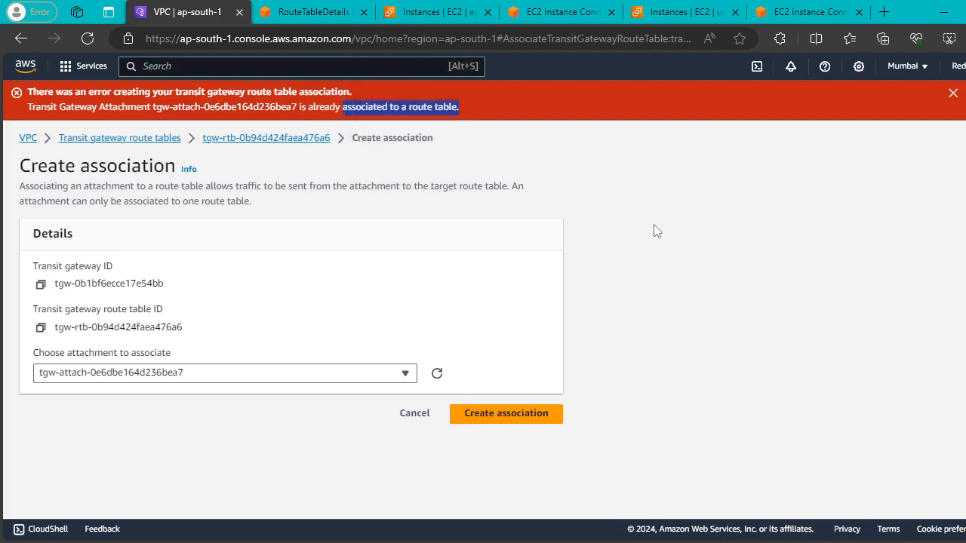
left_click(124, 144)
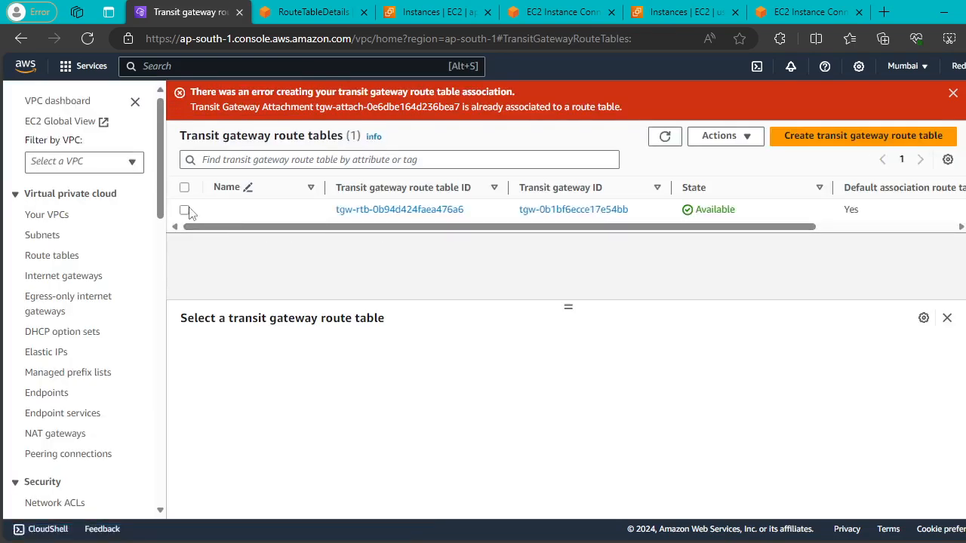
Delete the static 10.20.0.0/16 route from the Mumbai transit gateway route table and refresh to confirm.
left_click(184, 210)
left_click(558, 352)
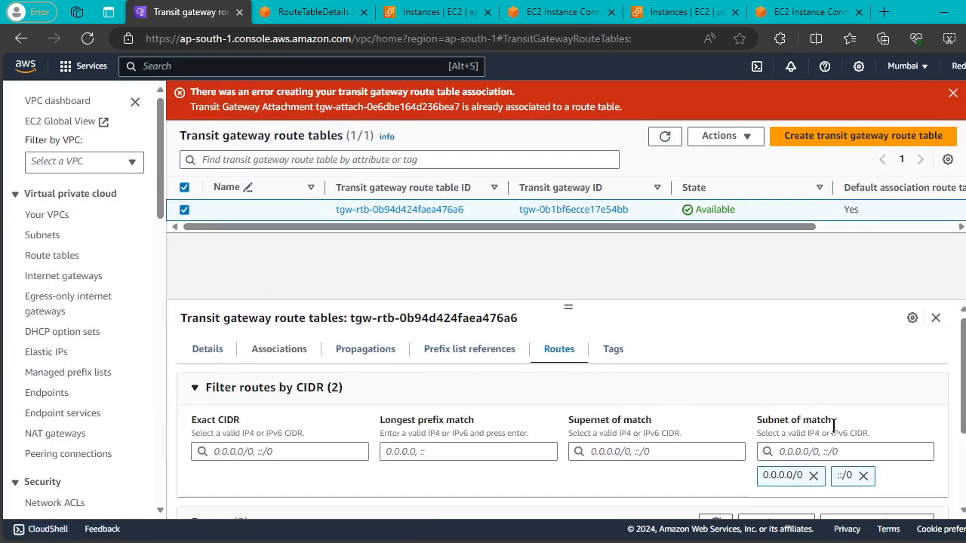
scroll(833, 424, "down", 3)
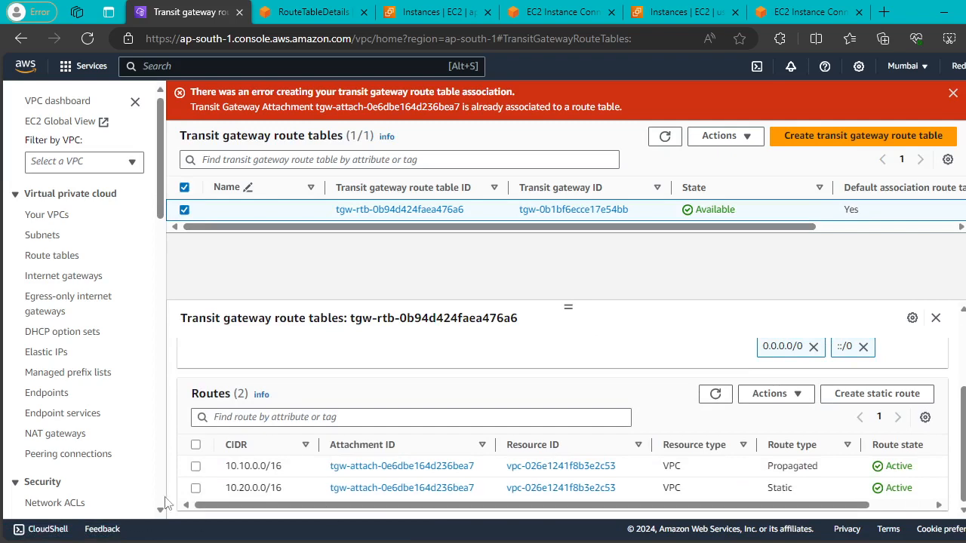
left_click(196, 488)
left_click(792, 394)
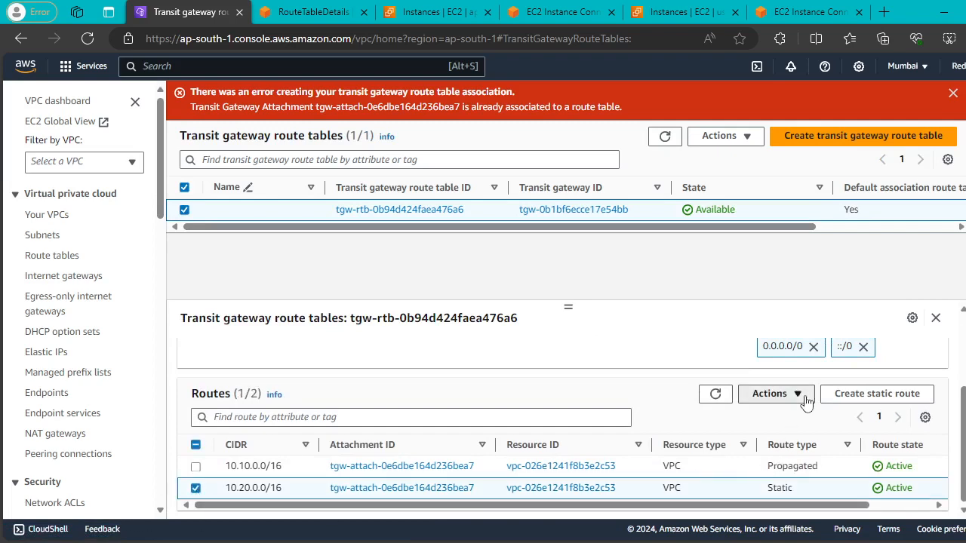
left_click(802, 436)
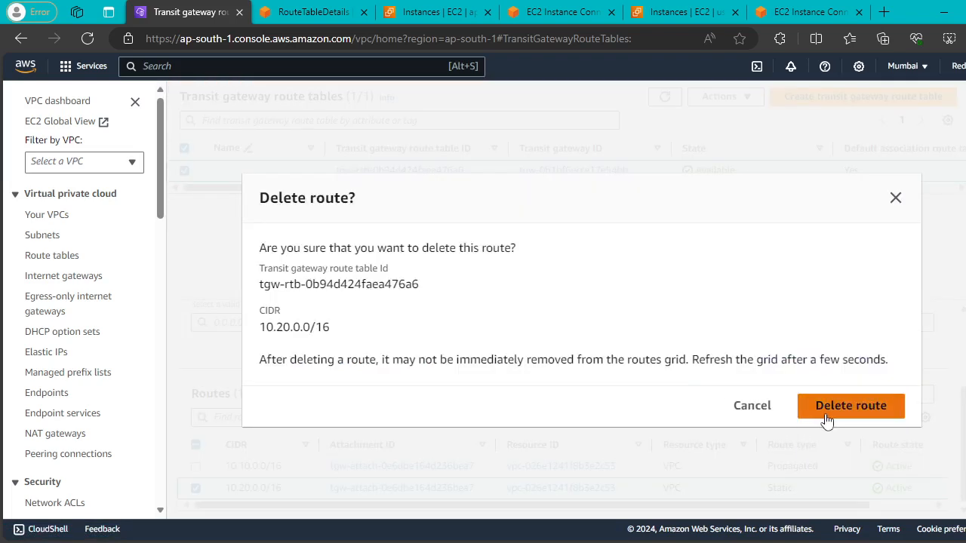
left_click(827, 414)
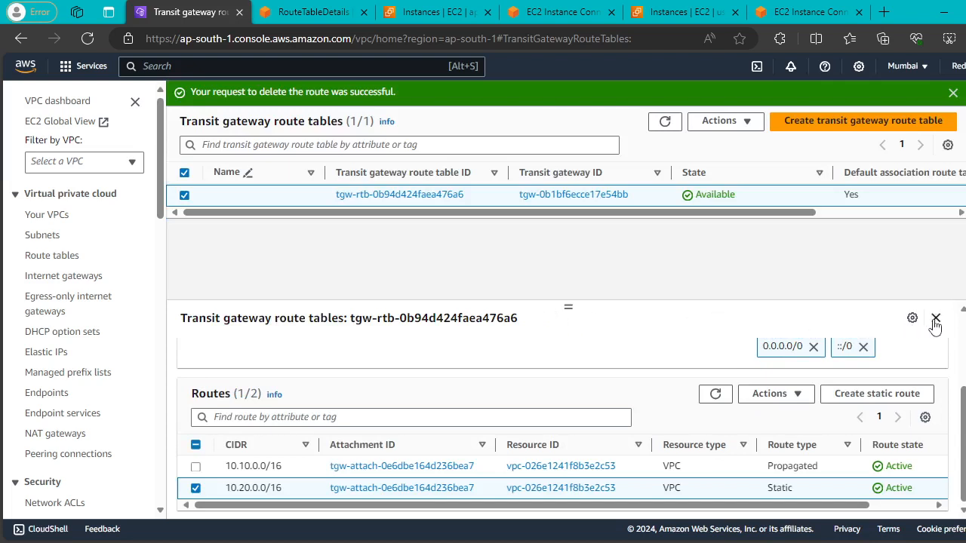
left_click_drag(568, 307, 568, 257)
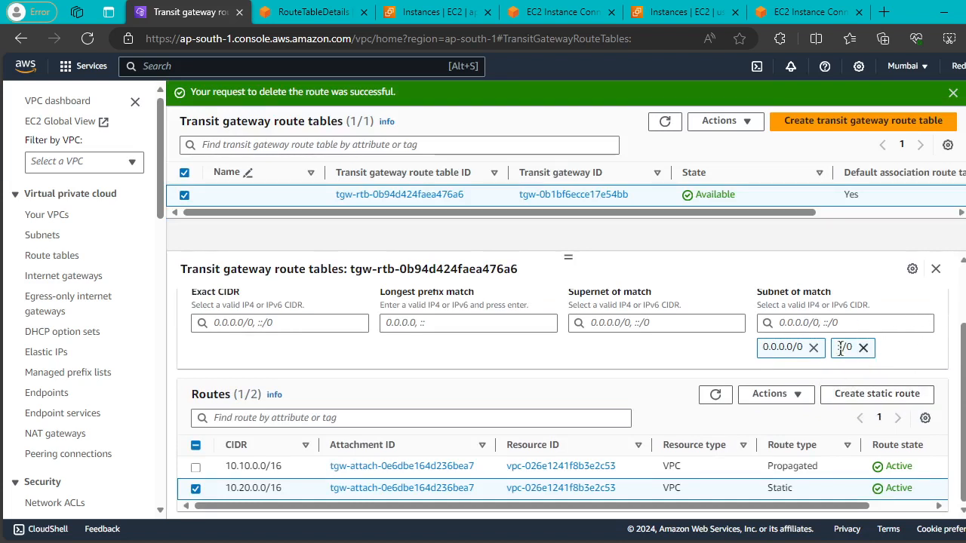
left_click(715, 398)
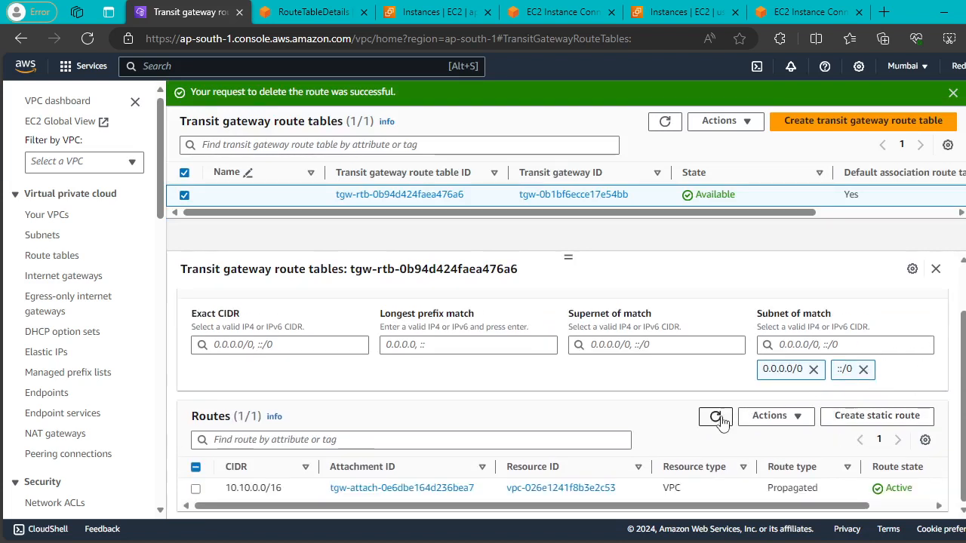
scroll(415, 328, "up", 2)
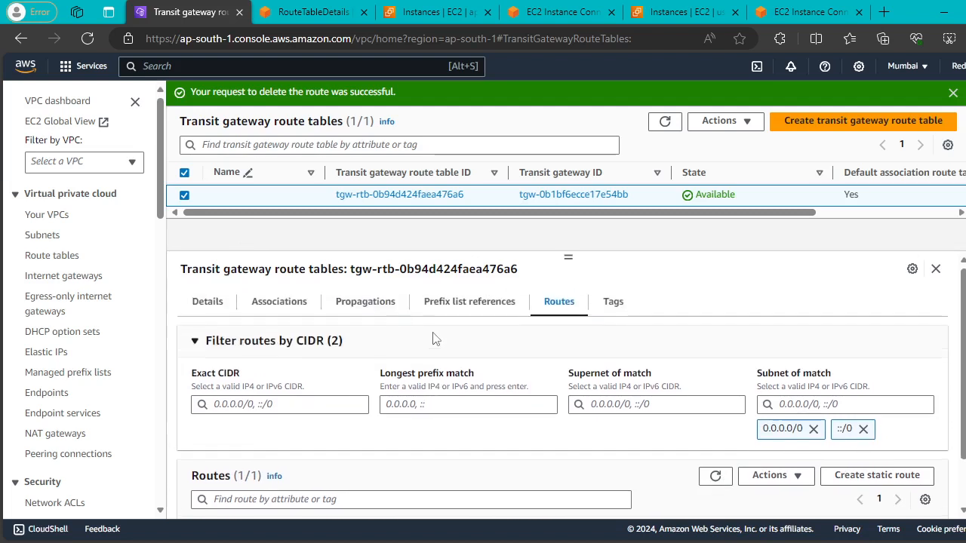
left_click(259, 309)
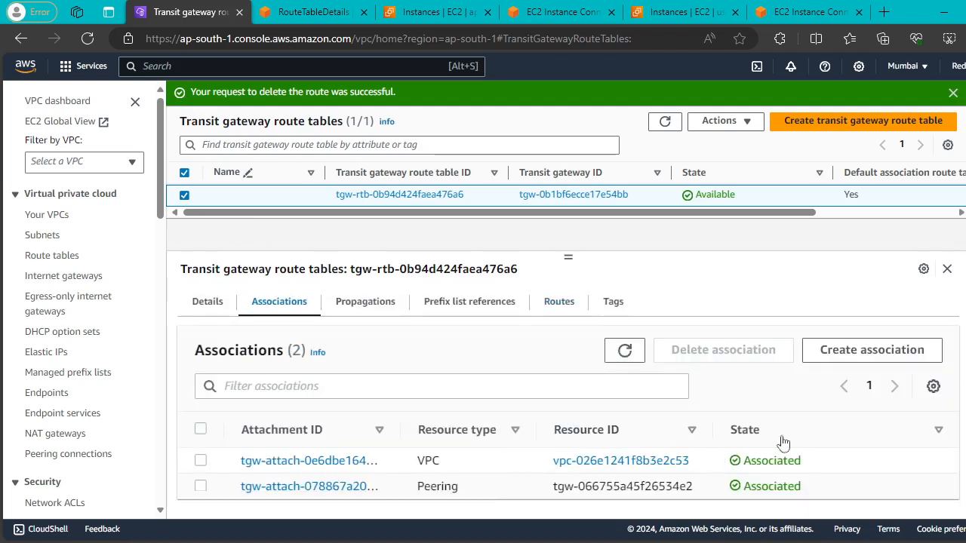
Try associating the MUM-A peering attachment, then the MUM-VPC-A VPC attachment, with the route table.
left_click(869, 353)
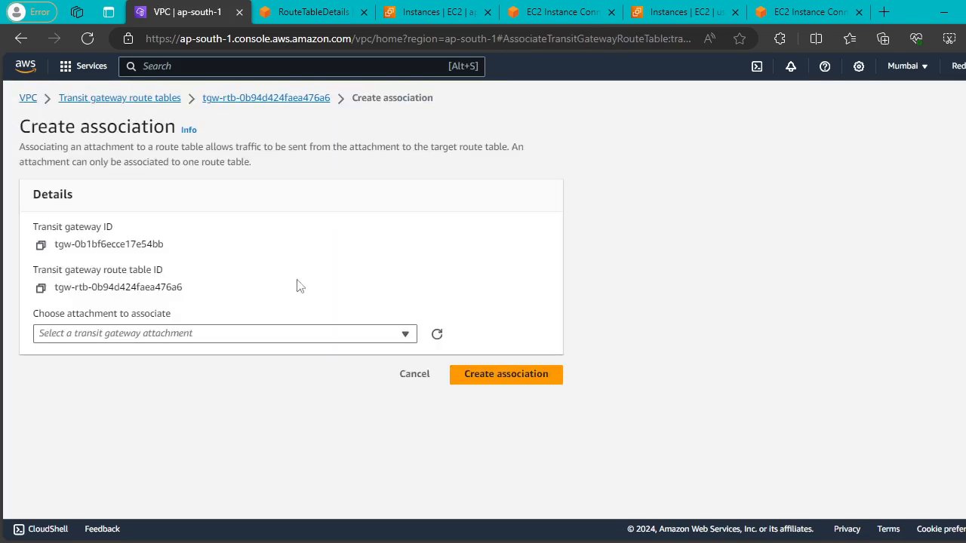
left_click(398, 338)
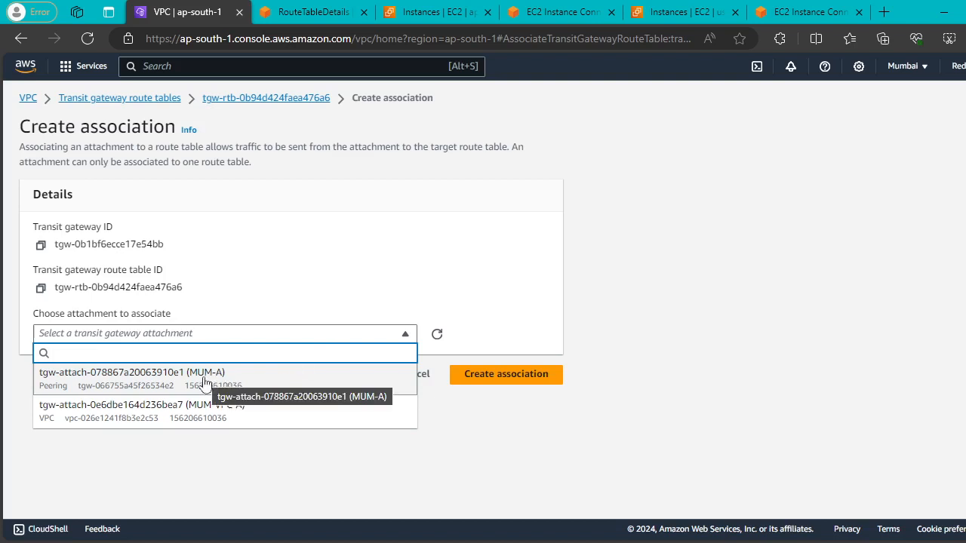
left_click(167, 374)
left_click(506, 375)
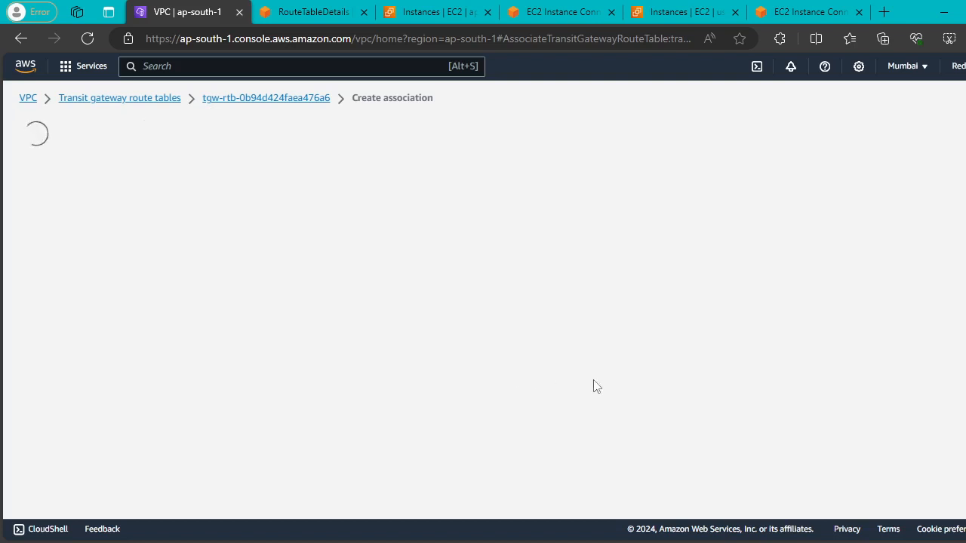
left_click(383, 373)
left_click(369, 448)
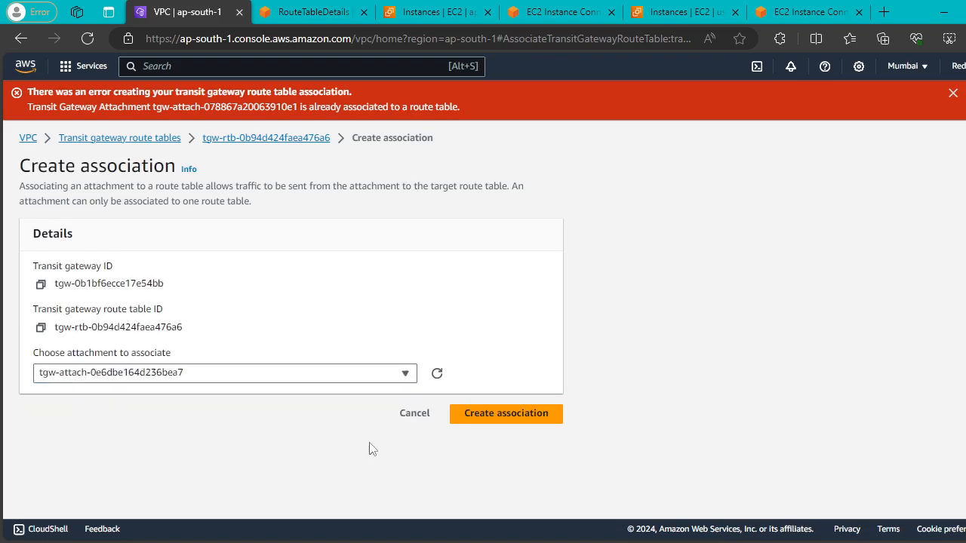
left_click(534, 421)
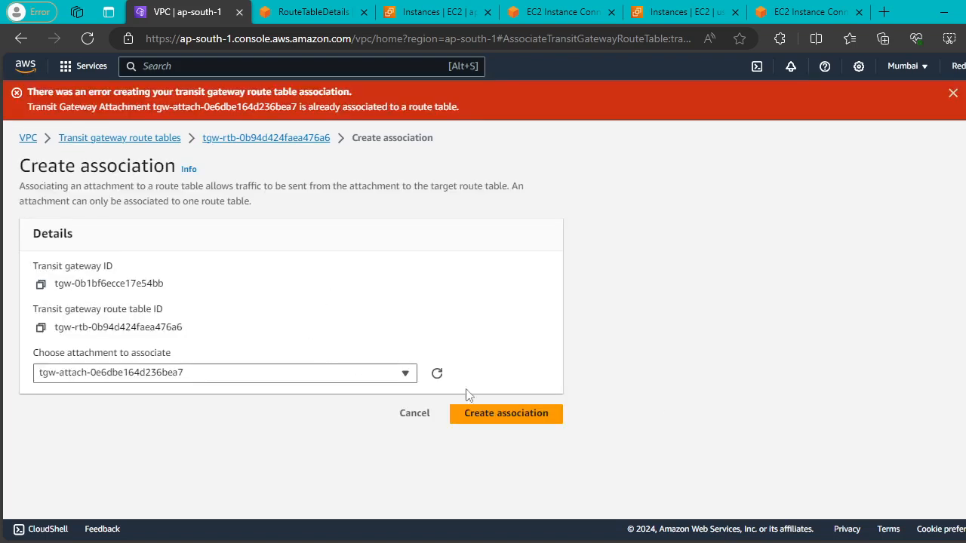
Retry both attachments, get already-associated errors again, and return to the route tables list.
left_click(402, 373)
left_click(330, 418)
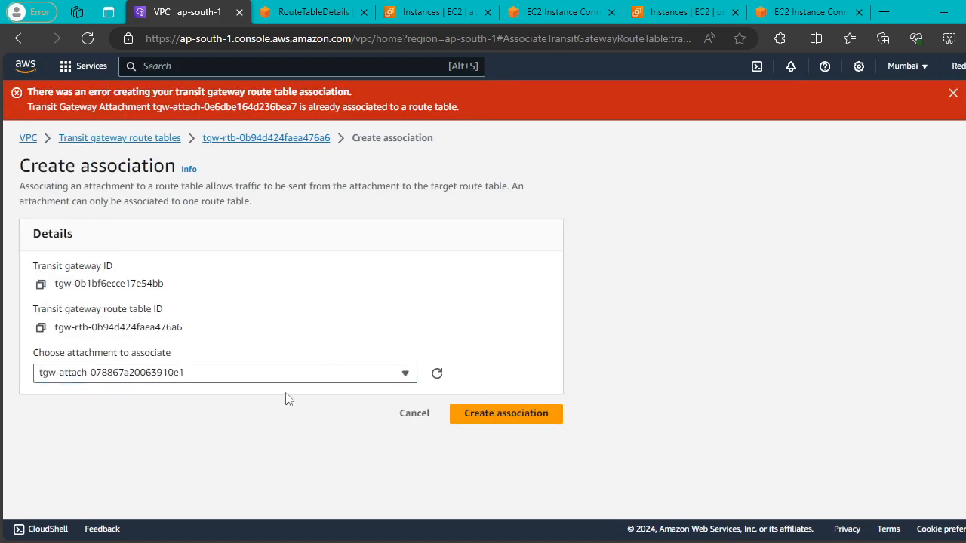
left_click(516, 419)
left_click(406, 373)
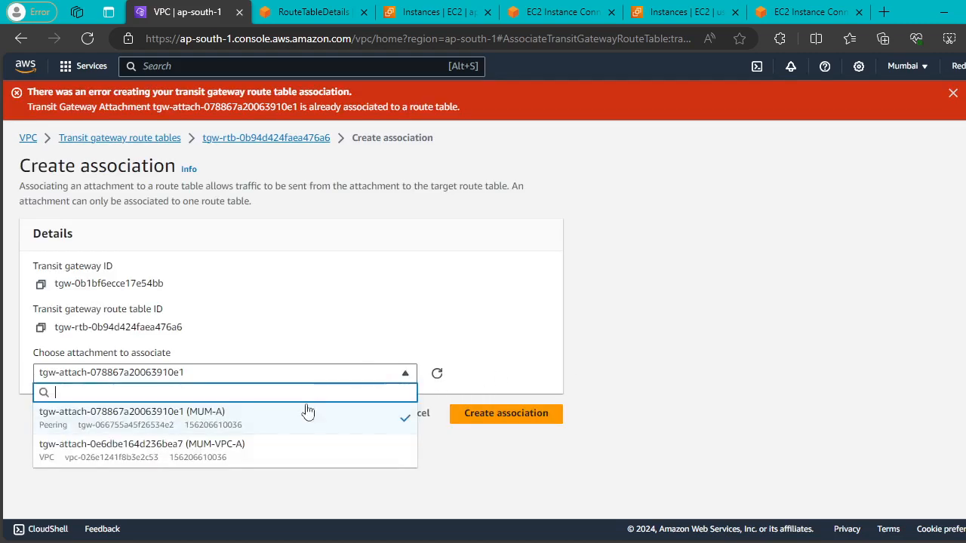
left_click(286, 451)
left_click(501, 420)
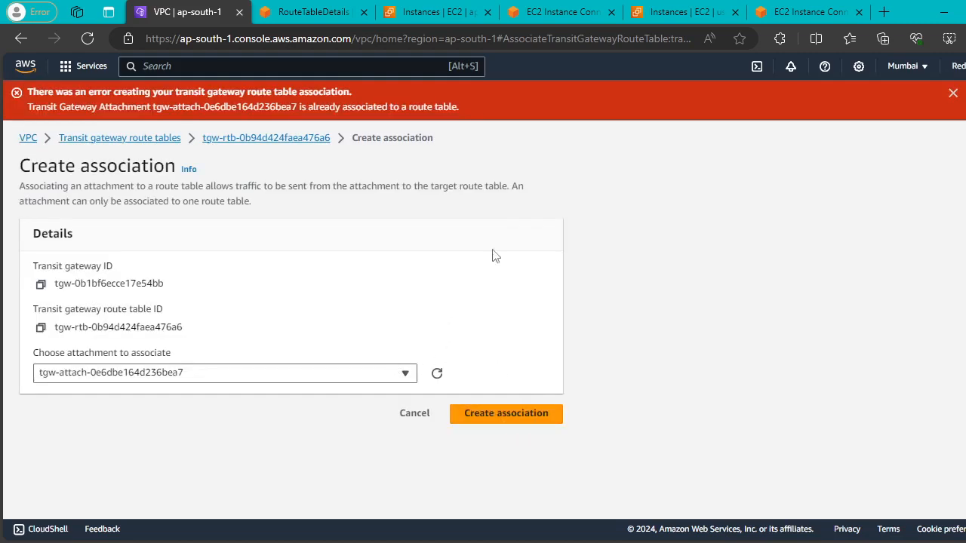
left_click(953, 93)
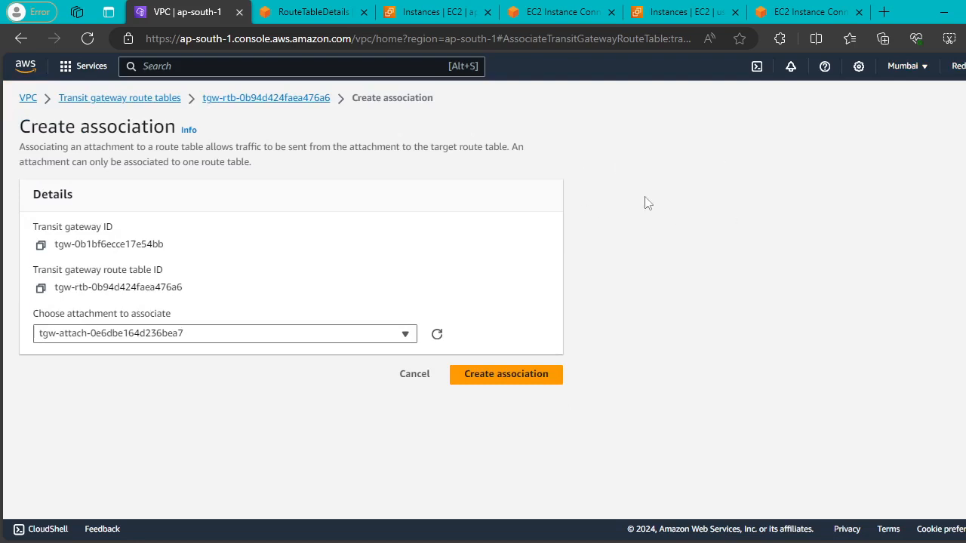
left_click(110, 99)
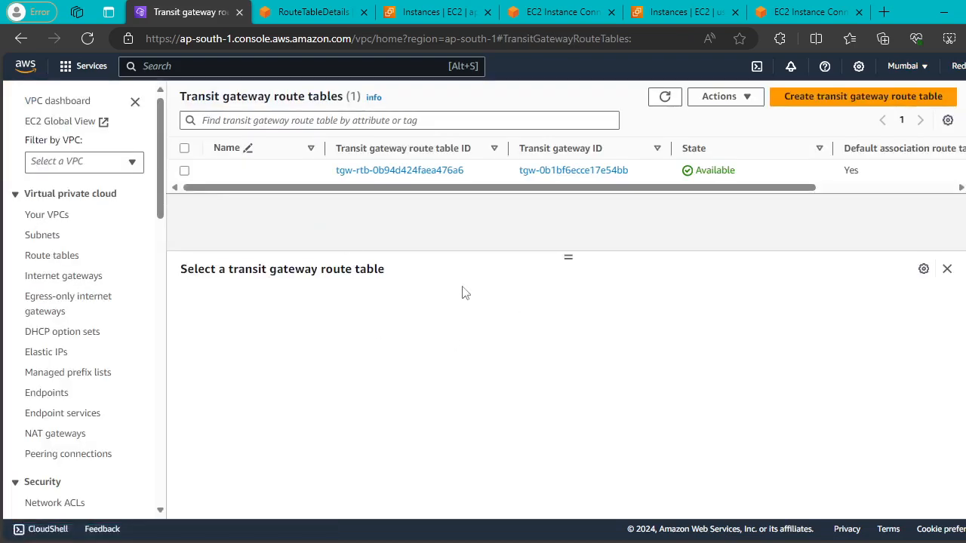
Review and refresh the Mumbai transit gateway route table's VPC and peering associations.
left_click(184, 170)
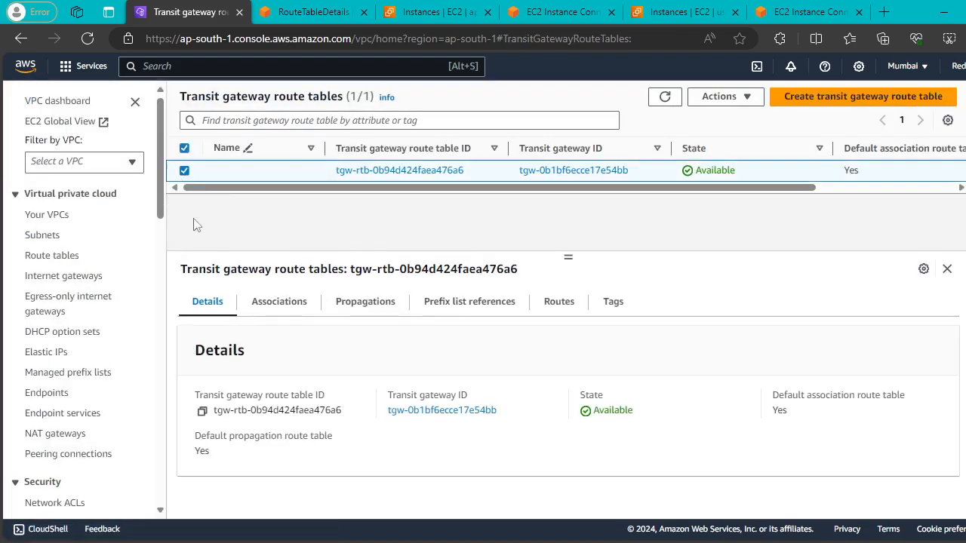
left_click(279, 302)
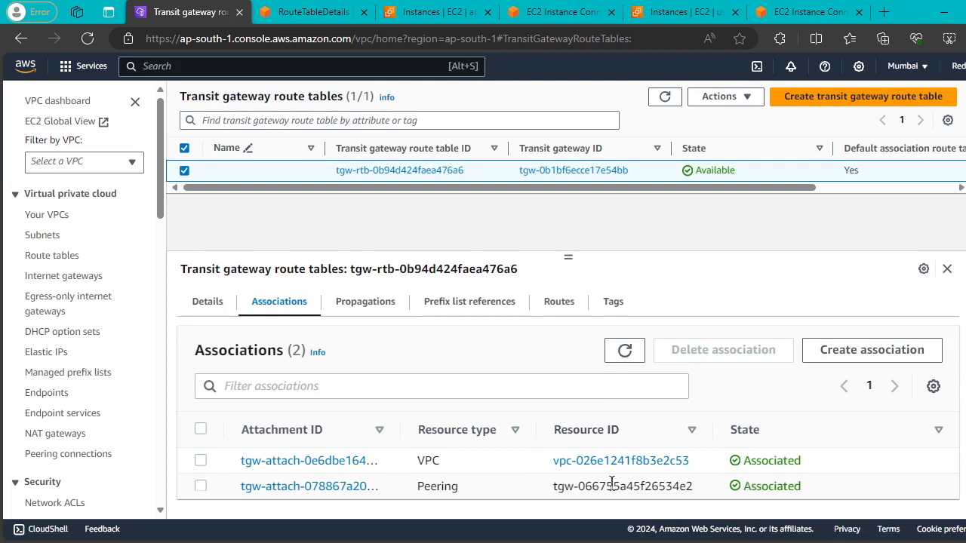
double_click(438, 486)
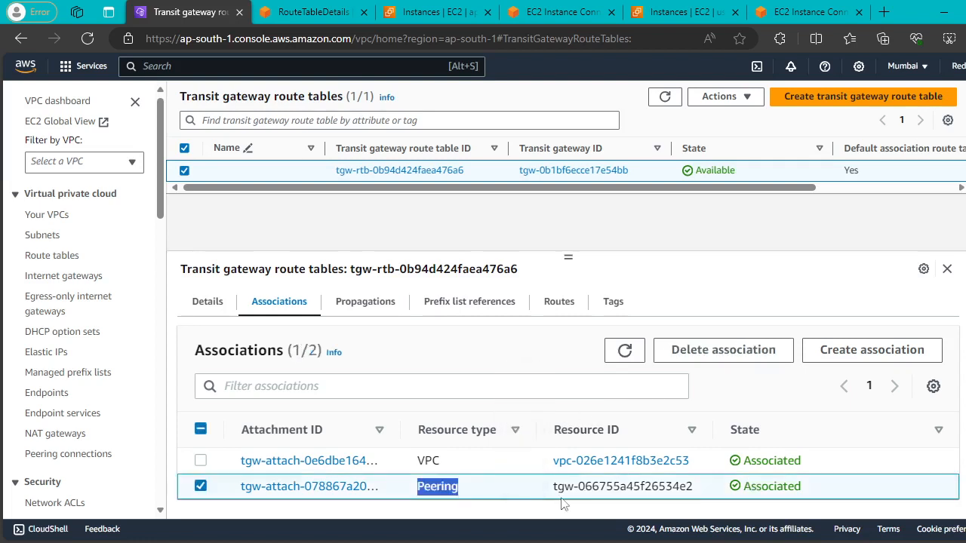
left_click(624, 363)
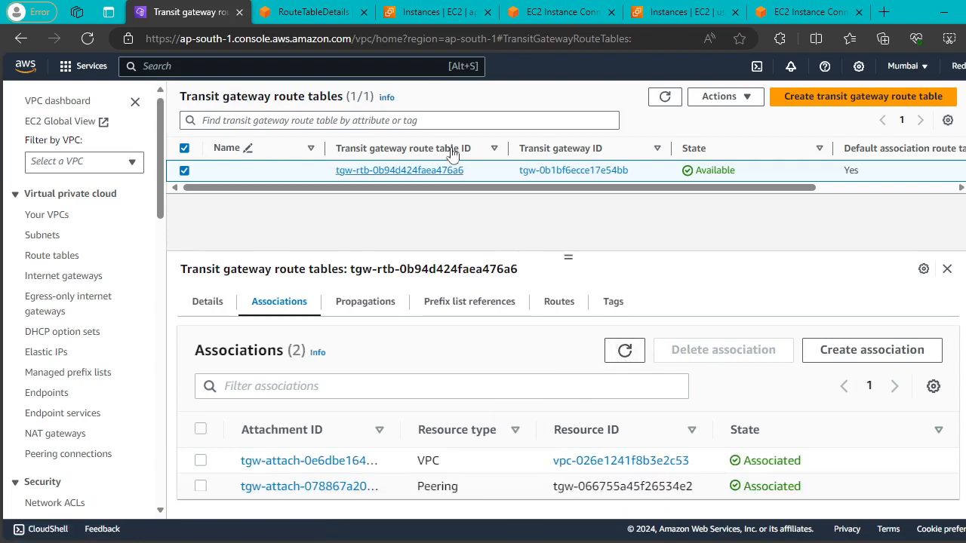
Check the Mumbai instance's ping output, then bring up N. Virginia's NV-VPC-rtb-public page.
left_click(437, 12)
left_click(540, 14)
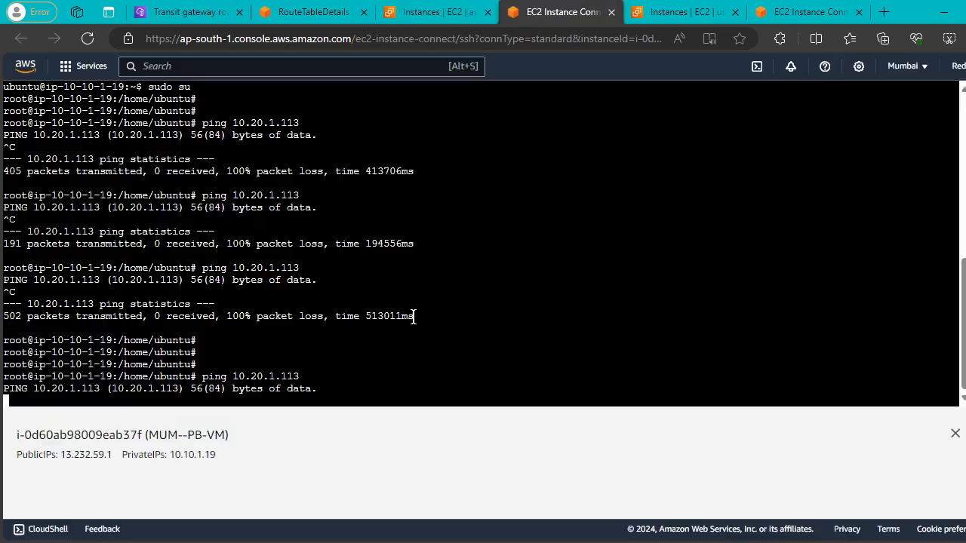
left_click(306, 12)
left_click(202, 12)
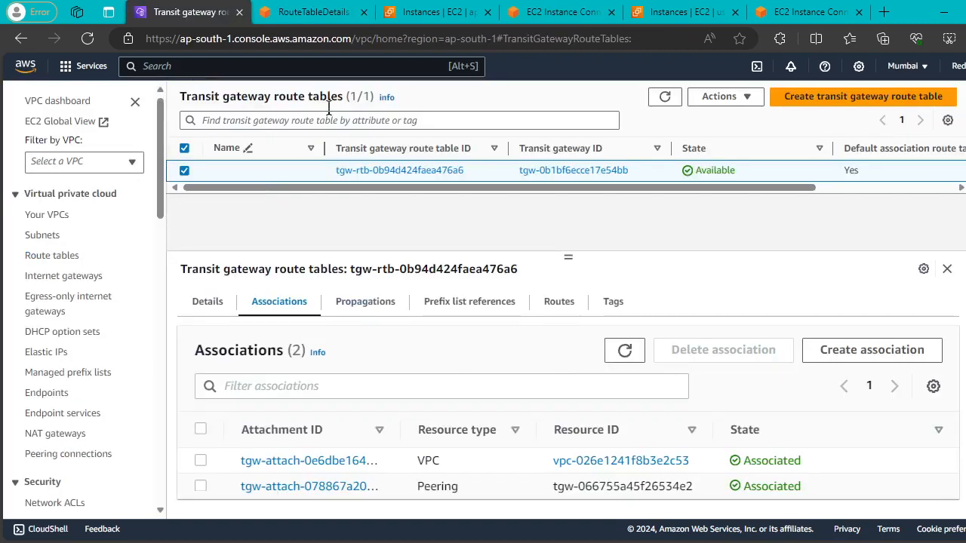
left_click(313, 12)
scroll(90, 295, "down", 10)
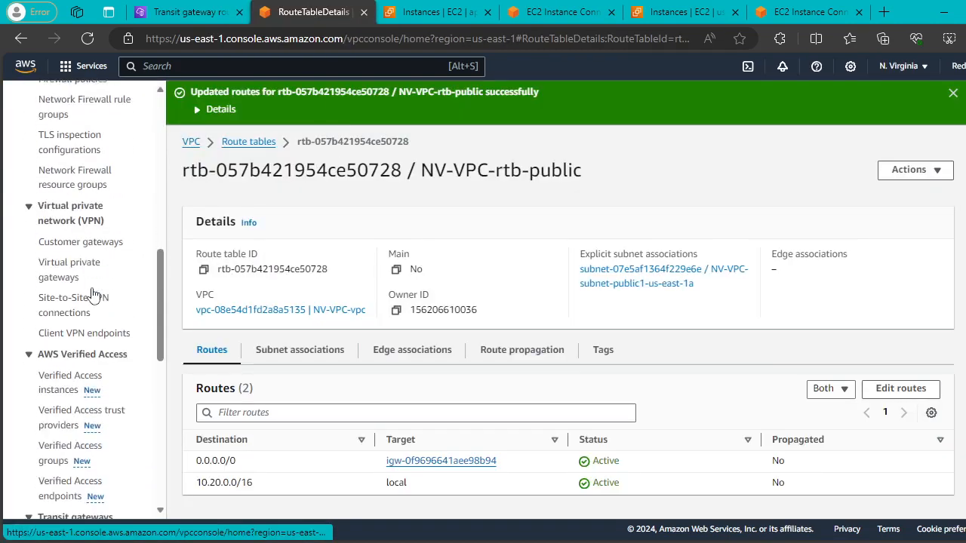
Open associations of N. Virginia route table tgw-rtb-0e0beb967c59447c6, showing peering and VPC attachments associated.
scroll(91, 294, "down", 5)
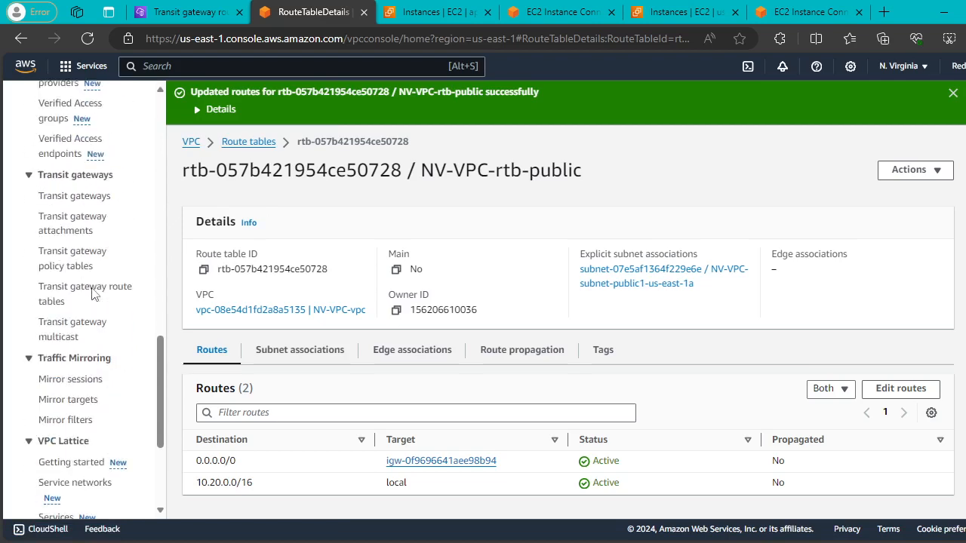
scroll(91, 294, "up", 4)
left_click(64, 368)
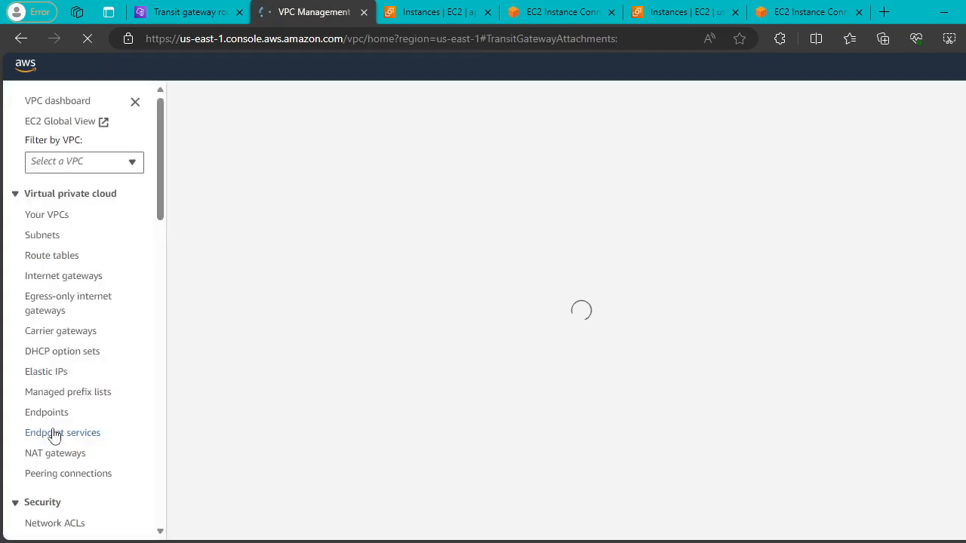
scroll(71, 341, "down", 10)
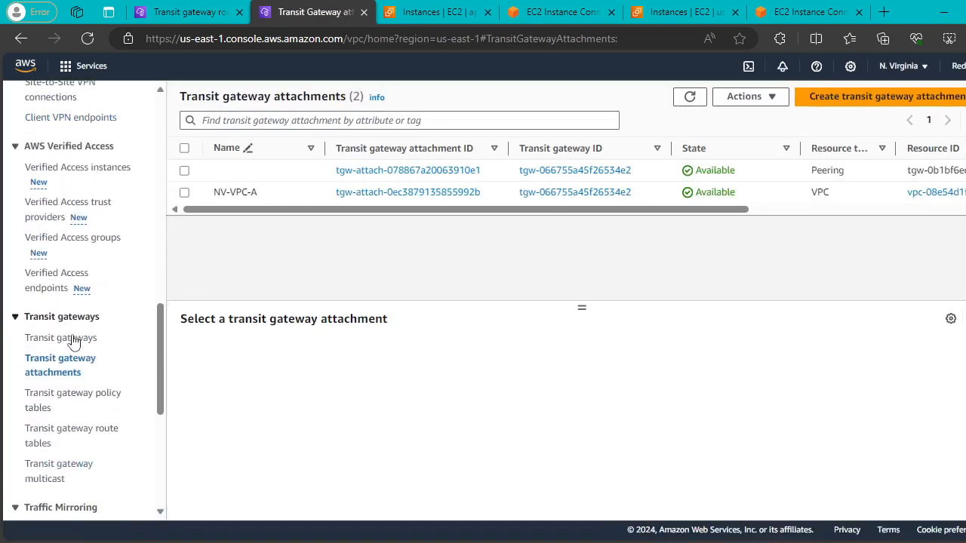
scroll(66, 339, "down", 1)
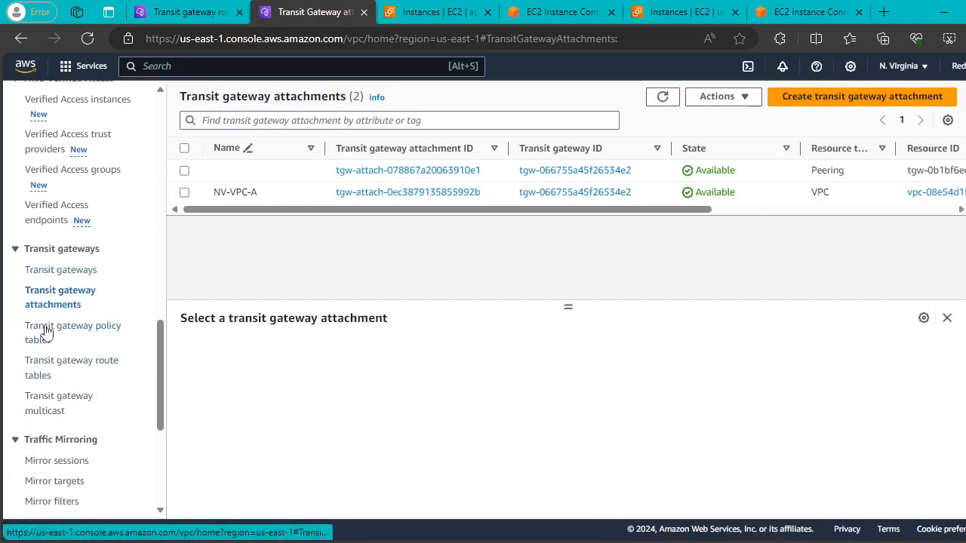
left_click(43, 367)
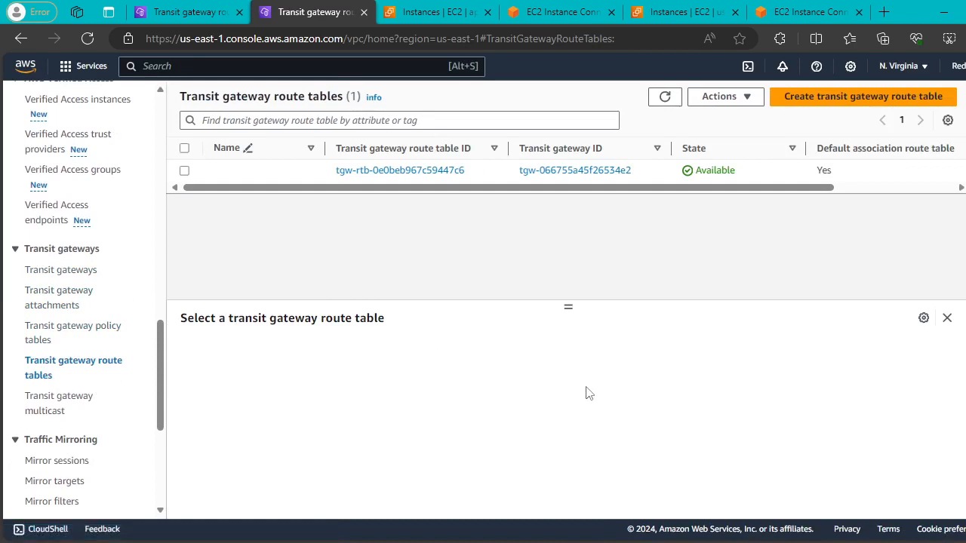
left_click(184, 170)
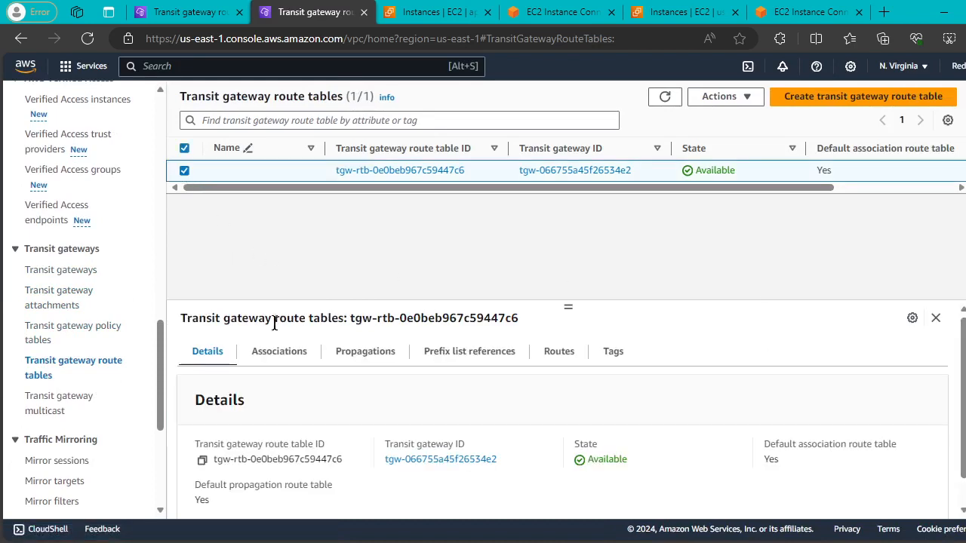
scroll(675, 434, "down", 1)
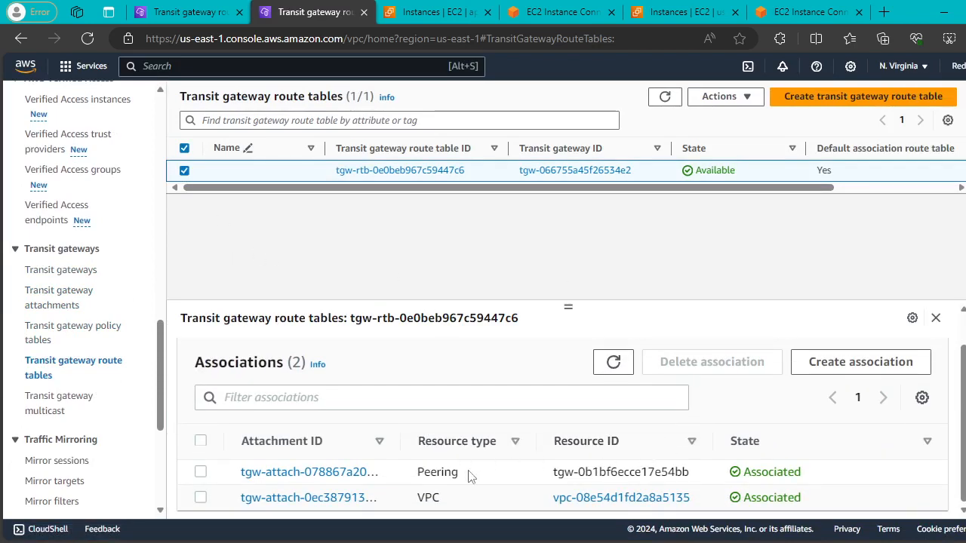
double_click(425, 472)
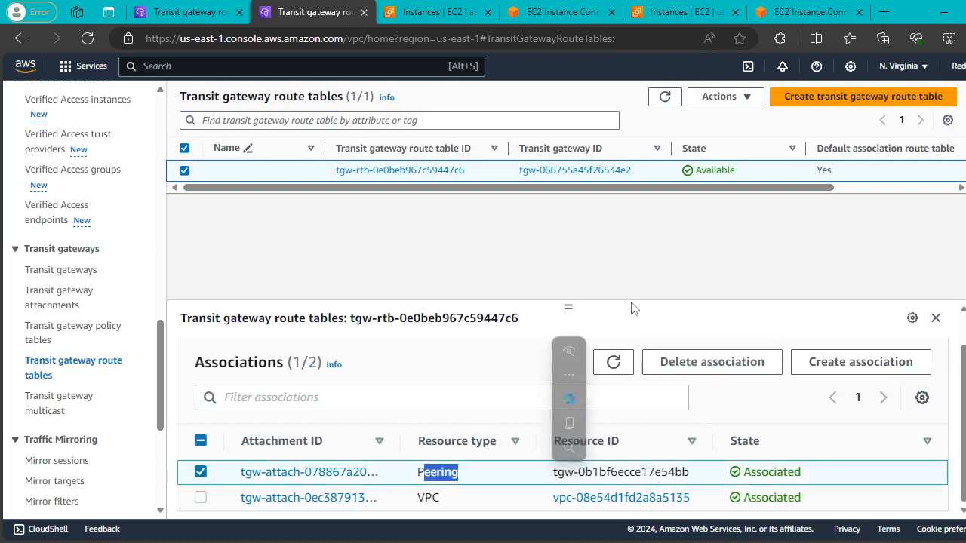
left_click(665, 262)
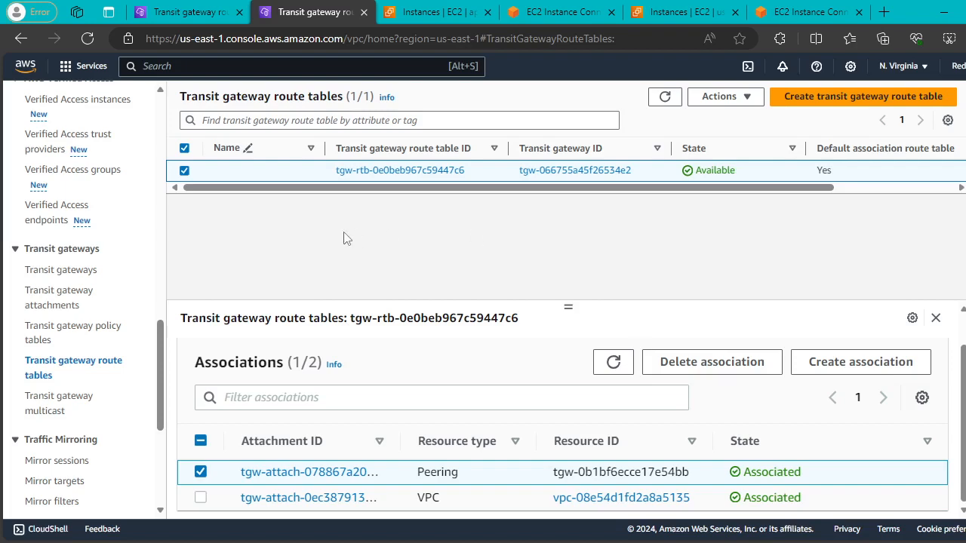
Go to the Mumbai (ap-south-1) transit gateway route tables list and clear the row selection.
left_click(184, 11)
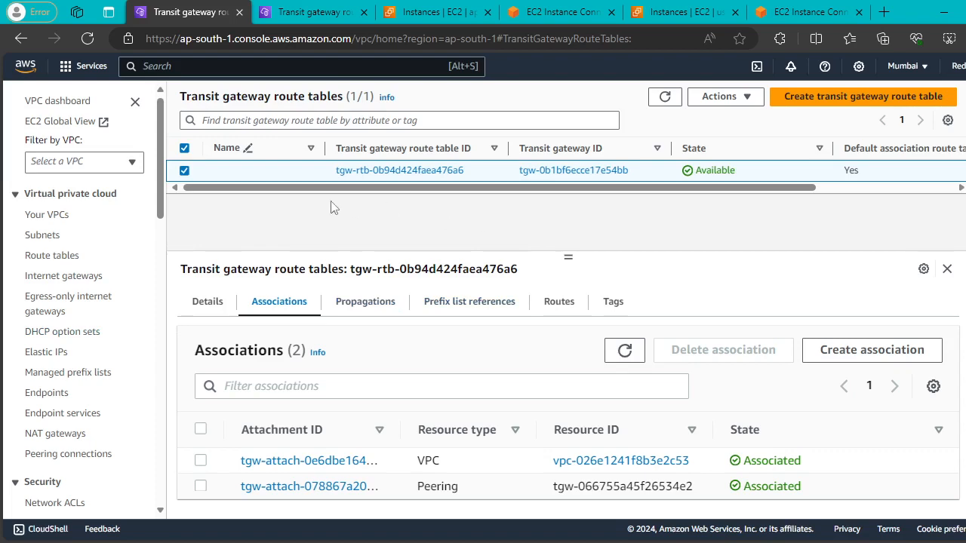
left_click(184, 171)
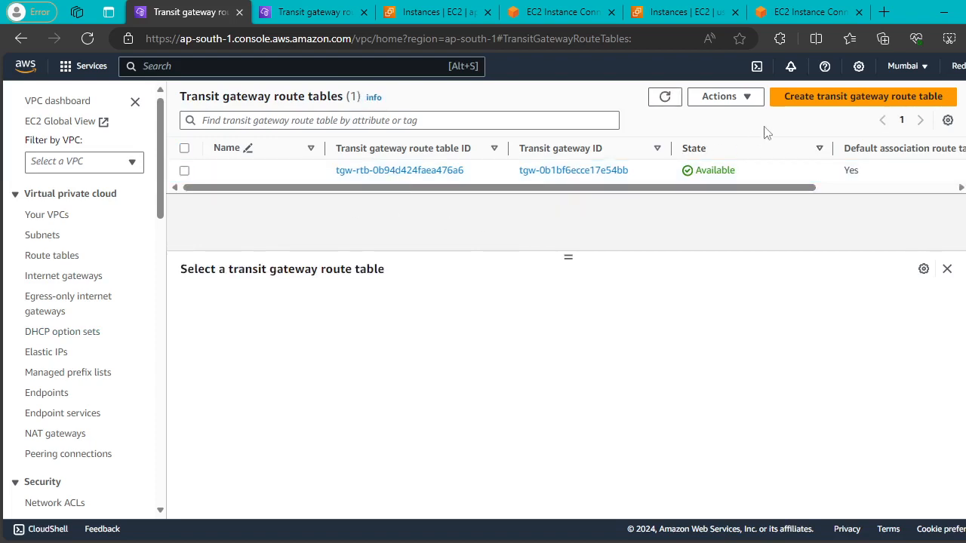
Create transit gateway route table MUM-TGW-RT on the MUM-to-NV gateway tgw-0b1bf6ecce17e54bb.
left_click(797, 105)
left_click(184, 240)
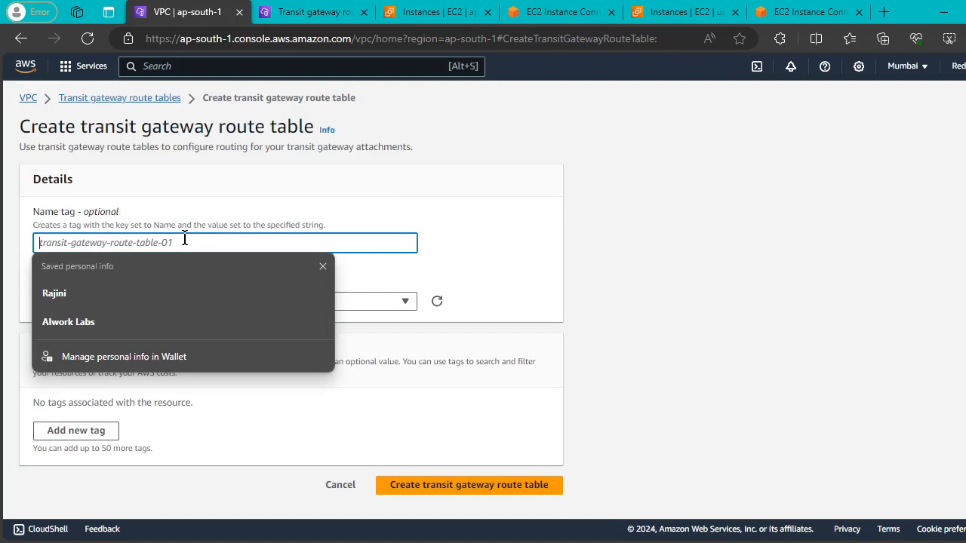
type("MUM-")
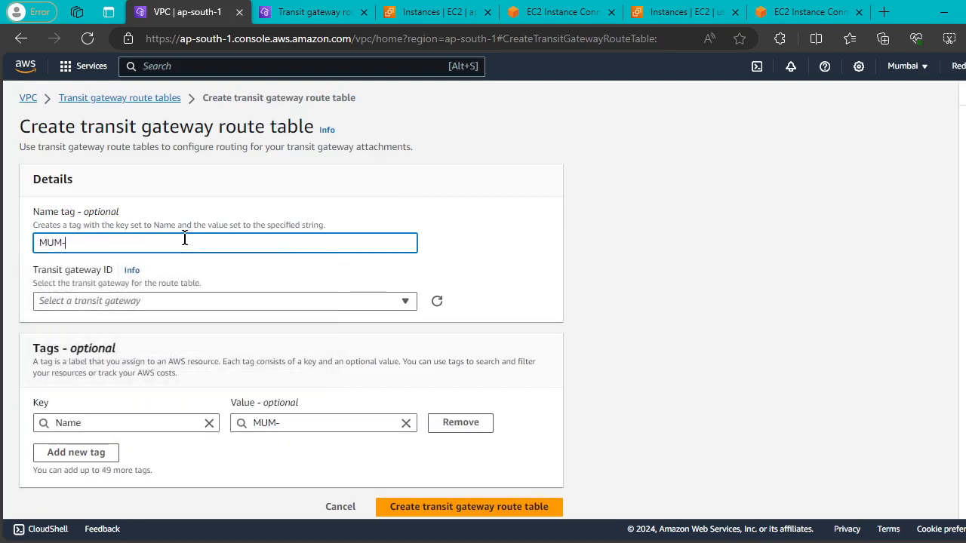
type("TGW-RT")
left_click(407, 302)
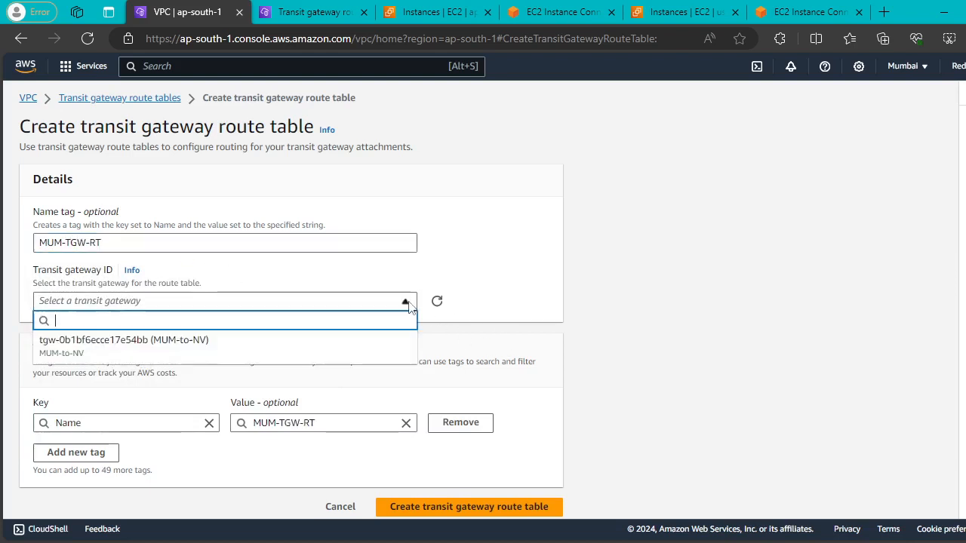
left_click(228, 345)
scroll(379, 281, "down", 1)
left_click(463, 495)
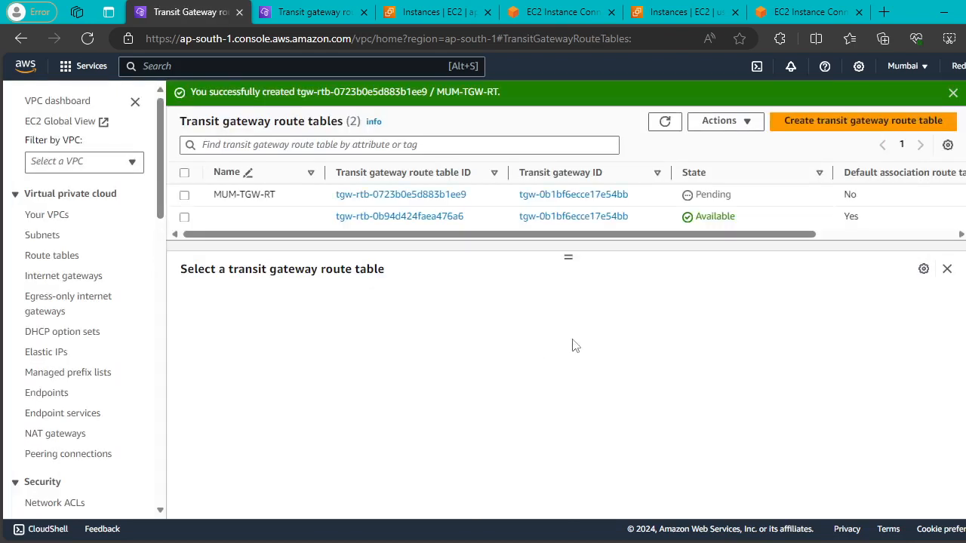
In N. Virginia, create transit gateway route table NV-TFW-RT on tgw-066755a45f26534e2.
left_click(326, 14)
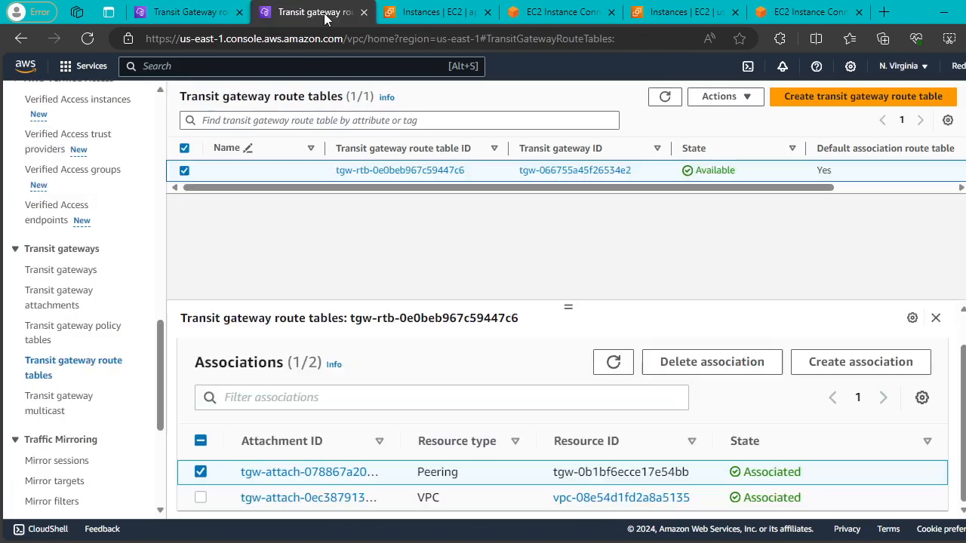
left_click(798, 102)
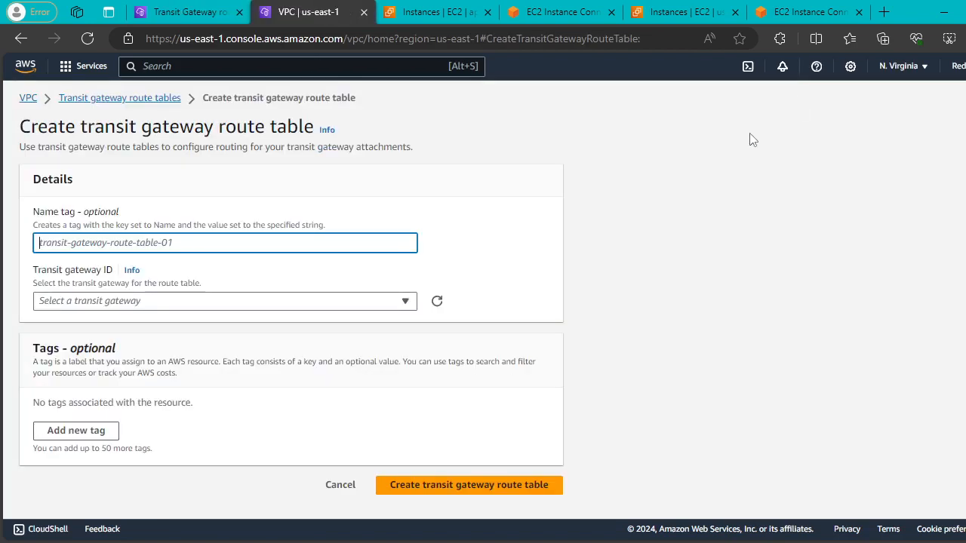
left_click(207, 244)
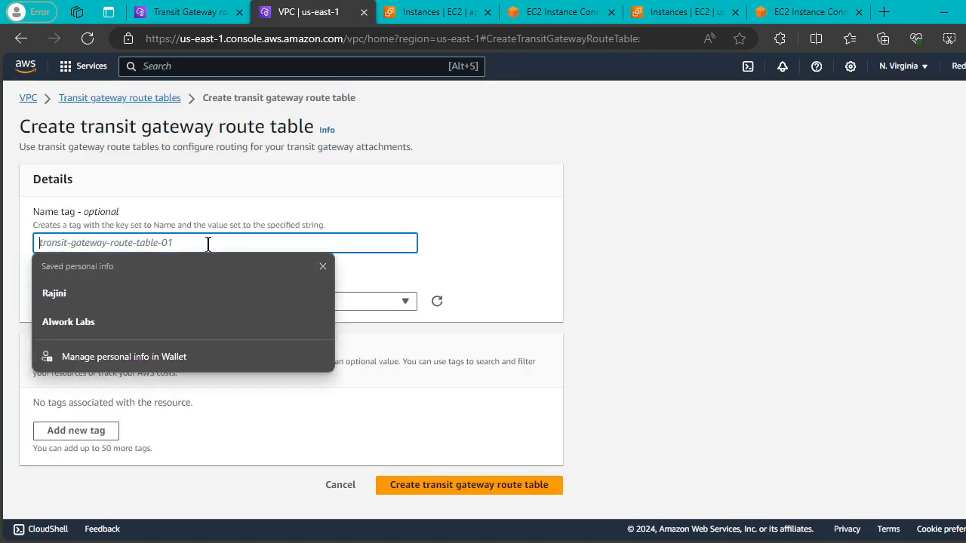
type("NV-")
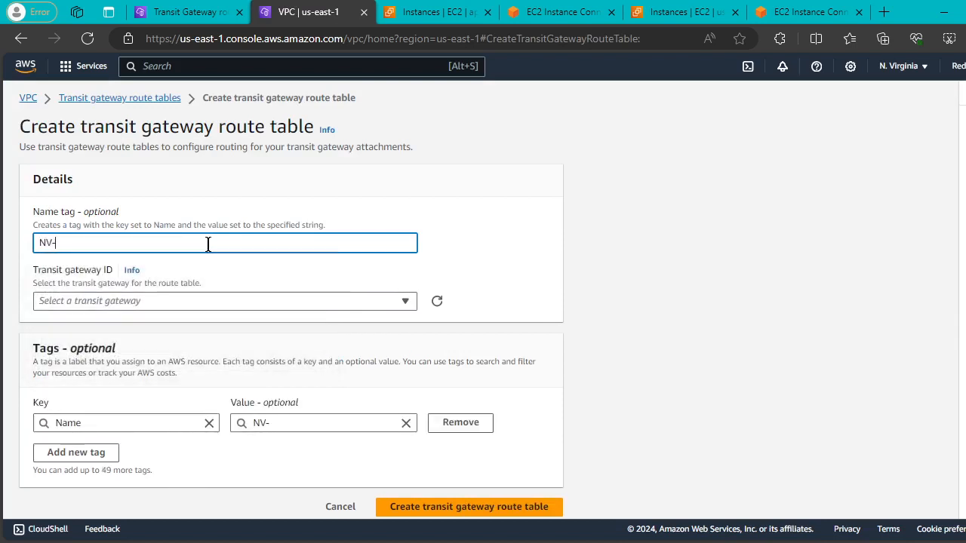
type("TFW-RT")
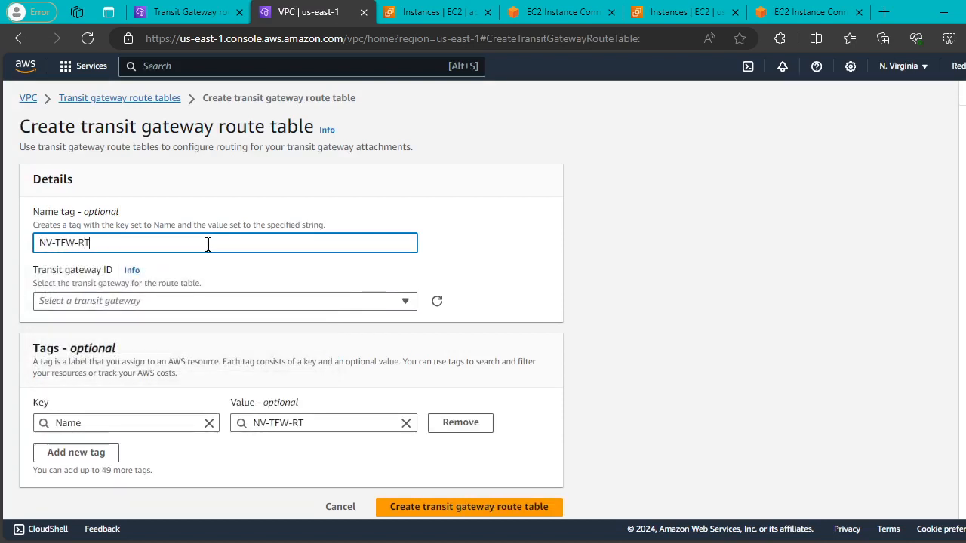
left_click(408, 303)
left_click(314, 349)
scroll(405, 302, "down", 1)
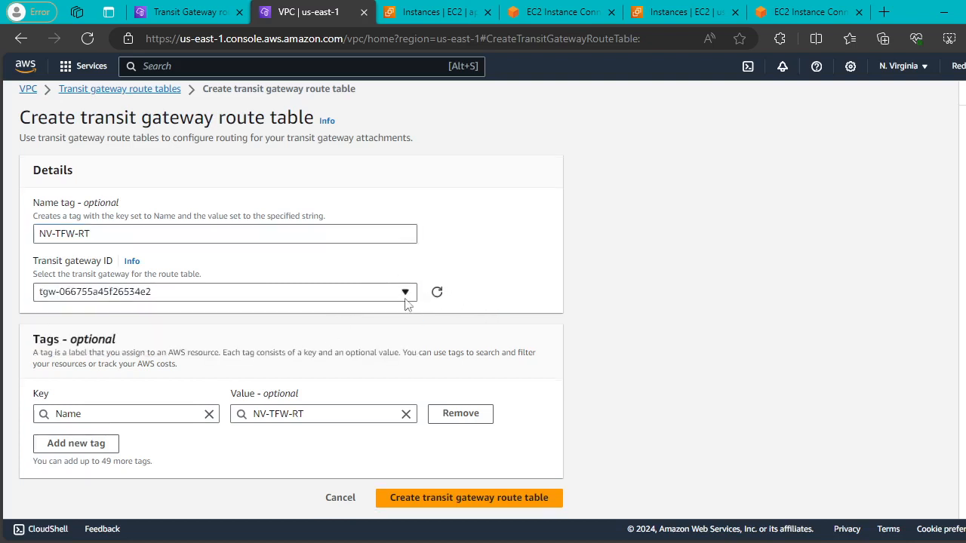
left_click(452, 494)
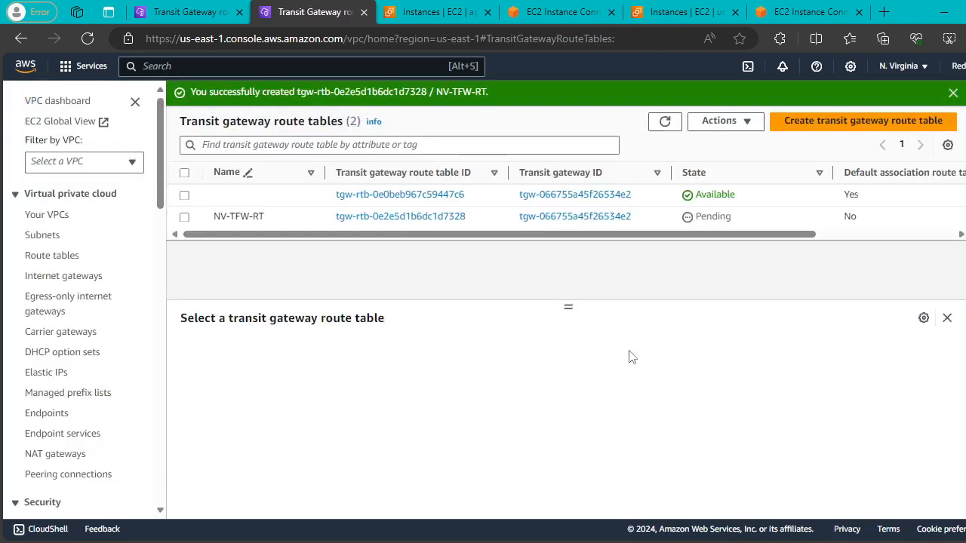
Refresh the route table lists and confirm Mumbai's MUM-TGW-RT is now Available.
left_click(952, 92)
left_click(664, 97)
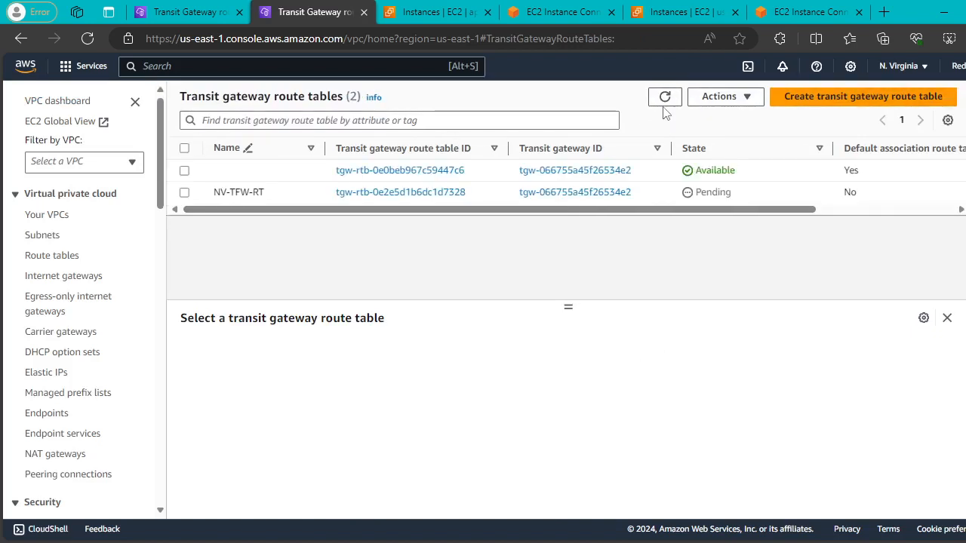
left_click(664, 104)
left_click(188, 13)
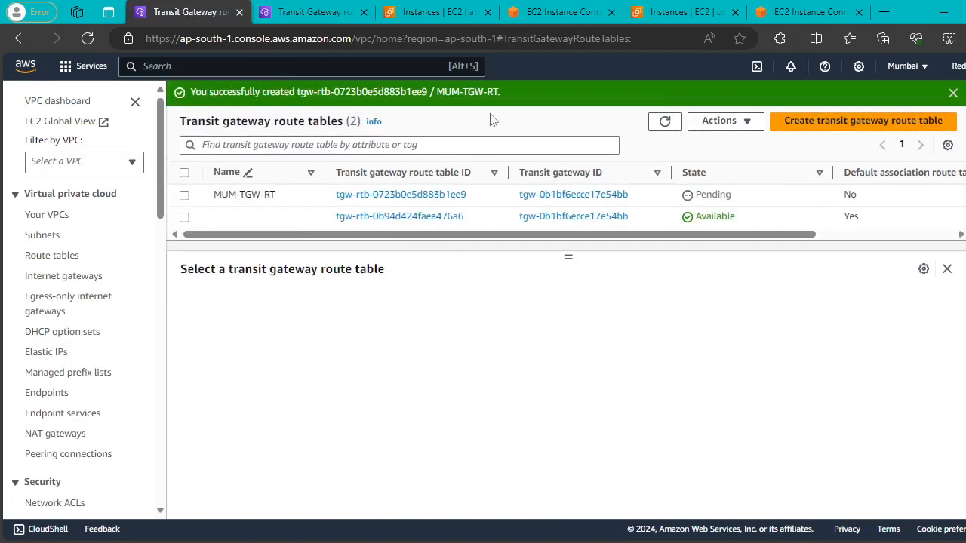
left_click(664, 122)
Reload the N. Virginia list to check NV-TFW-RT's status, then open MUM-TGW-RT's details.
left_click(332, 10)
left_click(664, 96)
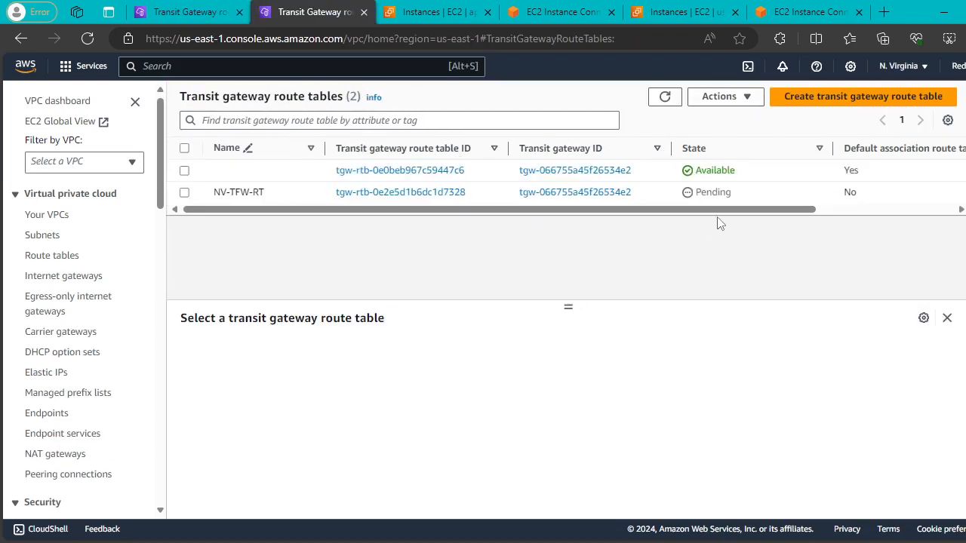
left_click(664, 98)
left_click(664, 96)
left_click(667, 97)
left_click(174, 9)
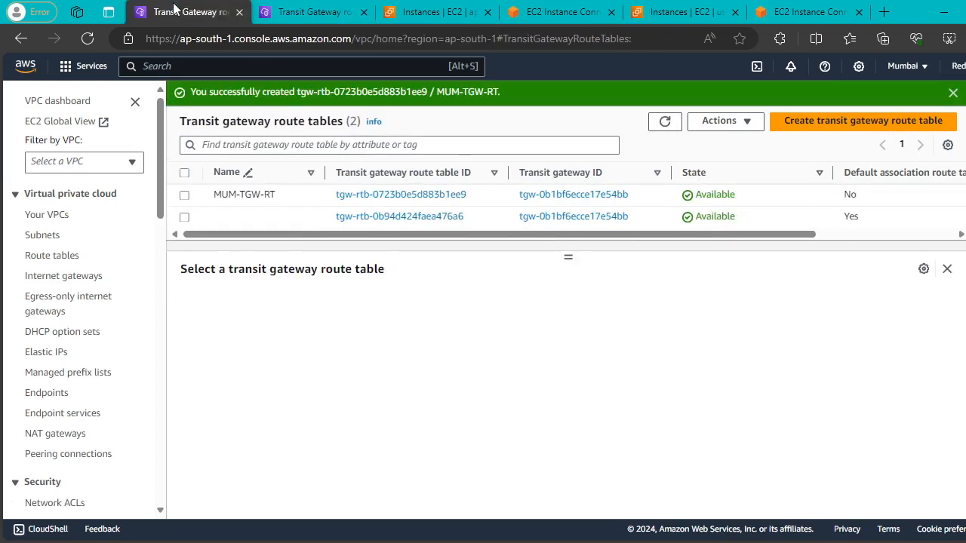
left_click(184, 194)
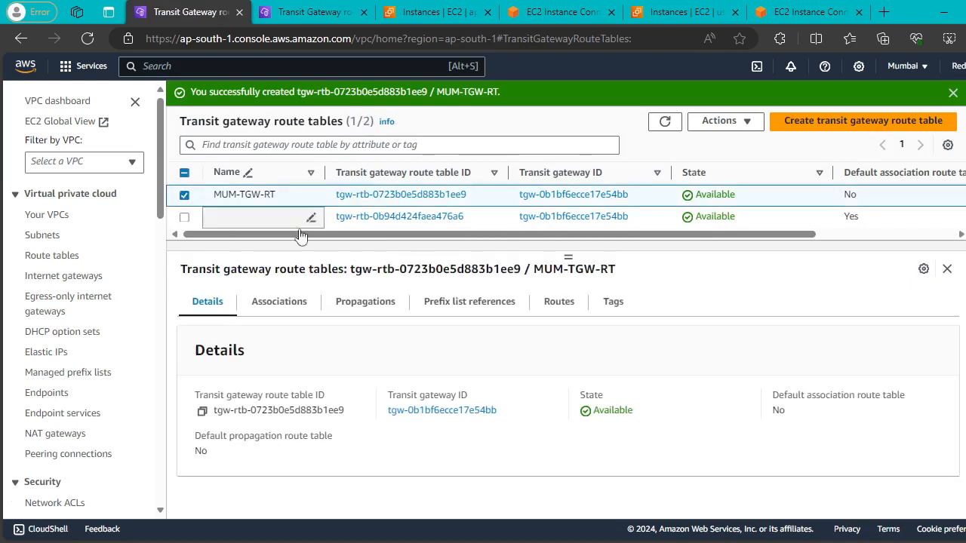
Try associating the MUM-A peering attachment with MUM-TGW-RT, which fails because it is already associated.
left_click(290, 311)
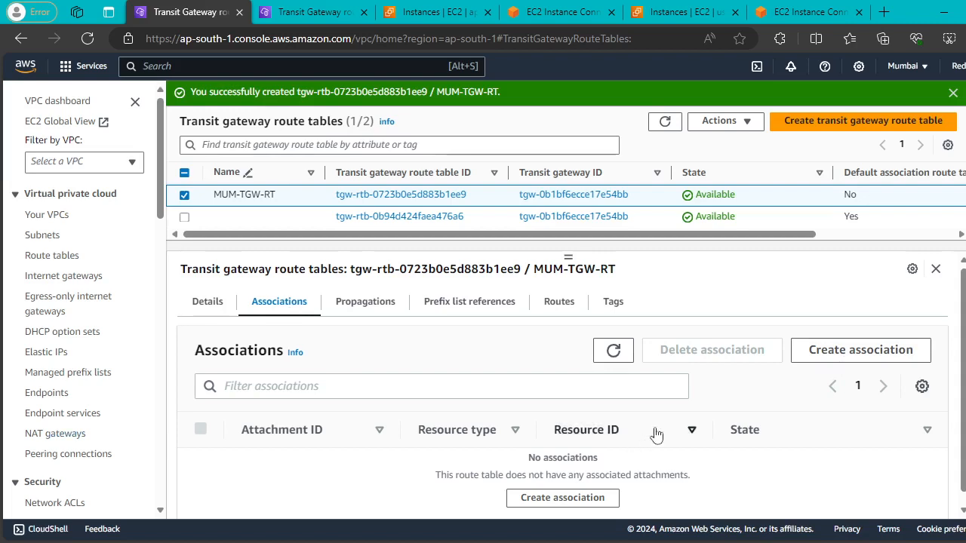
left_click(830, 351)
left_click(385, 334)
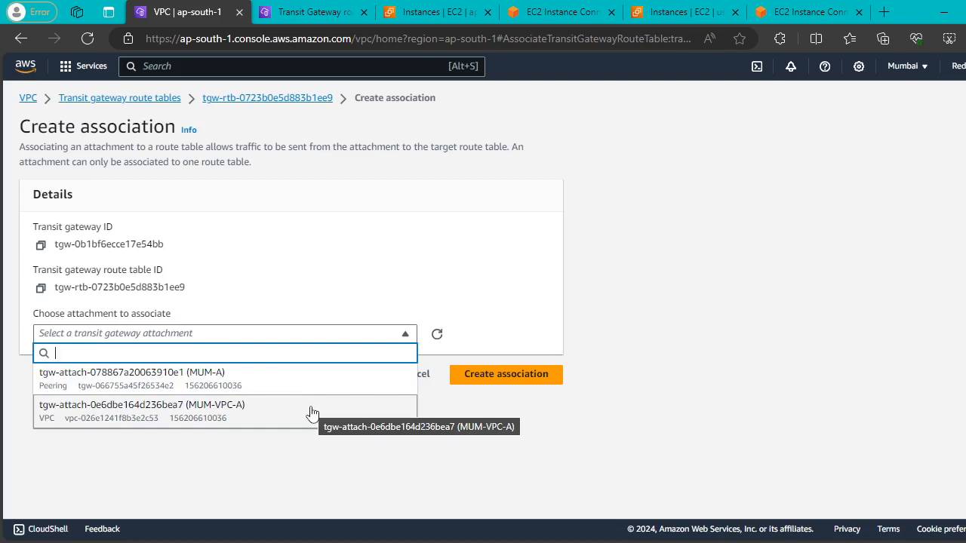
left_click(234, 377)
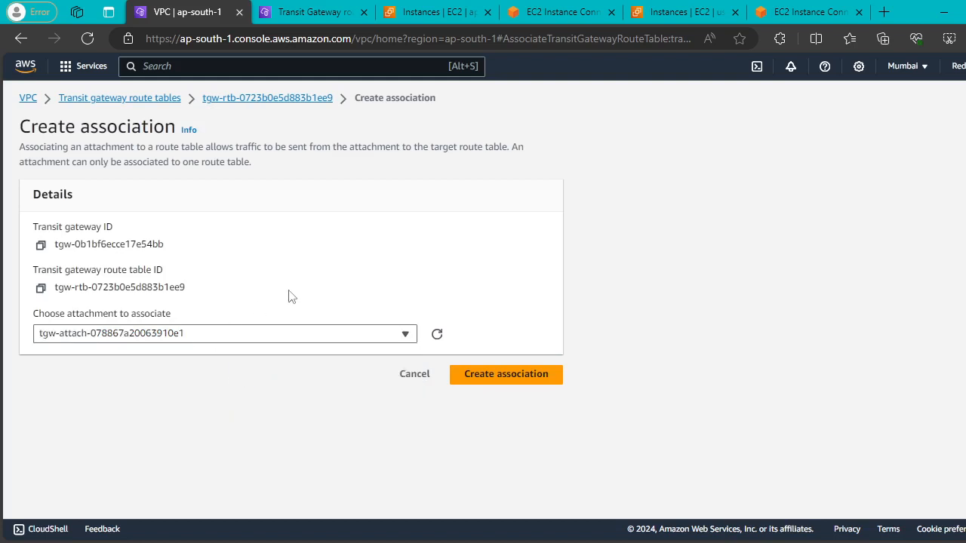
left_click(498, 374)
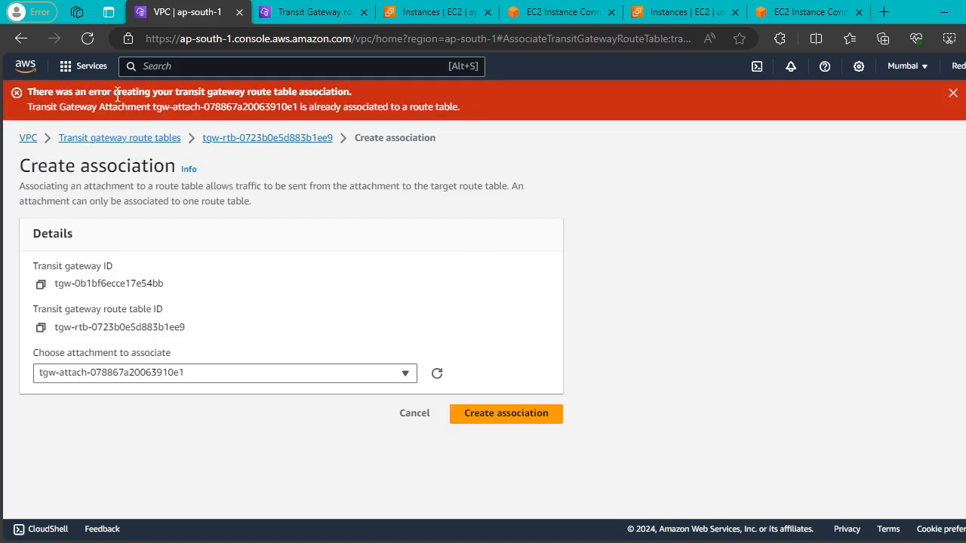
left_click_drag(59, 107, 475, 118)
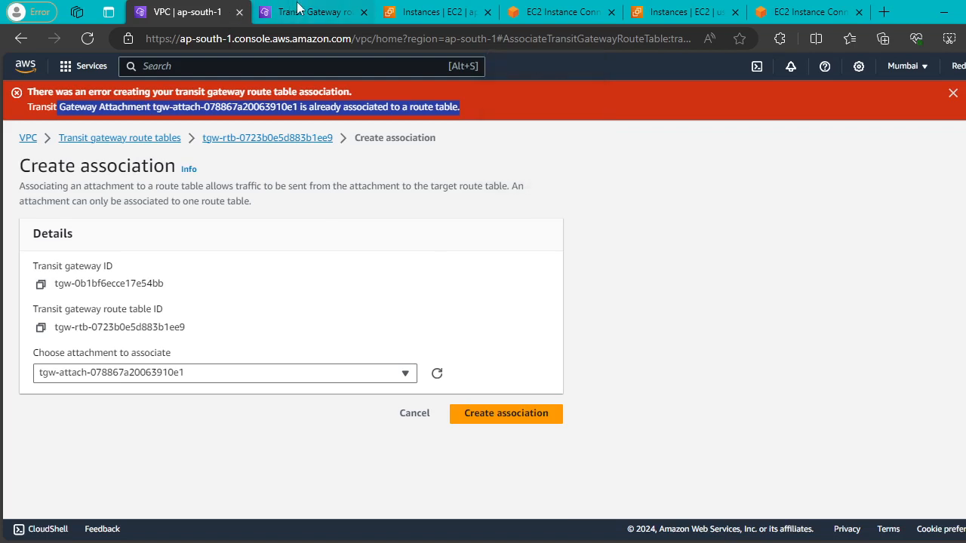
Try the MUM-VPC-A attachment instead, which also fails, and return to the route tables list.
left_click(369, 373)
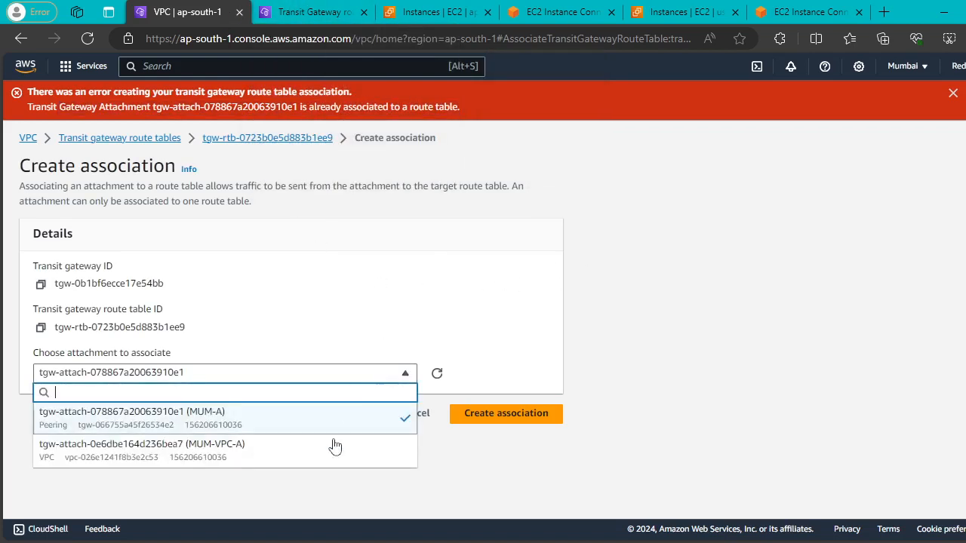
left_click(311, 452)
left_click(507, 422)
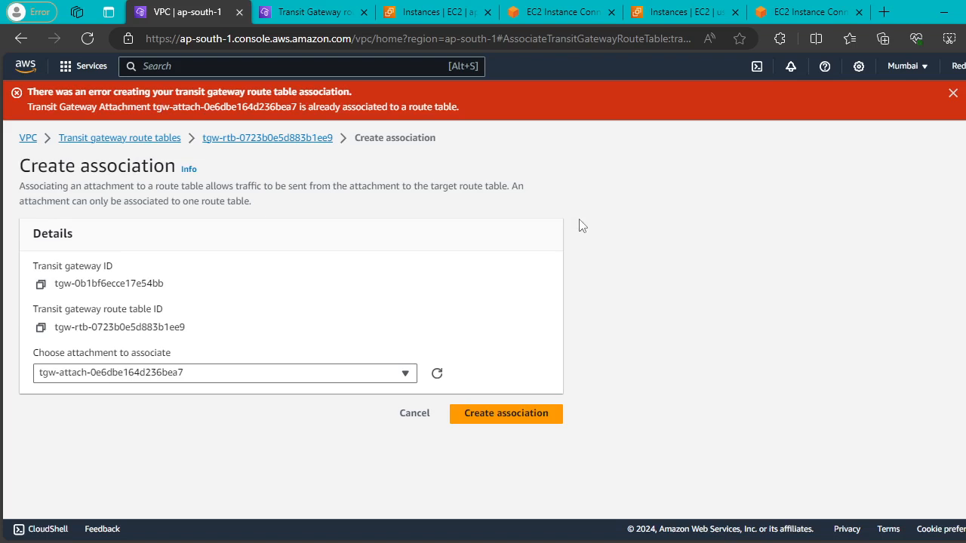
left_click(136, 144)
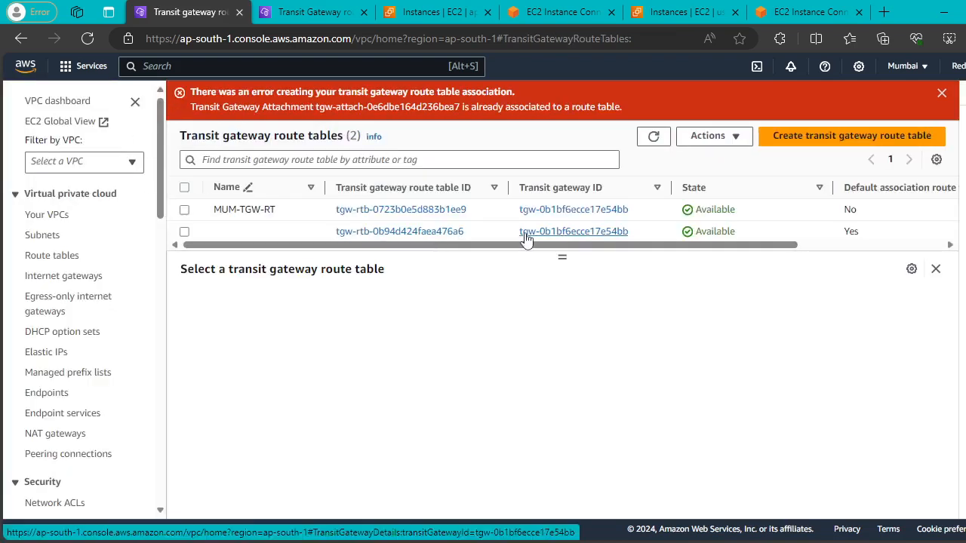
Dismiss the association error and reopen MUM-TGW-RT's details.
left_click_drag(732, 248, 467, 248)
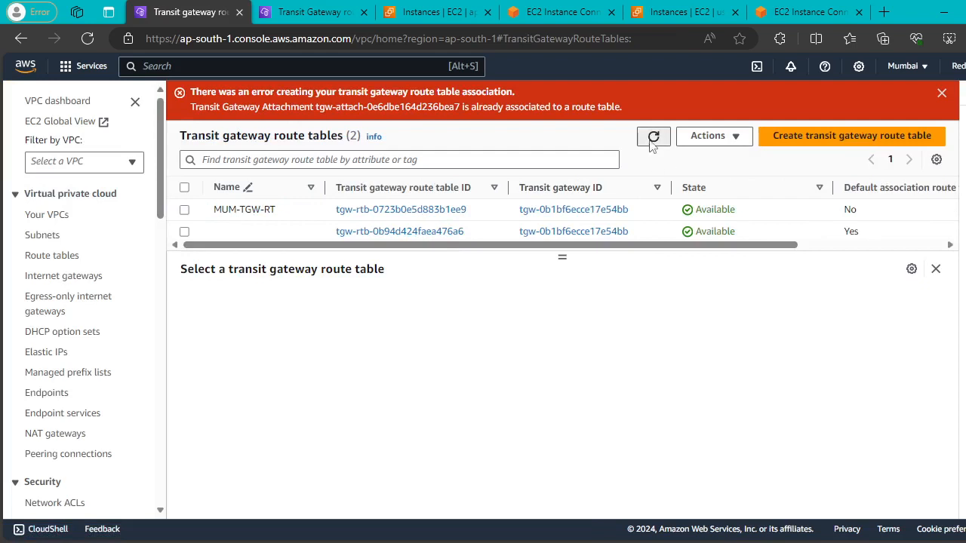
left_click(942, 95)
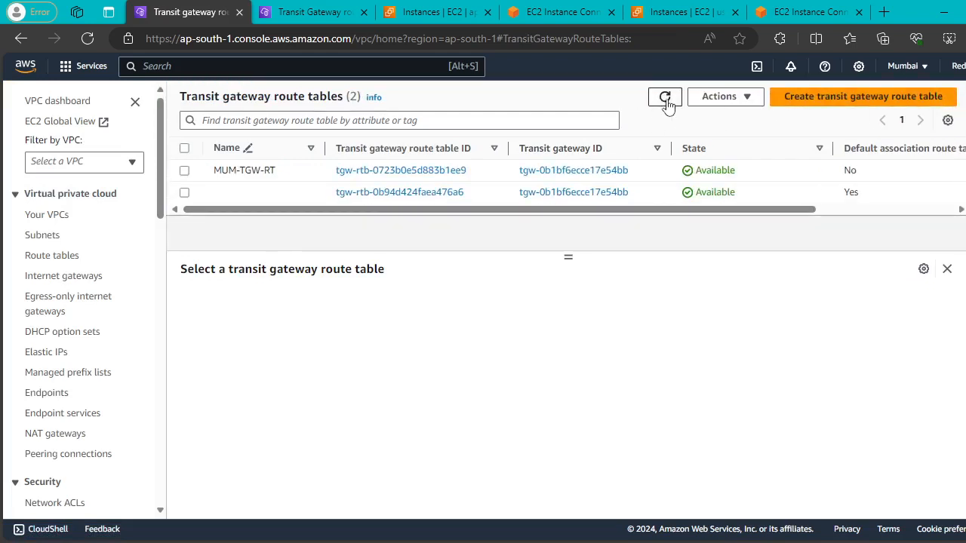
left_click_drag(511, 210, 449, 209)
left_click(184, 170)
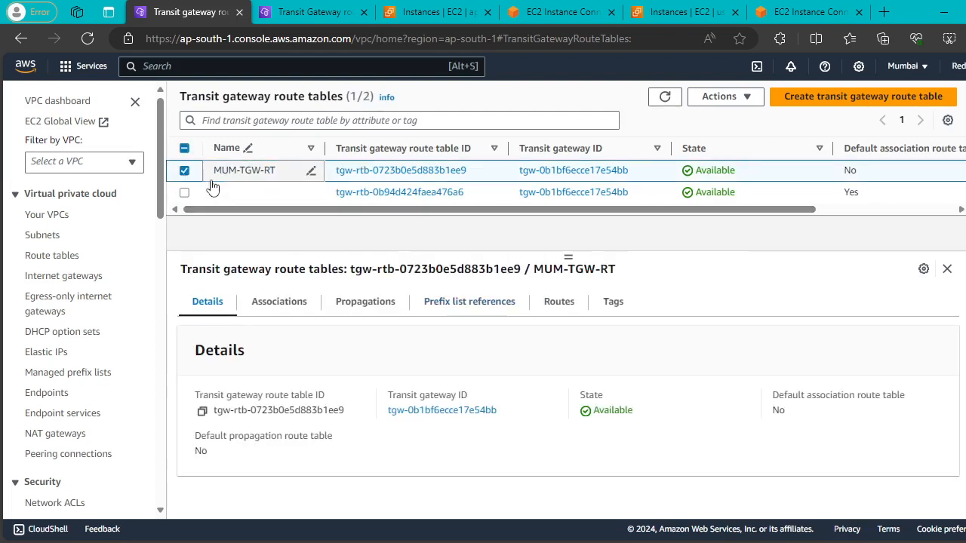
Confirm the Mumbai instance's ping to 10.20.1.113 still gets no replies.
left_click(442, 13)
left_click(528, 13)
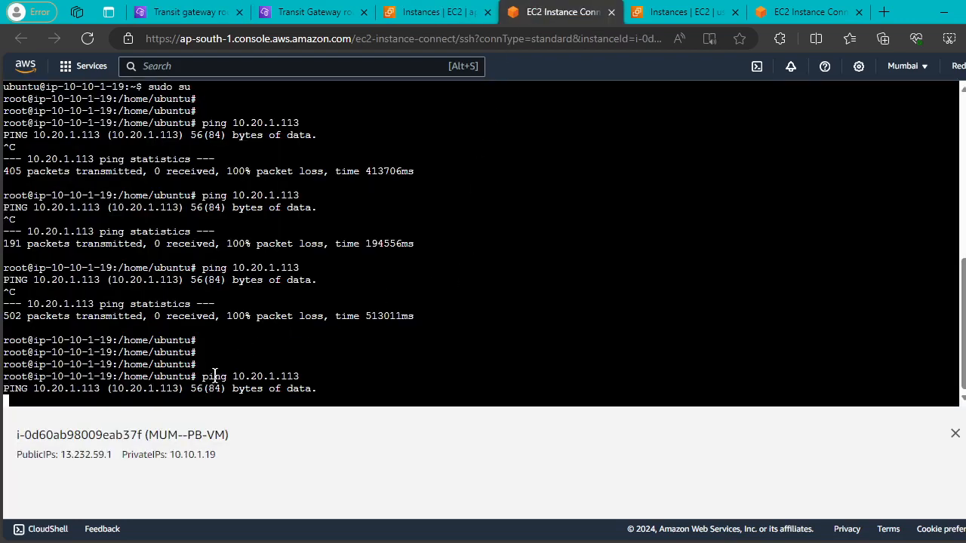
left_click_drag(203, 376, 311, 377)
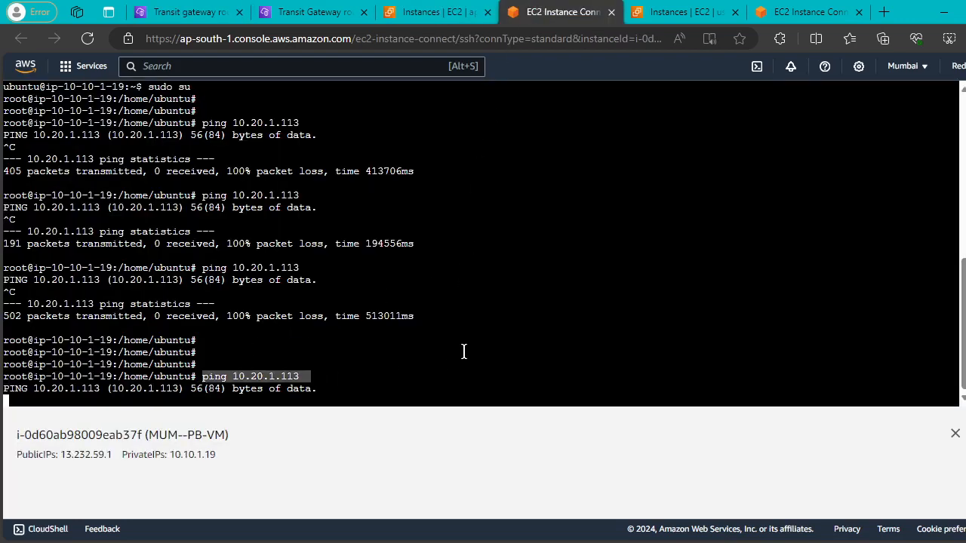
left_click(199, 13)
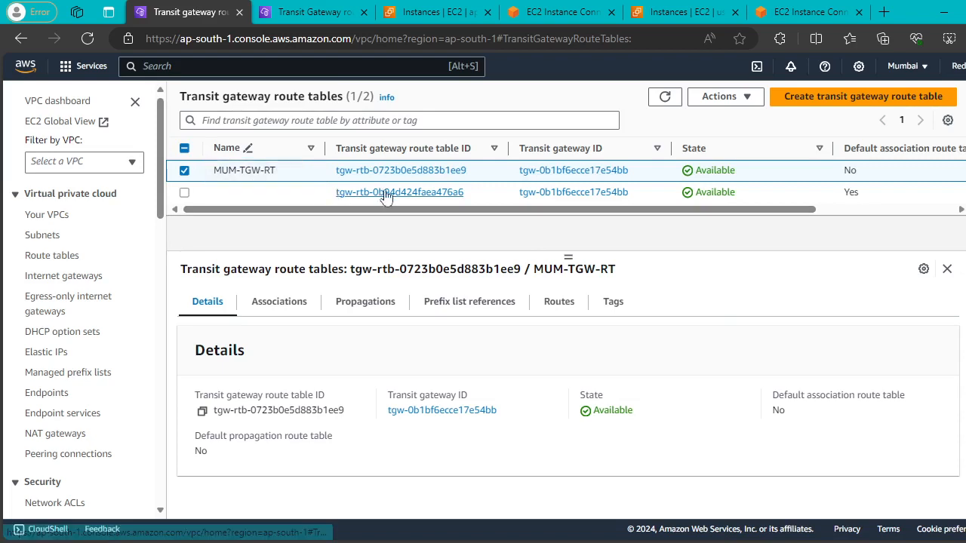
Select the unnamed default Mumbai route table and review its VPC and Peering associations.
left_click(184, 171)
left_click(184, 192)
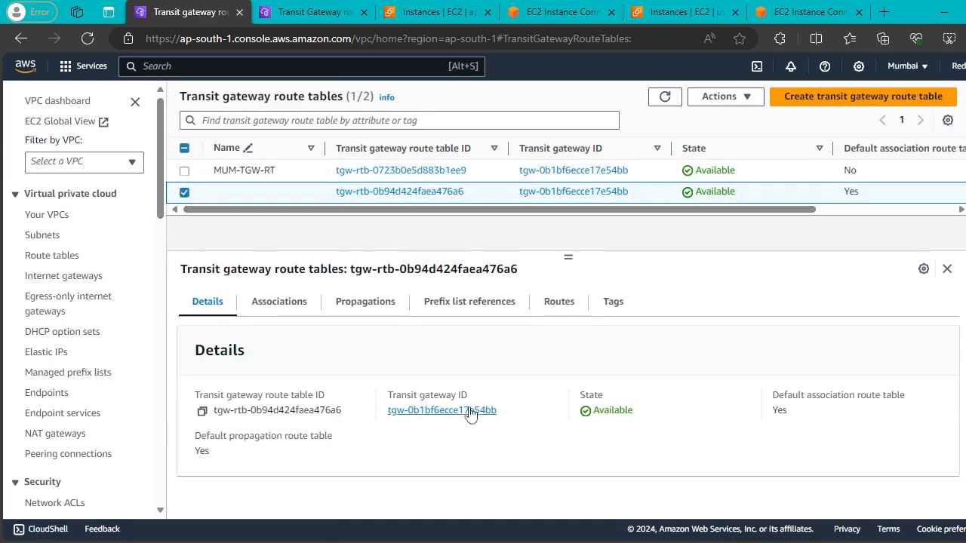
left_click(288, 303)
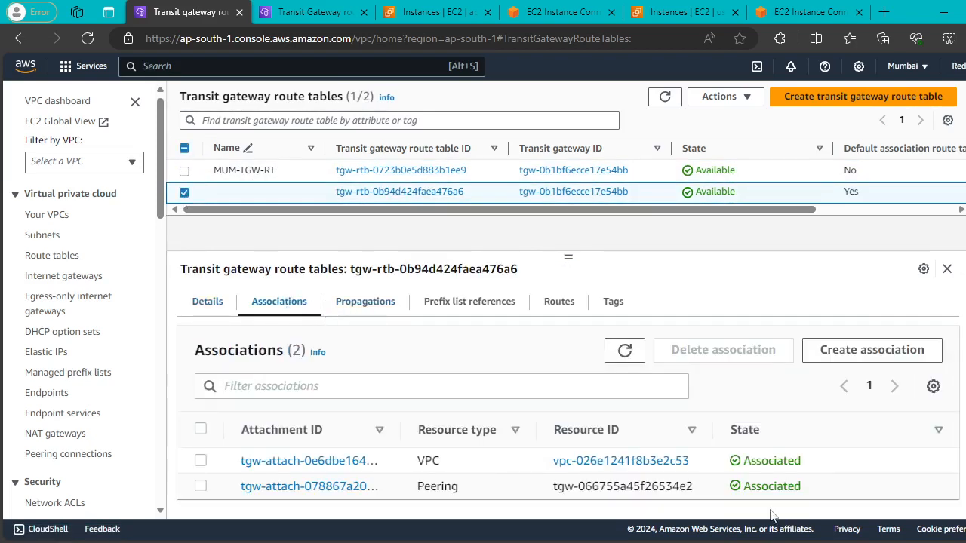
left_click_drag(418, 459, 459, 490)
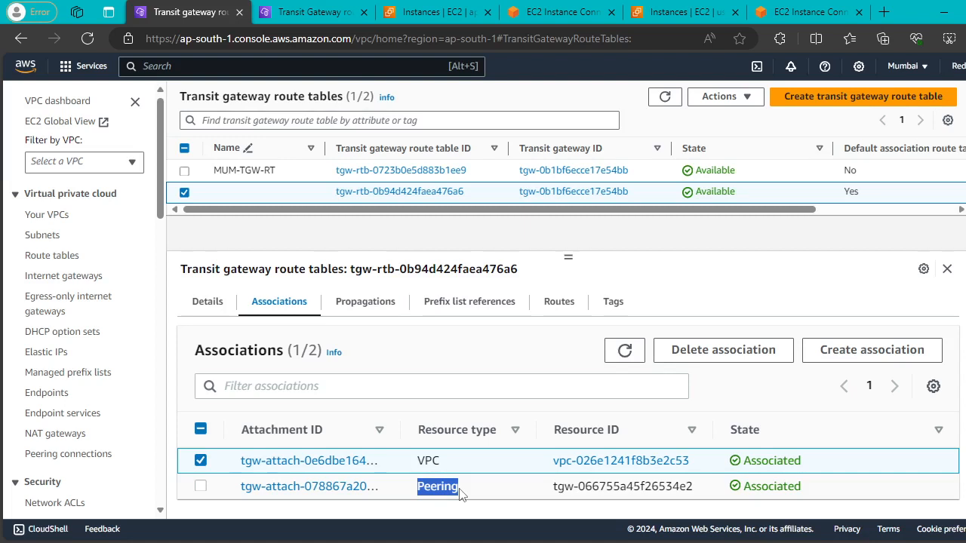
left_click(461, 492)
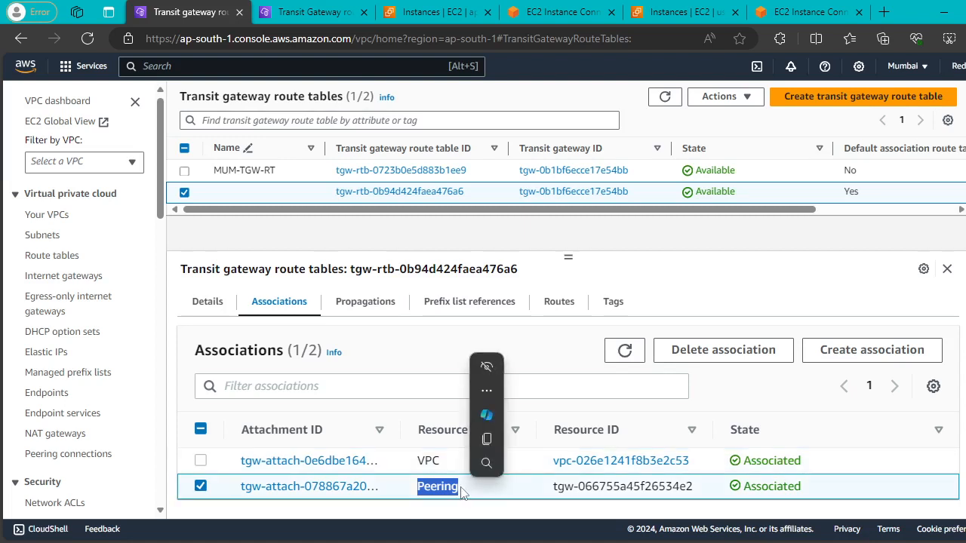
left_click(428, 348)
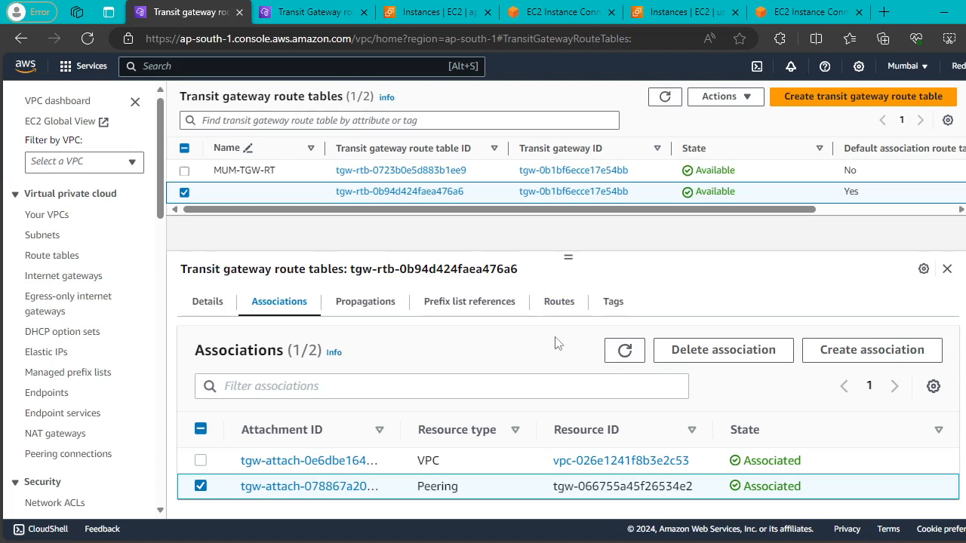
left_click(624, 350)
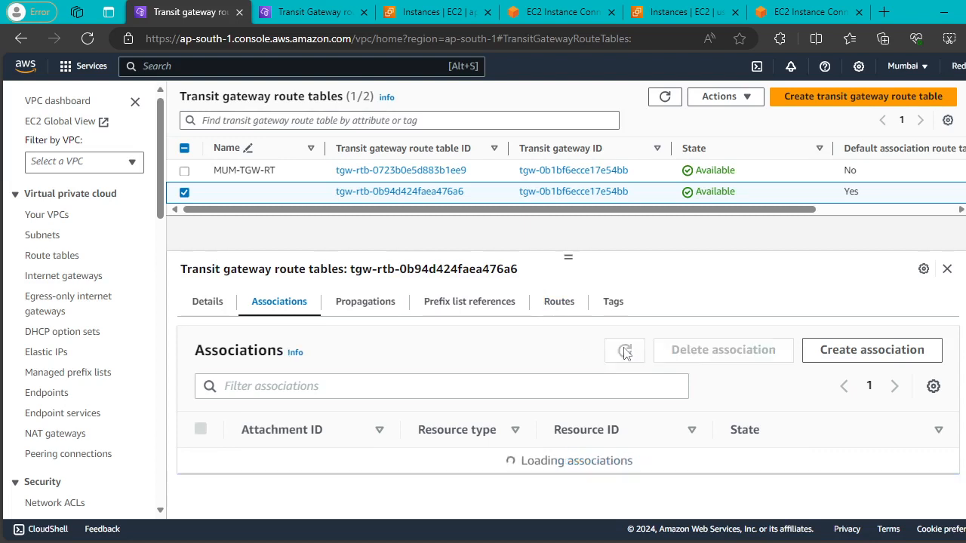
Check its prefix list references and routes, showing only the propagated 10.10.0.0/16 route.
left_click(469, 305)
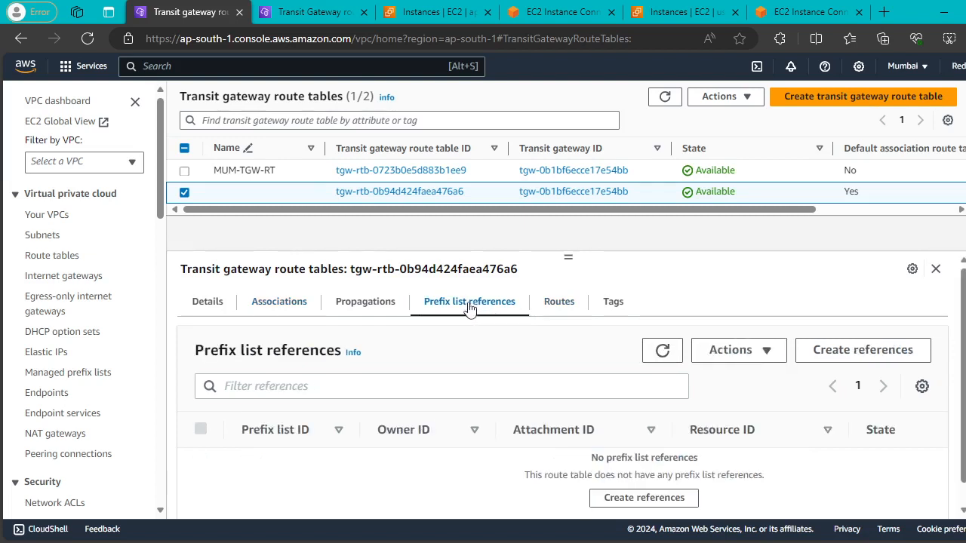
scroll(612, 329, "down", 1)
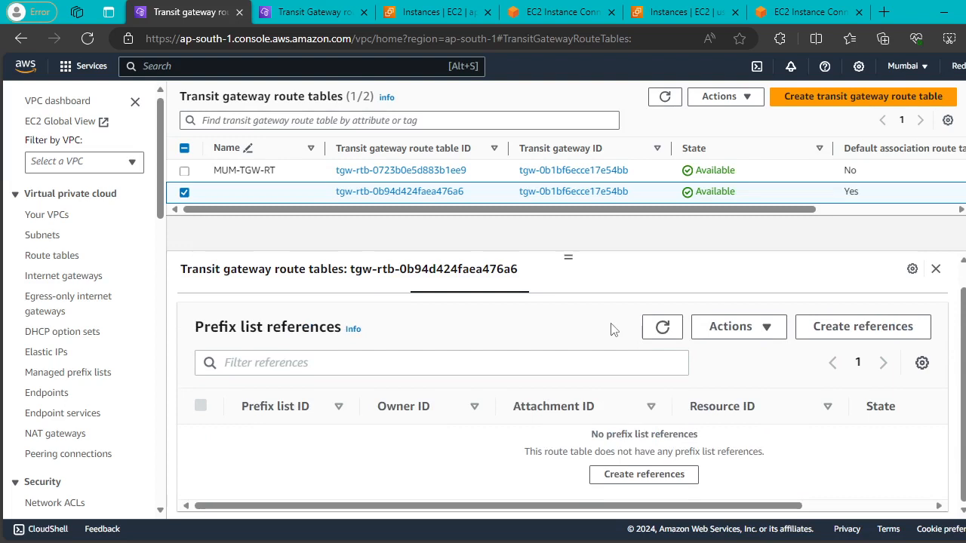
scroll(611, 330, "up", 1)
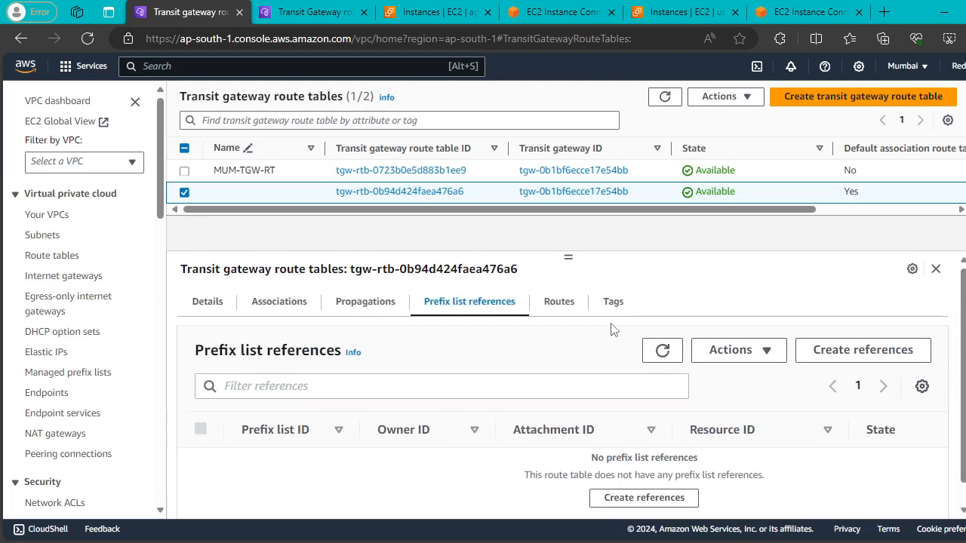
left_click(565, 306)
scroll(736, 377, "down", 3)
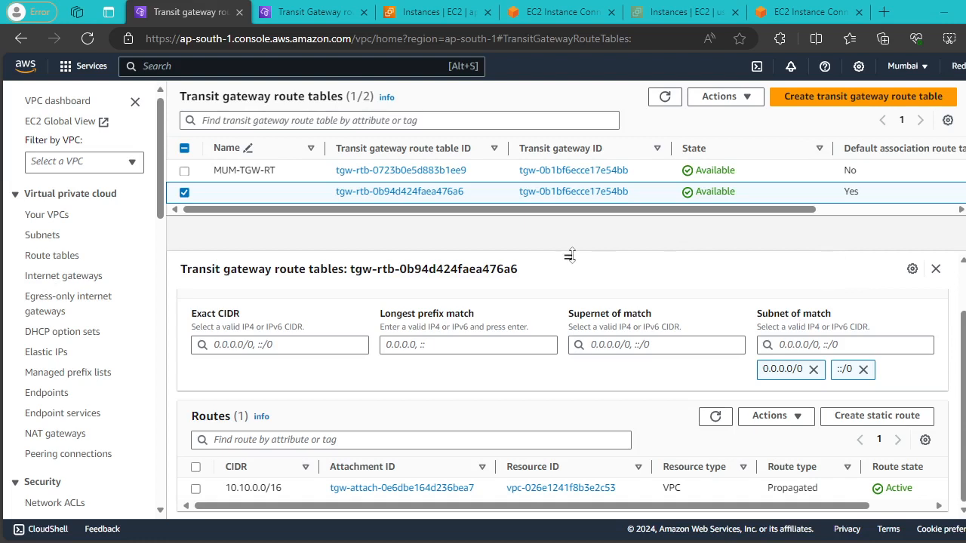
left_click_drag(570, 255, 569, 295)
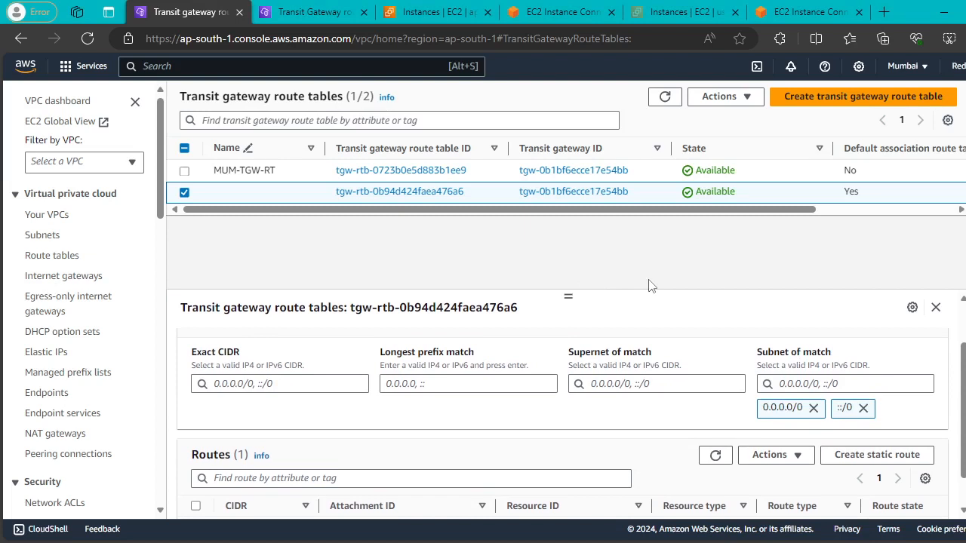
left_click_drag(570, 294, 570, 266)
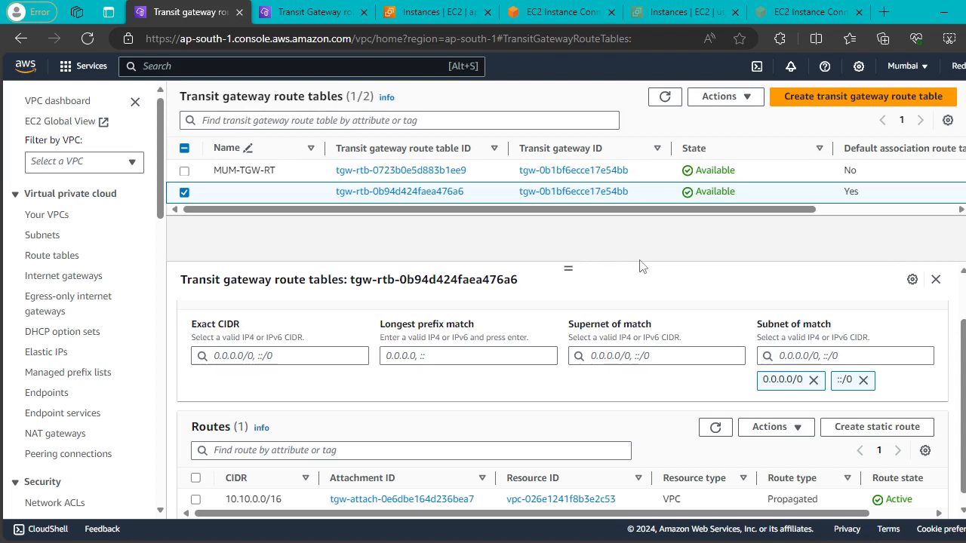
left_click(185, 191)
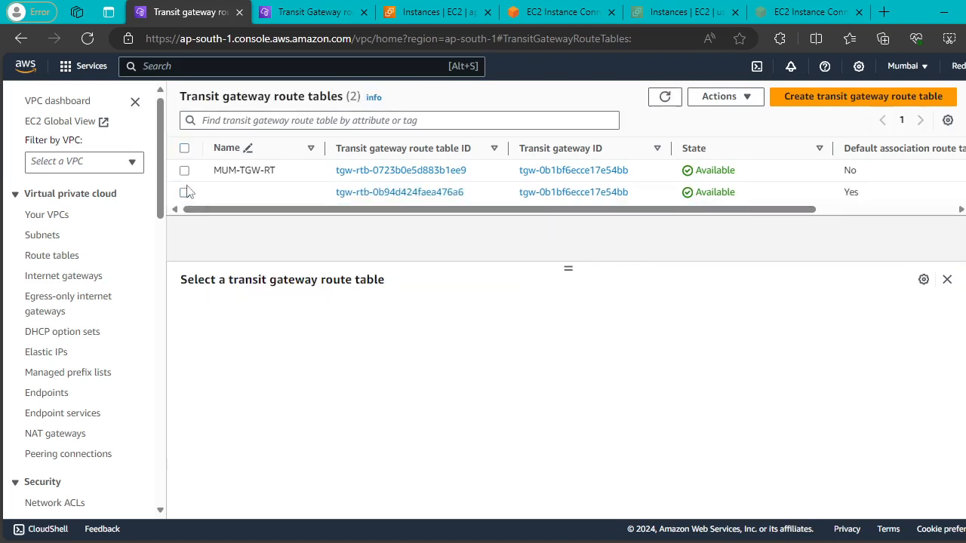
left_click(184, 171)
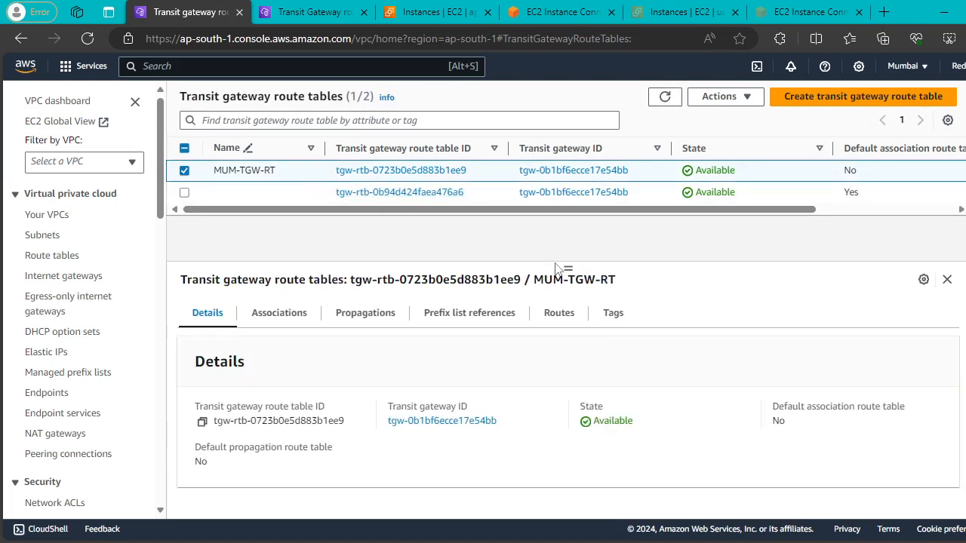
left_click_drag(565, 264, 571, 317)
left_click(185, 171)
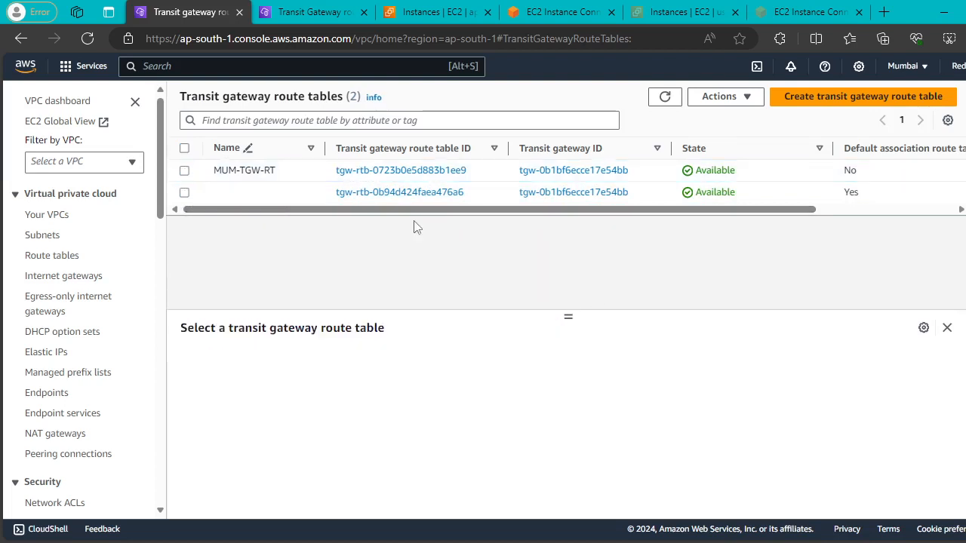
scroll(80, 267, "down", 6)
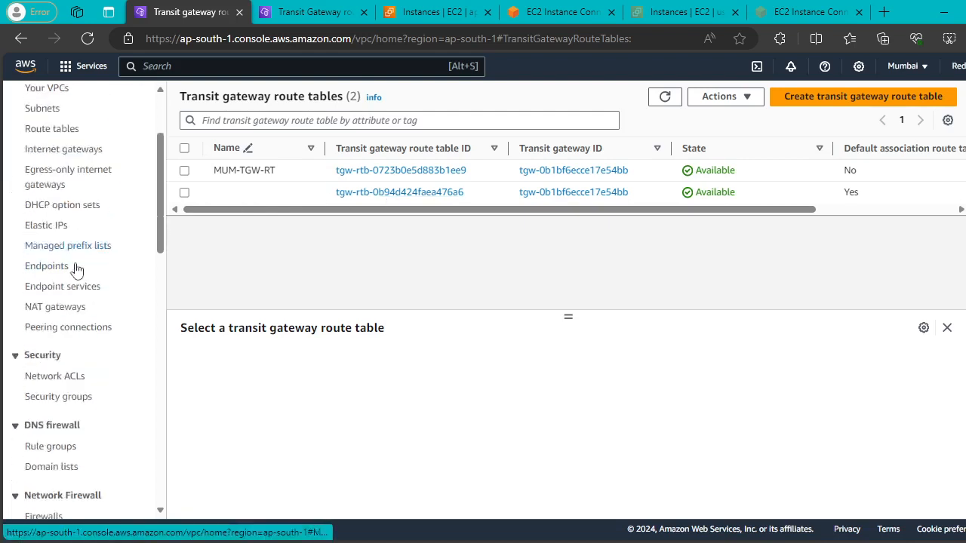
scroll(83, 260, "down", 3)
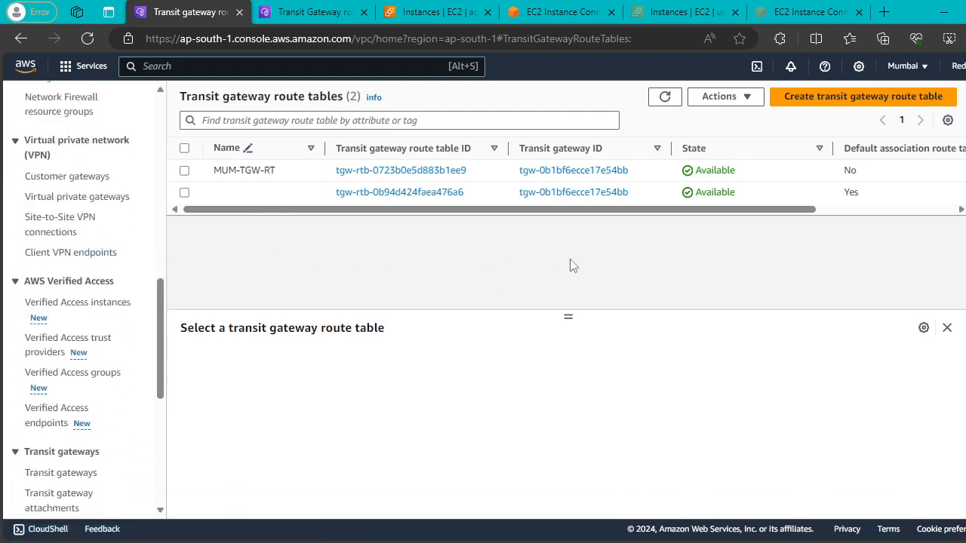
left_click(309, 12)
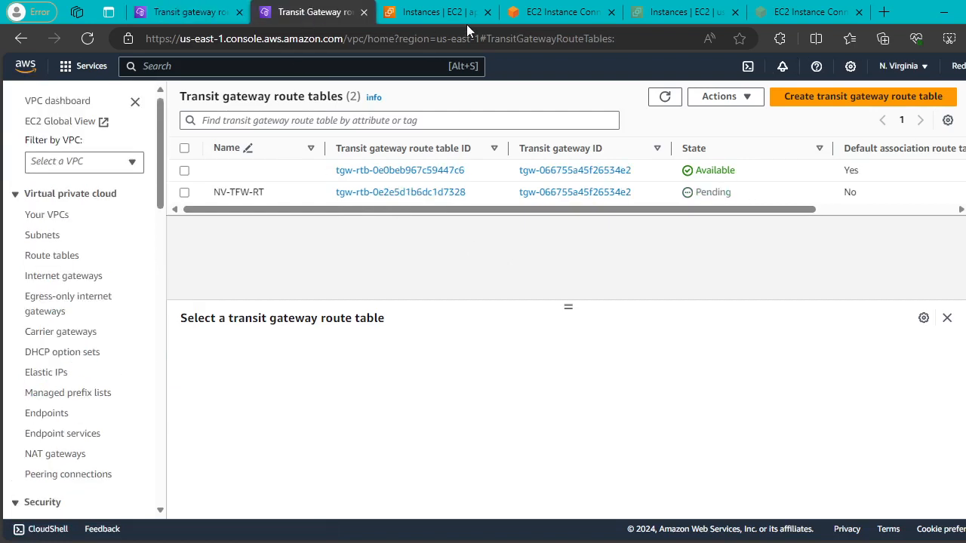
left_click(188, 12)
scroll(114, 264, "down", 3)
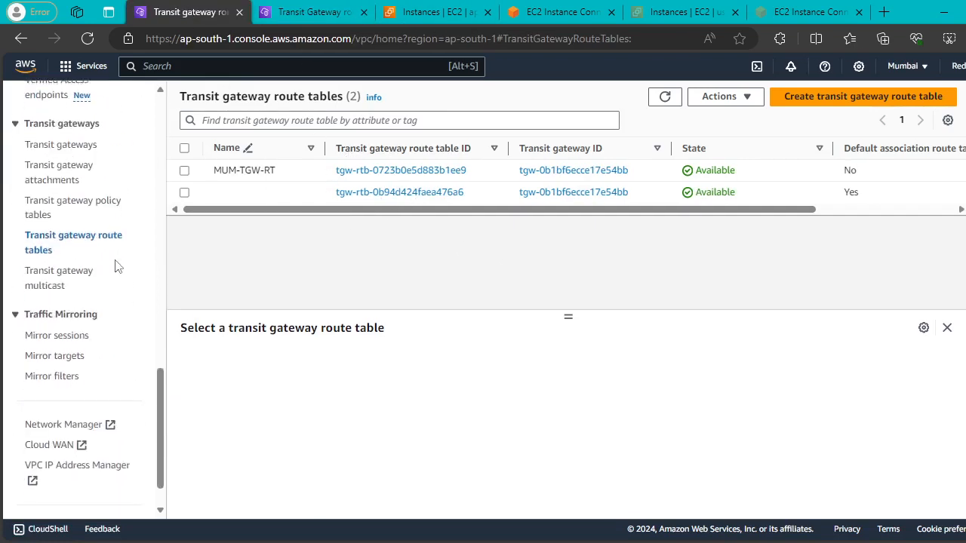
scroll(116, 267, "up", 3)
Select the MUM-to-NV transit gateway and confirm its Sharing tab lists no resource shares.
left_click(73, 298)
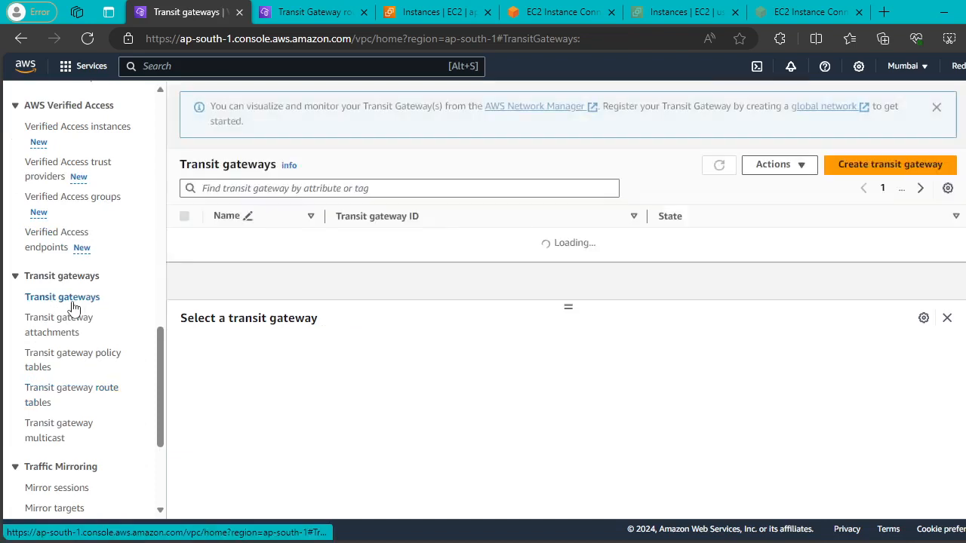
left_click(716, 165)
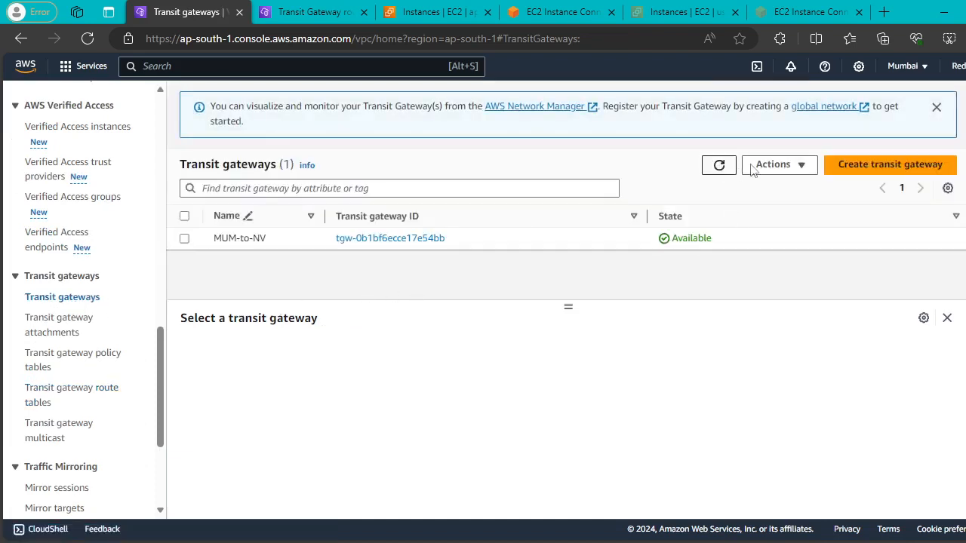
left_click(935, 108)
left_click(185, 171)
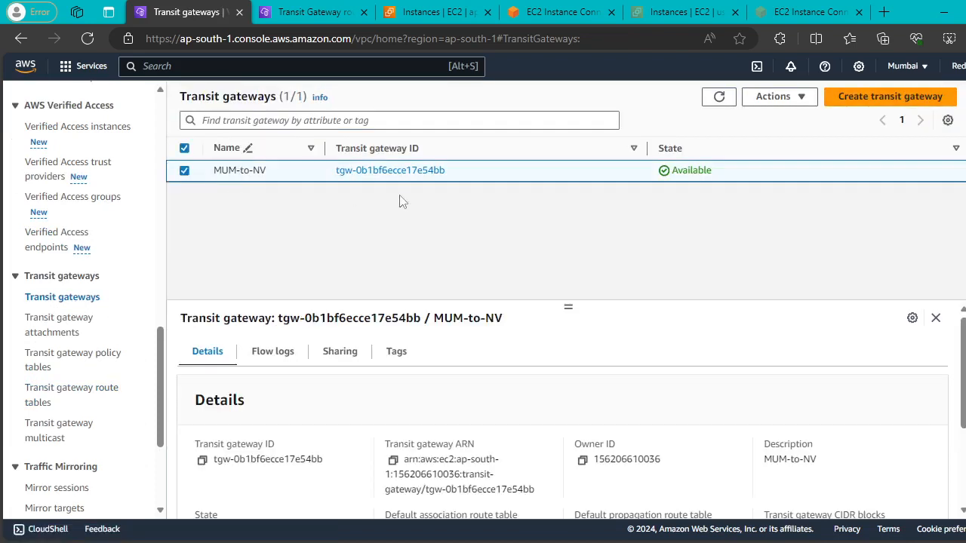
left_click(343, 351)
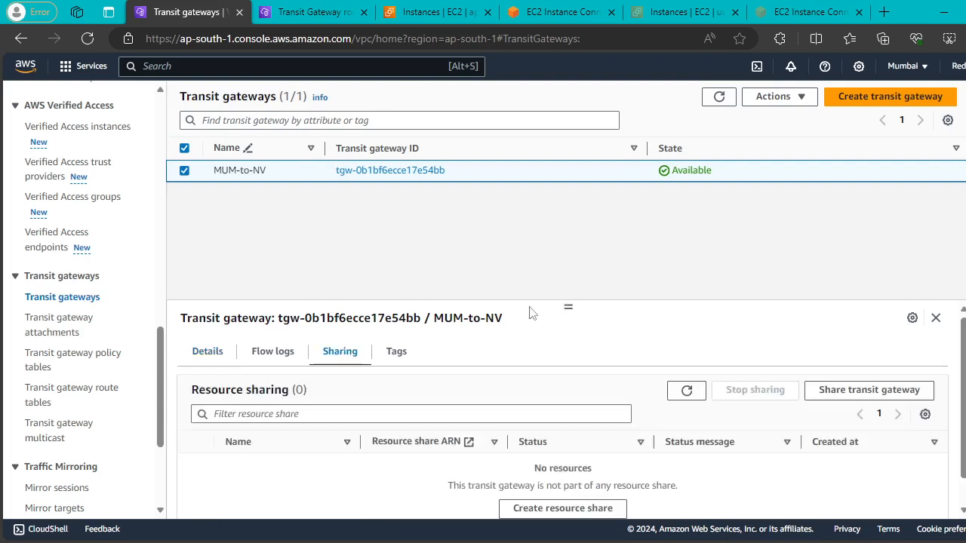
scroll(620, 316, "down", 1)
scroll(594, 348, "up", 1)
left_click(883, 12)
Search Bing for 'transite gatewat multi regions connetione'.
left_click(418, 38)
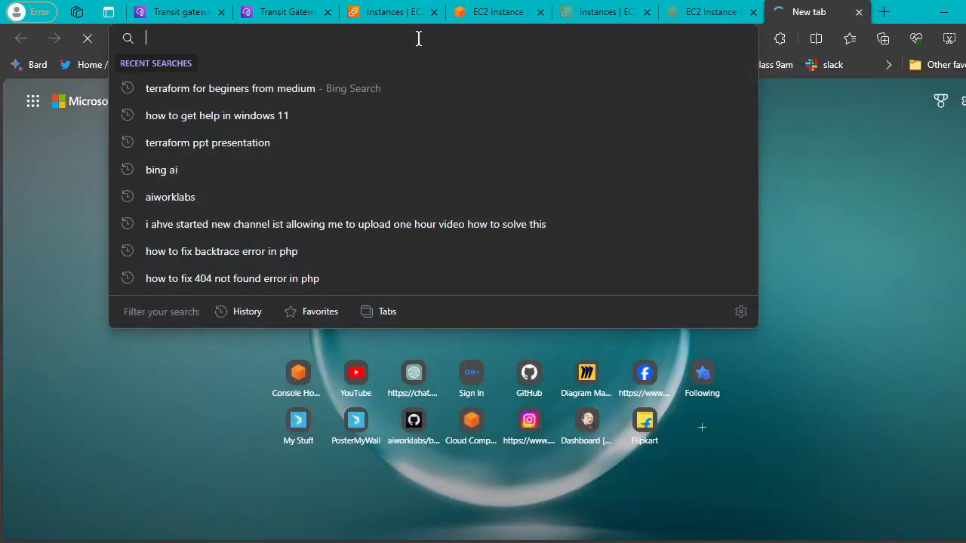
type("transi")
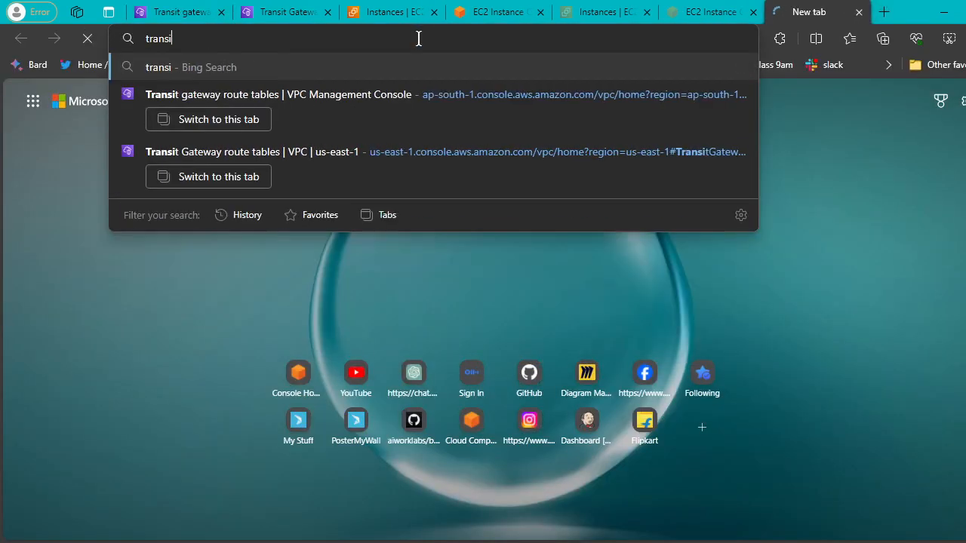
type("te gat")
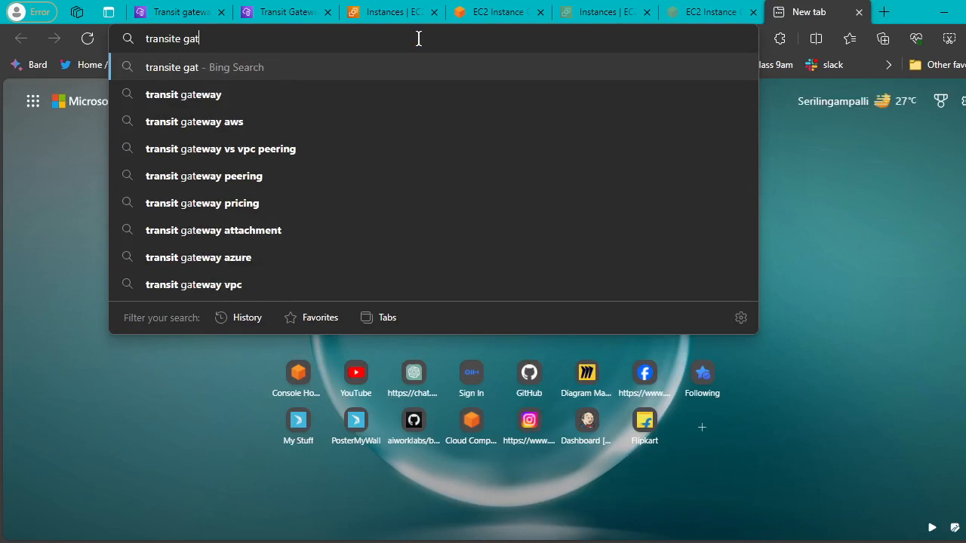
type("ewat multi")
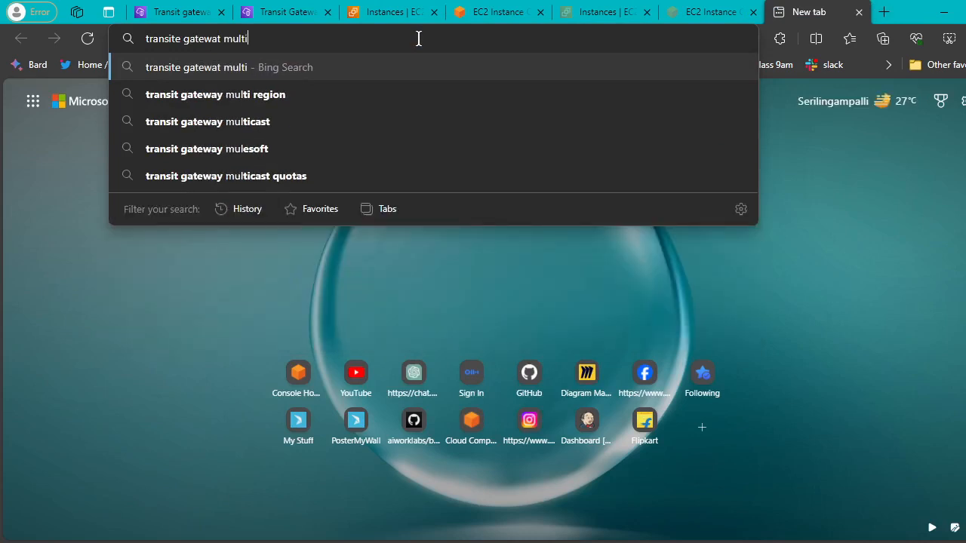
type(" regions")
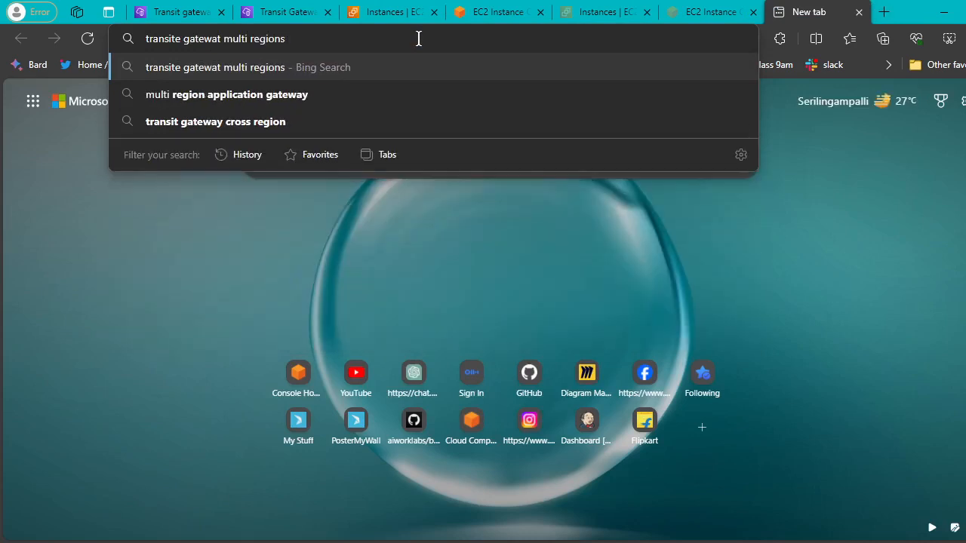
type(" connetion")
type("e")
key("Return")
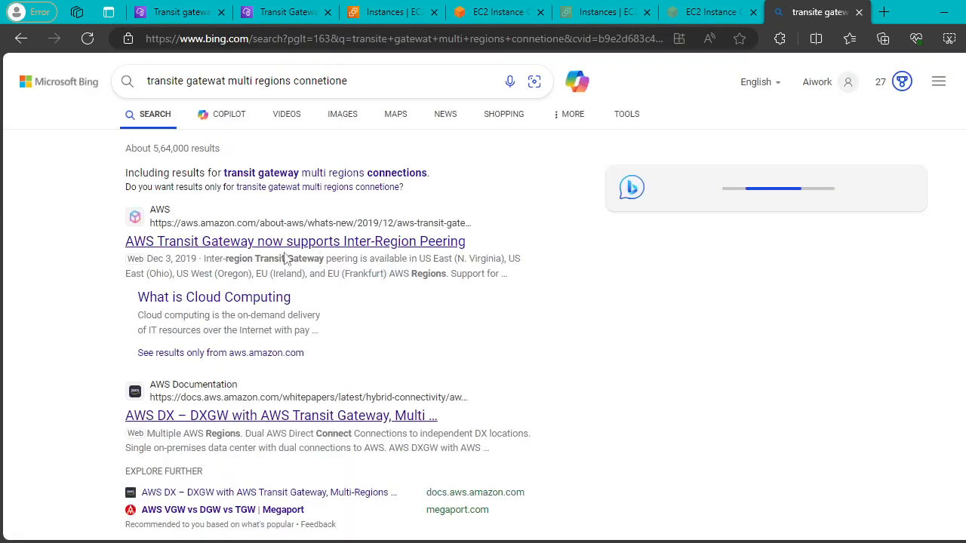
Open the AWS DX – DXGW whitepaper result in a new tab and switch to it.
right_click(291, 417)
left_click(438, 169)
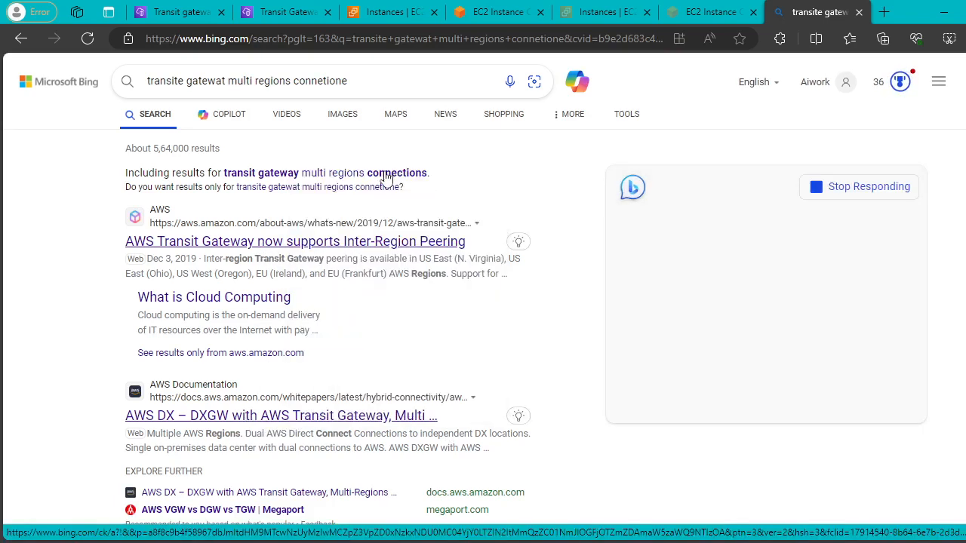
left_click(822, 13)
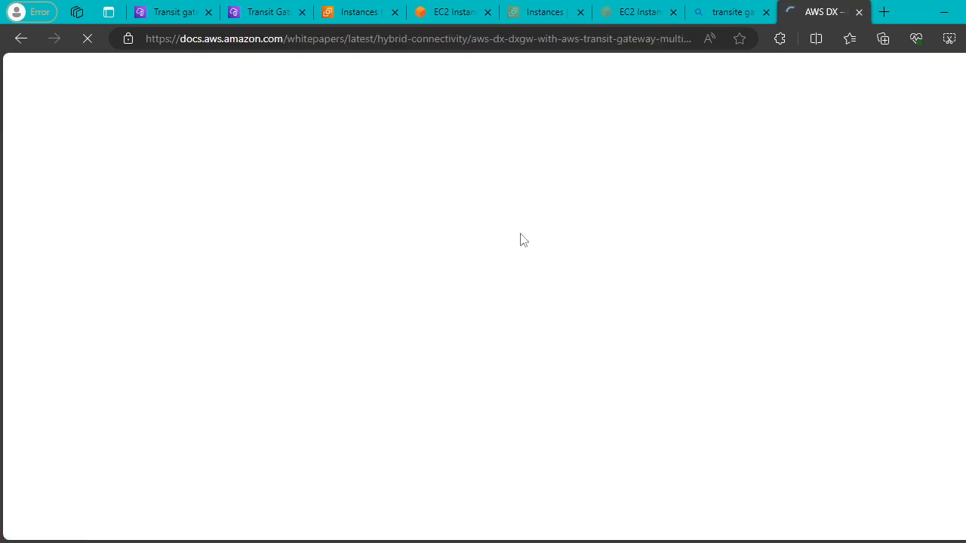
Read through the whitepaper's Figure 7 and considerations, closing the Amazon Q notice, then go back.
scroll(649, 285, "down", 3)
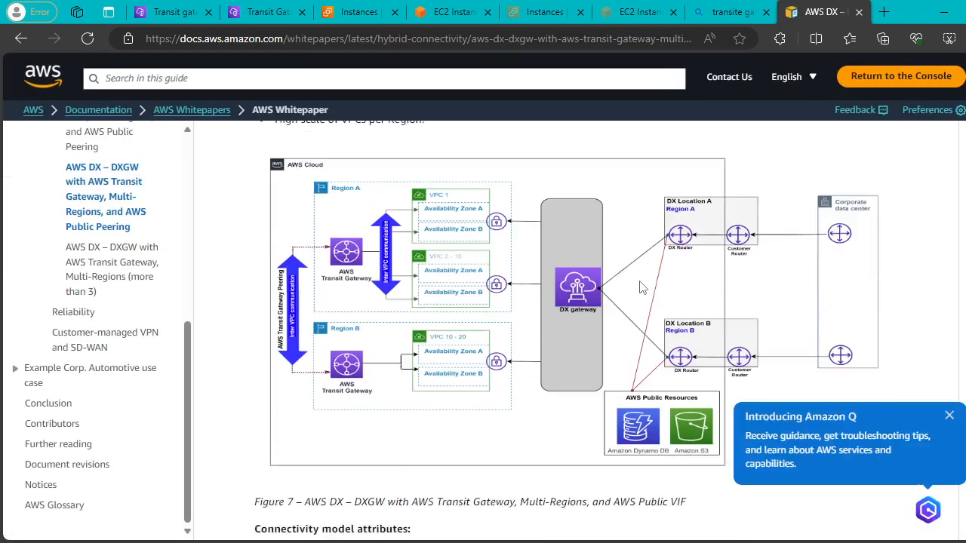
scroll(640, 287, "down", 1)
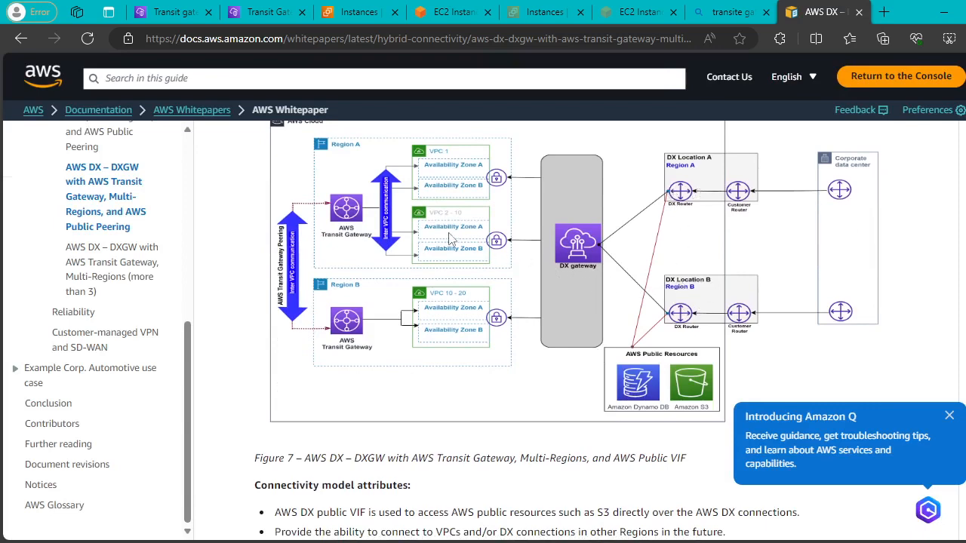
scroll(575, 253, "down", 2)
scroll(534, 248, "up", 4)
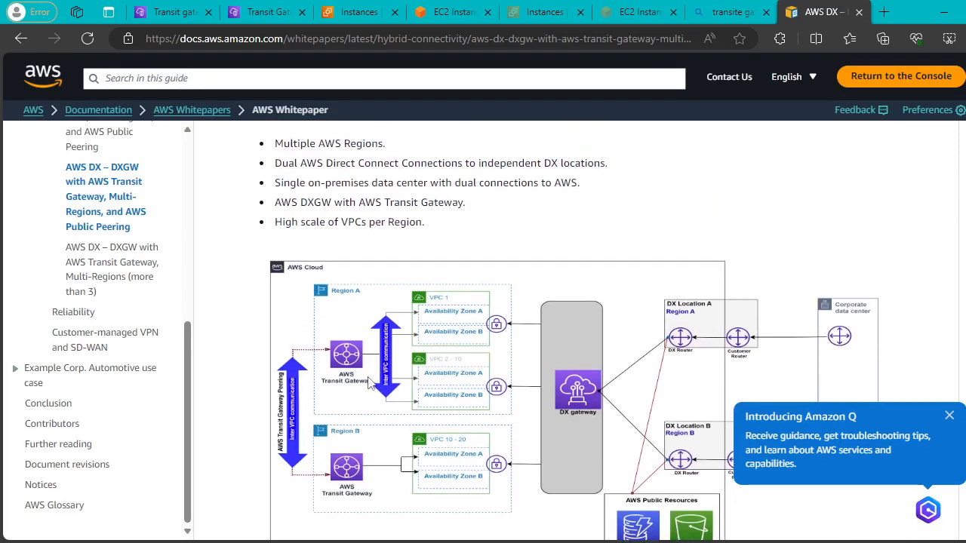
scroll(400, 324, "down", 2)
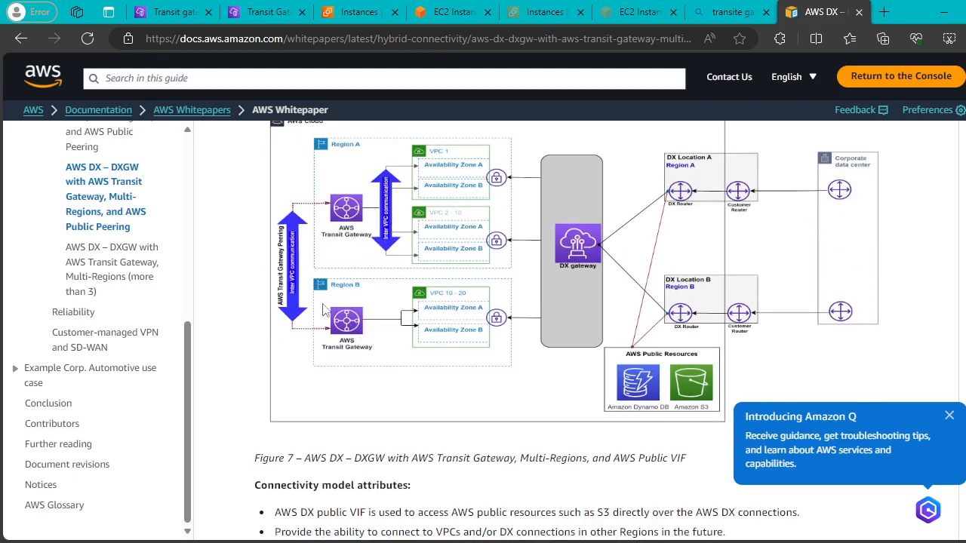
scroll(534, 267, "down", 6)
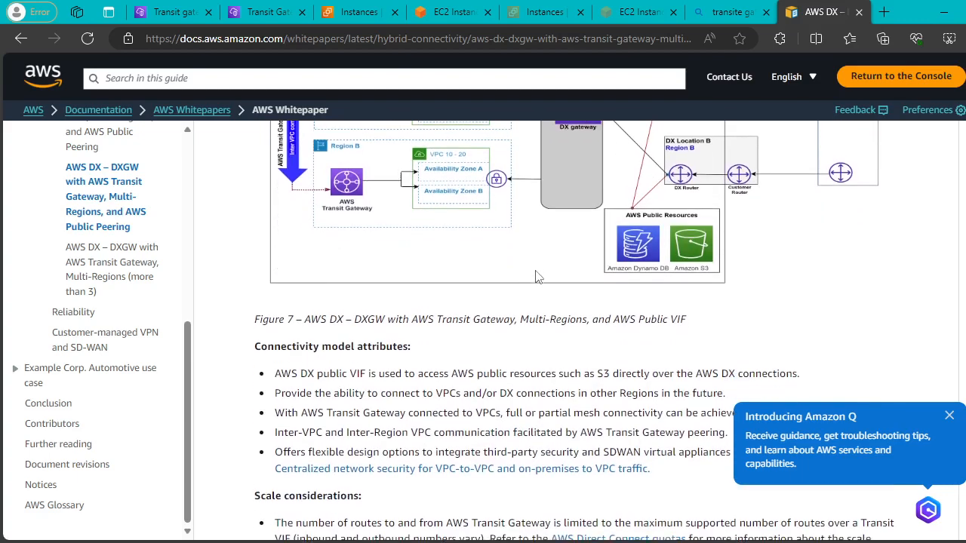
left_click(949, 363)
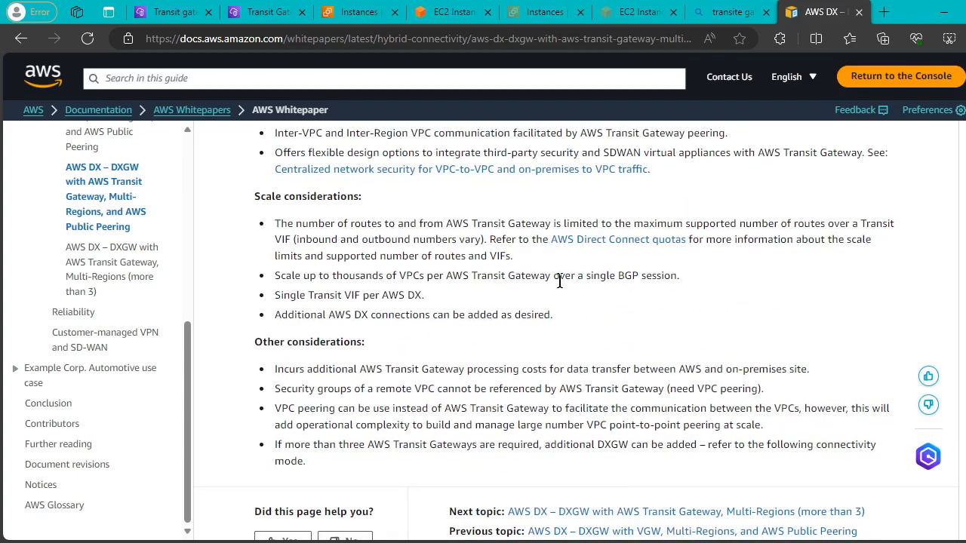
scroll(586, 295, "down", 2)
scroll(589, 294, "up", 3)
scroll(589, 294, "up", 4)
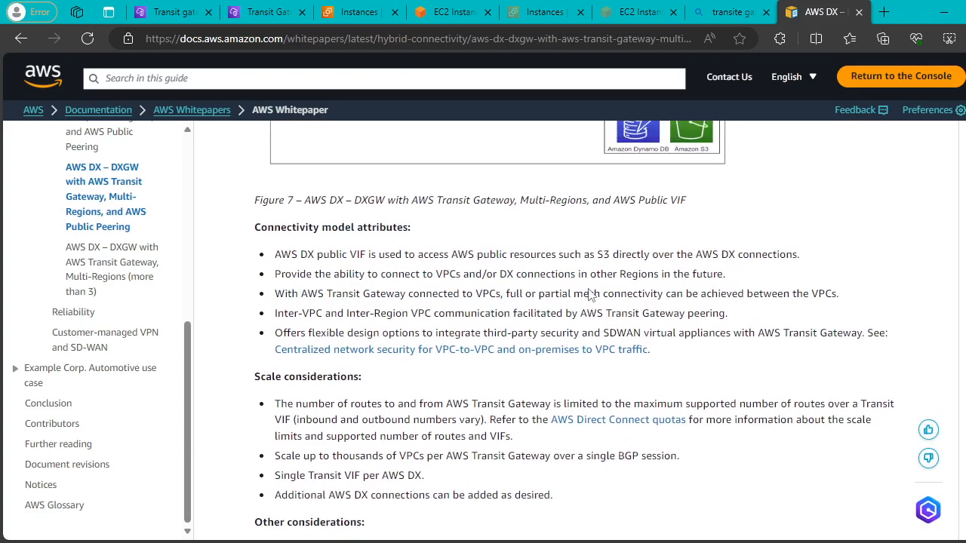
scroll(589, 294, "up", 4)
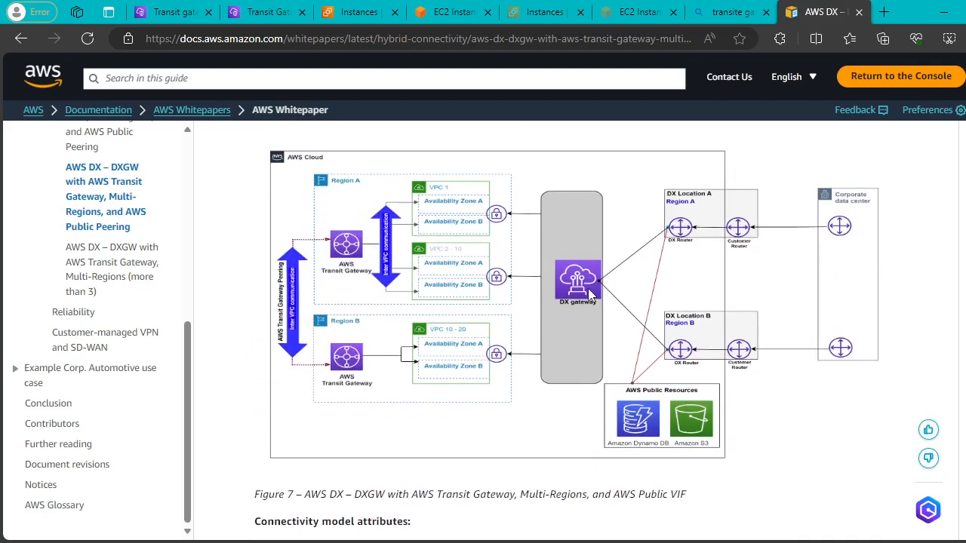
scroll(590, 294, "up", 1)
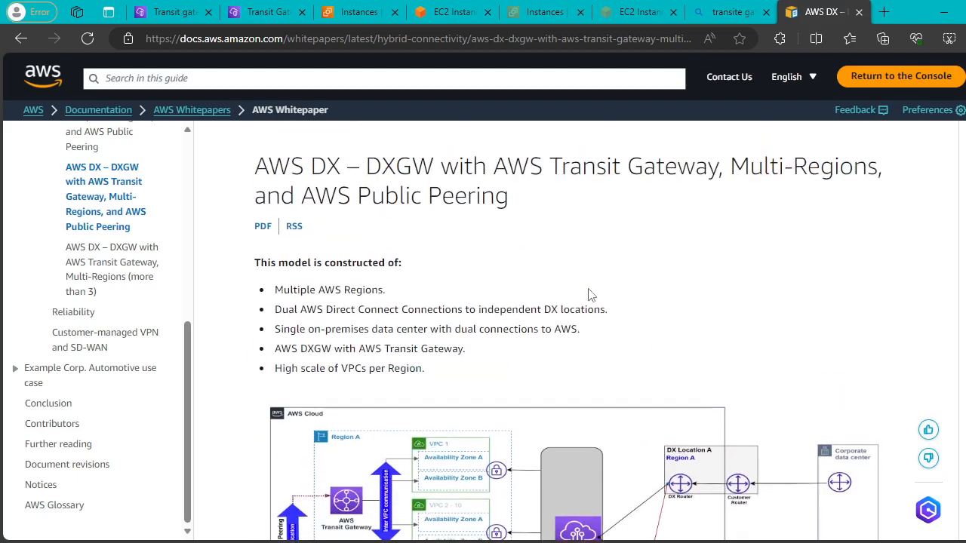
left_click(21, 39)
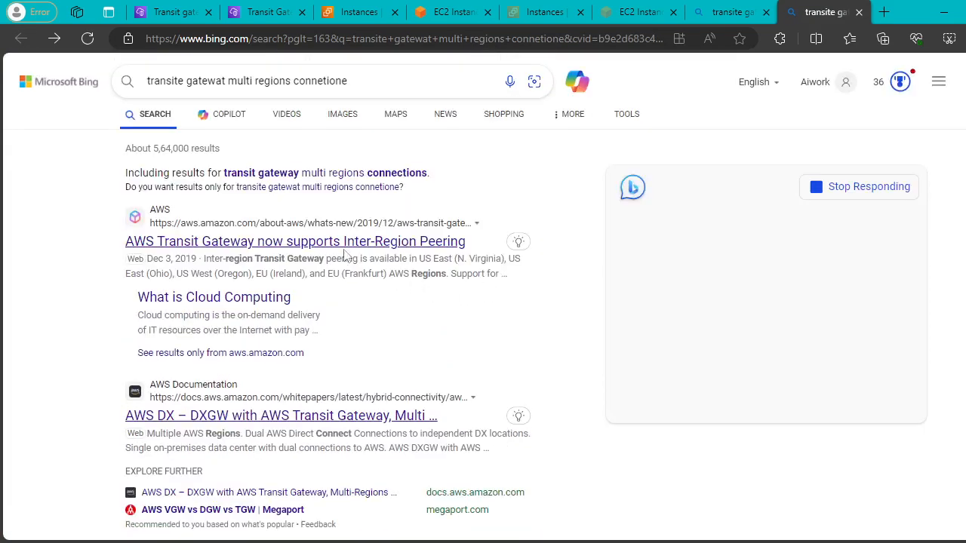
Open the 'AWS Transit Gateway now supports Inter-Region Peering' result in a new tab.
right_click(230, 245)
left_click(397, 255)
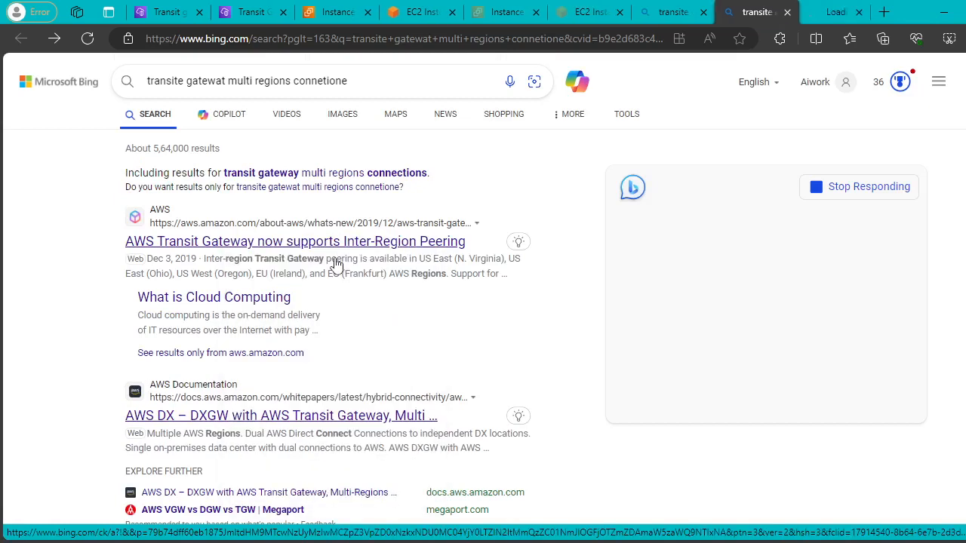
left_click(829, 12)
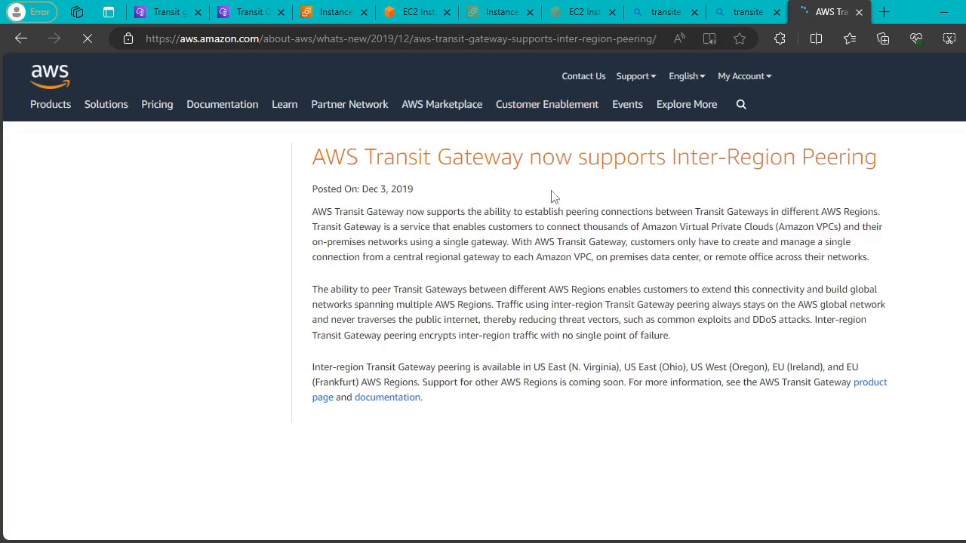
Highlight the announcement's key lines while reading, then close its tab.
left_click_drag(359, 159, 865, 178)
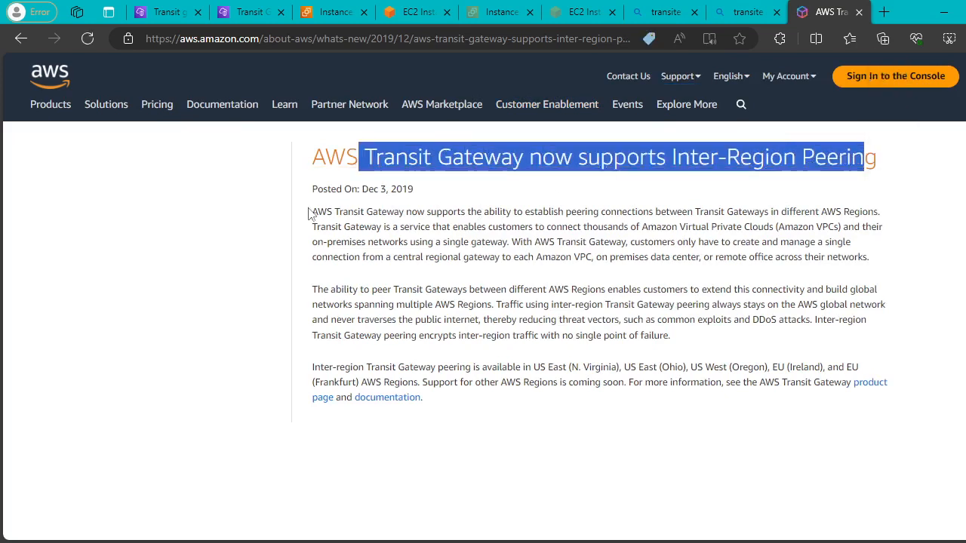
left_click_drag(316, 212, 679, 212)
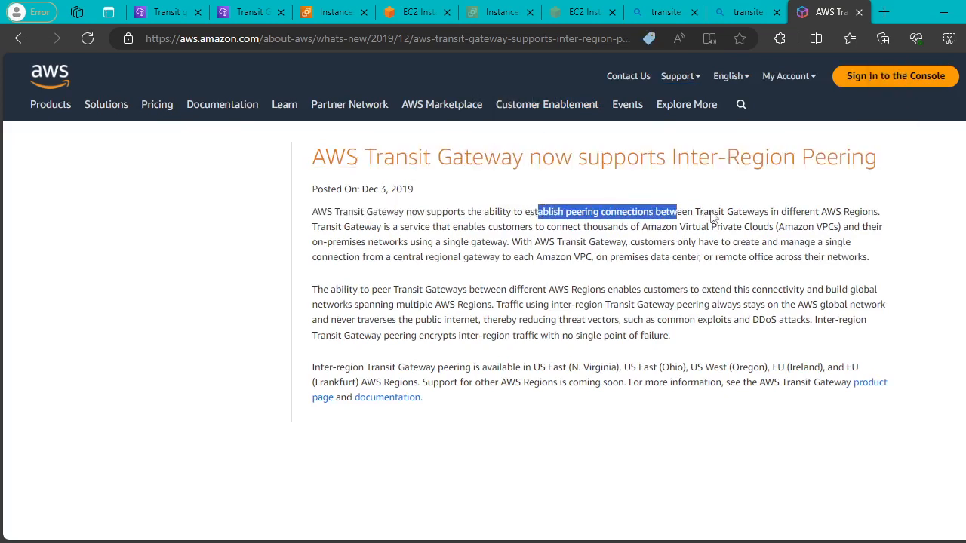
left_click_drag(748, 212, 883, 226)
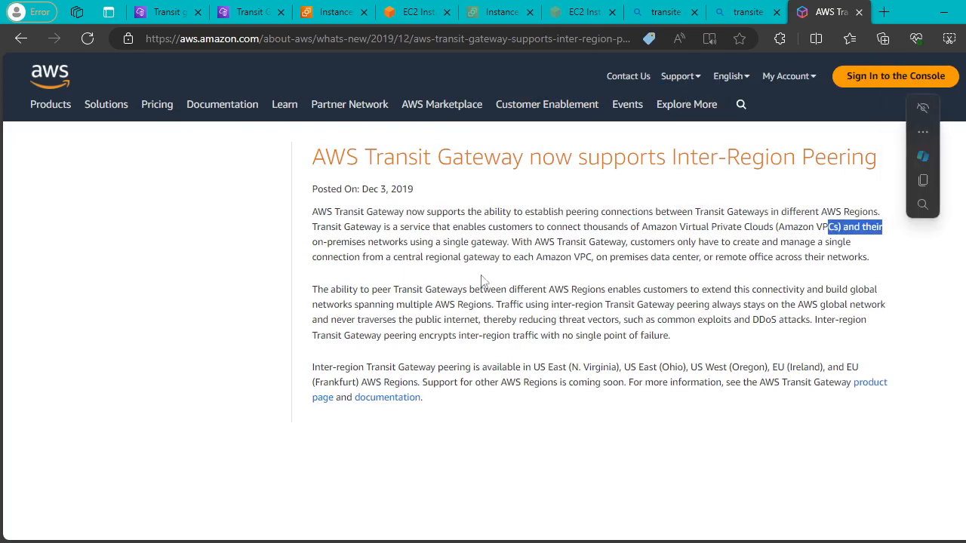
left_click_drag(323, 242, 434, 242)
left_click_drag(522, 242, 851, 243)
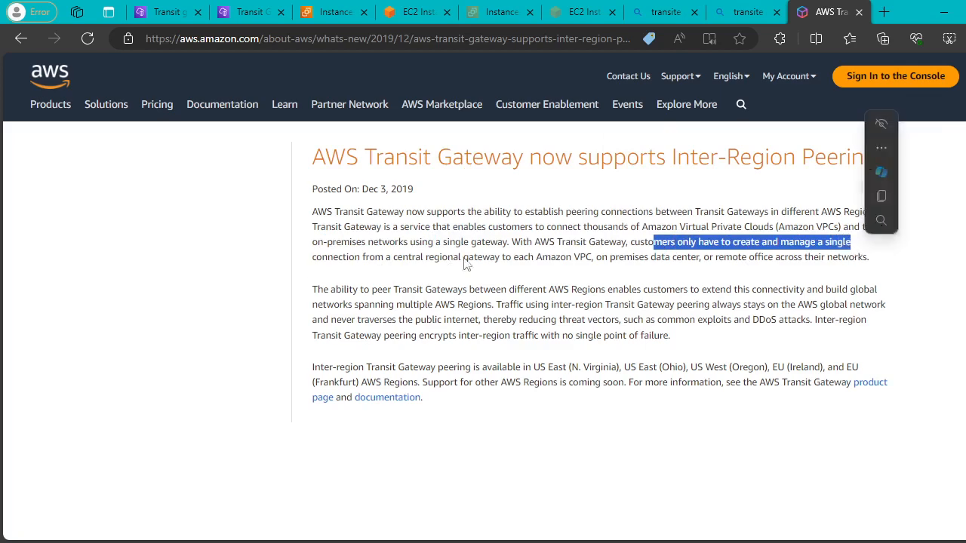
left_click_drag(322, 258, 463, 258)
left_click_drag(542, 257, 697, 258)
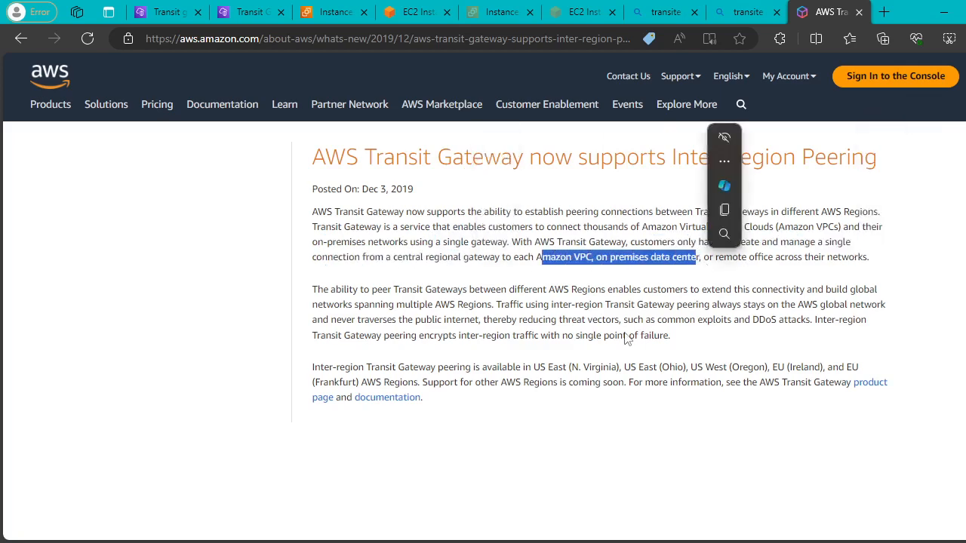
left_click(859, 13)
Open the 'Transit gateways - Amazon VPC' Bing result in a new tab and switch to it.
scroll(415, 257, "down", 3)
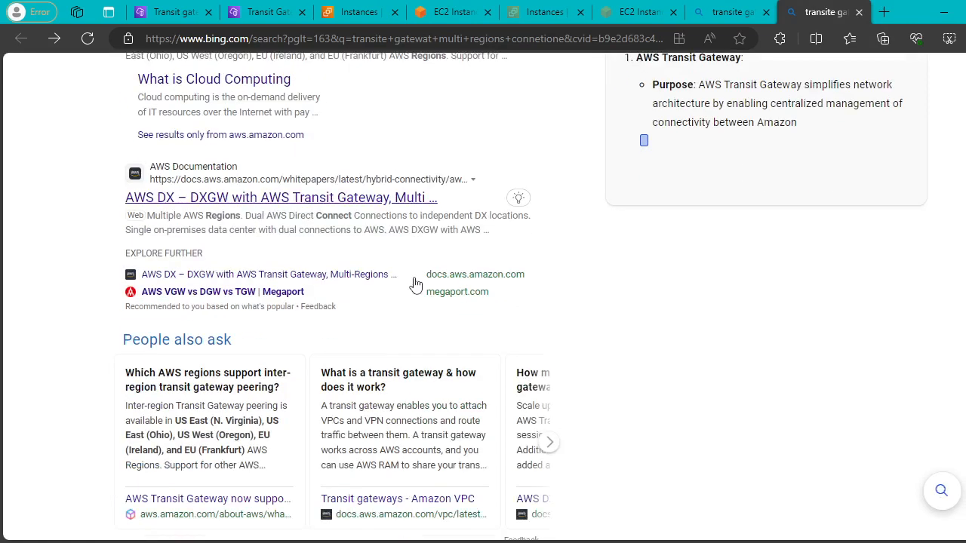
scroll(415, 286, "down", 8)
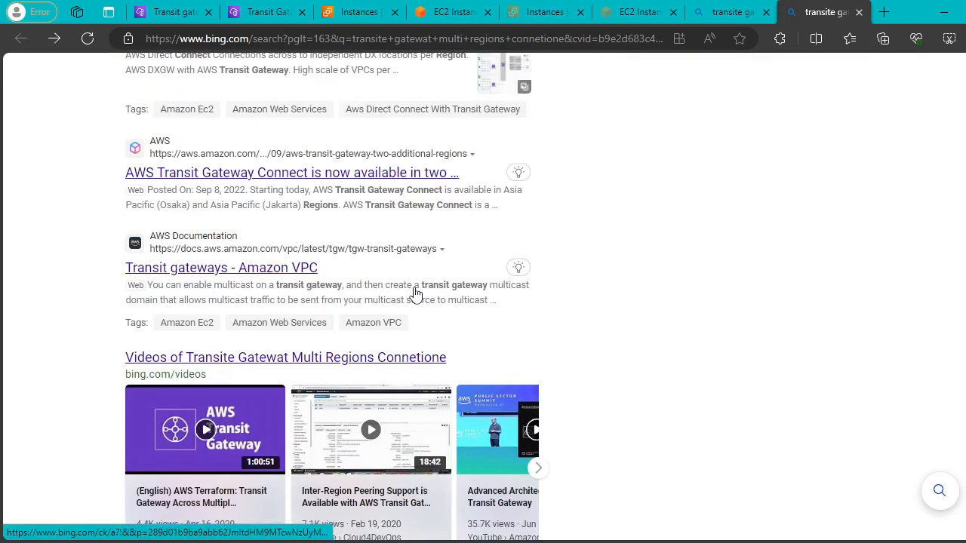
right_click(247, 270)
left_click(306, 279)
key("ctrl+Tab")
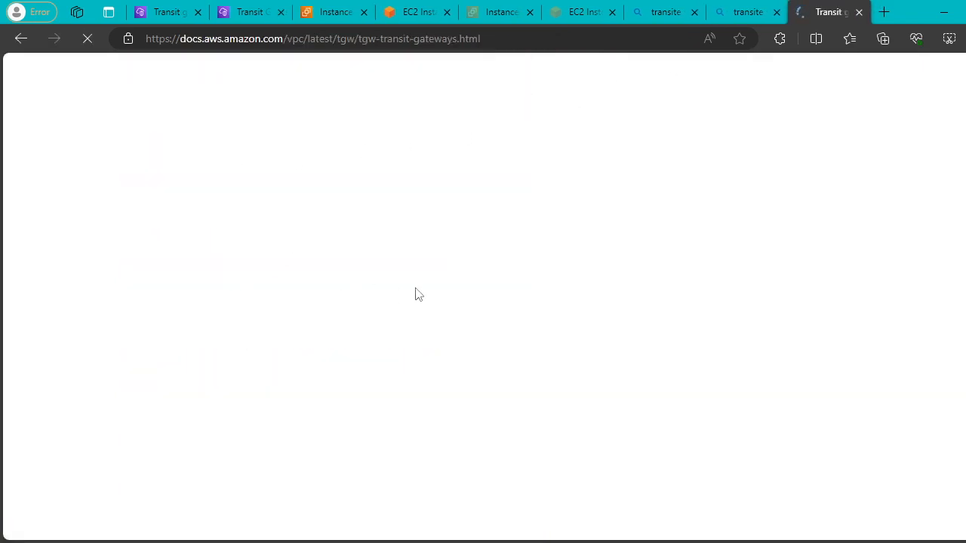
Read through the console steps for creating a transit gateway, marking the Create transit gateway and Name tag steps.
scroll(431, 286, "down", 10)
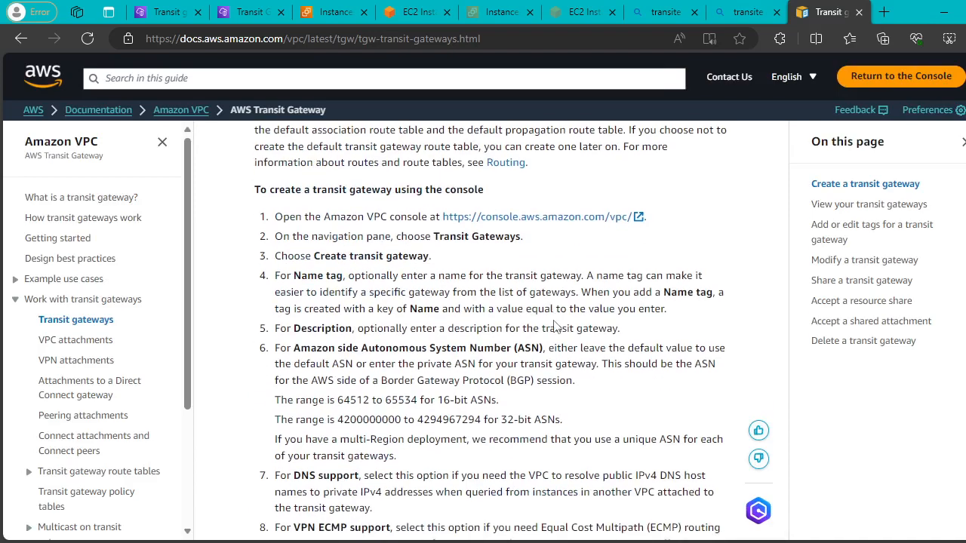
scroll(555, 326, "down", 5)
scroll(554, 326, "up", 4)
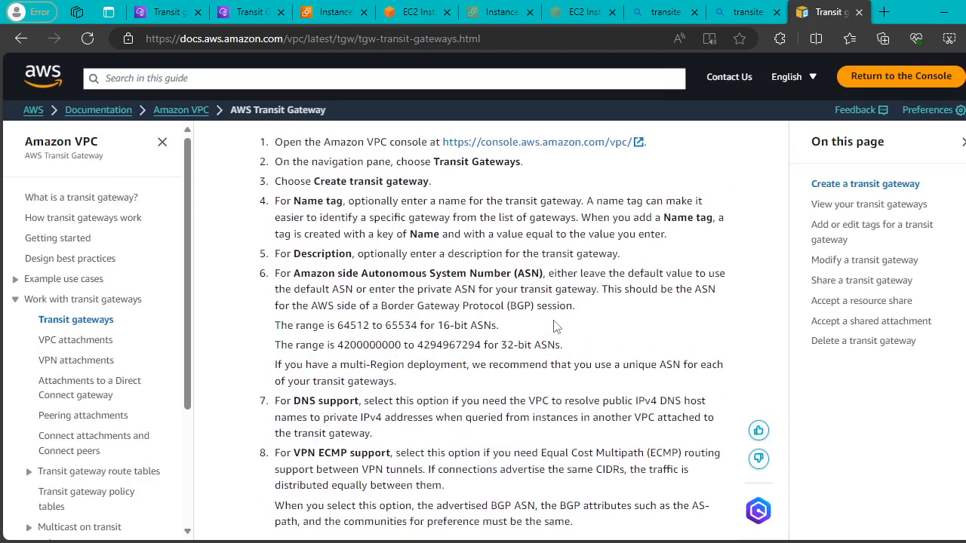
scroll(555, 326, "up", 1)
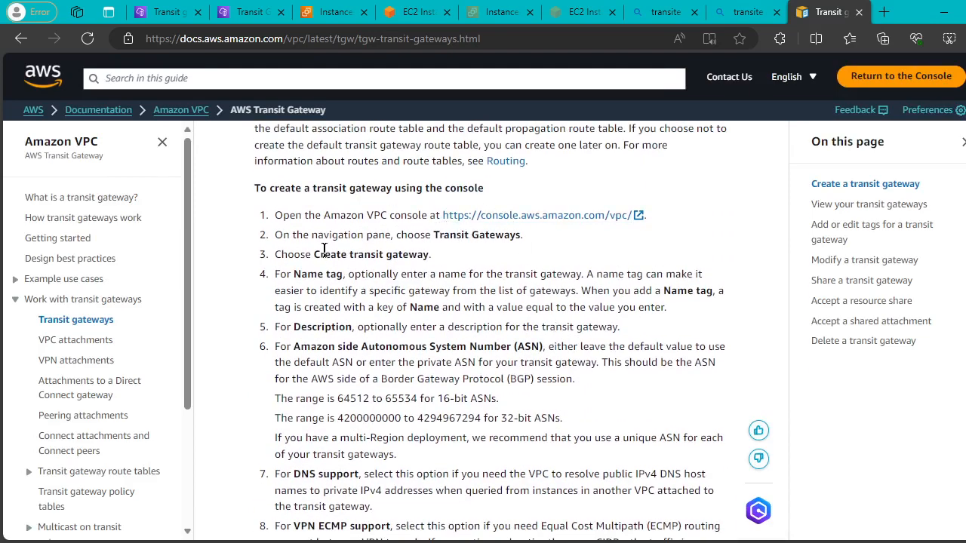
left_click_drag(313, 254, 432, 255)
left_click_drag(302, 274, 342, 273)
left_click_drag(286, 346, 531, 362)
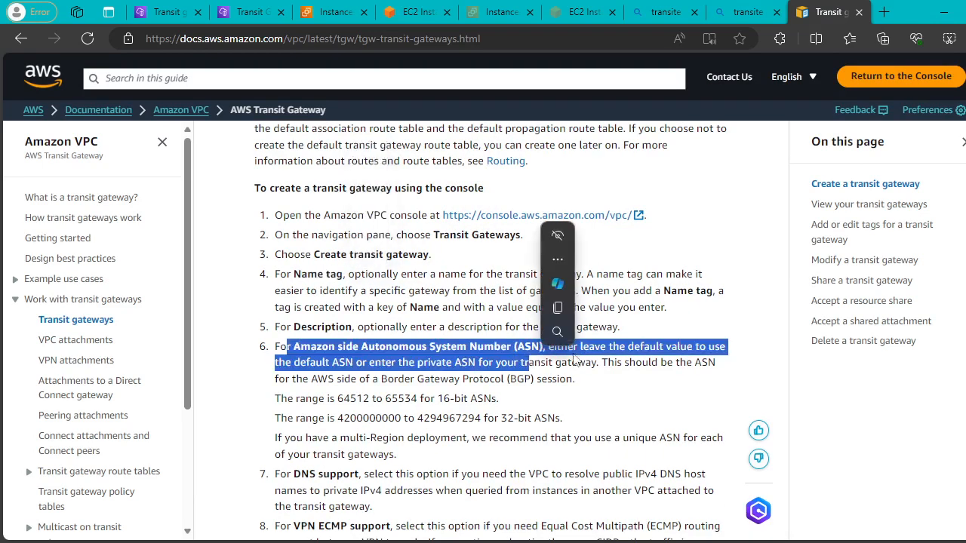
scroll(564, 363, "down", 1)
scroll(564, 362, "down", 7)
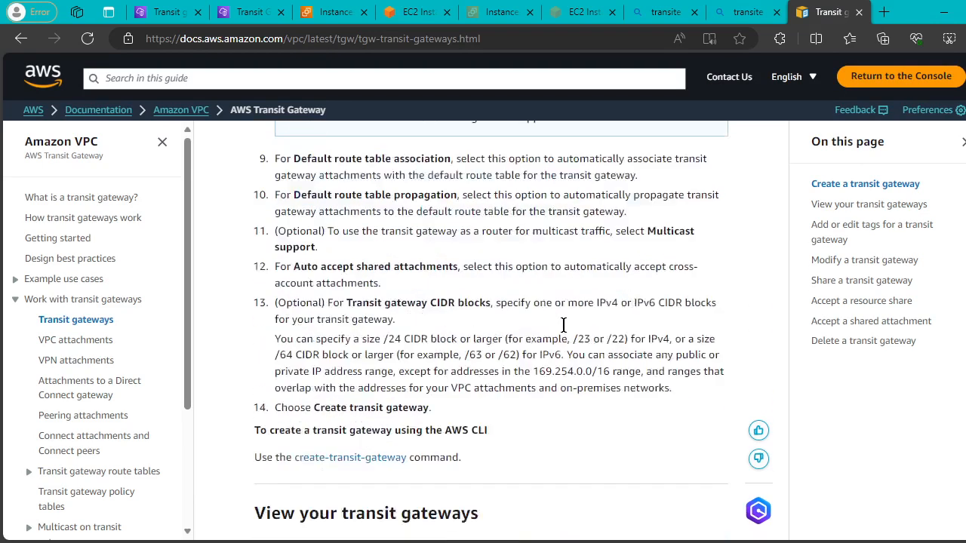
Open the VPC attachments documentation page and read through it.
left_click(75, 340)
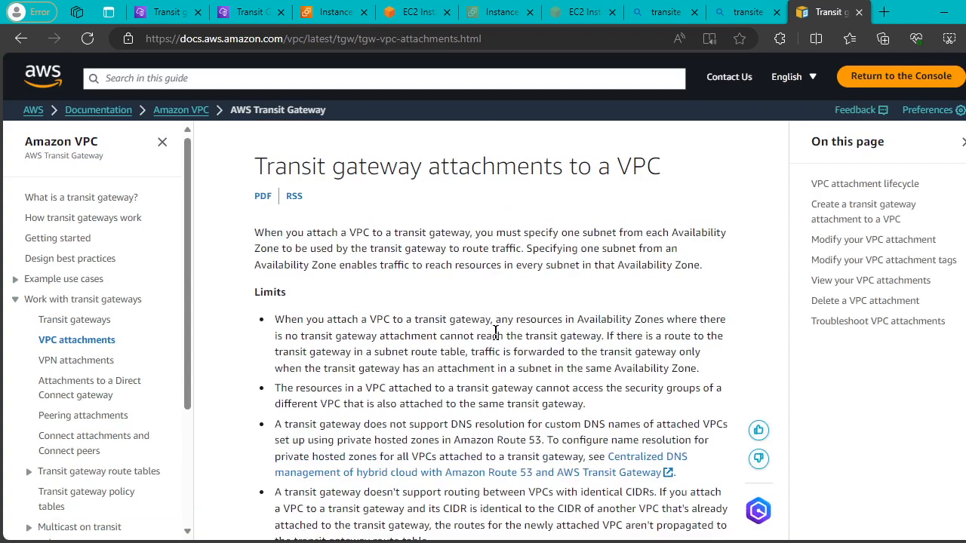
scroll(580, 332, "down", 6)
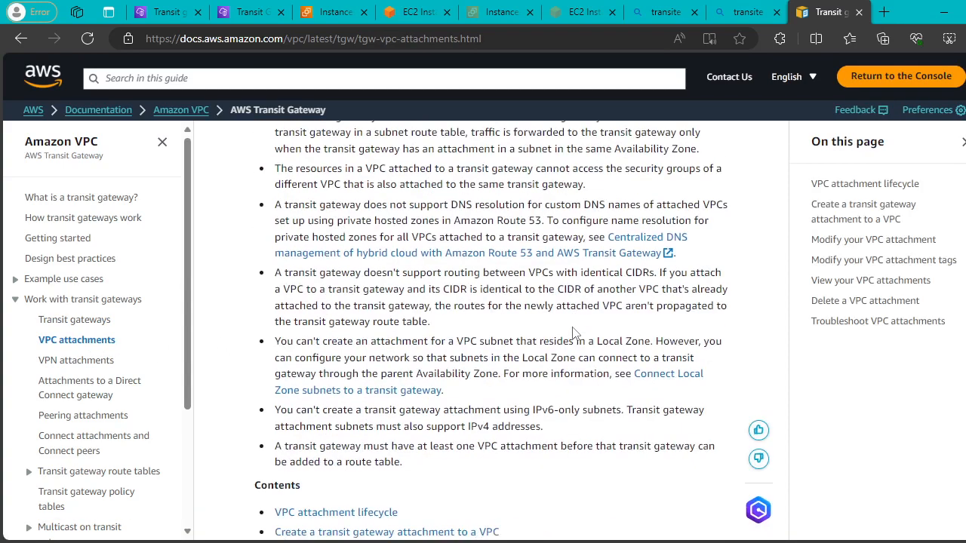
scroll(574, 333, "down", 4)
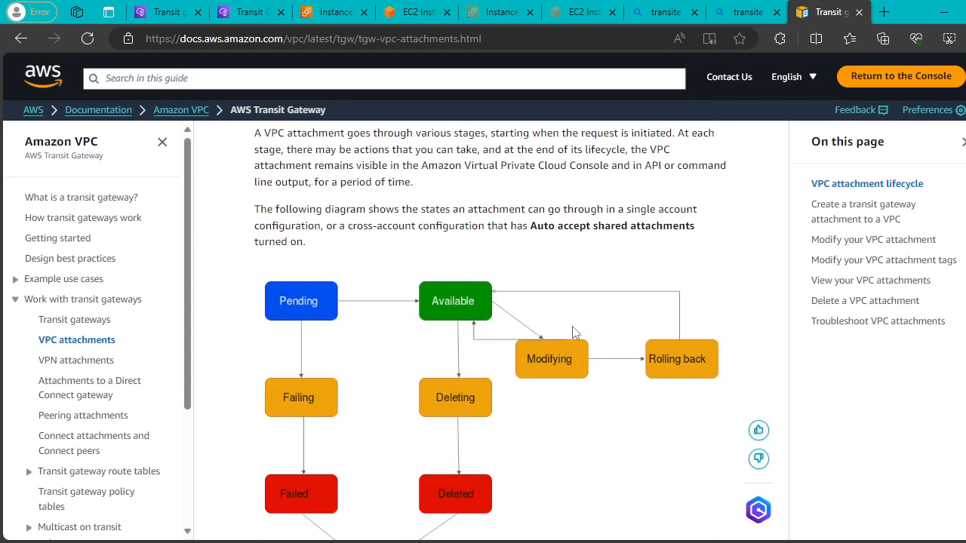
scroll(573, 332, "down", 7)
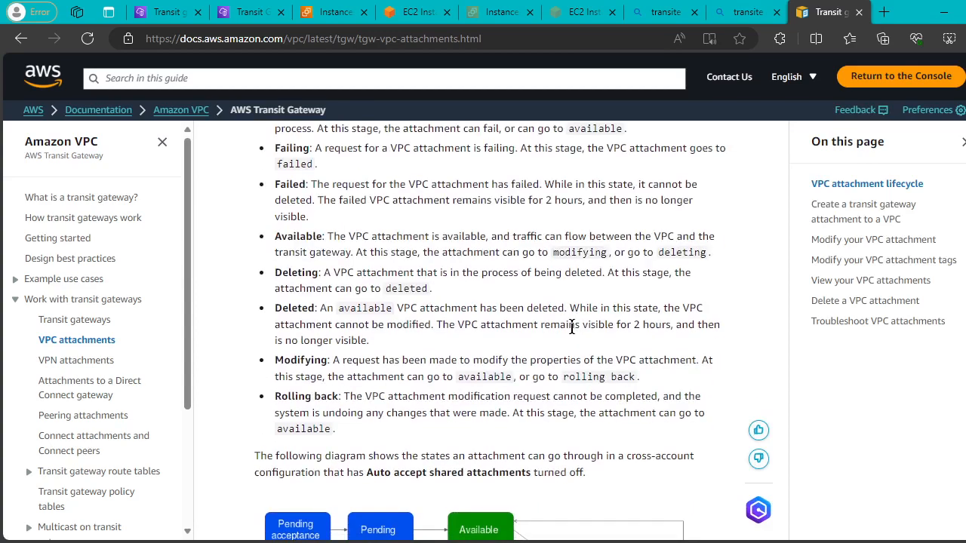
scroll(571, 325, "down", 12)
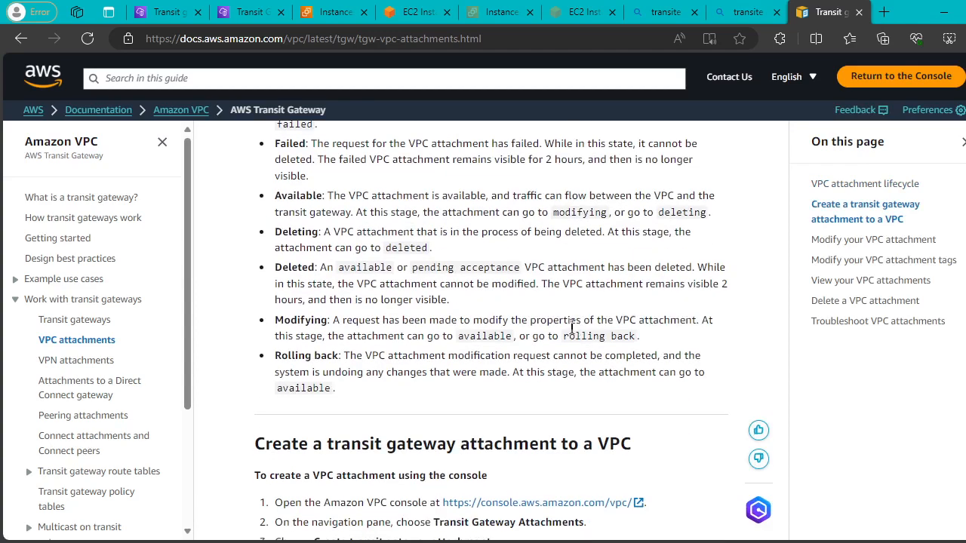
scroll(572, 326, "down", 9)
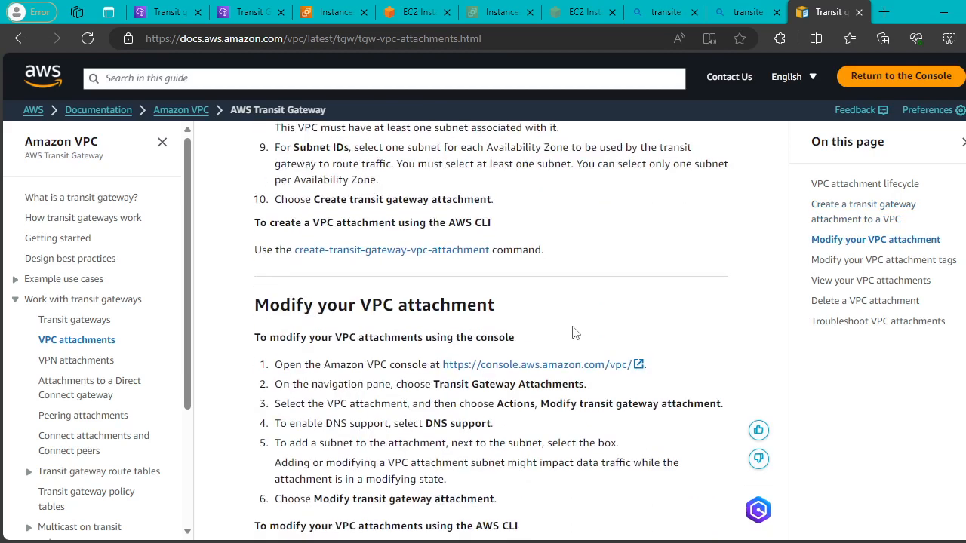
scroll(574, 332, "down", 3)
scroll(574, 333, "up", 1)
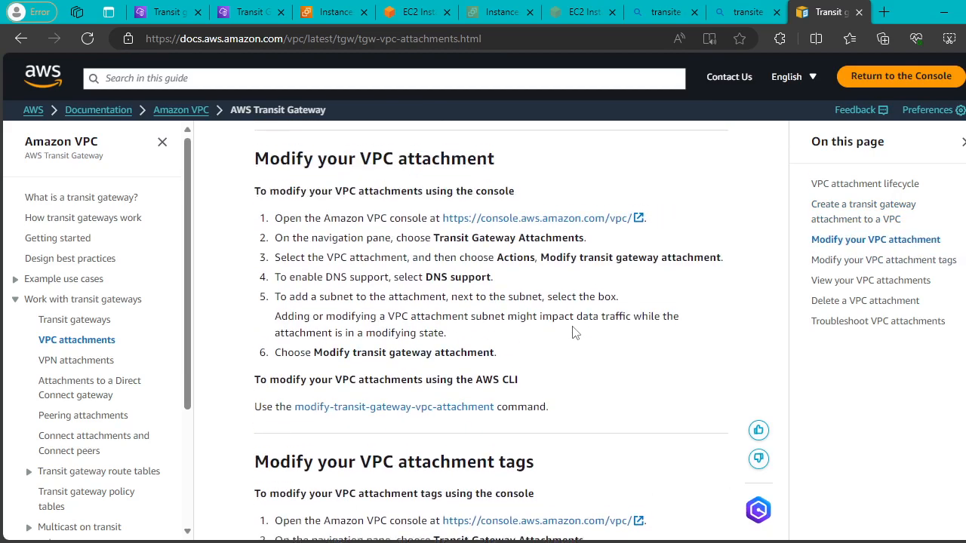
scroll(573, 332, "down", 4)
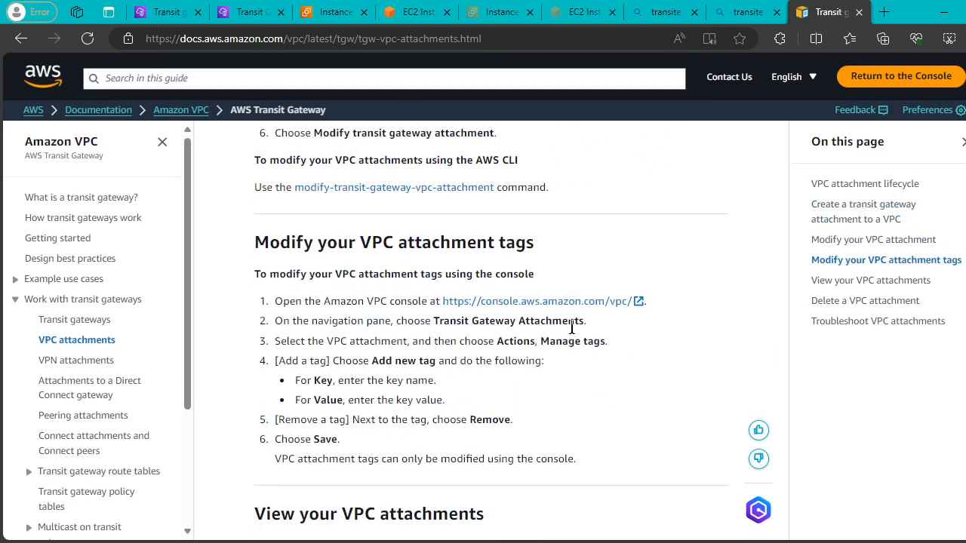
scroll(574, 333, "down", 6)
scroll(573, 333, "down", 12)
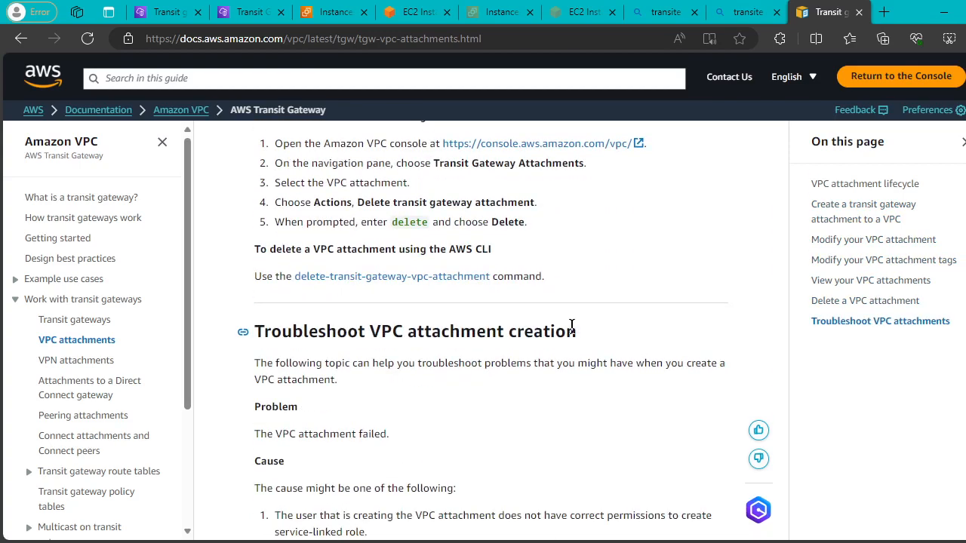
scroll(571, 326, "down", 4)
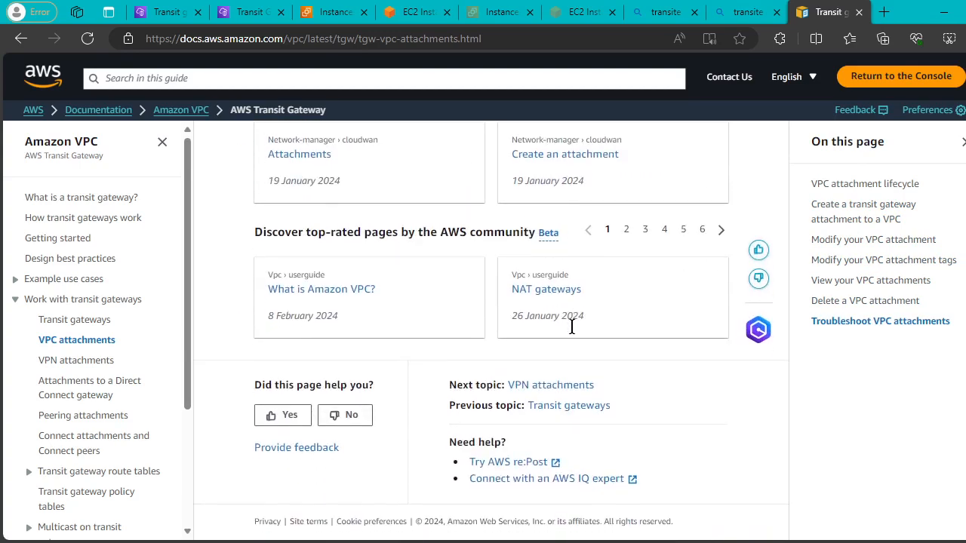
Read the transit gateway peering attachments guide down to 'Add a route', then return to the us-east-1 console tab.
left_click(70, 383)
scroll(309, 379, "down", 1)
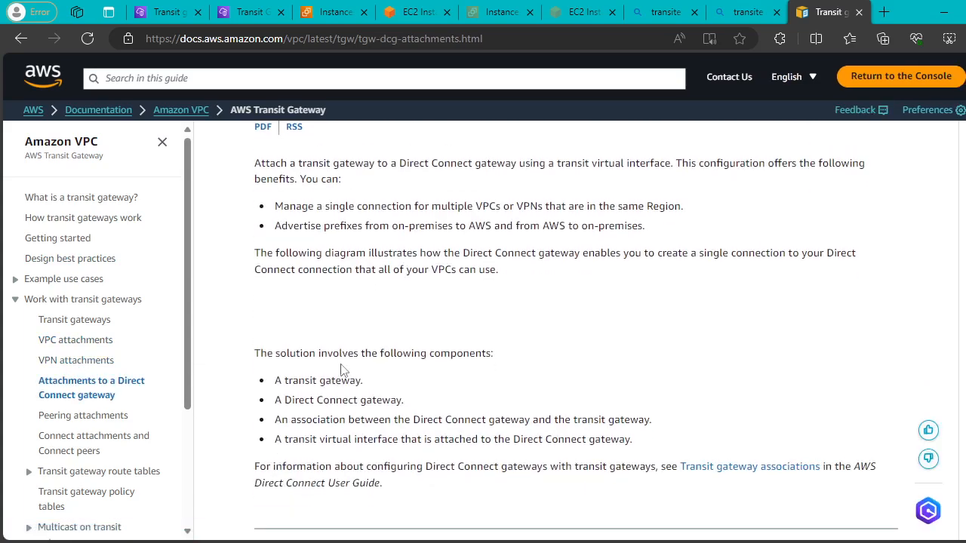
left_click(65, 415)
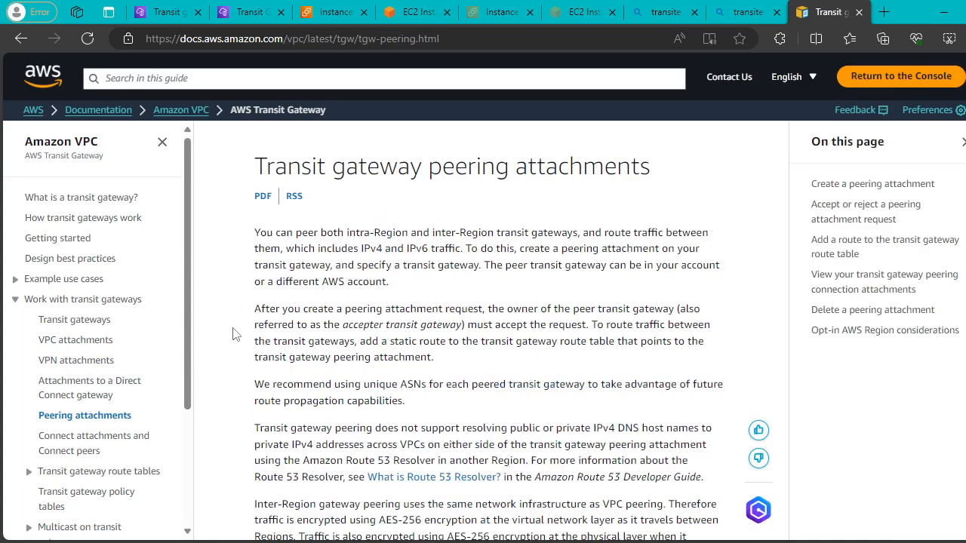
scroll(614, 339, "down", 8)
scroll(614, 347, "down", 15)
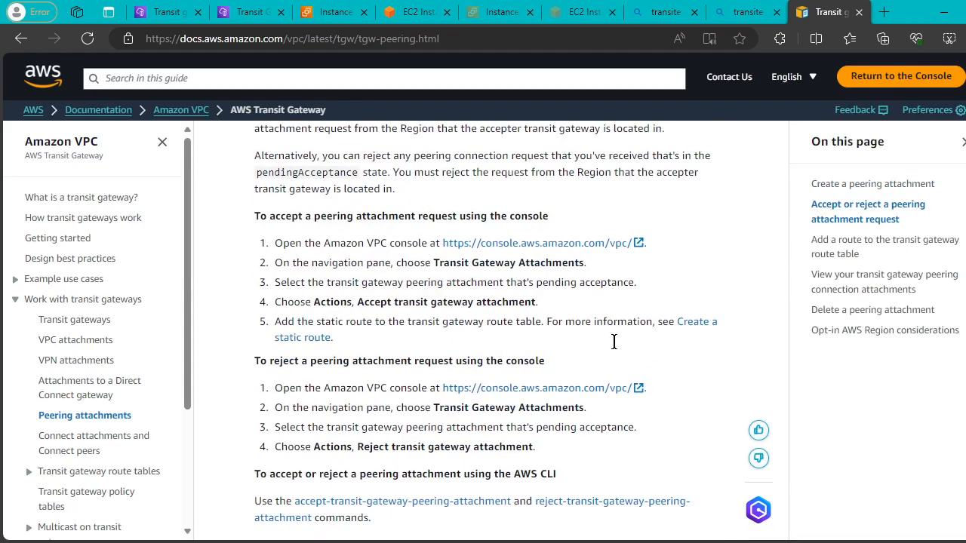
scroll(614, 347, "down", 15)
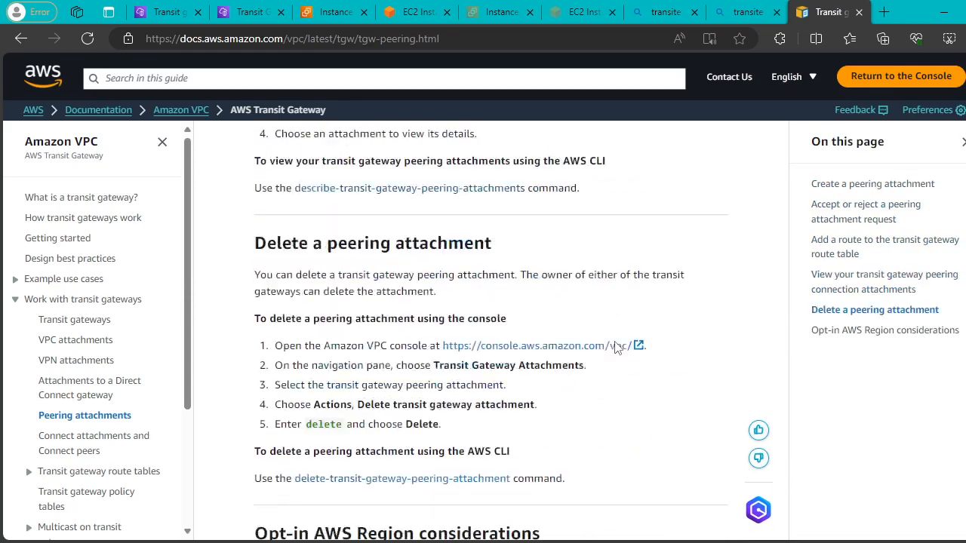
scroll(614, 347, "down", 4)
scroll(614, 347, "up", 12)
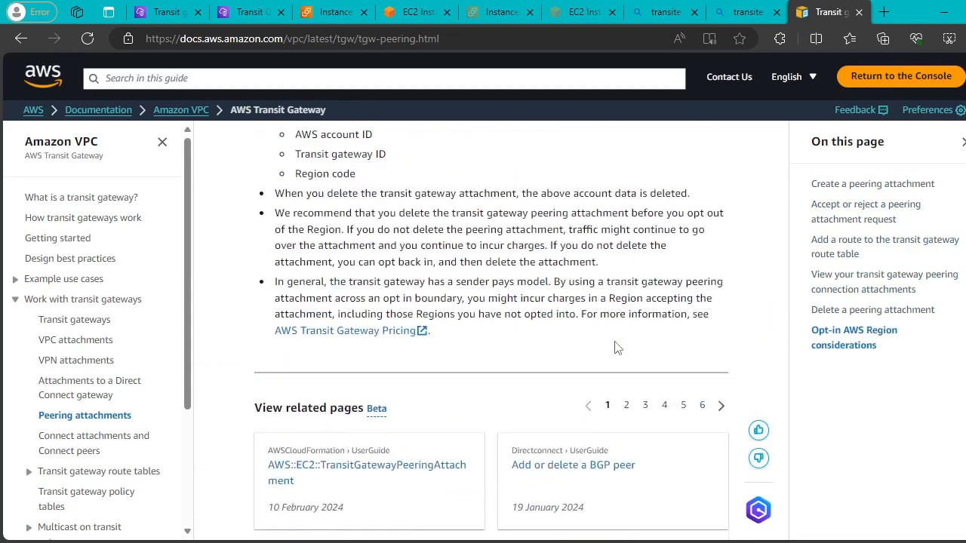
scroll(614, 347, "up", 3)
left_click(240, 9)
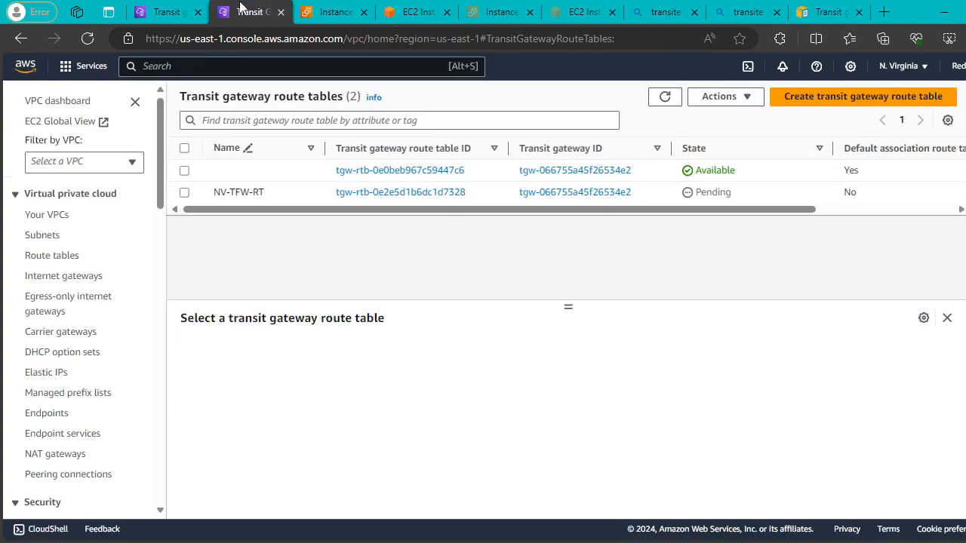
Go to the Mumbai transit gateway route tables list.
left_click(181, 12)
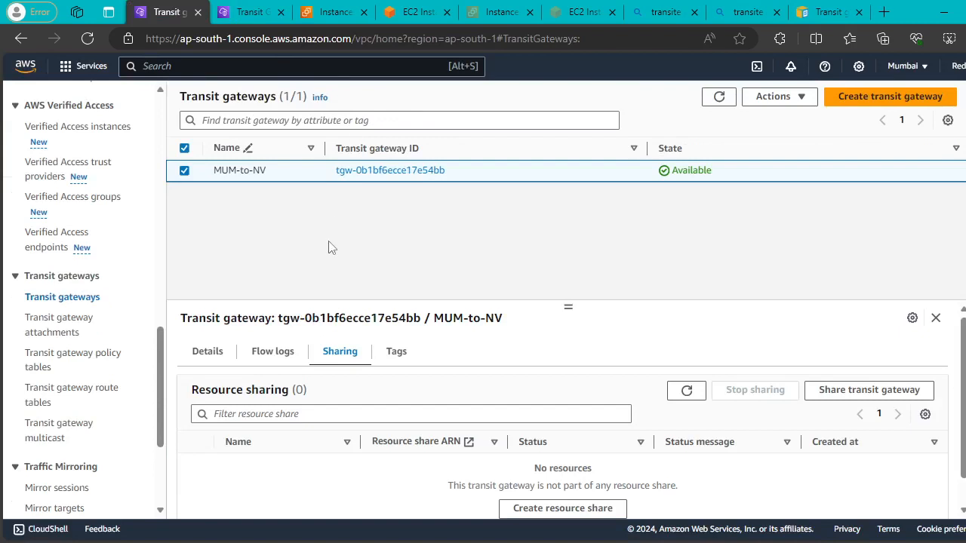
left_click(245, 9)
left_click(168, 12)
left_click(48, 369)
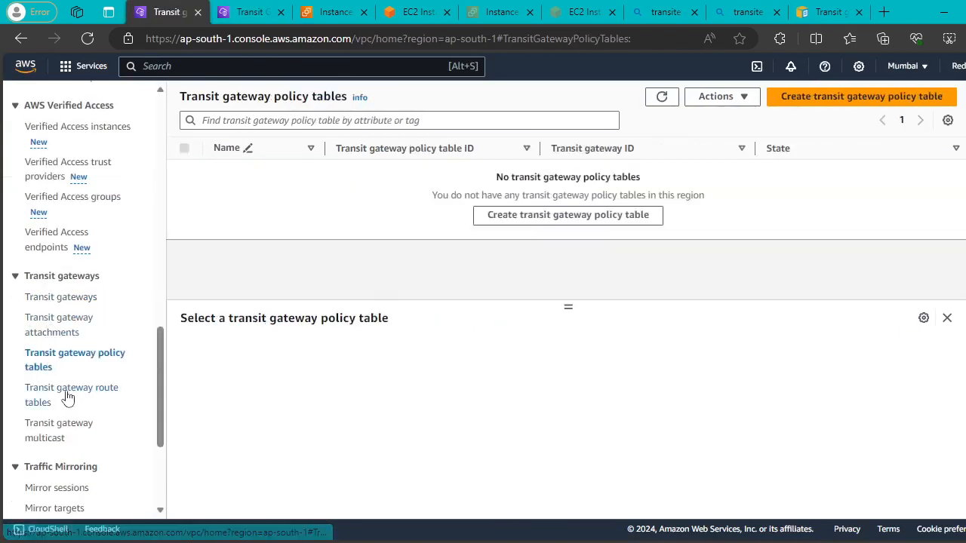
left_click(65, 393)
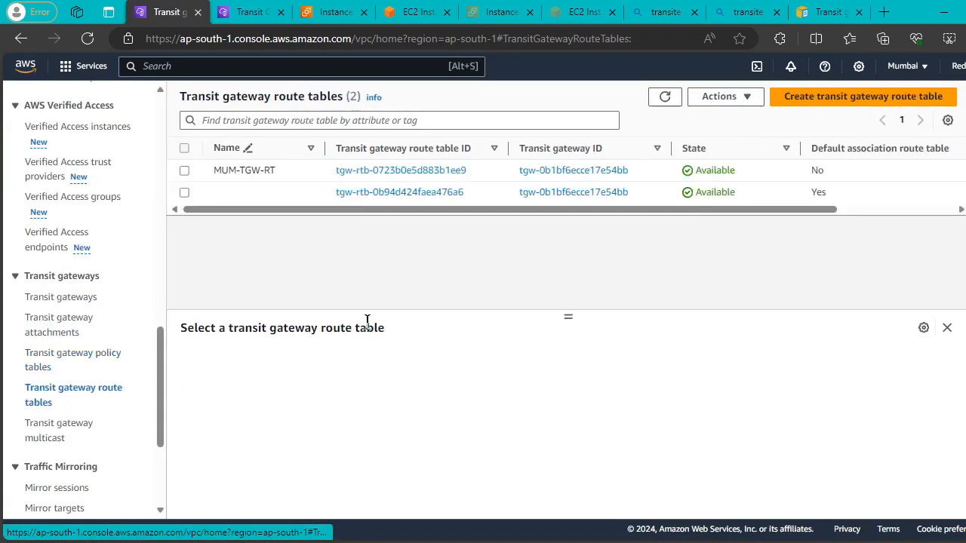
Try associating the Mumbai peering attachment with MUM-TGW-RT.
left_click(183, 171)
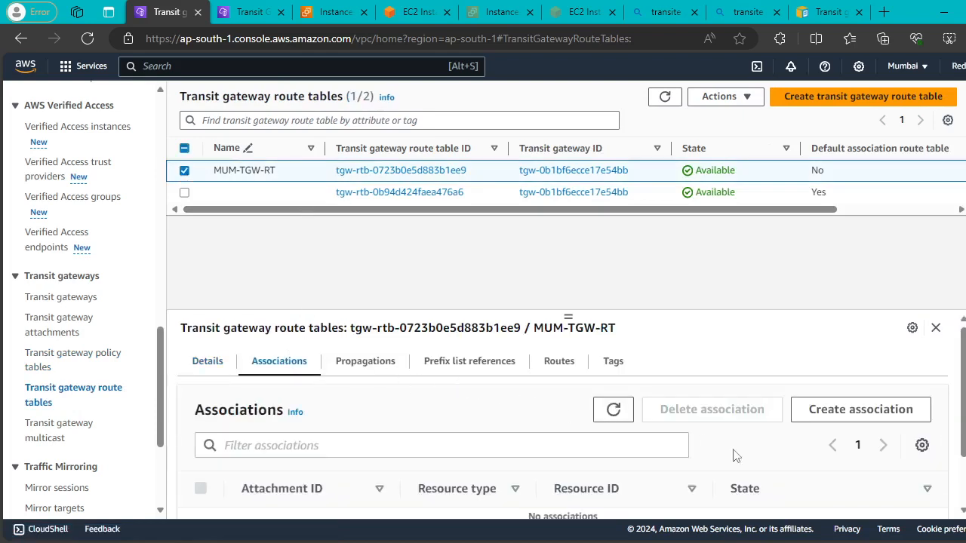
left_click(808, 411)
left_click(136, 336)
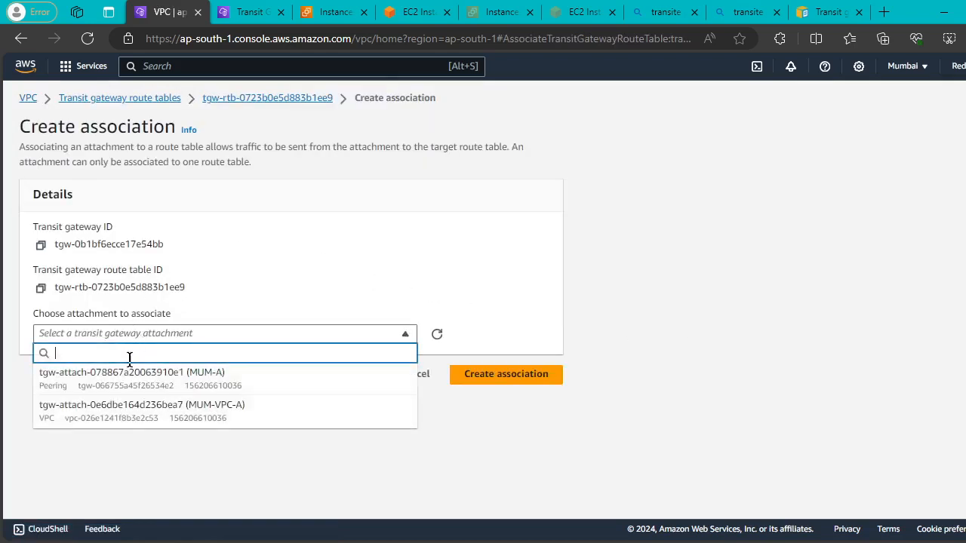
left_click(129, 374)
left_click(498, 369)
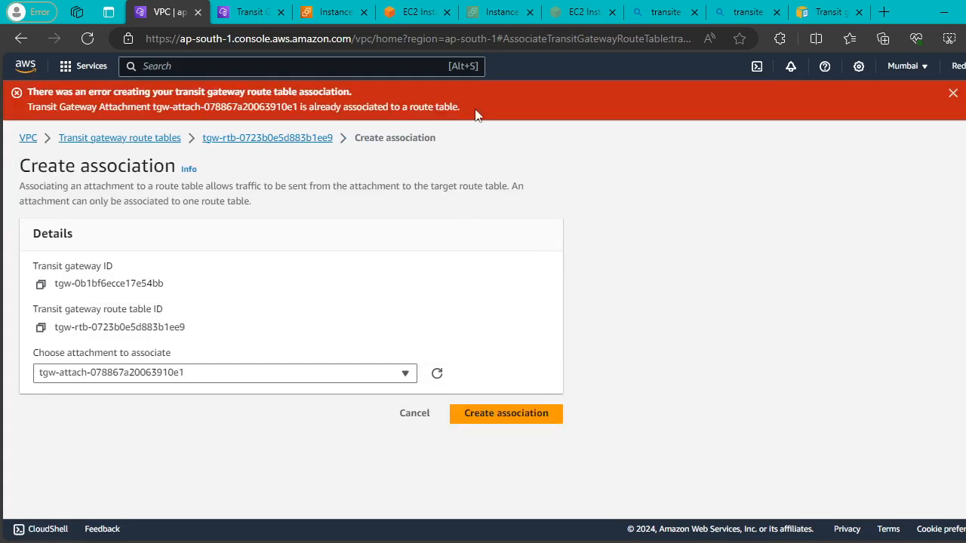
Copy the already-associated error message and open a new browser tab.
left_click_drag(475, 111, 26, 90)
key("ctrl+c")
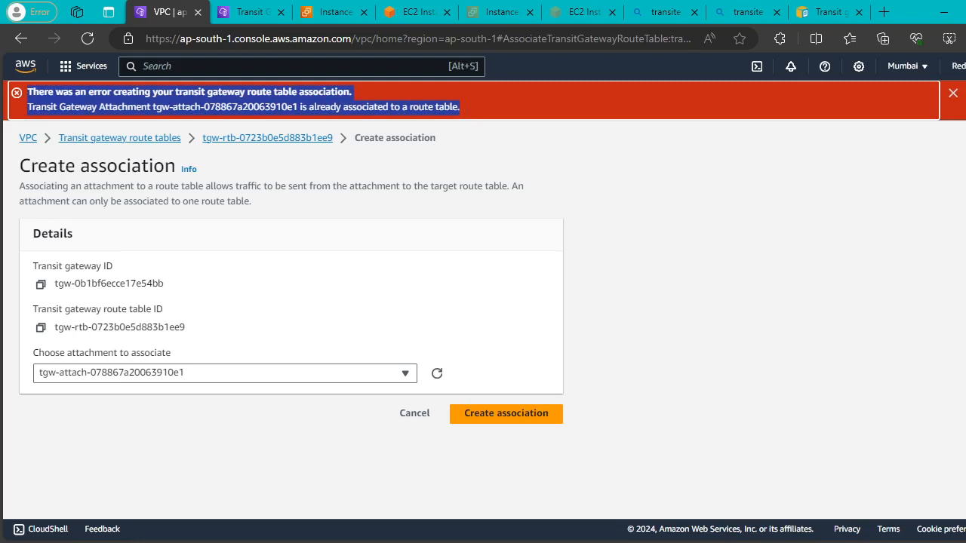
key("alt+Tab")
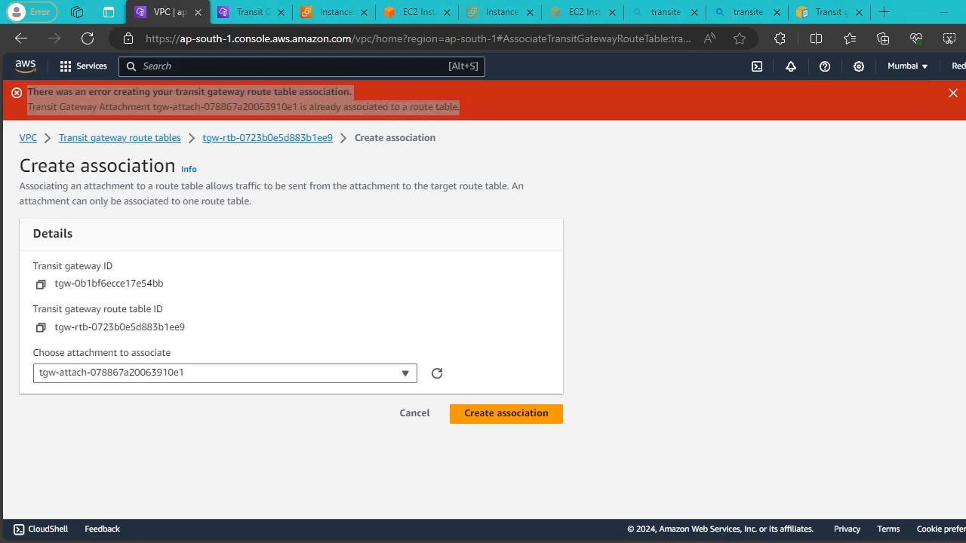
left_click(887, 10)
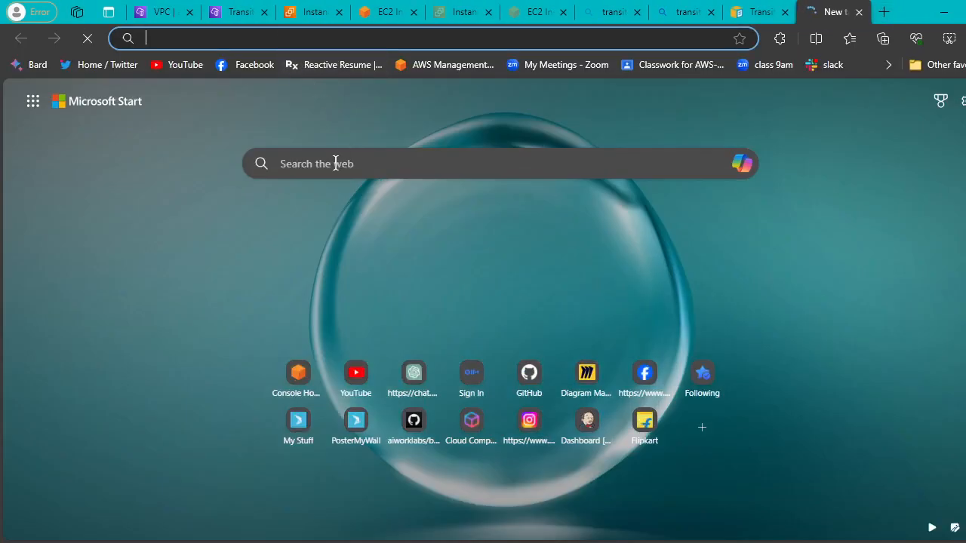
Search the web for the copied association error message.
left_click(335, 163)
key("ctrl+v")
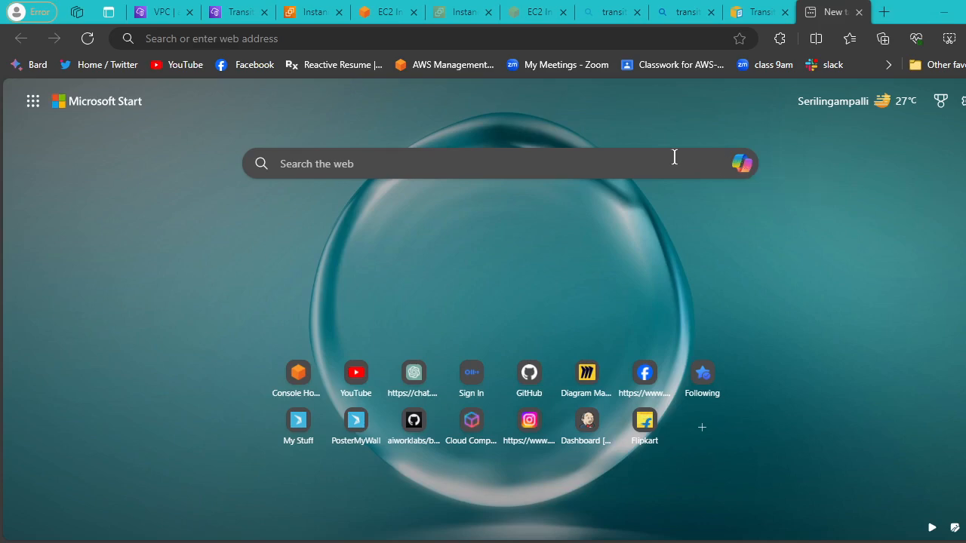
left_click(338, 163)
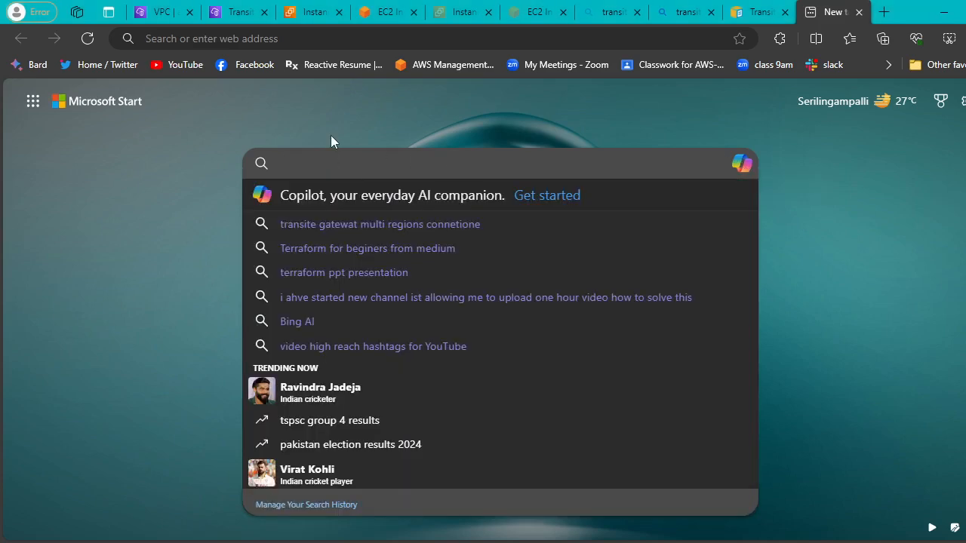
key("ctrl+v")
key("Return")
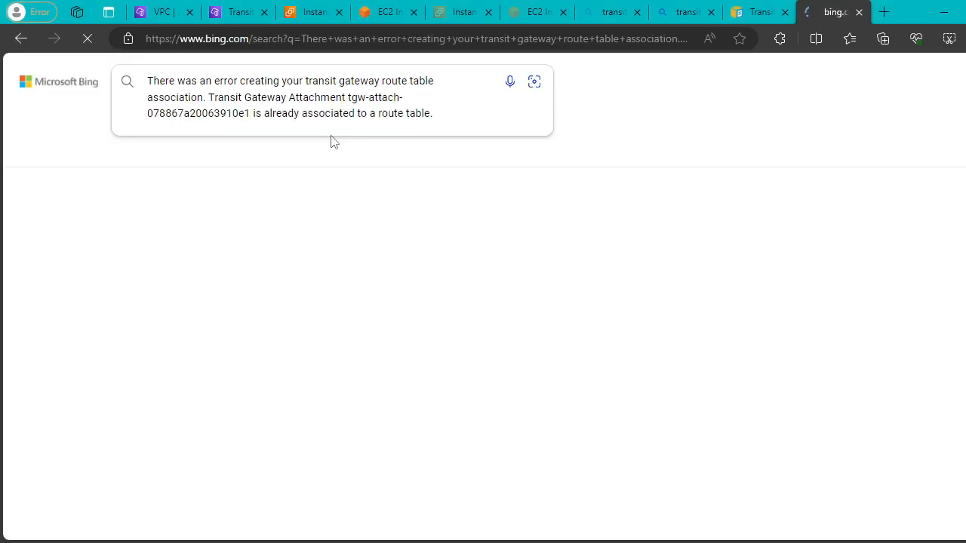
Open the Stack Overflow result in a new tab and switch to it.
scroll(420, 270, "down", 4)
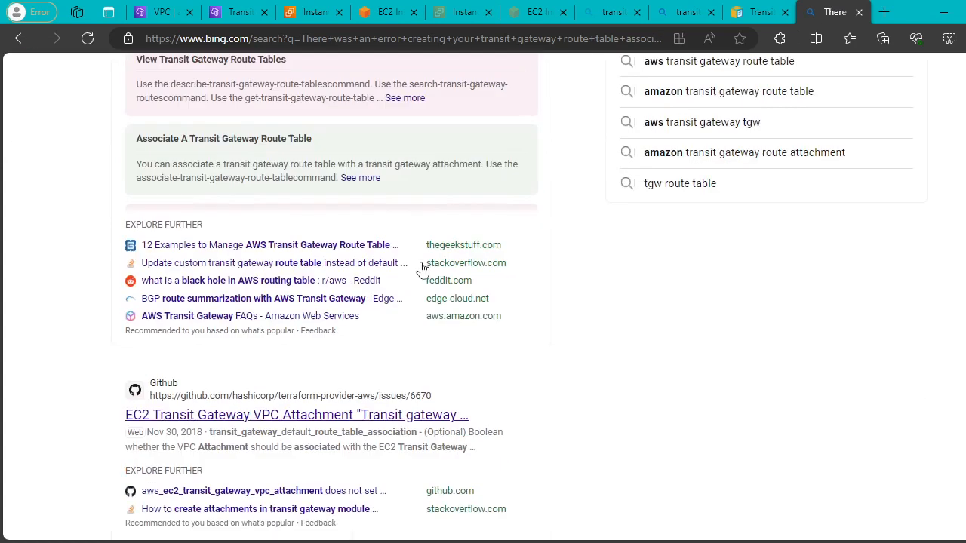
scroll(422, 270, "up", 4)
right_click(266, 197)
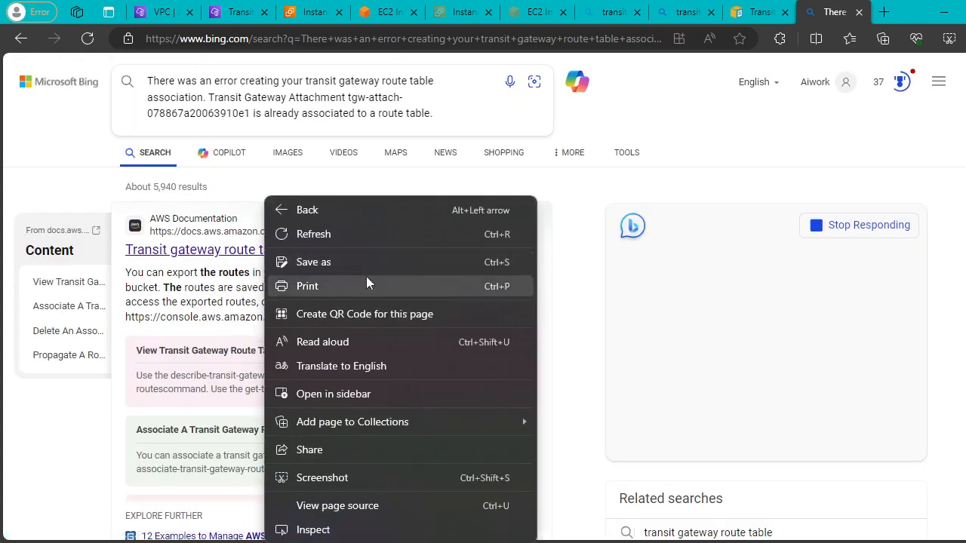
left_click(593, 196)
scroll(392, 264, "down", 4)
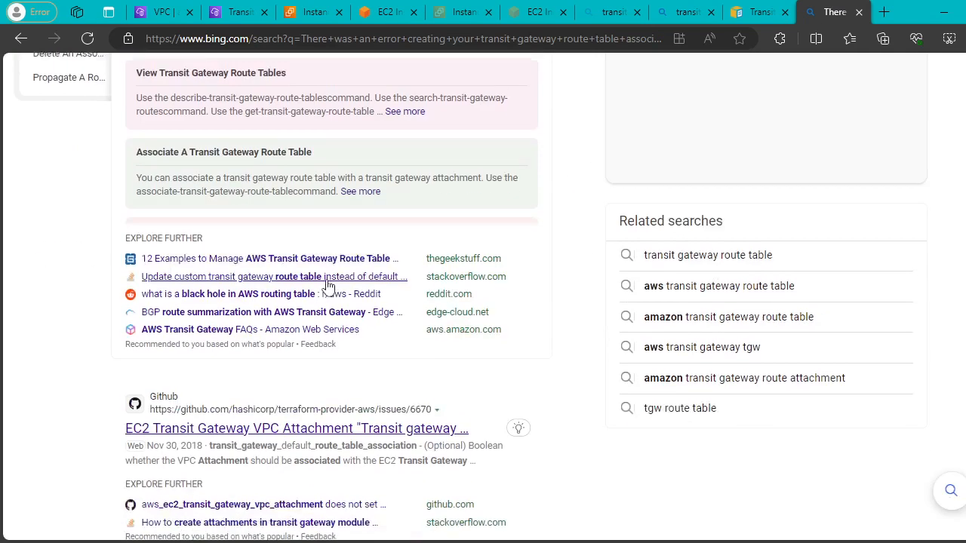
right_click(155, 270)
left_click(157, 270)
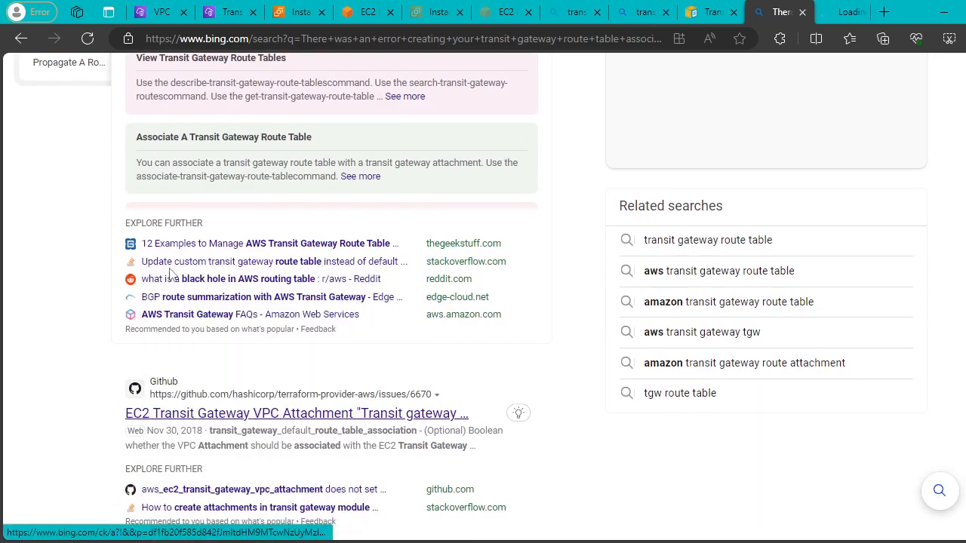
left_click(828, 11)
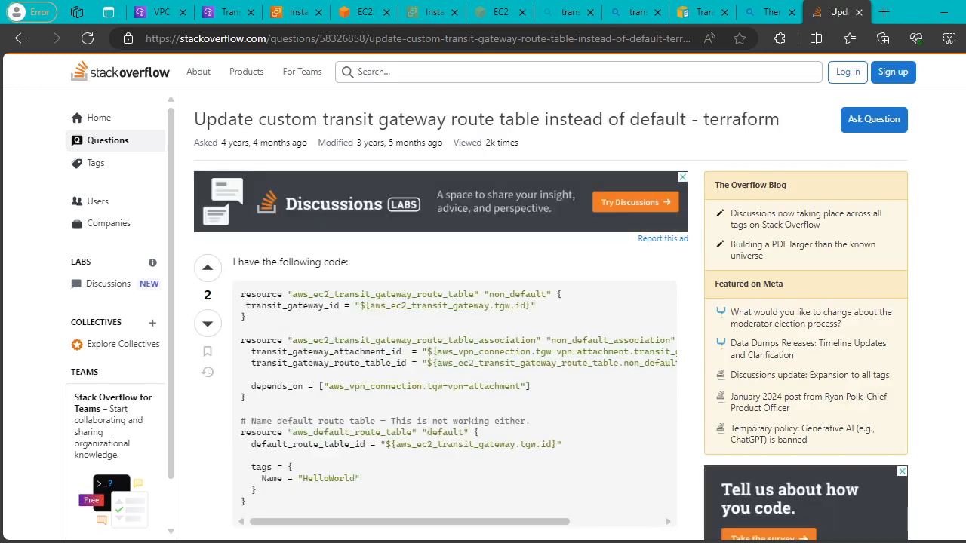
Read the answer's steps, marking the create-custom-route-table step.
scroll(541, 318, "down", 10)
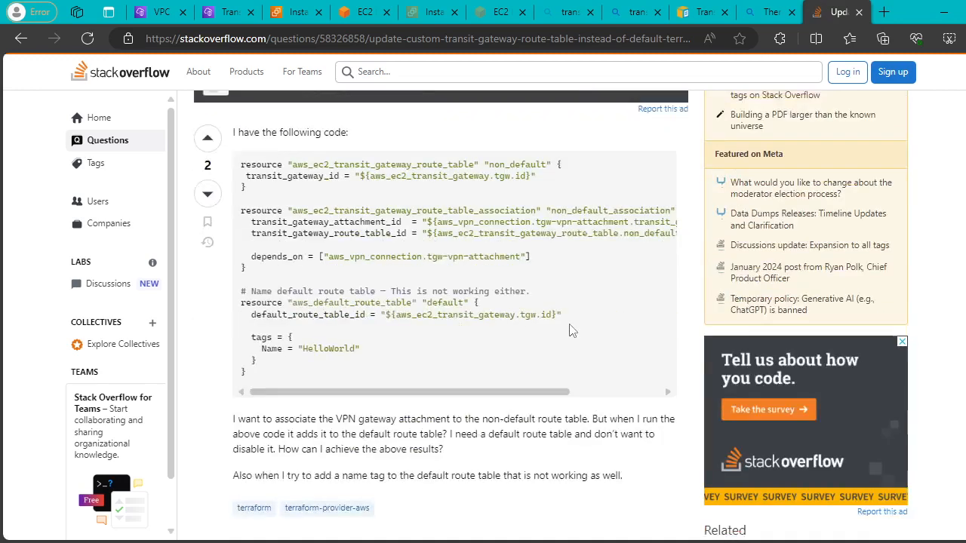
scroll(528, 332, "up", 3)
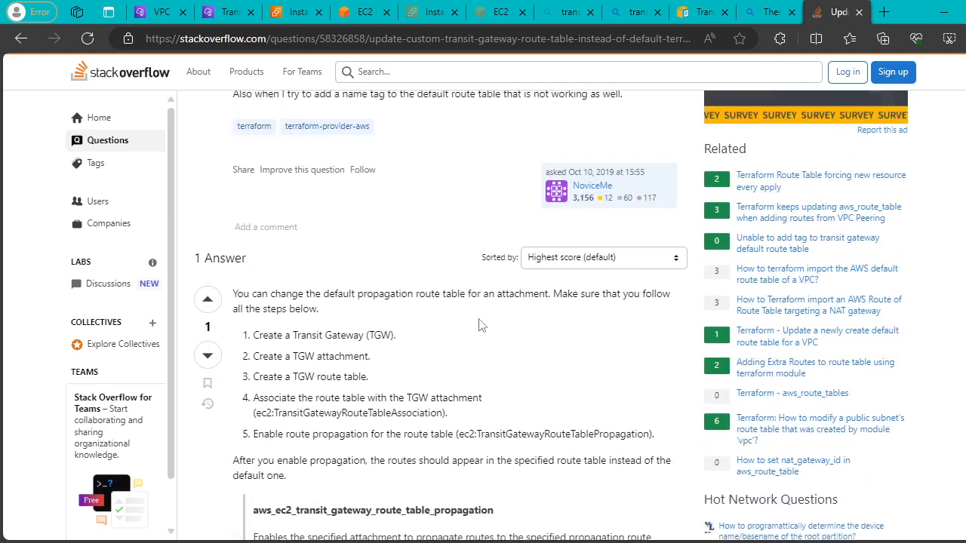
left_click_drag(280, 336, 404, 337)
left_click_drag(298, 376, 486, 386)
scroll(487, 386, "down", 2)
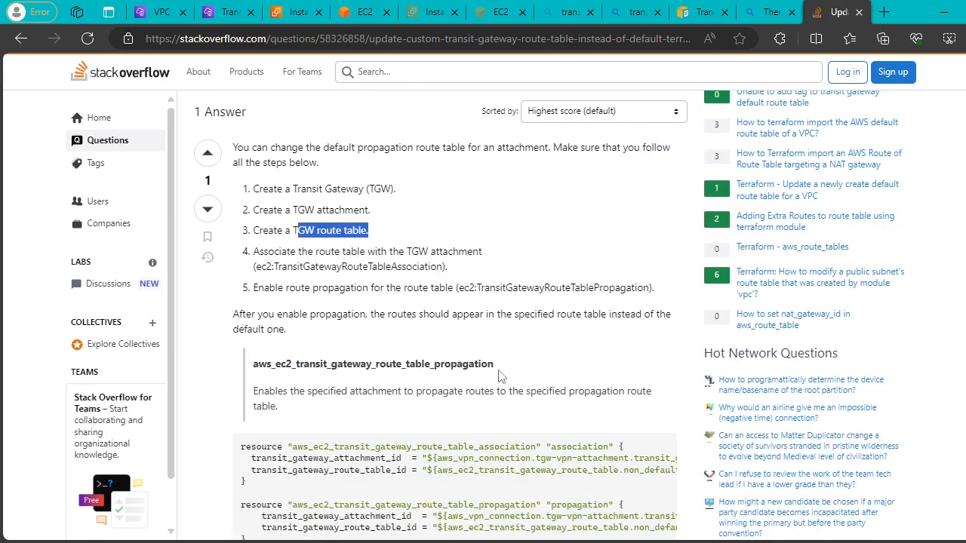
scroll(538, 377, "down", 10)
scroll(539, 377, "up", 5)
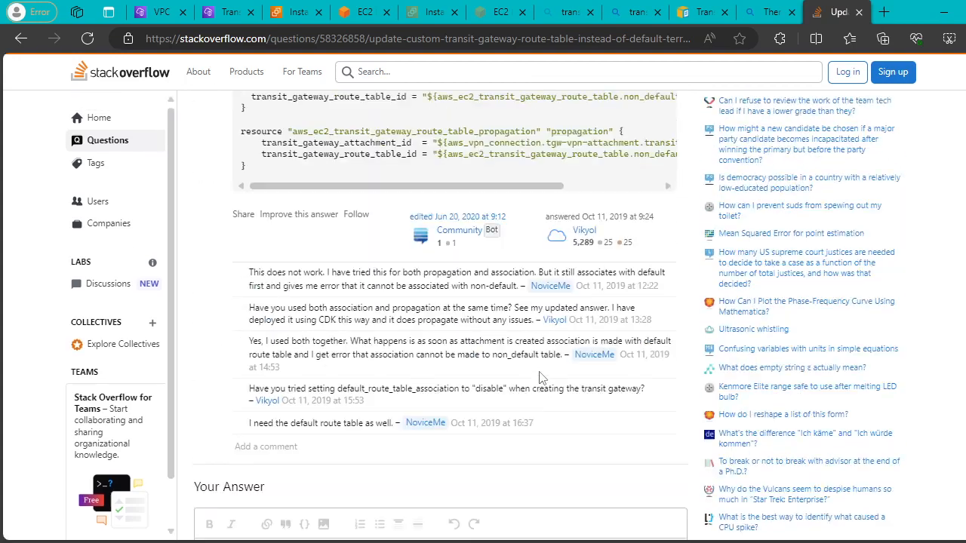
scroll(539, 377, "up", 2)
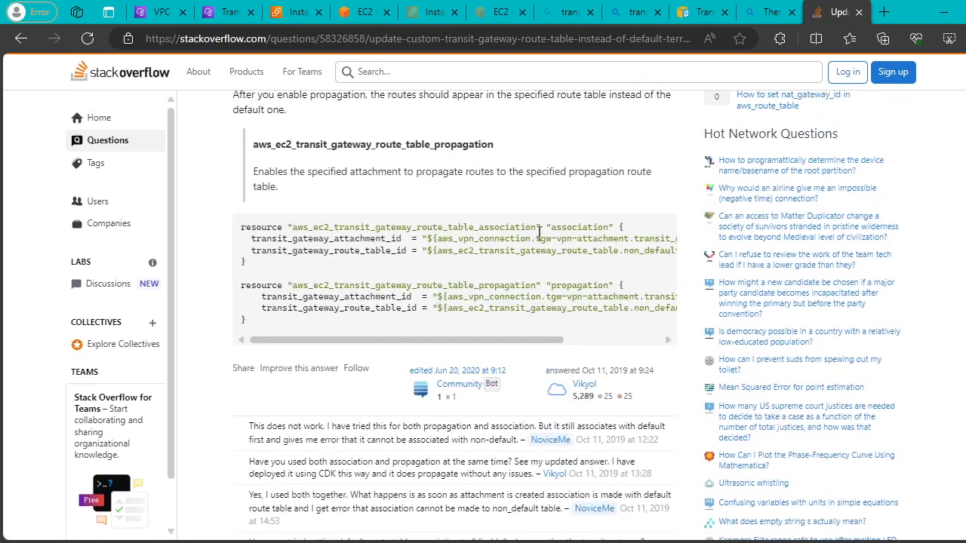
Highlight key lines of the Terraform association and propagation code, then return to the AWS tab.
left_click_drag(262, 240, 336, 241)
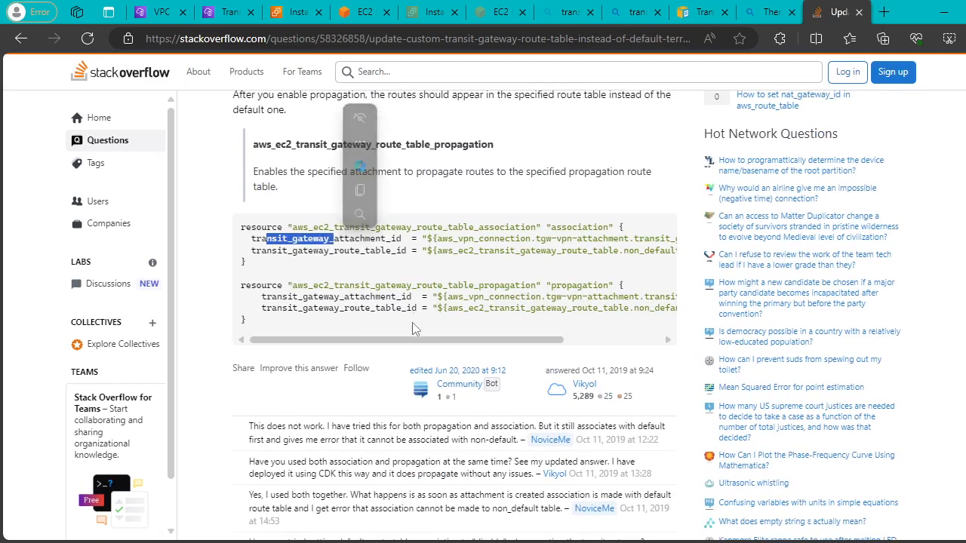
left_click_drag(422, 342, 507, 347)
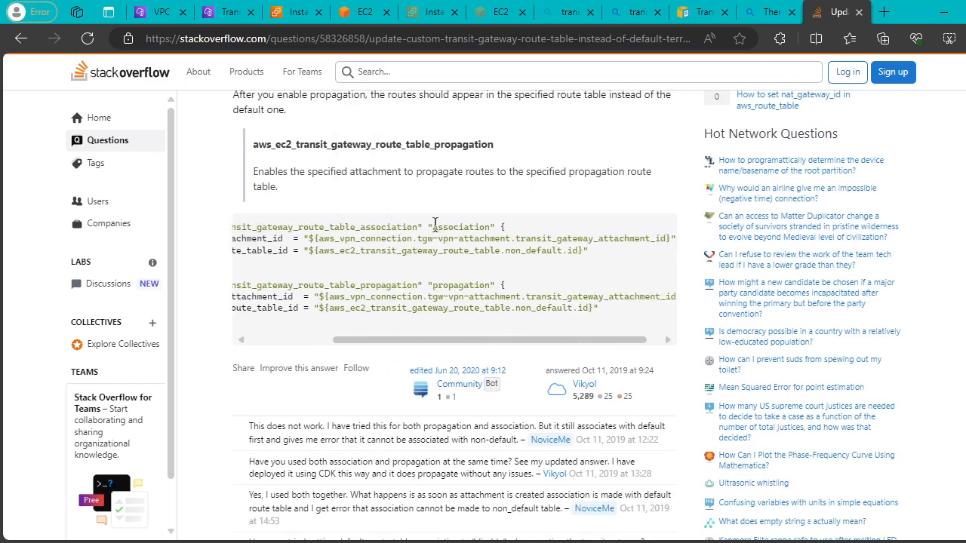
left_click_drag(435, 225, 495, 226)
left_click_drag(359, 341, 294, 335)
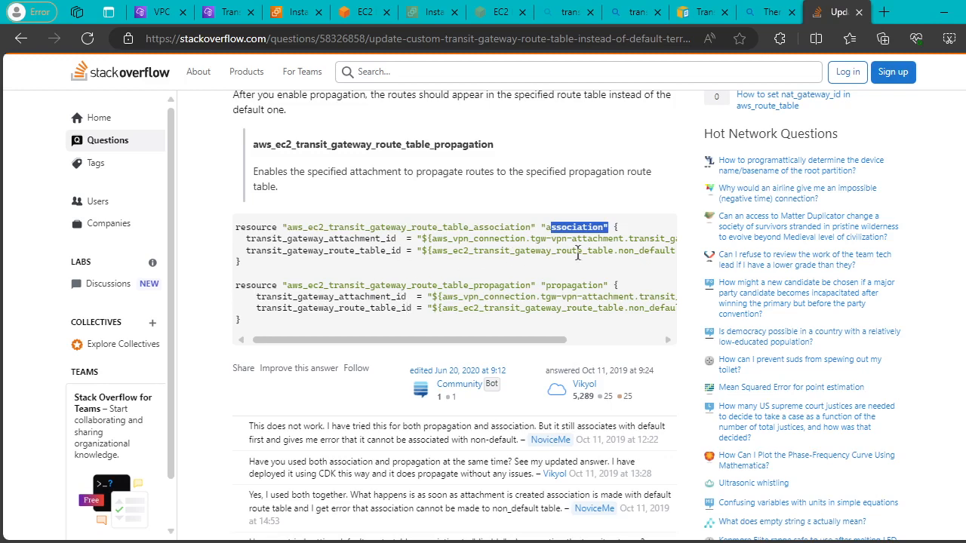
left_click_drag(557, 340, 659, 345)
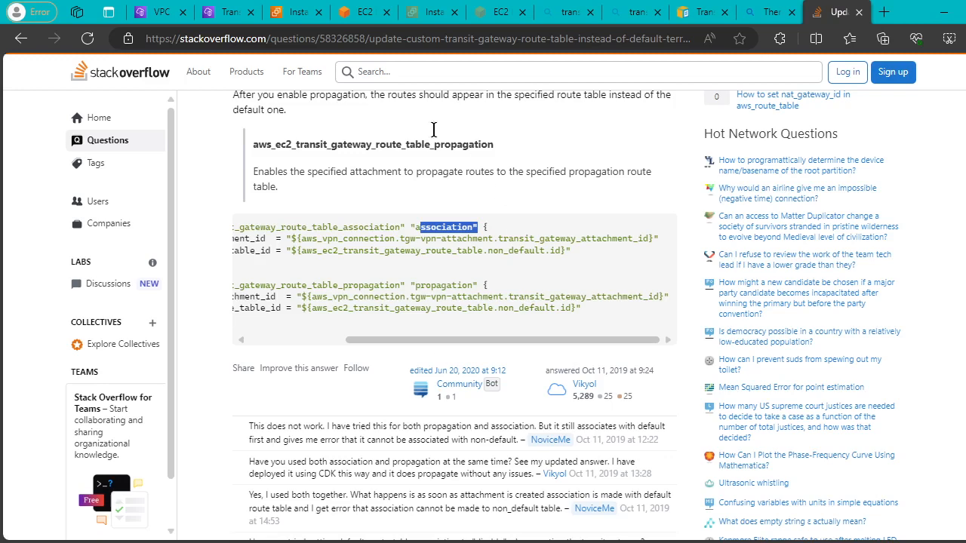
left_click(152, 21)
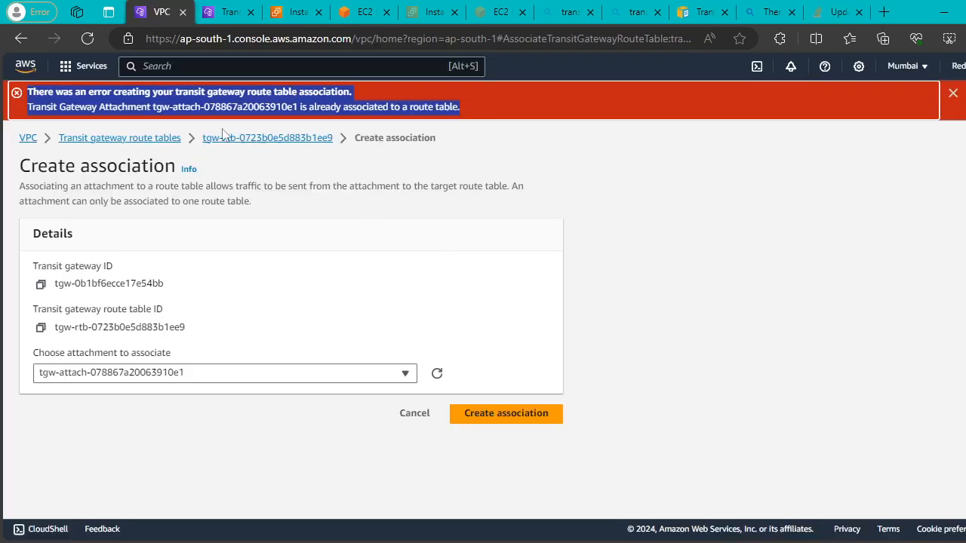
Delete the Peering attachment's association from the default route table and refresh the associations.
left_click(145, 137)
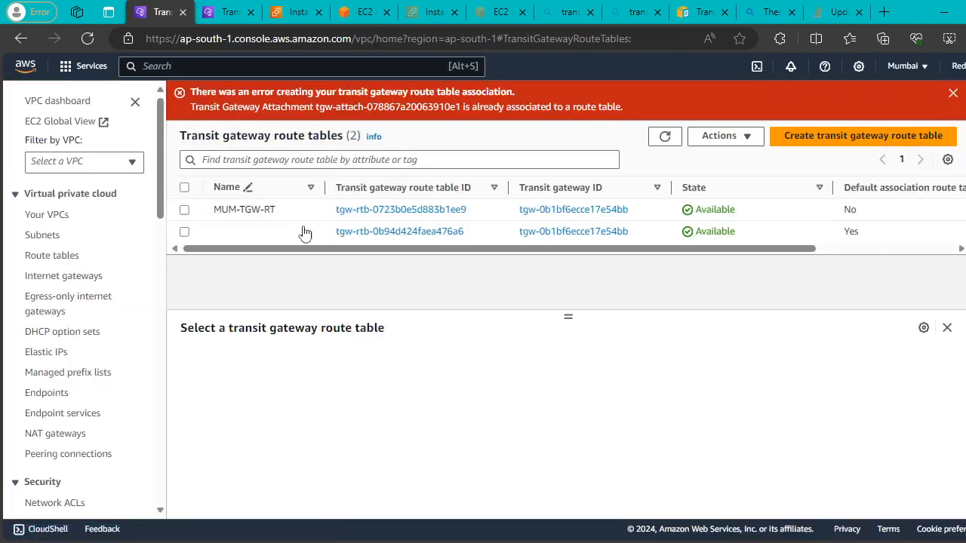
left_click(186, 233)
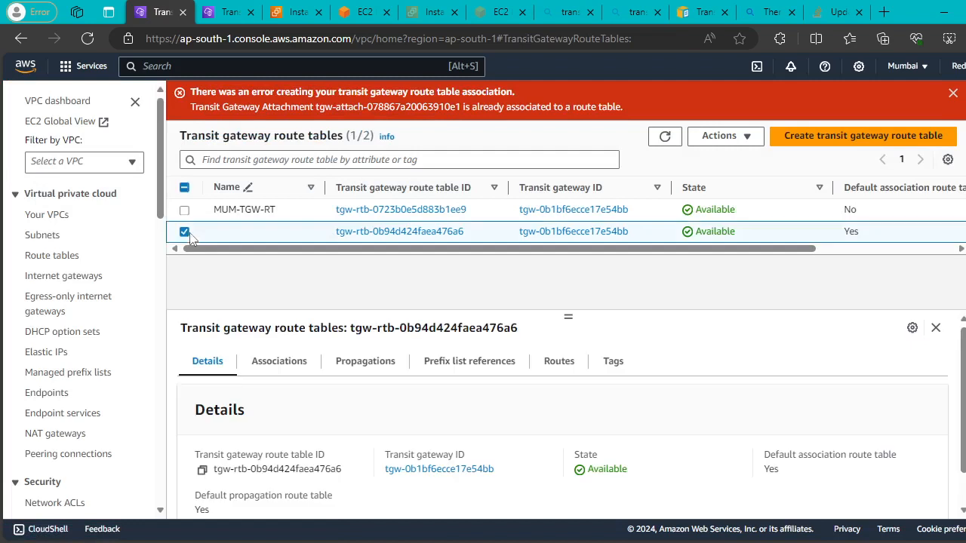
left_click(272, 361)
scroll(626, 407, "down", 1)
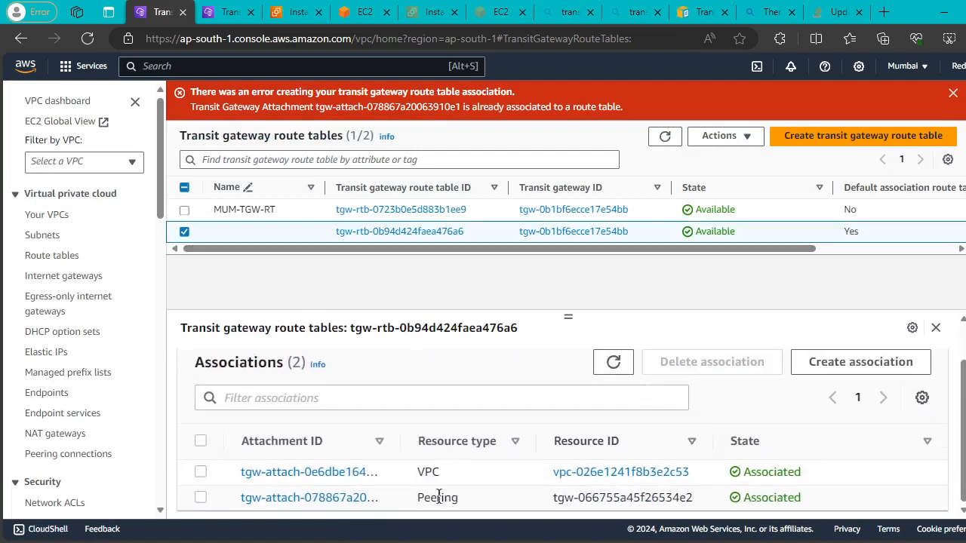
left_click(201, 498)
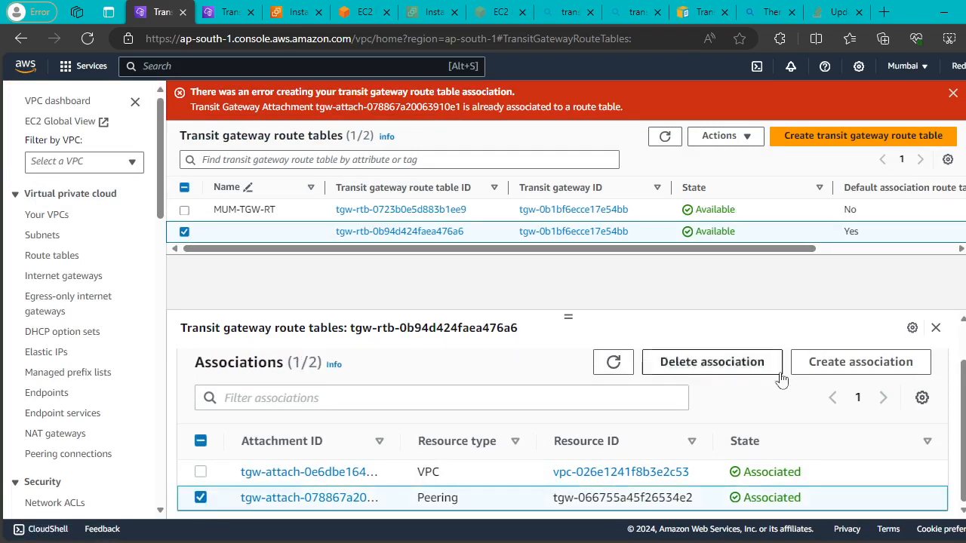
left_click(726, 366)
left_click(808, 399)
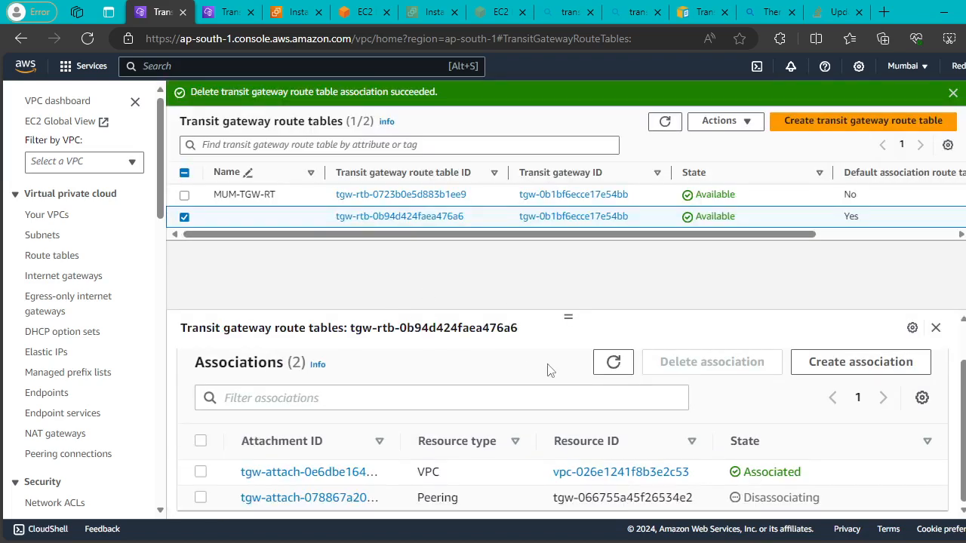
left_click(614, 371)
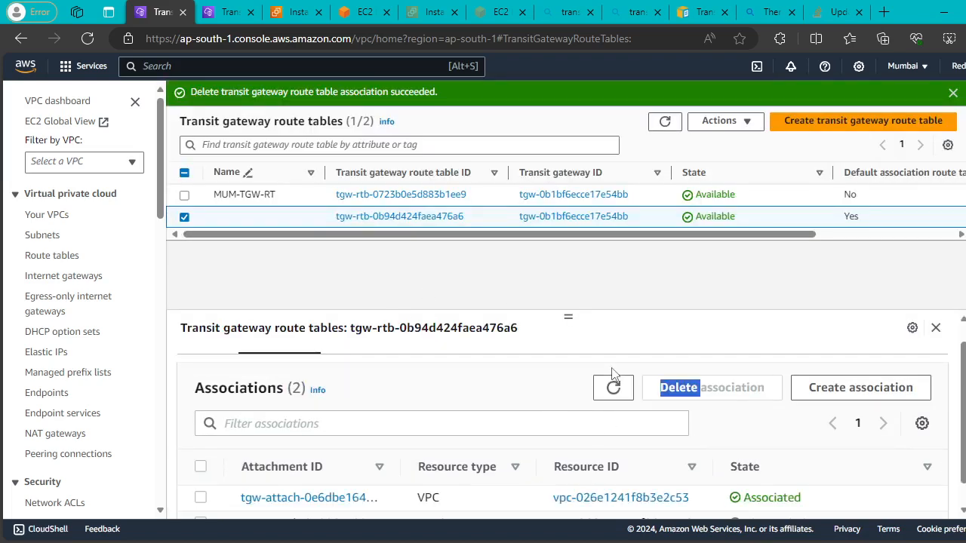
triple_click(611, 375)
left_click(613, 378)
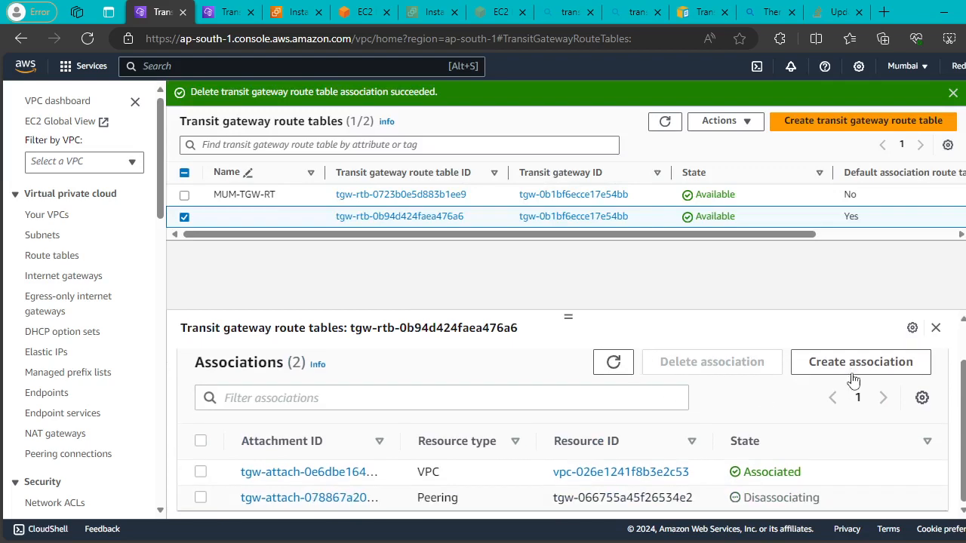
Retry associating MUM-A, then MUM-VPC-A; both fail as already associated.
left_click(853, 382)
left_click(358, 340)
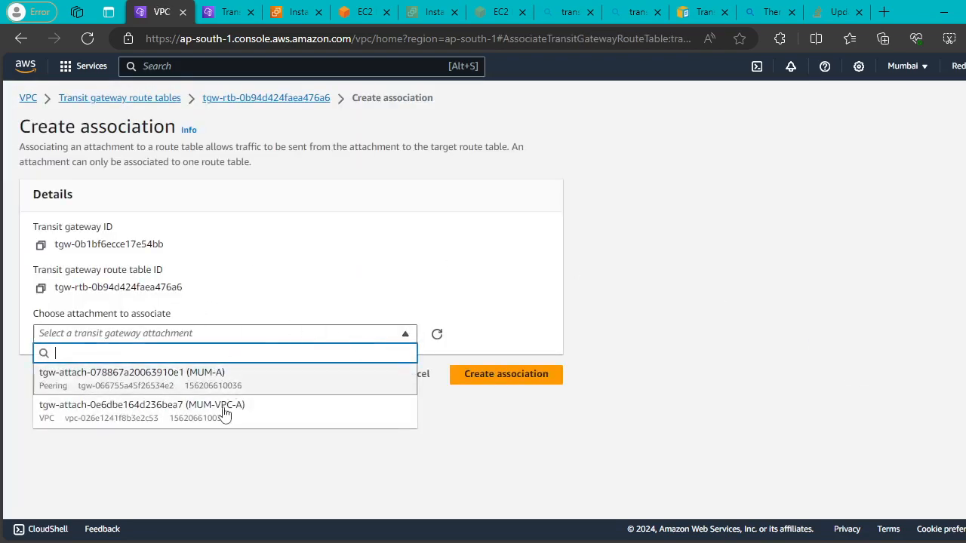
left_click(155, 377)
left_click(505, 378)
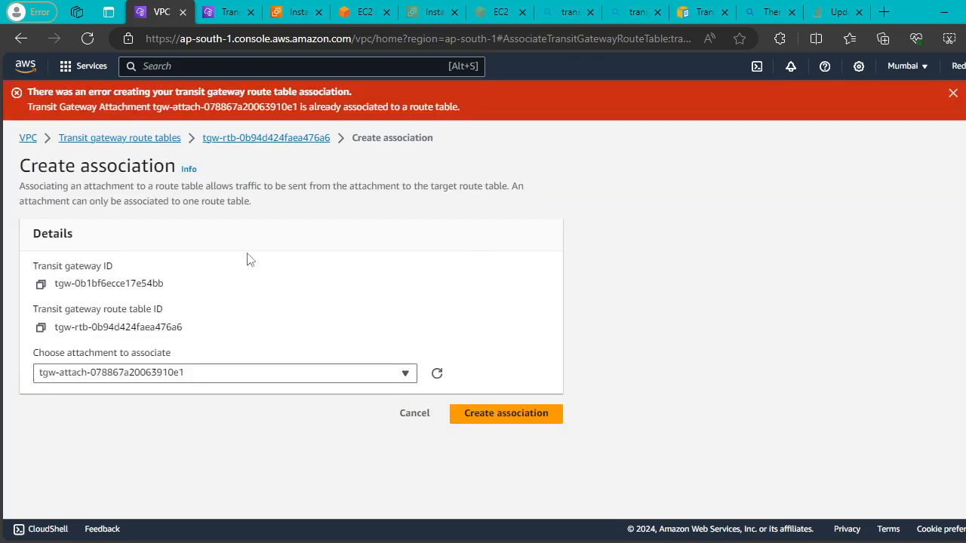
left_click(405, 373)
left_click(399, 444)
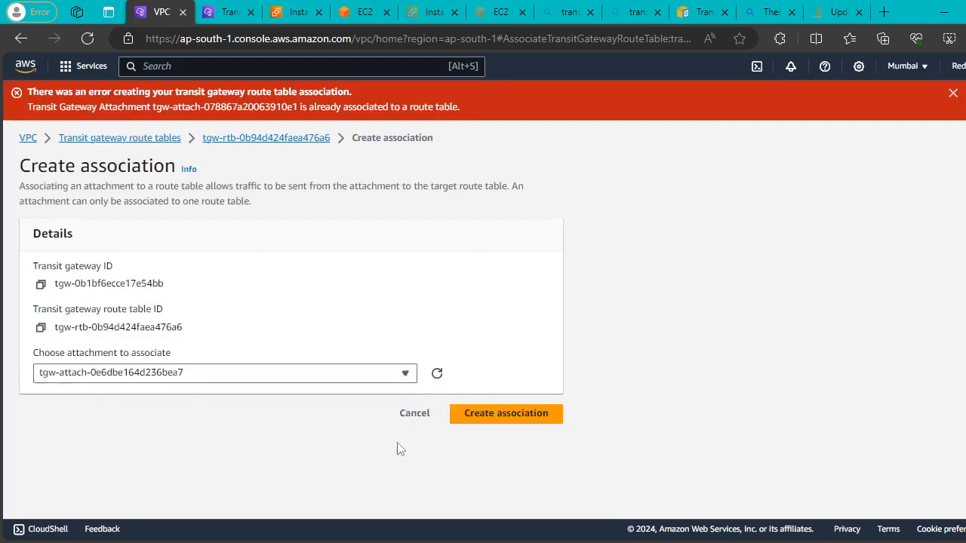
left_click(483, 416)
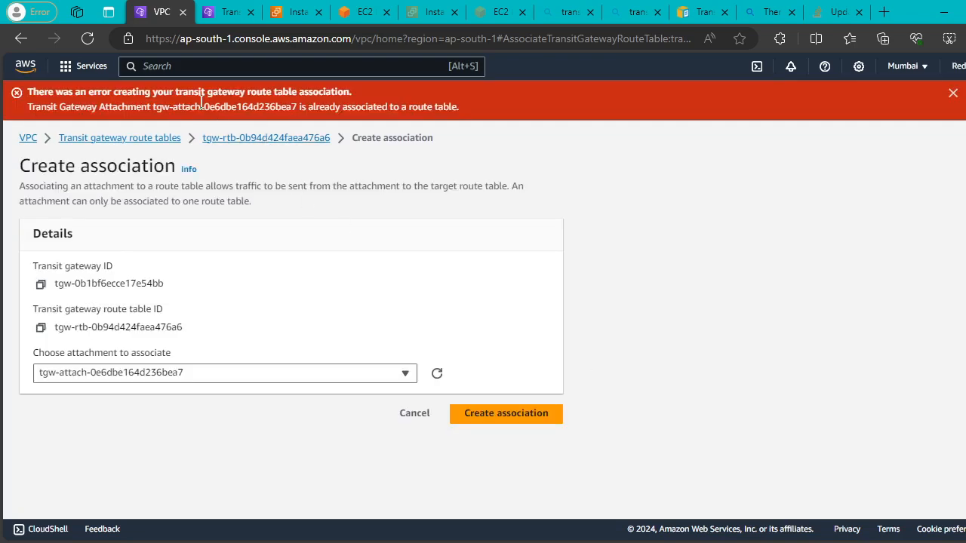
left_click_drag(202, 105, 339, 107)
left_click(618, 189)
left_click(79, 138)
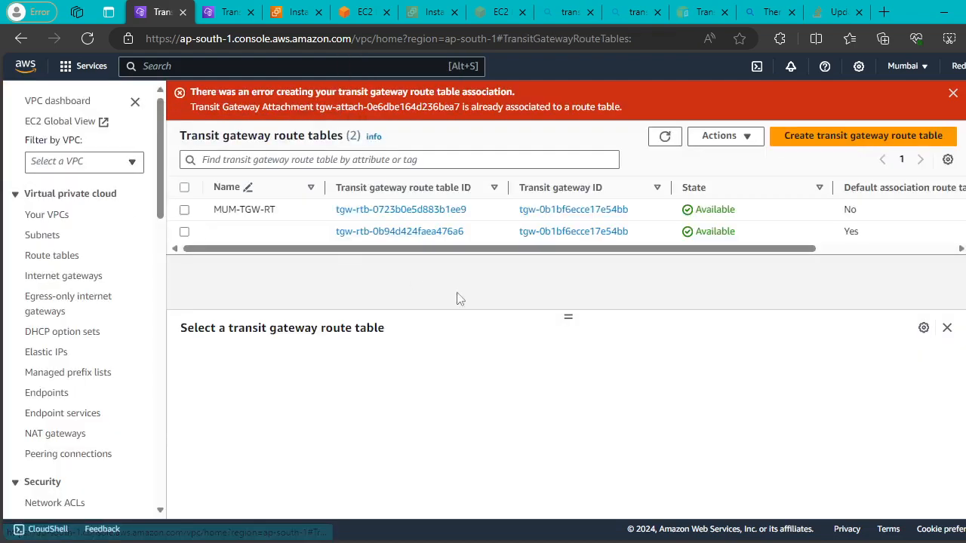
Delete the VPC attachment's association from the default route table and refresh until it clears.
left_click(185, 232)
left_click(290, 367)
scroll(269, 483, "down", 1)
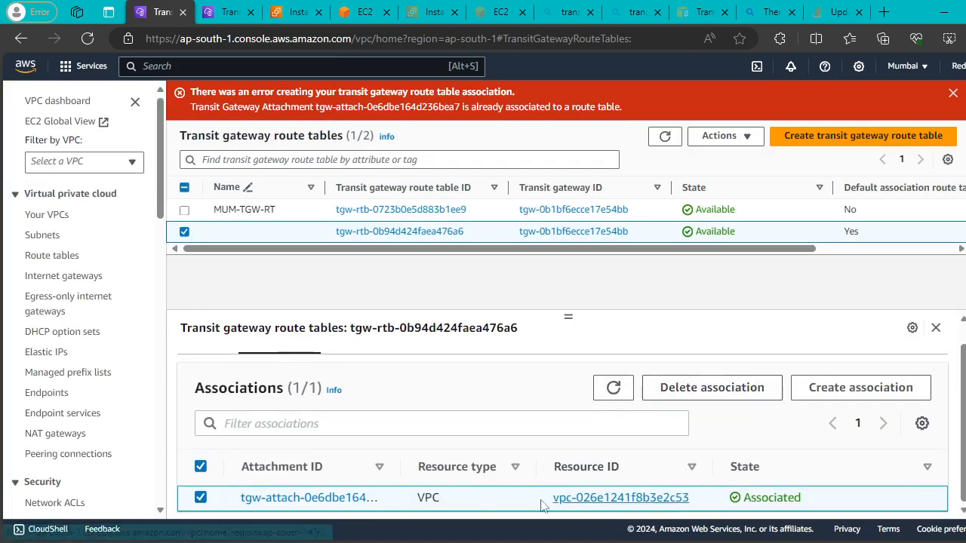
left_click(689, 389)
left_click(837, 392)
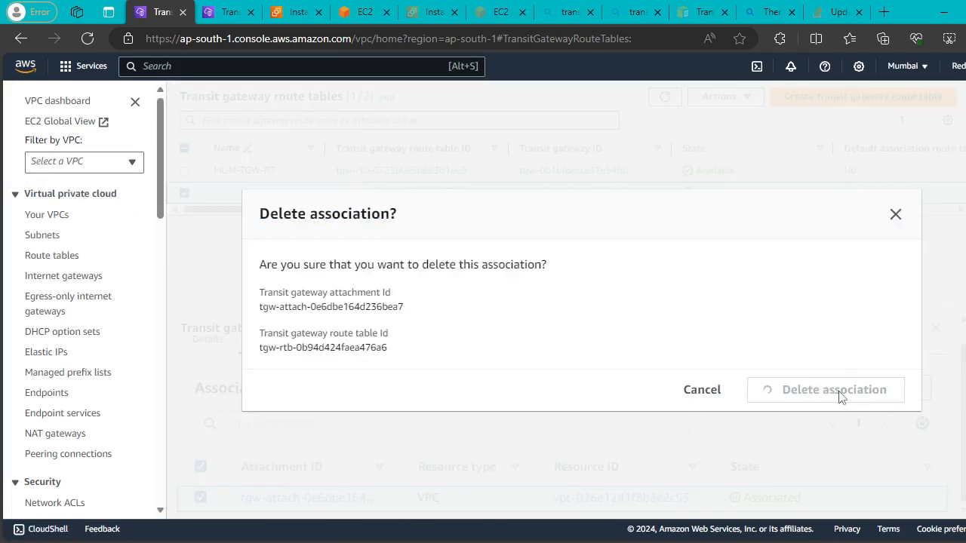
left_click(614, 394)
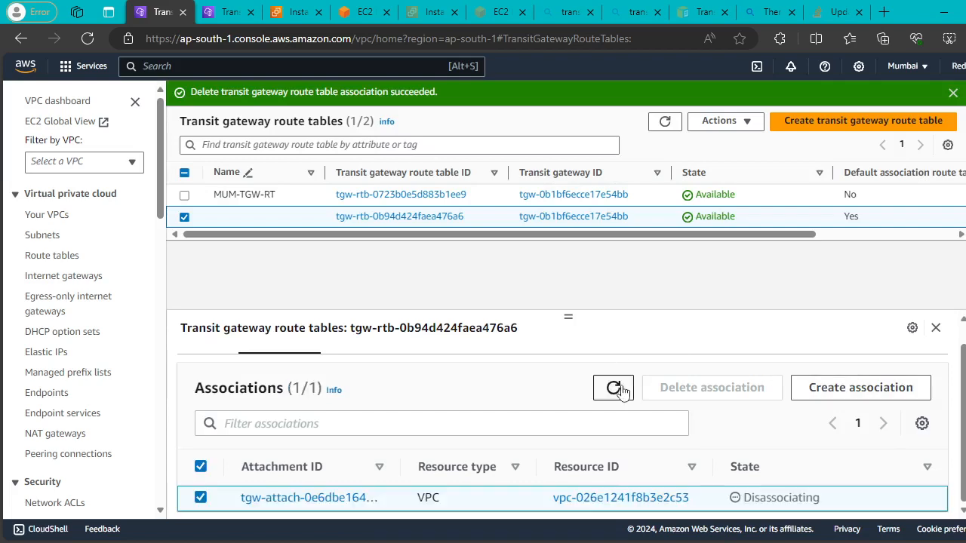
left_click(618, 400)
left_click(612, 387)
left_click(612, 388)
Reload the route tables list, reselect the default table, and verify it has no associations.
left_click(936, 330)
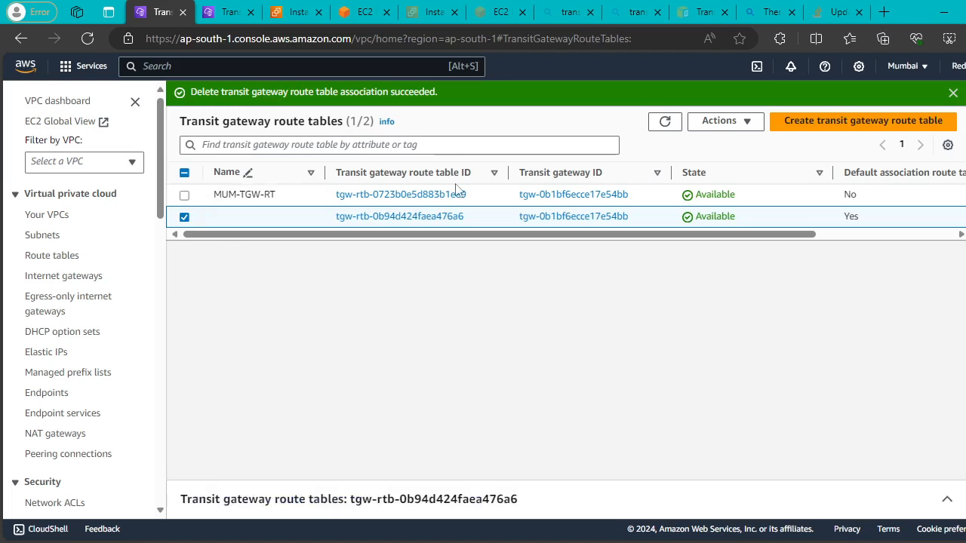
left_click(663, 123)
left_click(184, 217)
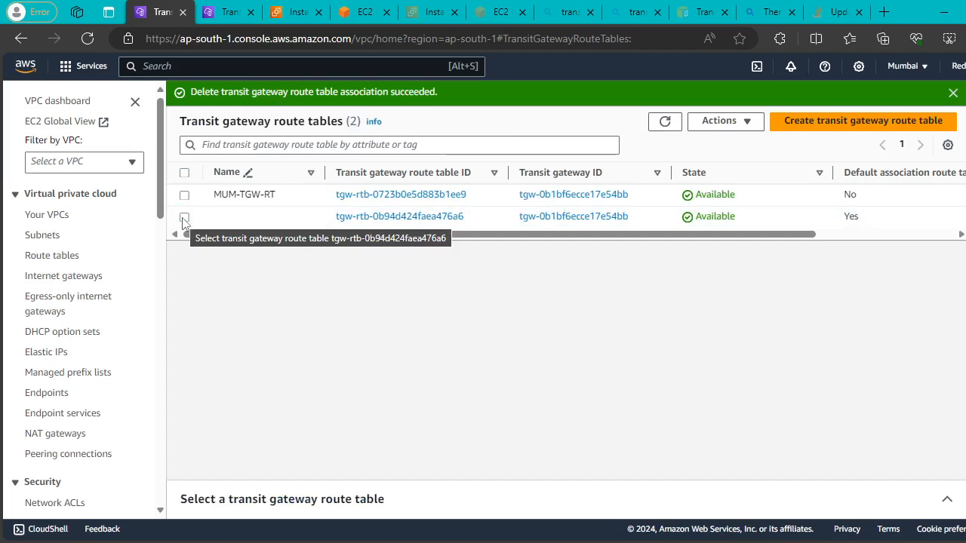
left_click(184, 218)
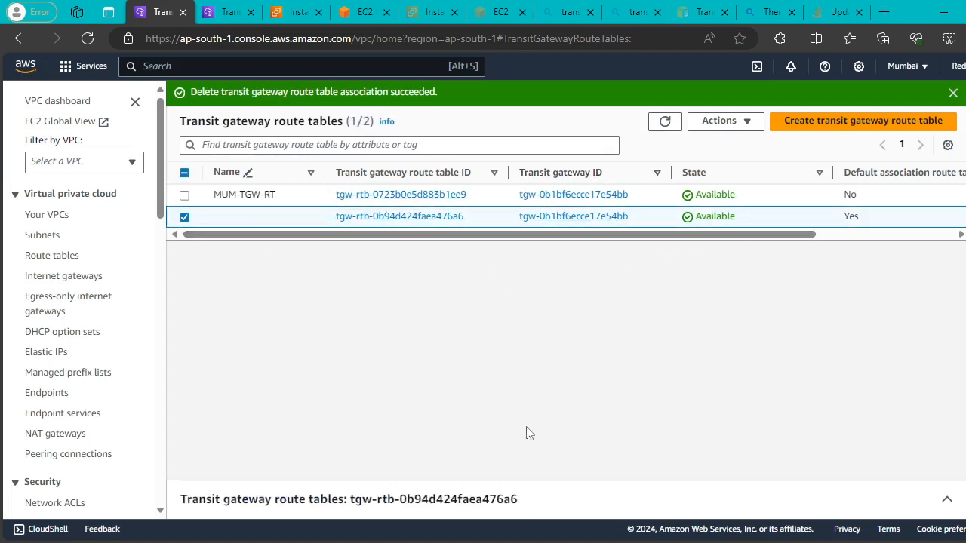
left_click(947, 501)
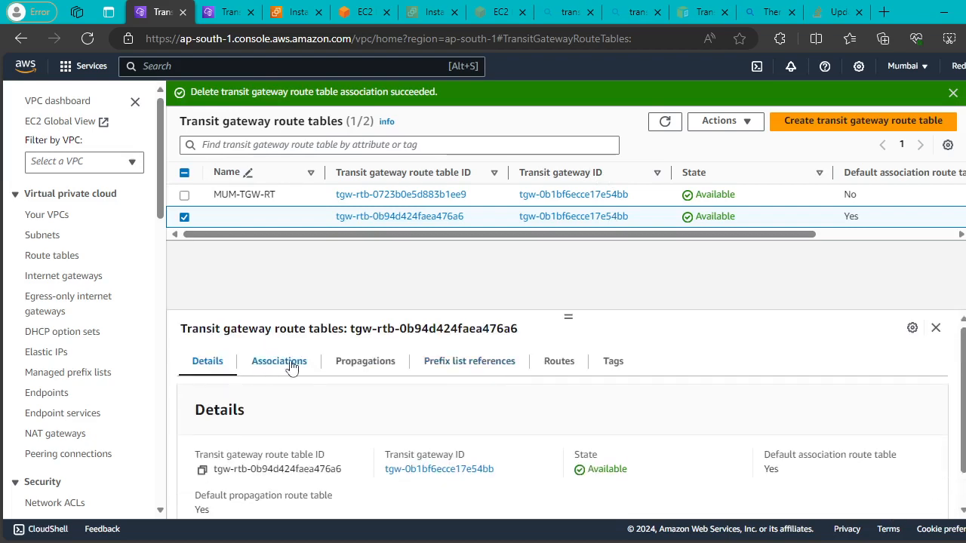
left_click(292, 362)
left_click(556, 362)
scroll(891, 487, "down", 2)
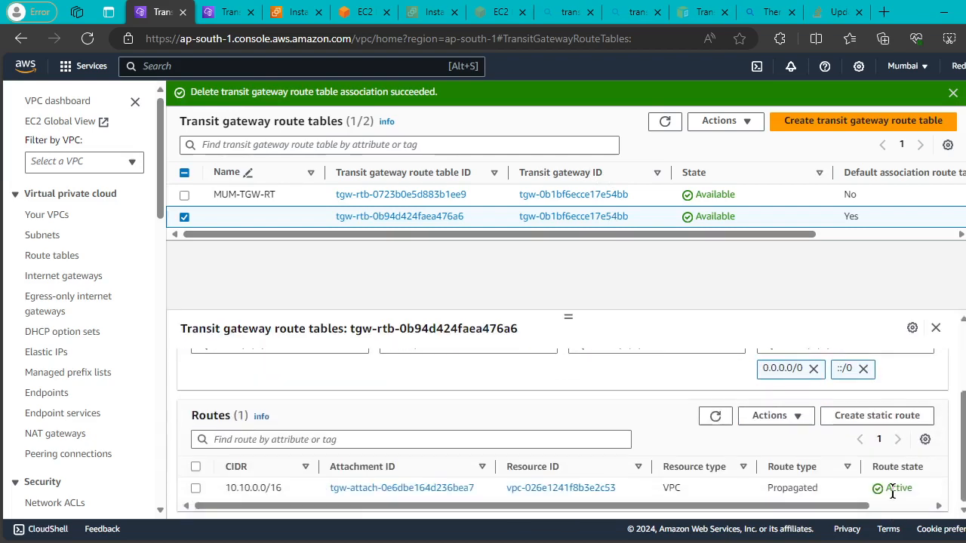
scroll(694, 468, "up", 2)
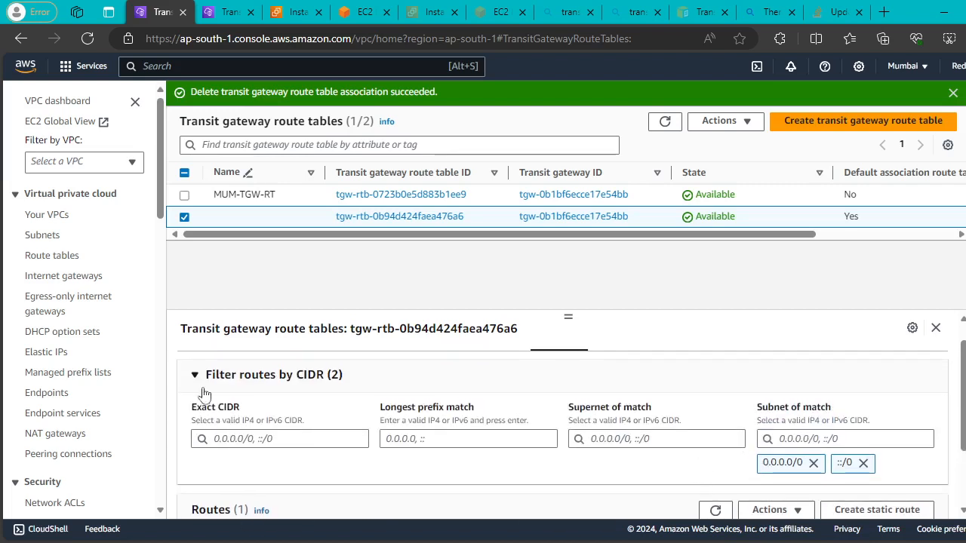
scroll(387, 414, "up", 1)
left_click(269, 366)
scroll(453, 441, "down", 1)
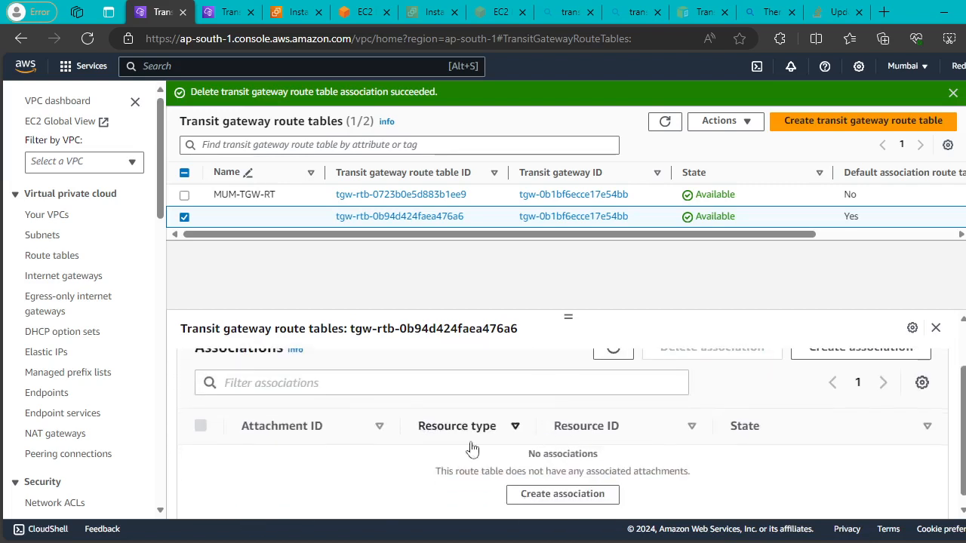
scroll(858, 373, "up", 1)
Associate MUM-VPC-A with route table tgw-rtb-0b94d424faea476a6 and refresh the route tables list.
left_click(860, 412)
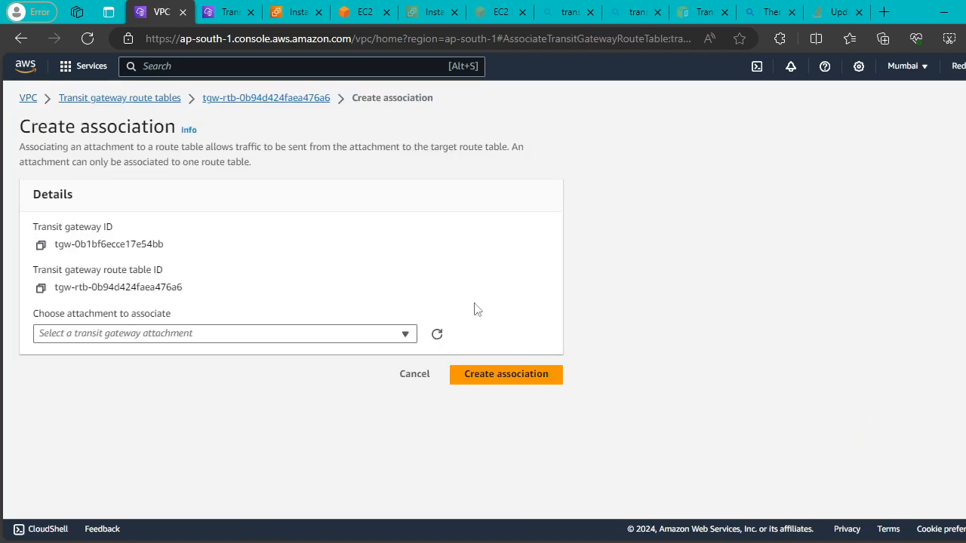
left_click(316, 338)
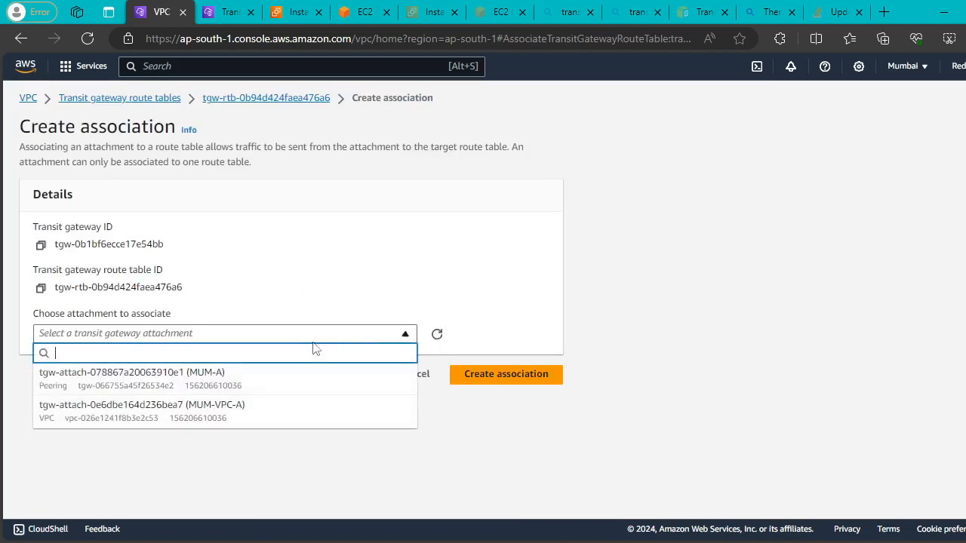
left_click(306, 400)
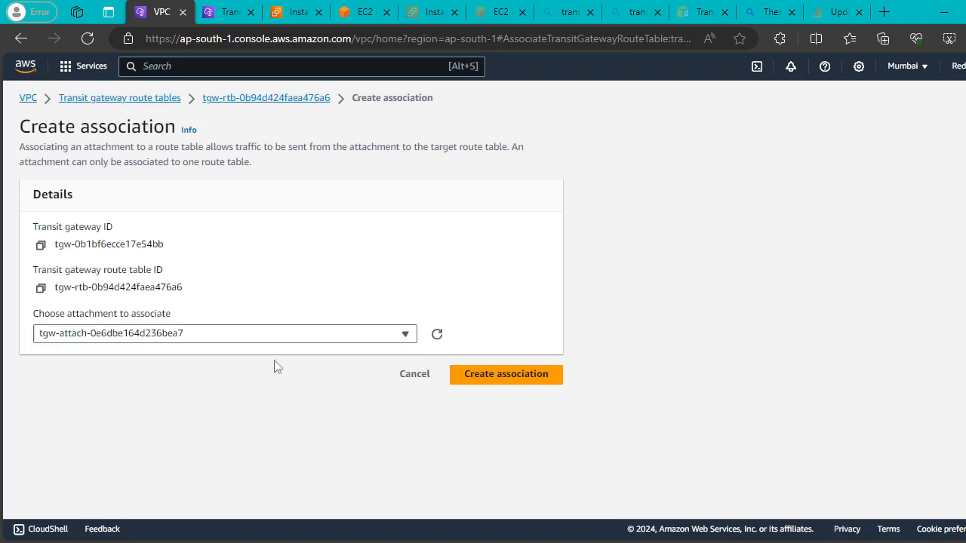
left_click(461, 376)
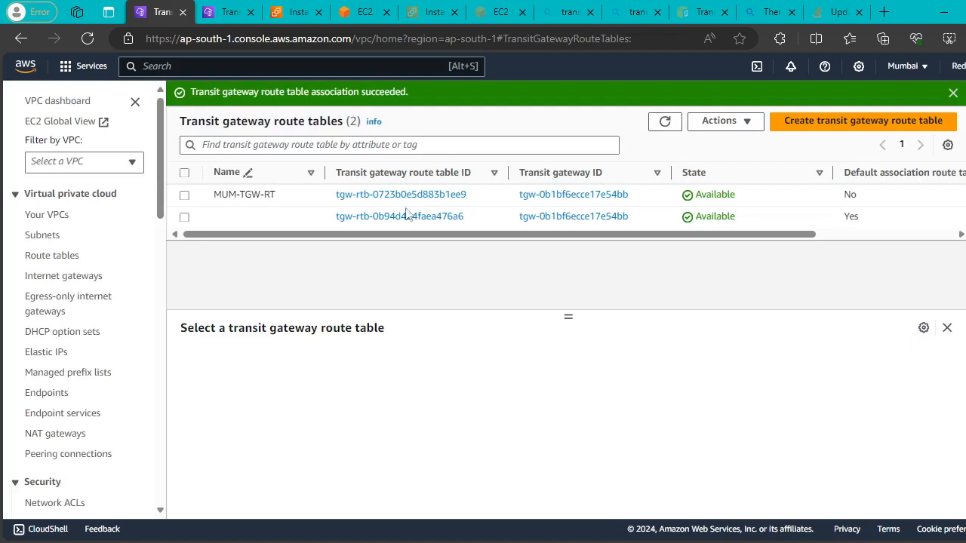
left_click(952, 92)
left_click(664, 101)
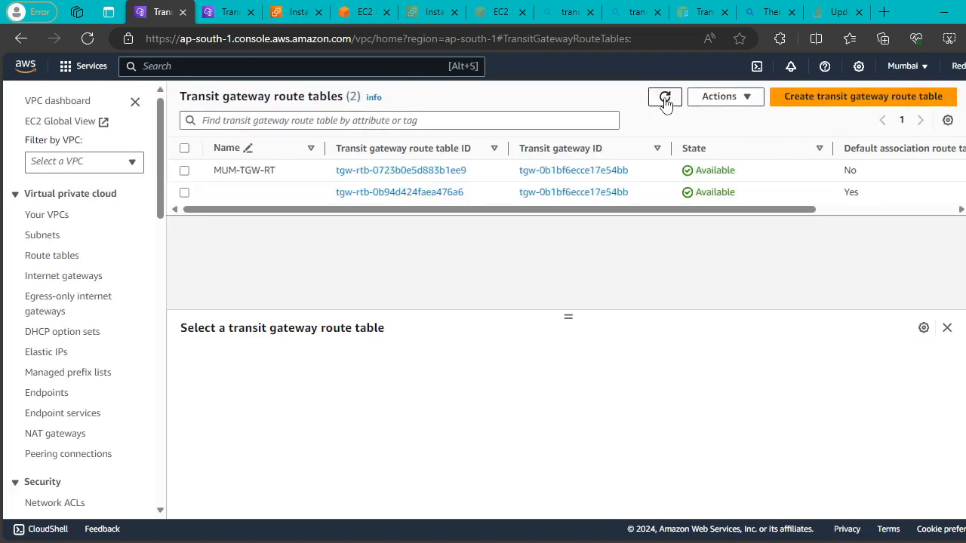
Delete the peering association from N. Virginia's default transit gateway route table.
left_click(205, 9)
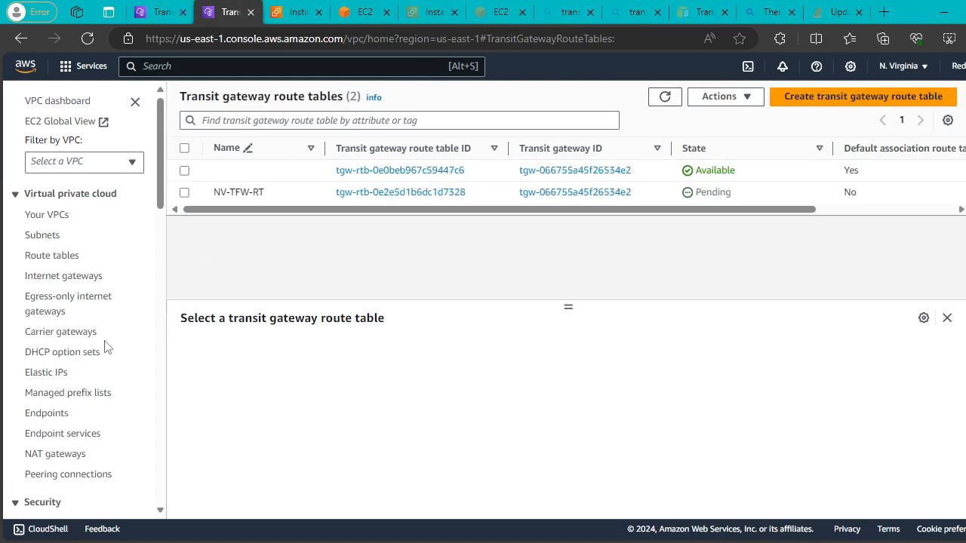
left_click(185, 171)
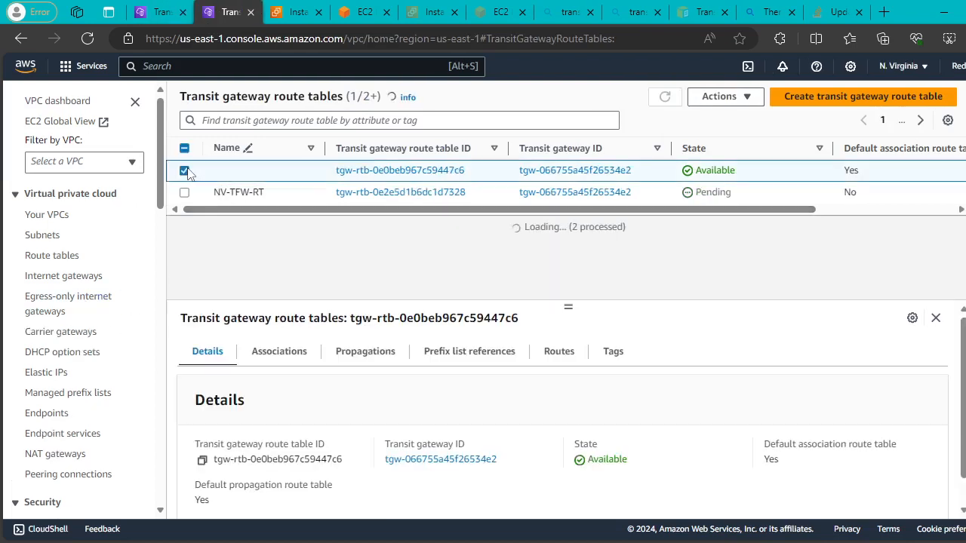
left_click(285, 355)
scroll(679, 392, "down", 1)
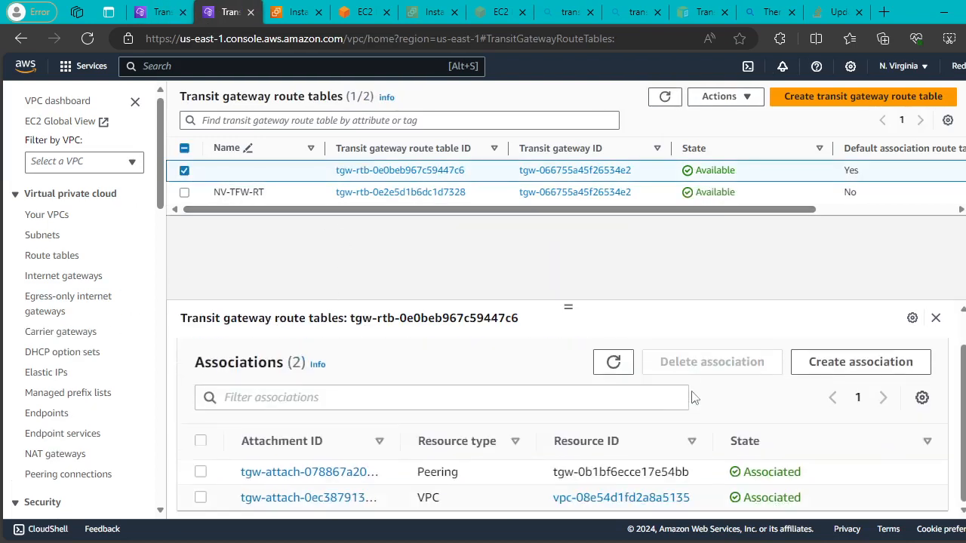
left_click(200, 471)
left_click(200, 497)
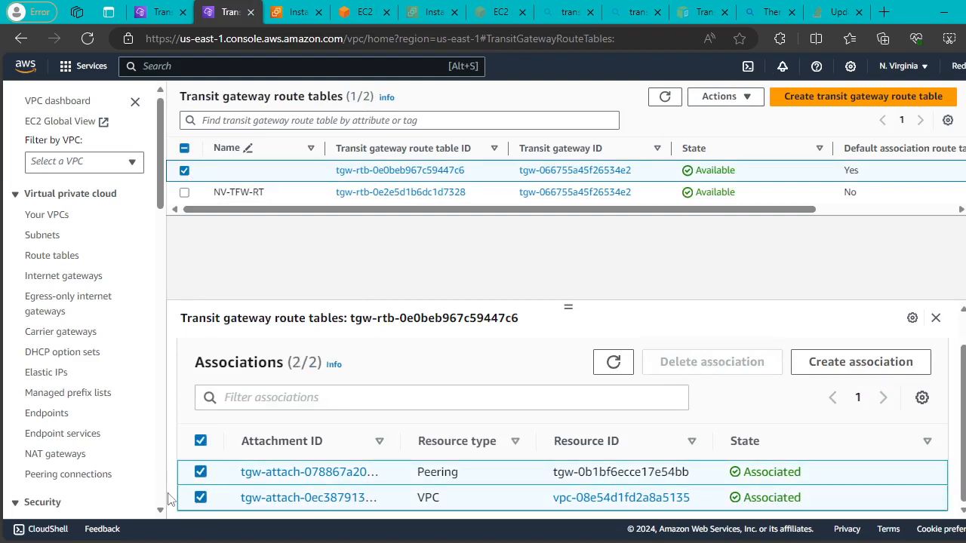
left_click(200, 497)
left_click(712, 368)
left_click(802, 392)
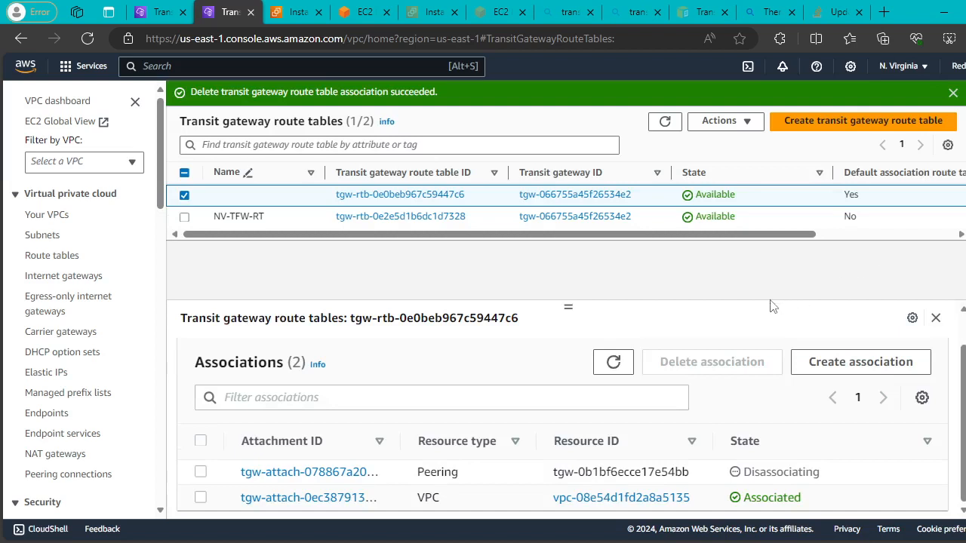
Delete the VPC association too, refreshing until the route table shows it disassociated.
left_click(612, 364)
left_click(201, 497)
left_click(711, 363)
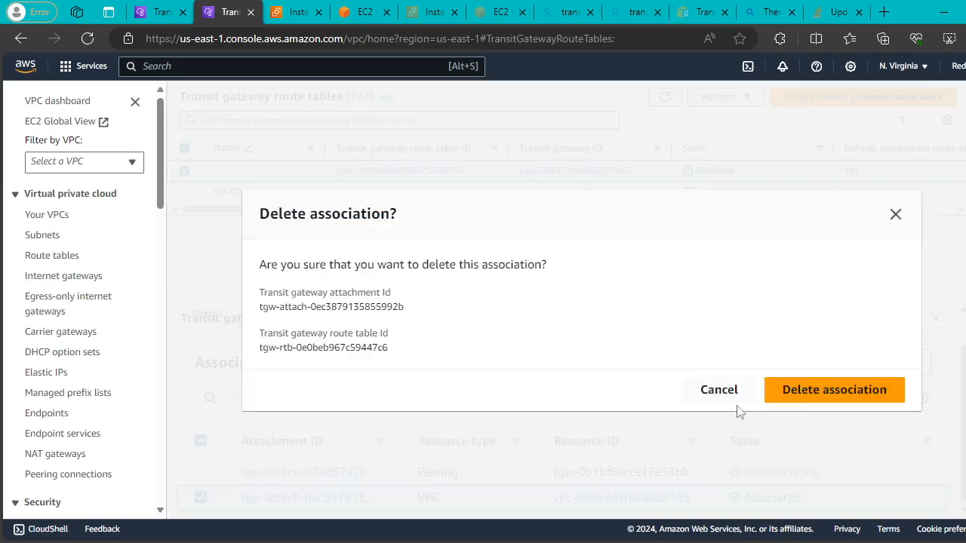
left_click(806, 394)
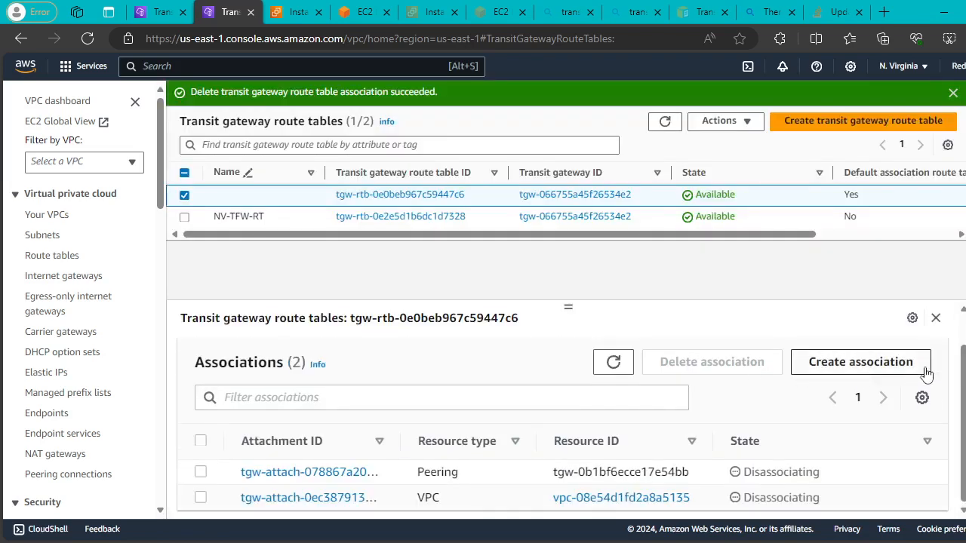
left_click(614, 362)
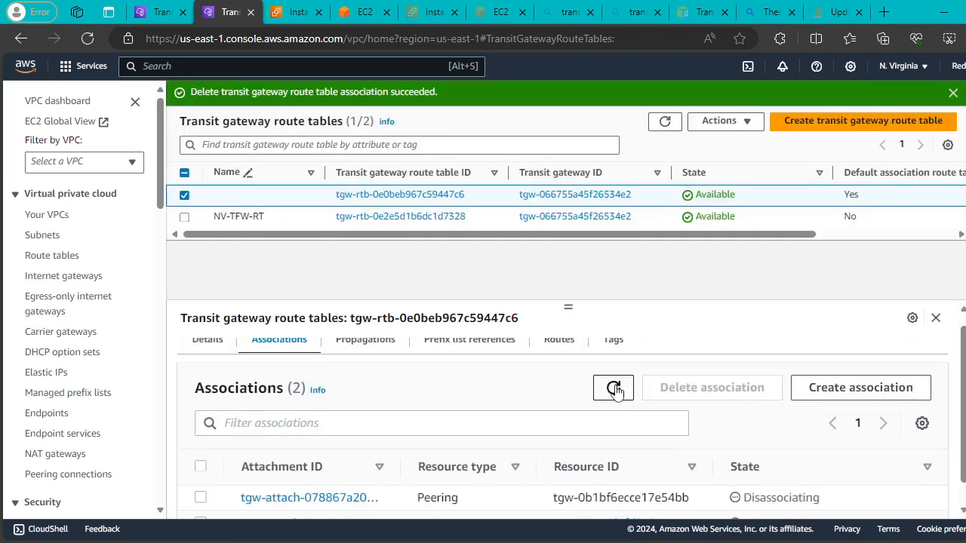
left_click(615, 362)
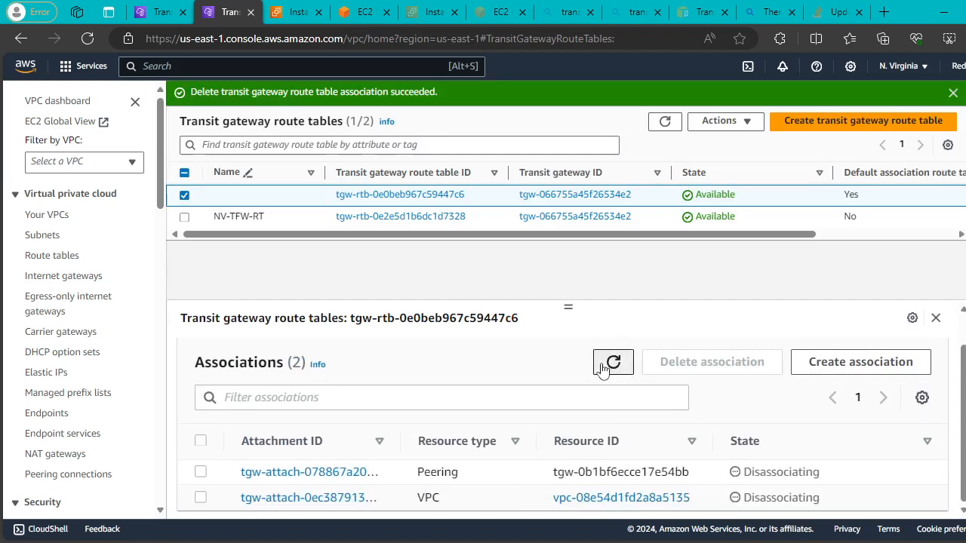
left_click(619, 364)
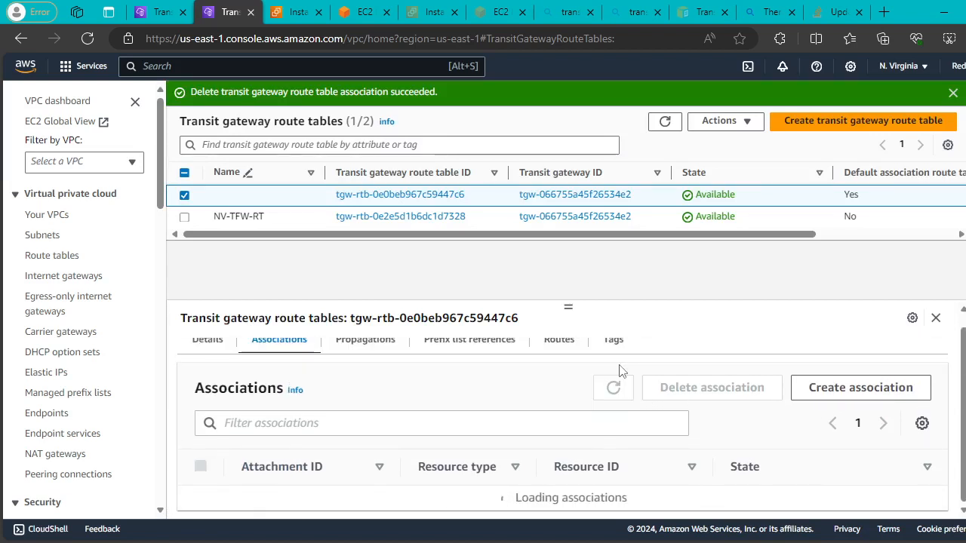
Associate NV-VPC-A with the route table, retrying after the first attempt errors.
left_click(859, 392)
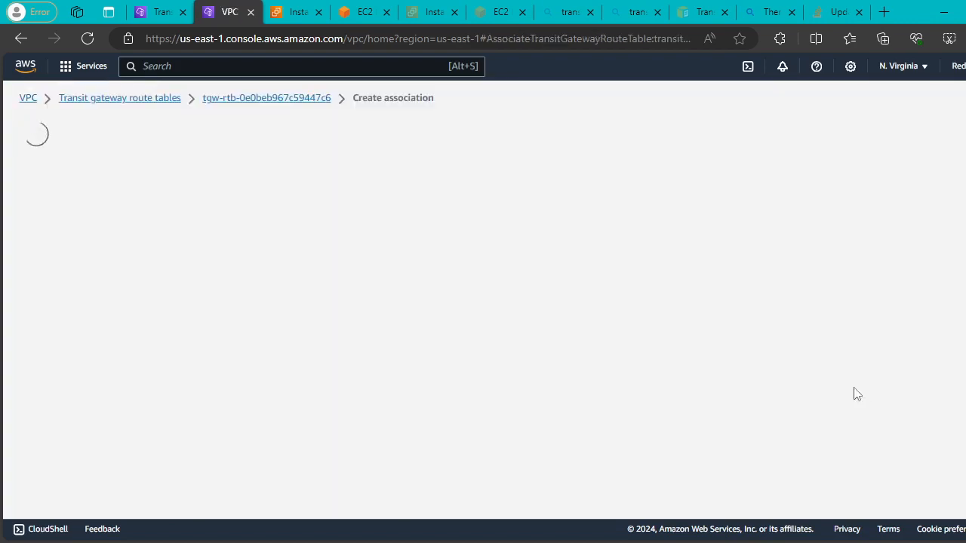
left_click(403, 333)
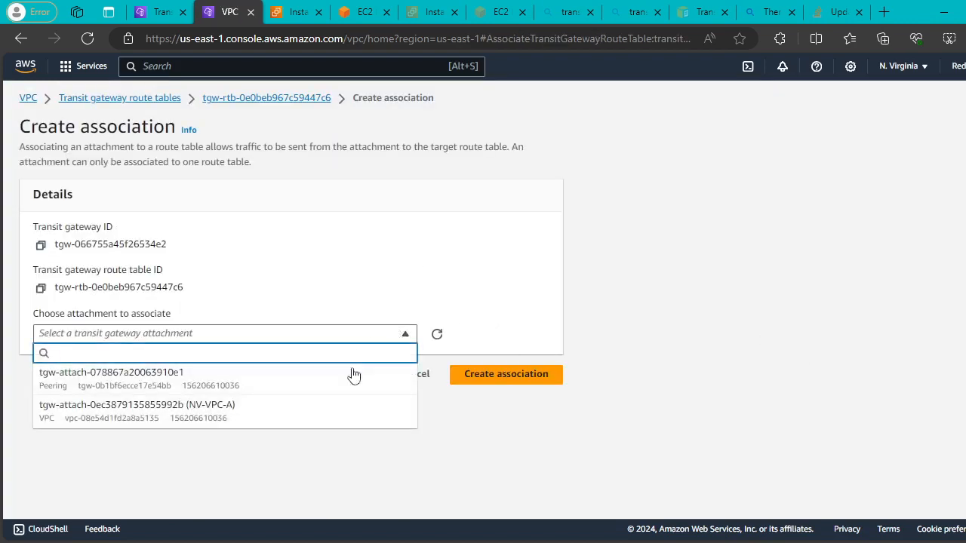
left_click(339, 411)
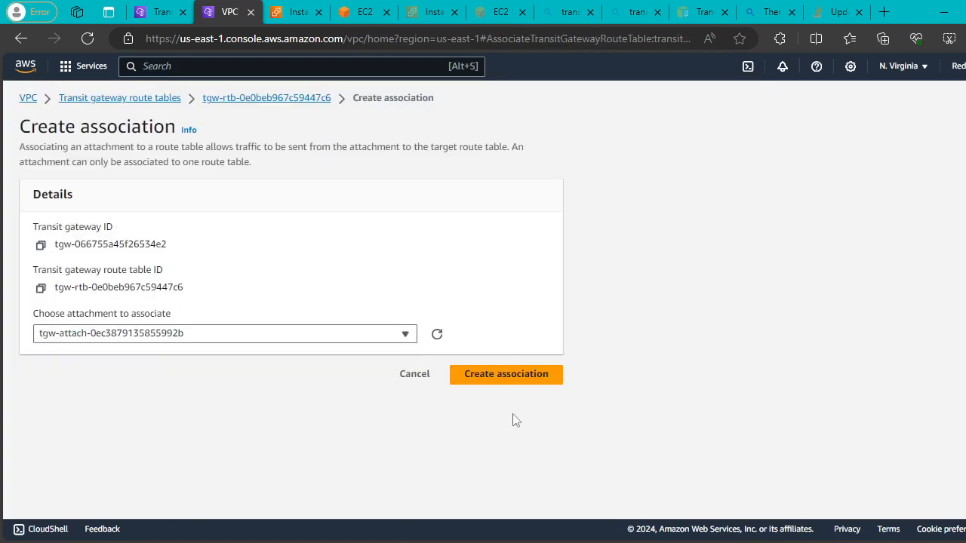
left_click(528, 375)
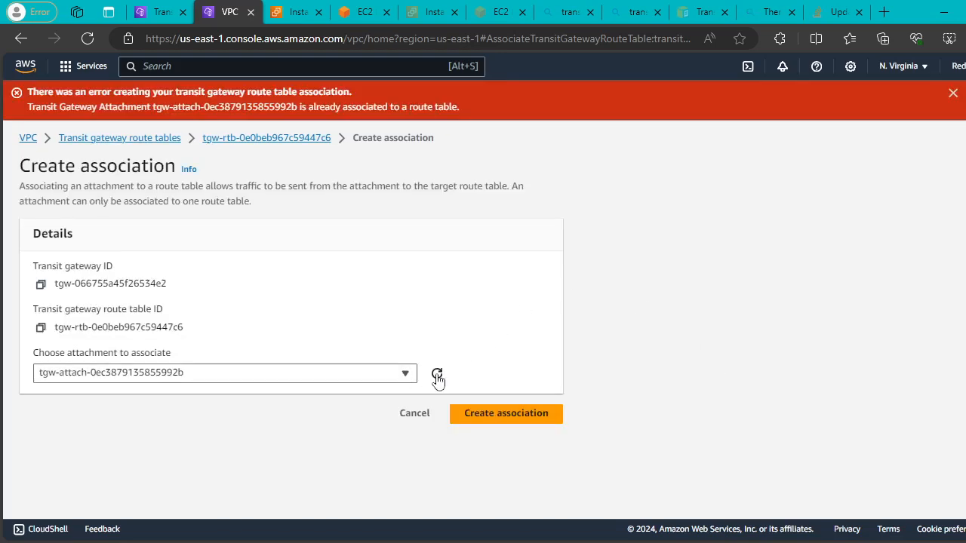
left_click(405, 373)
left_click(518, 417)
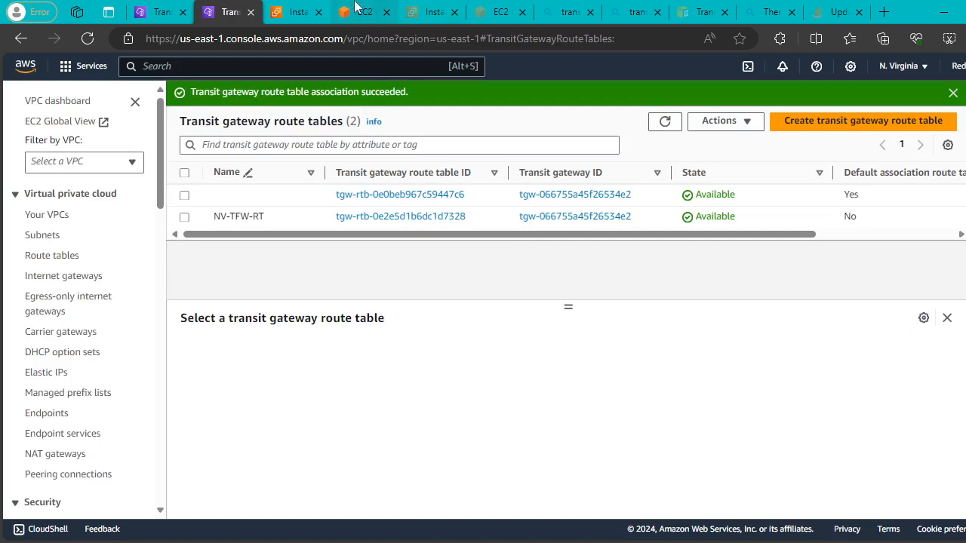
Confirm the Mumbai instance's ping to 10.20.1.113 still gets no replies.
left_click(355, 9)
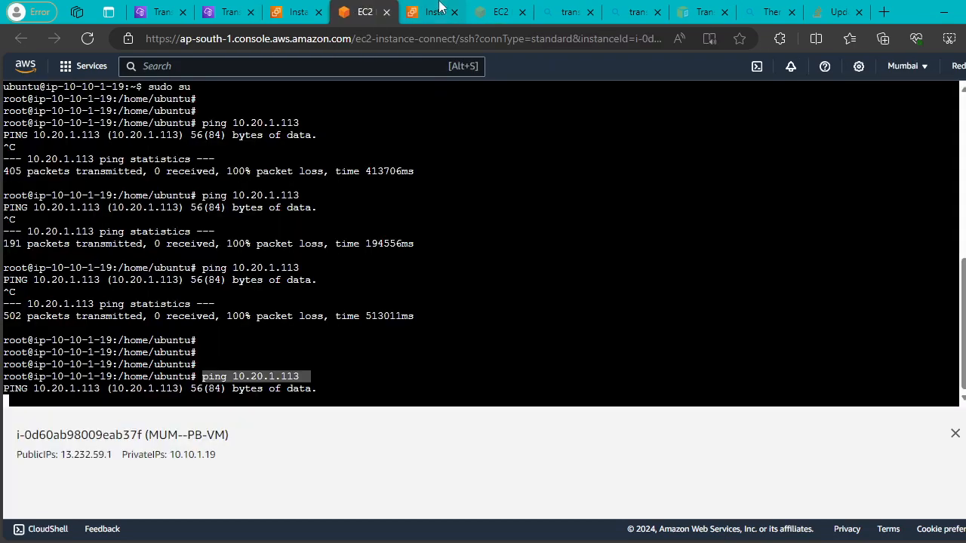
left_click(441, 8)
left_click(365, 11)
left_click(547, 247)
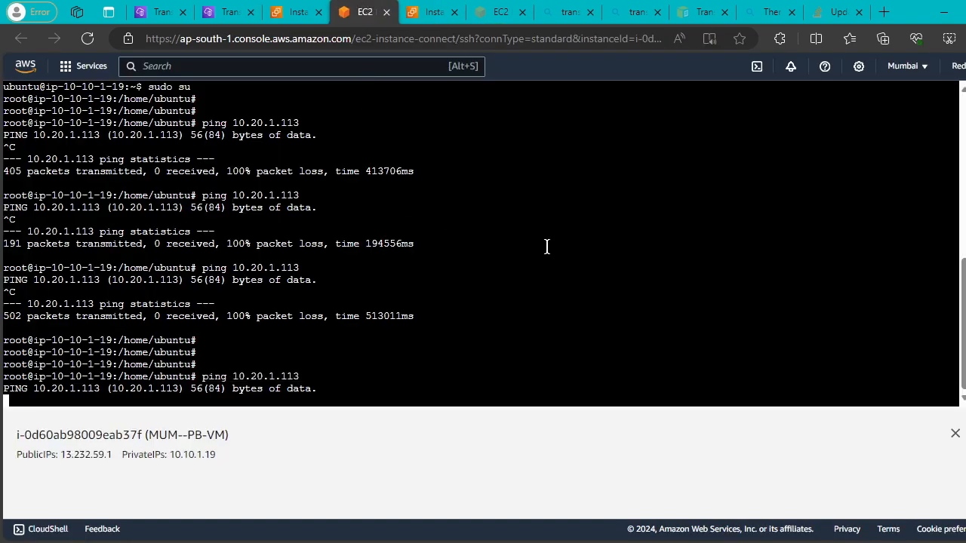
key("Return")
key("Return")
key("Return")
key("Return")
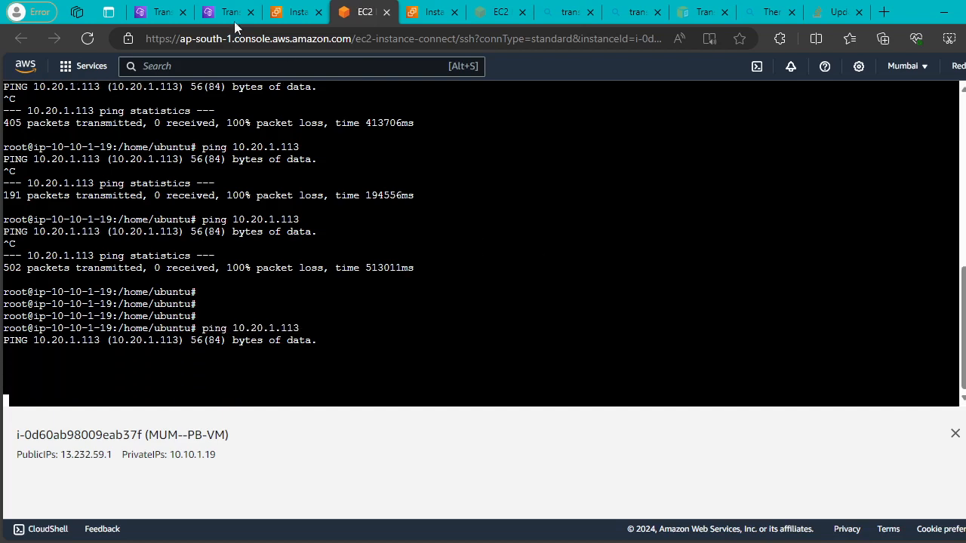
left_click(160, 12)
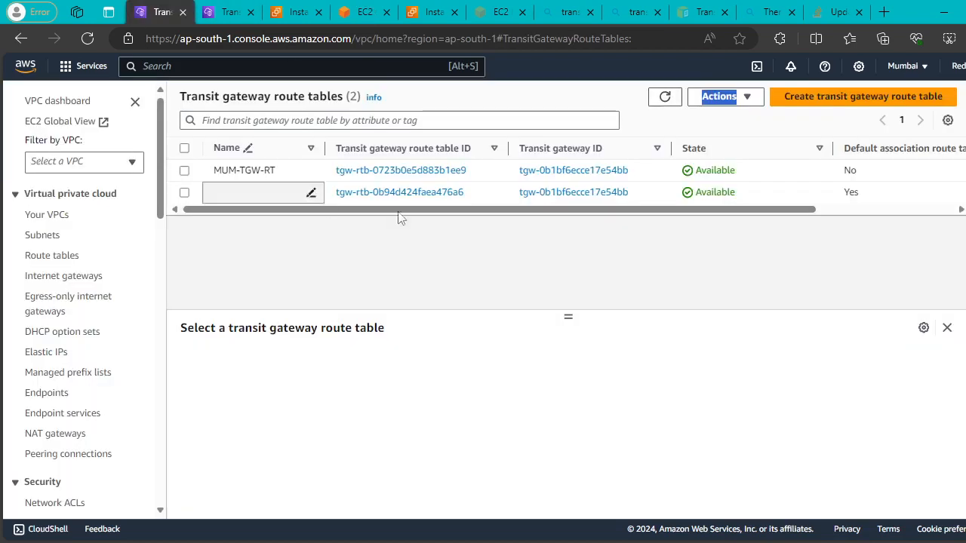
Replace MUM-VPC-A with peering attachment tgw-attach-078867a20063910e1 on Mumbai's tgw-rtb-0b94d424faea476a6.
left_click(184, 194)
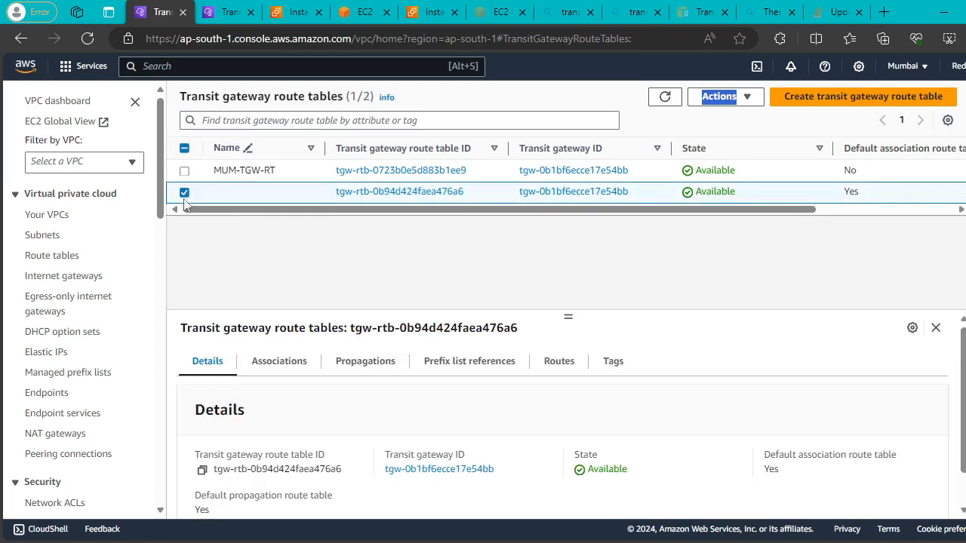
left_click(279, 362)
scroll(591, 470, "down", 1)
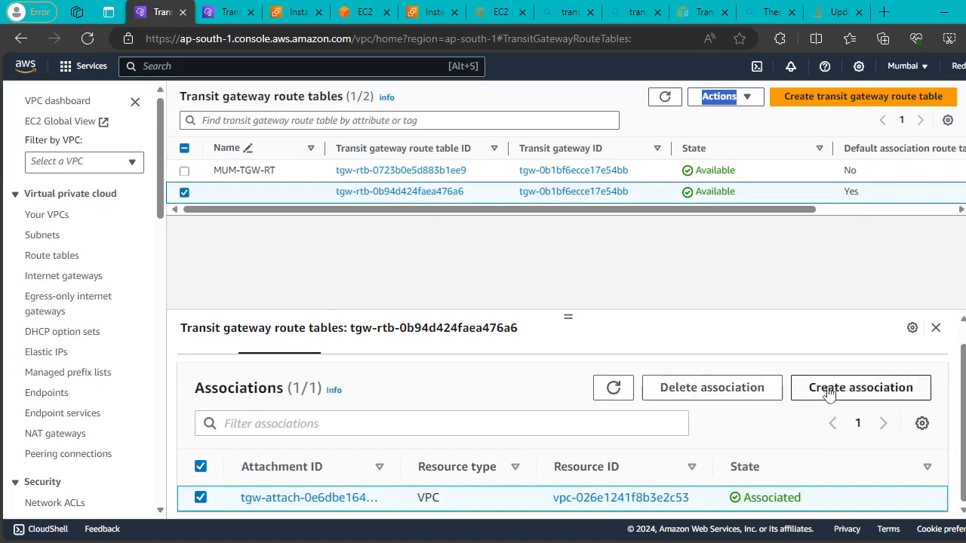
left_click(719, 392)
left_click(826, 400)
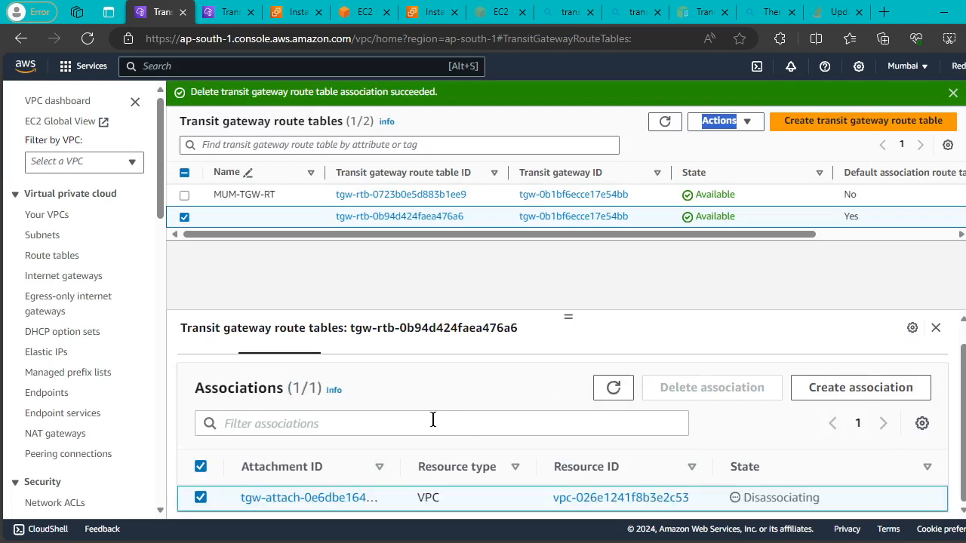
left_click(828, 388)
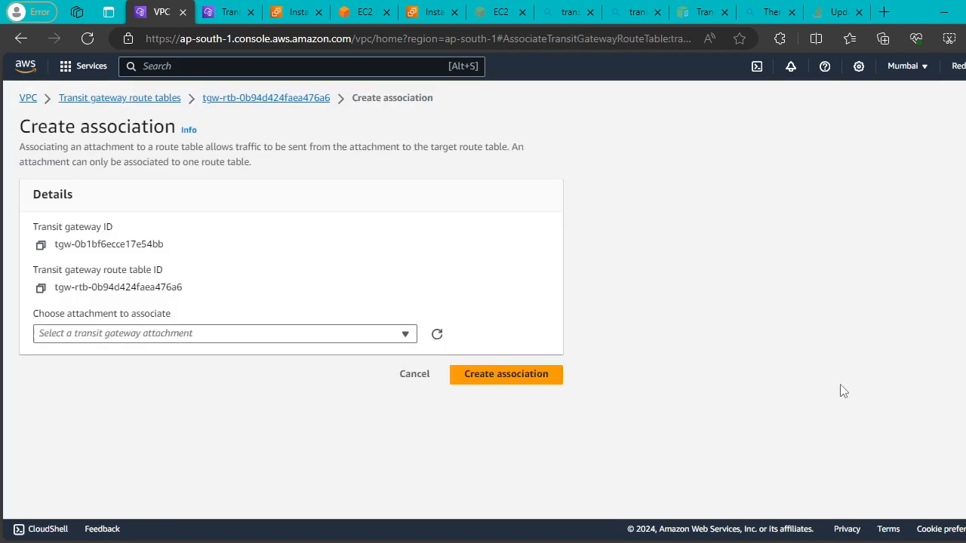
left_click(374, 337)
left_click(205, 385)
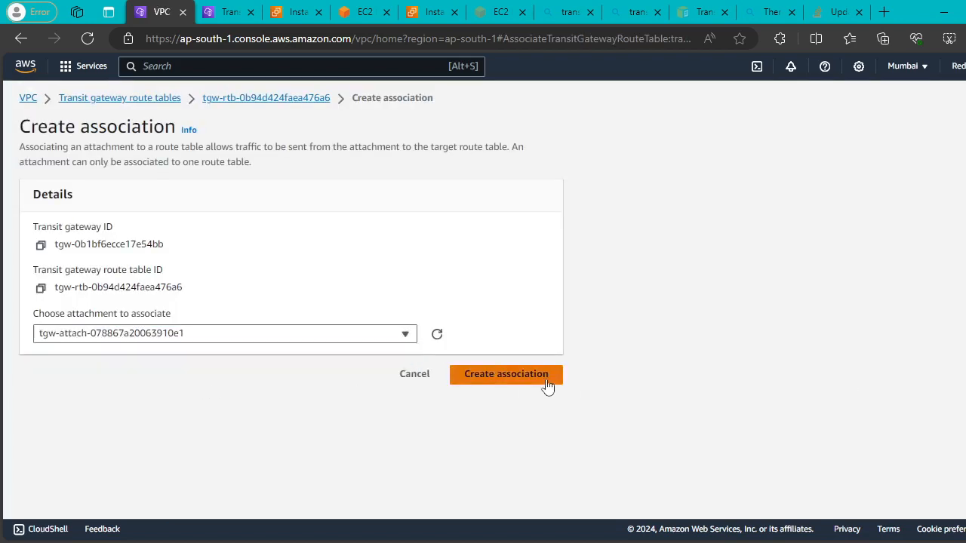
left_click(506, 375)
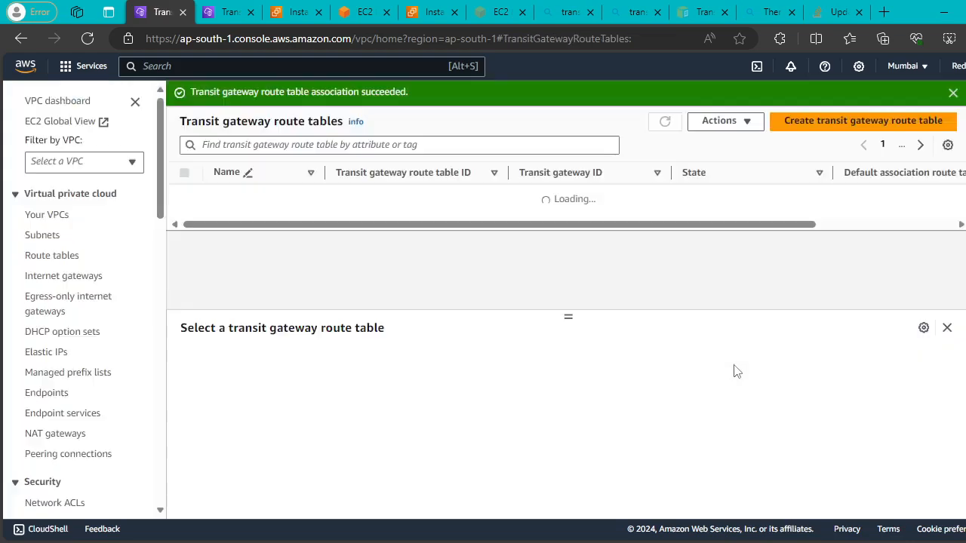
left_click(230, 11)
left_click(184, 196)
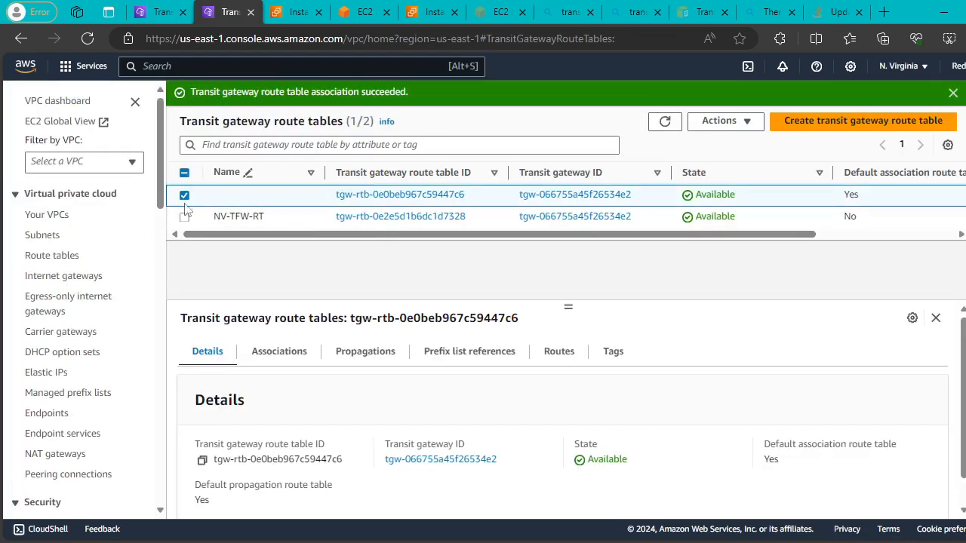
Replace the VPC association on tgw-rtb-0e0beb967c59447c6 with attachment tgw-attach-078867a20063910e1.
left_click(278, 354)
scroll(565, 410, "down", 1)
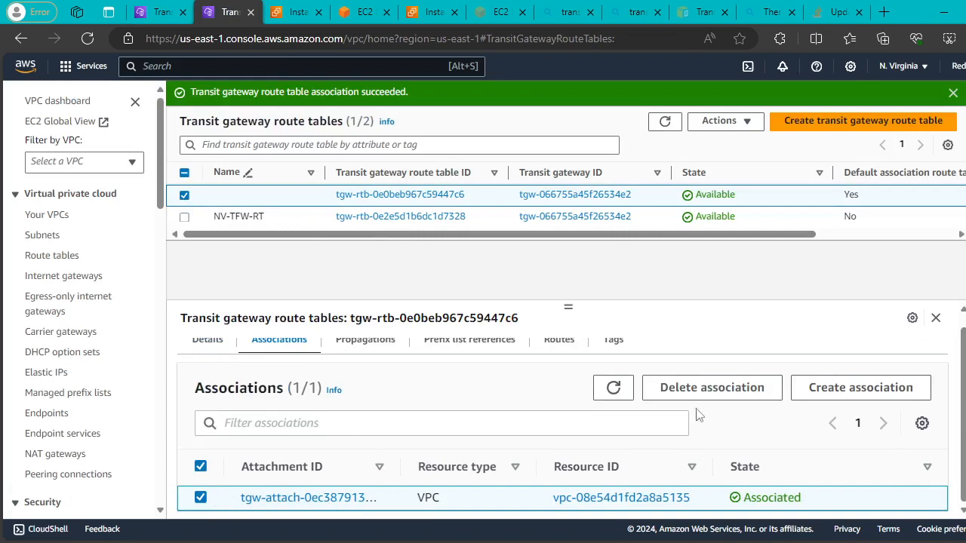
left_click(711, 390)
left_click(850, 400)
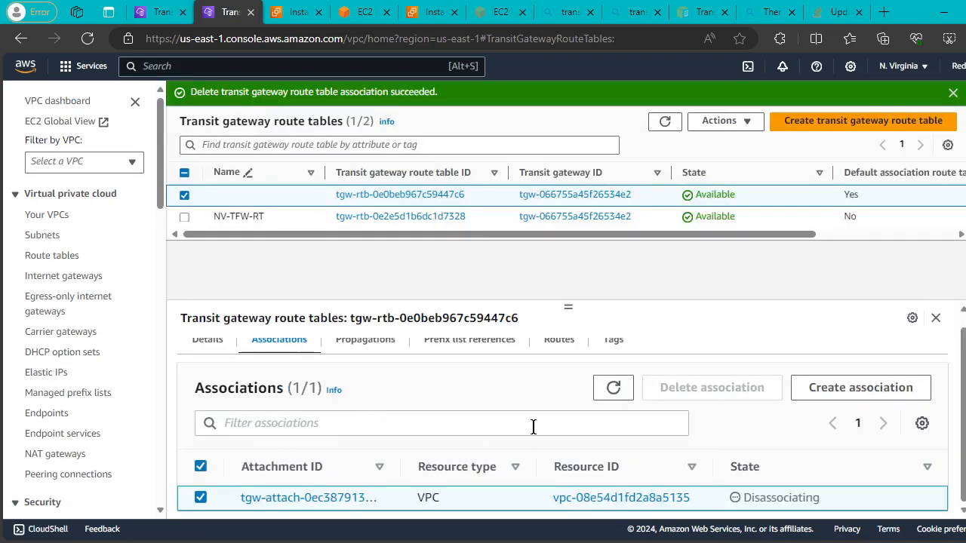
left_click(837, 392)
left_click(219, 334)
left_click(132, 377)
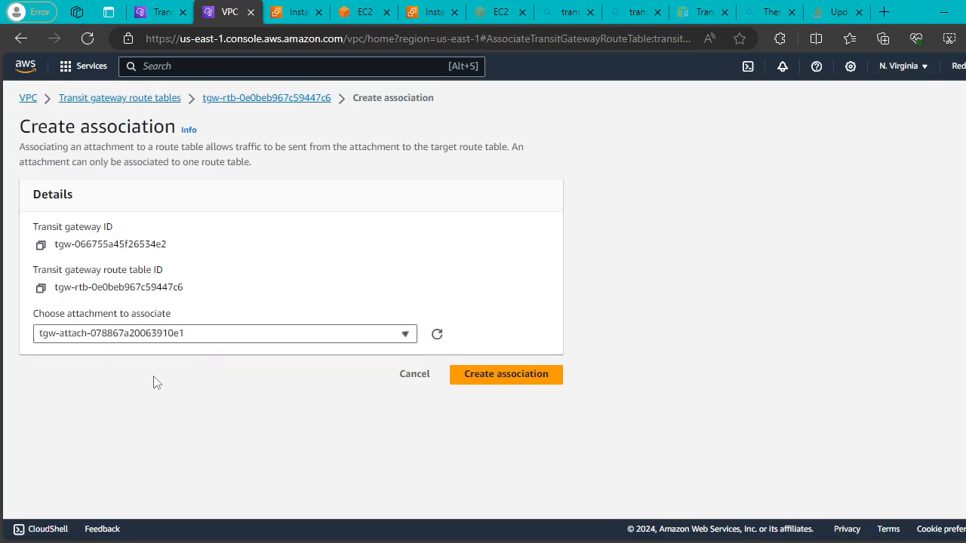
left_click(554, 381)
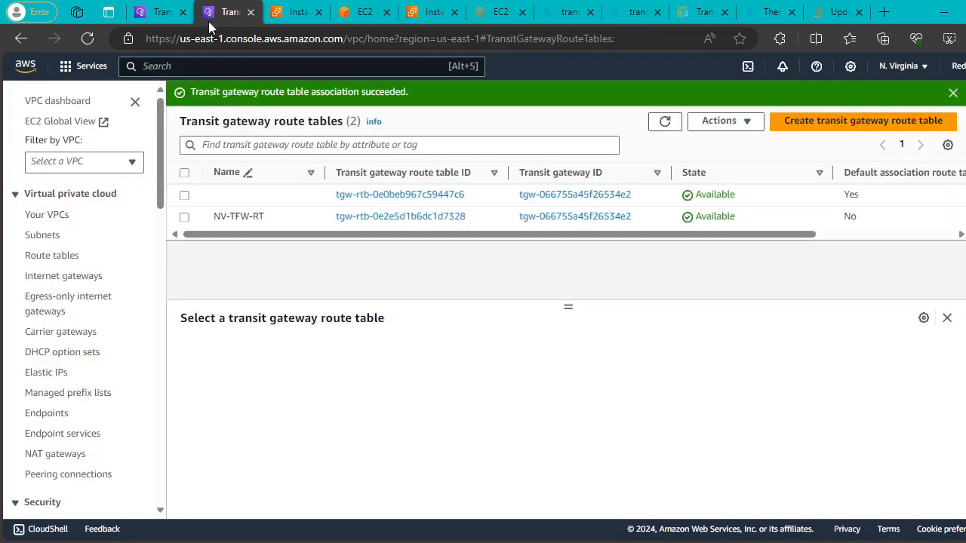
Return to the Mumbai instance's terminal, where the ping to 10.20.1.113 still fails.
left_click(154, 12)
left_click(226, 11)
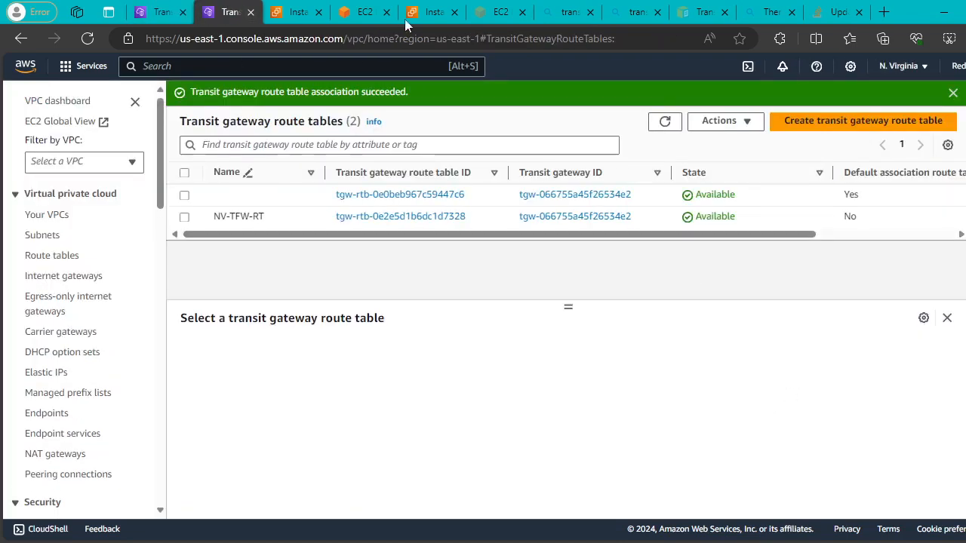
left_click(359, 11)
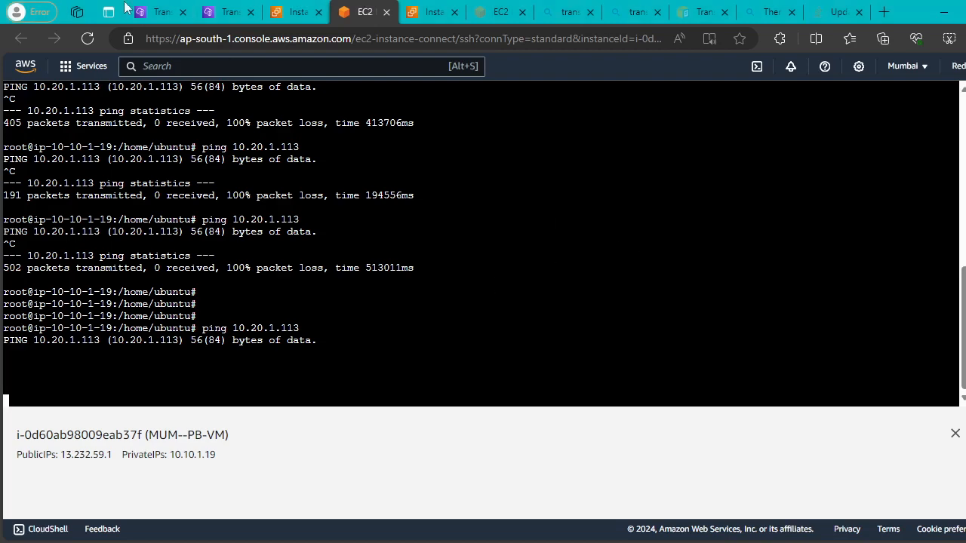
Add static route 10.20.0.0/16 via tgw-attach-078867a20063910e1 to Mumbai's tgw-rtb-0b94d424faea476a6.
left_click(148, 11)
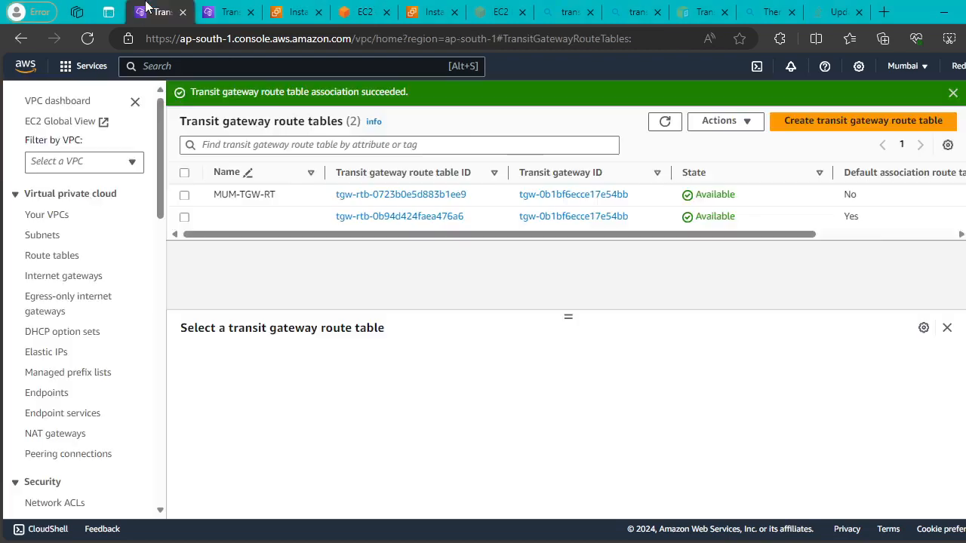
left_click(184, 217)
left_click(556, 360)
scroll(858, 451, "down", 2)
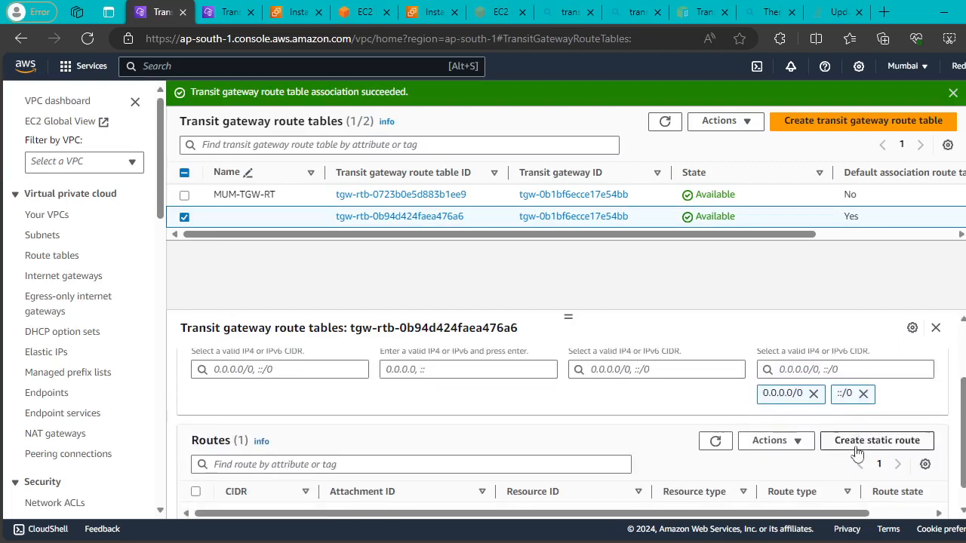
left_click(858, 444)
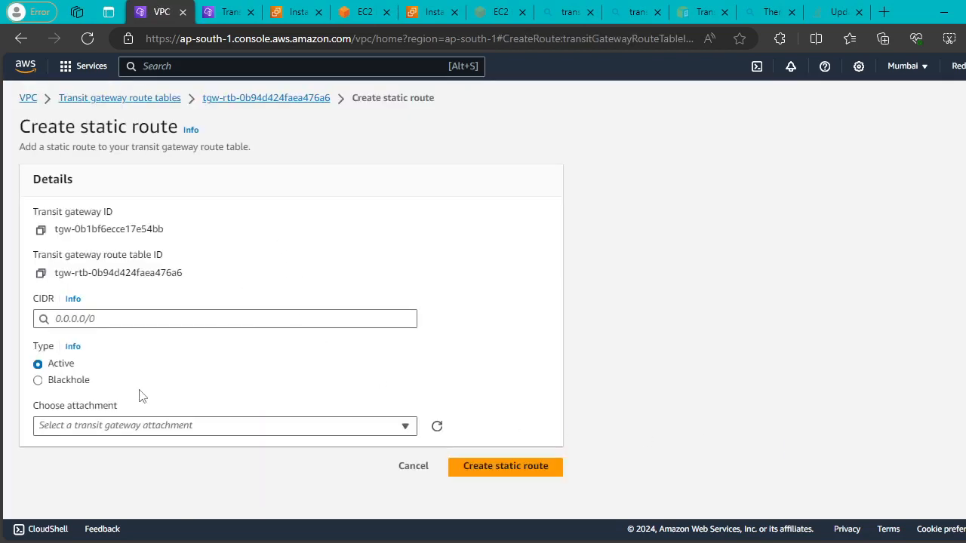
left_click(91, 318)
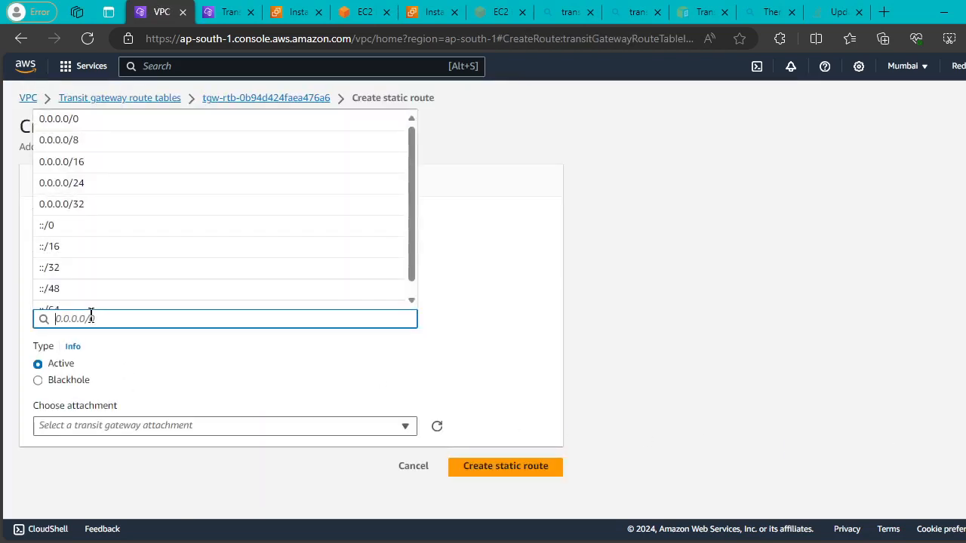
type("10.10")
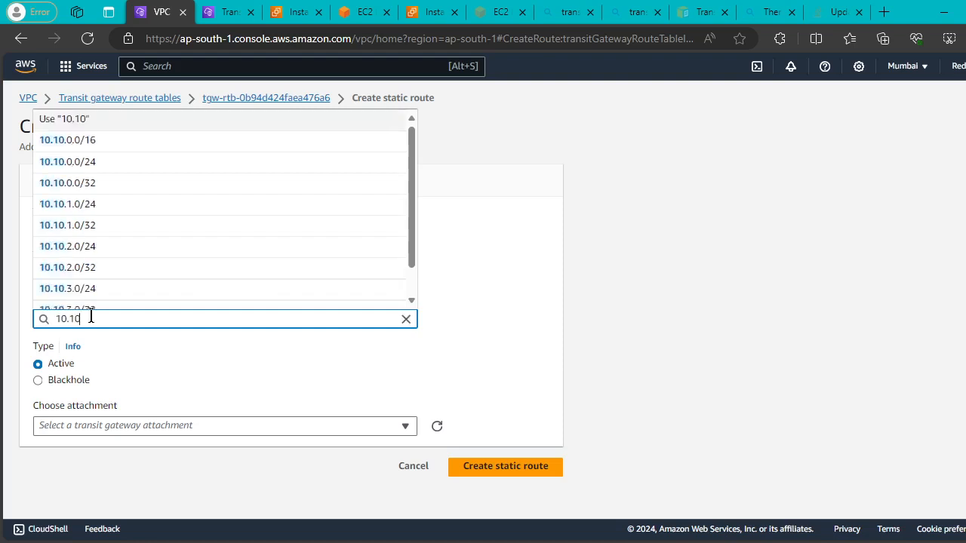
key("BackSpace")
key("BackSpace")
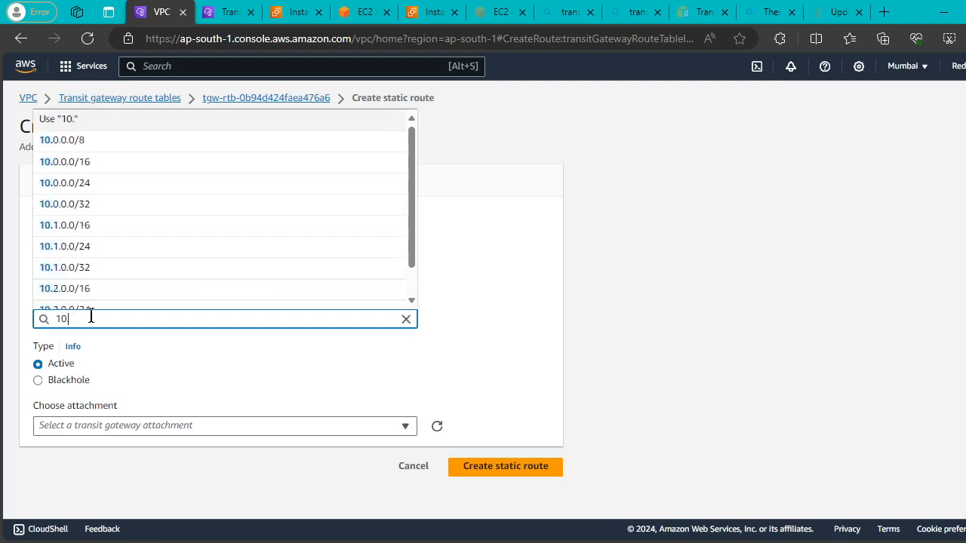
type("20.0.0/16")
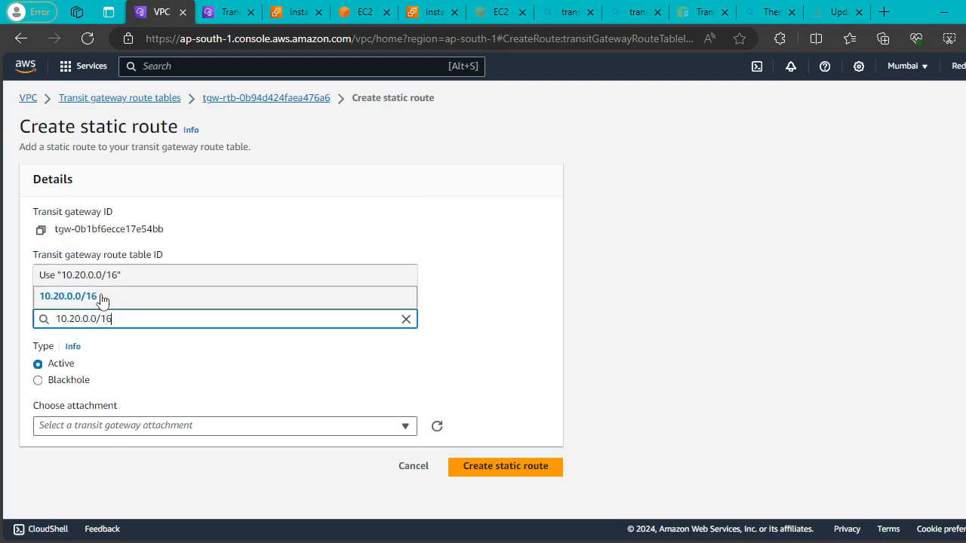
left_click(102, 297)
left_click(377, 427)
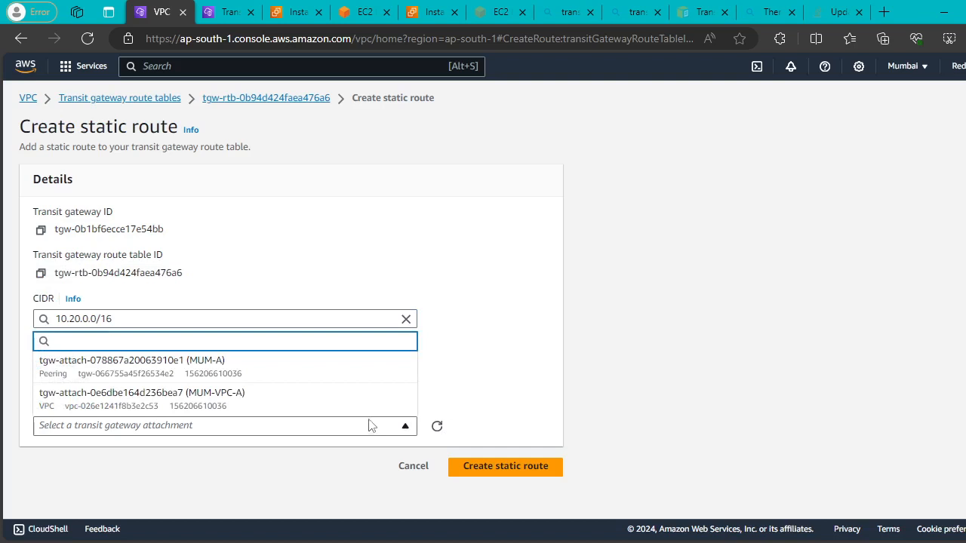
left_click(330, 368)
left_click(543, 472)
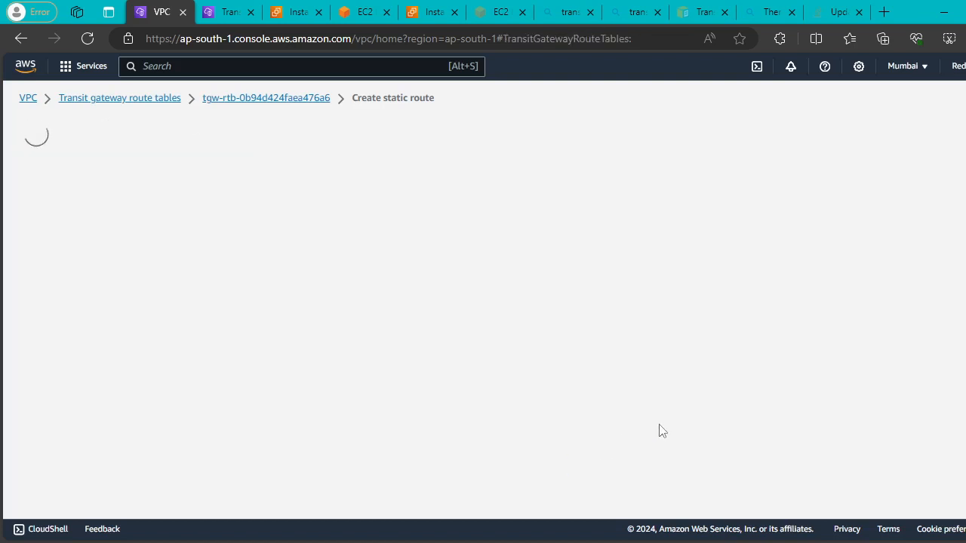
left_click(224, 16)
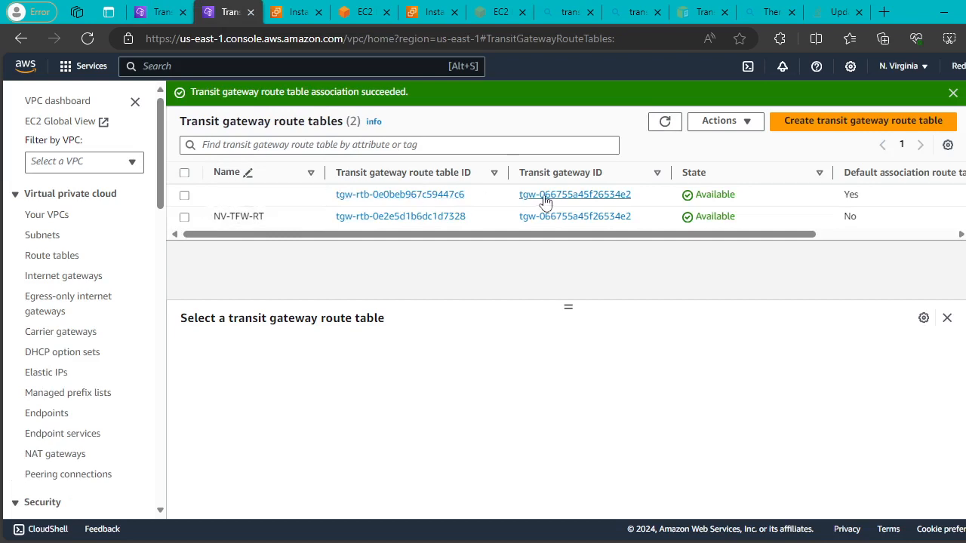
Add static route 10.20.0.0/16 via tgw-attach-078867a20063910e1 to tgw-rtb-0e0beb967c59447c6.
left_click(184, 195)
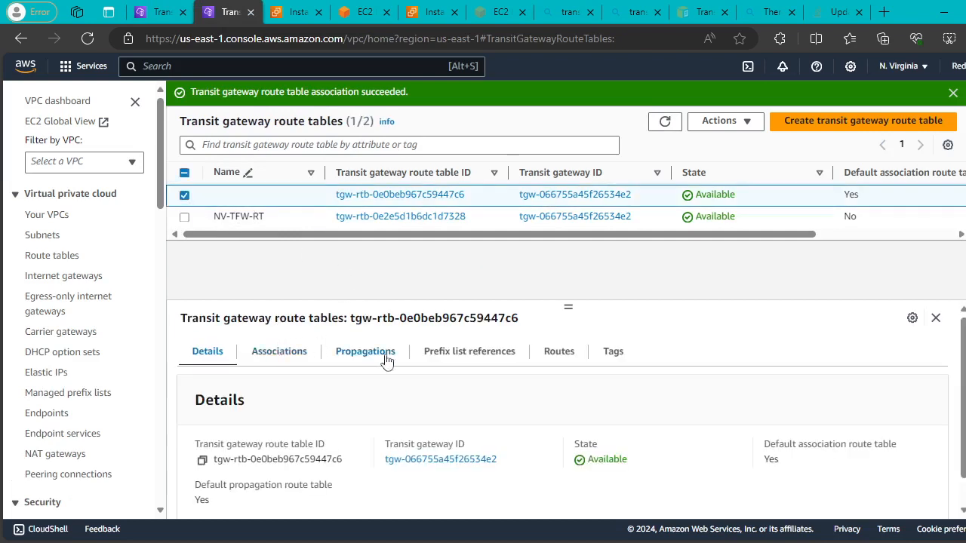
left_click(549, 353)
scroll(830, 468, "down", 1)
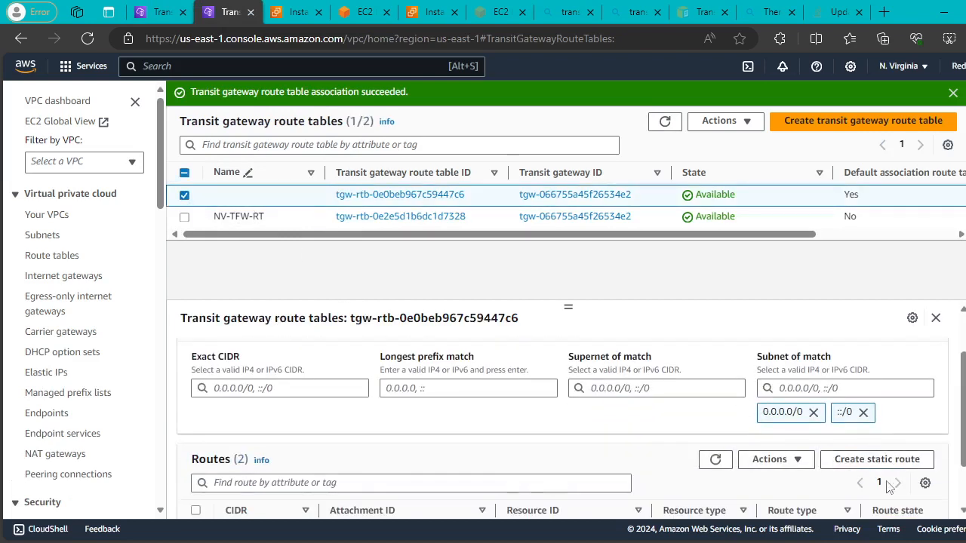
left_click(841, 458)
left_click(84, 315)
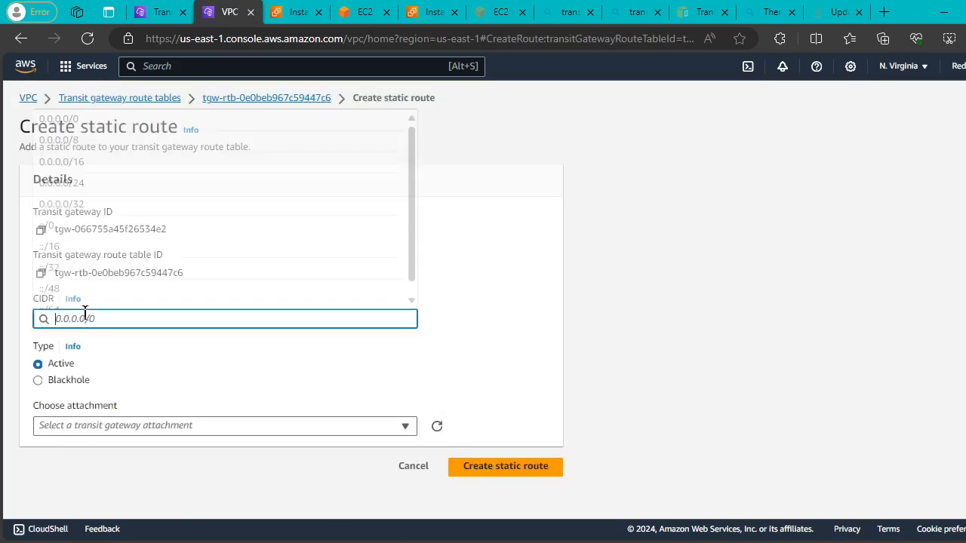
type("10")
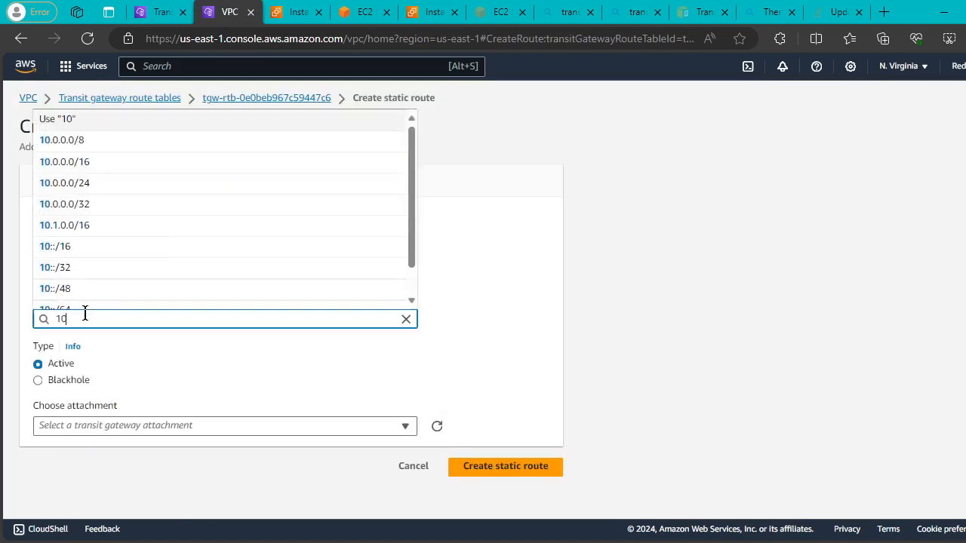
type(".20.")
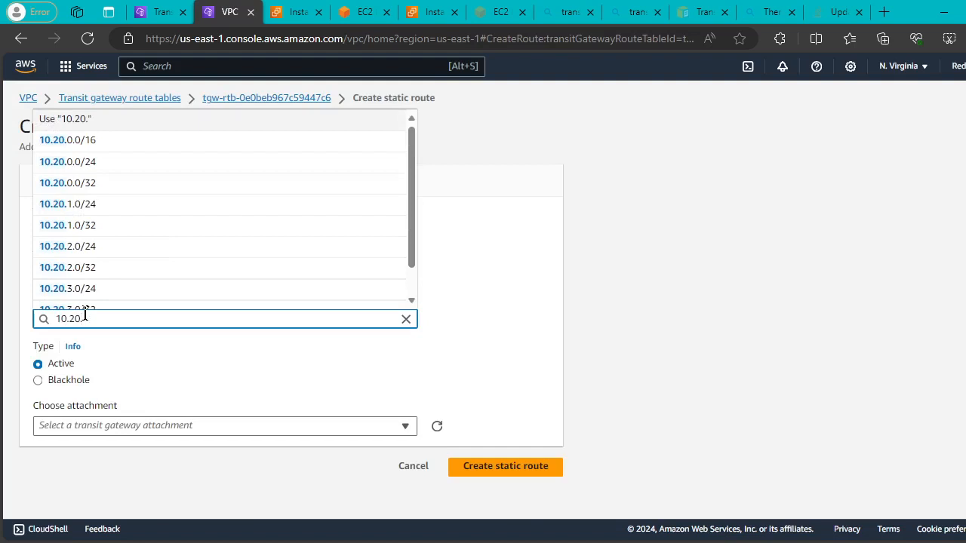
type("0.0")
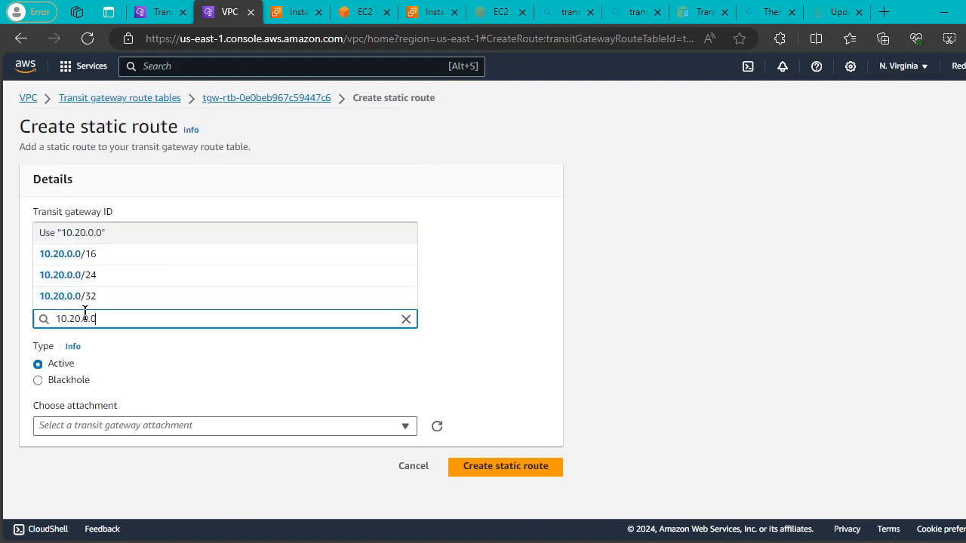
type("/16")
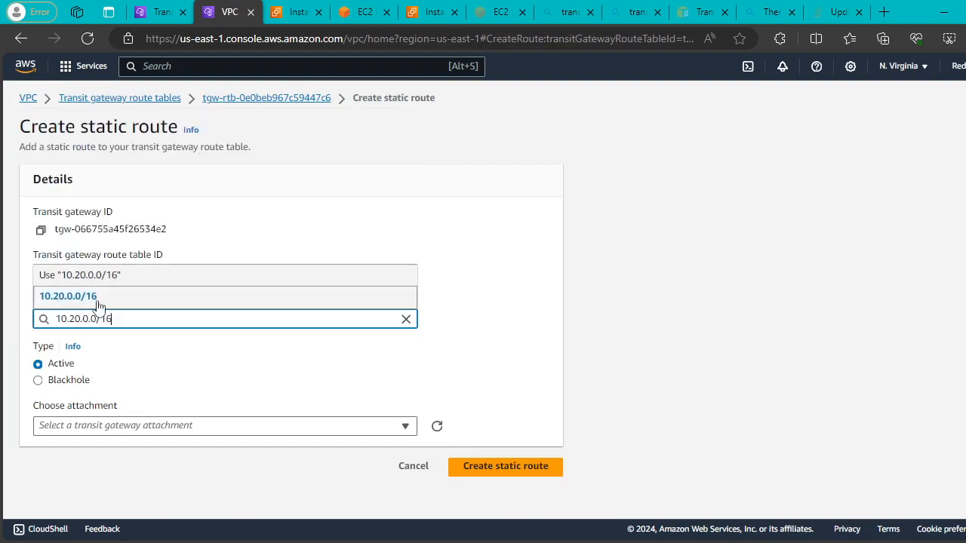
left_click(103, 300)
left_click(389, 425)
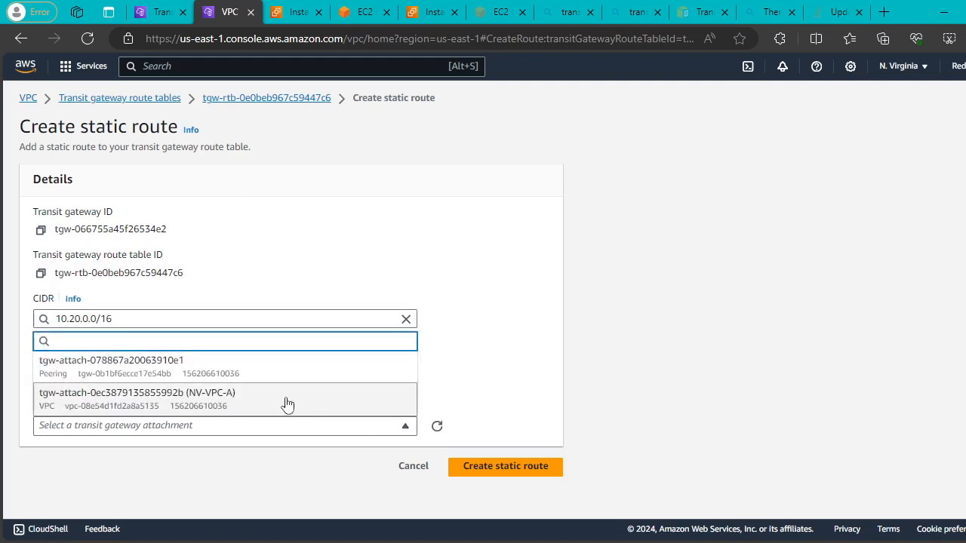
left_click(286, 369)
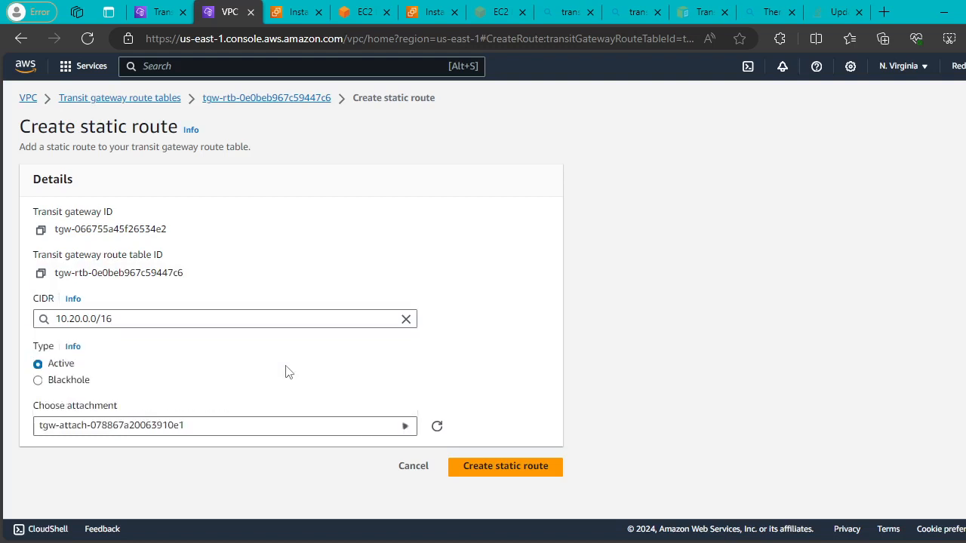
left_click(534, 466)
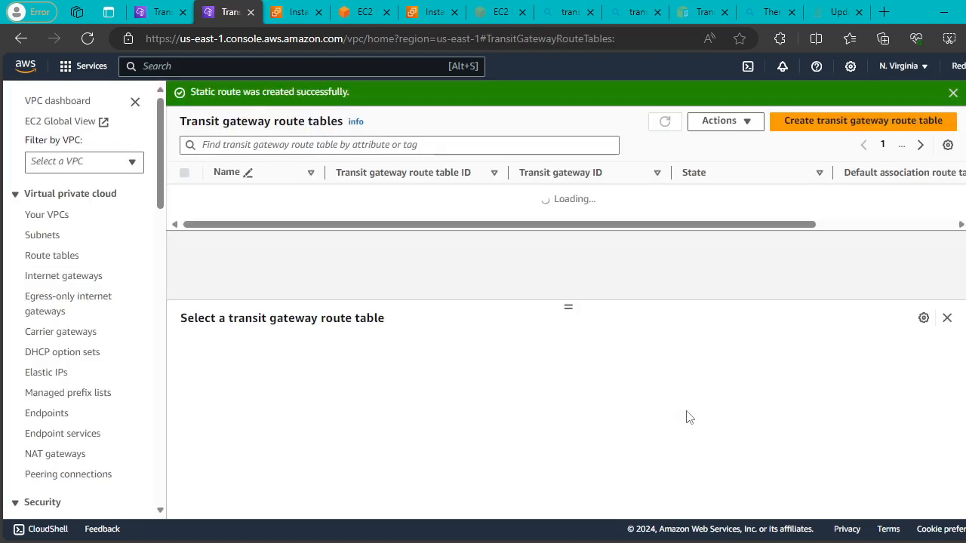
Check the Mumbai ping, still unanswered, then open Mumbai's VPC route tables list.
left_click(347, 11)
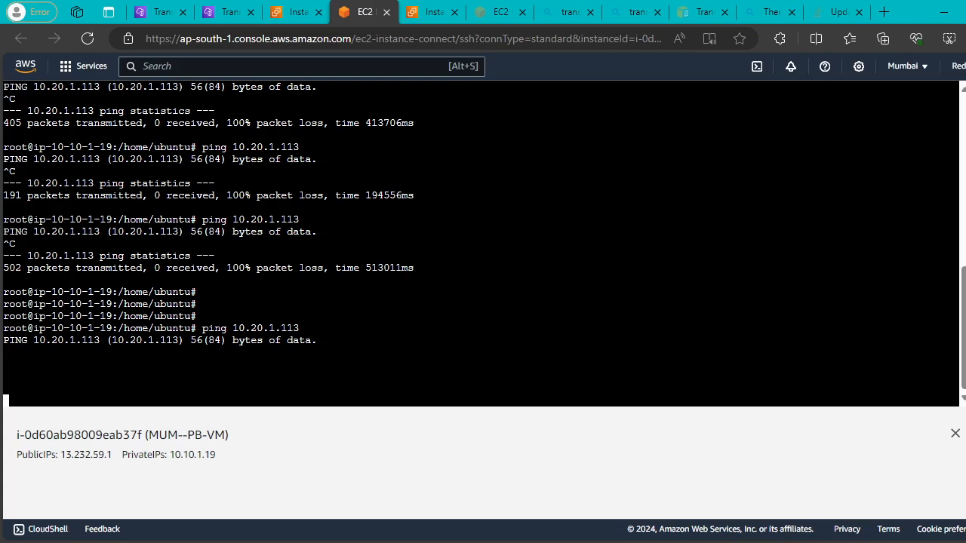
left_click(154, 12)
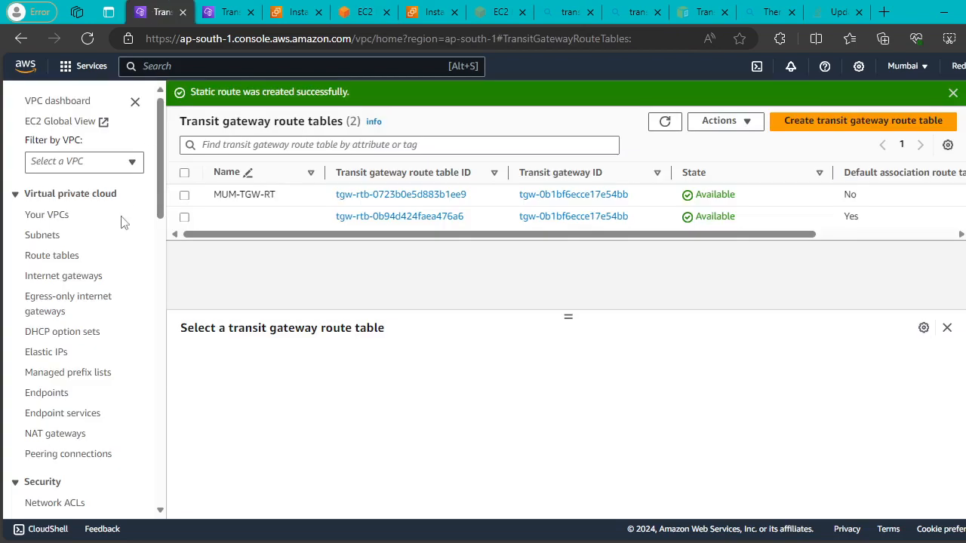
left_click(39, 255)
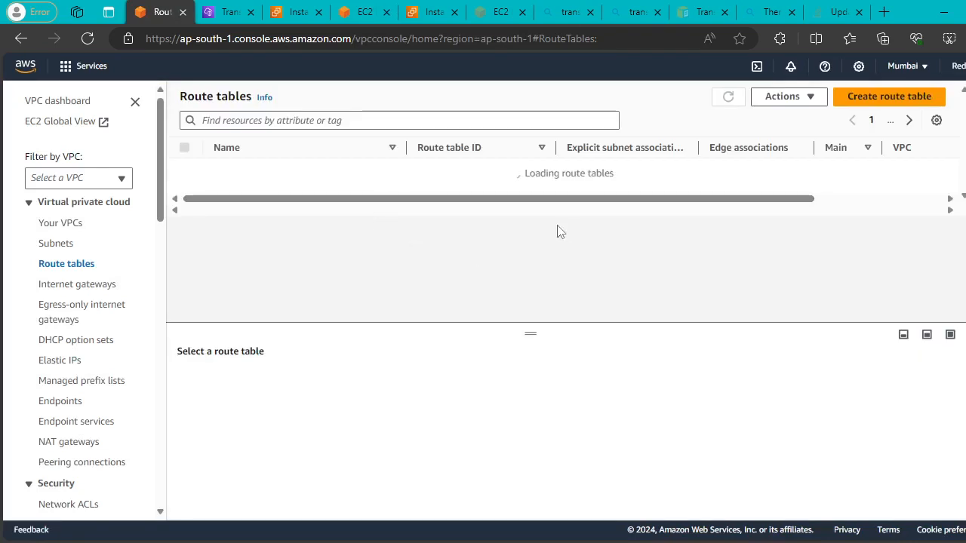
Add route 10.20.0.0/16 to transit gateway tgw-0b1bf6ecce17e54bb in VPC-MUM-rtb-public.
left_click(586, 207)
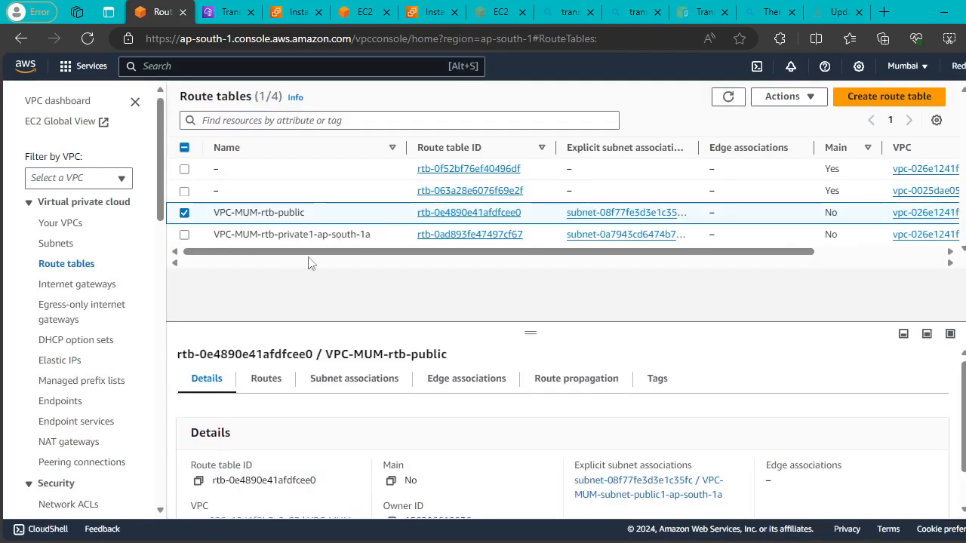
left_click(269, 379)
left_click(875, 419)
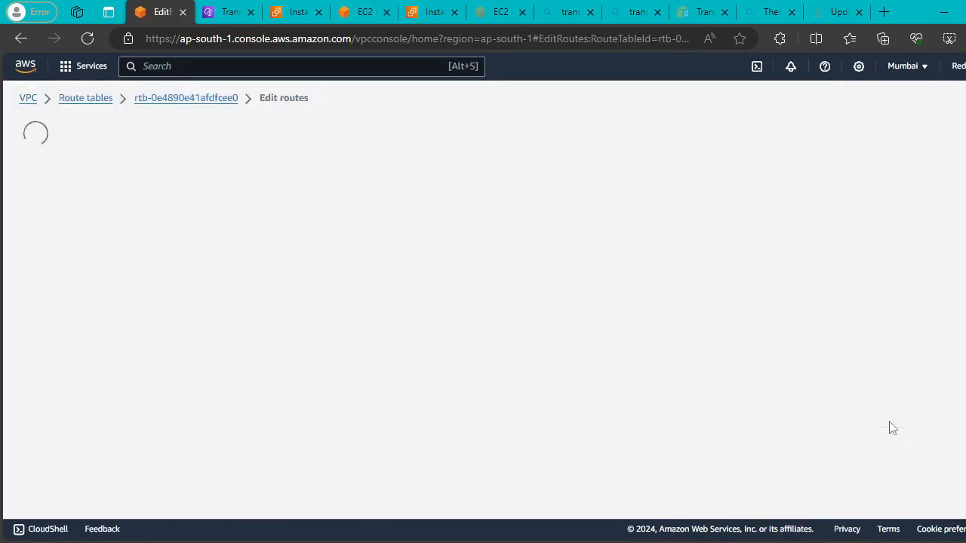
left_click(86, 305)
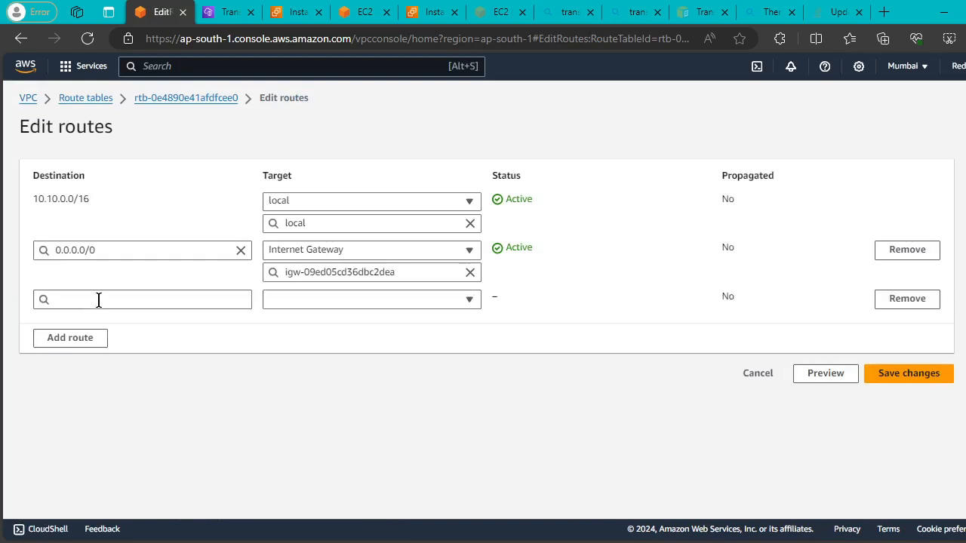
left_click(98, 300)
type("10")
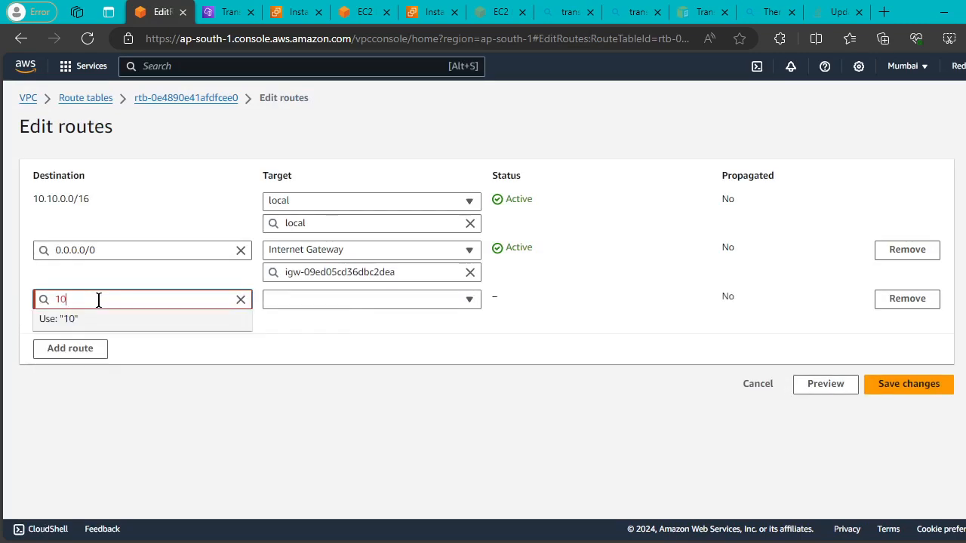
type(".20.0.0/16")
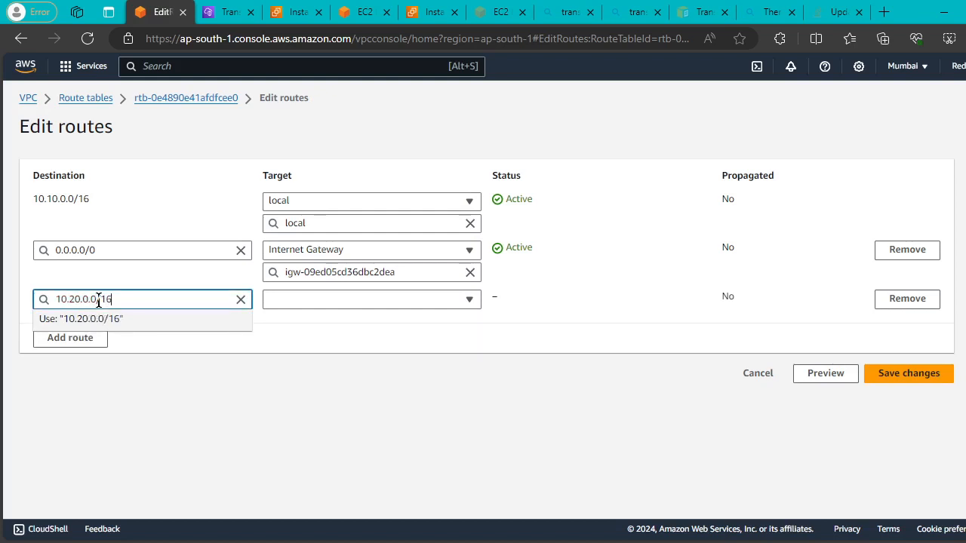
left_click(134, 318)
left_click(361, 299)
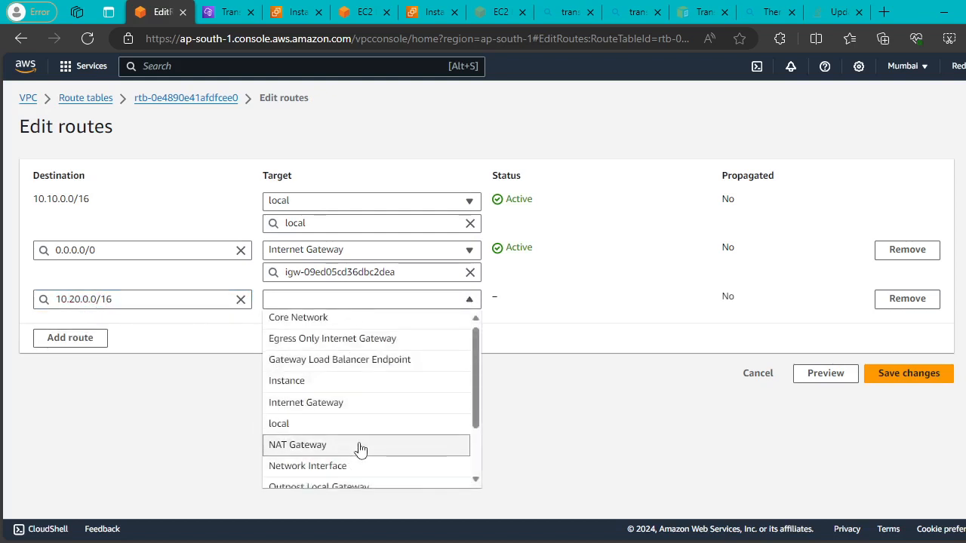
scroll(361, 448, "down", 3)
left_click(332, 455)
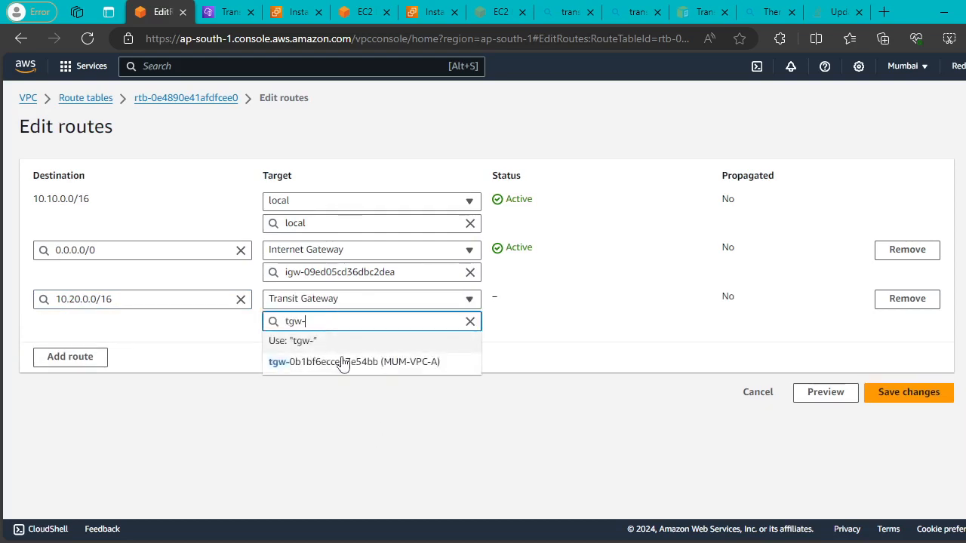
left_click(343, 362)
left_click(883, 394)
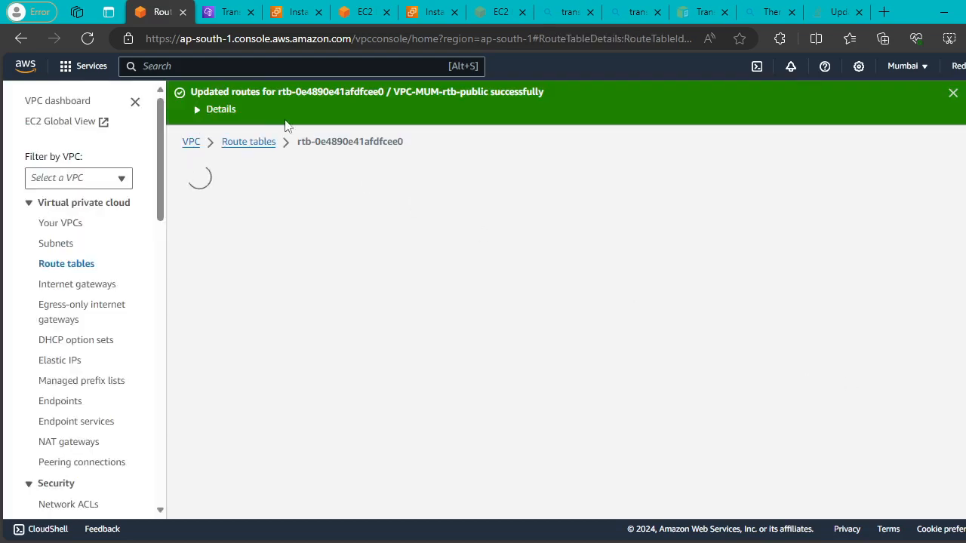
left_click(230, 13)
left_click(52, 255)
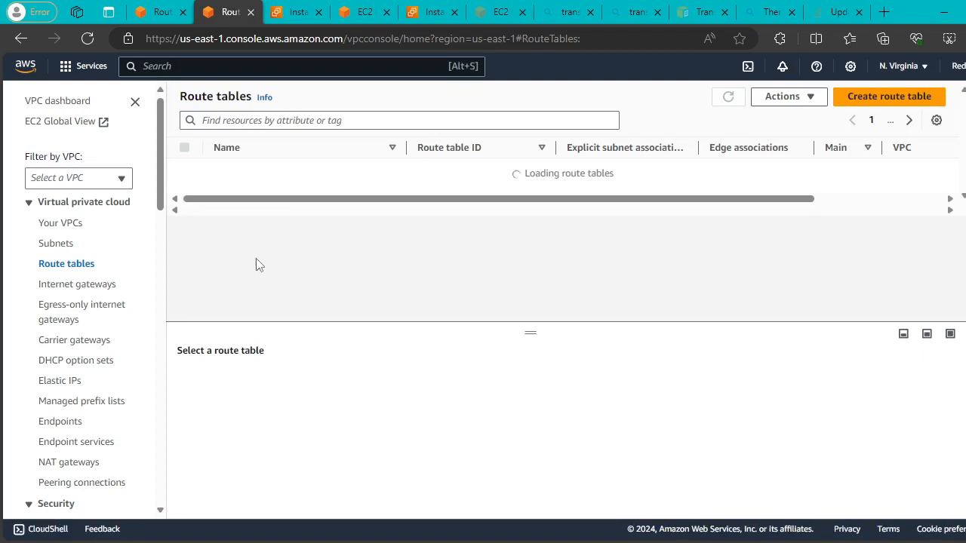
Try adding a 10.20.0.0/16 route to tgw-066755a45f26534e2 in NV-VPC-rtb-public.
left_click(298, 212)
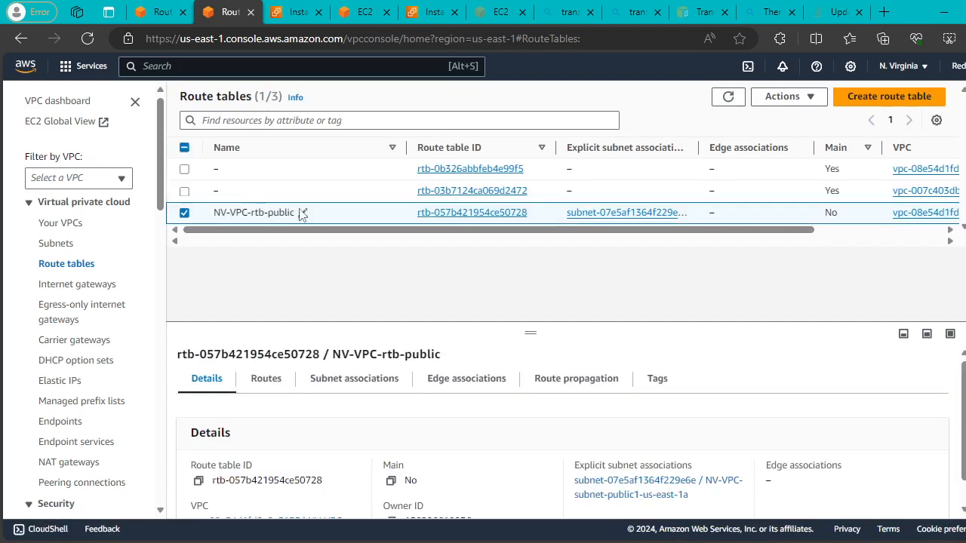
left_click(276, 380)
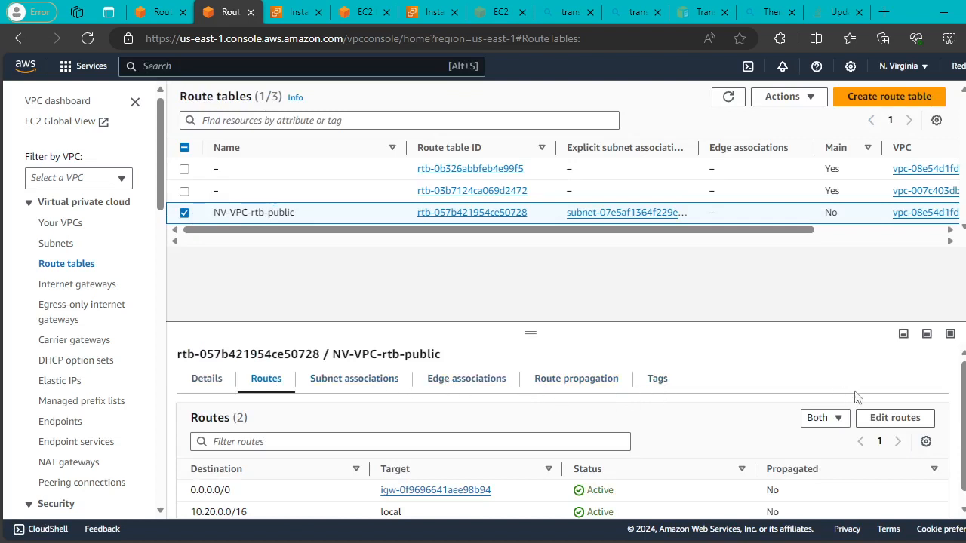
left_click(895, 417)
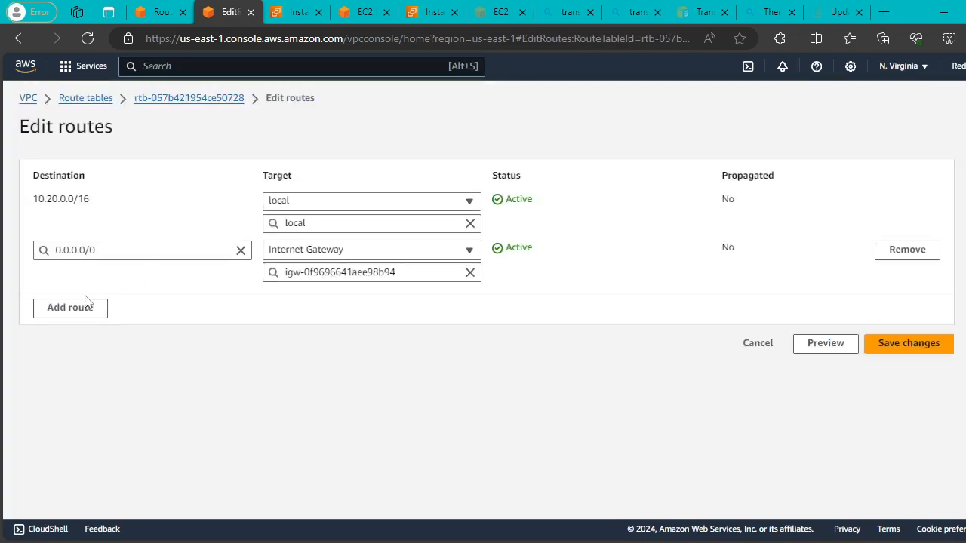
left_click(86, 303)
left_click(135, 302)
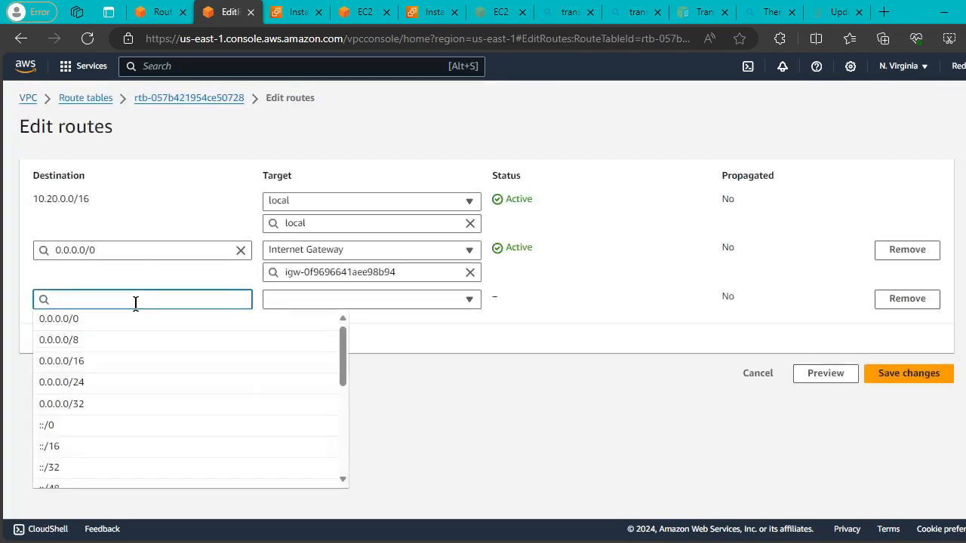
type("10.20.")
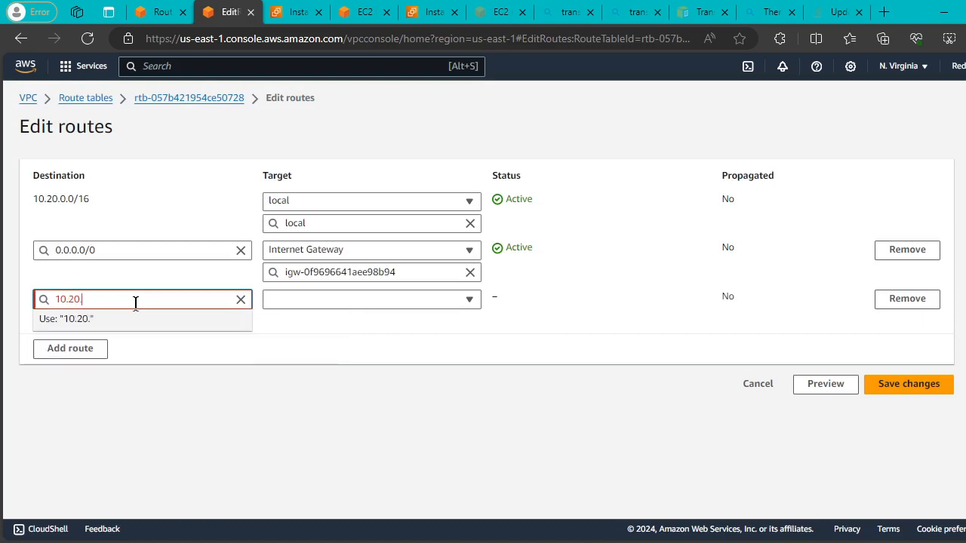
type("0.0/16")
left_click(136, 321)
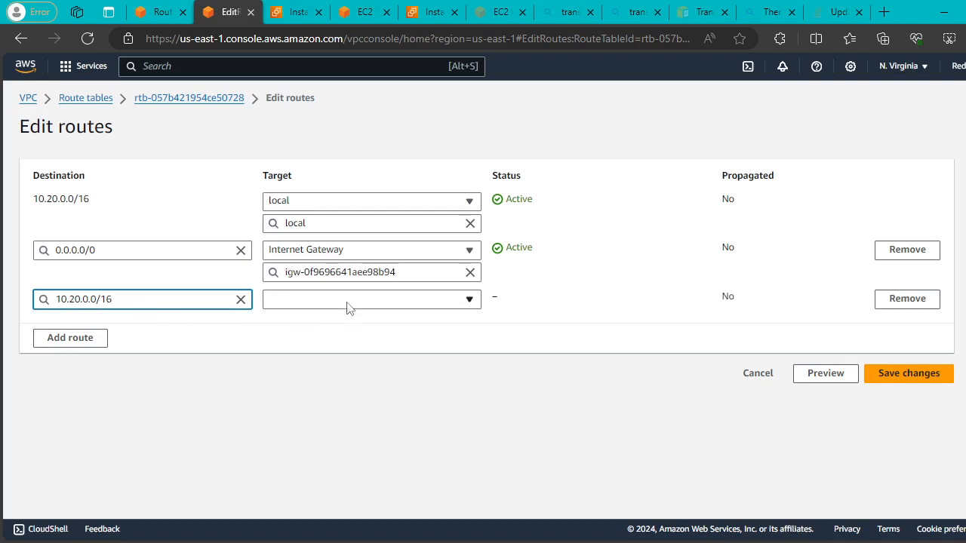
left_click(345, 300)
scroll(388, 426, "down", 1)
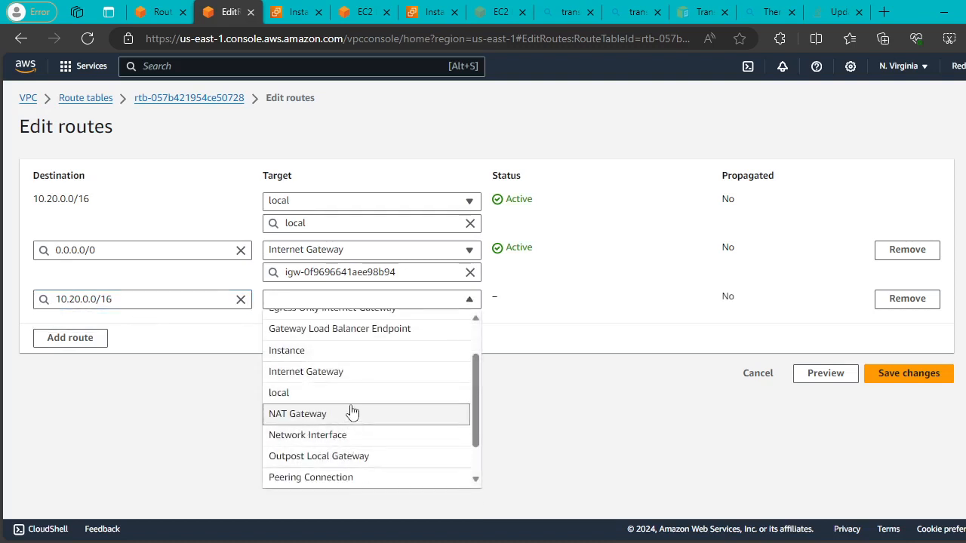
scroll(384, 403, "down", 3)
left_click(340, 453)
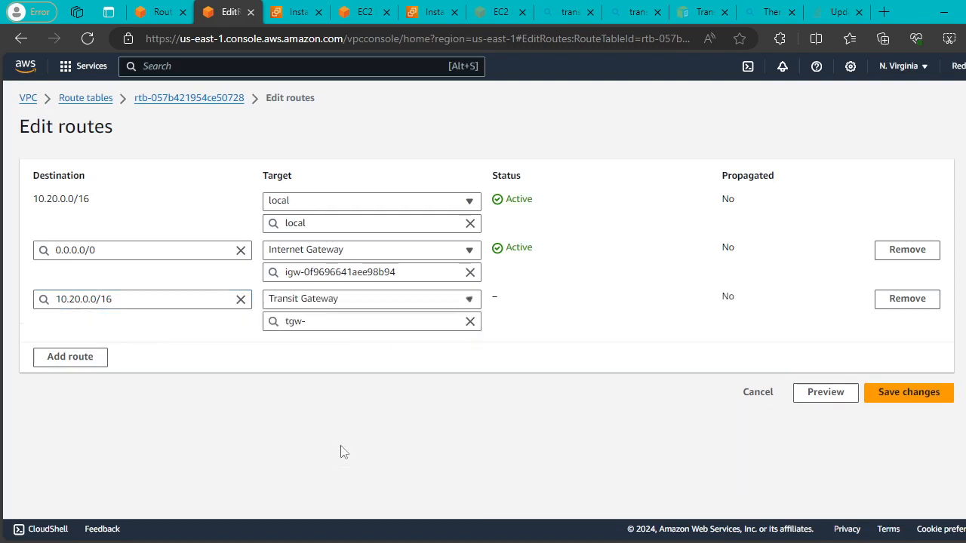
left_click(373, 319)
left_click(341, 364)
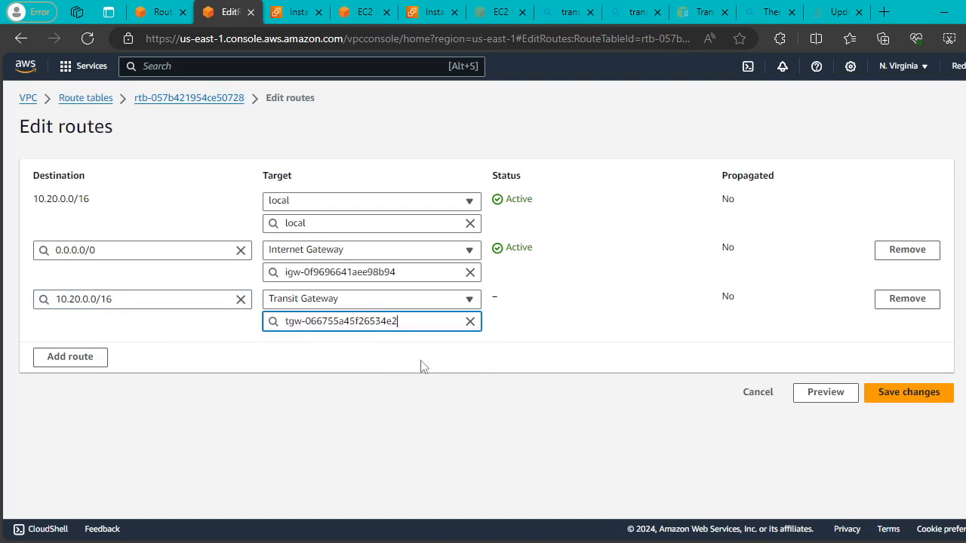
left_click(908, 393)
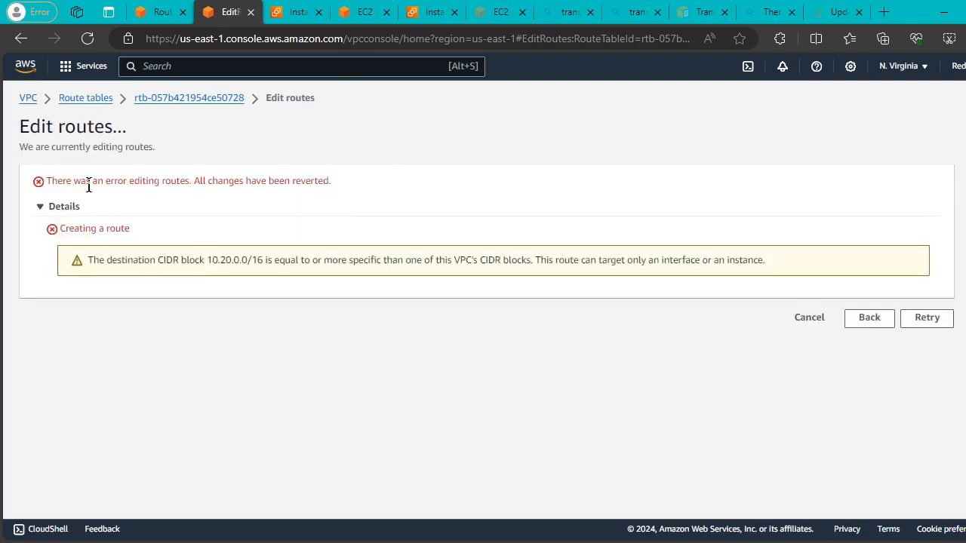
After the overlap error, change the route destination to 10.10.0.0/16 and save it.
left_click_drag(91, 181, 367, 194)
left_click(917, 320)
left_click(869, 318)
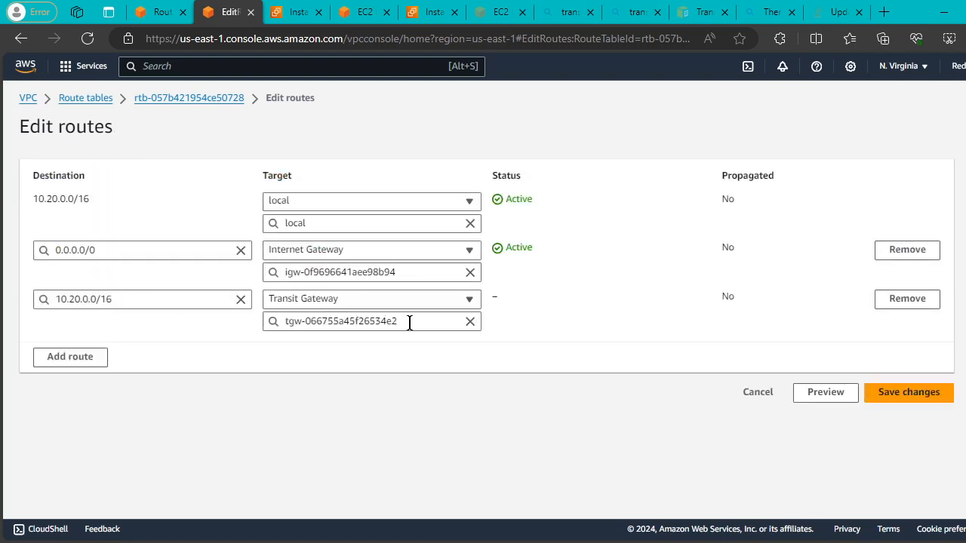
left_click(73, 299)
key("BackSpace")
type("1")
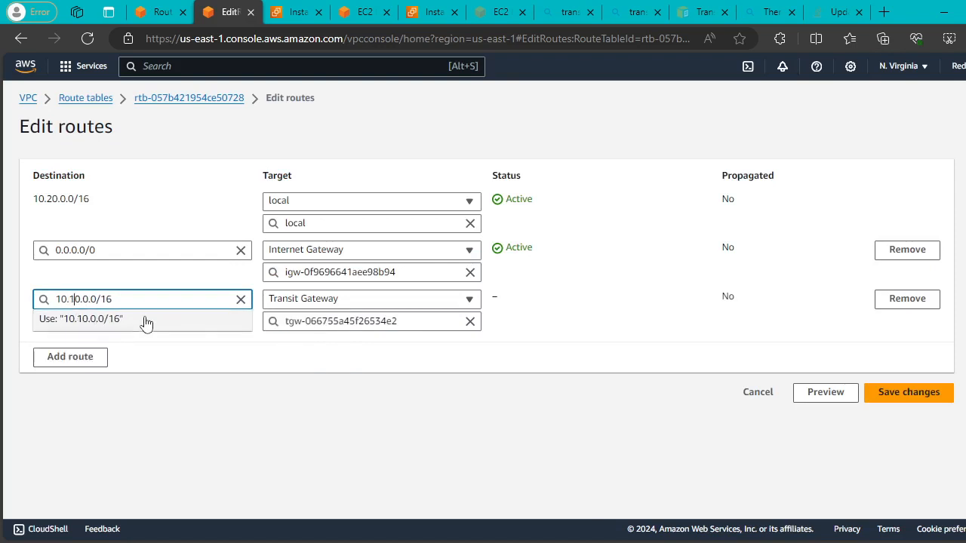
left_click(919, 392)
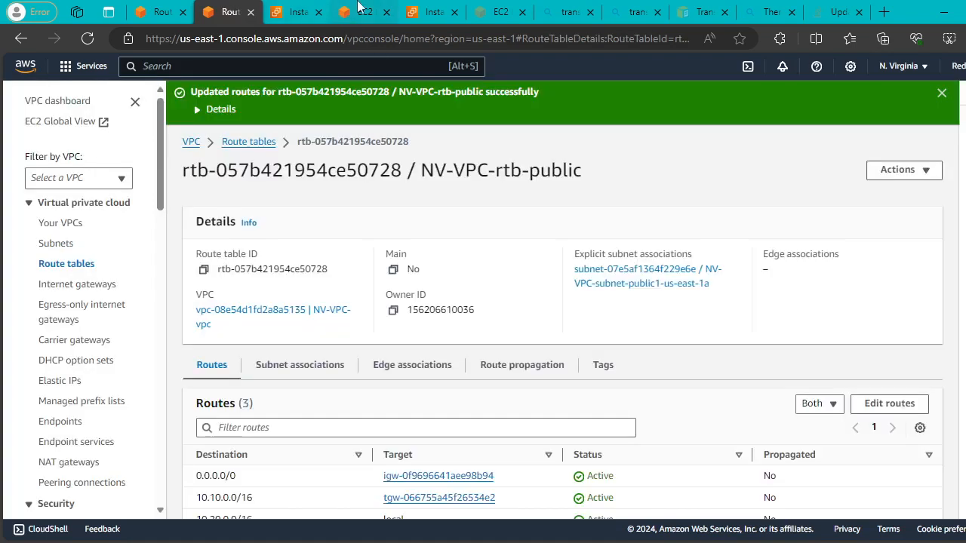
left_click(359, 9)
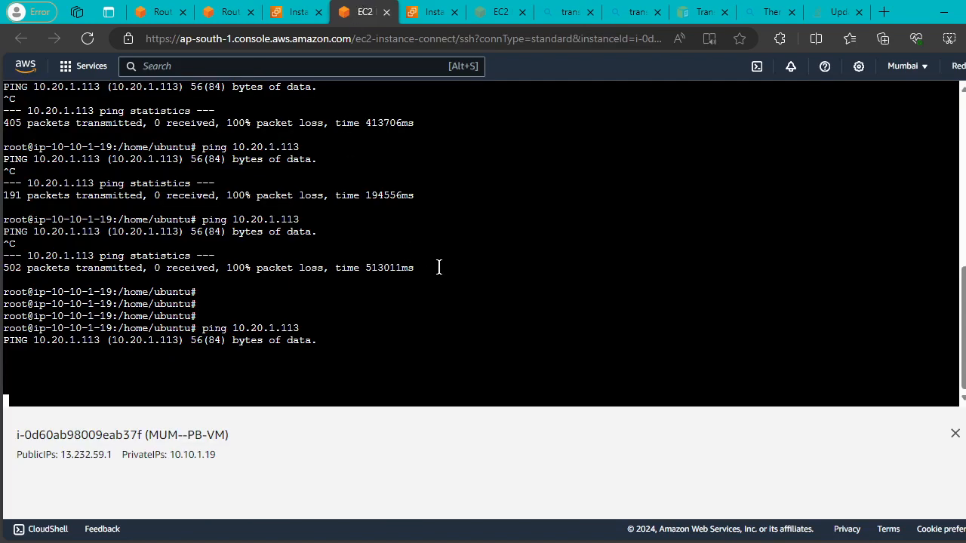
Glance at the Mumbai and N. Virginia route tables, then stop the stalled ping in the Mumbai terminal.
left_click(160, 12)
left_click(227, 12)
left_click(364, 11)
key("ctrl+c")
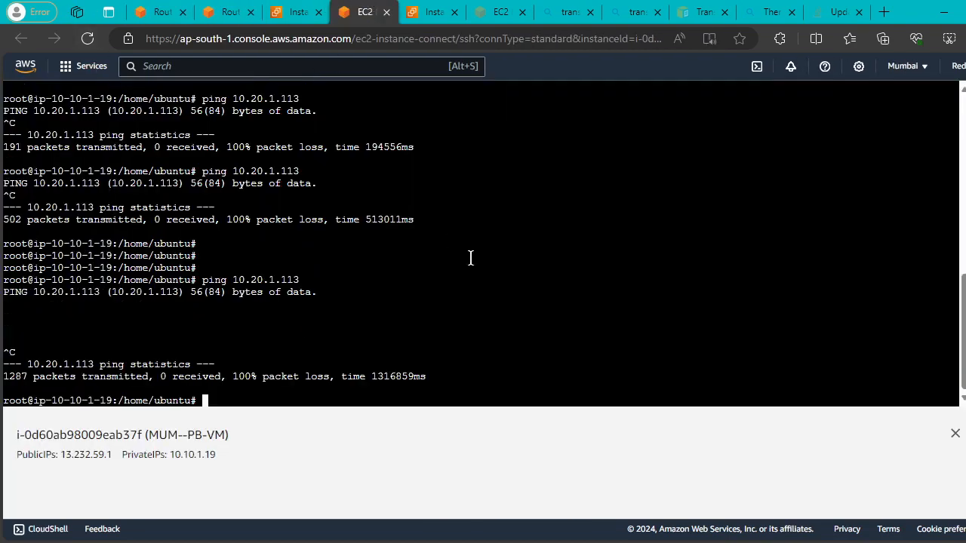
key("Return")
key("Return")
Run ls, then rerun the earlier ping to 10.20.1.113.
type("ls")
key("Return")
key("Return")
key("Return")
key("Return")
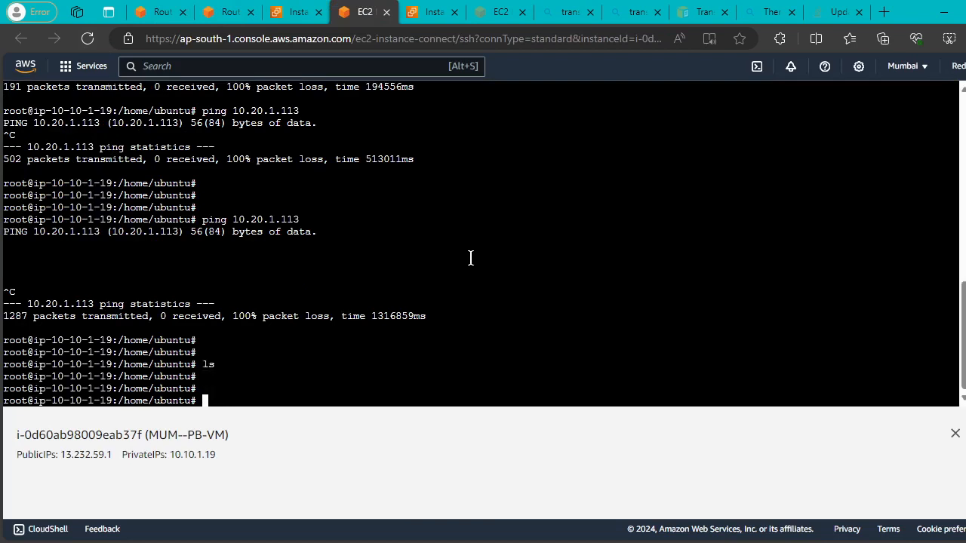
key("Up")
key("Up")
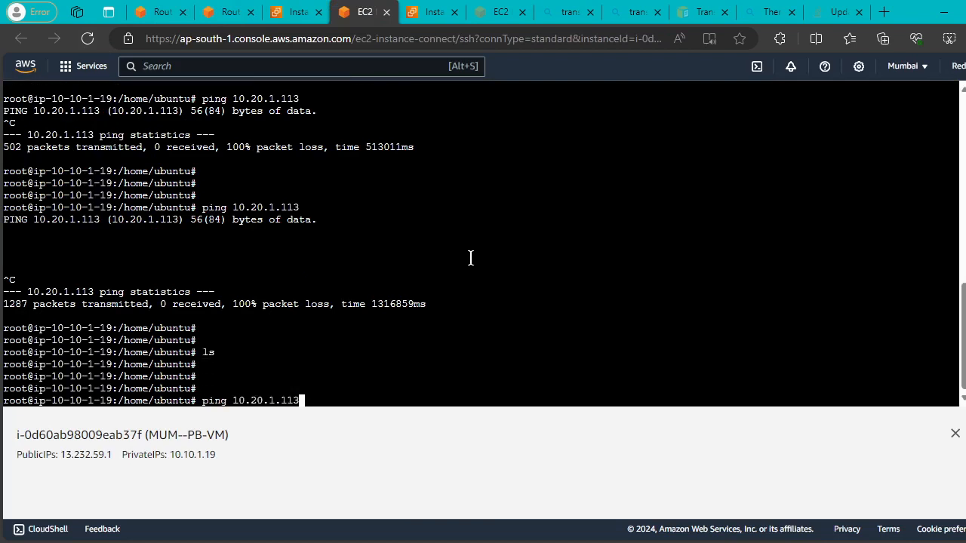
key("Return")
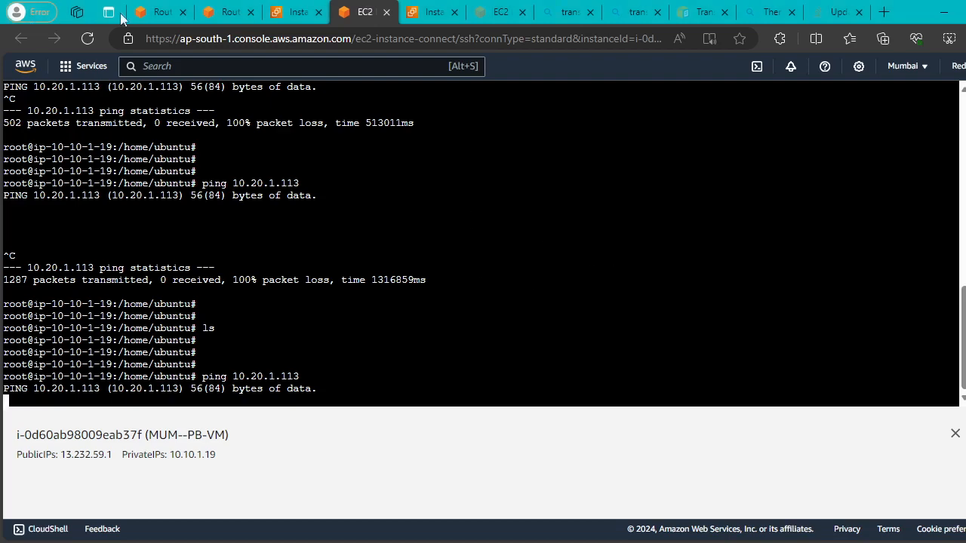
Associate Mumbai's default transit gateway route table with the MUM-VPC-A attachment.
left_click(160, 11)
scroll(85, 286, "down", 10)
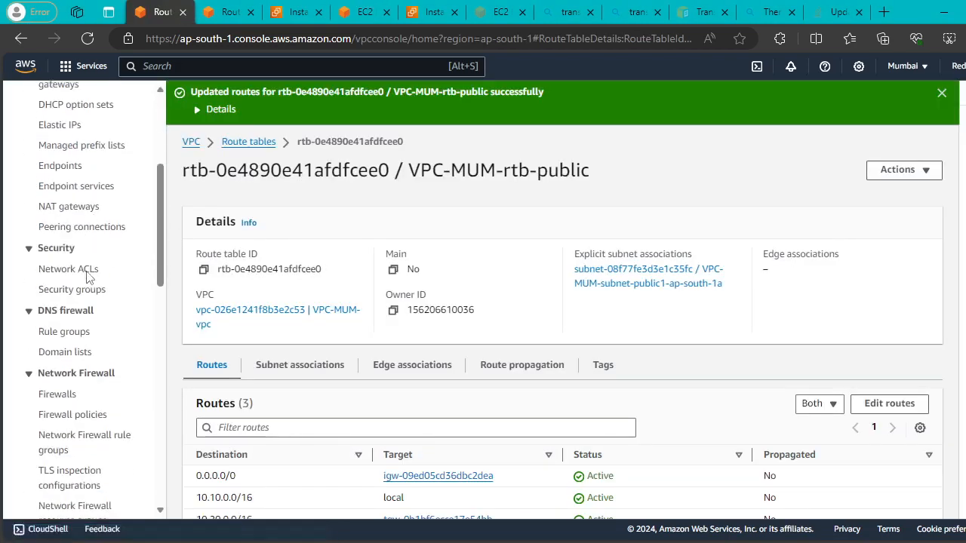
scroll(86, 324, "down", 4)
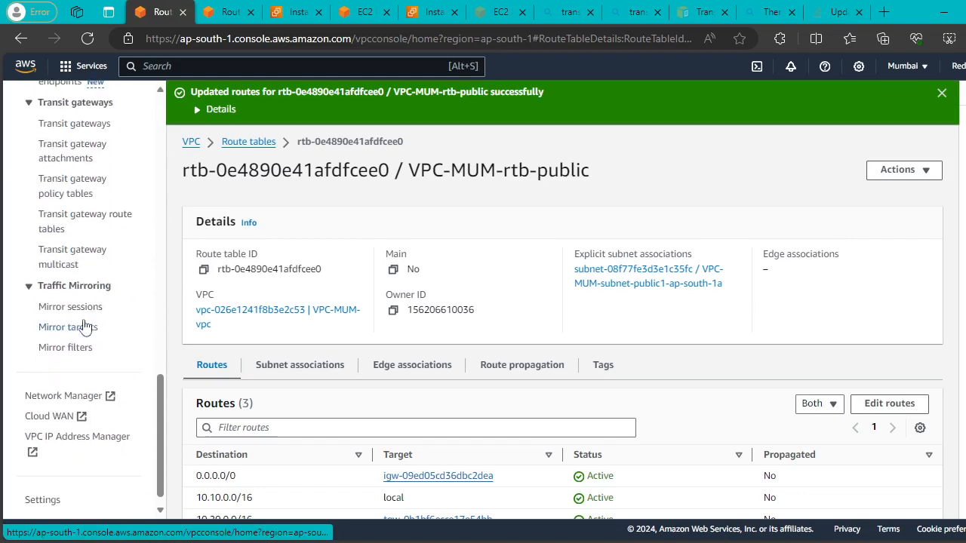
scroll(90, 264, "up", 3)
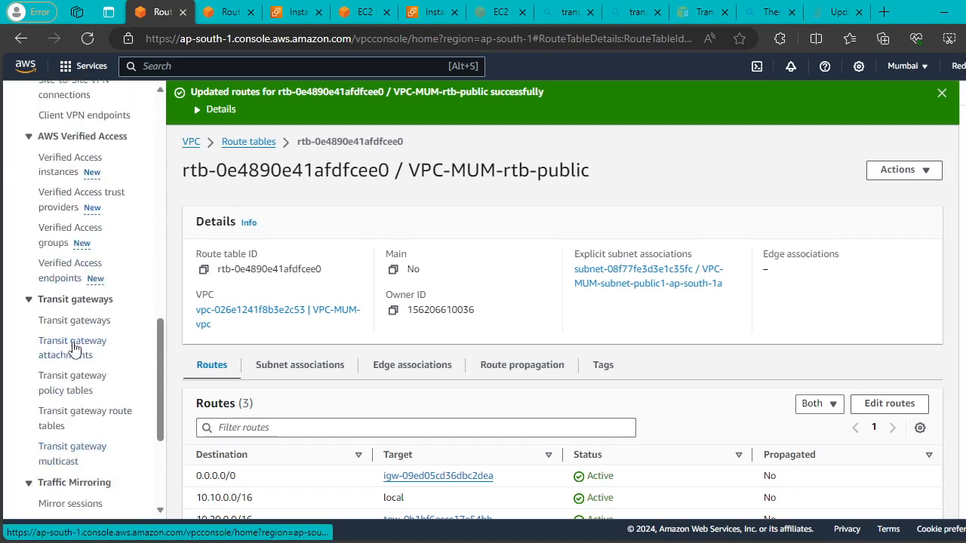
left_click(72, 414)
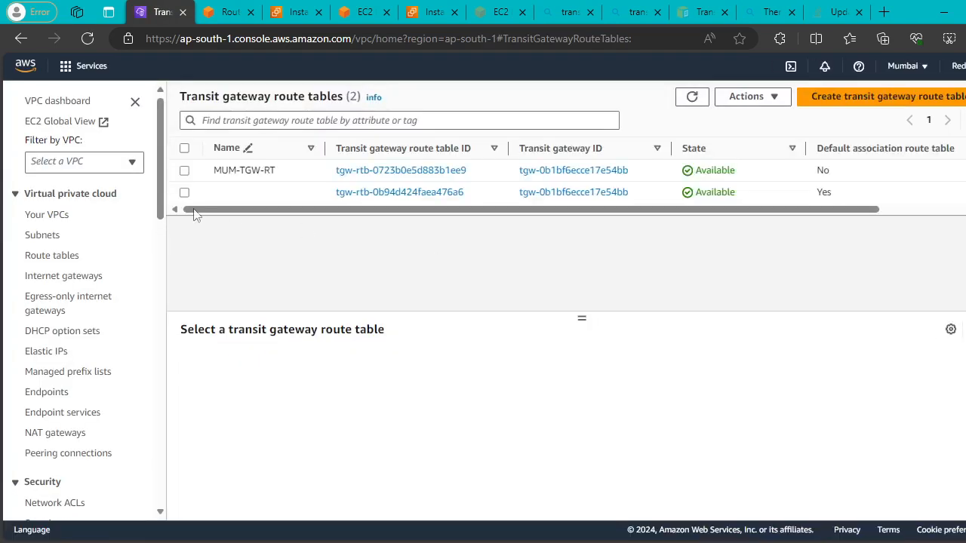
left_click(184, 192)
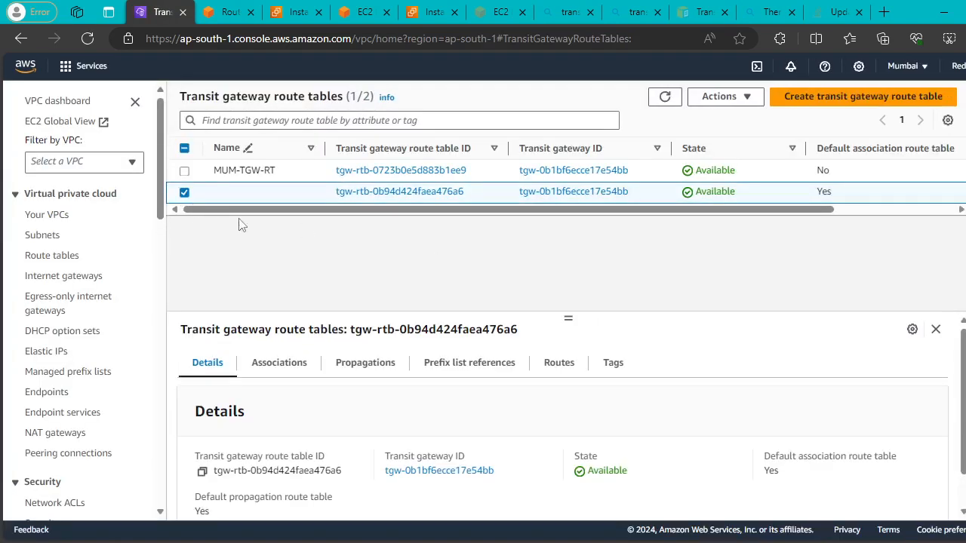
left_click(281, 361)
left_click(857, 413)
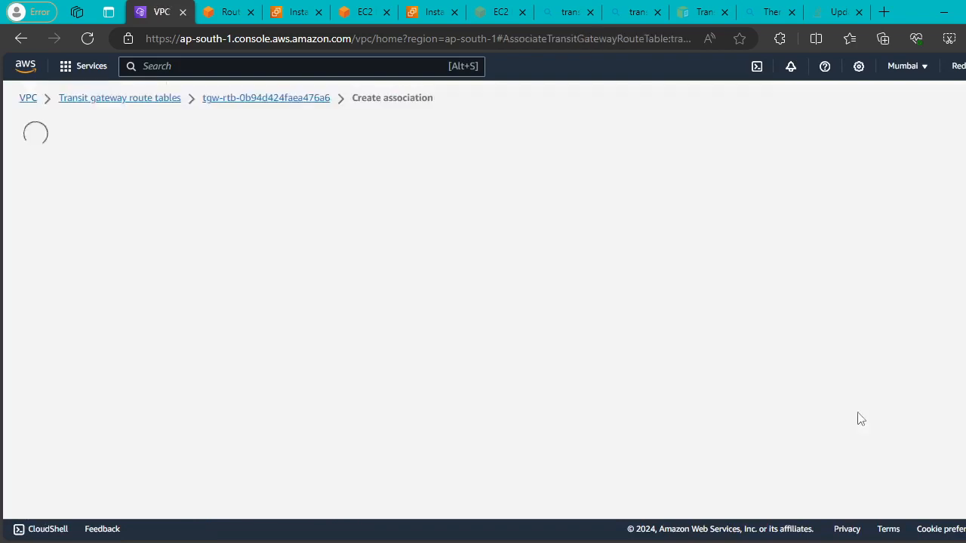
left_click(376, 337)
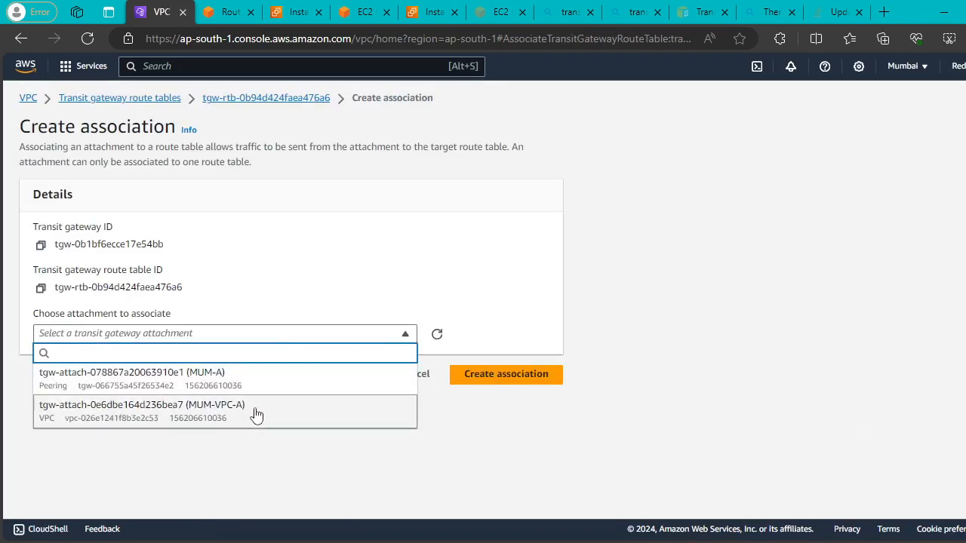
left_click(257, 412)
left_click(517, 380)
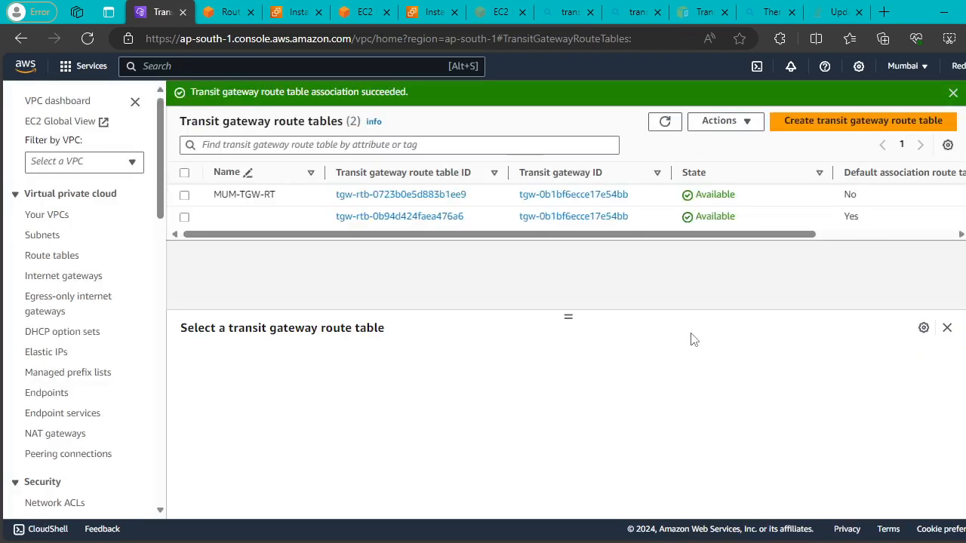
Associate N. Virginia's default transit gateway route table with the NV-VPC-A attachment.
left_click(225, 20)
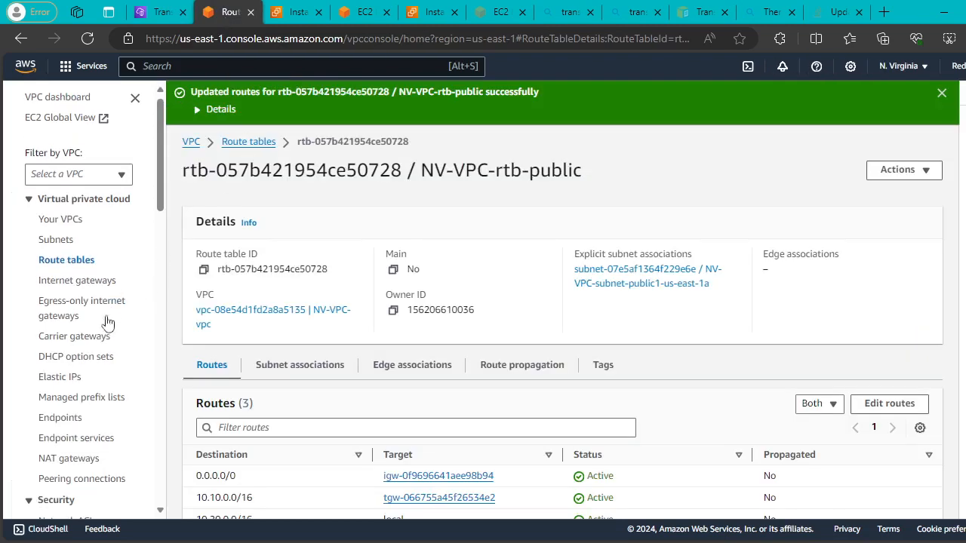
scroll(108, 323, "down", 10)
scroll(106, 329, "down", 4)
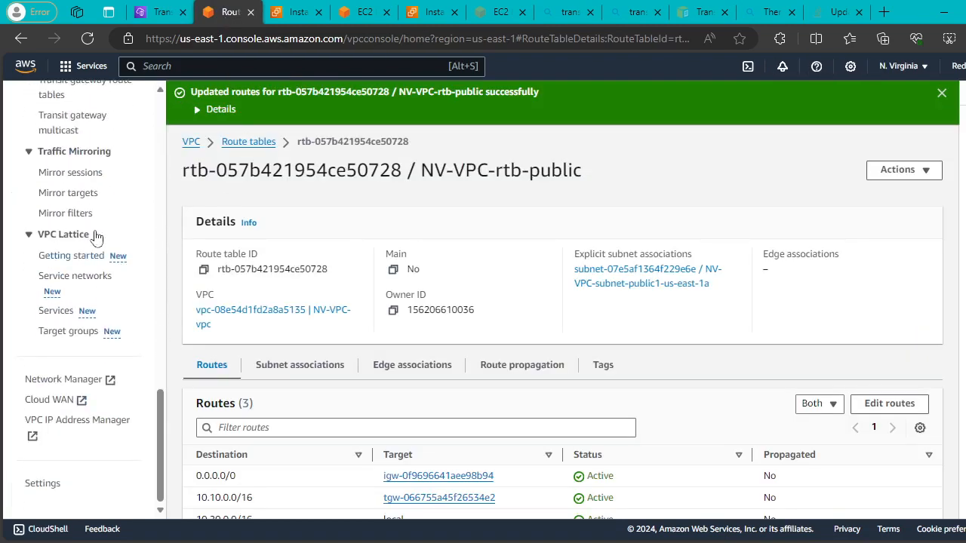
scroll(95, 237, "up", 2)
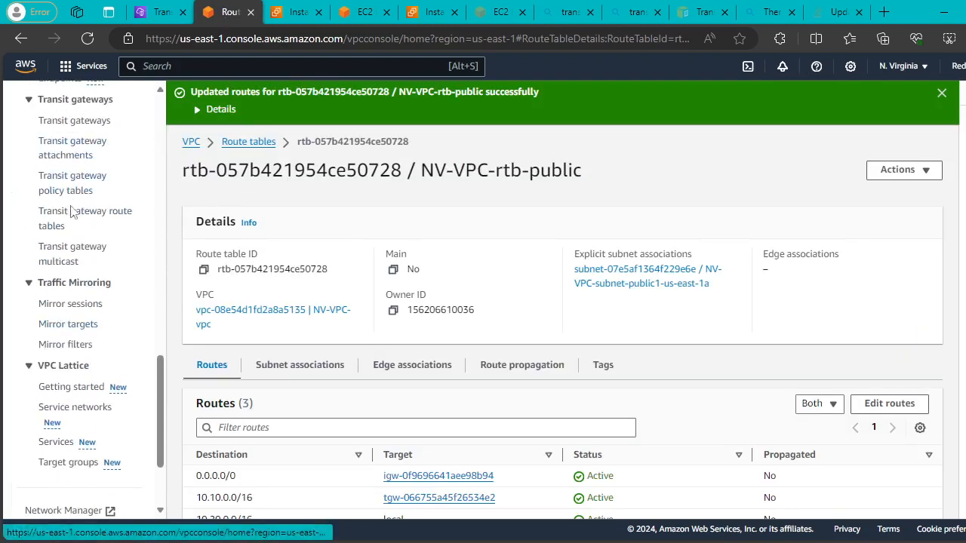
left_click(64, 217)
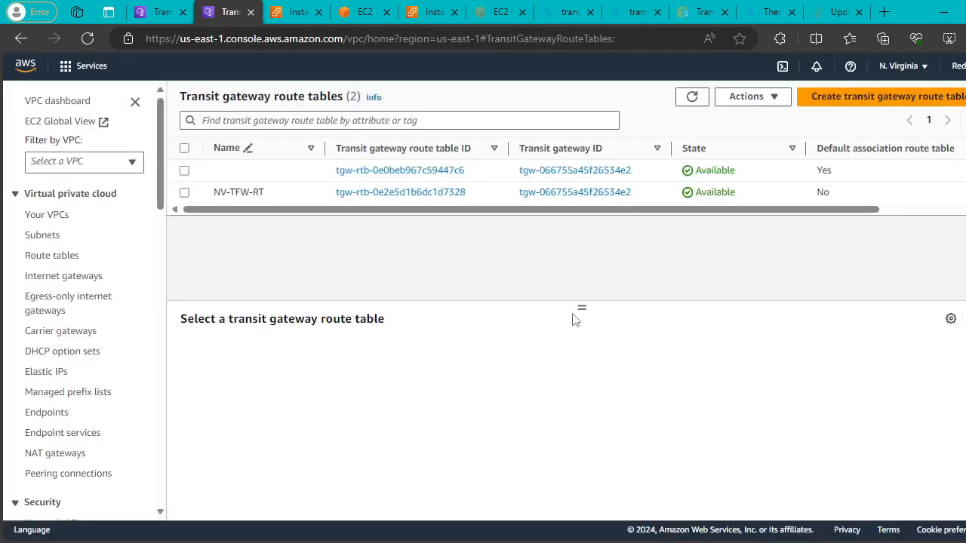
left_click(300, 353)
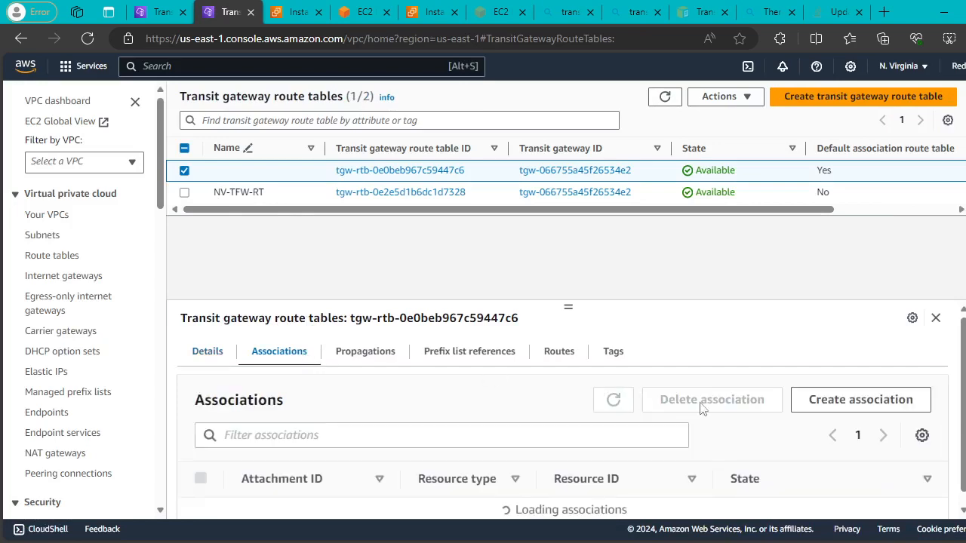
left_click(834, 411)
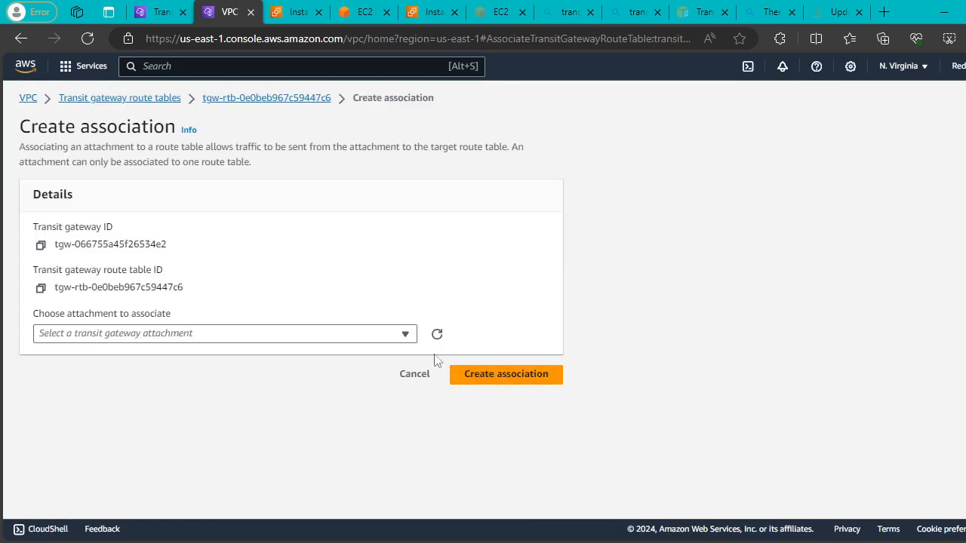
left_click(392, 336)
left_click(240, 415)
left_click(482, 382)
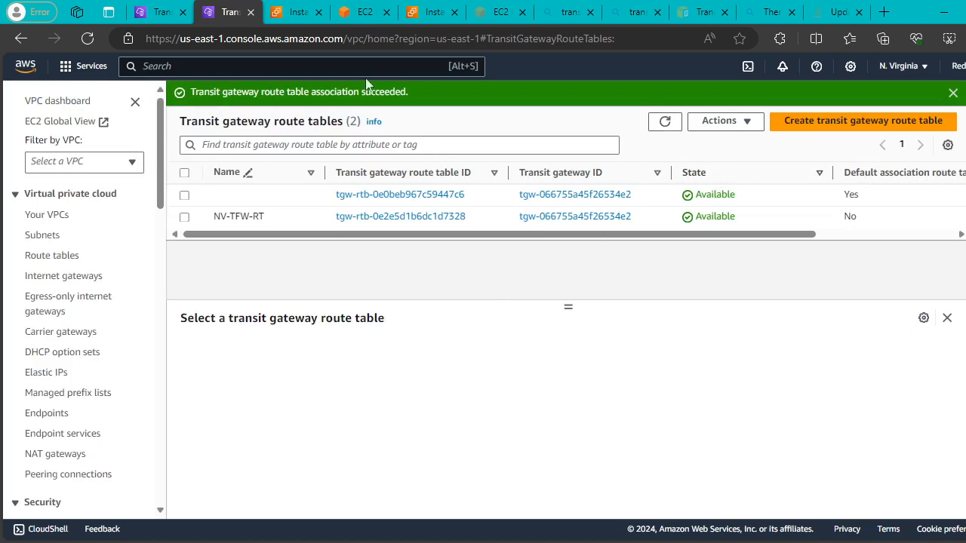
left_click(353, 15)
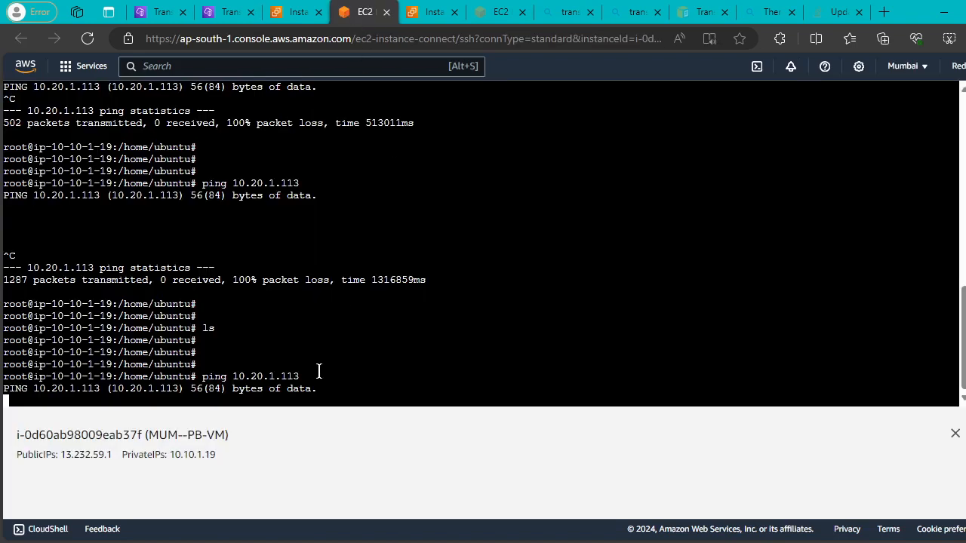
Dismiss the association success banners in both regions and refresh the N. Virginia route tables.
left_click_drag(319, 368, 194, 367)
left_click_drag(402, 353, 409, 354)
left_click(151, 12)
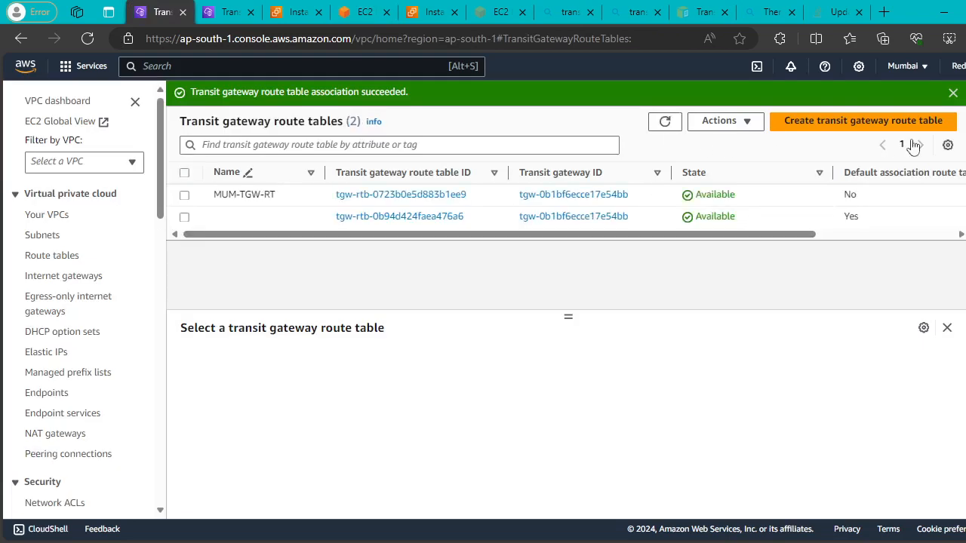
left_click(952, 92)
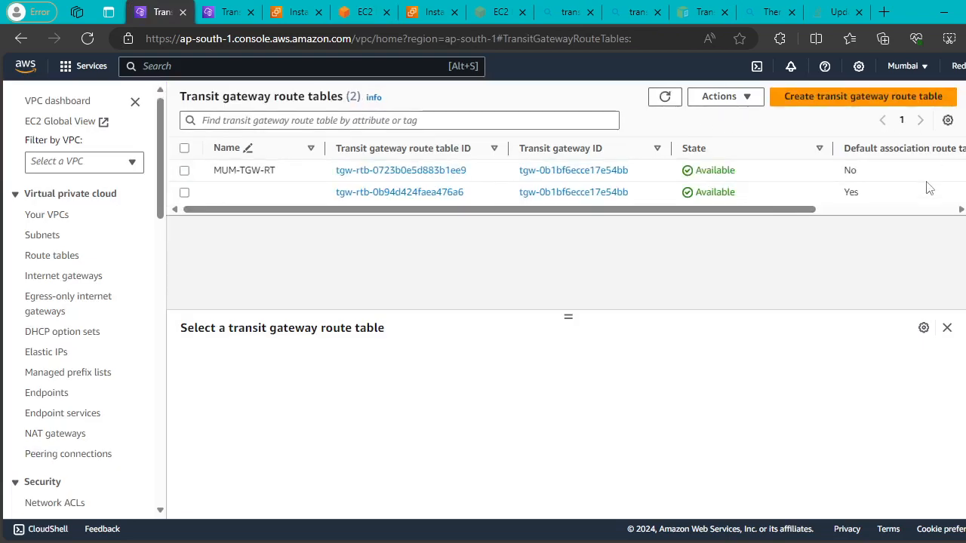
left_click(225, 12)
left_click(952, 92)
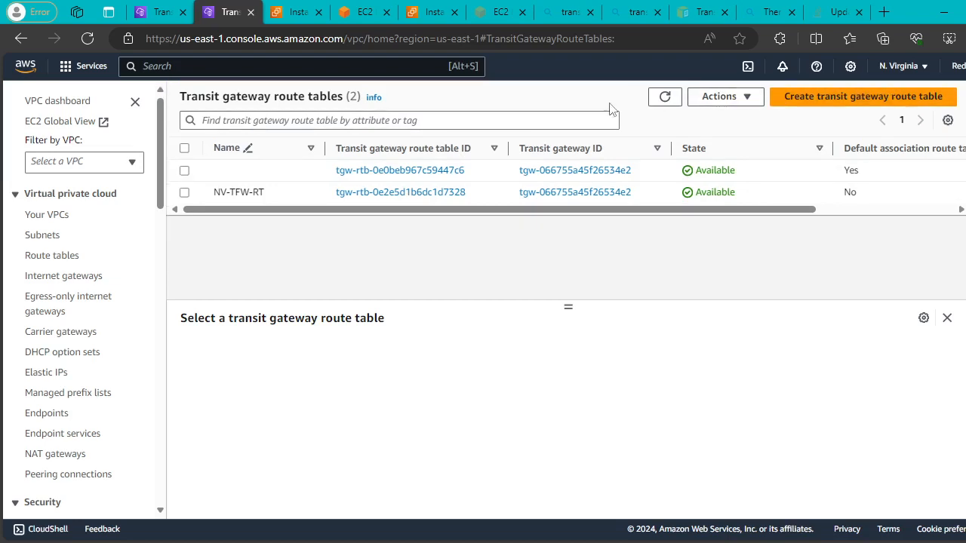
left_click(665, 96)
Show the Mumbai default table's routes, highlighting 10.20.0.0/16 as a Peering route.
left_click(157, 12)
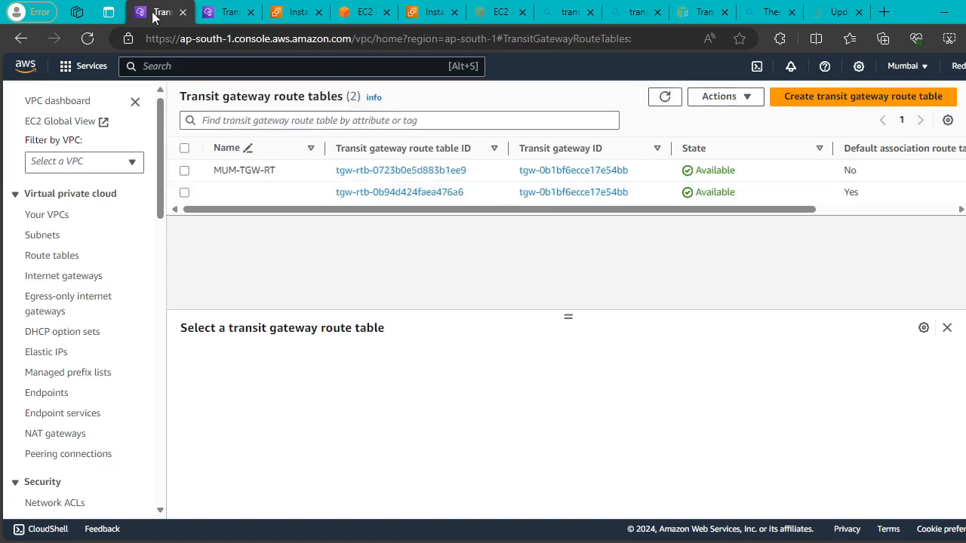
left_click(184, 192)
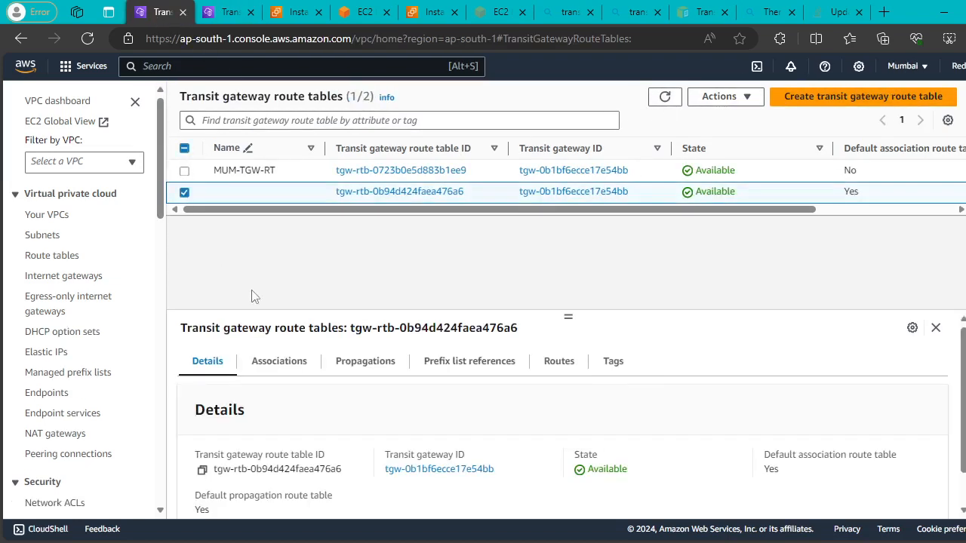
left_click(561, 369)
scroll(871, 458, "down", 1)
scroll(871, 458, "down", 1)
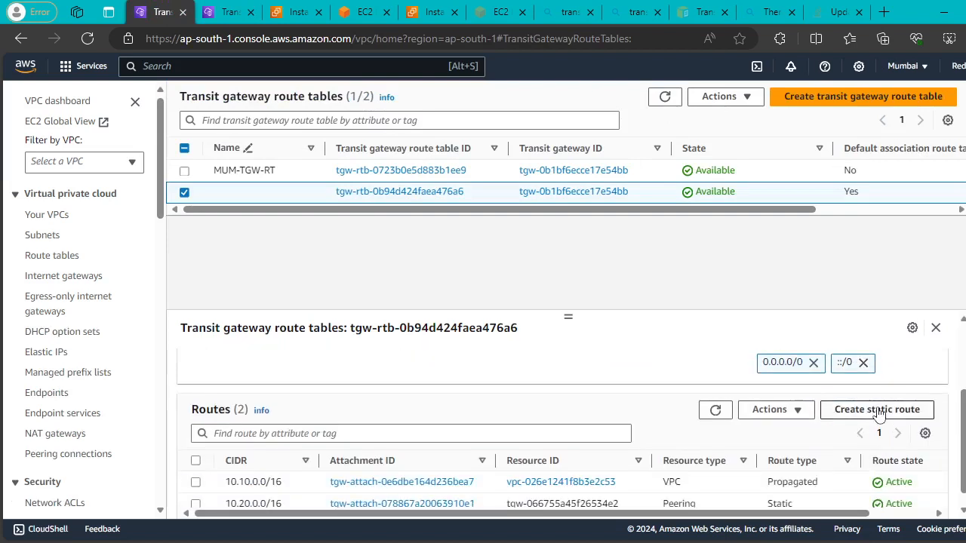
scroll(730, 473, "down", 1)
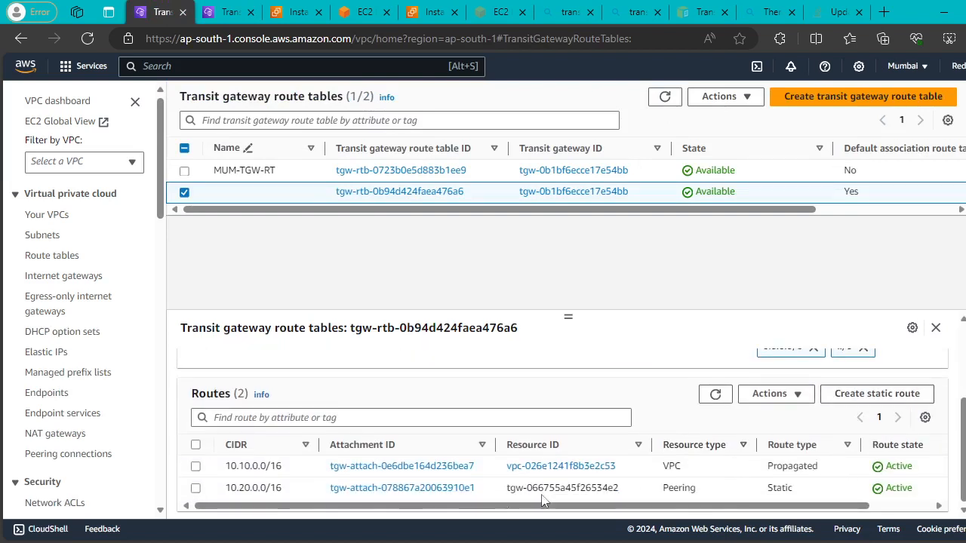
left_click_drag(717, 491, 632, 496)
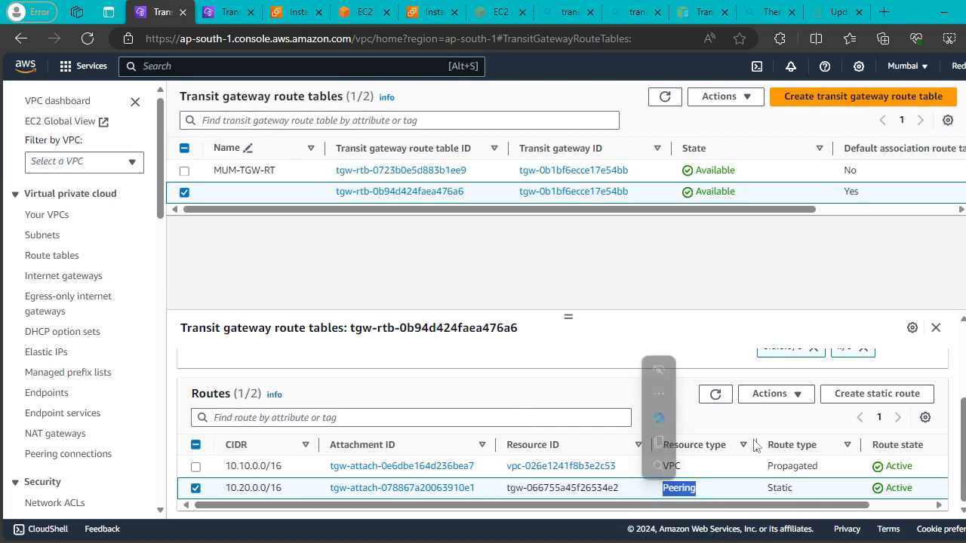
left_click(861, 395)
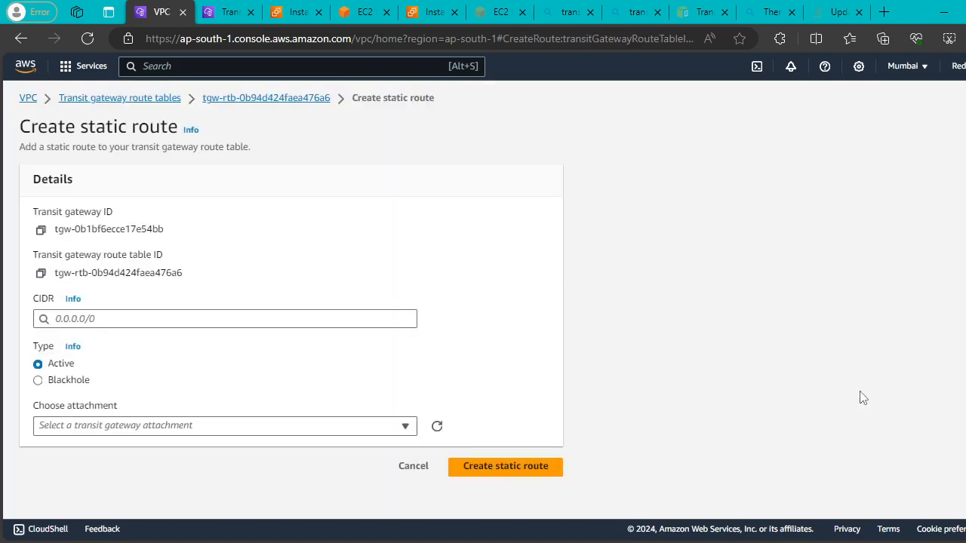
Try a 10.20.0.0/16 static route to MUM-VPC-A; after the already-exists error, return to tgw-rtb-0b94d424faea476a6.
left_click(133, 315)
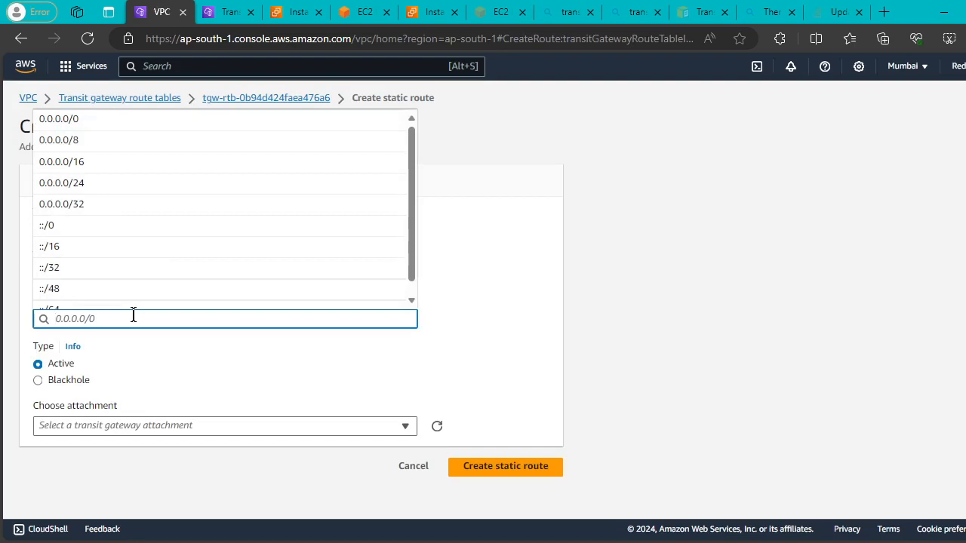
left_click(379, 427)
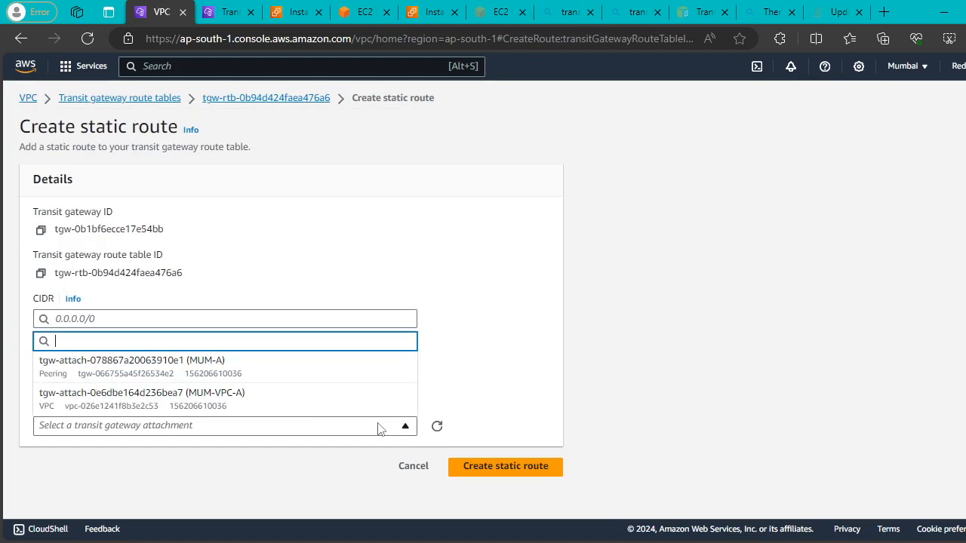
left_click(165, 315)
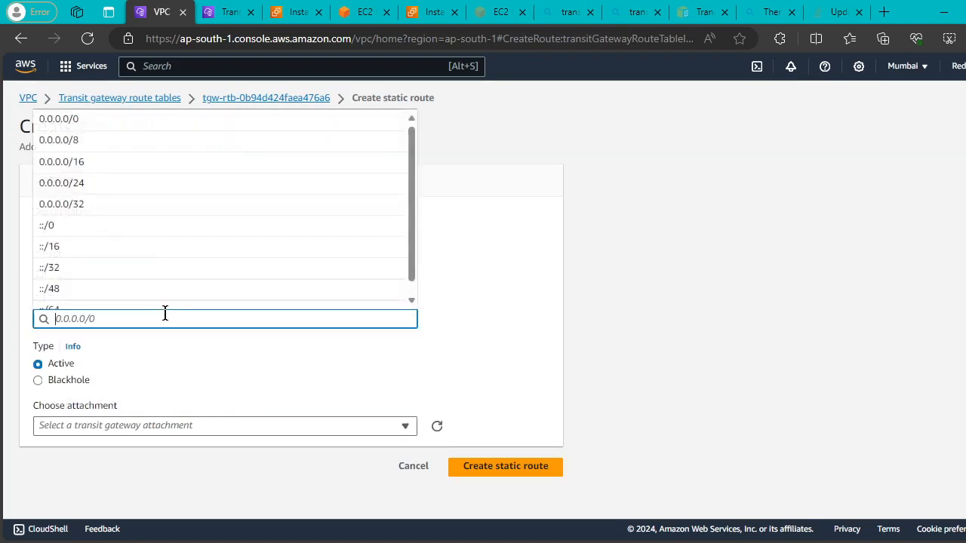
type("10.20")
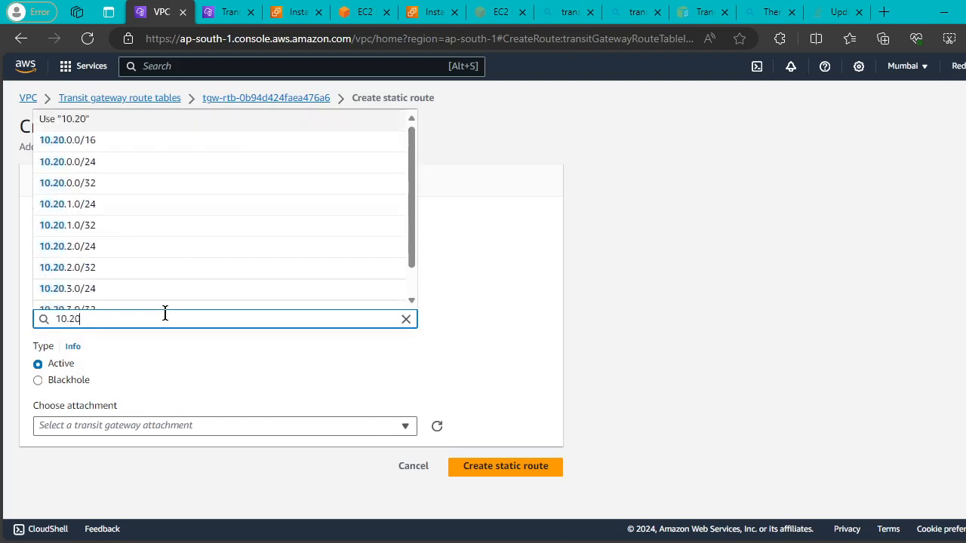
type("/")
type("0")
key("BackSpace")
key("BackSpace")
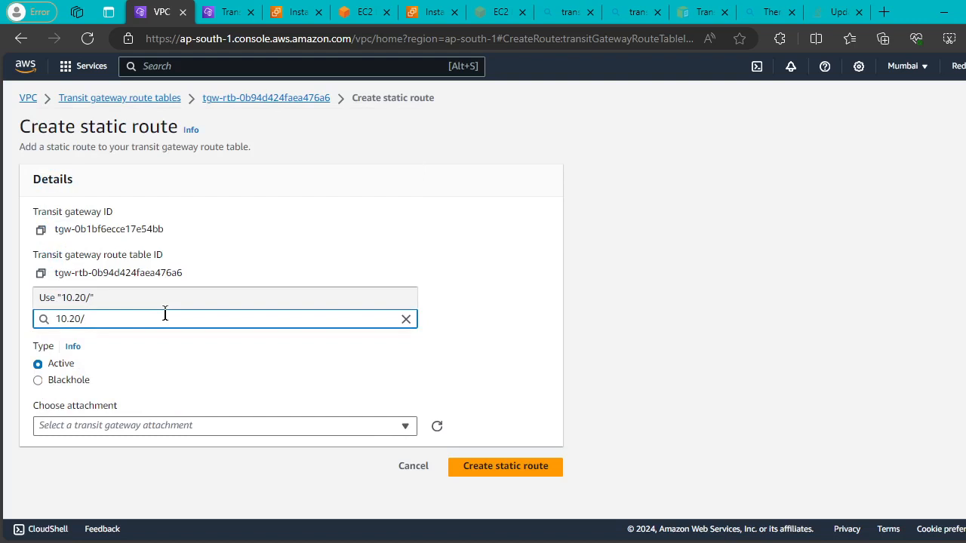
type(".0")
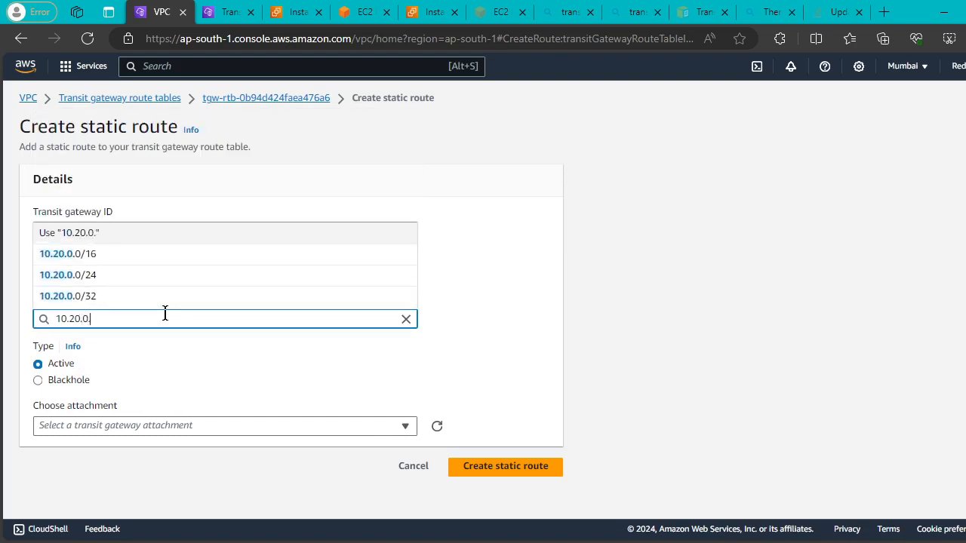
type(".0/16")
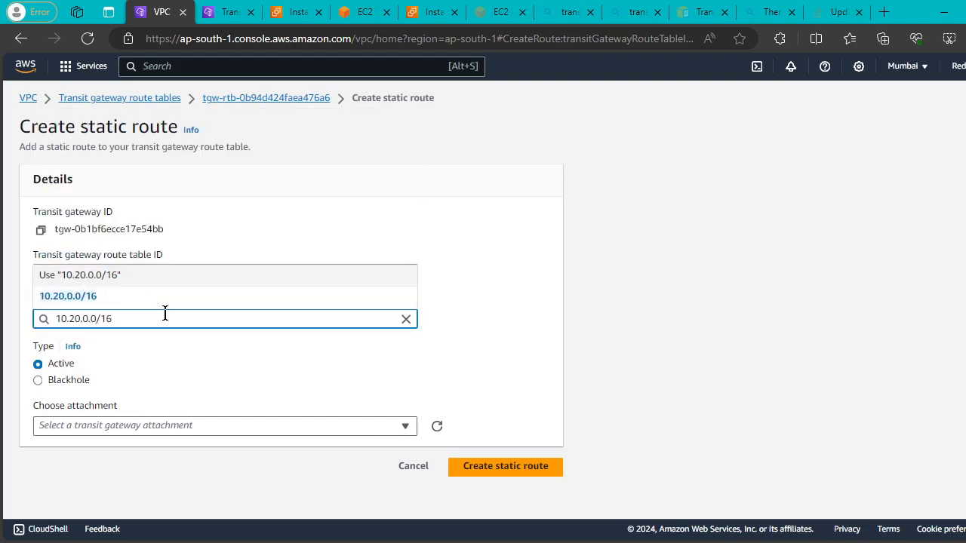
left_click(109, 297)
left_click(257, 427)
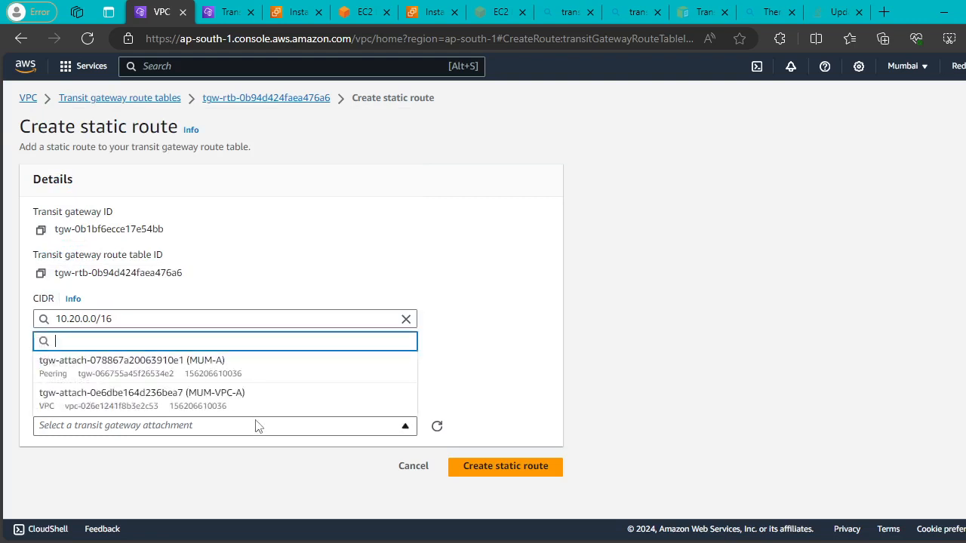
left_click(252, 401)
left_click(502, 473)
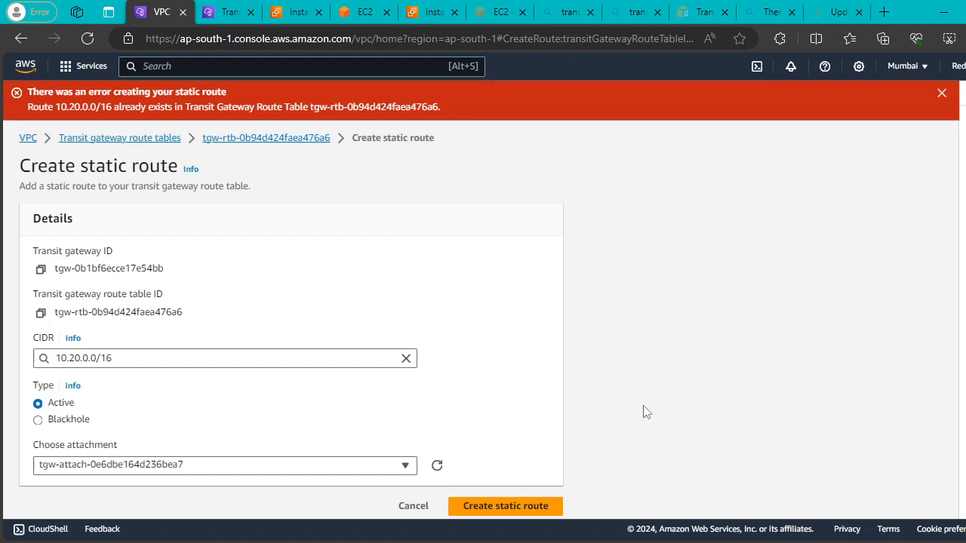
left_click(230, 139)
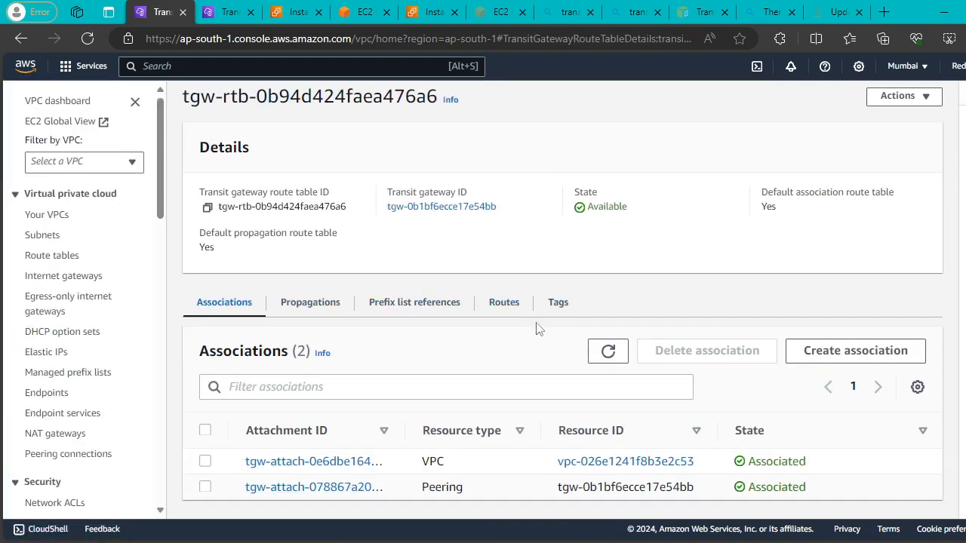
Delete the 10.20.0.0/16 peering route from the Mumbai table and refresh until it's gone.
left_click(505, 303)
scroll(508, 420, "down", 1)
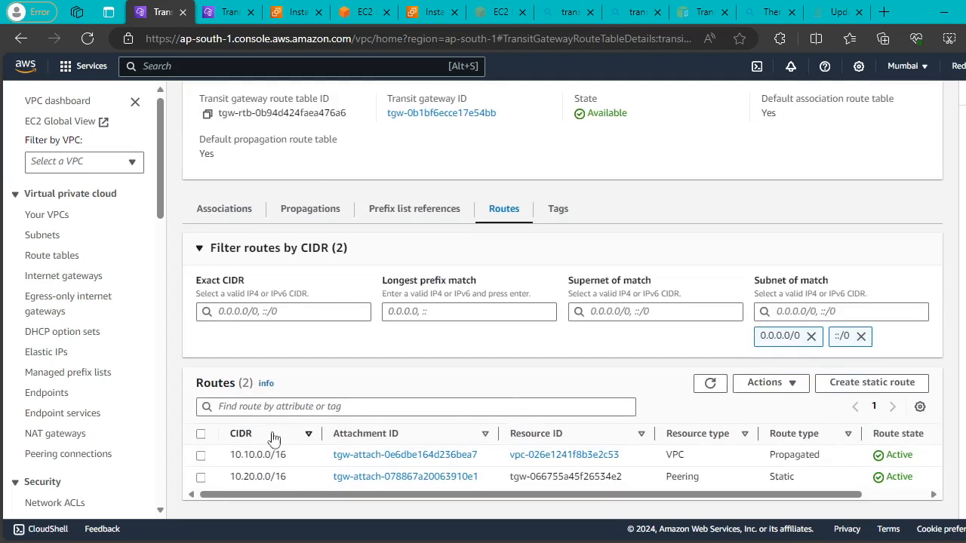
left_click(201, 477)
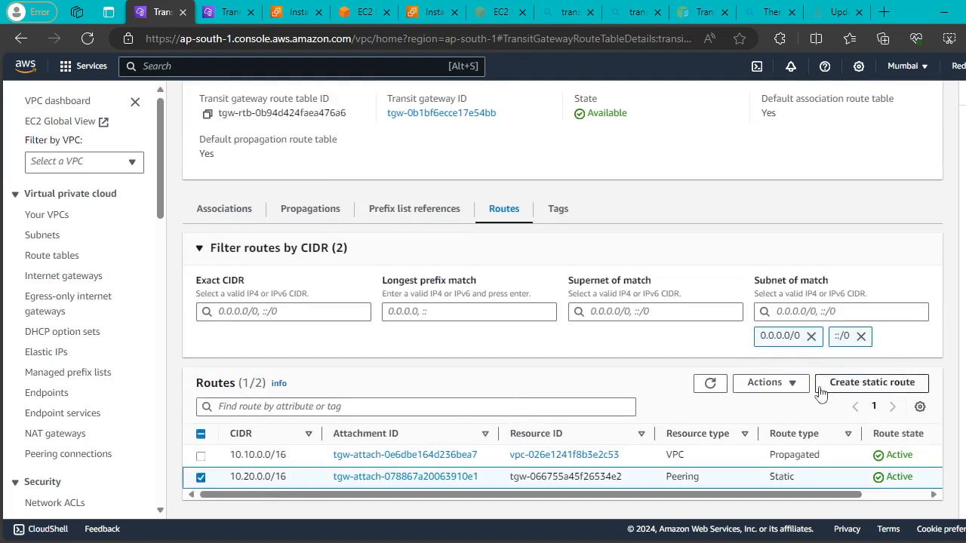
left_click(792, 384)
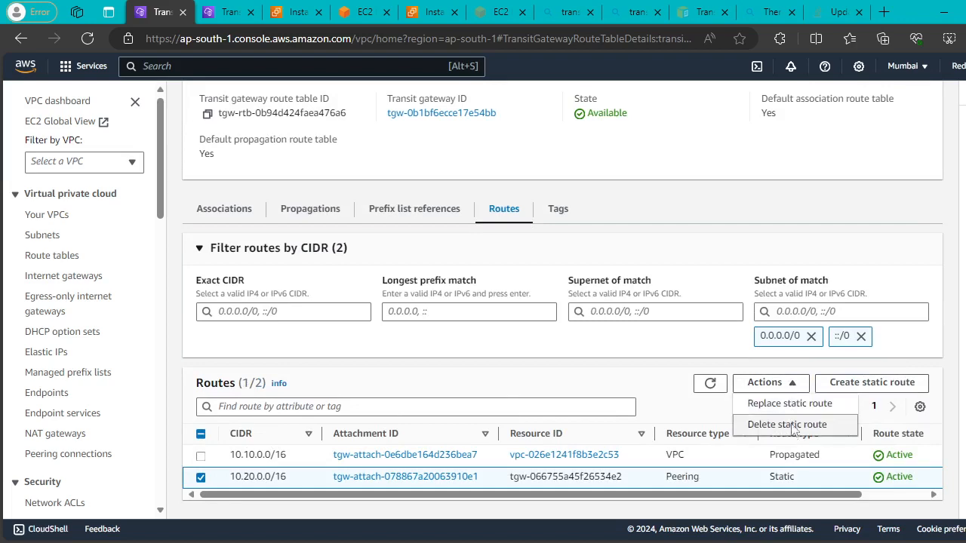
left_click(792, 425)
left_click(830, 405)
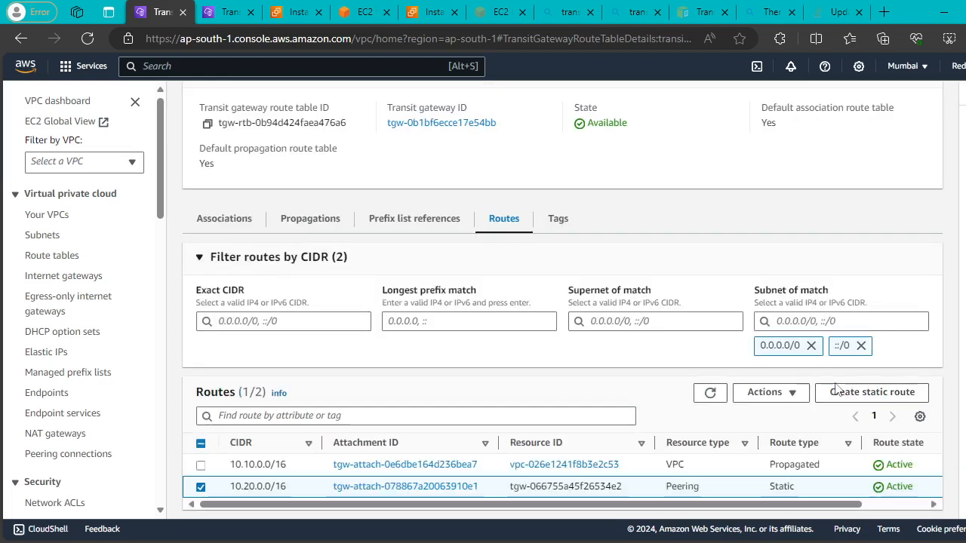
left_click(710, 393)
left_click(711, 394)
left_click(710, 393)
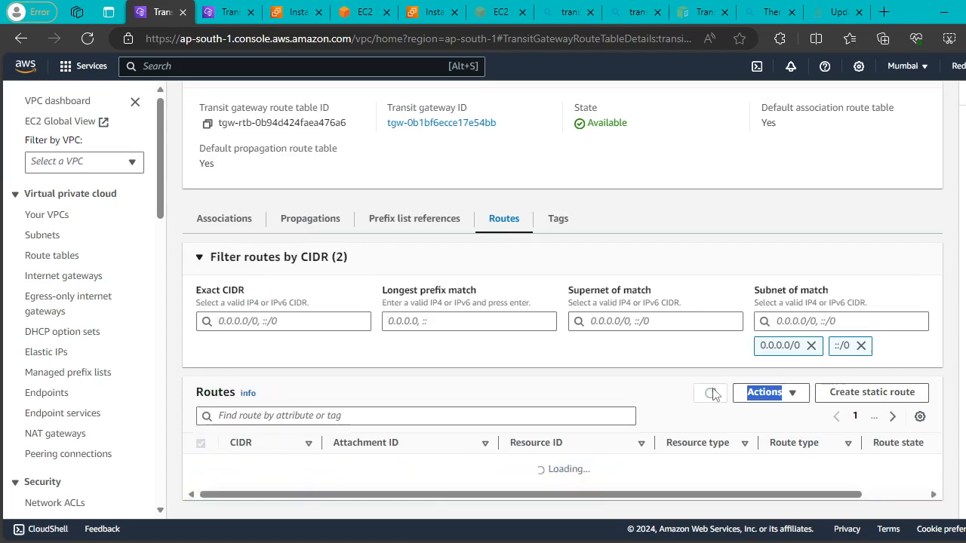
left_click(710, 393)
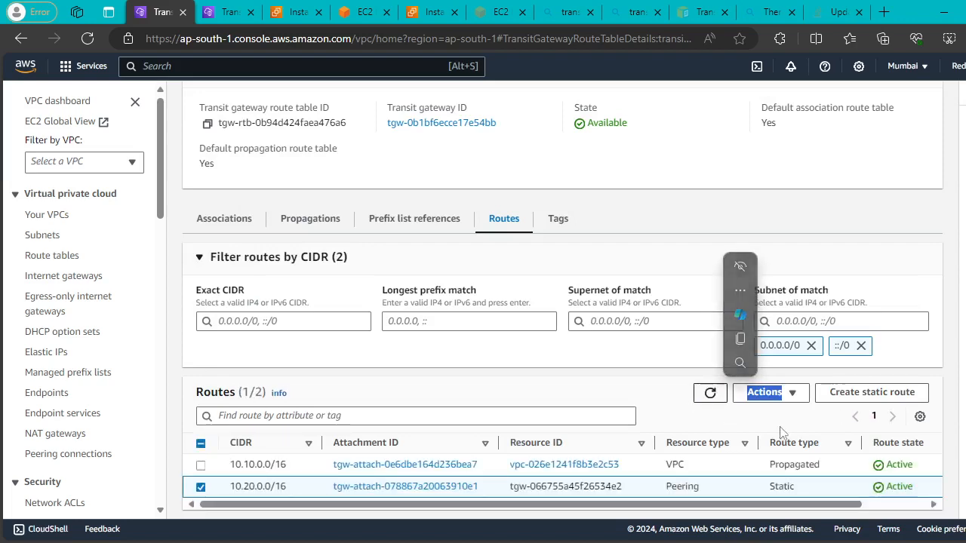
left_click(709, 394)
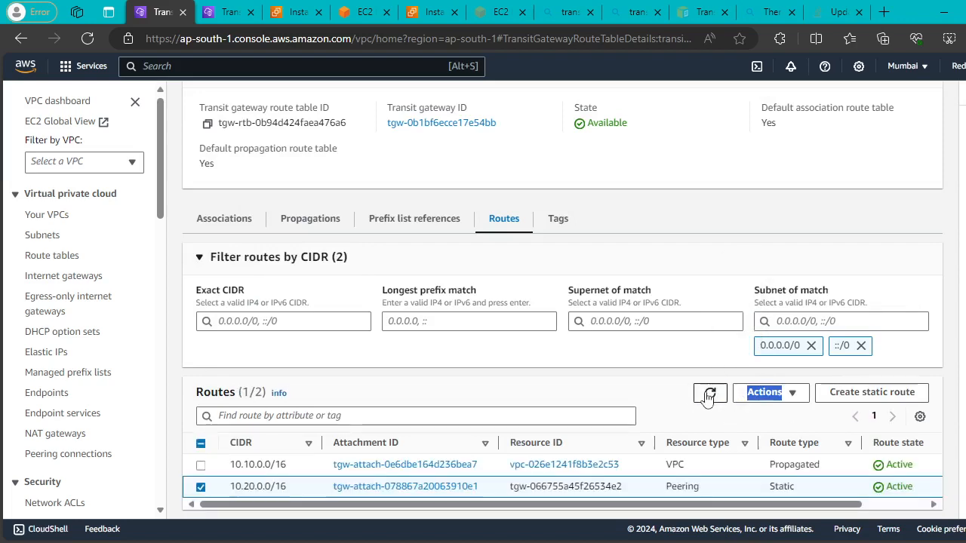
left_click(709, 394)
left_click(709, 393)
left_click(709, 393)
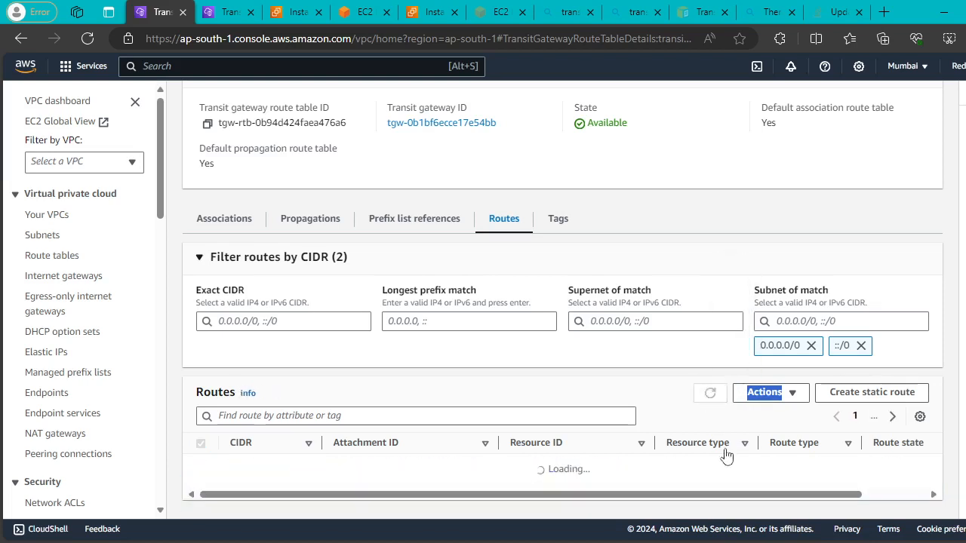
left_click_drag(750, 504, 852, 510)
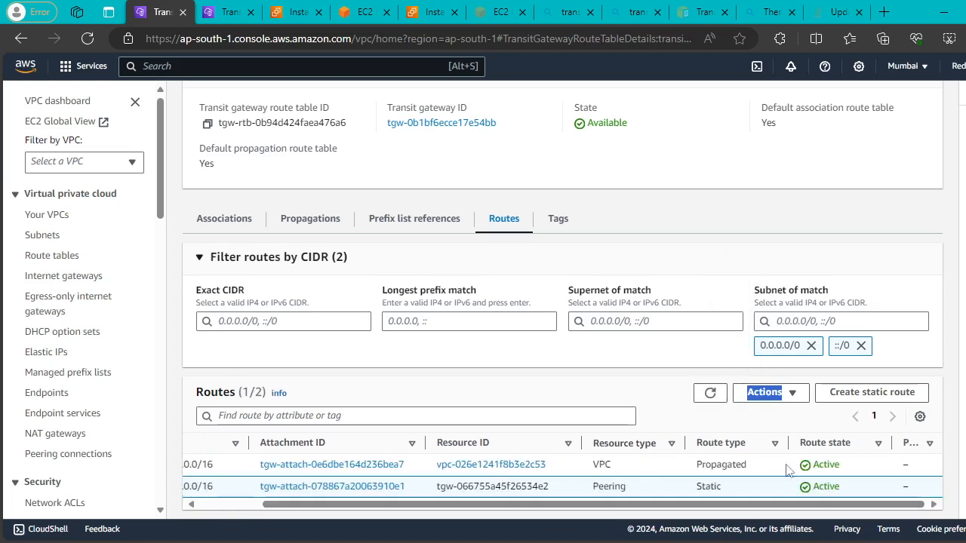
left_click(709, 393)
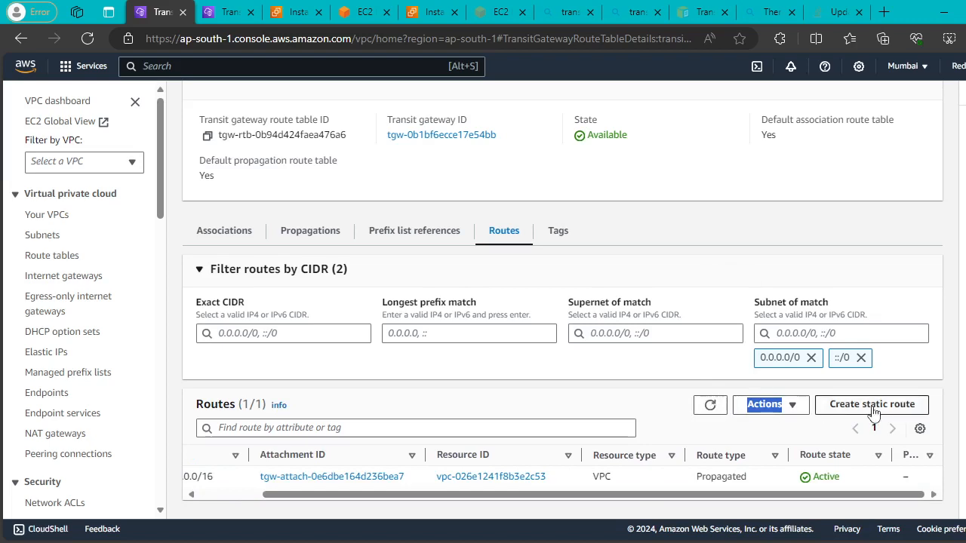
Create a 10.20.0.0/16 static route to MUM-VPC-A attachment tgw-attach-0e6dbe164d236bea7.
left_click(826, 406)
left_click(244, 317)
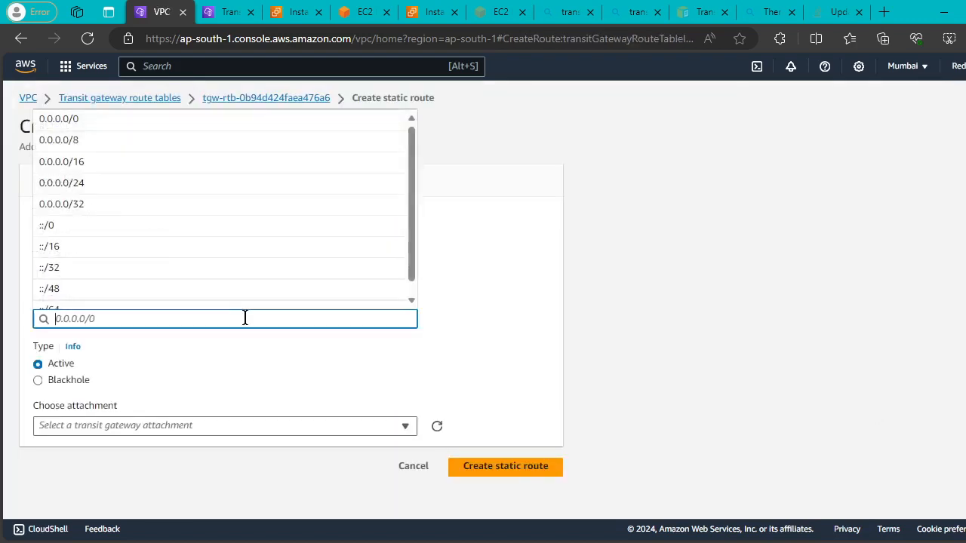
type("10.20")
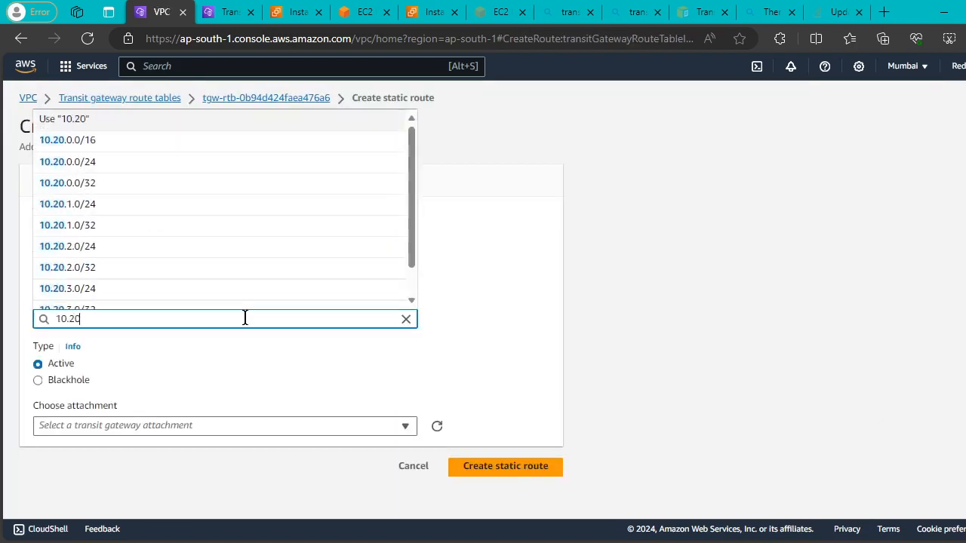
type(".0.0")
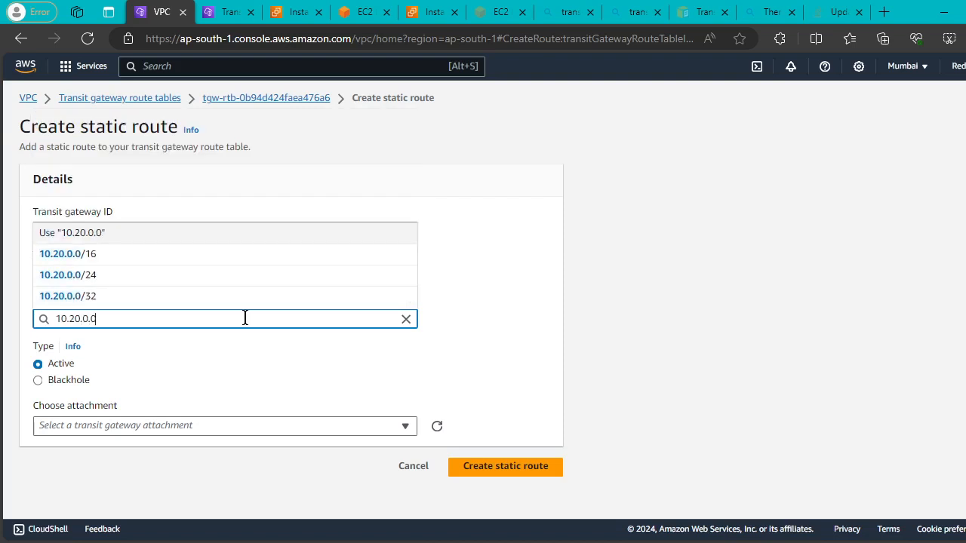
type("/16")
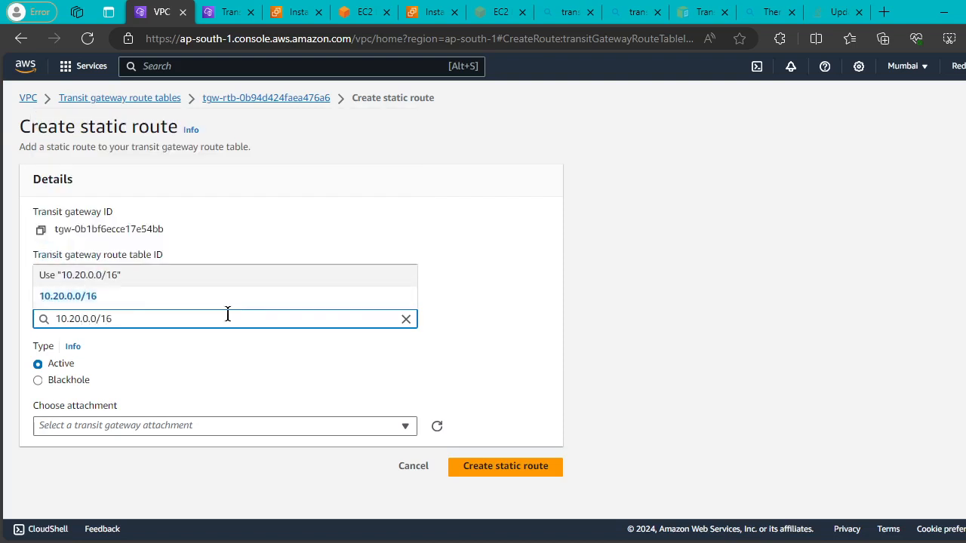
left_click(150, 296)
left_click(234, 425)
left_click(233, 406)
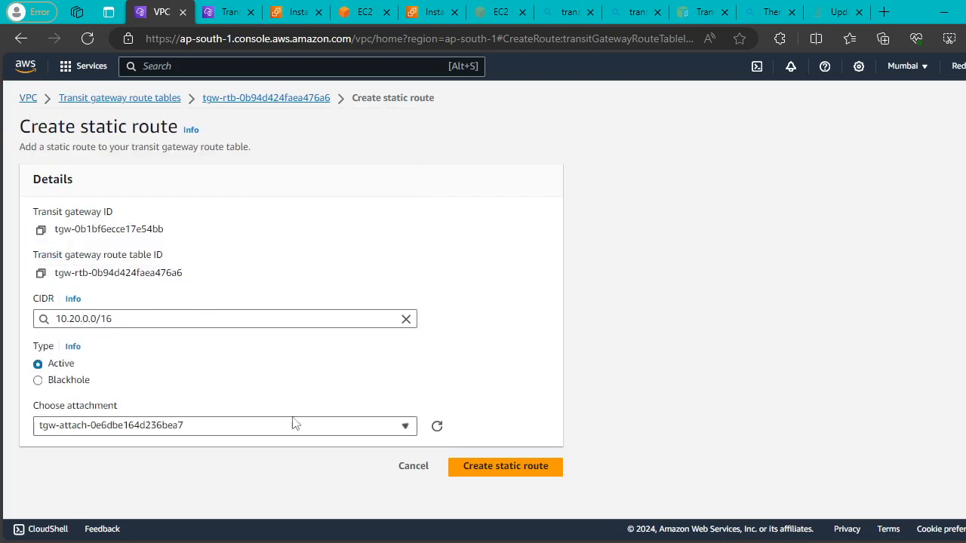
left_click(468, 453)
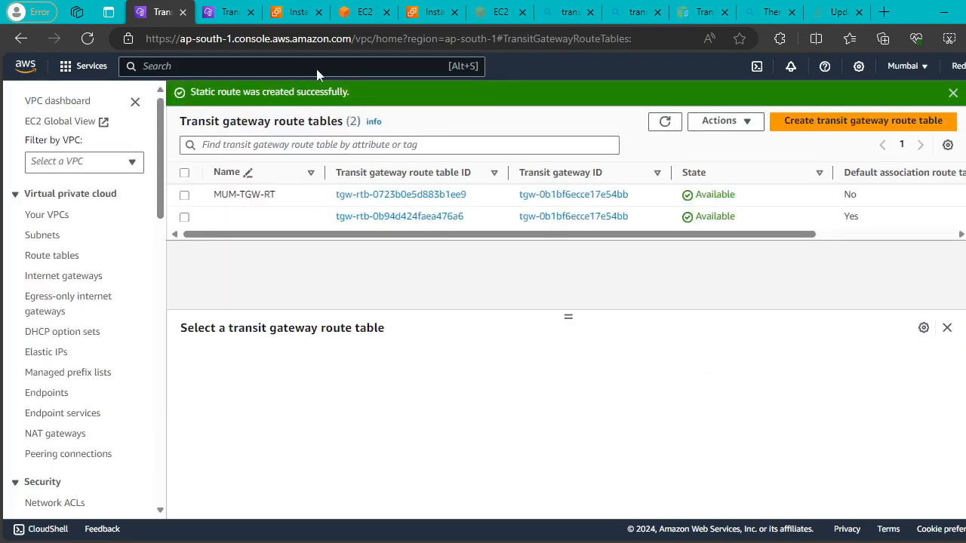
left_click(227, 12)
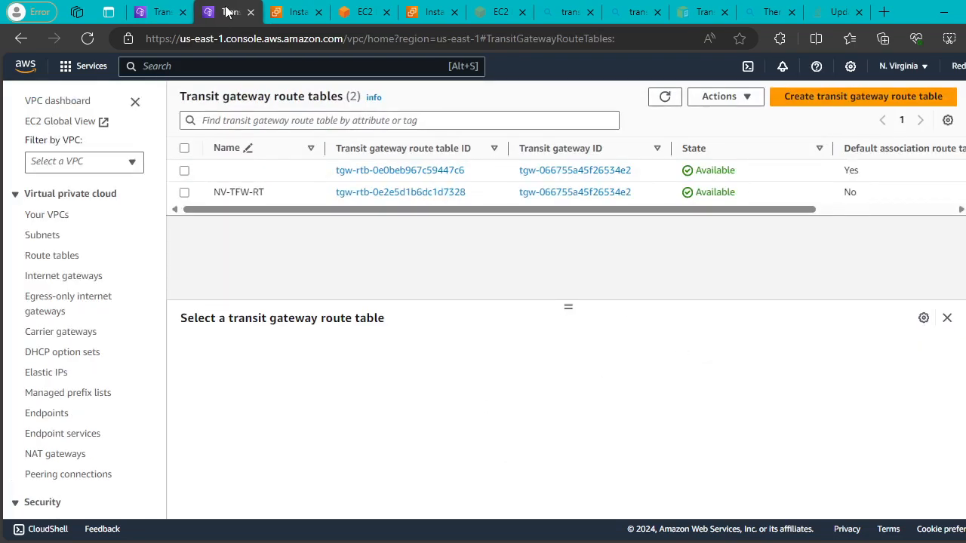
Delete the 10.10.0.0/16 route from tgw-rtb-0e0beb967c59447c6, leaving only the 10.20.0.0/16 peering route.
left_click(185, 171)
left_click(556, 352)
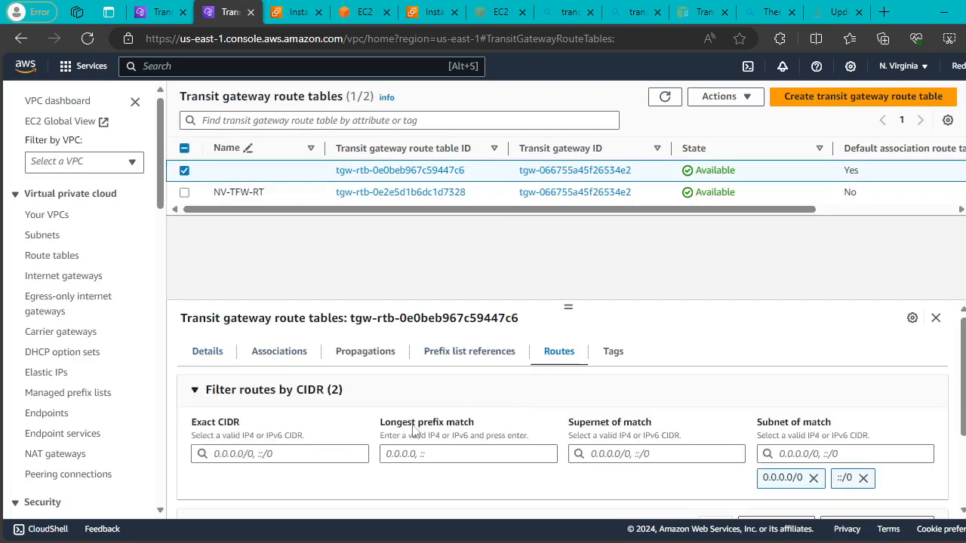
scroll(404, 451, "down", 2)
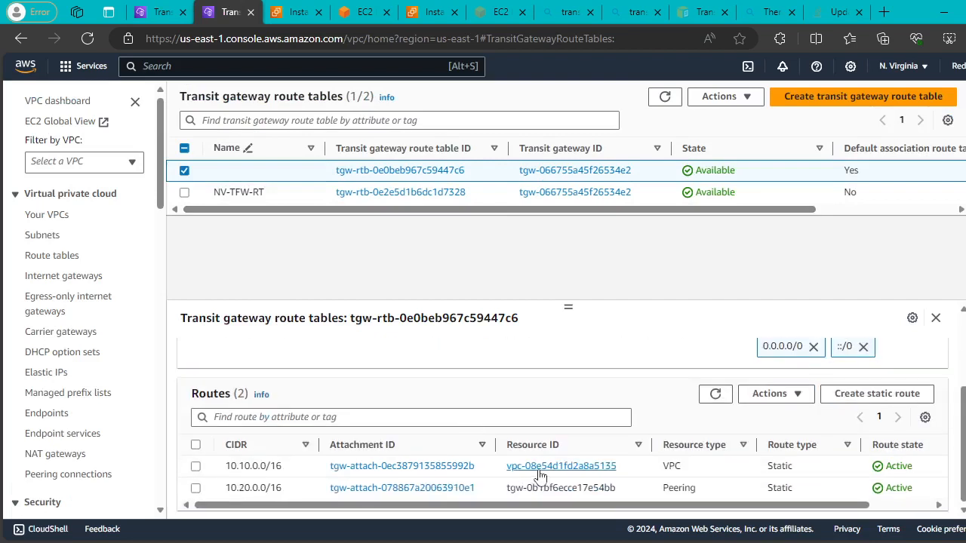
left_click(195, 465)
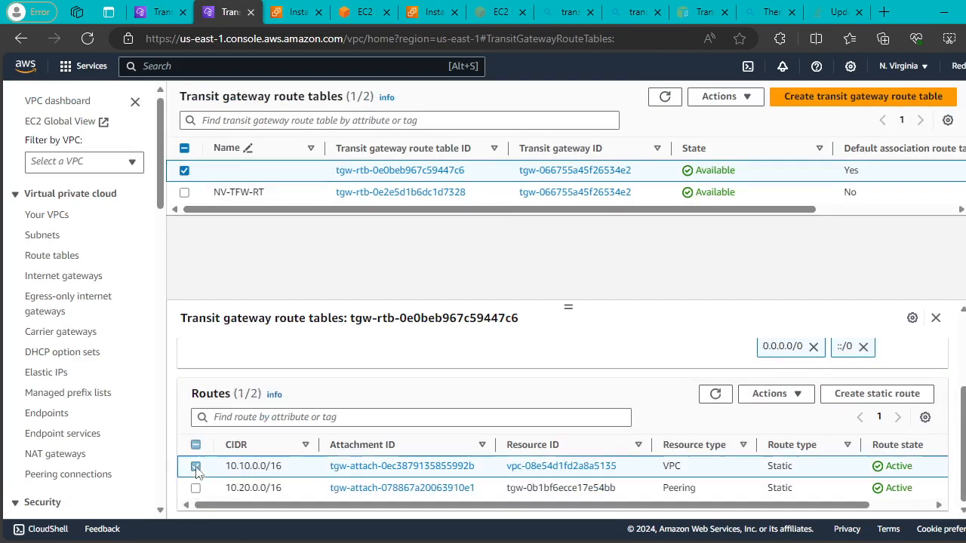
left_click(787, 400)
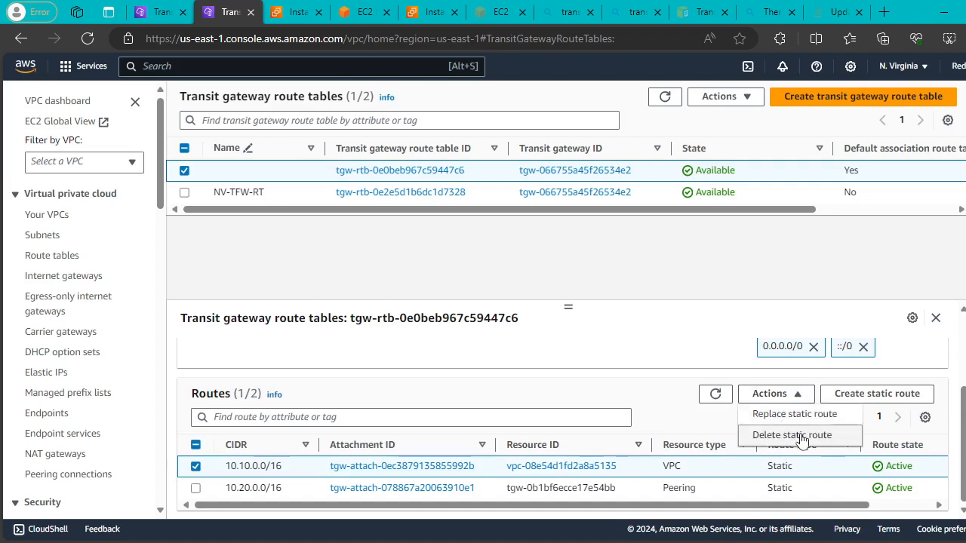
left_click(792, 435)
left_click(851, 408)
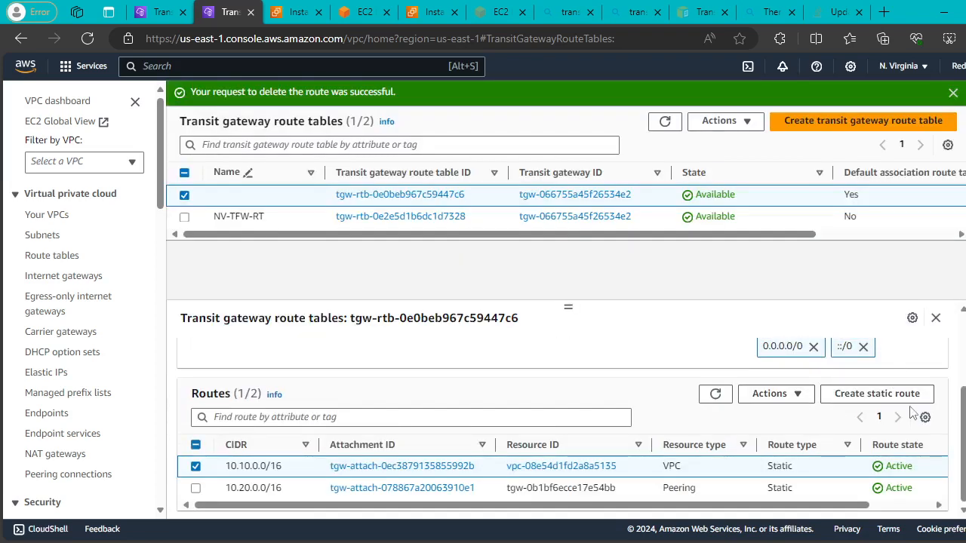
double_click(715, 397)
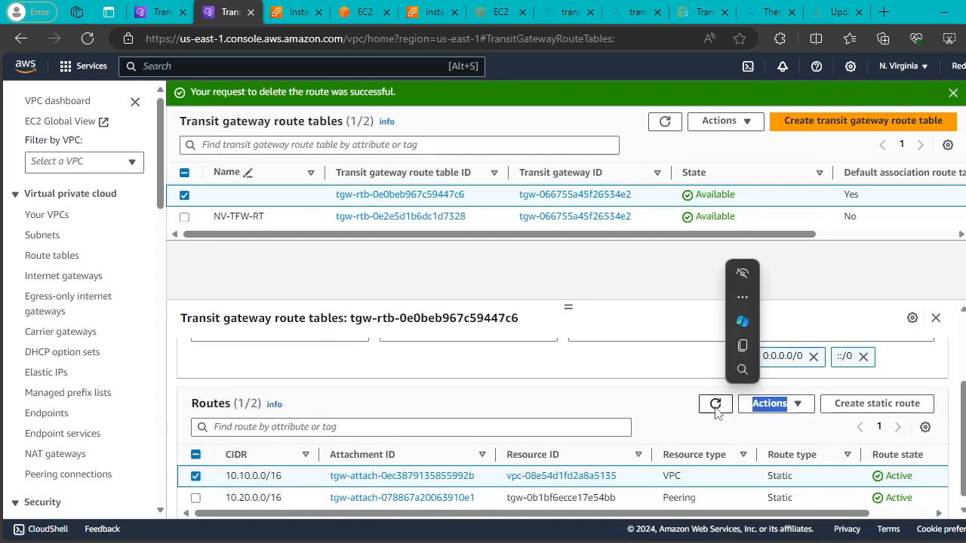
left_click(715, 407)
left_click(715, 407)
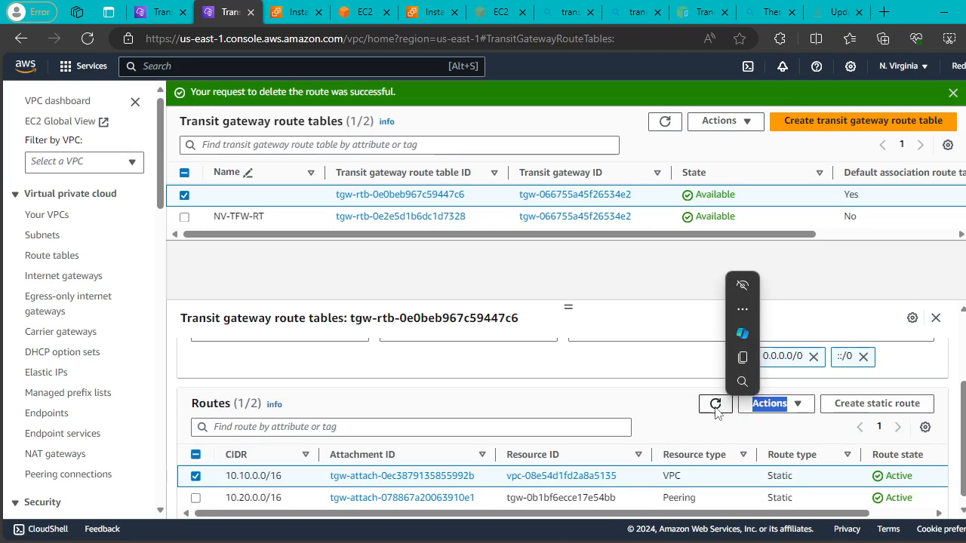
left_click(715, 406)
left_click(715, 405)
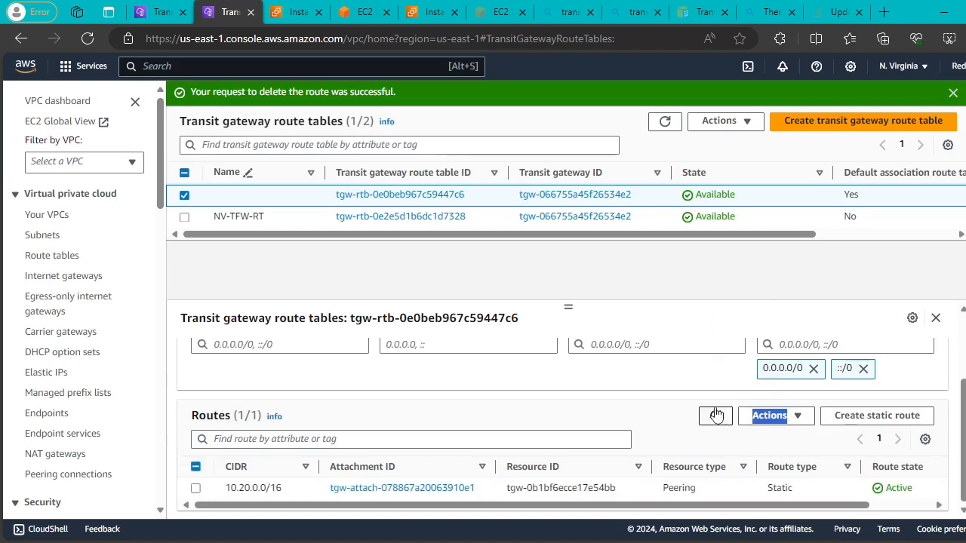
left_click(848, 417)
left_click(169, 318)
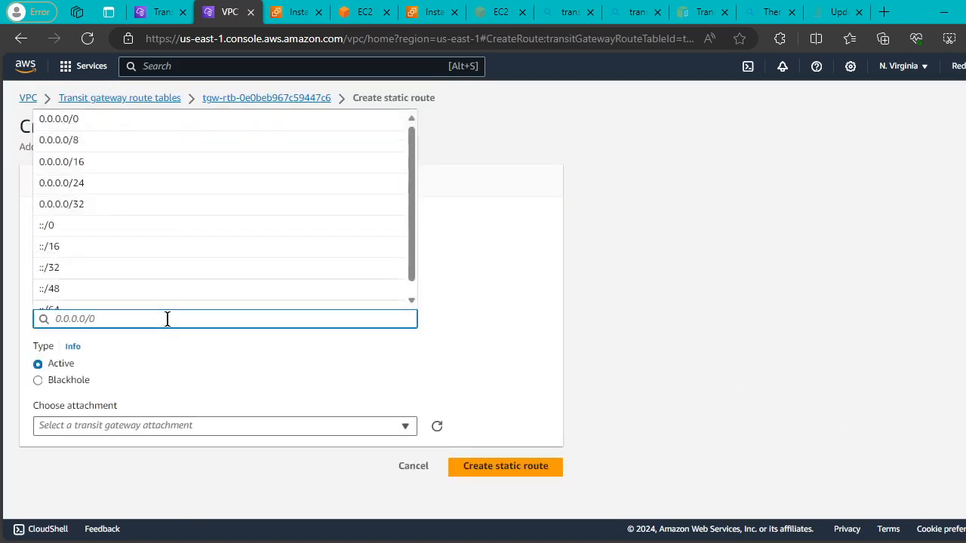
type("10.10")
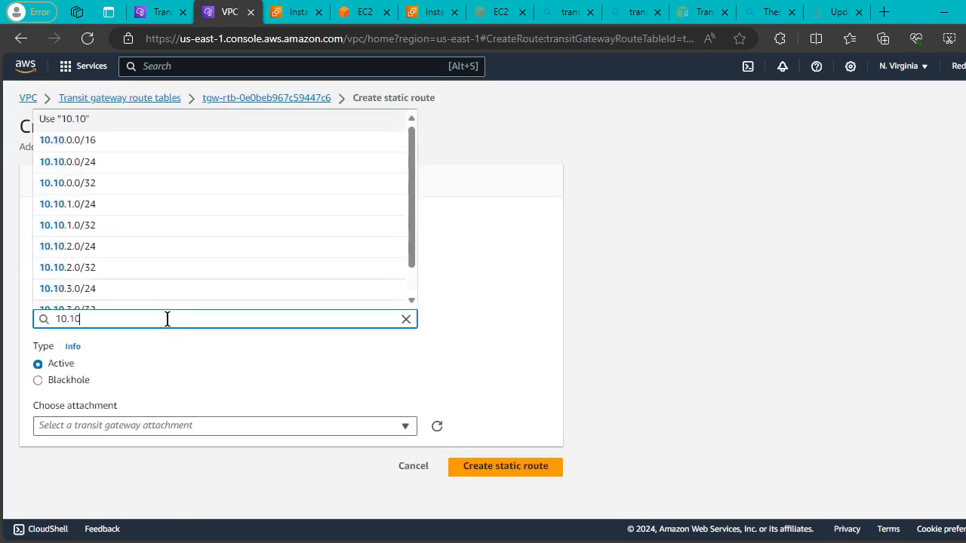
type(".0.0")
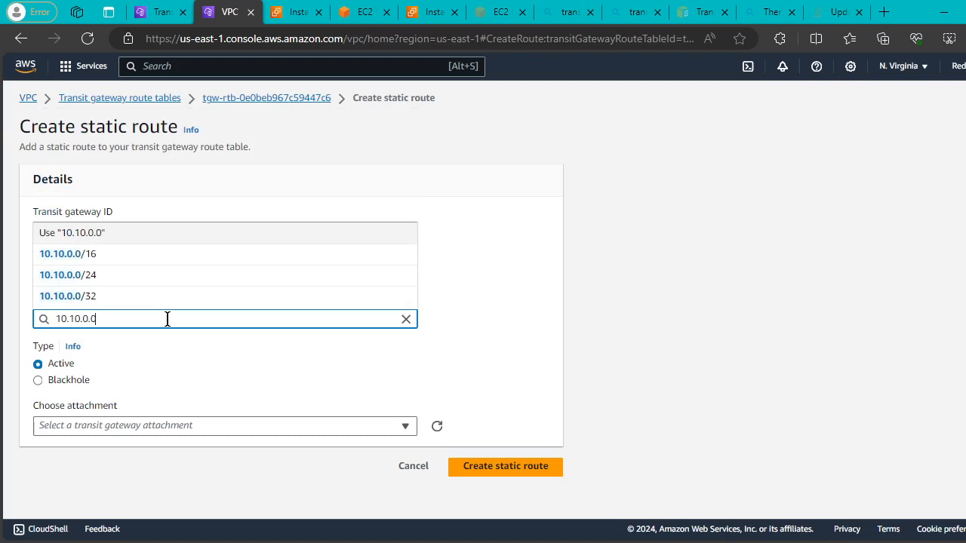
type("/16")
left_click(167, 302)
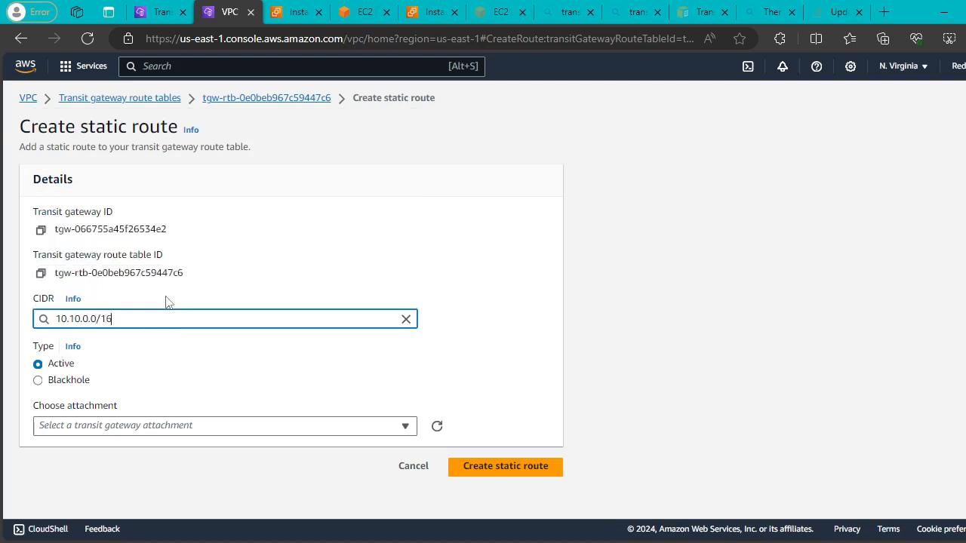
left_click(300, 427)
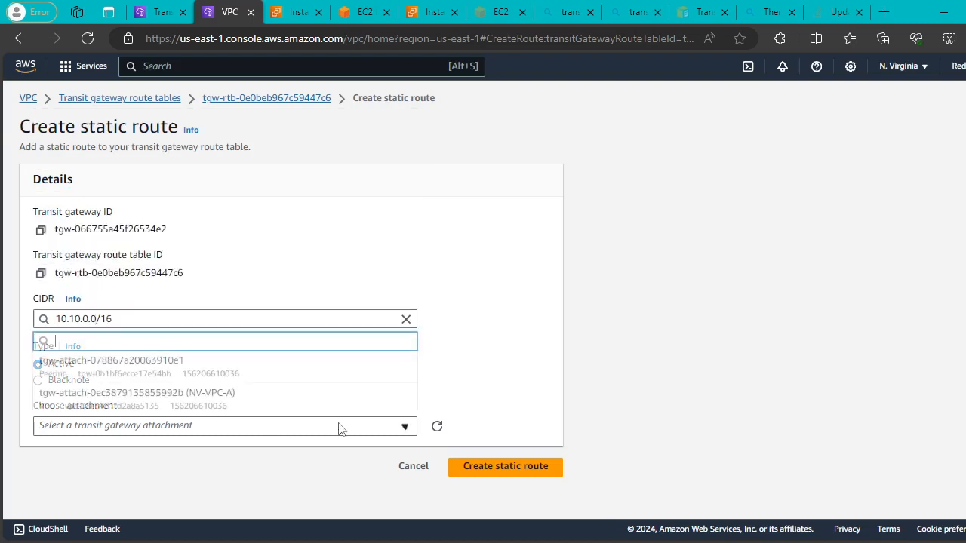
left_click(279, 406)
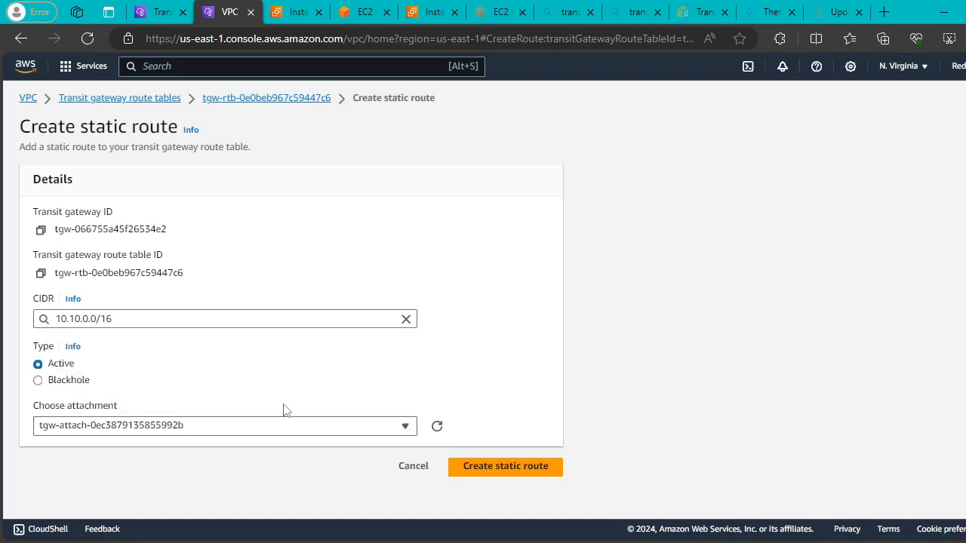
left_click(476, 465)
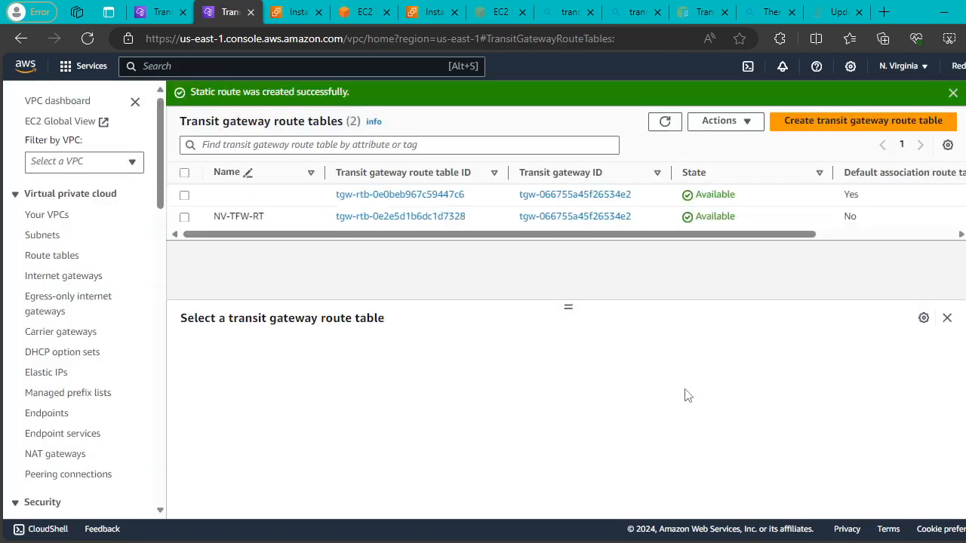
Stop the running ping in the Mumbai terminal and rerun ping 10.20.1.113.
left_click(365, 14)
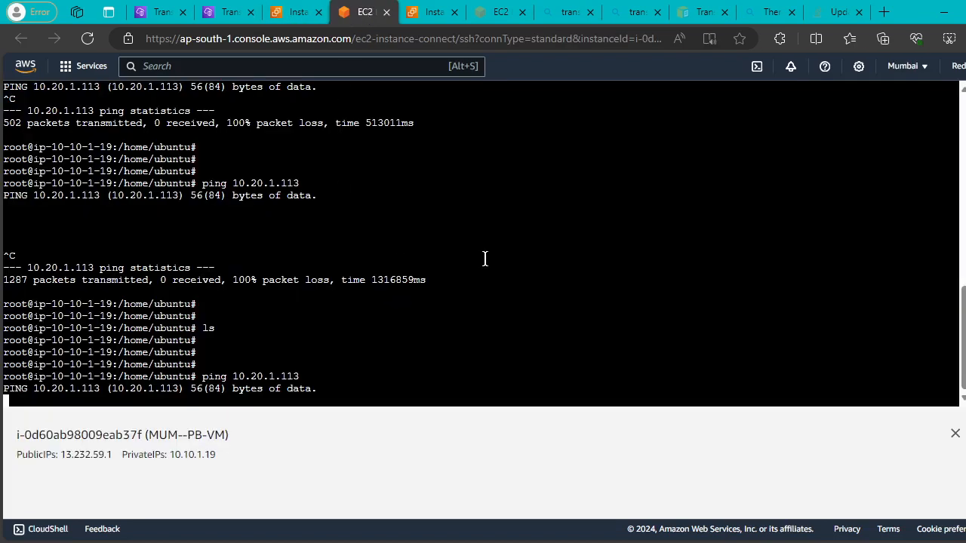
key("ctrl+c")
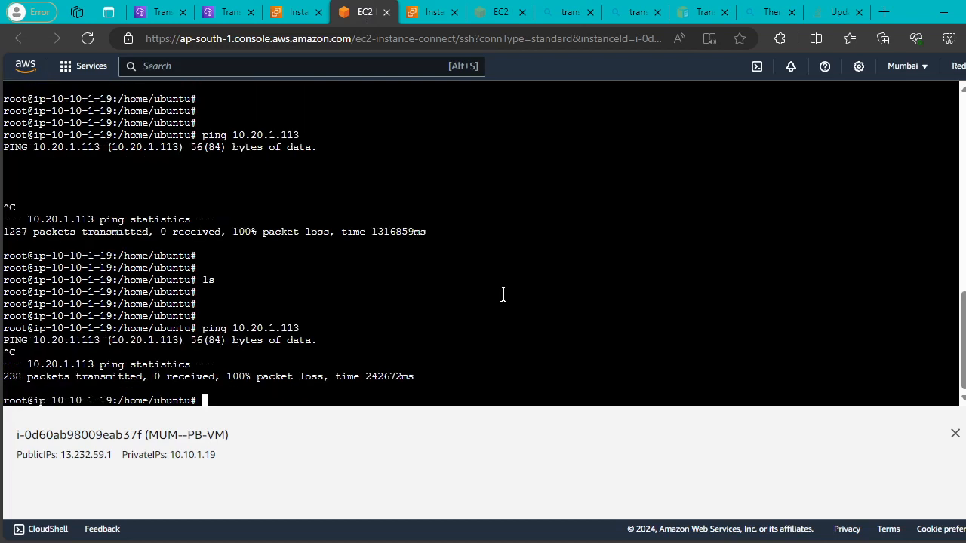
key("Return")
key("Return")
key("Return")
key("Return")
key("Up")
key("Return")
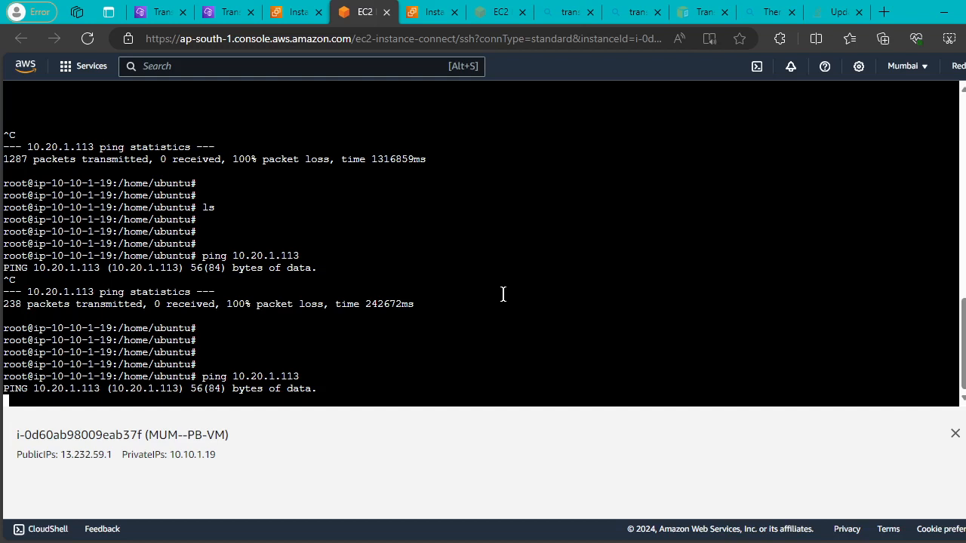
left_click(169, 21)
Check the Mumbai instances and route tables, dismiss the route-created banner, and show Mumbai subnets.
left_click(234, 18)
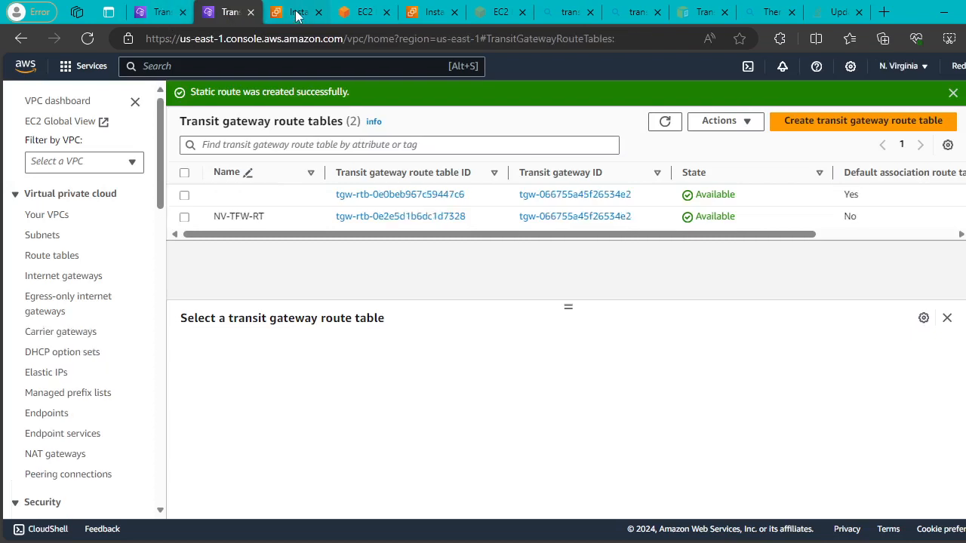
left_click(288, 15)
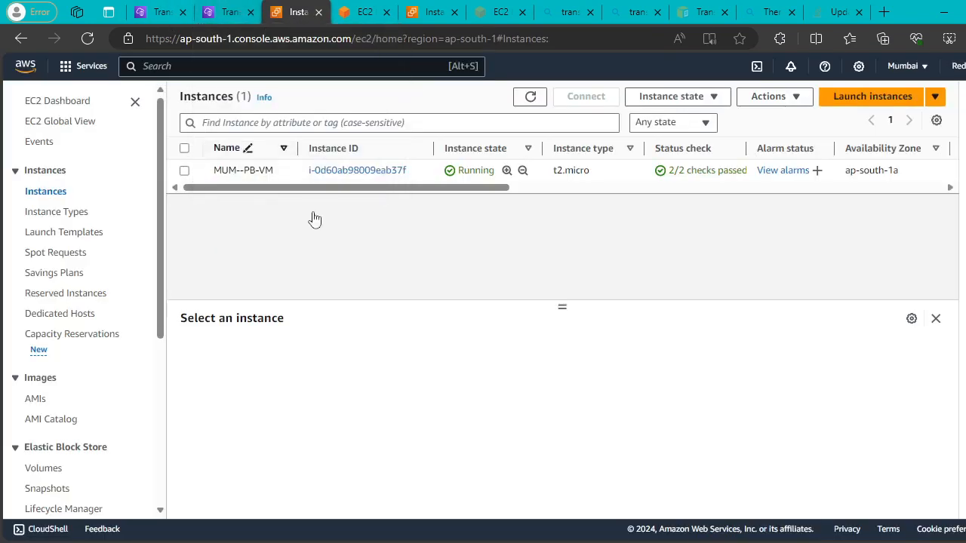
left_click_drag(493, 190, 377, 216)
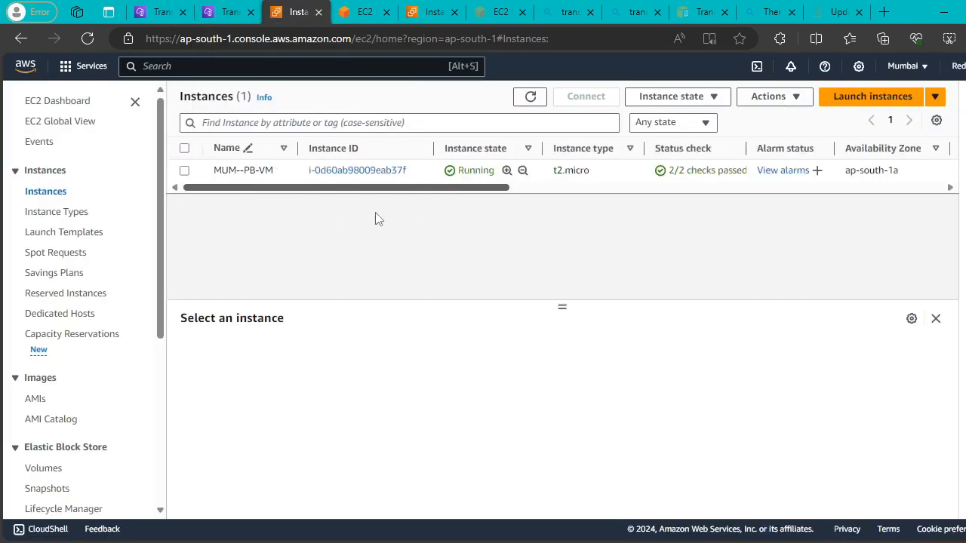
left_click(223, 14)
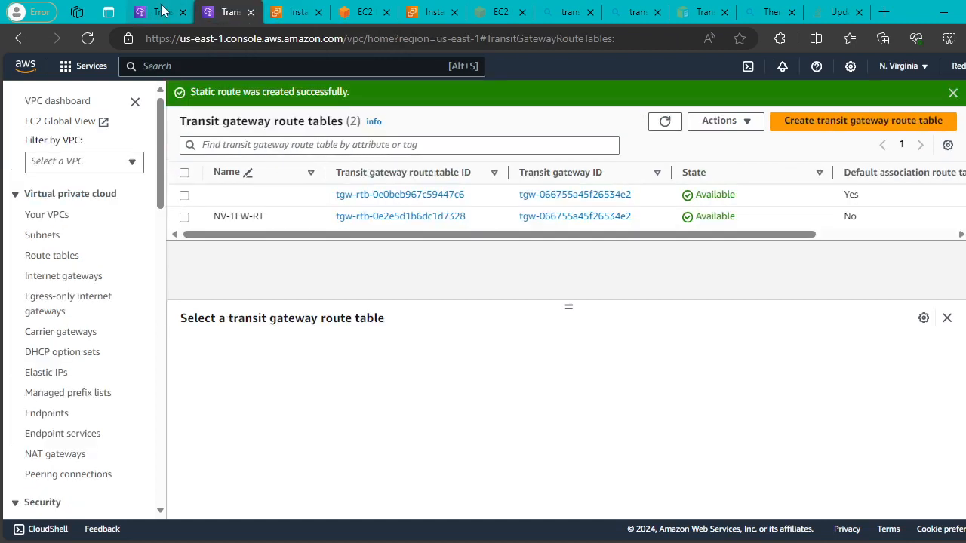
left_click(162, 10)
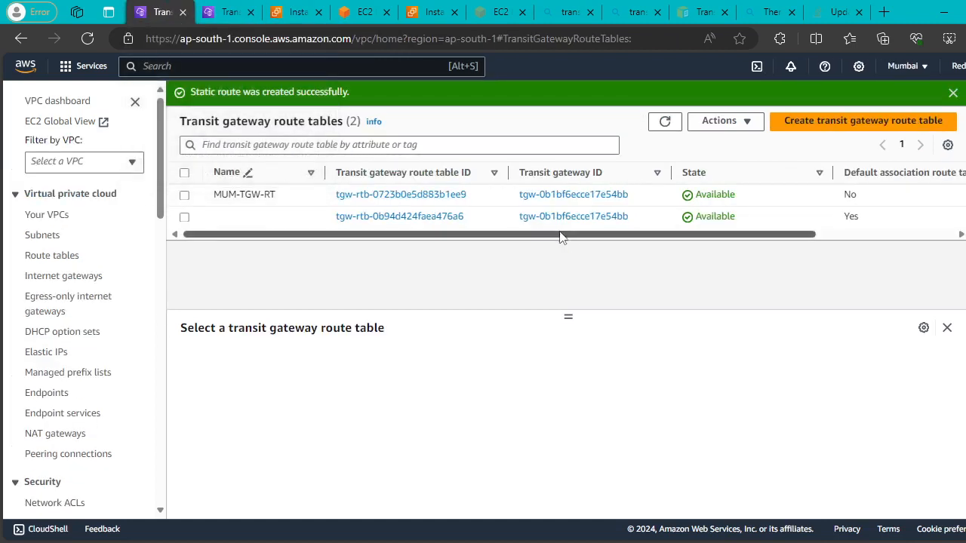
left_click_drag(560, 234, 443, 243)
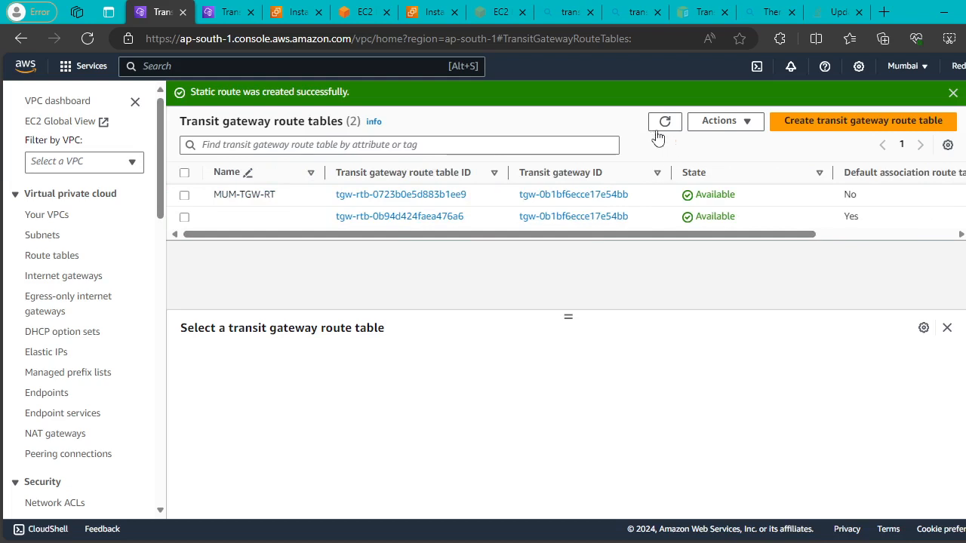
left_click(953, 93)
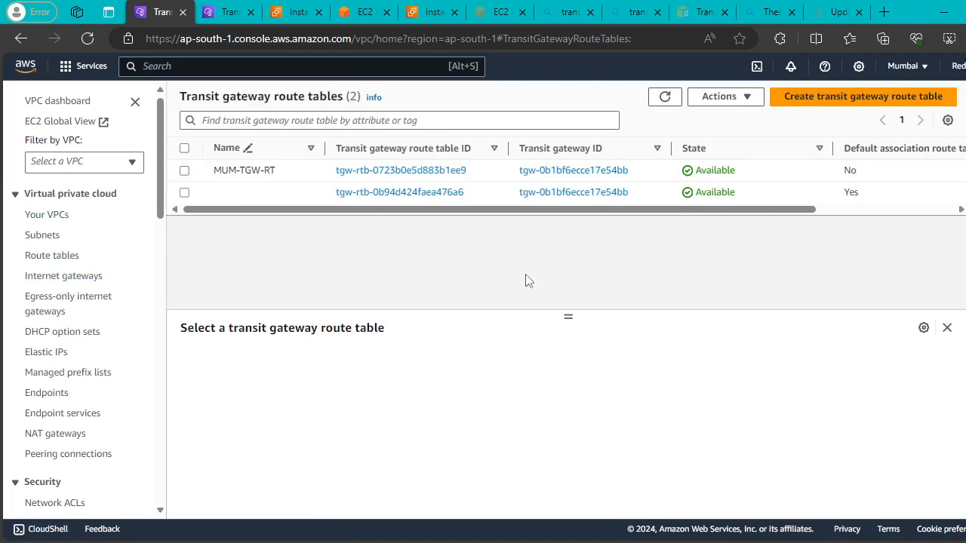
left_click_drag(503, 215, 449, 220)
left_click_drag(550, 211, 486, 224)
left_click(42, 235)
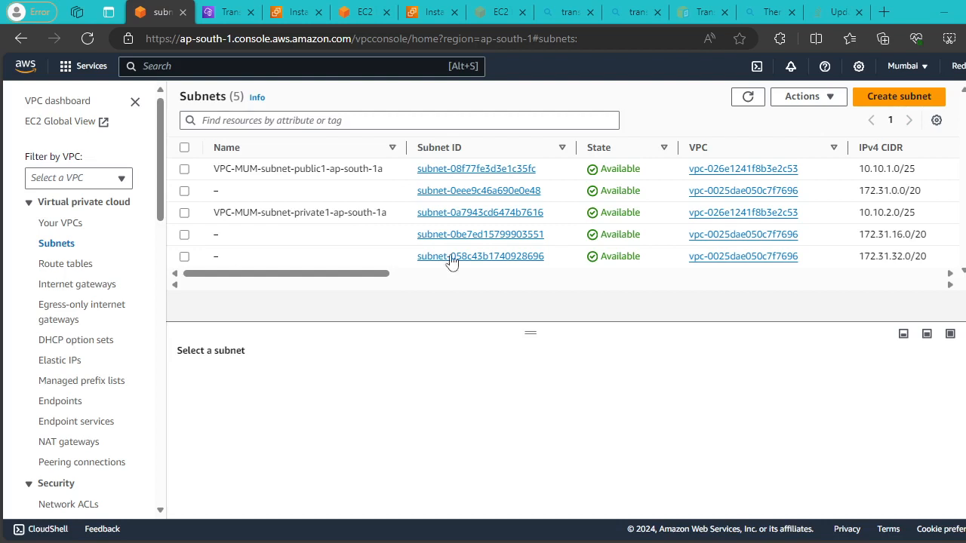
Refresh the Mumbai subnet list twice, then bring up the Bing search on the association error.
left_click(747, 98)
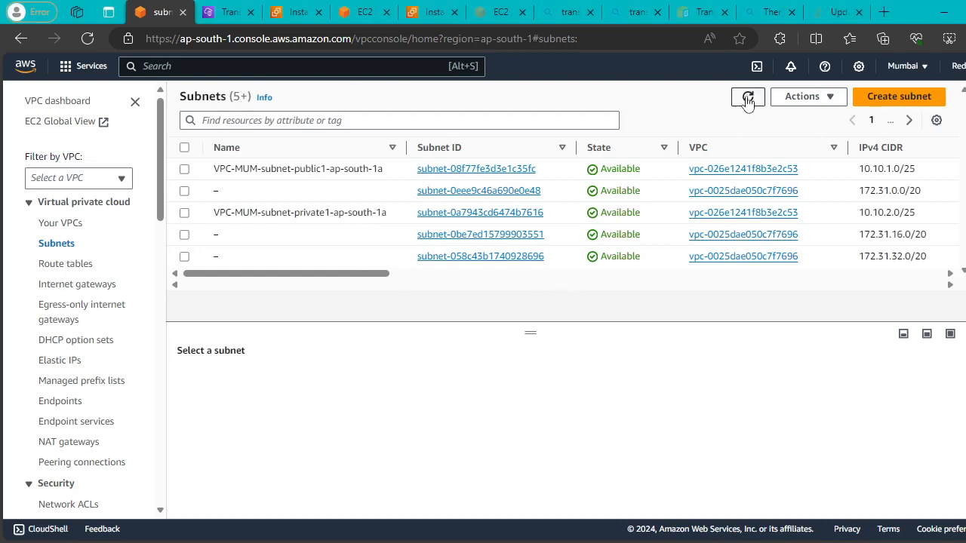
left_click(748, 99)
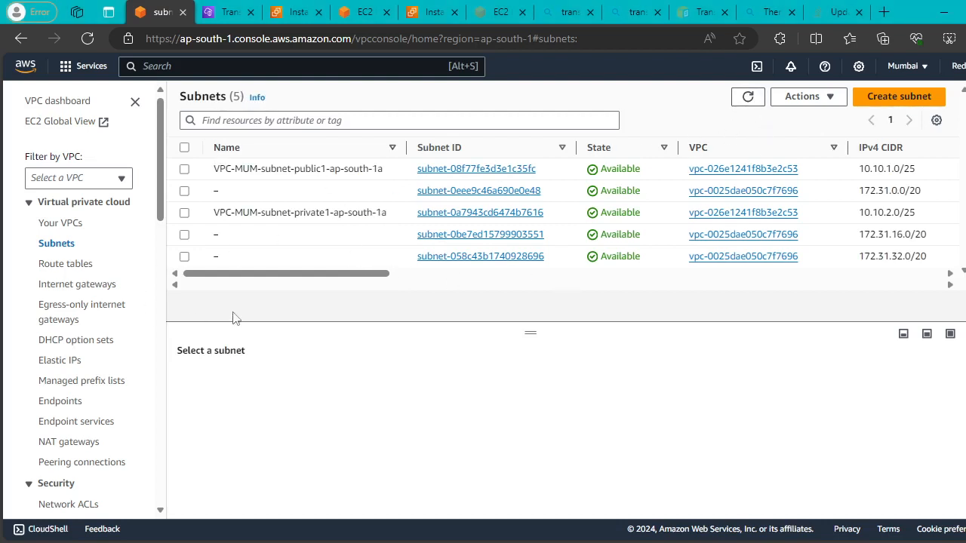
left_click_drag(261, 275, 101, 287)
left_click(781, 12)
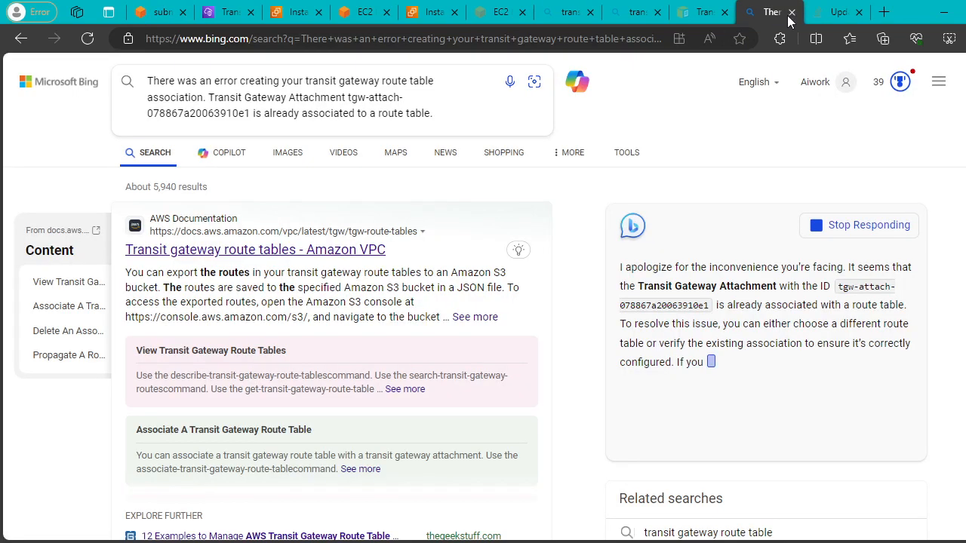
Close the Bing and Stack Overflow tabs and go back to the Mumbai subnets list.
left_click(791, 12)
left_click(791, 12)
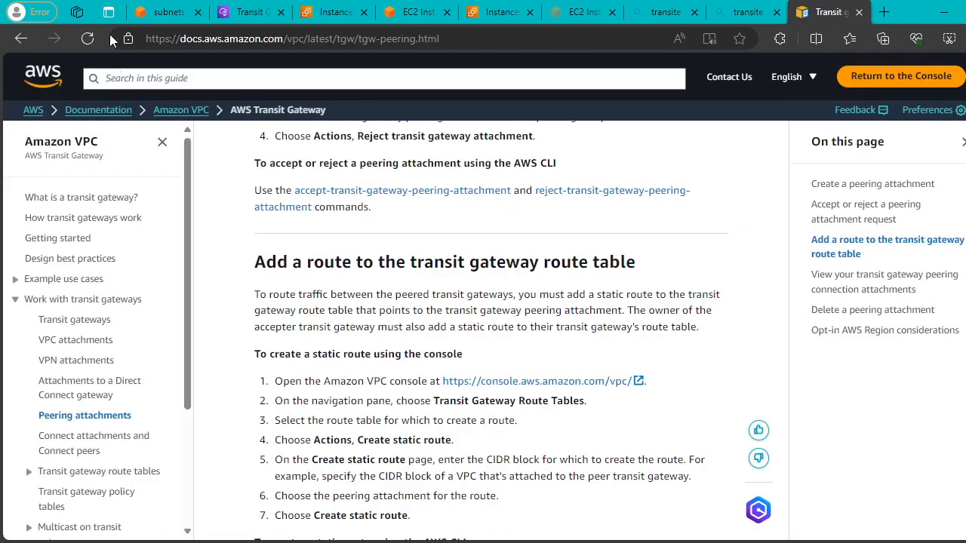
left_click(163, 9)
left_click_drag(337, 273, 372, 281)
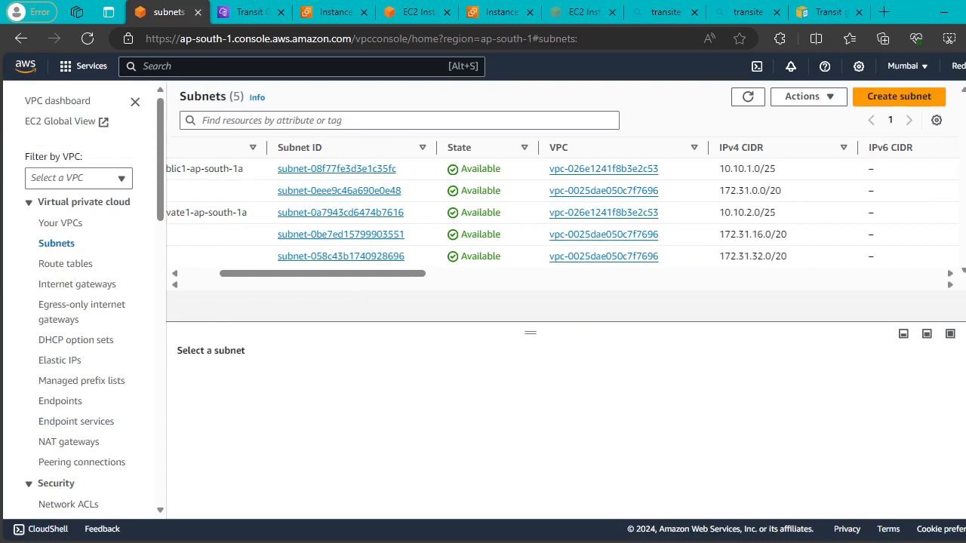
Check the N. Virginia route tables and dismiss the route-created message, then glance at Mumbai instances.
left_click_drag(307, 280, 271, 279)
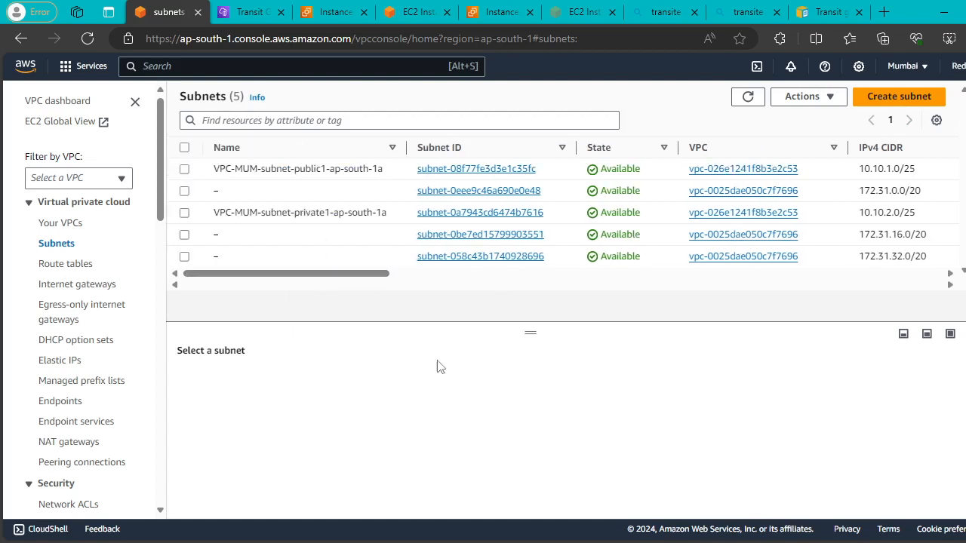
left_click_drag(528, 334, 534, 302)
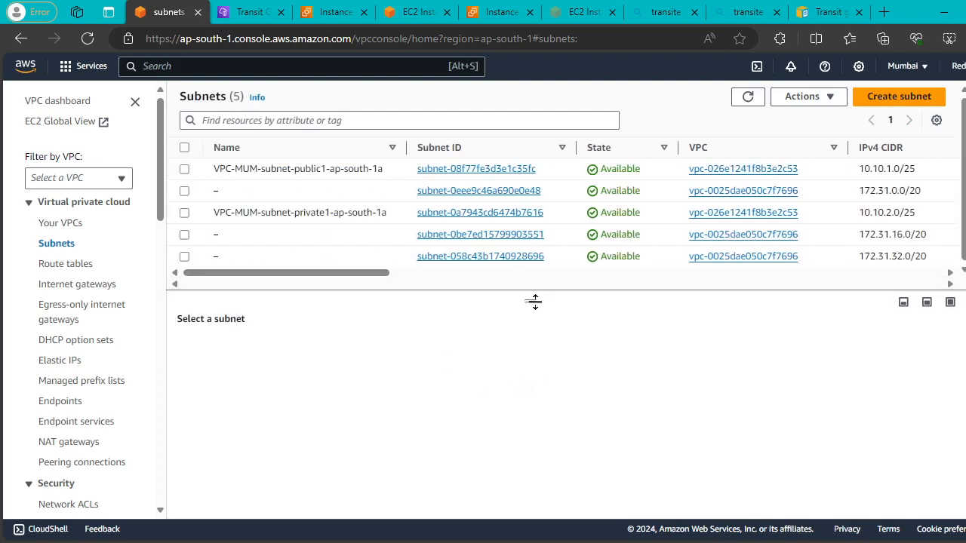
left_click(243, 11)
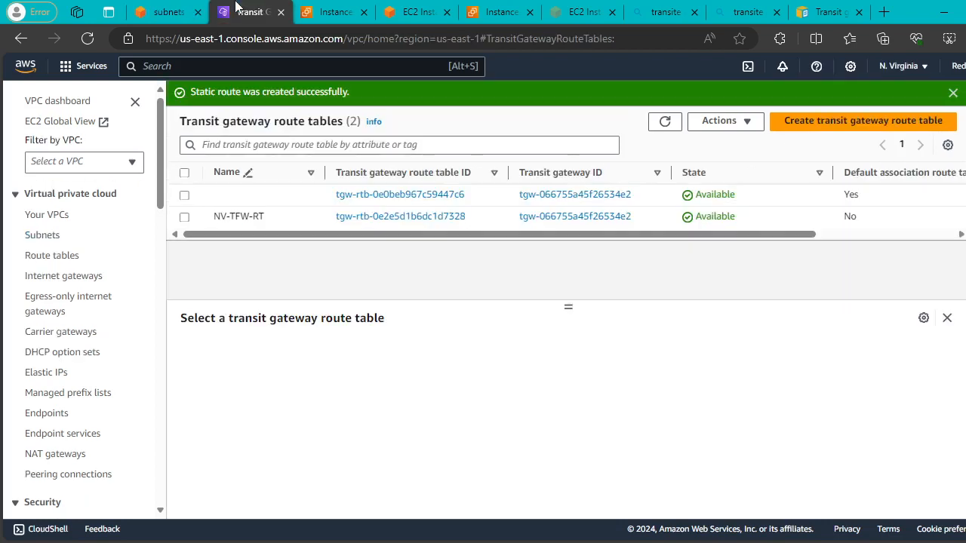
left_click_drag(556, 233, 400, 244)
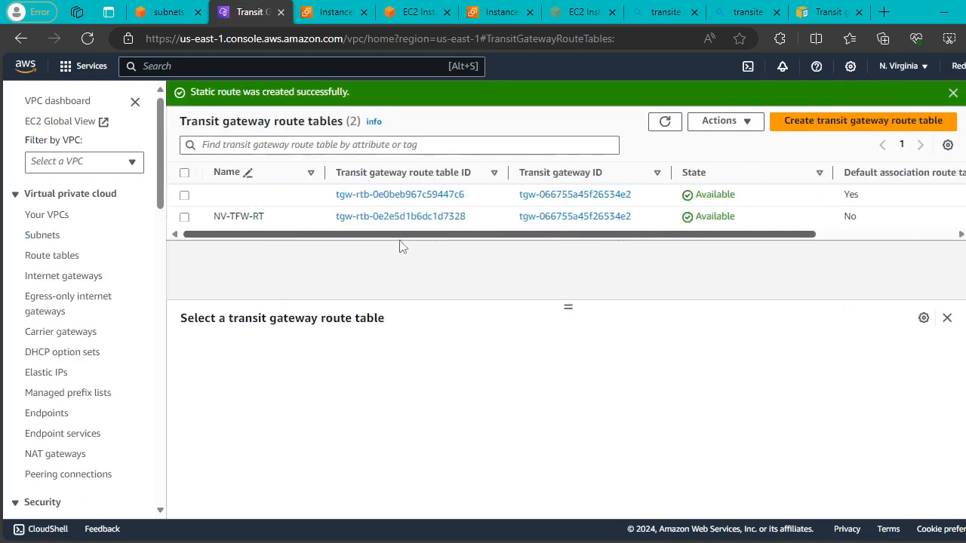
left_click(952, 92)
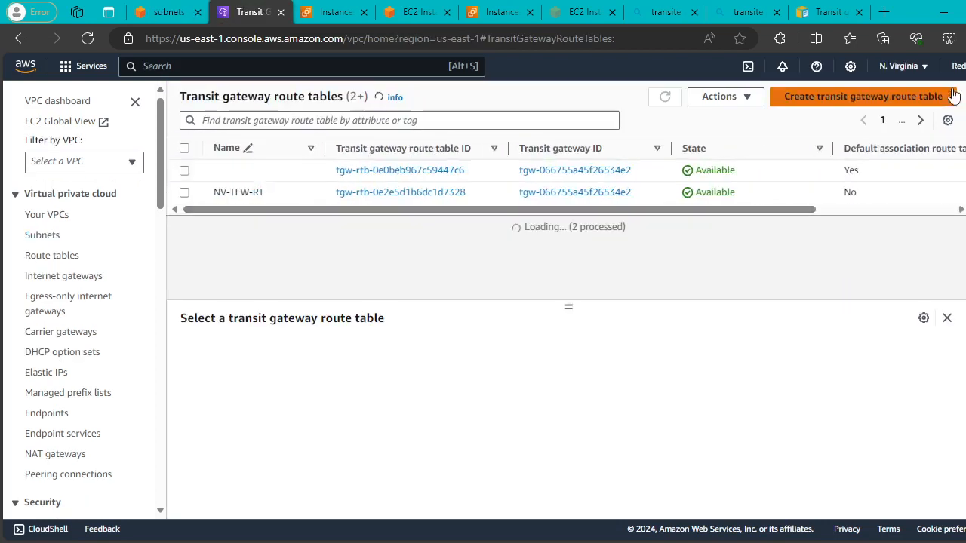
left_click(336, 12)
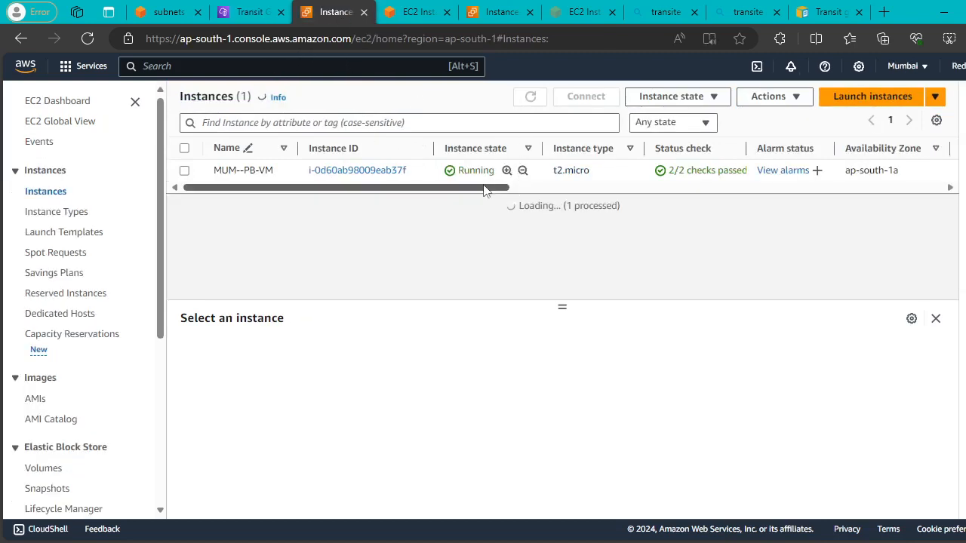
left_click_drag(488, 189, 243, 198)
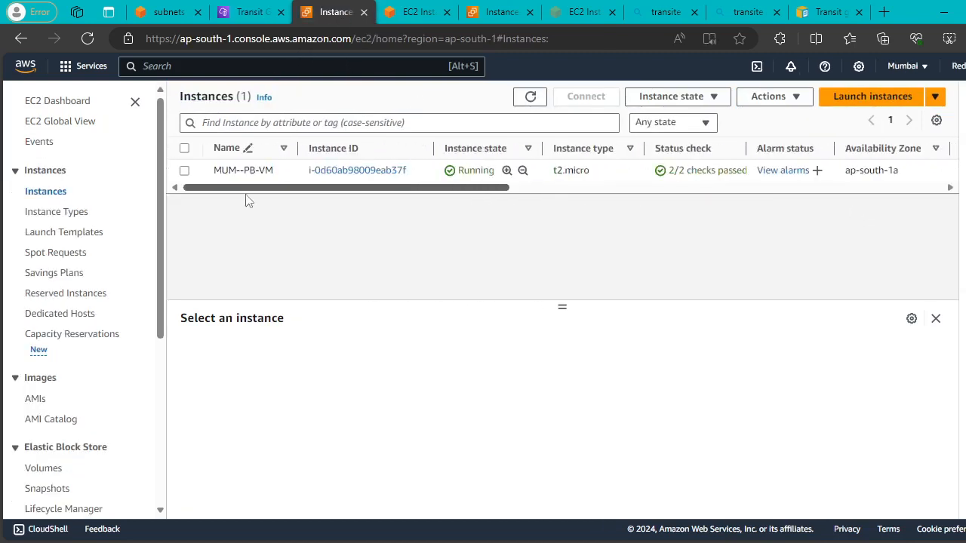
left_click(240, 12)
Review the Mumbai subnets table.
left_click(166, 7)
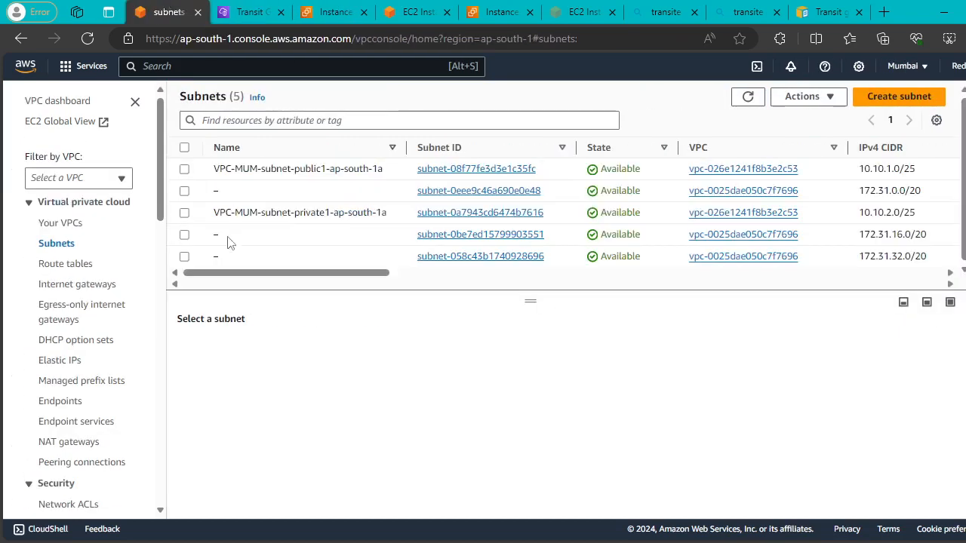
mouse_move(252, 276)
left_mouse_down()
mouse_move(569, 282)
mouse_move(245, 276)
left_mouse_up()
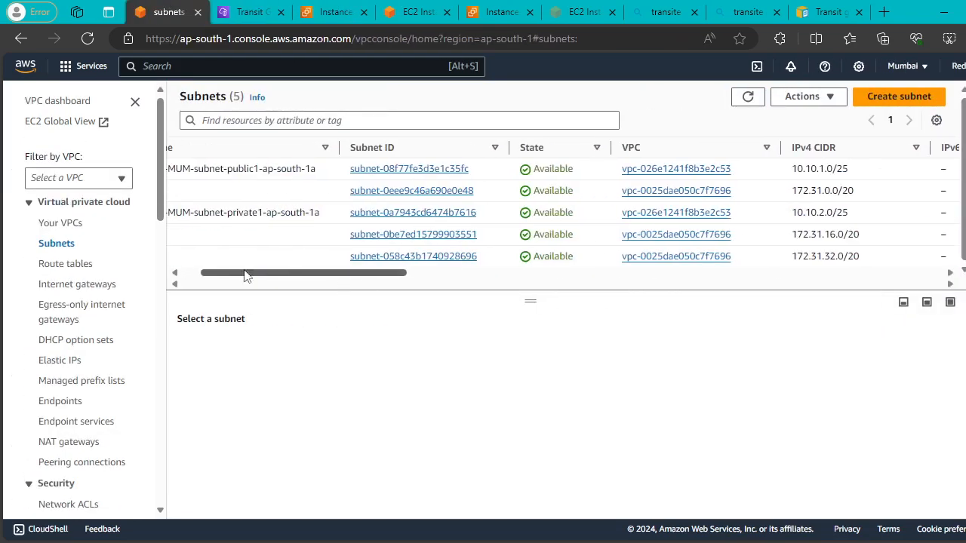
left_click_drag(327, 276, 216, 276)
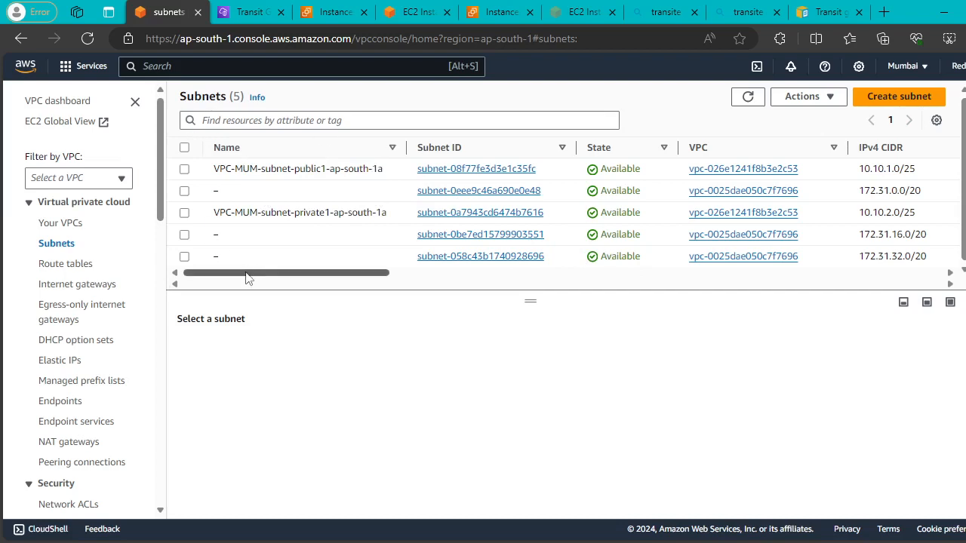
mouse_move(244, 276)
left_mouse_down()
mouse_move(342, 276)
mouse_move(242, 276)
left_mouse_up()
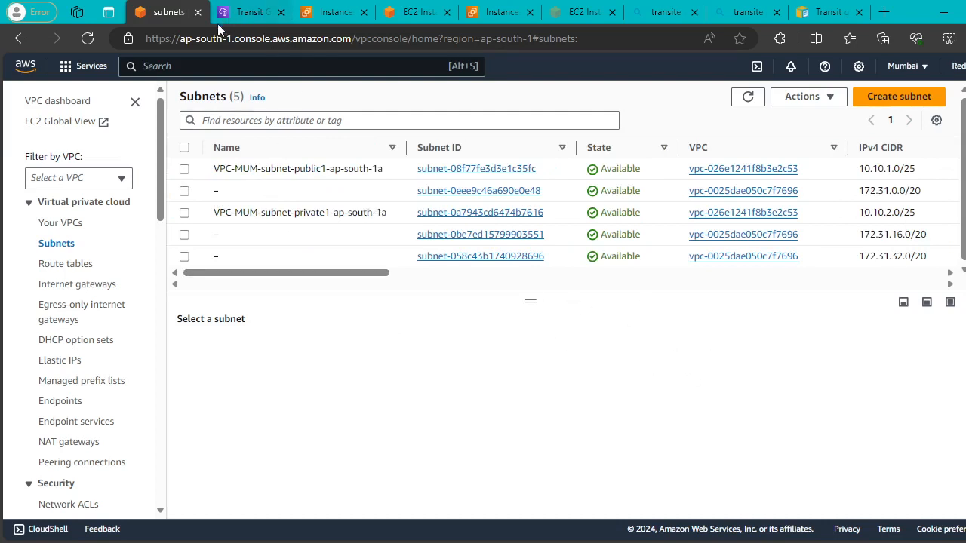
Duplicate the subnets page and return to the EC2 instances list.
right_click(171, 15)
left_click(222, 98)
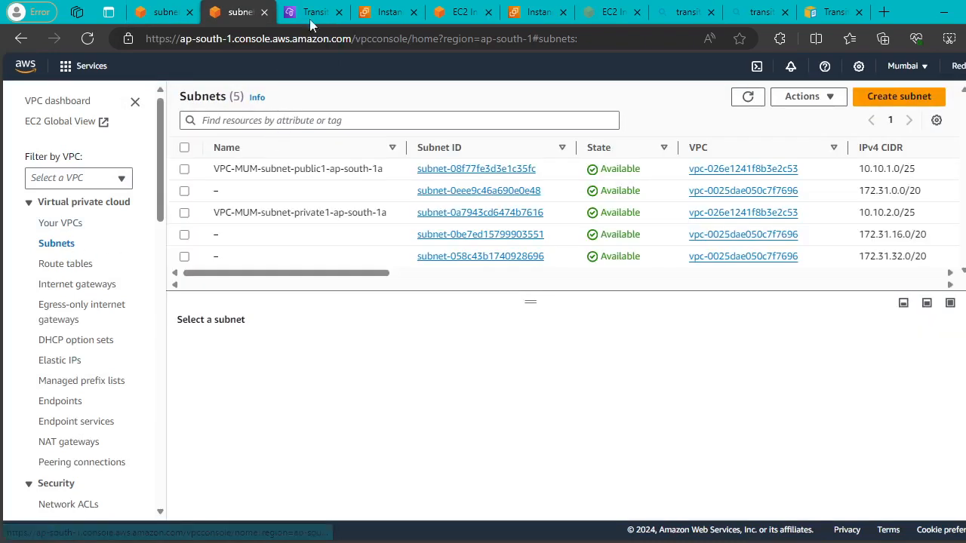
left_click(402, 13)
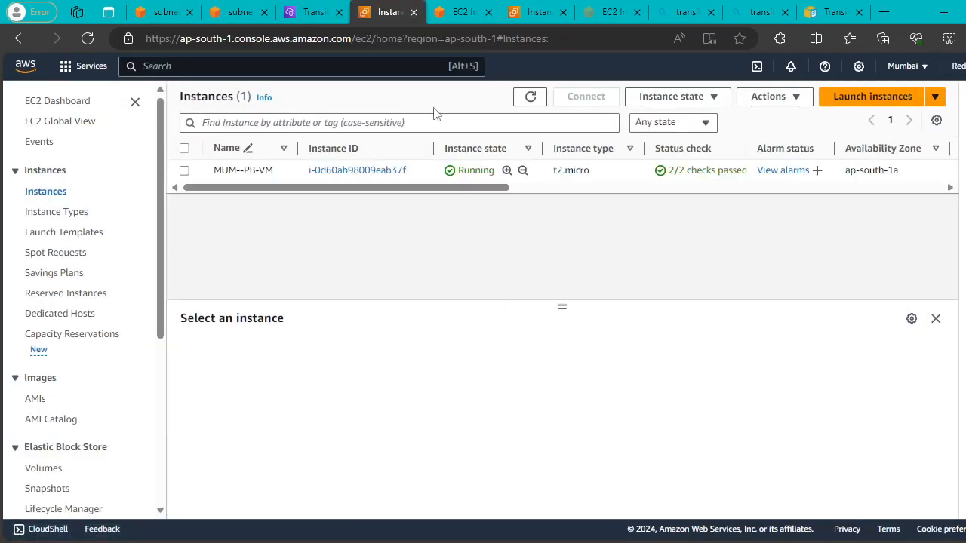
Start a new Ubuntu instance named MUM-PRivate using the Fisrtclass key pair.
left_click(899, 98)
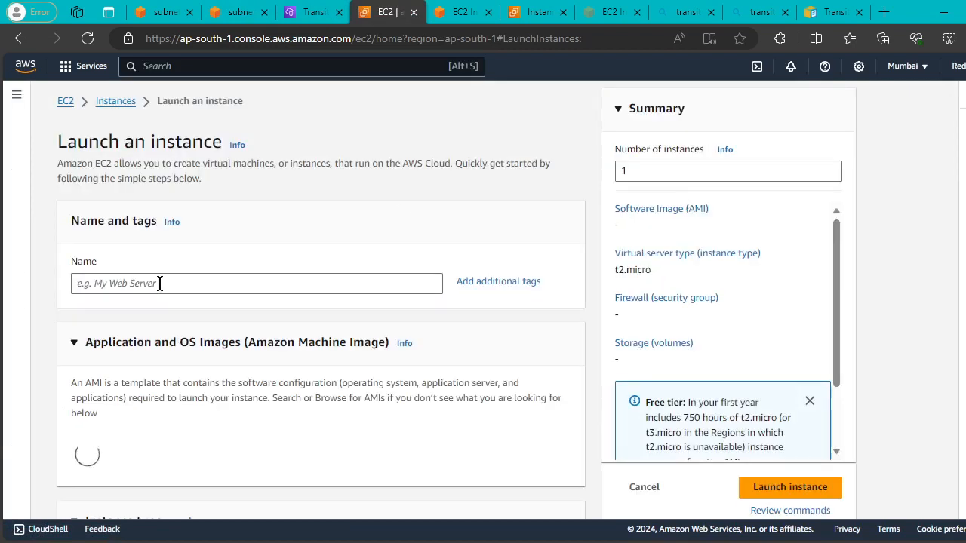
left_click(159, 283)
type("MUM-PRivate")
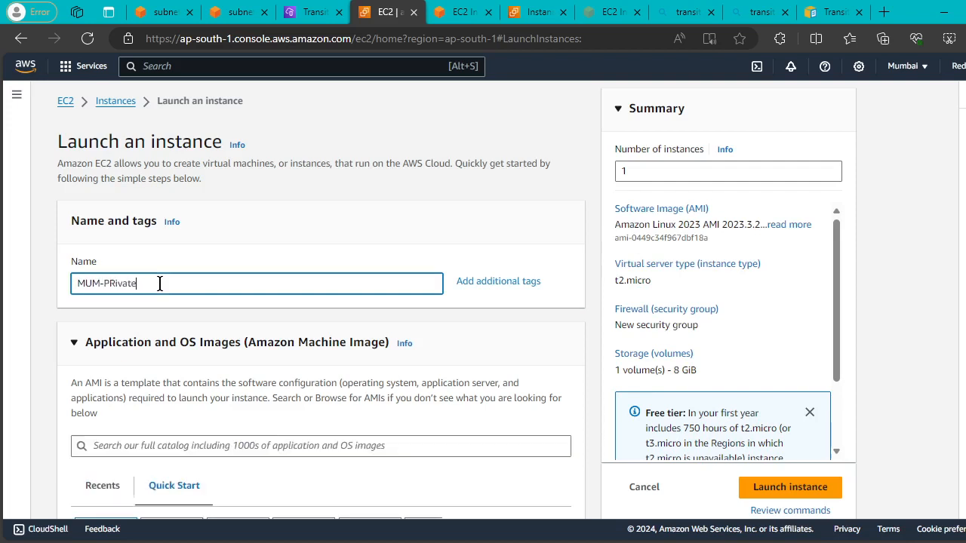
scroll(159, 283, "down", 5)
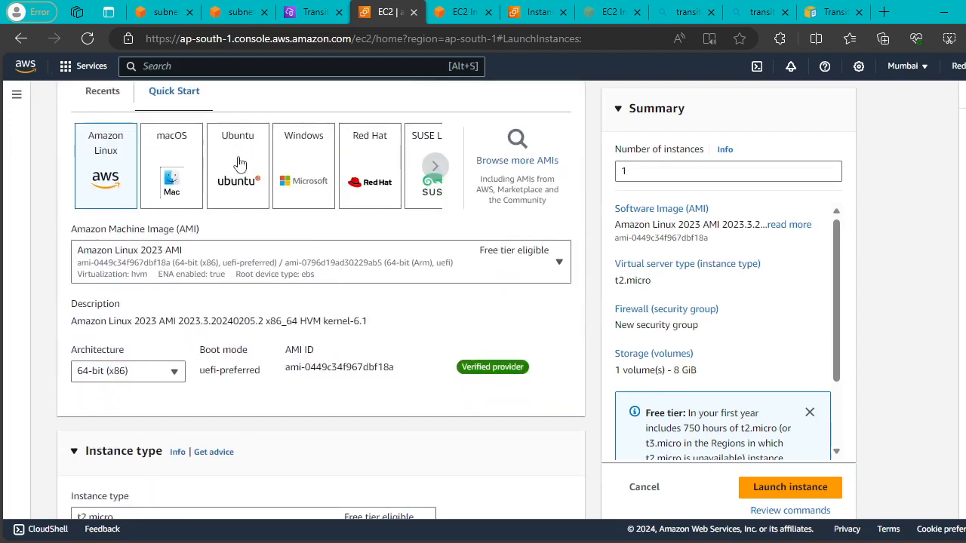
left_click(238, 164)
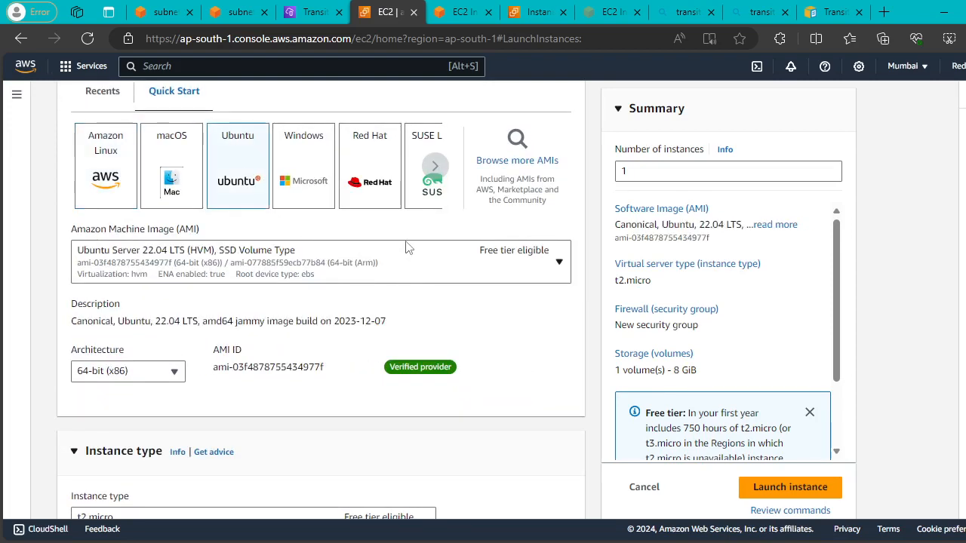
scroll(405, 246, "down", 8)
left_click(413, 228)
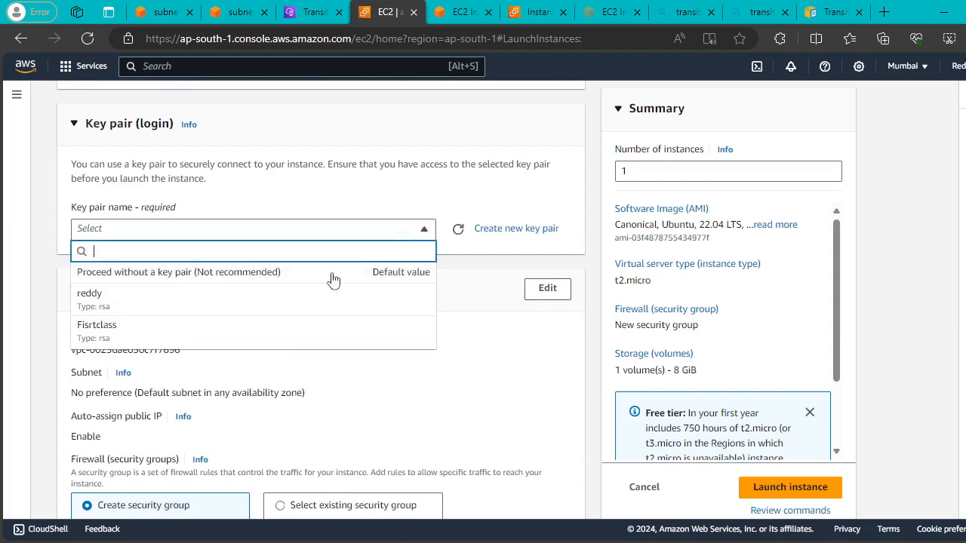
left_click(231, 334)
Place the instance in VPC-MUM-vpc's private1 subnet.
scroll(416, 282, "down", 2)
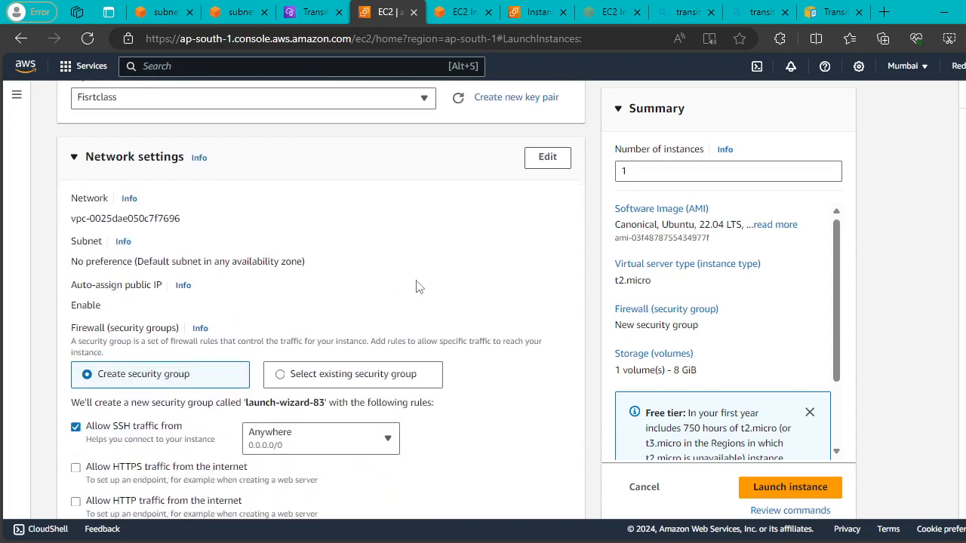
left_click(540, 157)
left_click(407, 237)
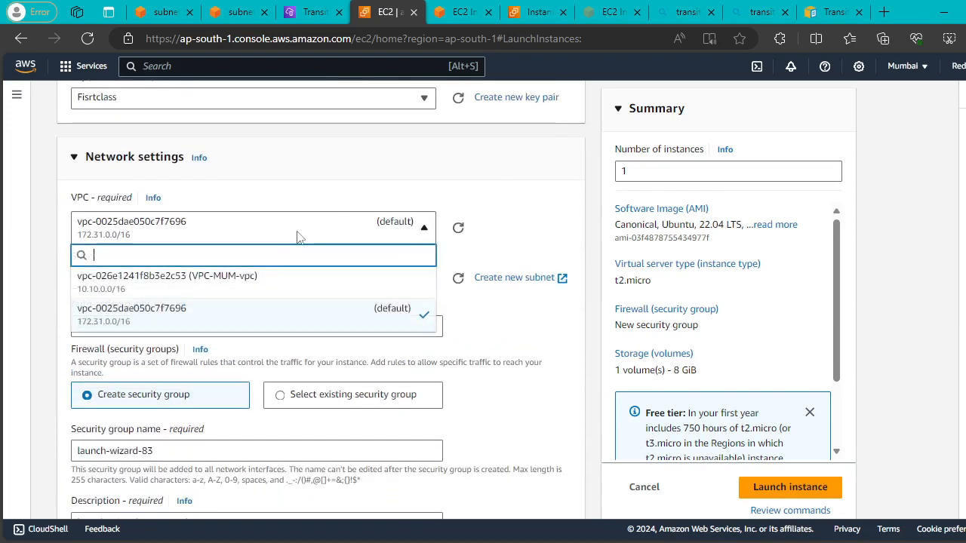
left_click(209, 285)
left_click(403, 291)
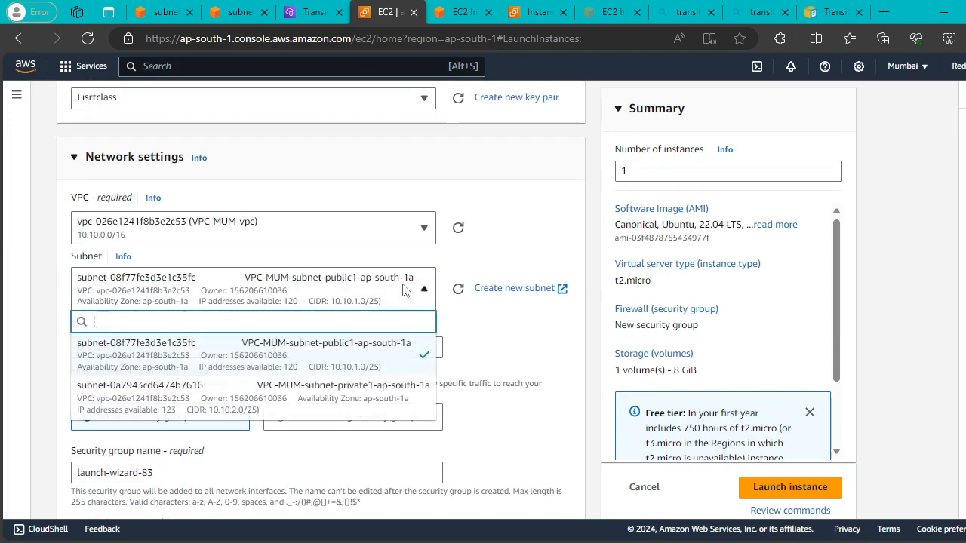
left_click(332, 403)
Set the inbound rule to All traffic and launch the instance.
scroll(351, 279, "down", 1)
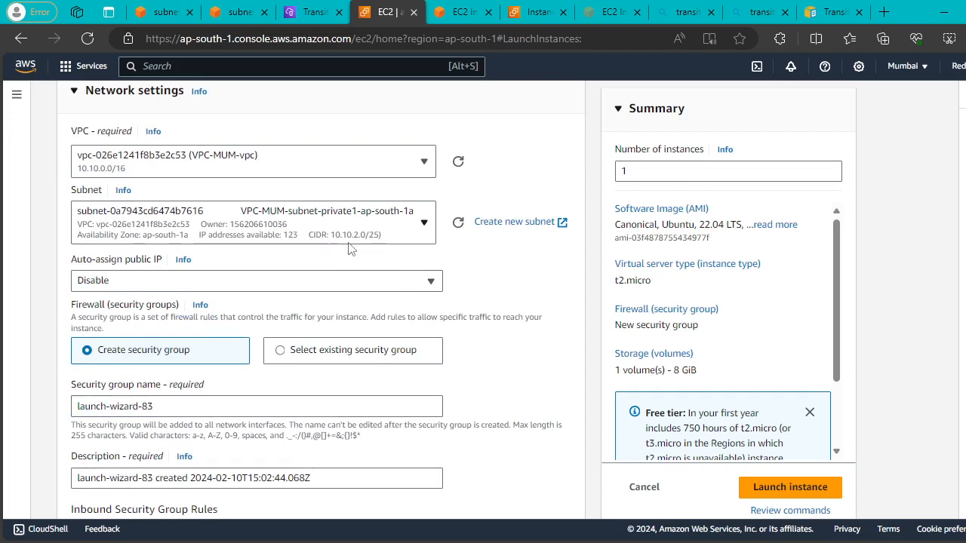
scroll(349, 249, "down", 4)
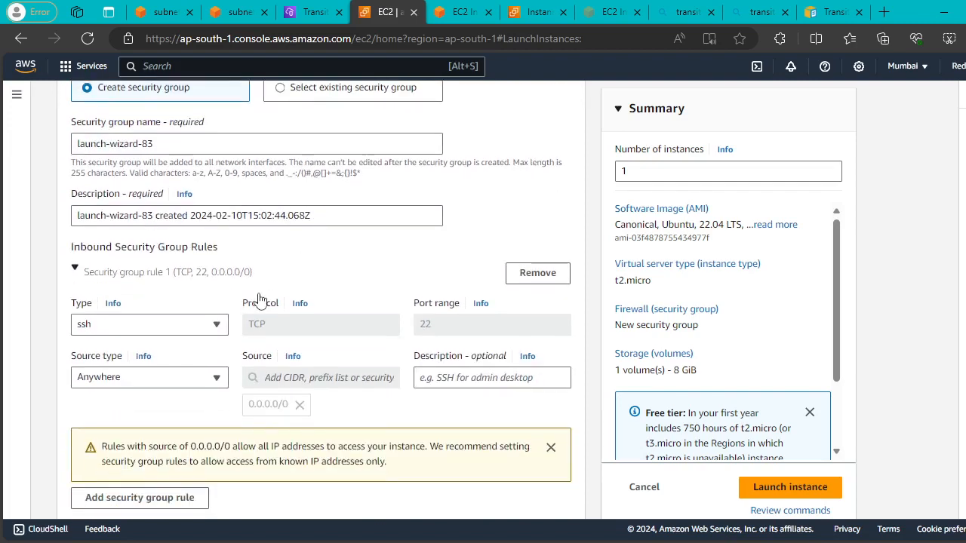
left_click(205, 326)
left_click(144, 283)
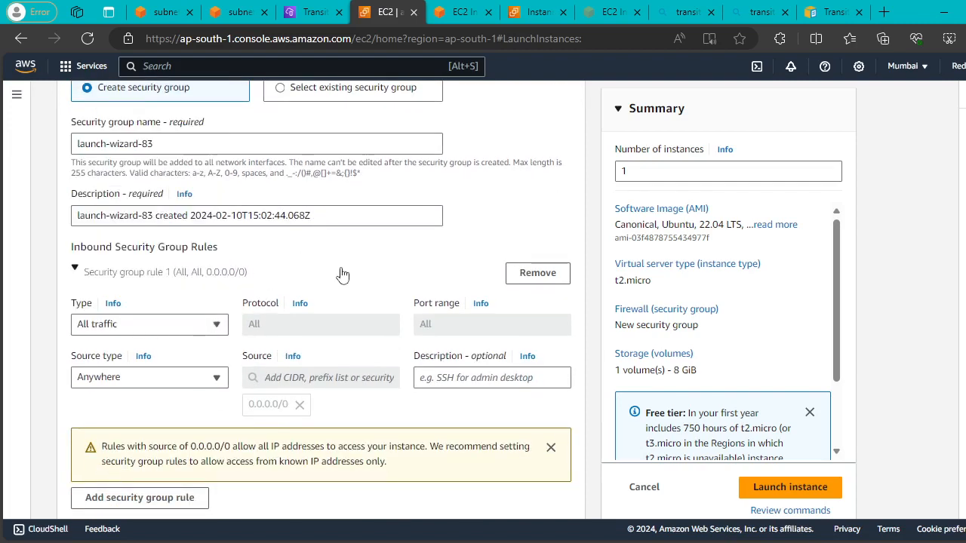
scroll(342, 276, "down", 4)
left_click(806, 482)
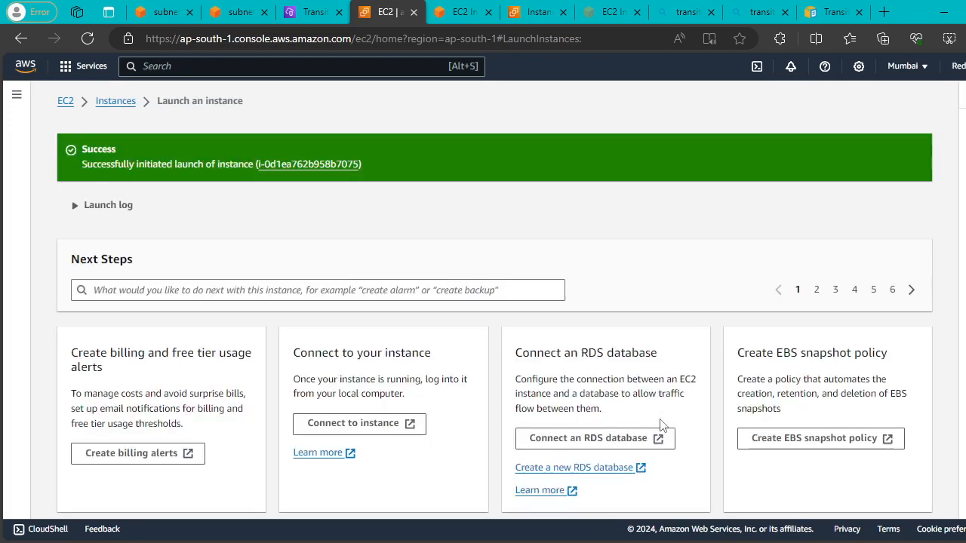
Reload the instance list, then stop the running ping in the public instance's terminal.
left_click(123, 102)
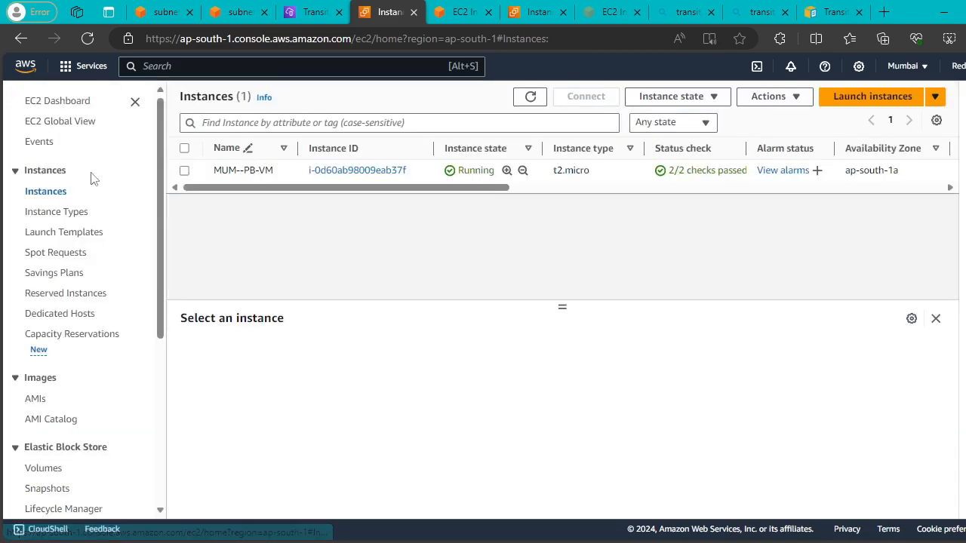
left_click(530, 97)
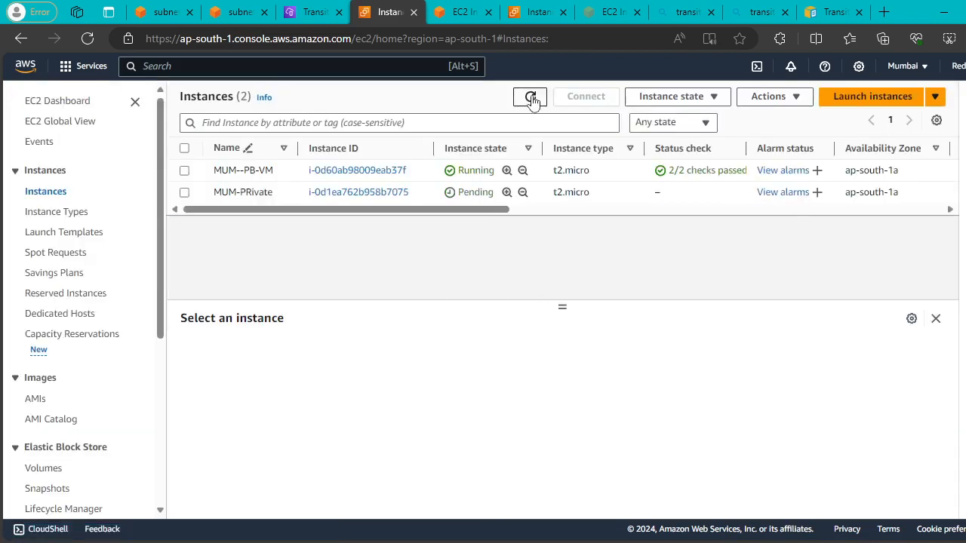
double_click(532, 99)
left_click(461, 12)
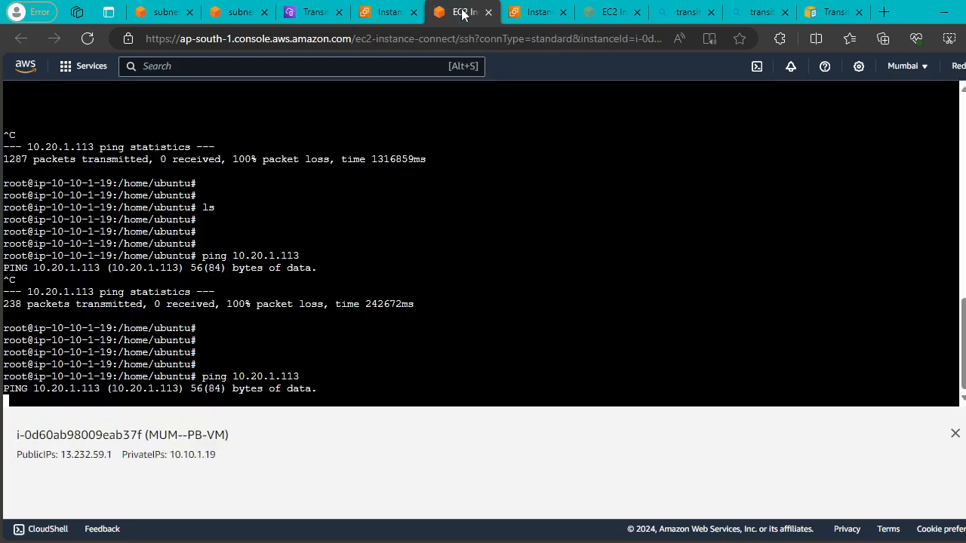
left_click_drag(162, 435, 246, 446)
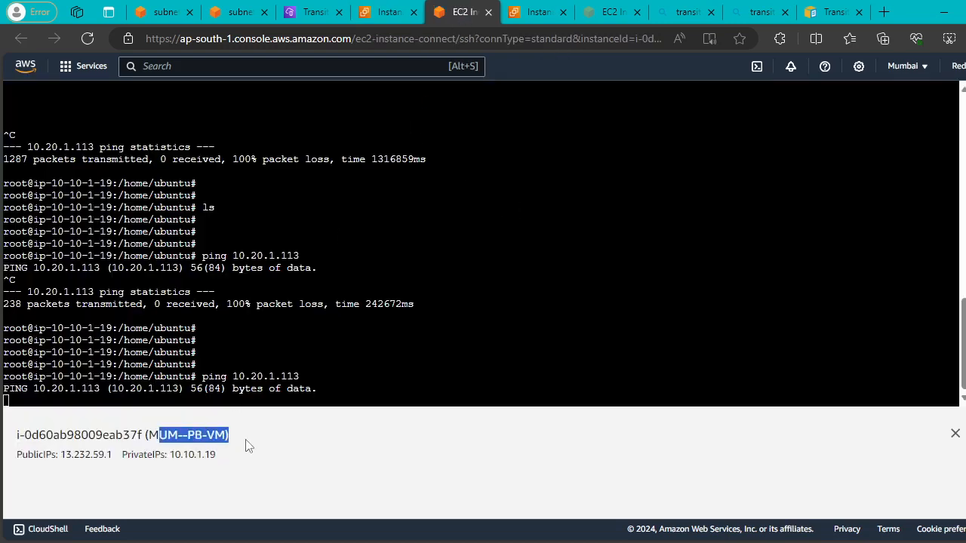
left_click(451, 348)
key("ctrl+c")
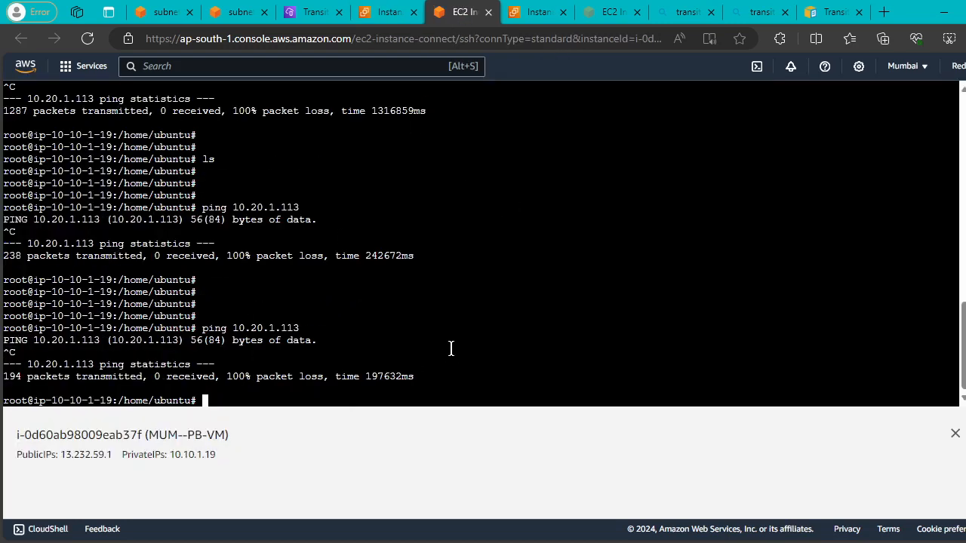
key("Return")
key("Return")
key("Return")
key("Return")
key("Return")
key("Return")
key("Return")
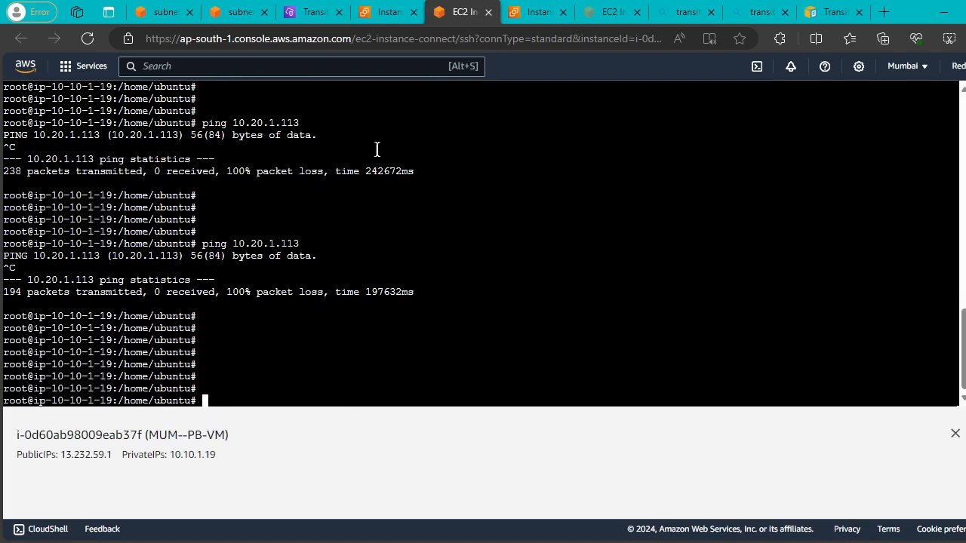
Refresh the EC2 instances list until MUM-PRivate shows as running.
left_click(384, 16)
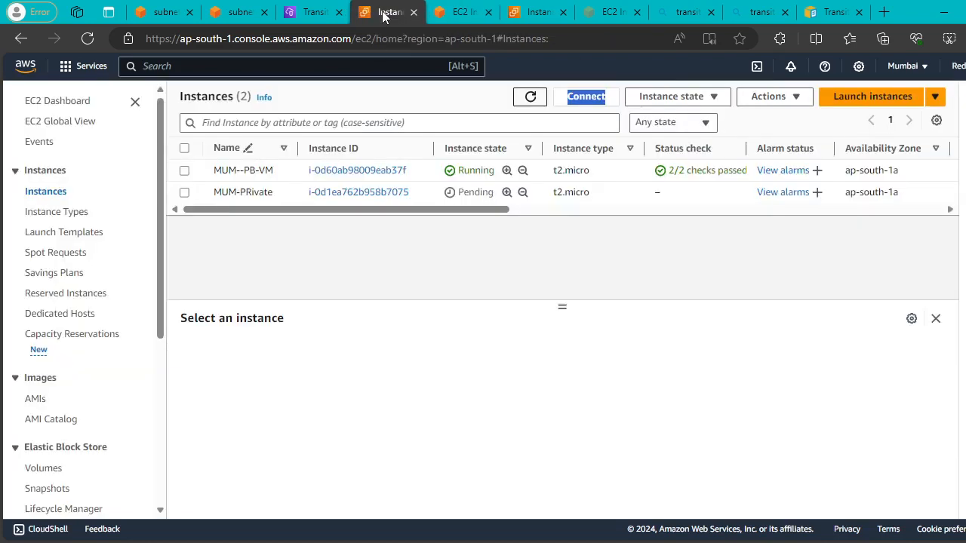
left_click(530, 98)
left_click(530, 98)
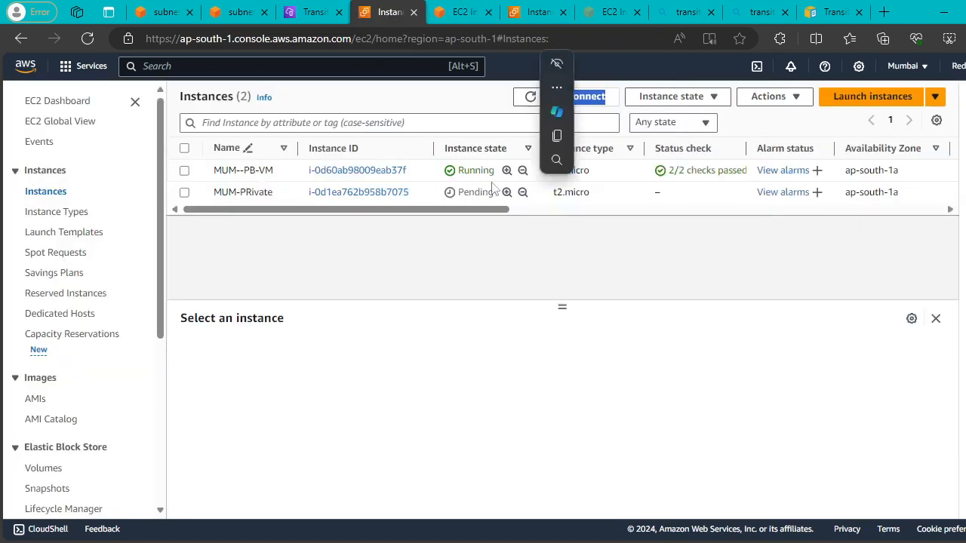
left_click(530, 97)
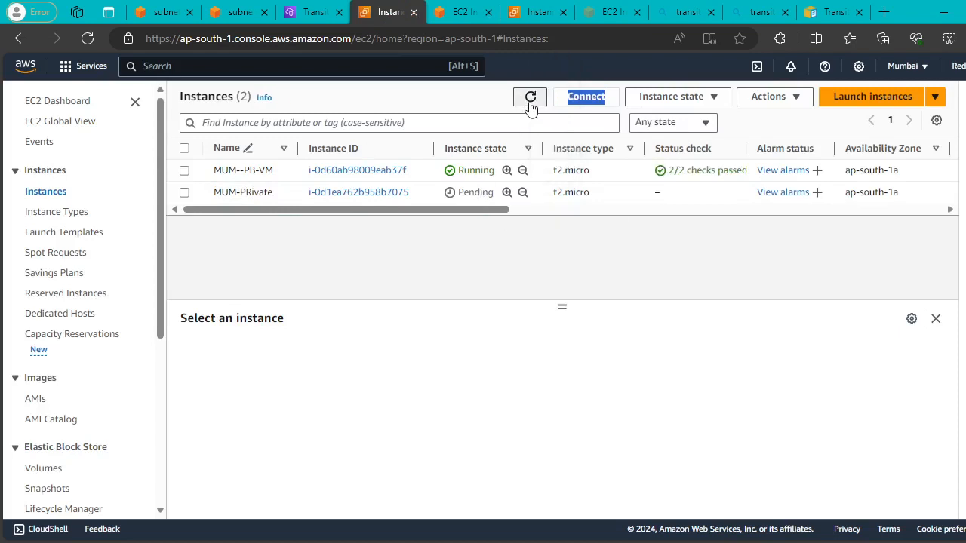
left_click(529, 96)
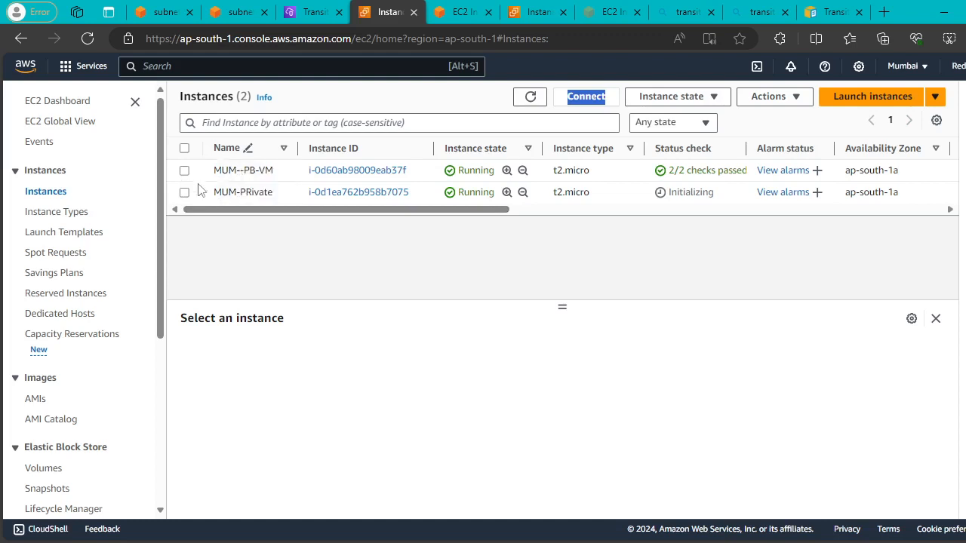
Compare MUM--PB-VM's details with MUM-PRivate's, locating its private IP 10.10.2.4.
left_click(184, 170)
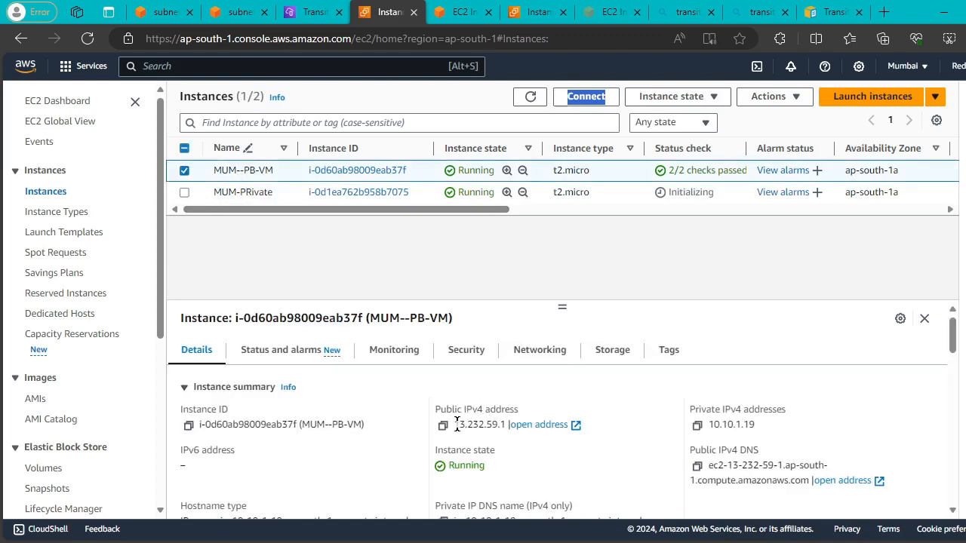
left_click_drag(458, 425, 506, 424)
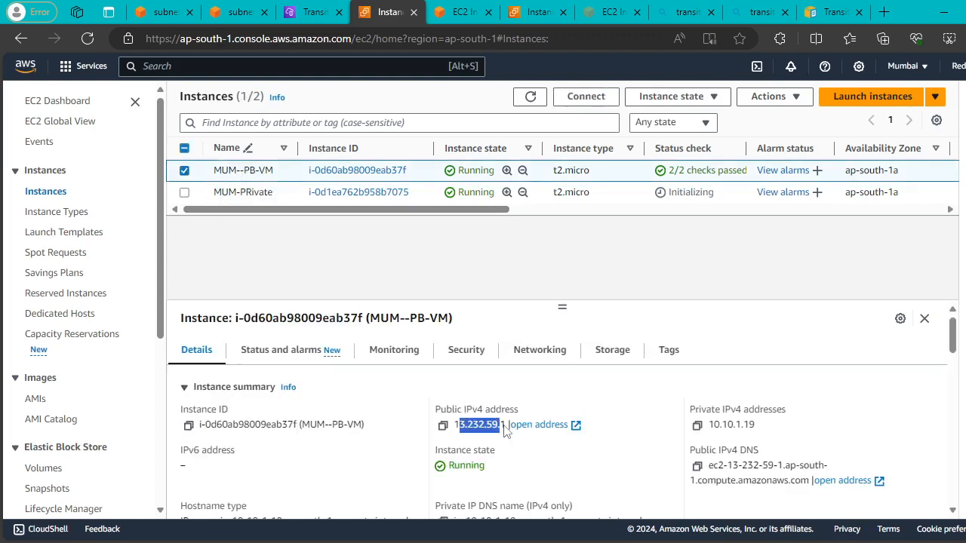
left_click(184, 170)
left_click(185, 192)
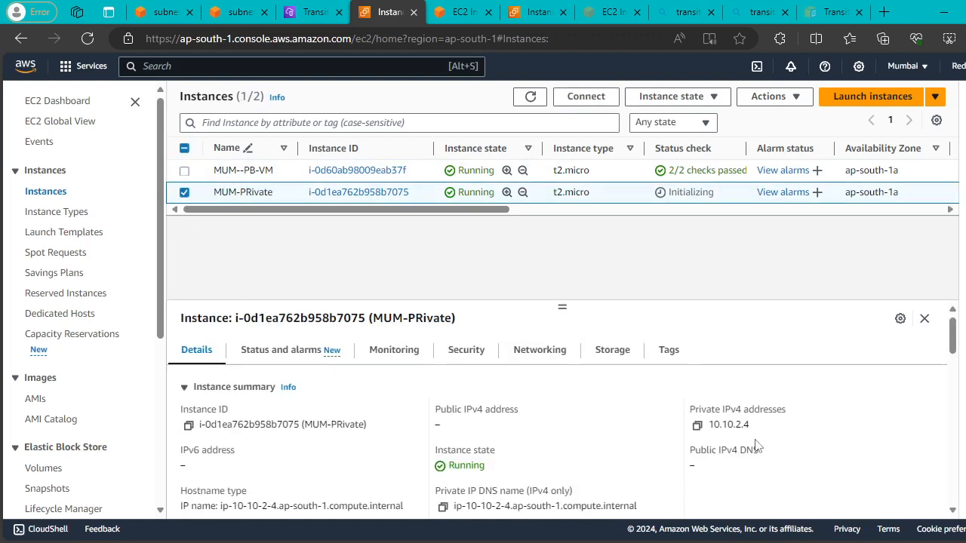
left_click_drag(750, 429, 707, 426)
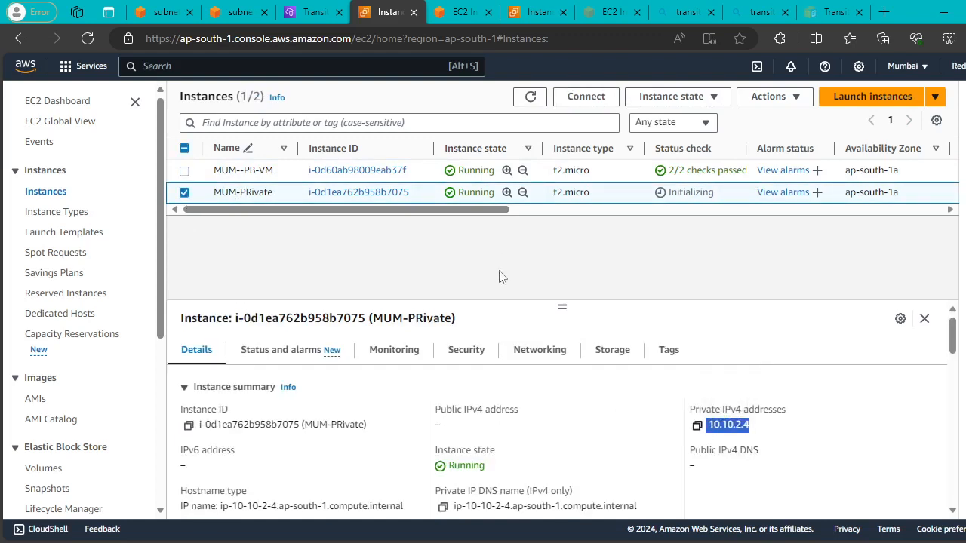
left_click(260, 237)
left_click(185, 193)
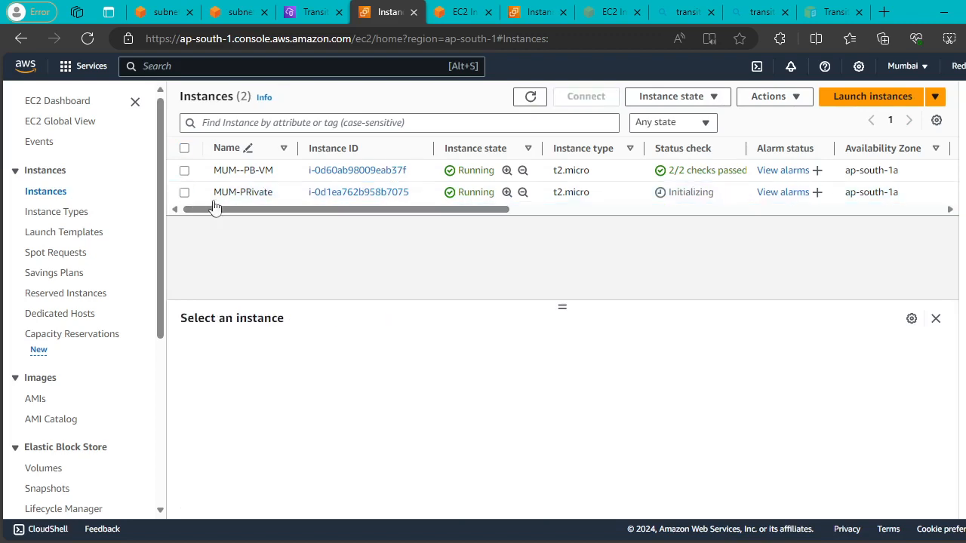
left_click(184, 193)
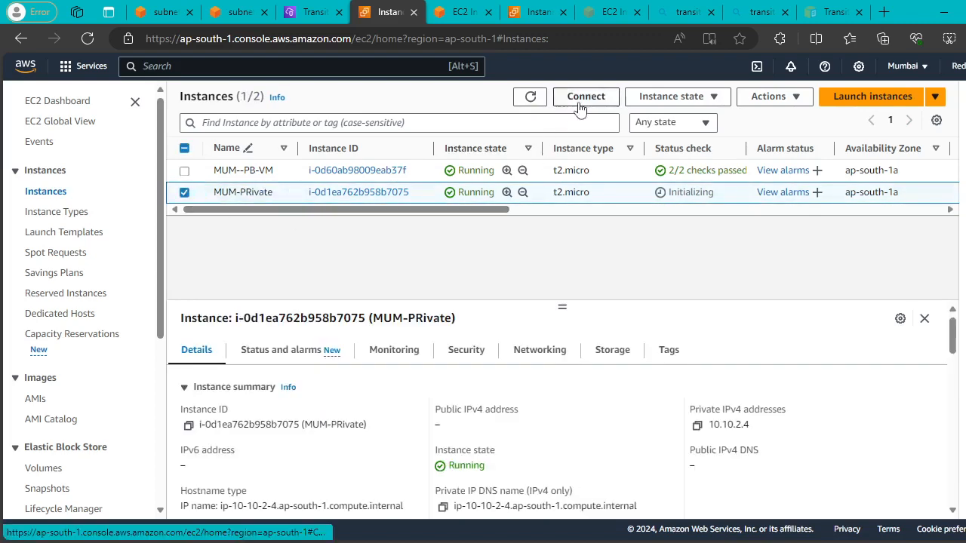
left_click(581, 97)
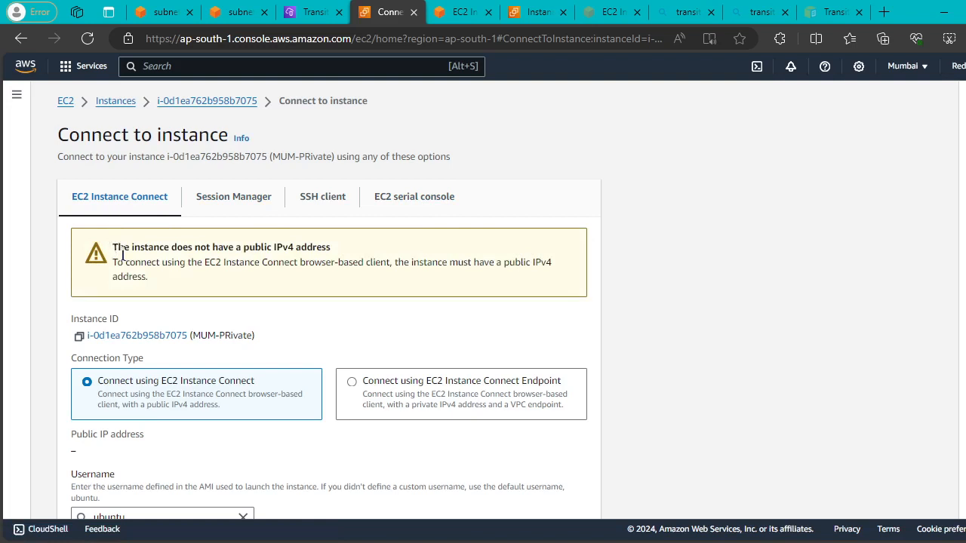
left_click_drag(113, 246, 343, 263)
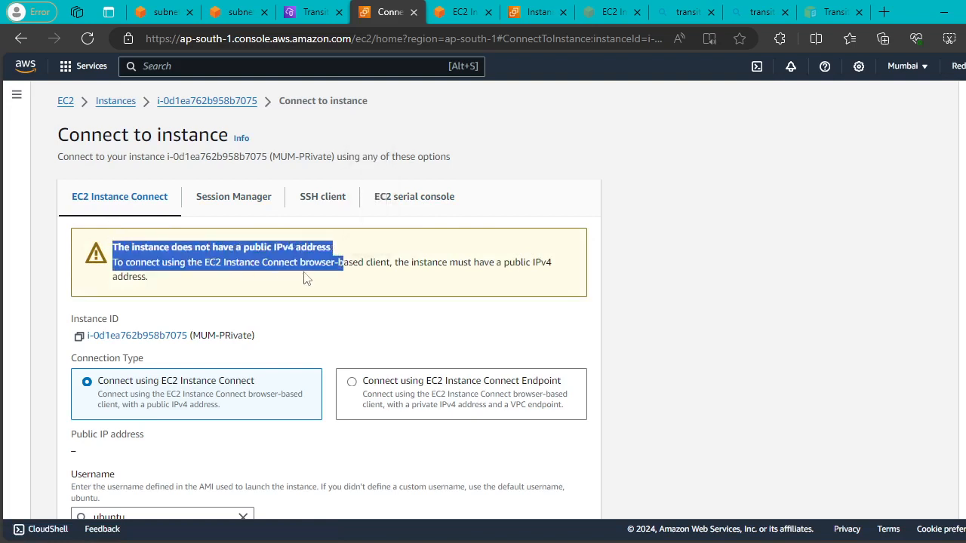
left_click(362, 278)
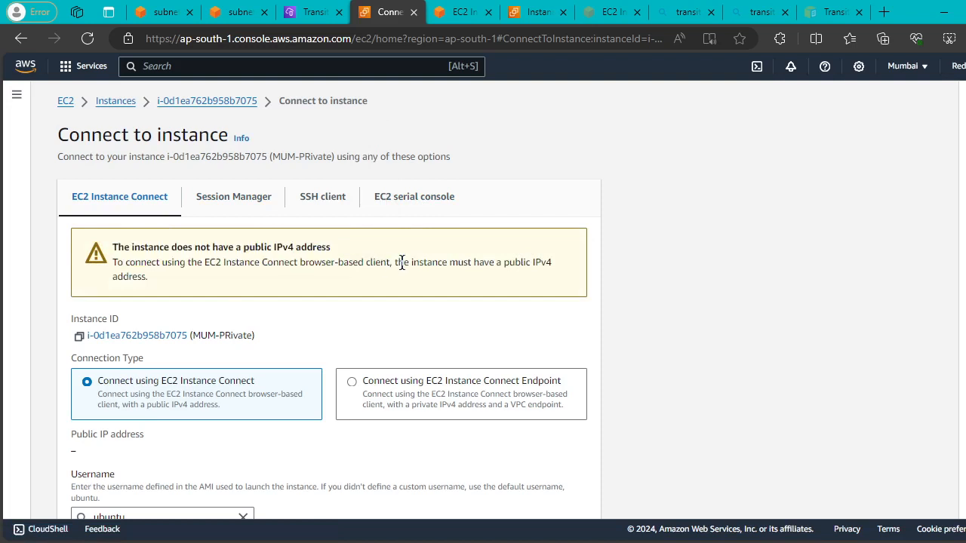
left_click_drag(404, 261, 552, 272)
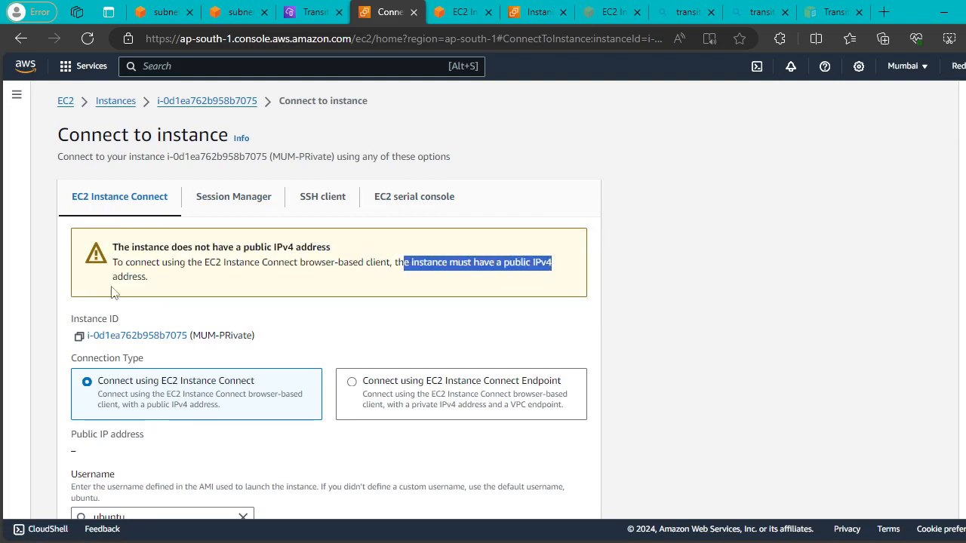
left_click_drag(111, 282, 266, 286)
left_click(319, 198)
scroll(465, 242, "down", 1)
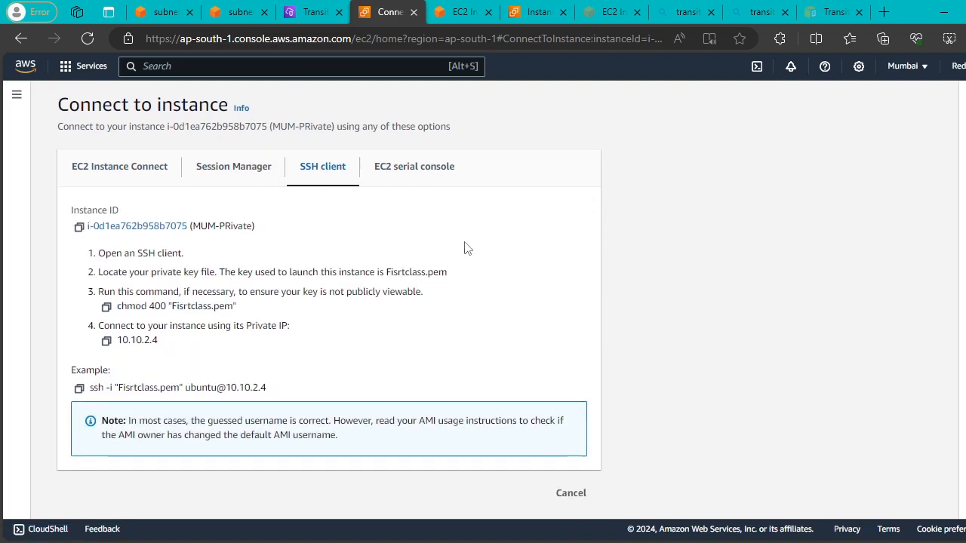
left_click_drag(273, 389, 72, 369)
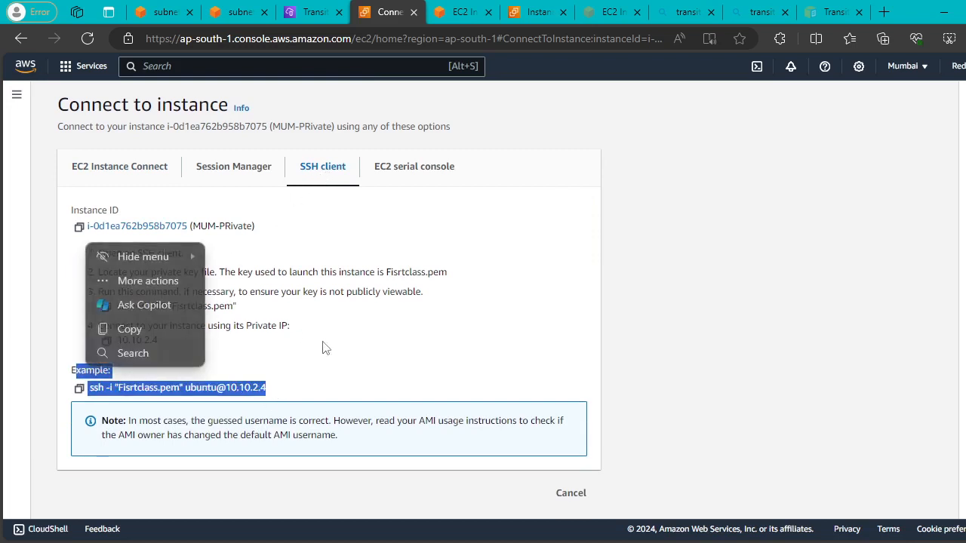
left_click(325, 348)
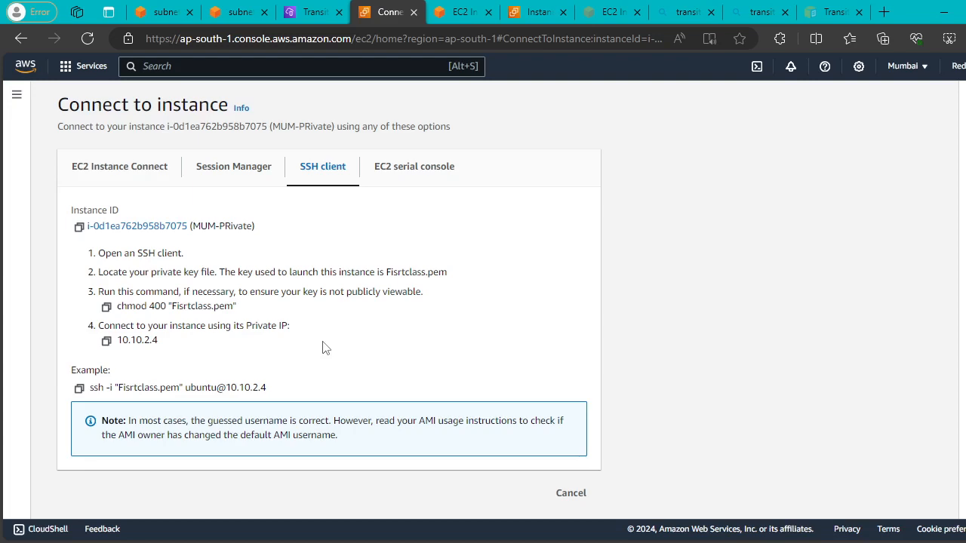
left_click(462, 11)
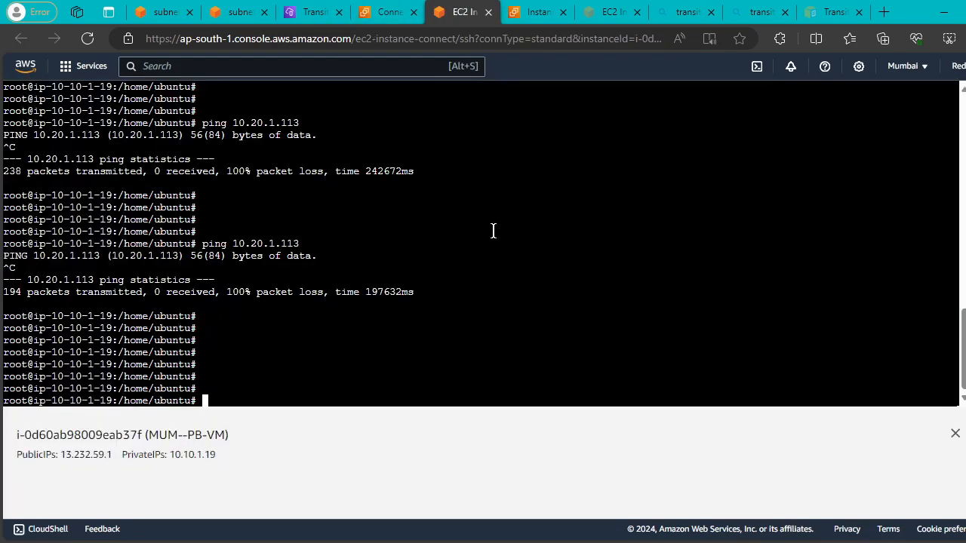
left_click(377, 13)
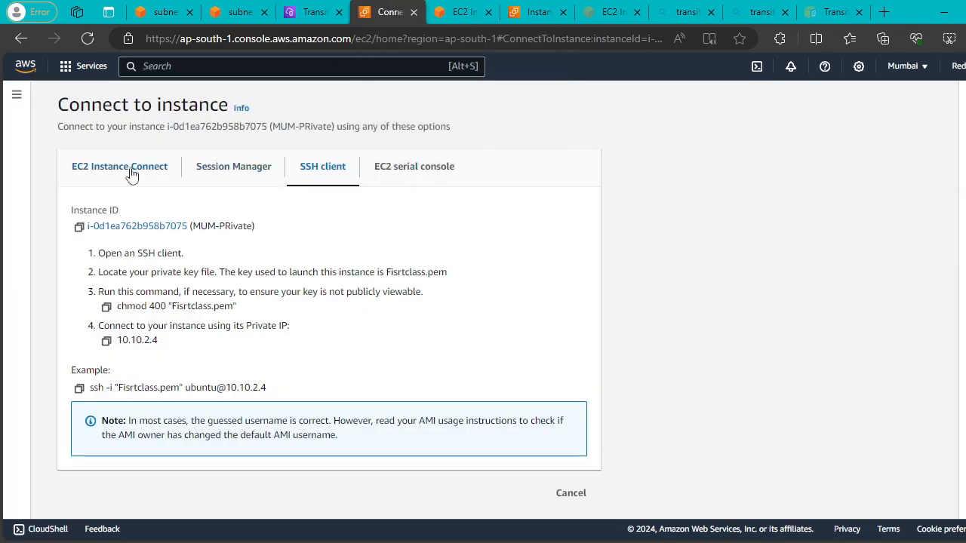
scroll(248, 173, "up", 1)
left_click(117, 100)
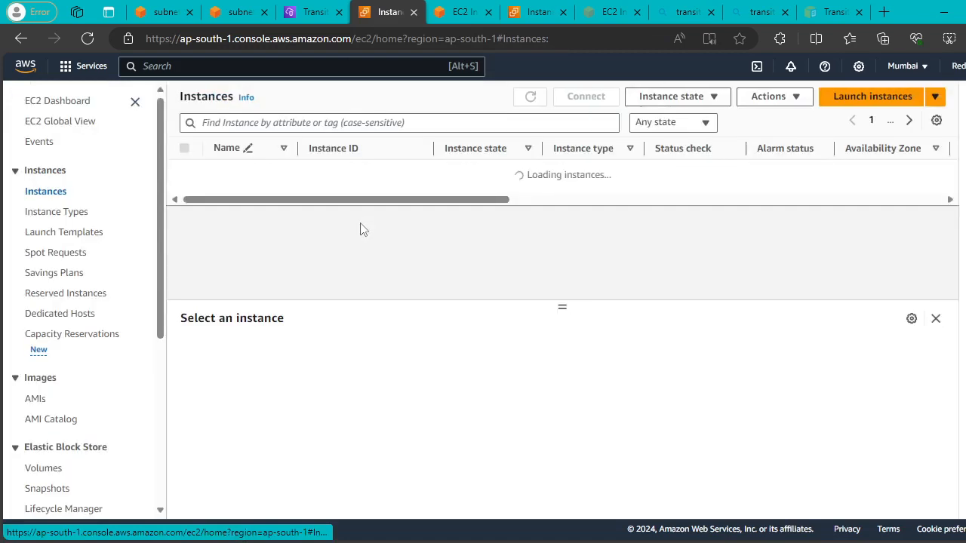
Copy MUM-PRivate's private IP 10.10.2.4 and attempt a ping from the public terminal.
left_click(184, 191)
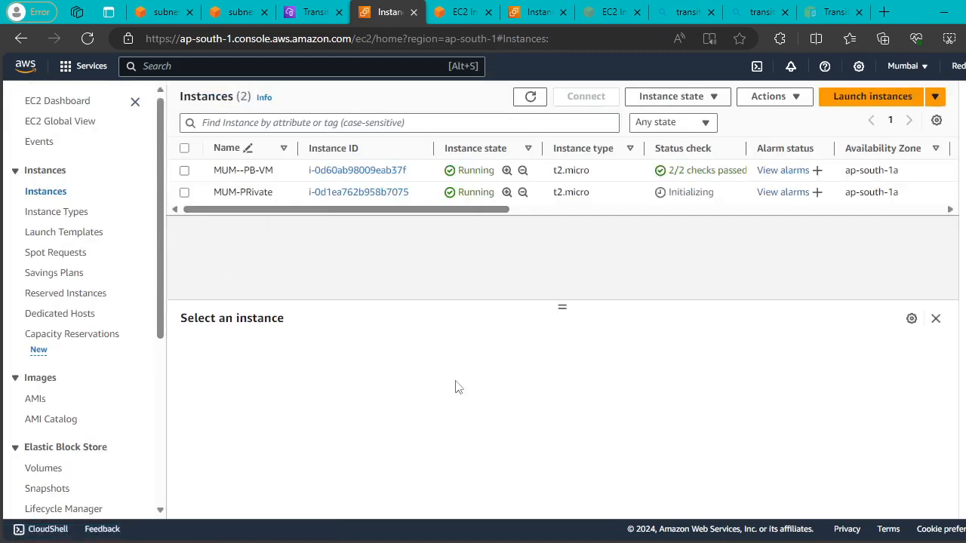
left_click(696, 424)
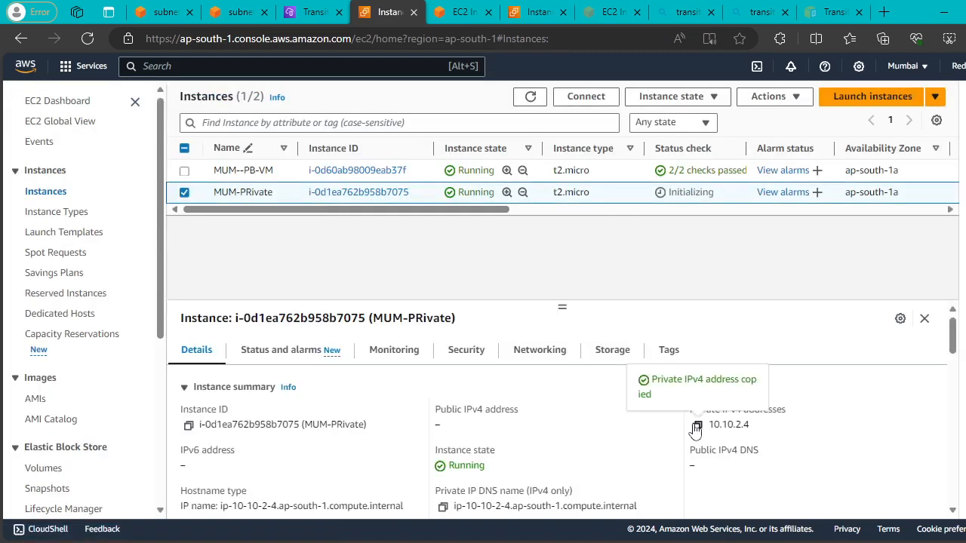
left_click(461, 9)
type("ping")
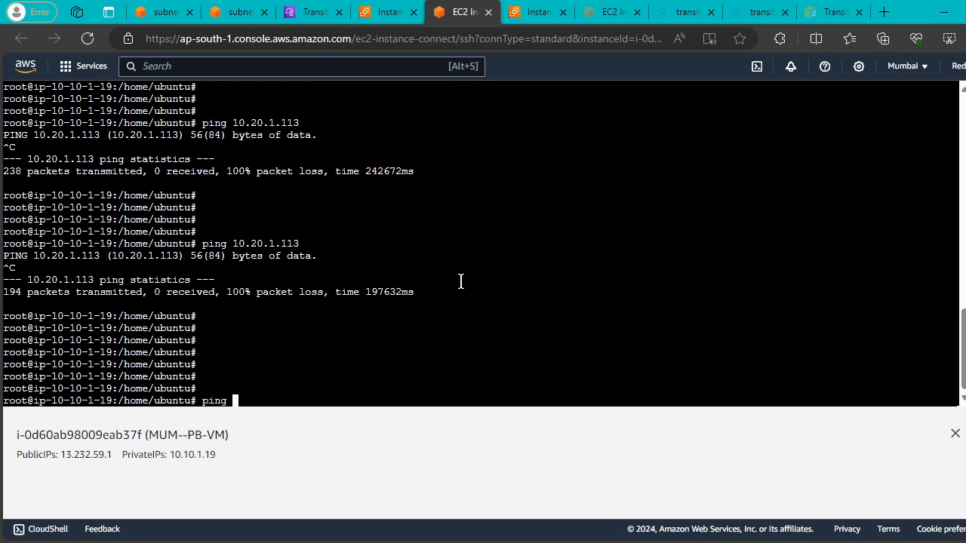
right_click(461, 280)
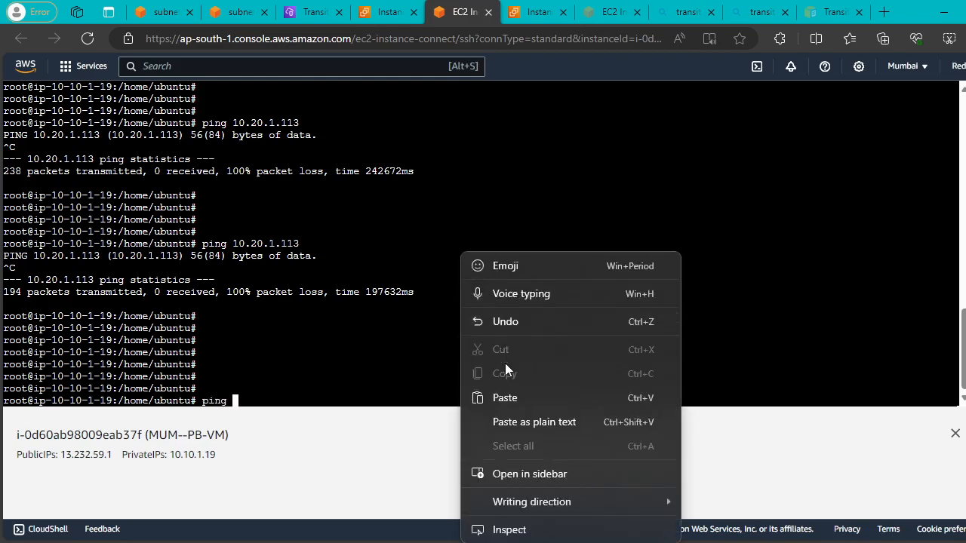
left_click(504, 398)
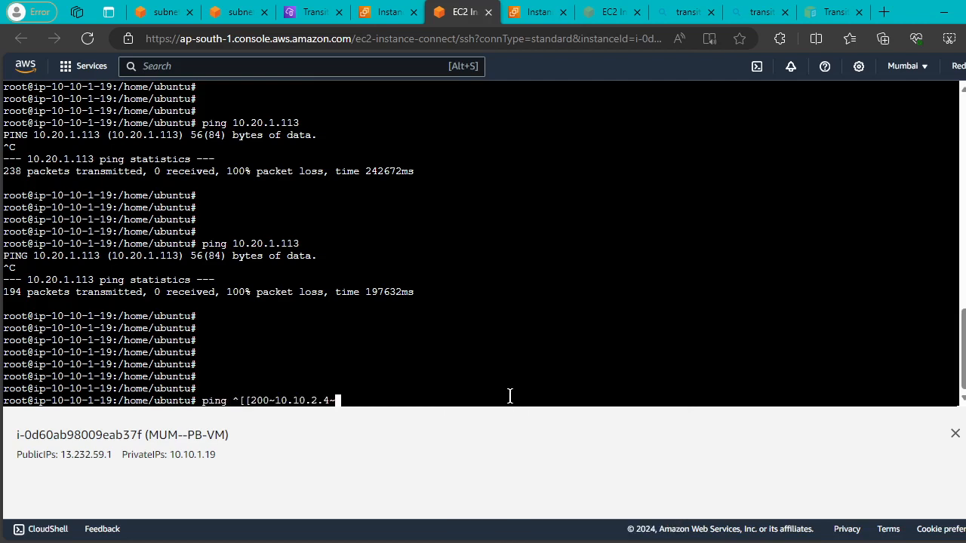
key("Return")
key("ctrl+c")
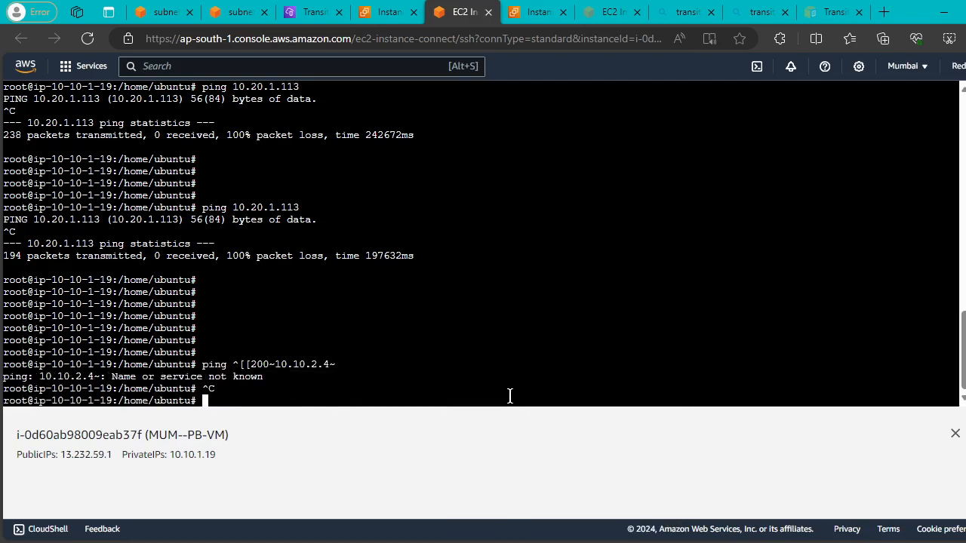
Ping 10.10.2.4 from MUM--PB-VM, getting 6 replies with 0% packet loss.
type("ping")
right_click(663, 229)
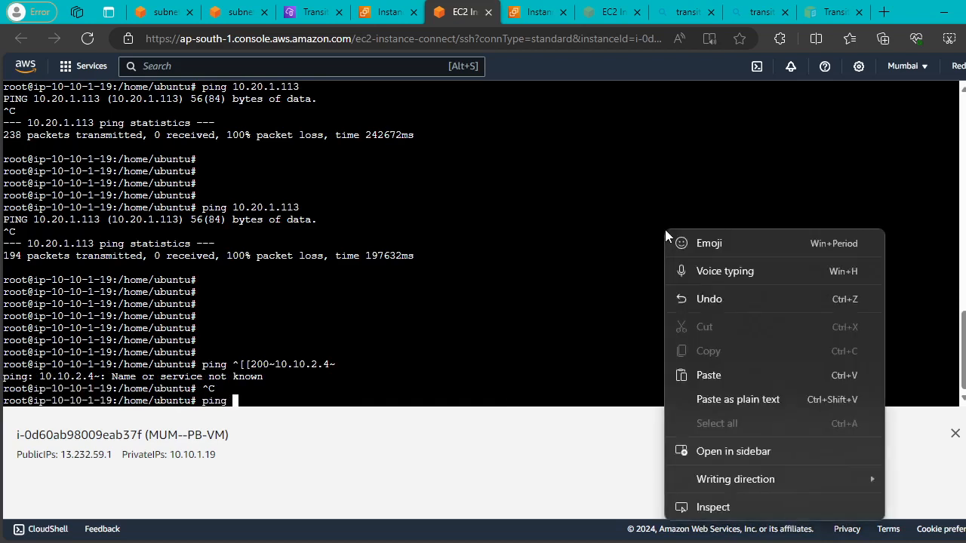
left_click(702, 373)
key("Return")
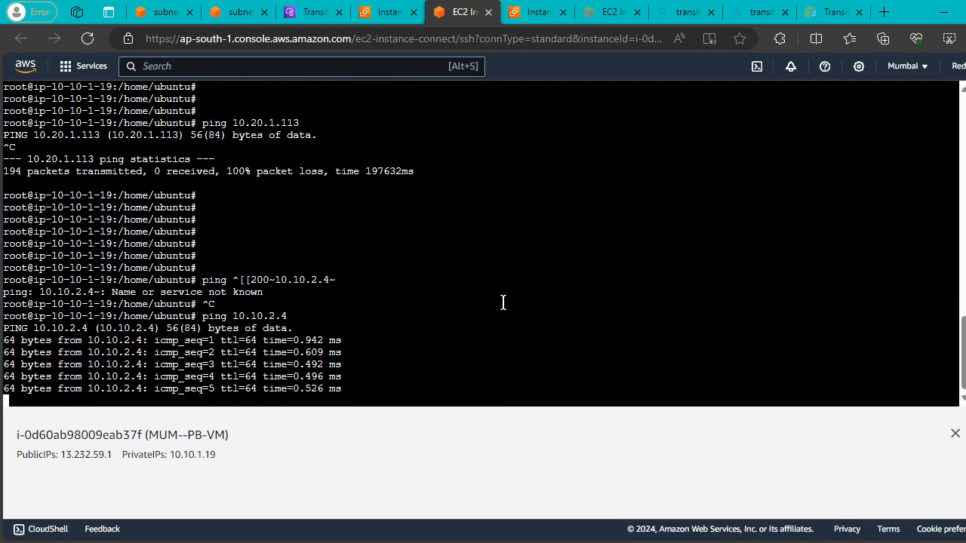
key("ctrl+c")
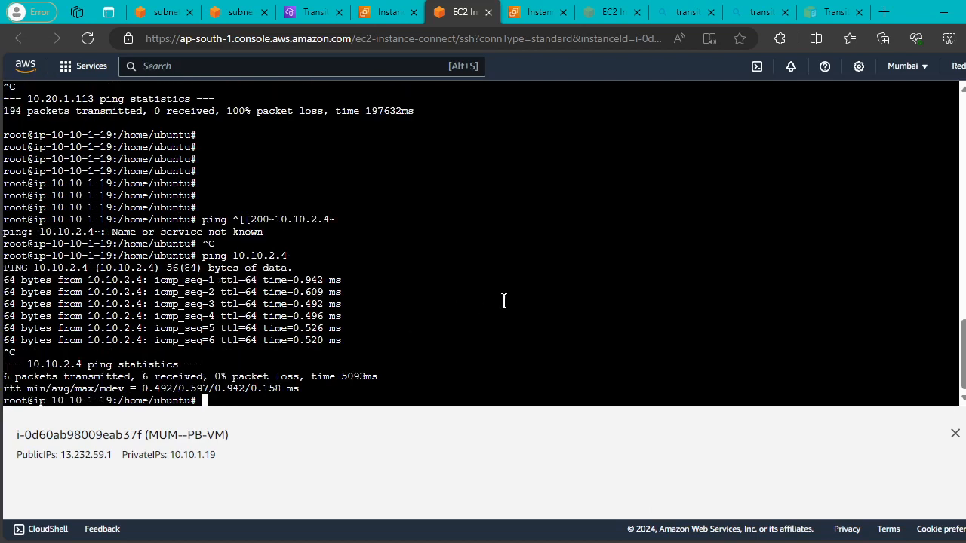
key("Return")
key("Return")
key("Return")
key("Return")
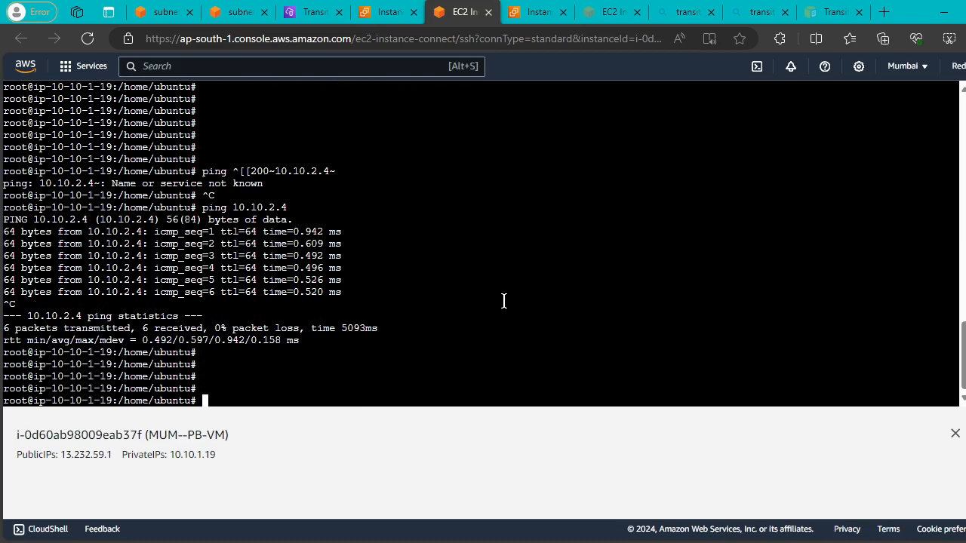
Begin a new command at the prompt, abandoning ssh in favour of vi.
type("ssh")
key("BackSpace")
key("BackSpace")
key("BackSpace")
key("BackSpace")
type("vi")
Find Fisrtclass as MUM-PRivate's key name in the Instances table, then bring Notepad forward.
left_click(385, 12)
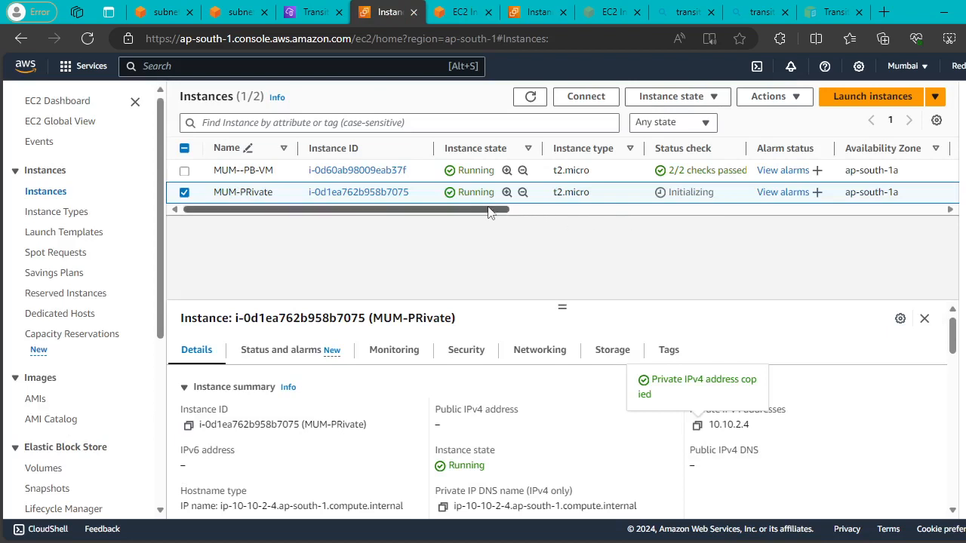
left_click_drag(491, 209, 913, 238)
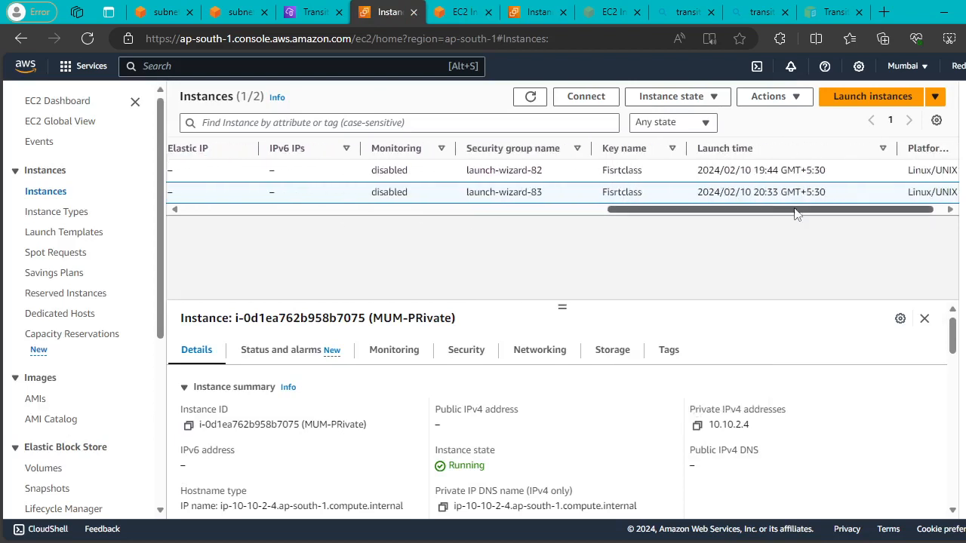
double_click(636, 191)
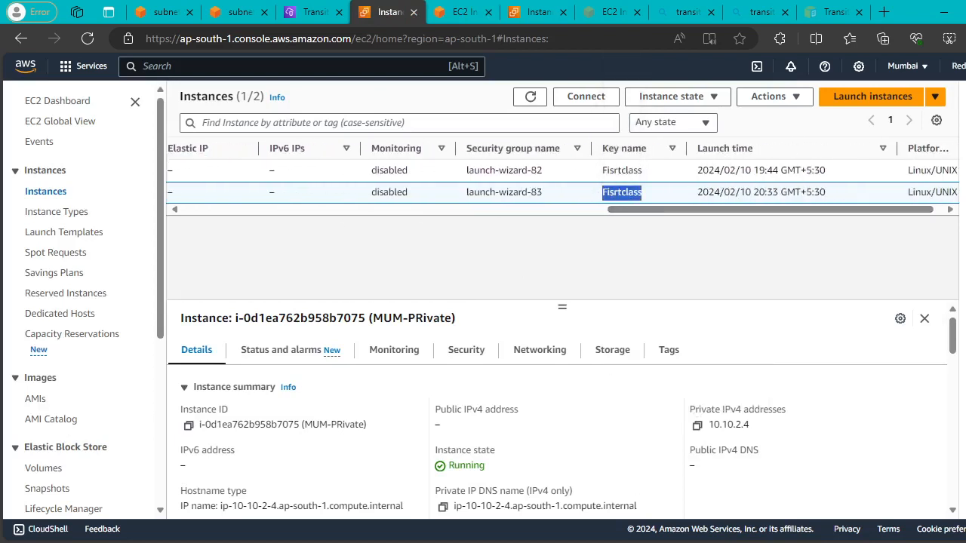
left_click(643, 541)
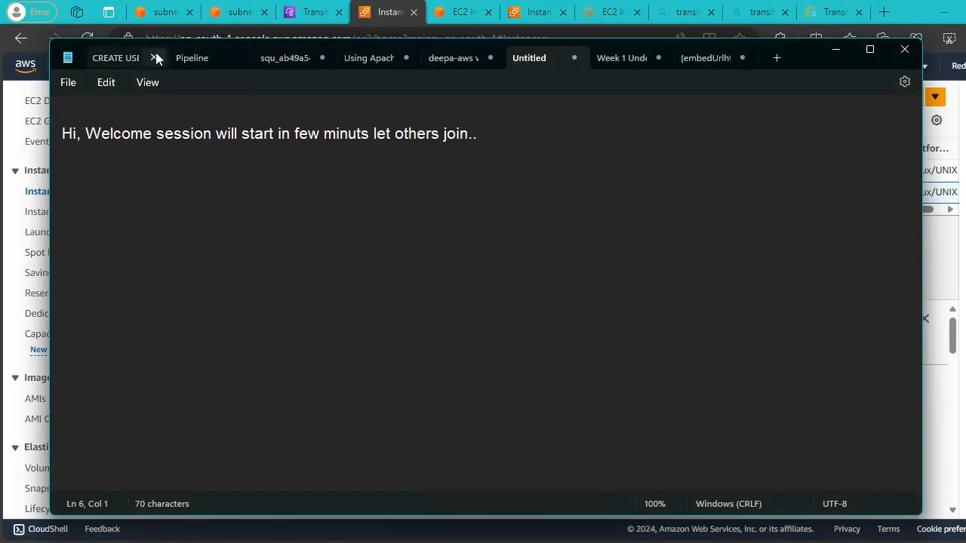
Open the Fisrtclass key file in Notepad to show its RSA private key text.
left_click(520, 185)
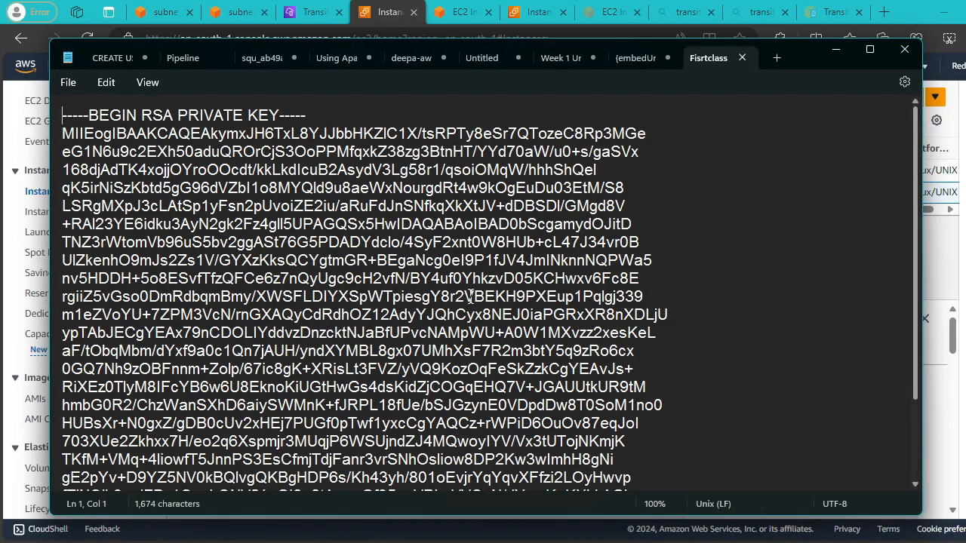
left_click(750, 224)
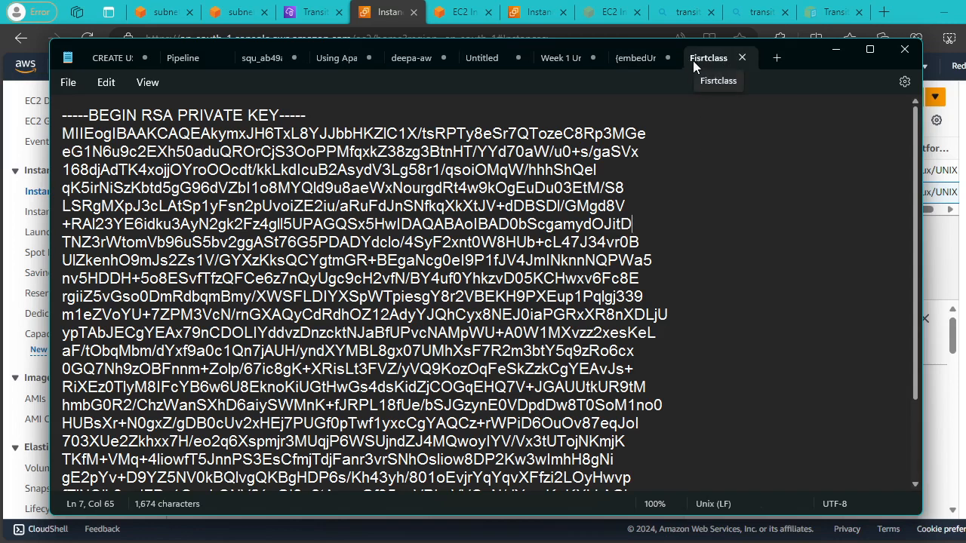
Create Firstclass.pem in vi on MUM--PB-VM, paste the private key, and save with :wq!
left_click(836, 49)
left_click(461, 12)
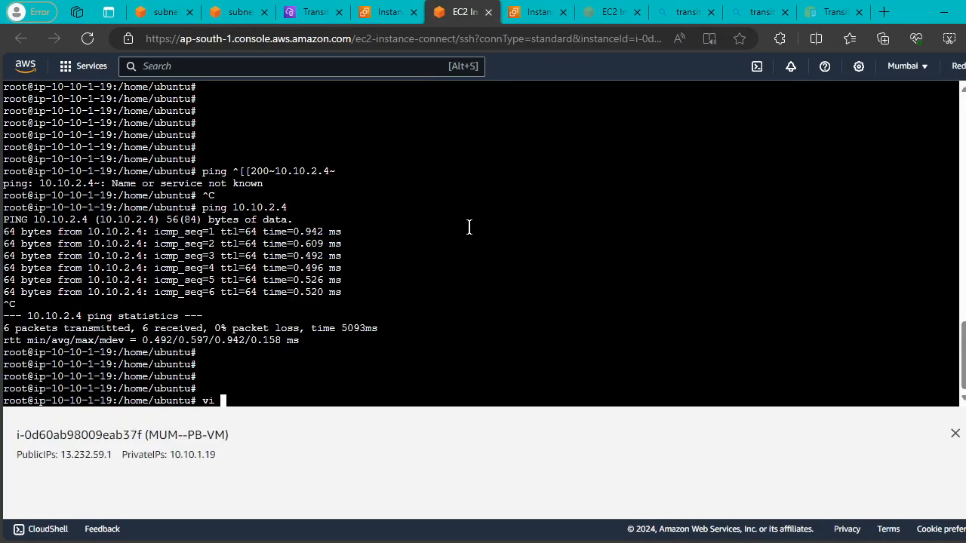
type("vi Firstclass.pem")
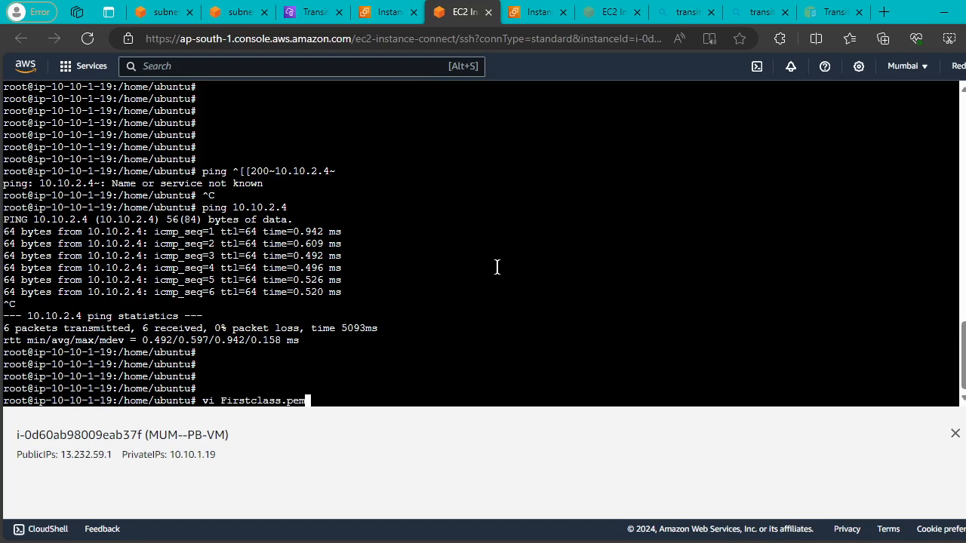
key("Return")
key("i")
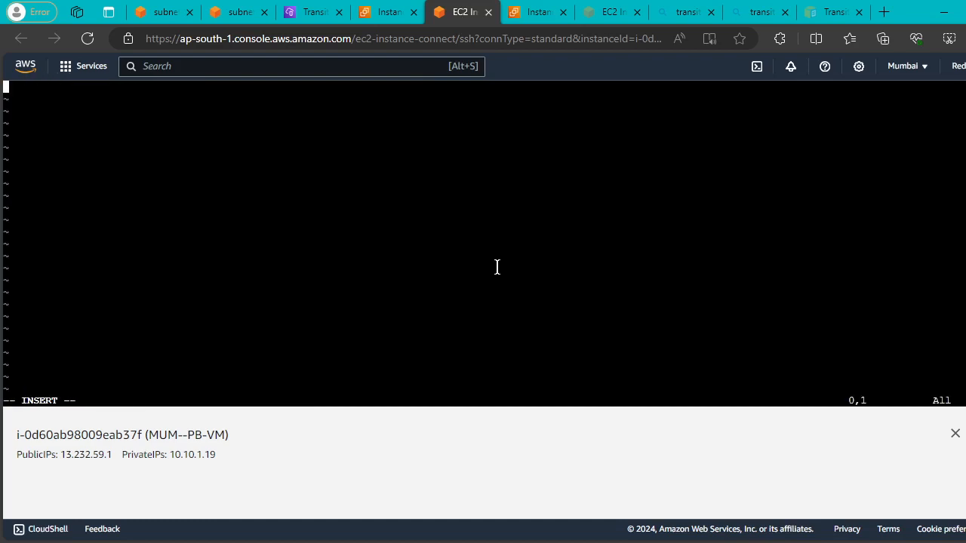
left_click(700, 542)
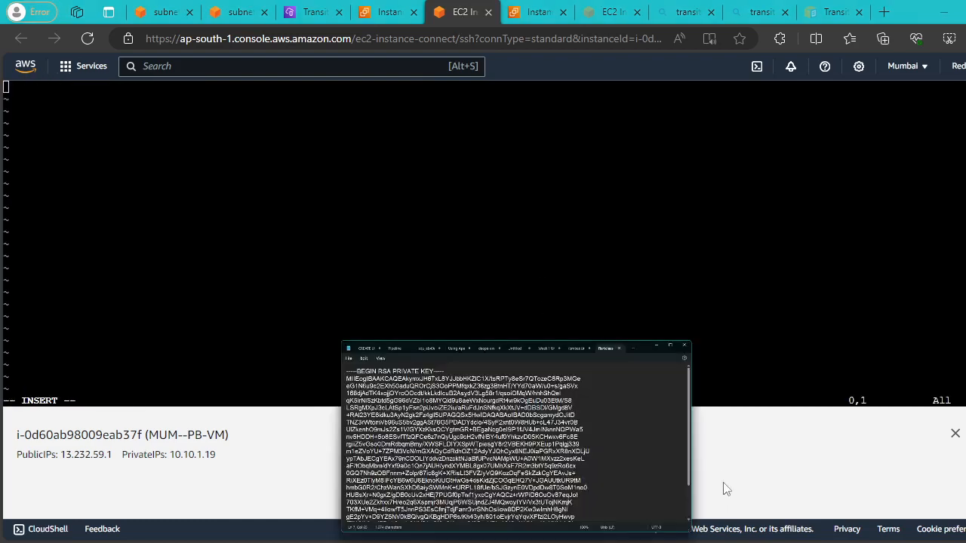
key("ctrl+a")
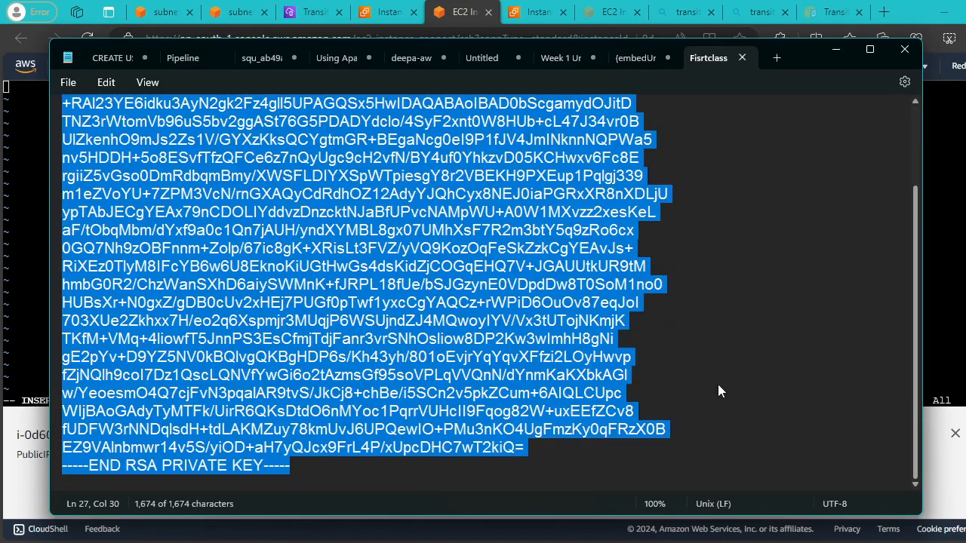
left_click(27, 202)
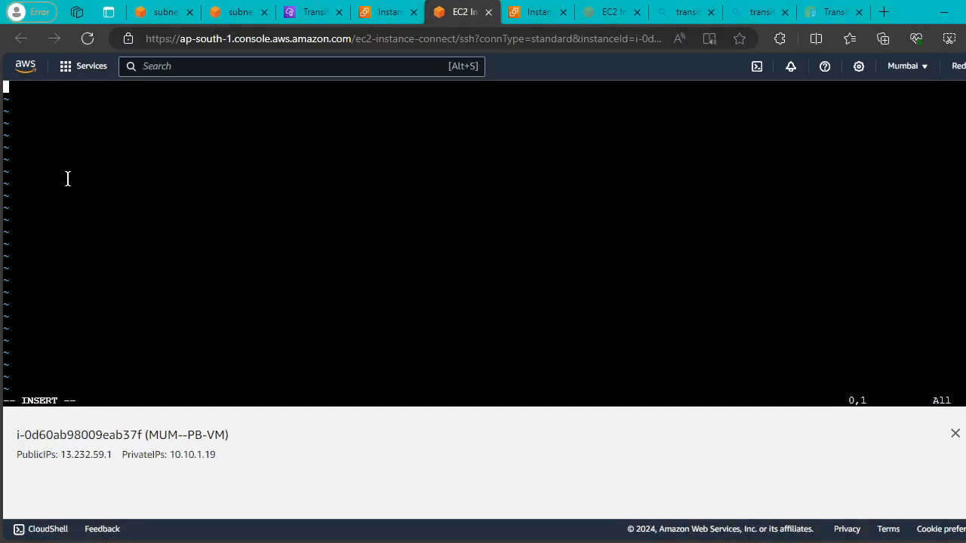
right_click(66, 180)
left_click(112, 323)
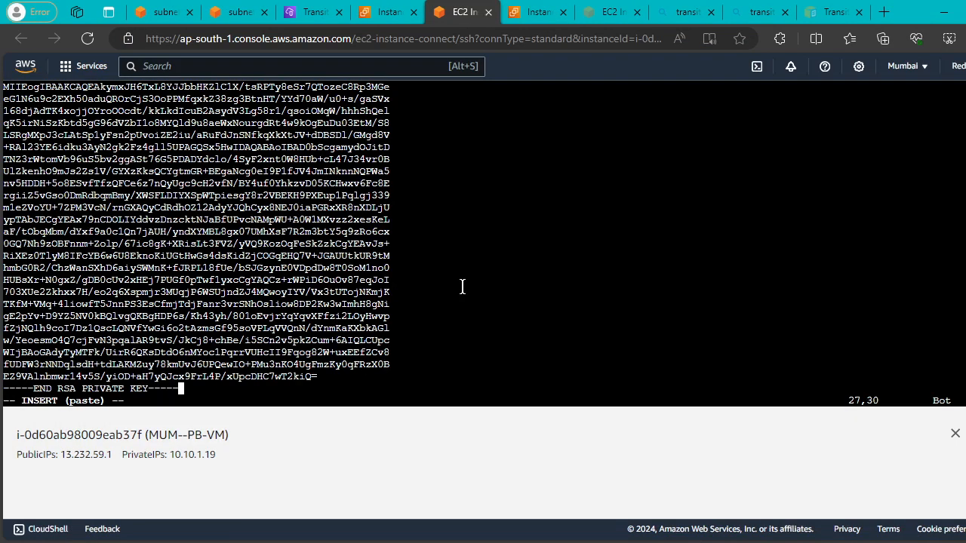
key("Escape")
type(":wq!")
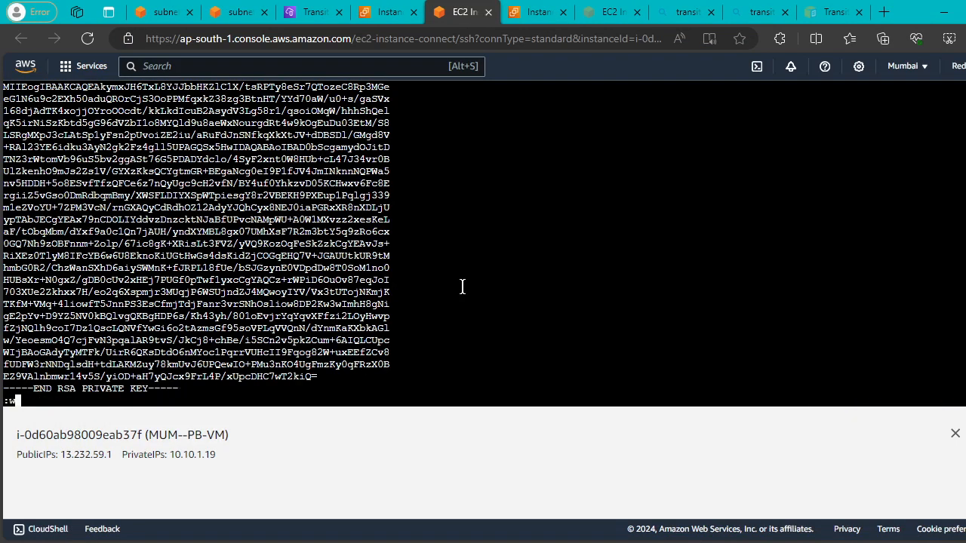
key("Return")
key("Return")
key("Return")
key("Return")
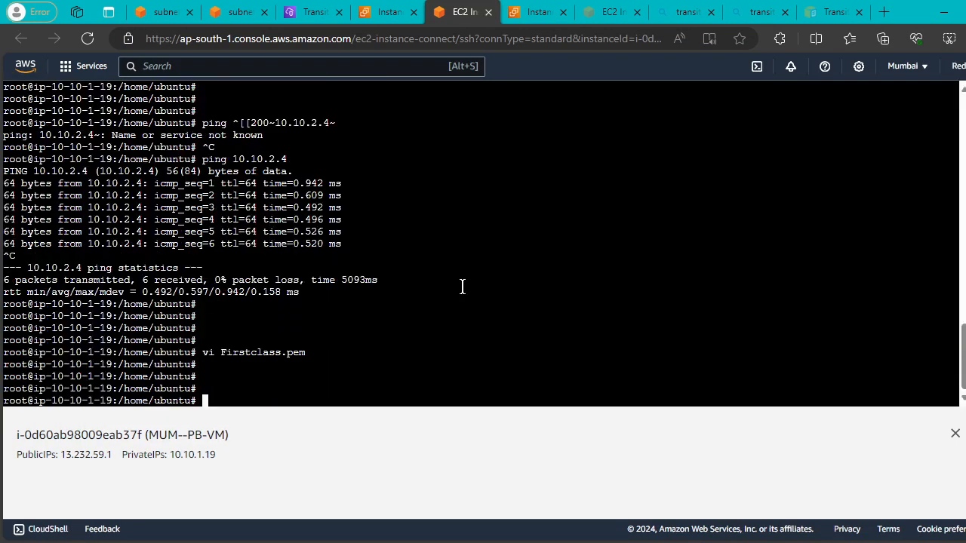
Set Firstclass.pem to mode 777 with chmod and list the files.
type("chmod 777 Firstclass.pem")
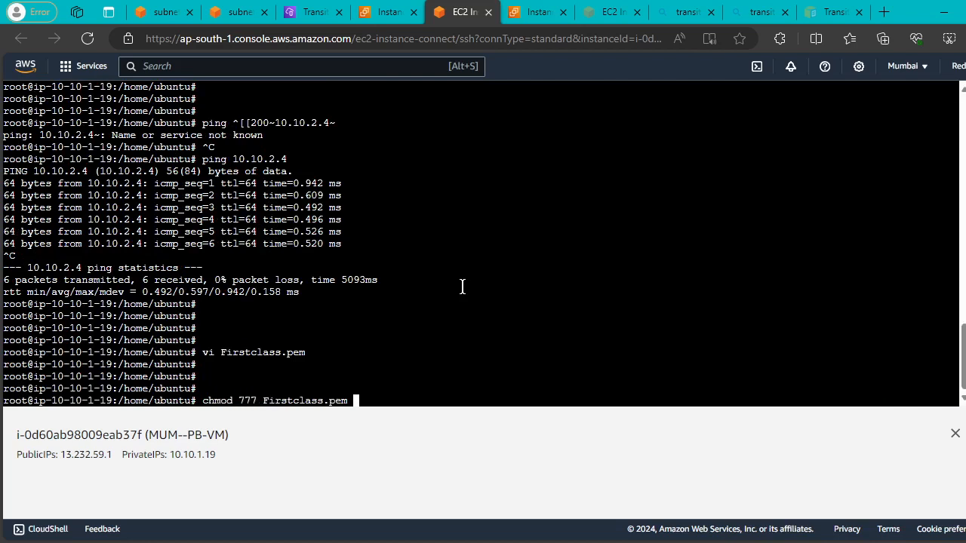
key("Return")
key("Return")
key("Return")
type("ls")
key("Return")
key("Return")
key("Return")
key("Return")
key("Return")
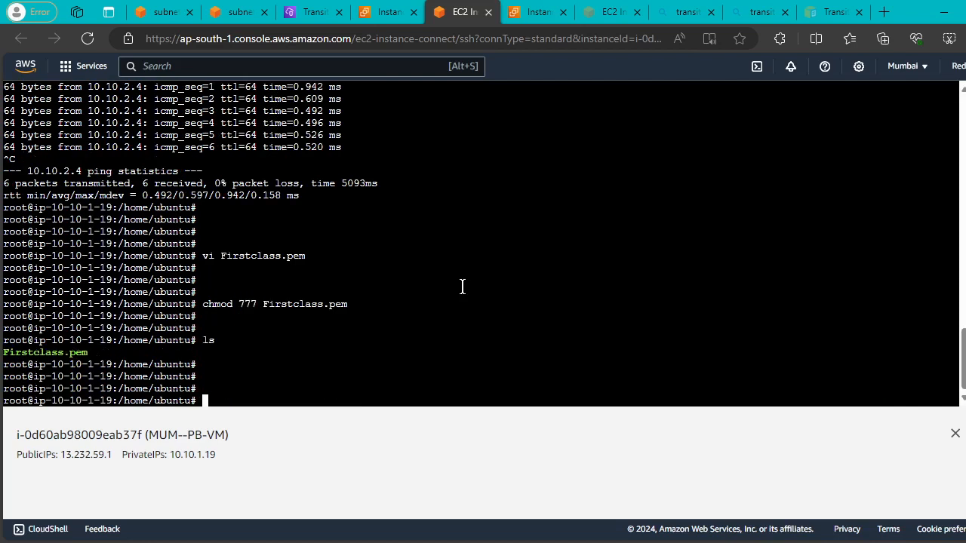
Begin an ssh -i Firstclass.pem command toward the ubuntu user.
type("ss")
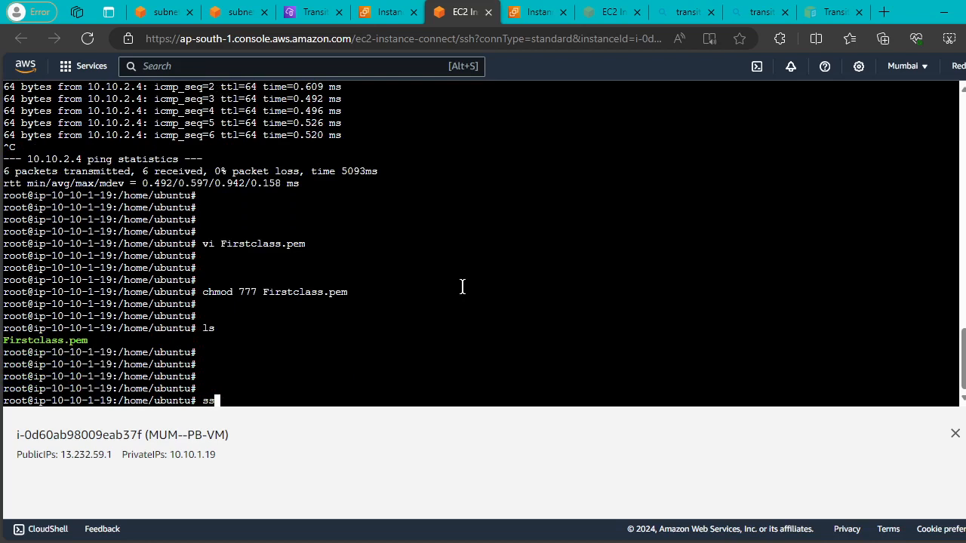
type("h -i Fi")
key("Tab")
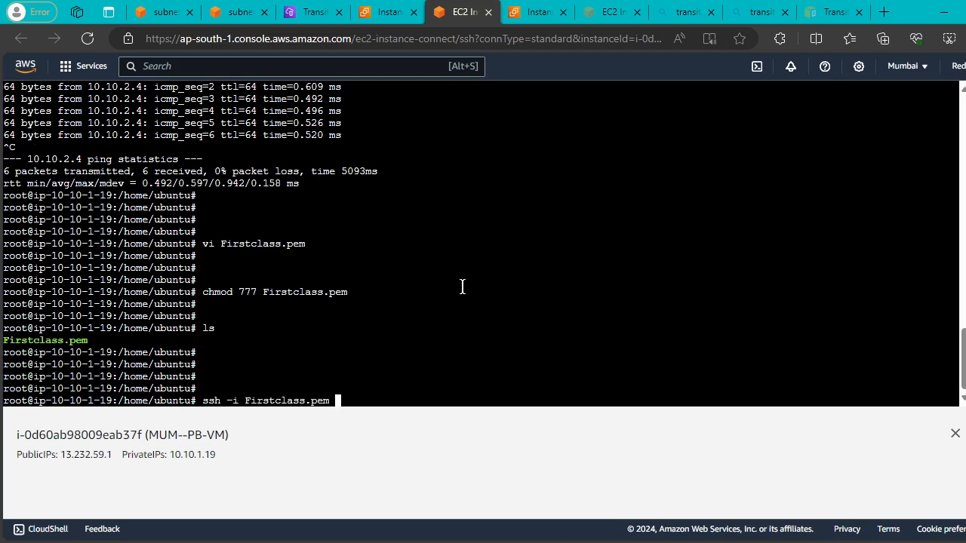
type("ec")
key("BackSpace")
key("BackSpace")
type("ubuntu")
key("BackSpace")
key("BackSpace")
key("BackSpace")
key("BackSpace")
key("BackSpace")
key("BackSpace")
Copy MUM-PRivate's example SSH client command from its Connect page, then return to the terminal.
left_click(237, 15)
left_click(389, 15)
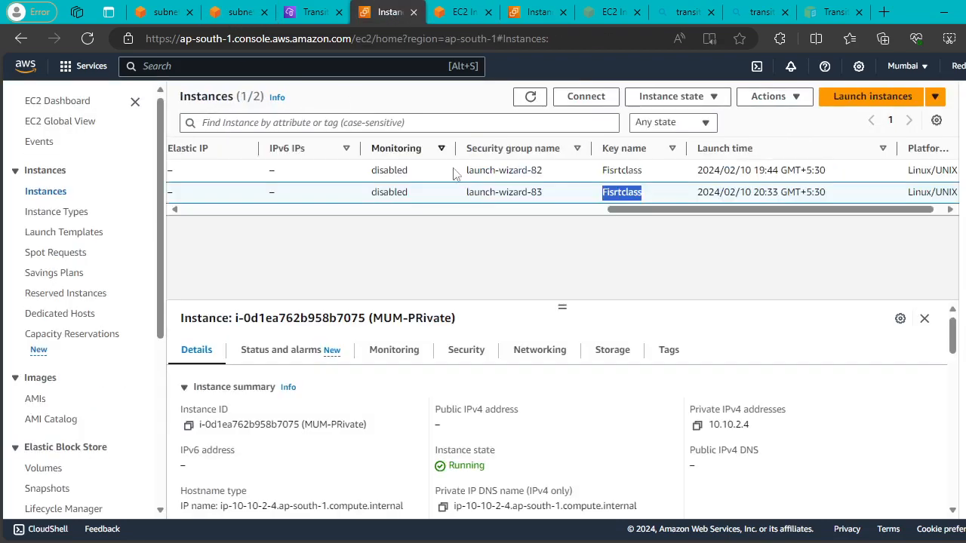
left_click_drag(640, 215, 216, 215)
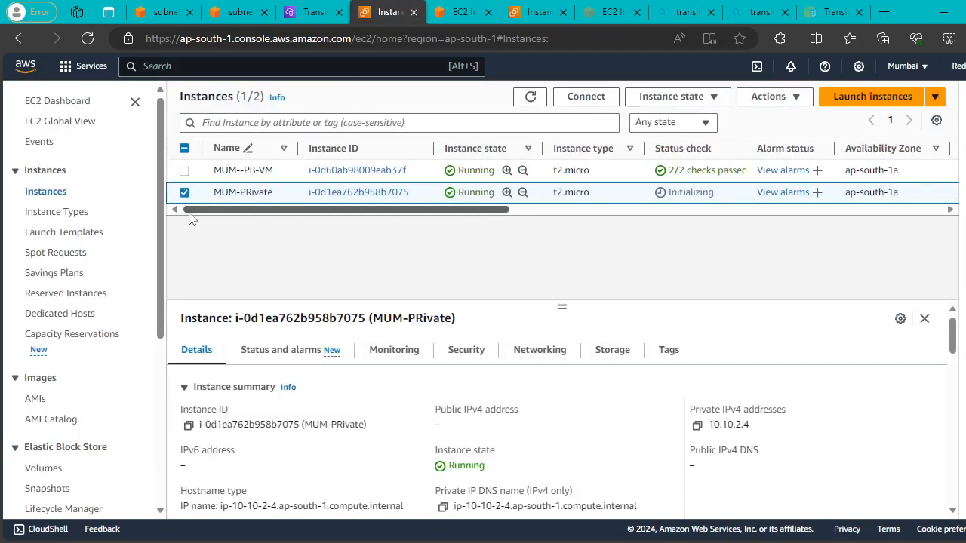
left_click(586, 95)
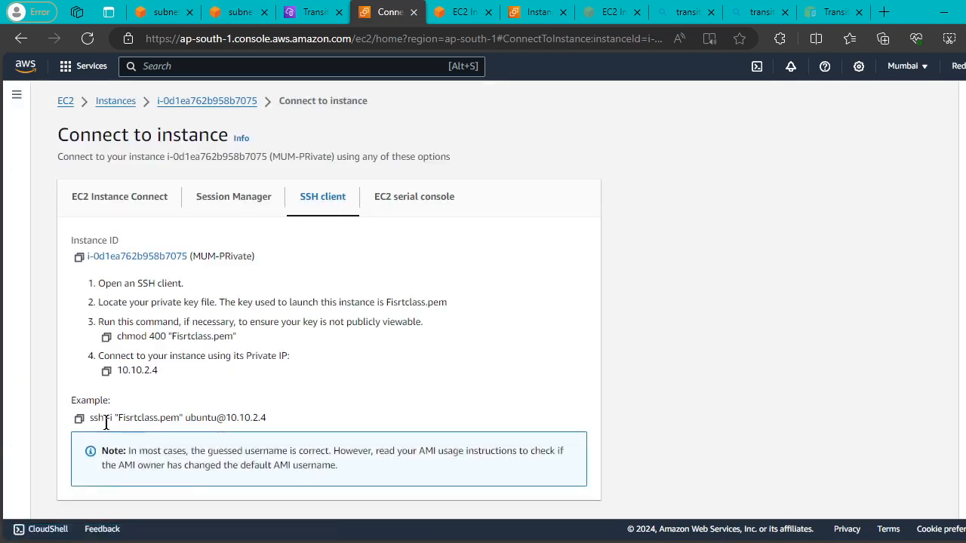
left_click(79, 418)
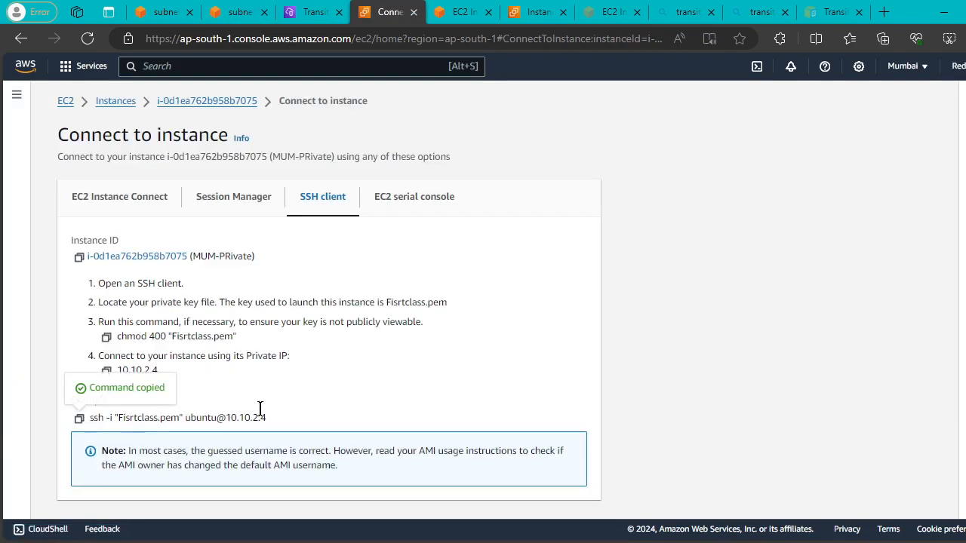
left_click_drag(266, 417, 109, 433)
left_click(79, 418)
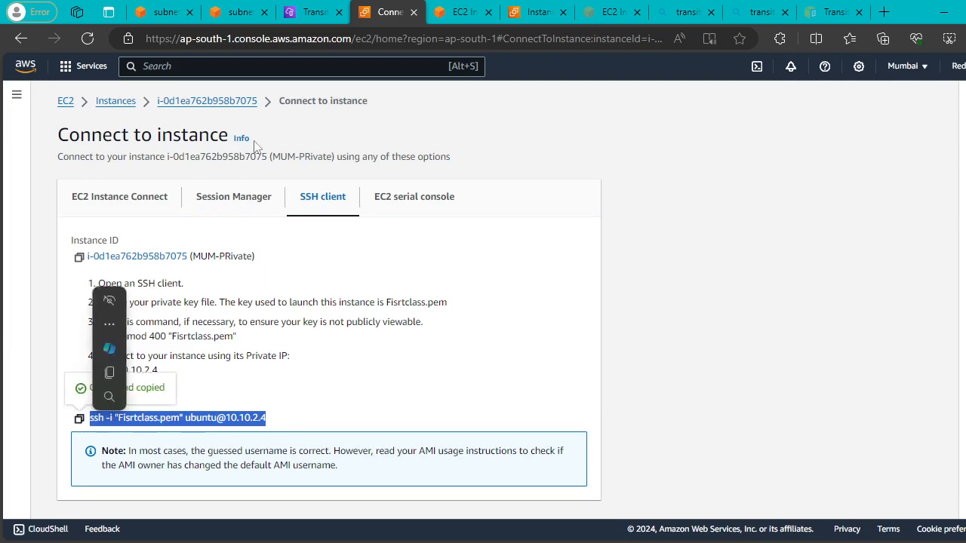
left_click(467, 13)
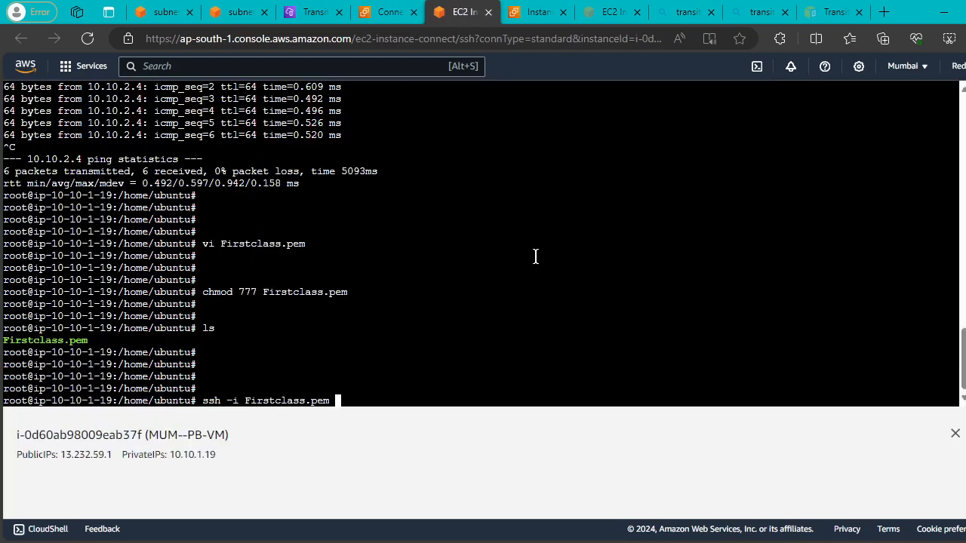
key("BackSpace")
key("BackSpace")
key("BackSpace")
key("BackSpace")
key("BackSpace")
key("BackSpace")
key("BackSpace")
key("BackSpace")
key("BackSpace")
key("BackSpace")
key("BackSpace")
key("BackSpace")
key("BackSpace")
key("BackSpace")
key("BackSpace")
key("BackSpace")
key("BackSpace")
key("BackSpace")
key("BackSpace")
key("BackSpace")
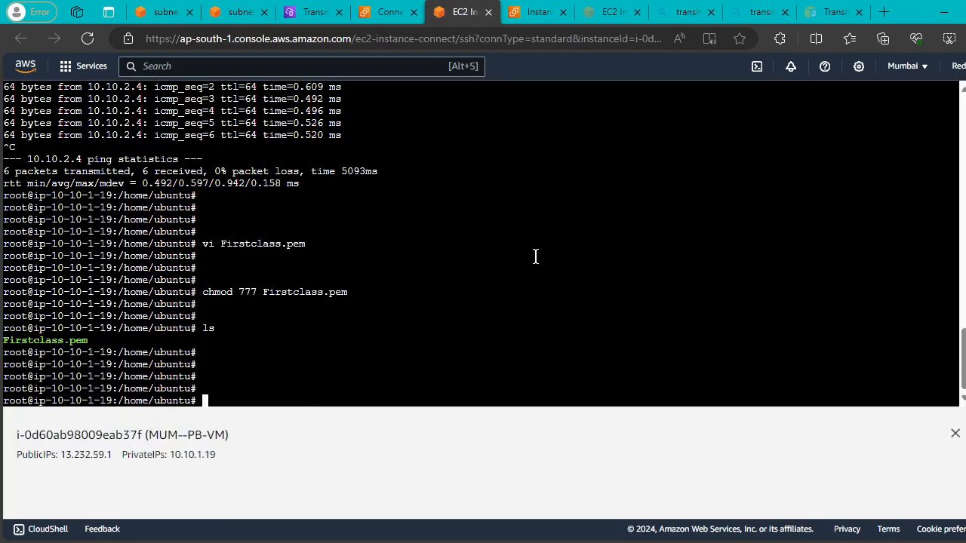
right_click(532, 253)
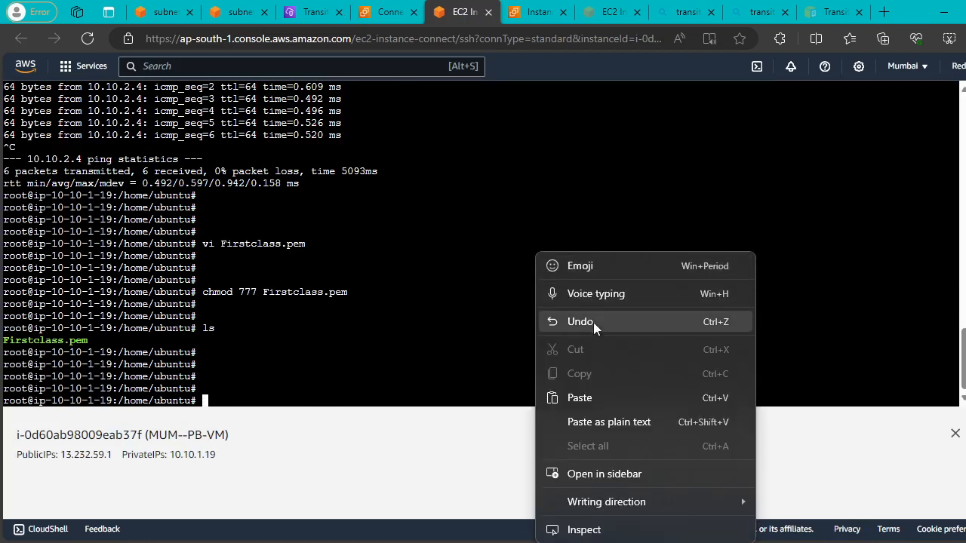
left_click(590, 395)
key("Return")
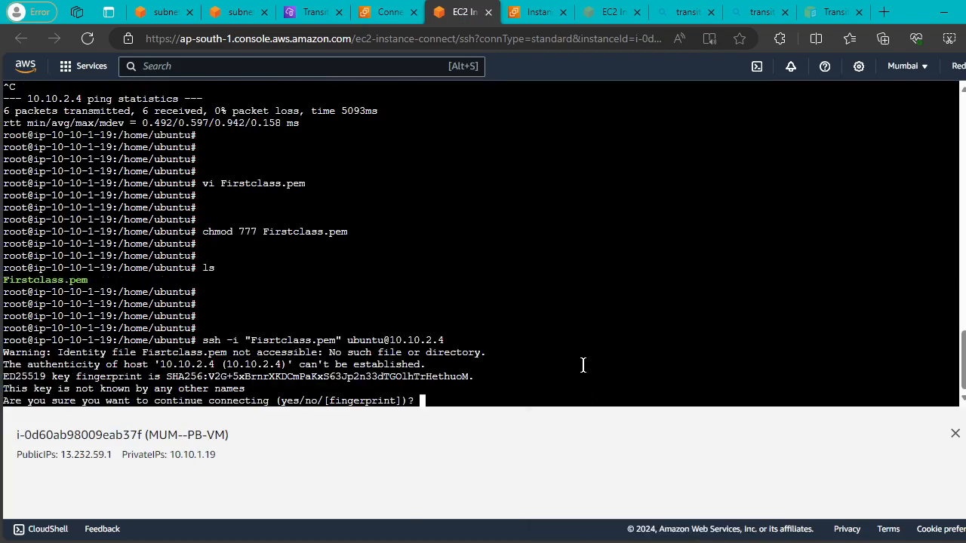
type("yes")
key("Return")
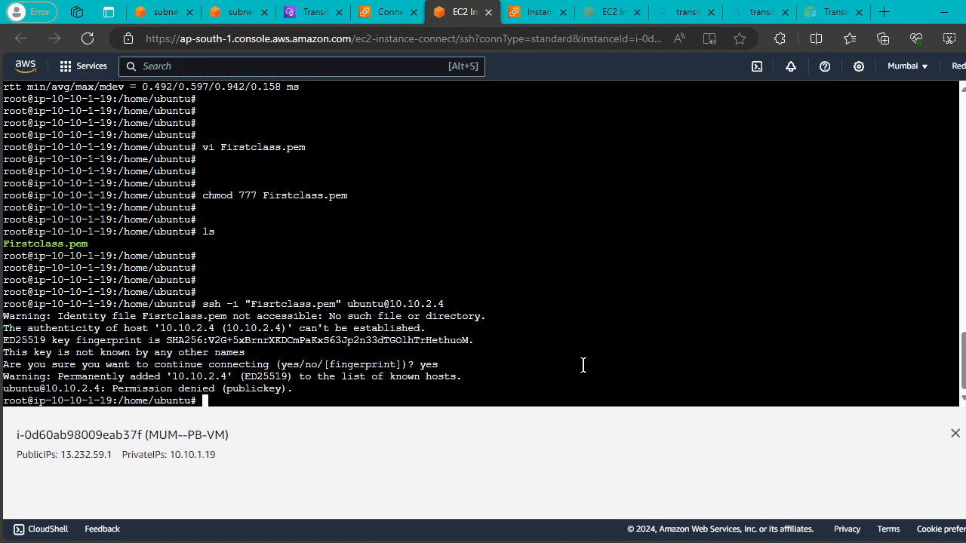
key("Return")
key("Return")
key("Return")
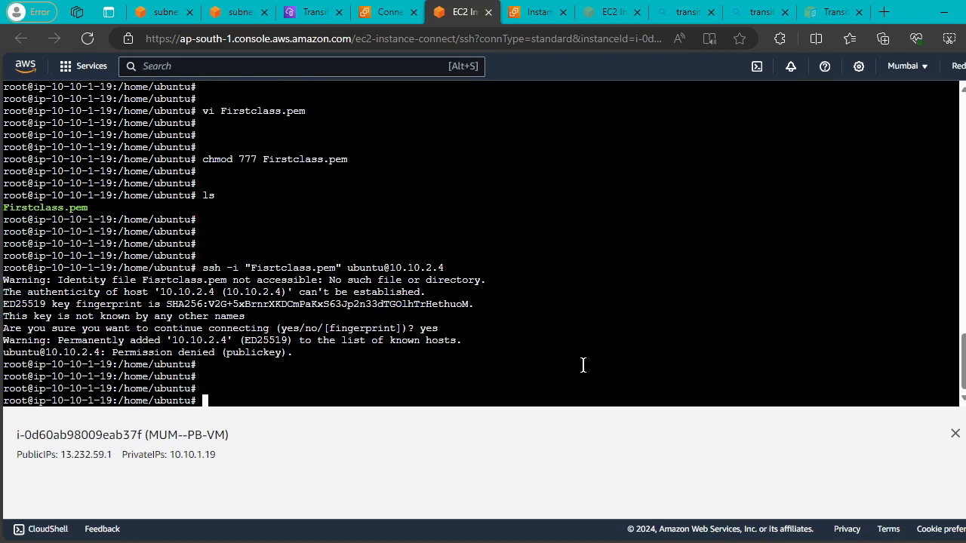
key("Up")
key("Left")
key("Left")
key("Left")
key("Left")
key("Left")
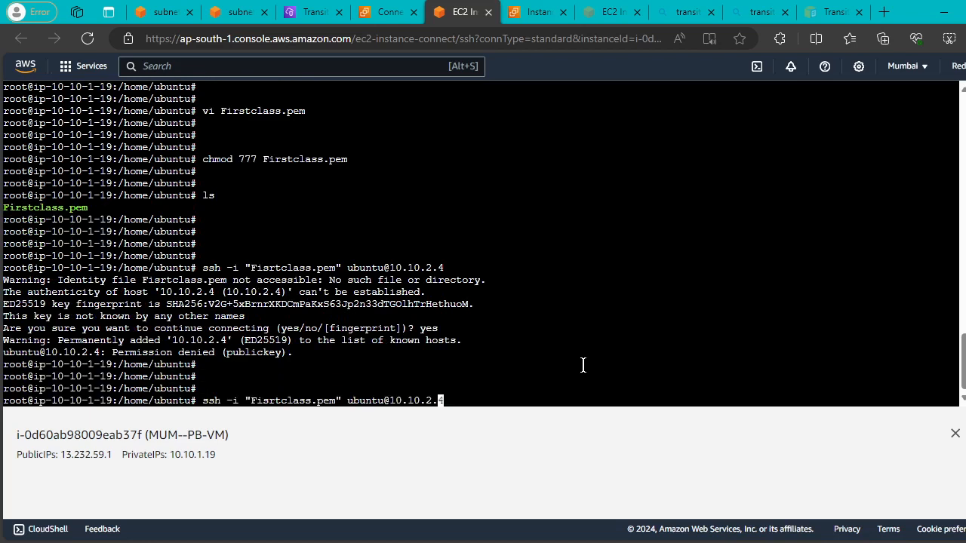
key("Left")
key("Left")
key("Left")
key("Down")
type("ls")
key("Up")
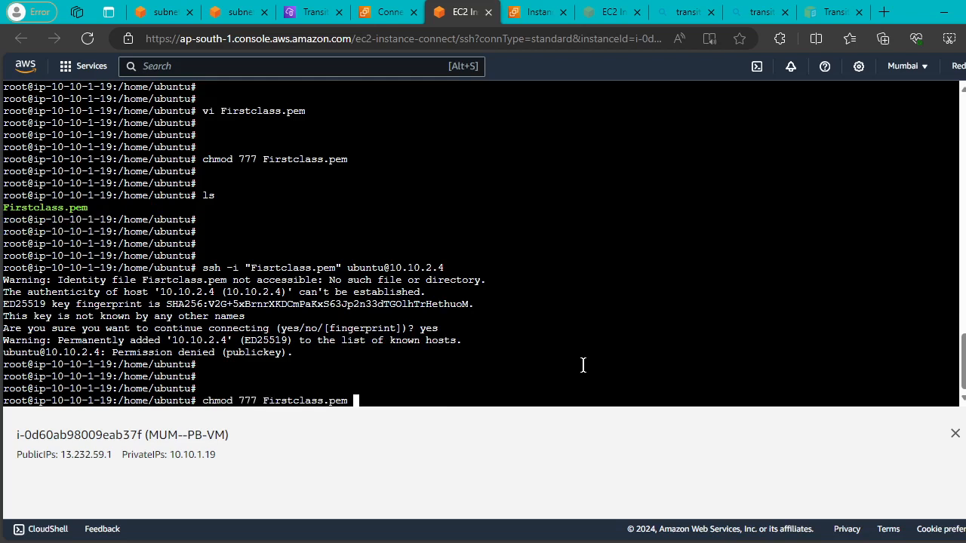
key("Left")
key("Left")
key("Left")
key("Left")
key("Left")
key("Left")
key("Left")
key("Left")
key("Left")
key("Left")
key("Left")
key("Left")
key("Left")
key("Left")
key("Left")
key("Left")
key("BackSpace")
key("BackSpace")
key("BackSpace")
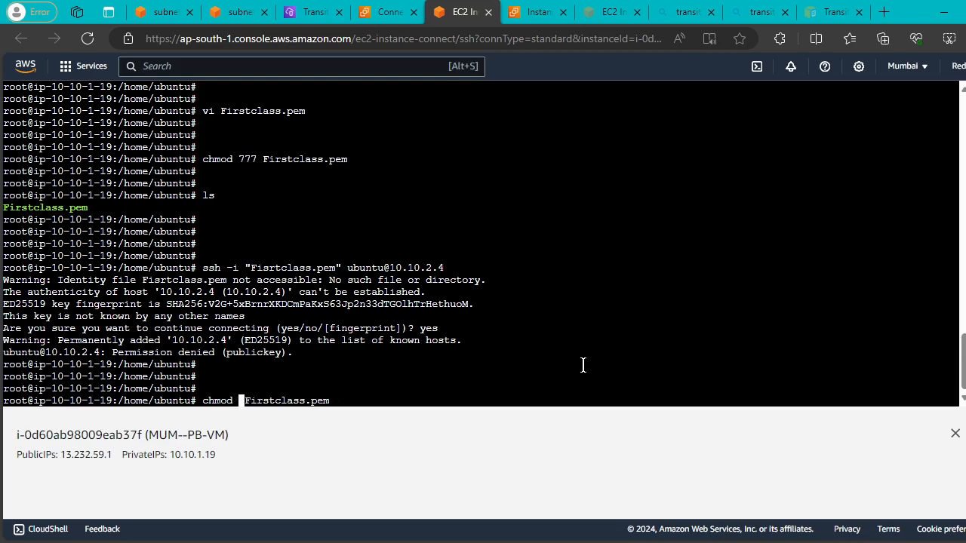
type("644")
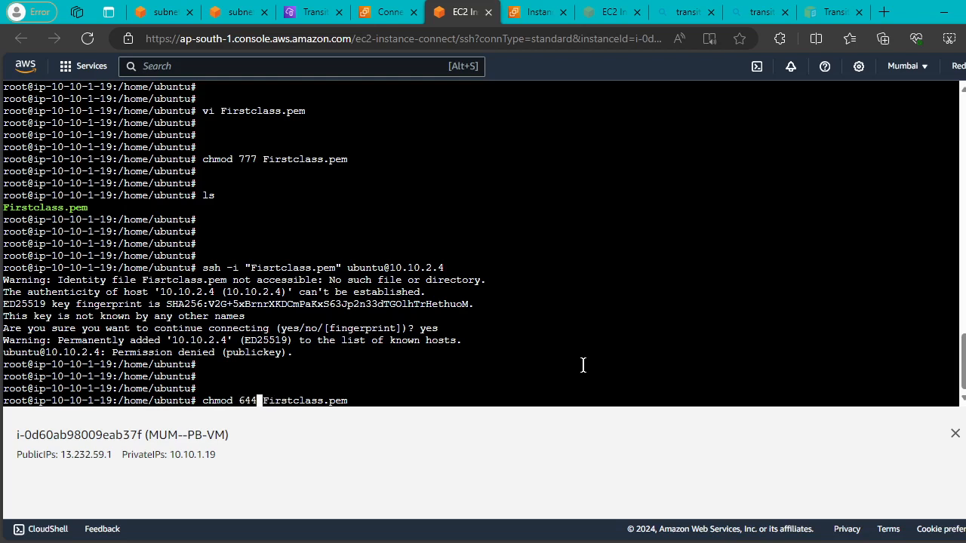
key("Return")
key("Return")
key("Return")
key("Return")
key("Up")
key("Up")
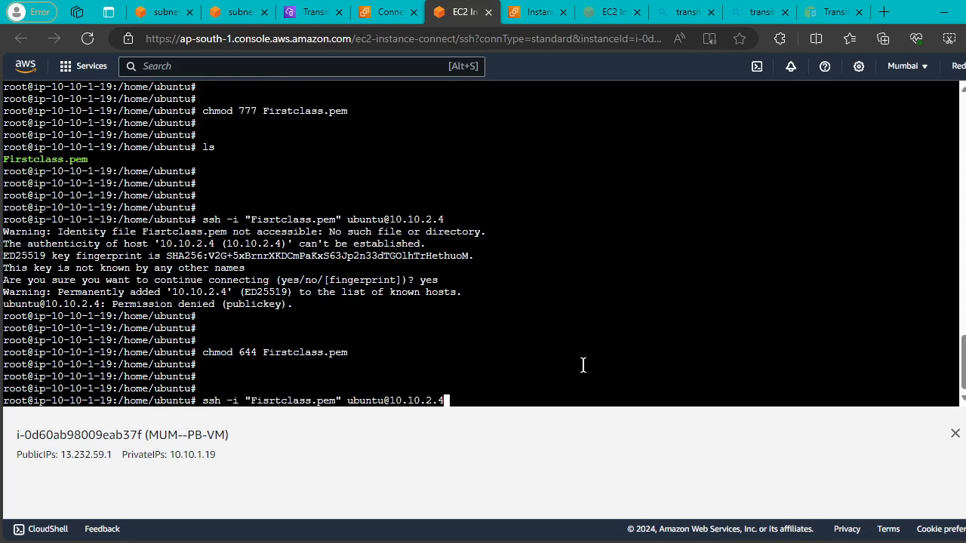
key("Return")
key("Up")
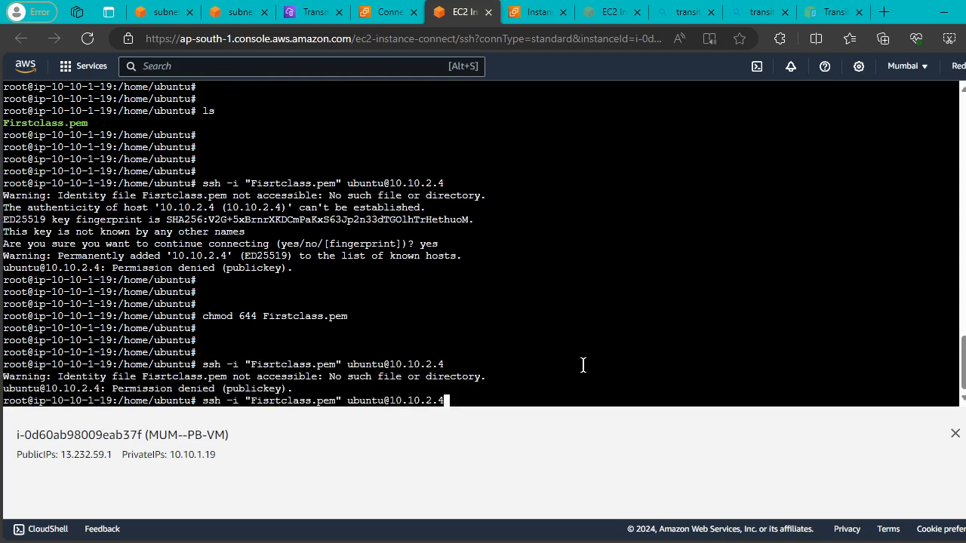
key("Return")
key("Up")
key("Return")
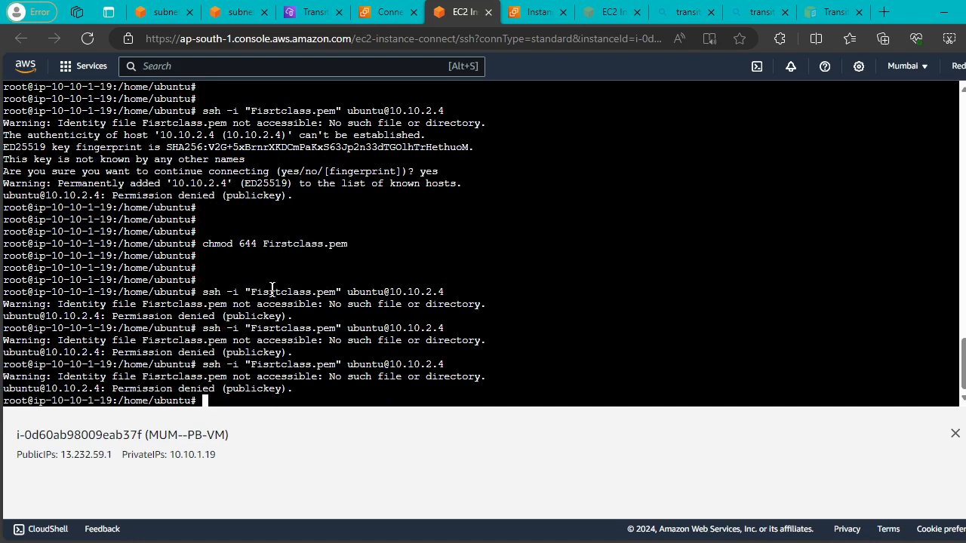
type("vi")
key("BackSpace")
key("BackSpace")
key("BackSpace")
type("mv")
key("BackSpace")
key("BackSpace")
key("BackSpace")
type("mv")
Build an mv command by copying and pasting the file name Fisrtclass.pem.
left_click_drag(251, 291, 335, 293)
right_click(570, 256)
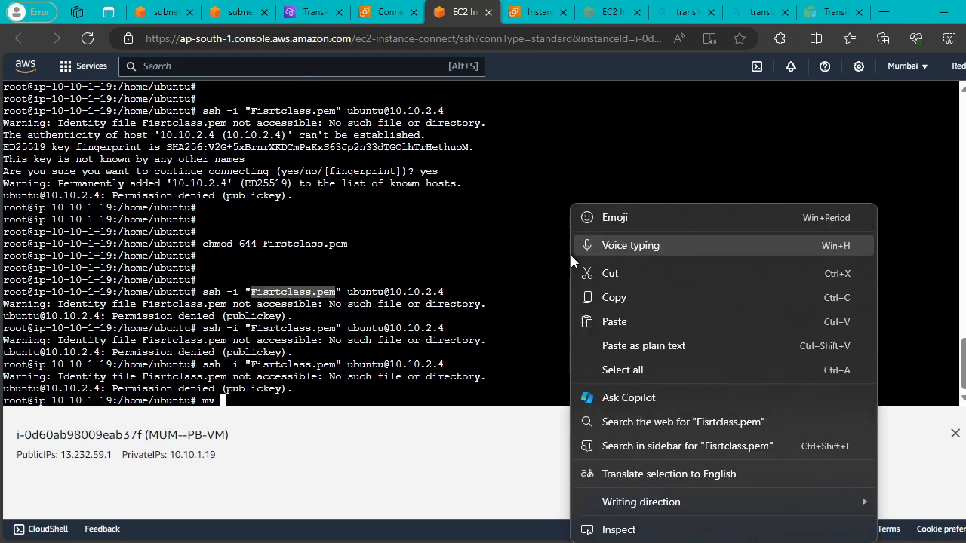
left_click(612, 321)
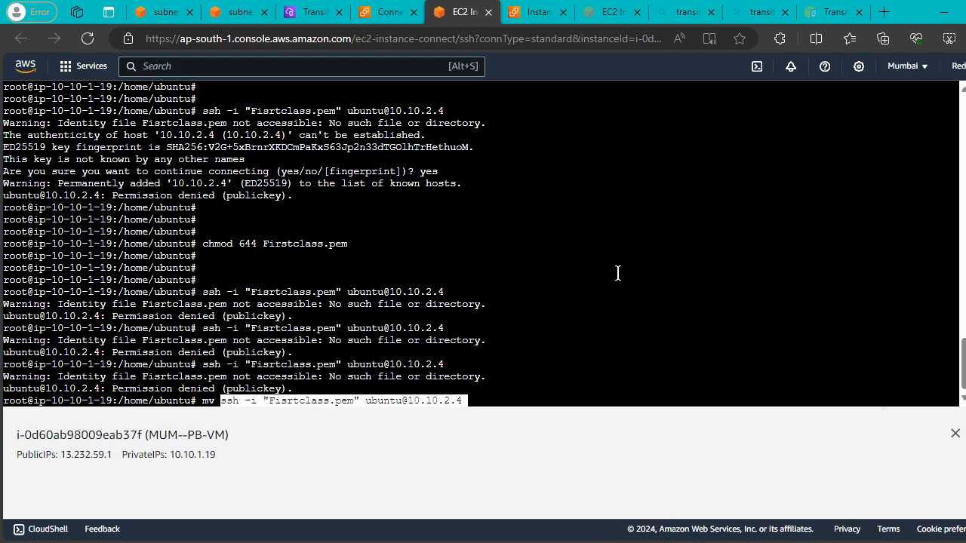
key("BackSpace")
key("BackSpace")
key("BackSpace")
key("BackSpace")
key("BackSpace")
key("BackSpace")
key("BackSpace")
key("BackSpace")
key("BackSpace")
key("BackSpace")
key("BackSpace")
key("BackSpace")
key("BackSpace")
key("BackSpace")
key("BackSpace")
key("BackSpace")
key("BackSpace")
key("BackSpace")
key("BackSpace")
key("BackSpace")
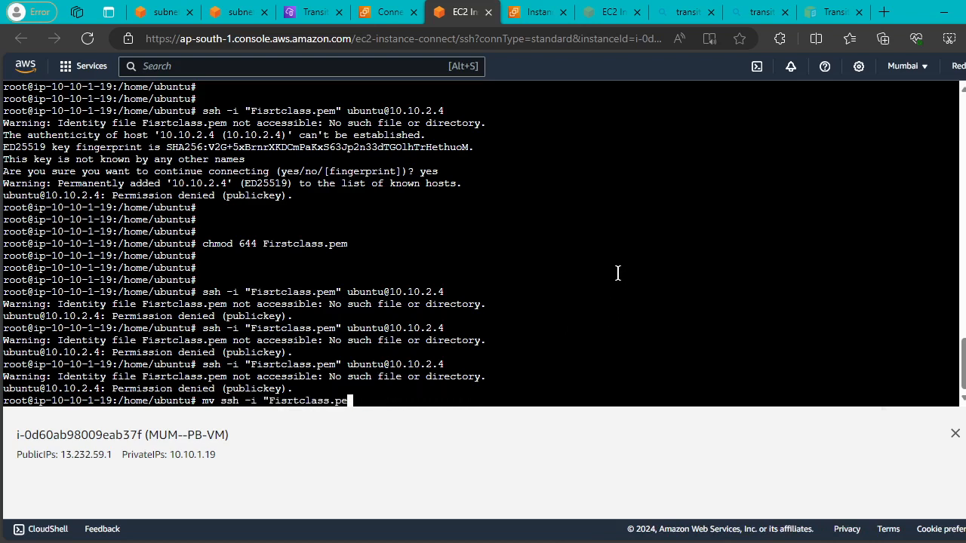
key("BackSpace")
key("BackSpace")
key("BackSpace")
key("BackSpace")
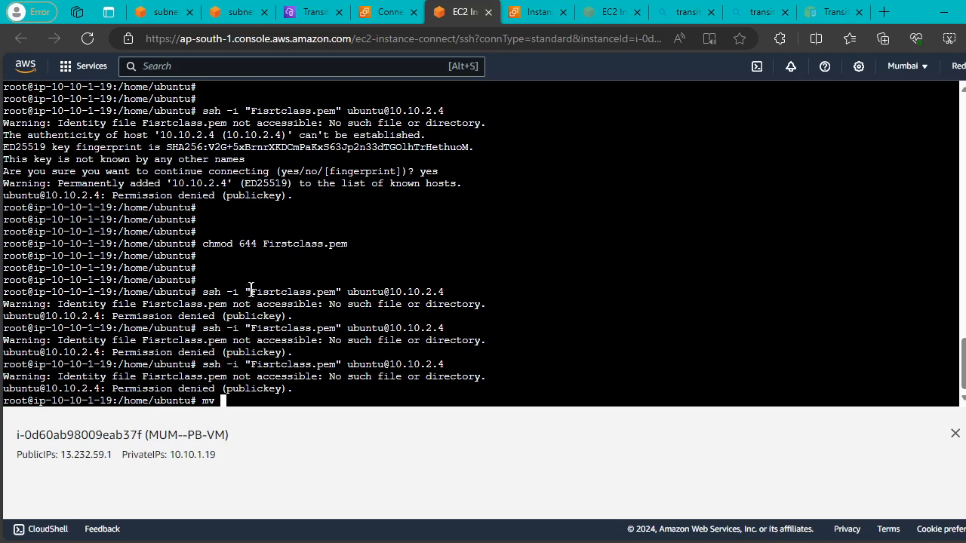
left_click_drag(251, 290, 332, 291)
right_click(332, 291)
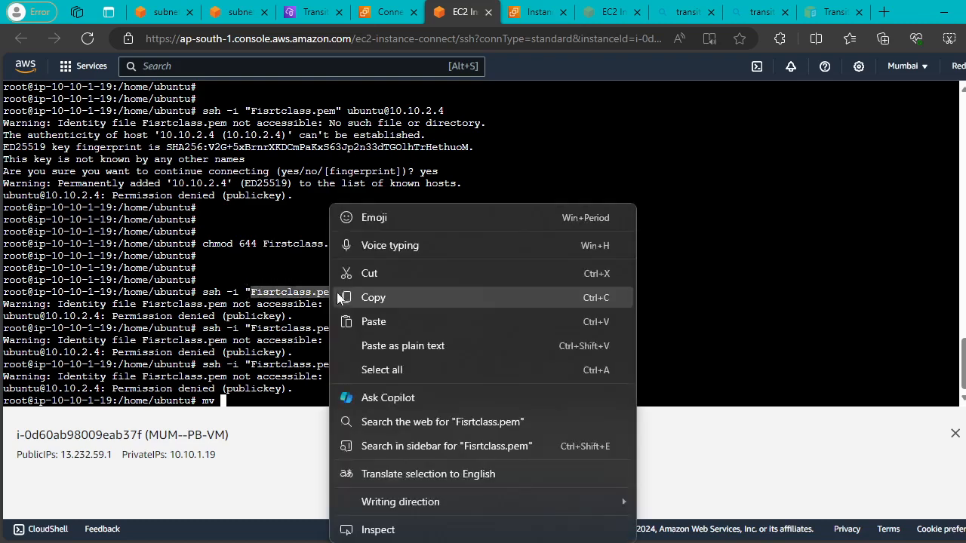
left_click(384, 296)
right_click(483, 274)
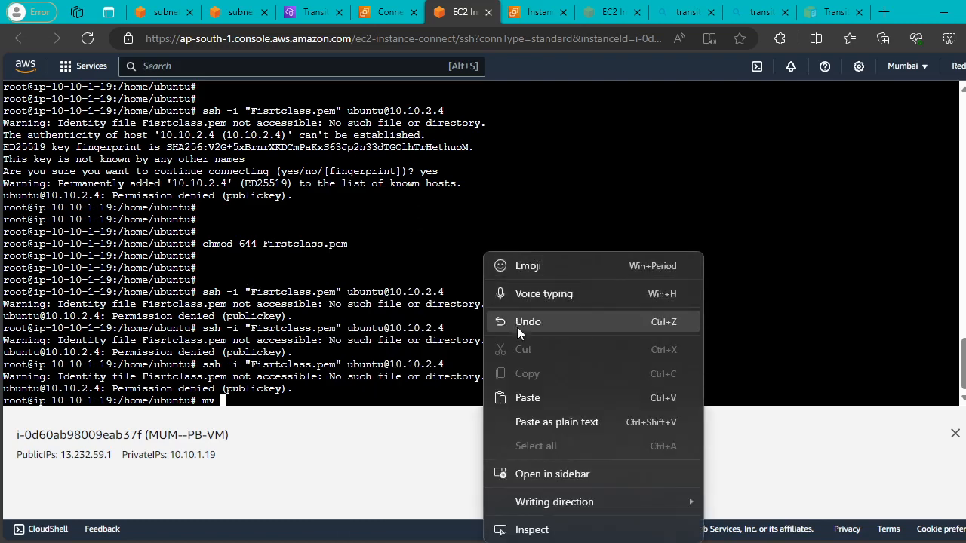
left_click(525, 398)
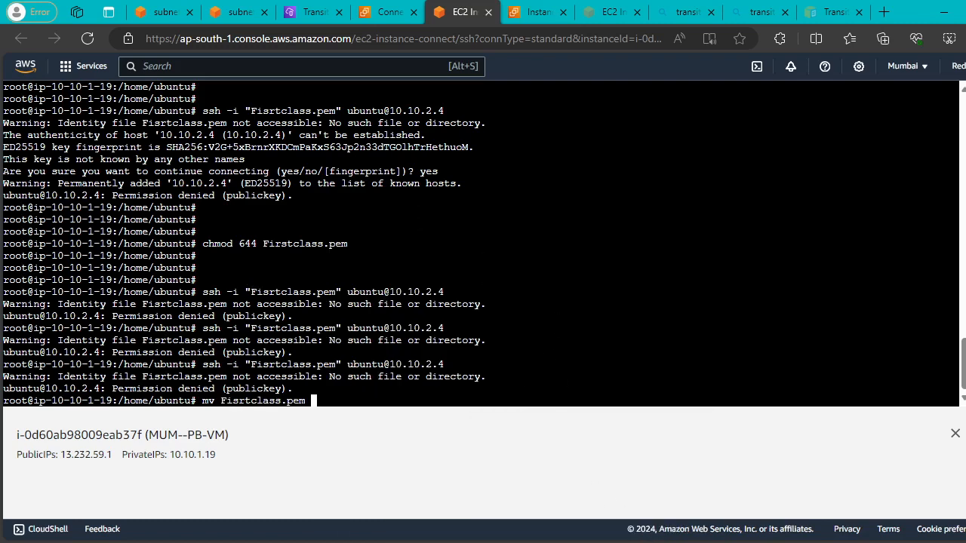
Run mv Fisrtclass.pem Fisrtclass.pem, which fails.
key("alt+Tab")
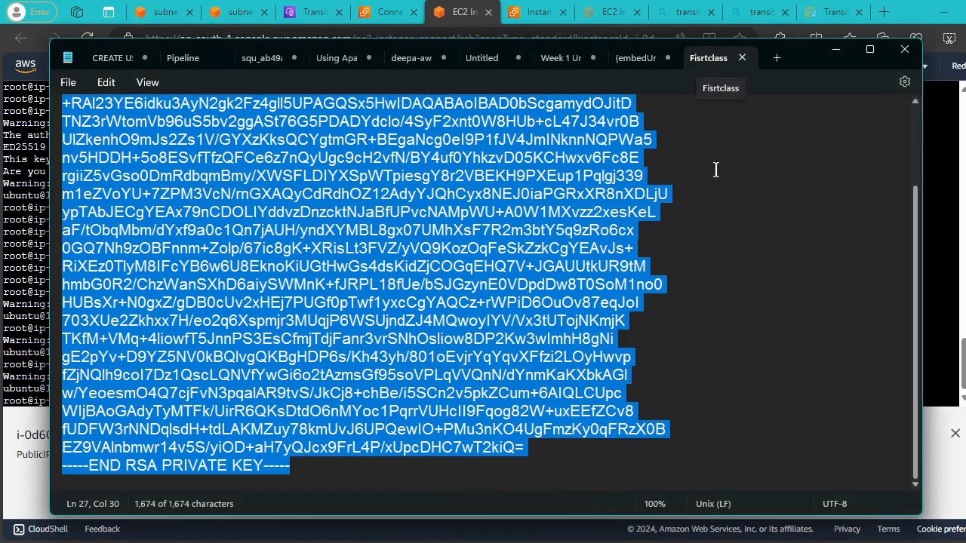
left_click(937, 288)
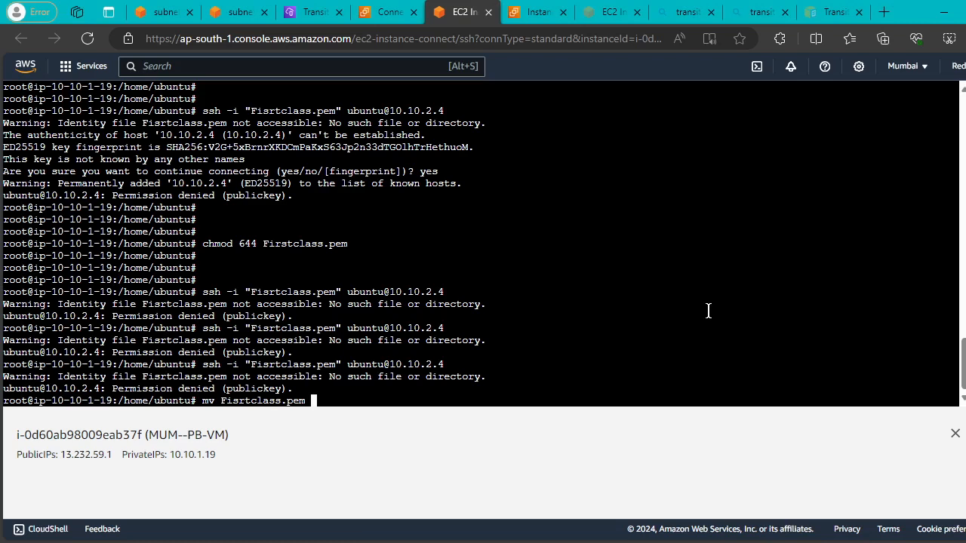
type("Fisrtclass.pem")
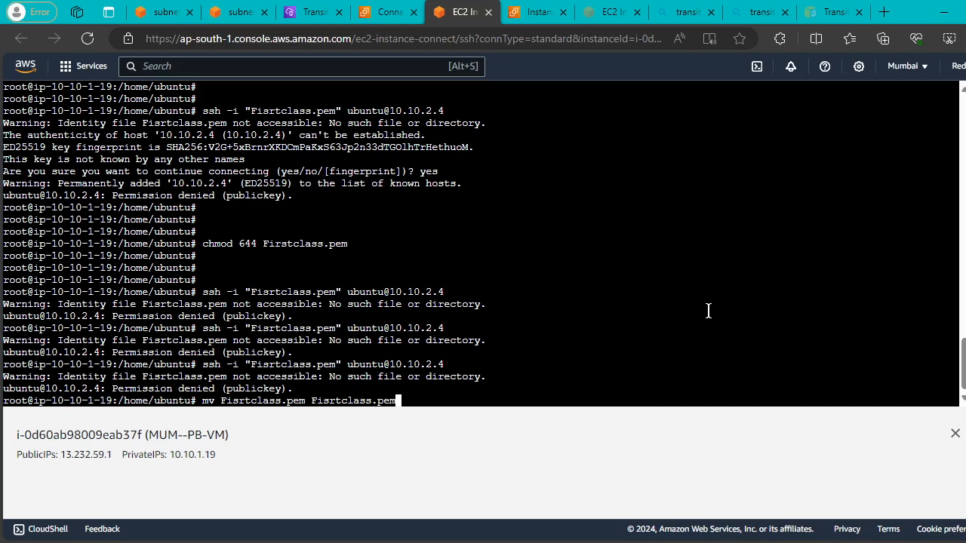
key("Return")
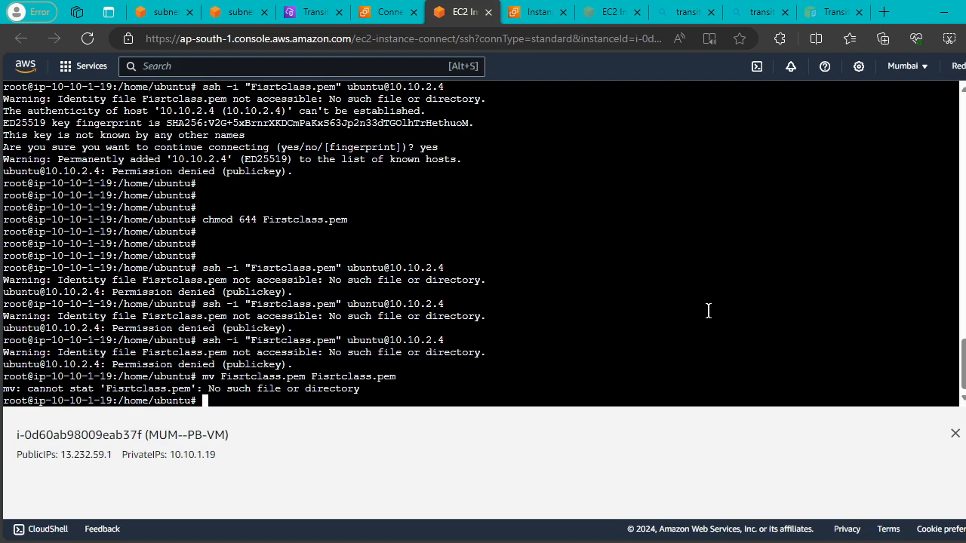
key("Return")
key("Return")
key("Return")
key("Return")
key("Return")
key("Return")
key("Return")
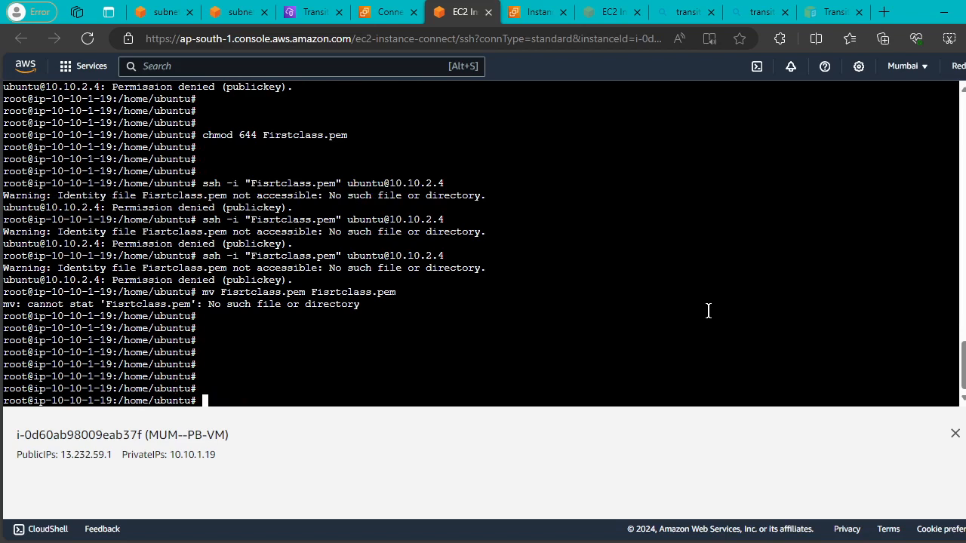
Delete Firstclass.pem with rm -R Firstclass.pem, leaving vi typed at the prompt.
key("Up")
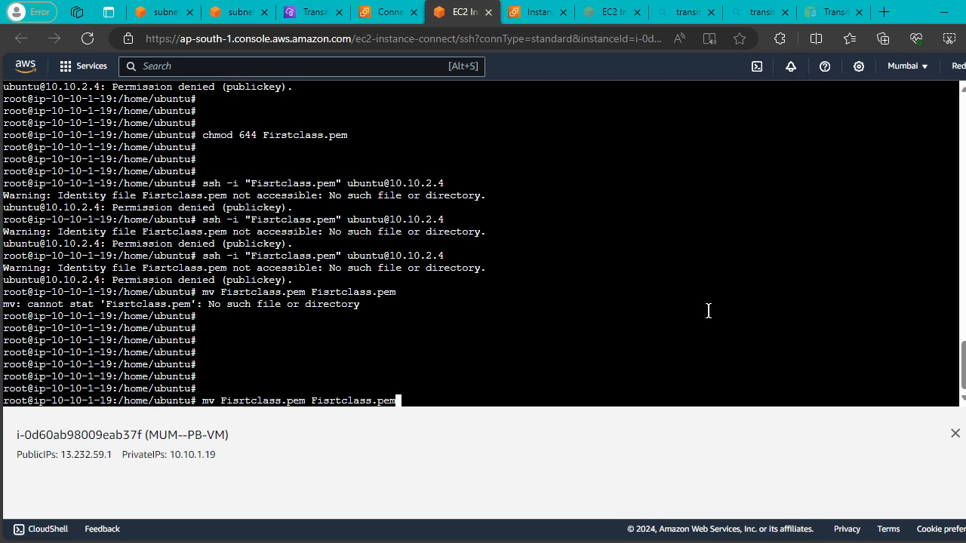
key("BackSpace")
key("BackSpace")
key("BackSpace")
key("BackSpace")
key("BackSpace")
key("BackSpace")
key("BackSpace")
key("BackSpace")
key("BackSpace")
key("BackSpace")
key("BackSpace")
key("BackSpace")
key("BackSpace")
key("BackSpace")
key("BackSpace")
key("BackSpace")
key("BackSpace")
key("BackSpace")
key("BackSpace")
key("BackSpace")
type("rm ")
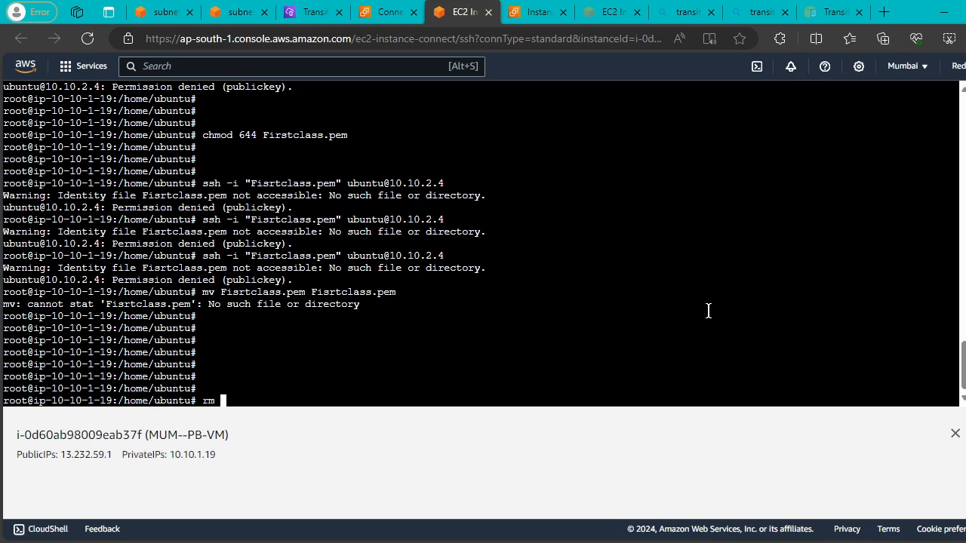
type("-R Firstclass.pem")
key("Return")
key("Return")
key("Return")
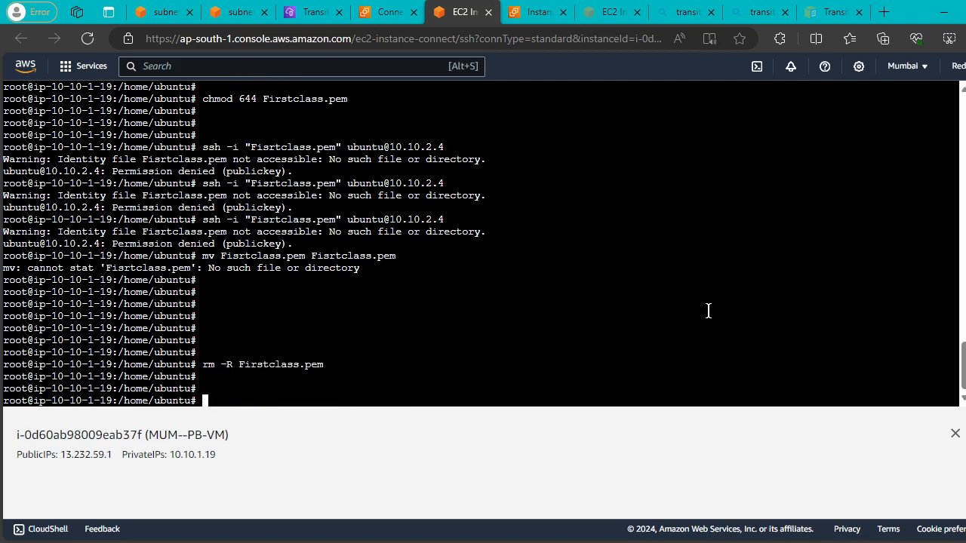
type("vi")
key("alt+Tab")
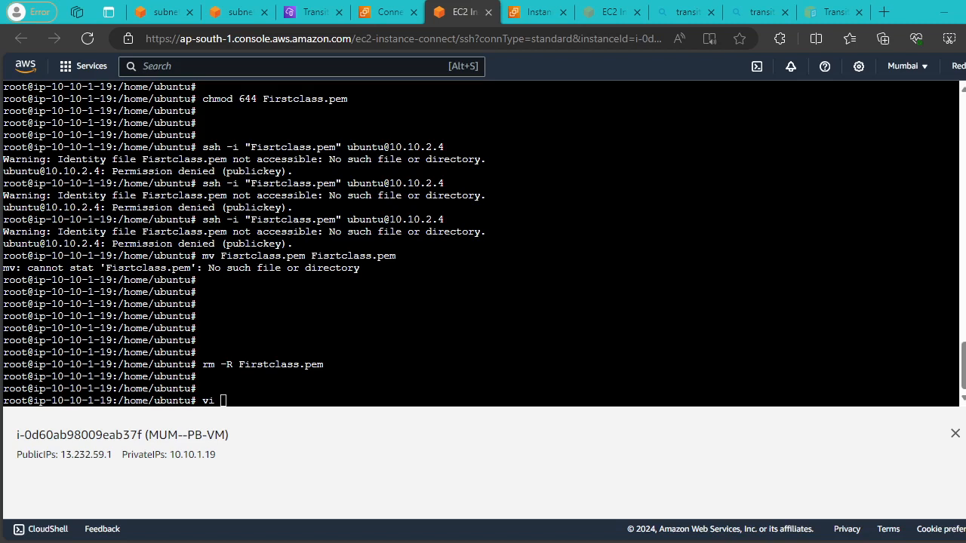
Create a new file Fisrtclass.pem in vi and enter insert mode.
right_click(485, 290)
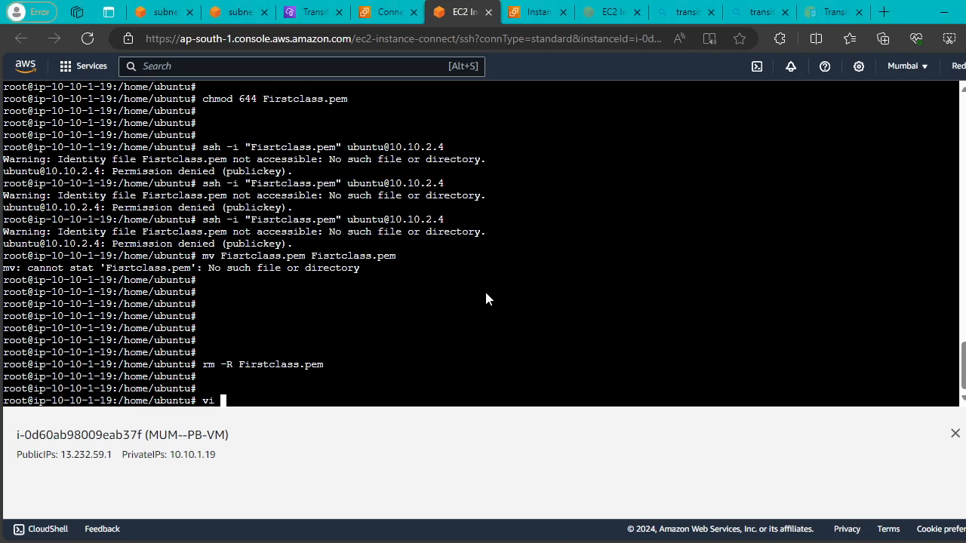
left_click(543, 148)
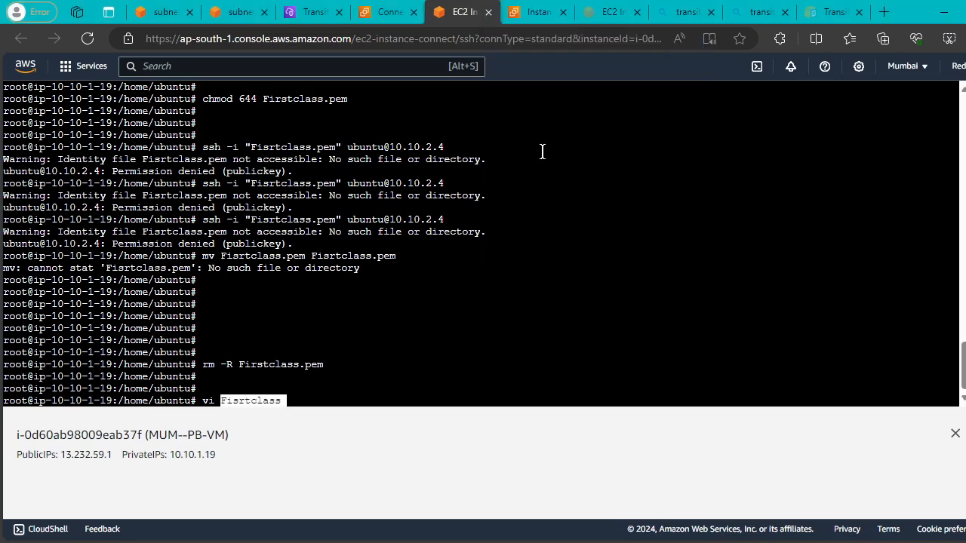
key("Left")
key("Right")
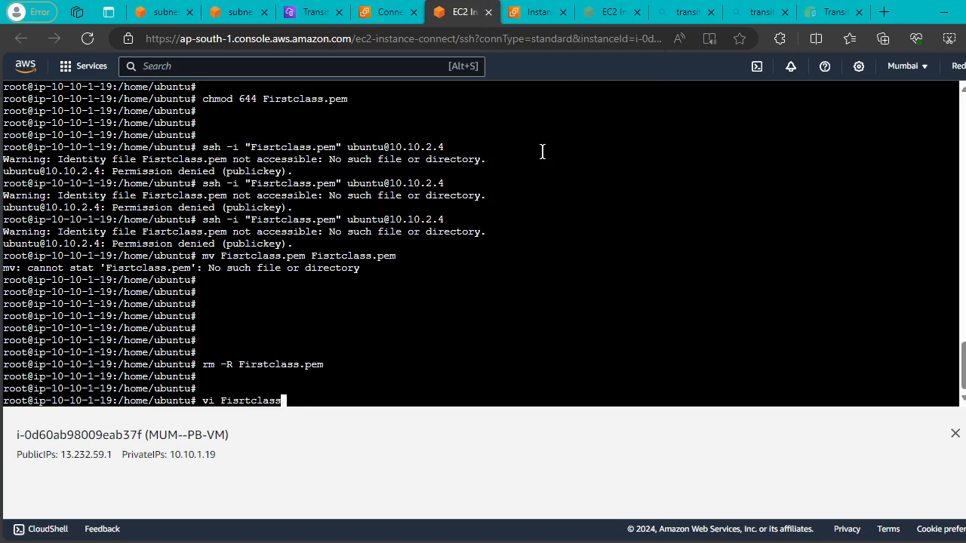
type(".pem")
key("Return")
key("i")
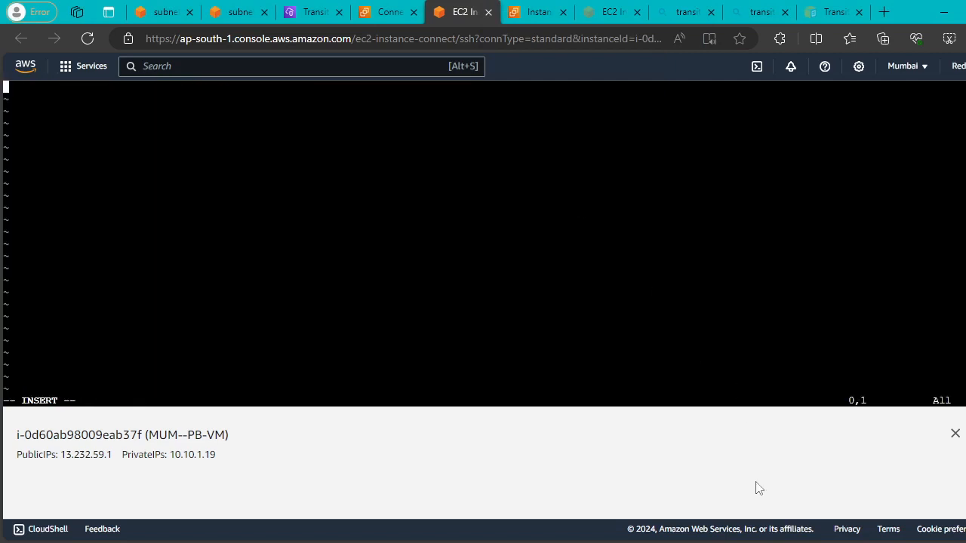
Paste the private key from Notepad into Fisrtclass.pem and save it with :wq!
key("alt+Tab")
left_click(719, 333)
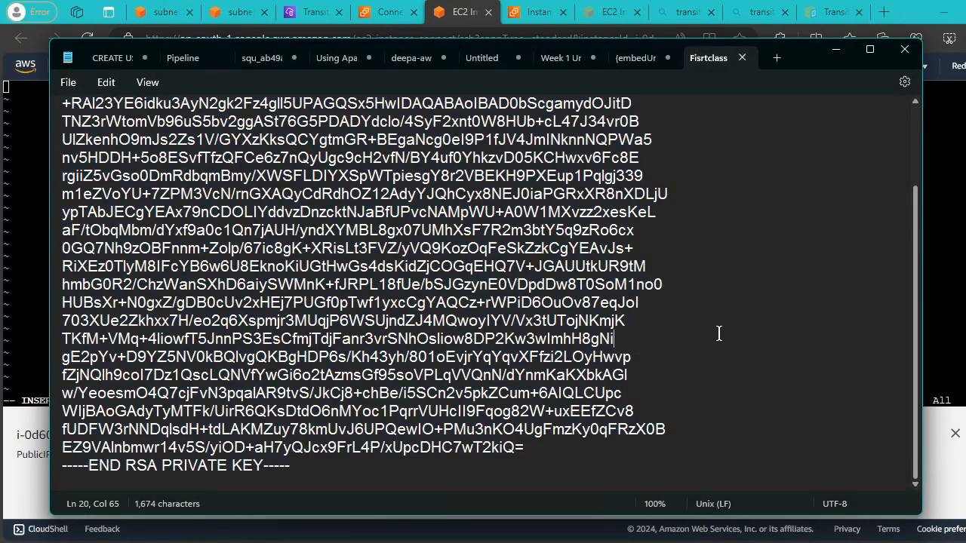
key("ctrl+a")
left_click(41, 197)
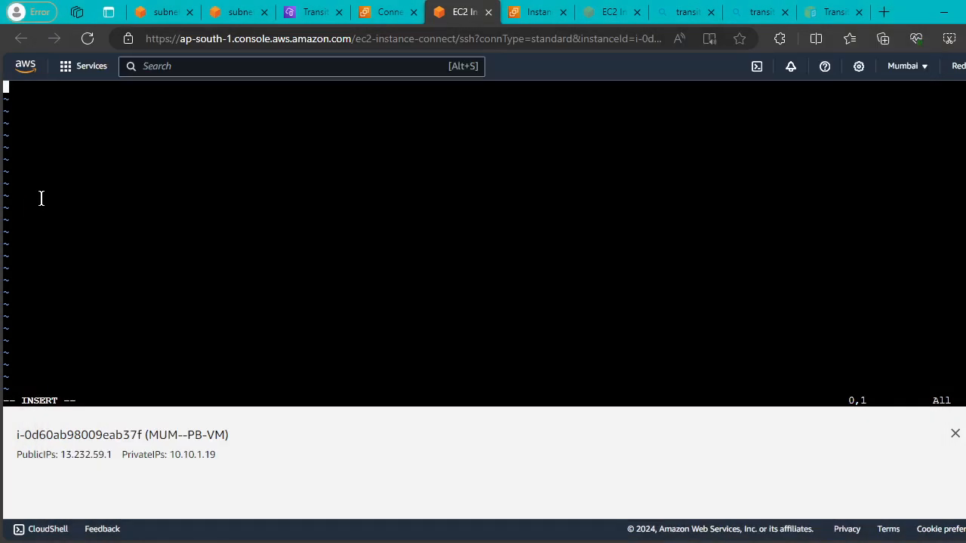
right_click(72, 159)
left_click(121, 306)
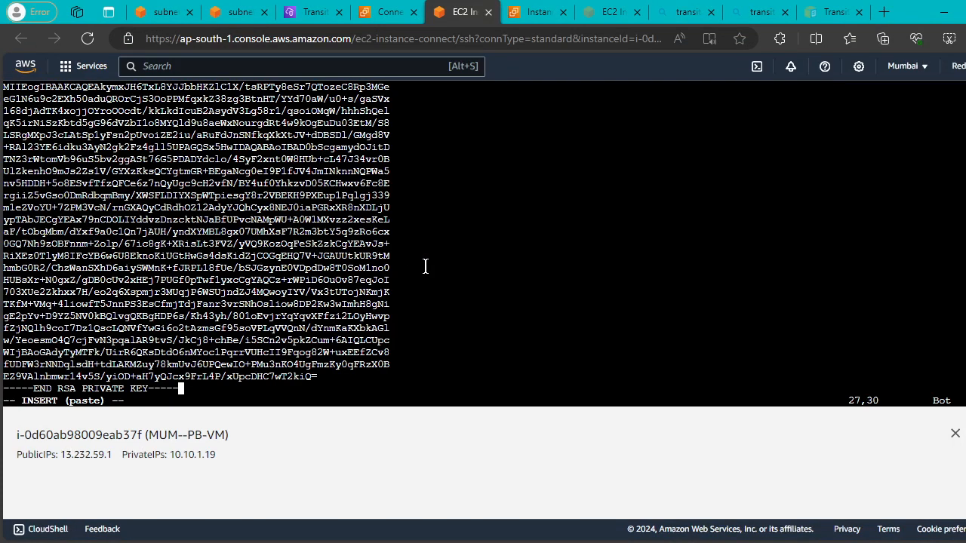
key("Escape")
type(":wq!")
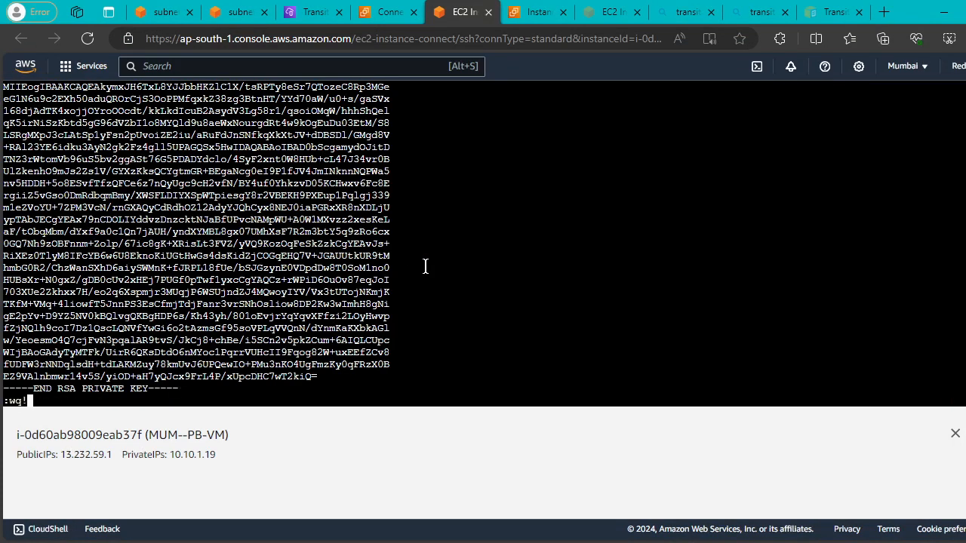
key("Return")
key("Return")
key("Return")
key("Return")
Restrict the key file's permissions with chmod 600 Fisrtclass.pem.
type("ch")
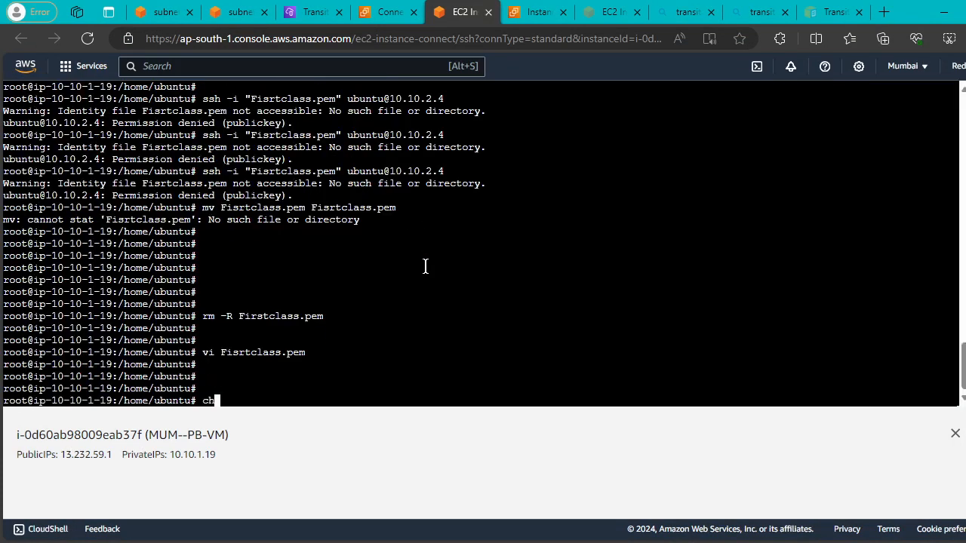
key("BackSpace")
type("mod 600 F")
key("Tab")
key("Return")
key("Return")
key("Return")
key("Return")
type(";")
key("Return")
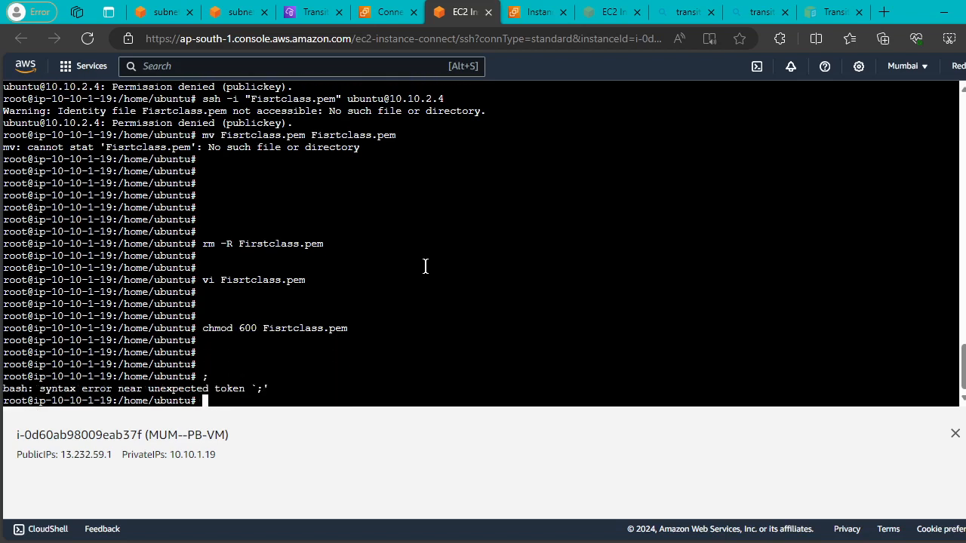
key("Up")
key("Up")
key("Up")
key("Up")
key("Up")
key("Up")
key("Up")
key("Up")
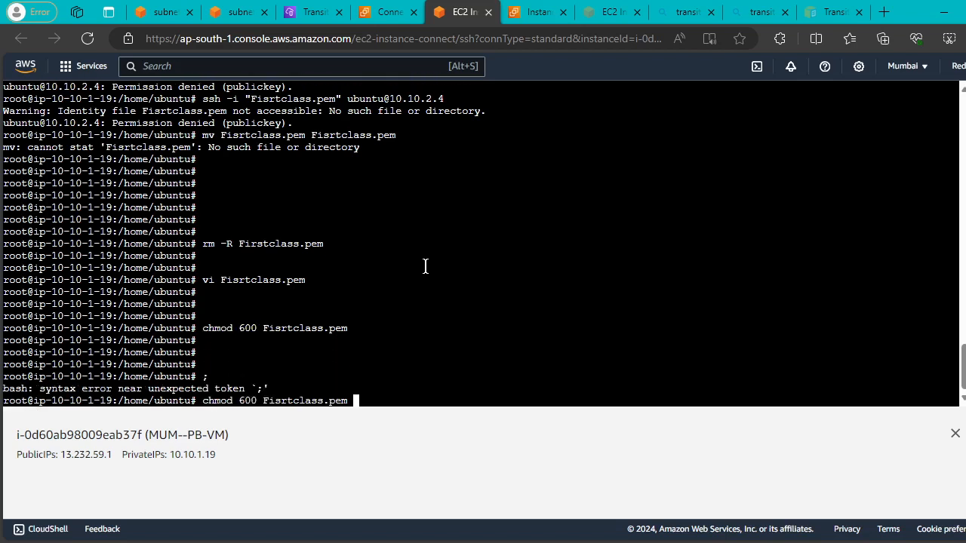
key("Down")
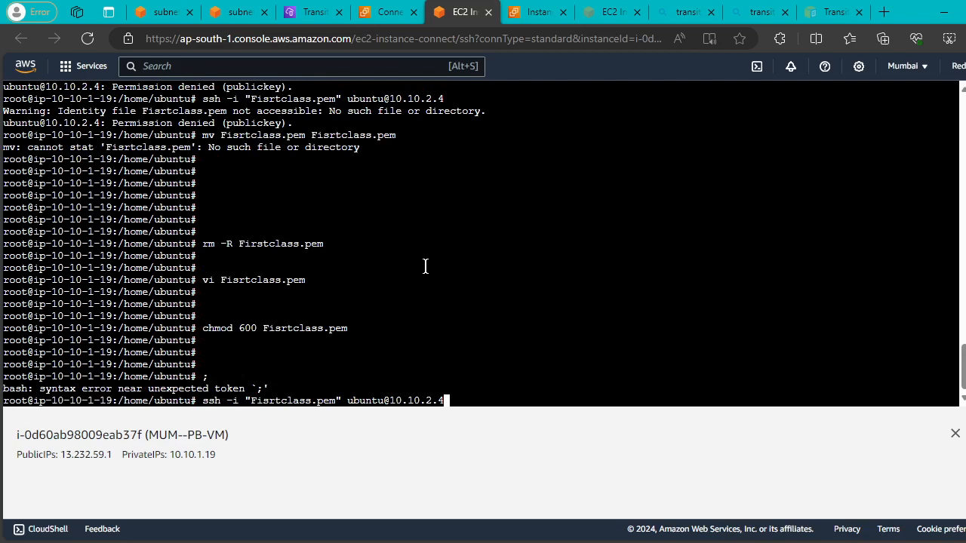
key("Return")
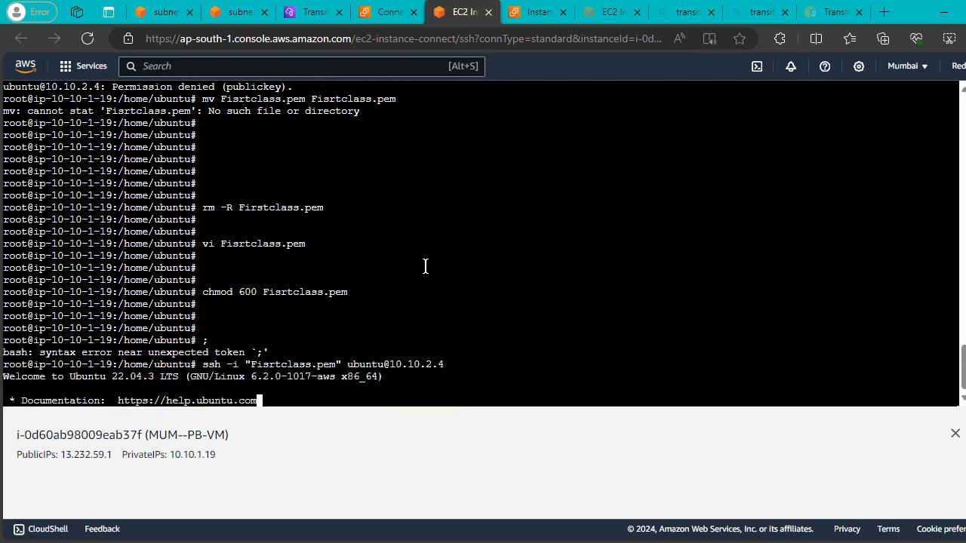
key("Return")
key("Return")
key("Return")
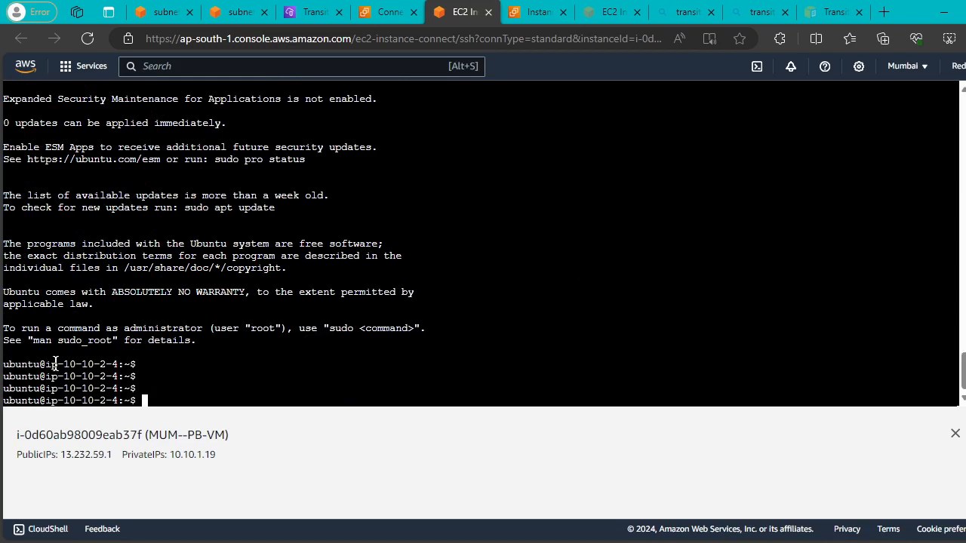
Check the private instance's IP in the prompt and switch to root with sudo su.
left_click_drag(56, 365, 110, 365)
left_click(157, 376)
left_click_drag(217, 455, 159, 455)
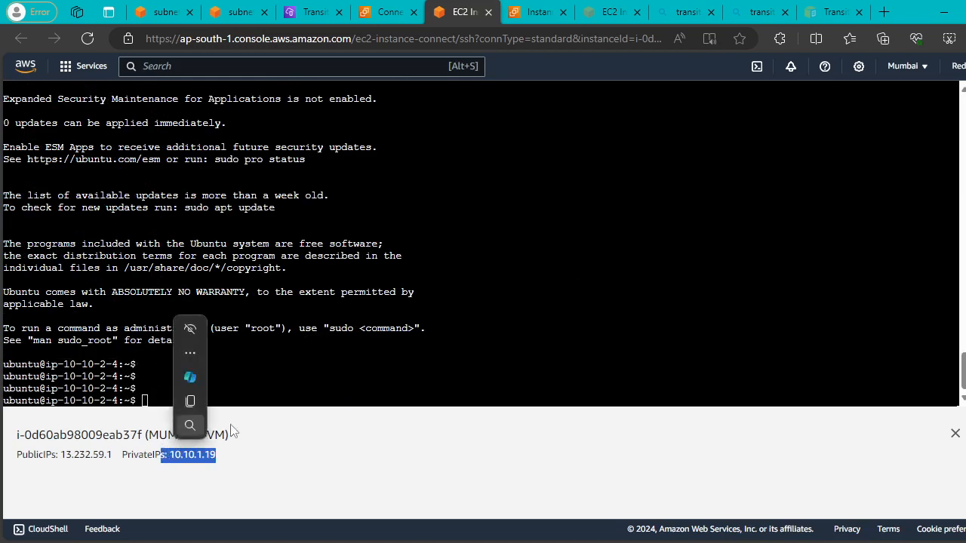
left_click(190, 401)
left_click(369, 355)
key("Return")
key("Return")
key("Return")
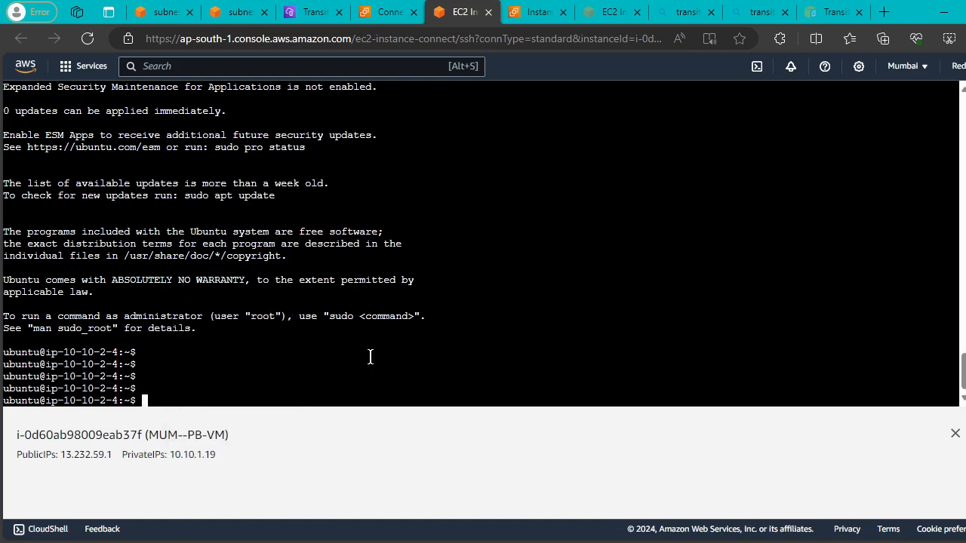
type("sudo su")
key("Return")
key("Return")
key("Return")
key("Return")
key("Return")
key("Return")
key("Return")
key("Return")
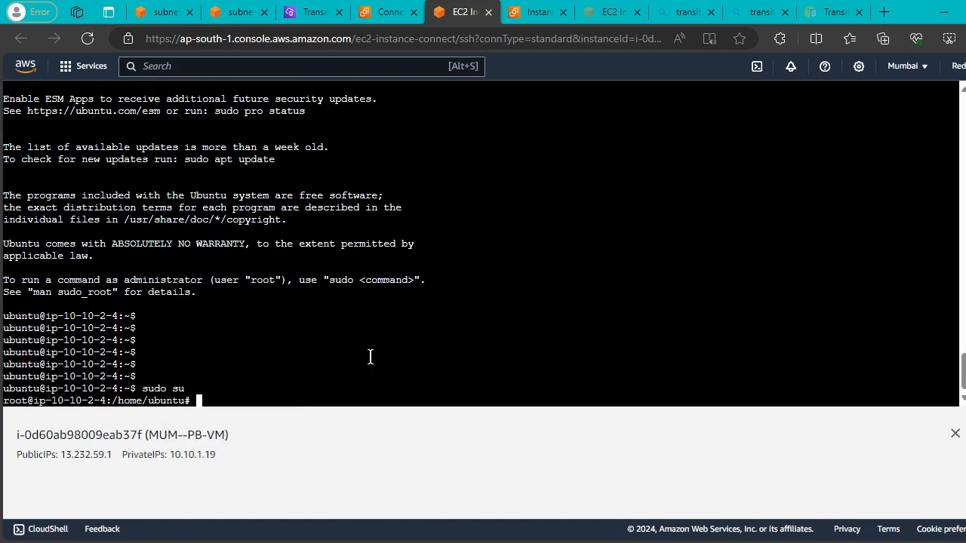
Ping 8.8.8.8 and stop it to confirm replies arrive.
type("ping 8")
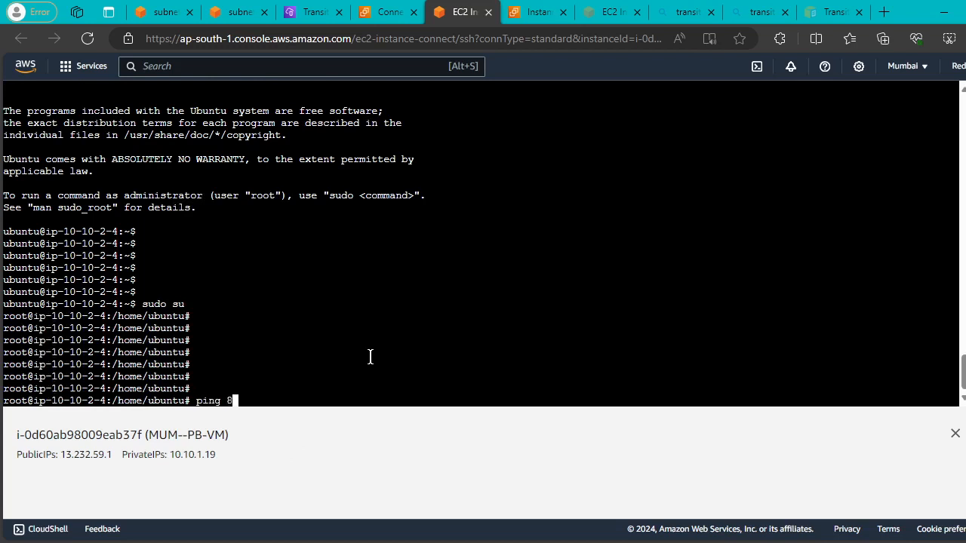
type(".8.8.8")
key("Return")
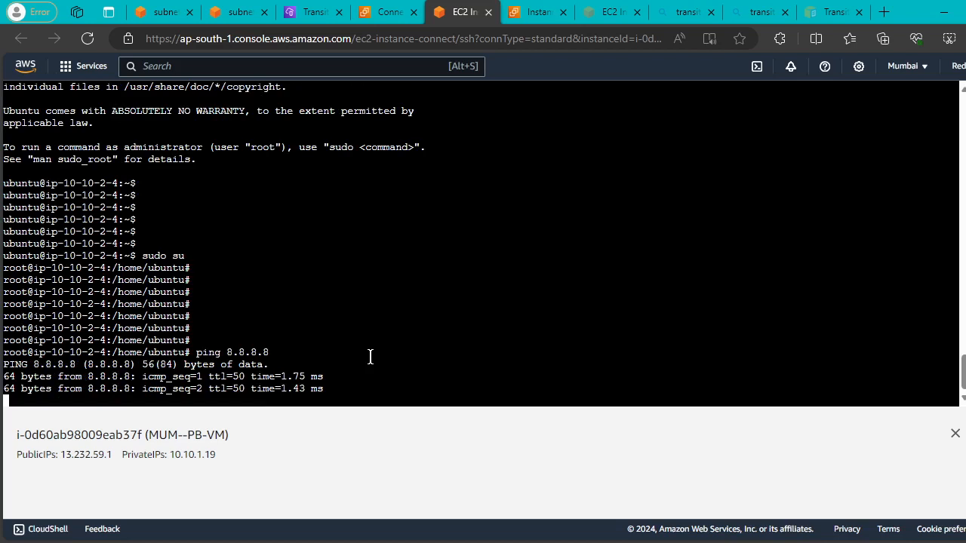
key("ctrl+c")
key("Return")
key("Return")
key("Return")
key("Return")
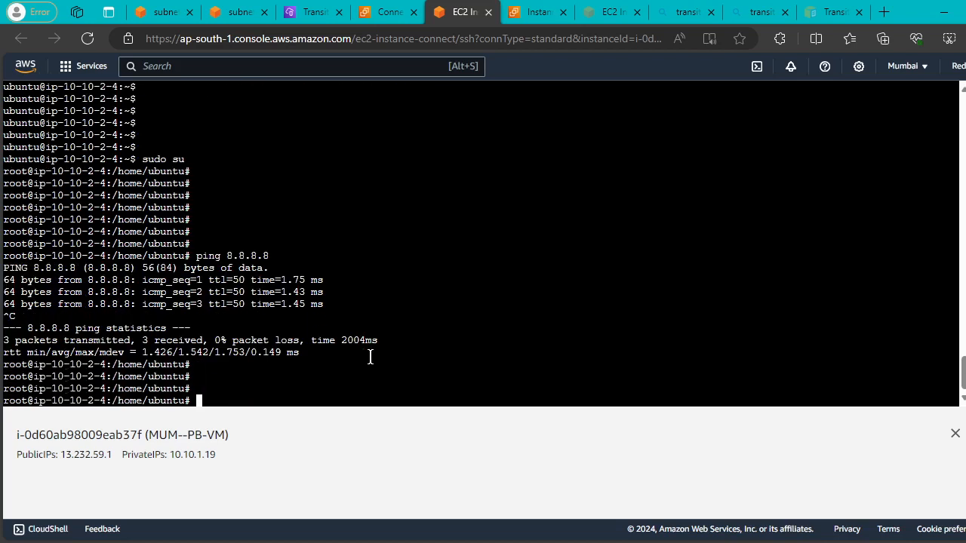
Ping 4.4.4.4 and stop it, showing it gets no replies.
type("ping")
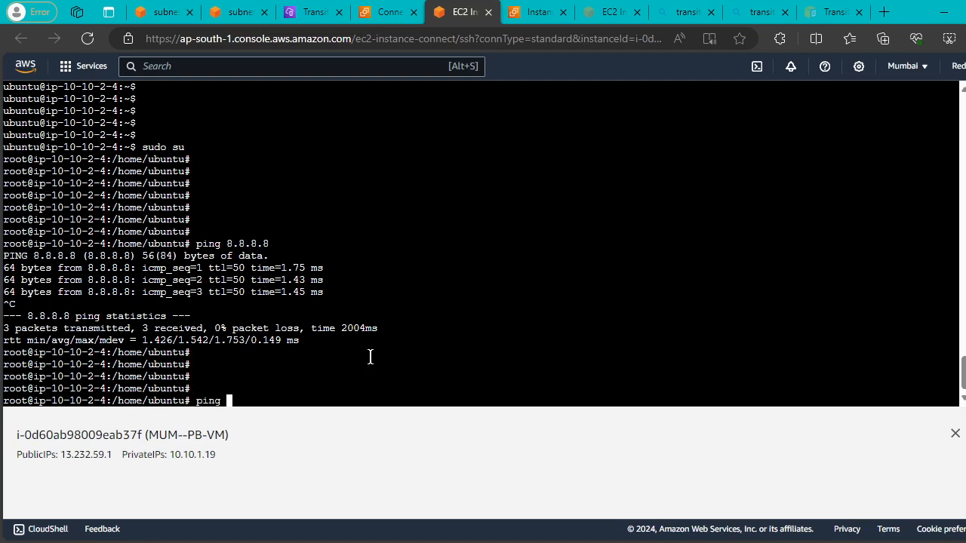
type(" 4.4.44")
key("BackSpace")
type(".4")
key("Return")
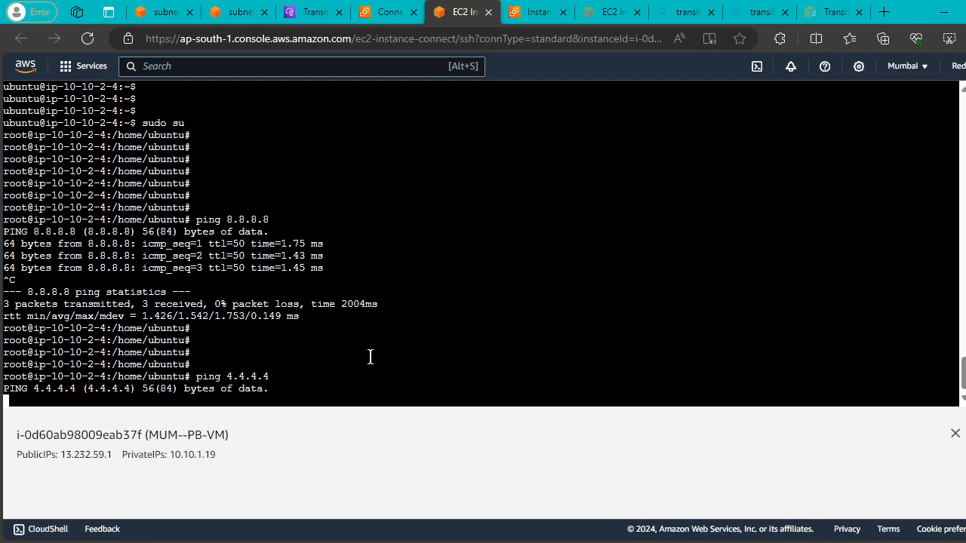
key("ctrl+c")
key("Return")
key("Return")
key("Return")
key("Return")
key("Return")
key("Return")
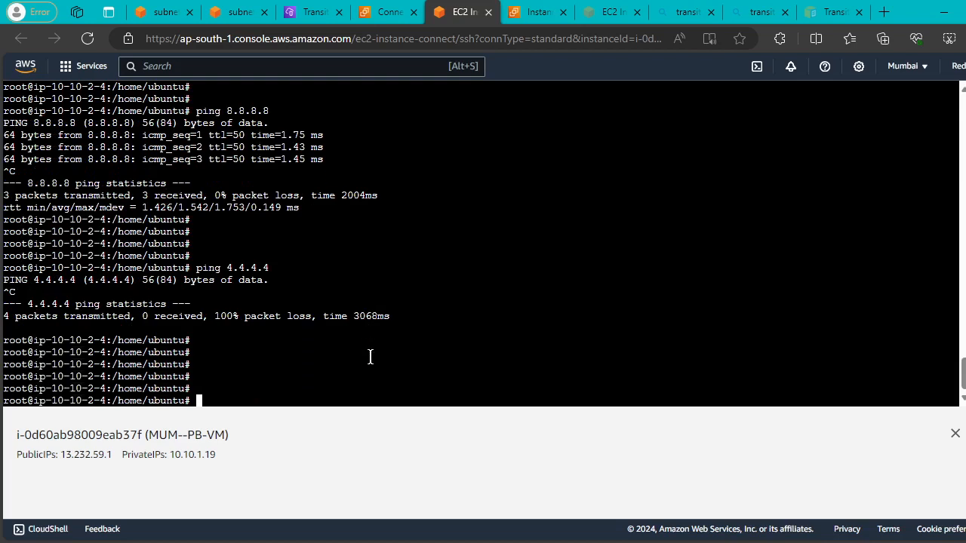
type("ping ww")
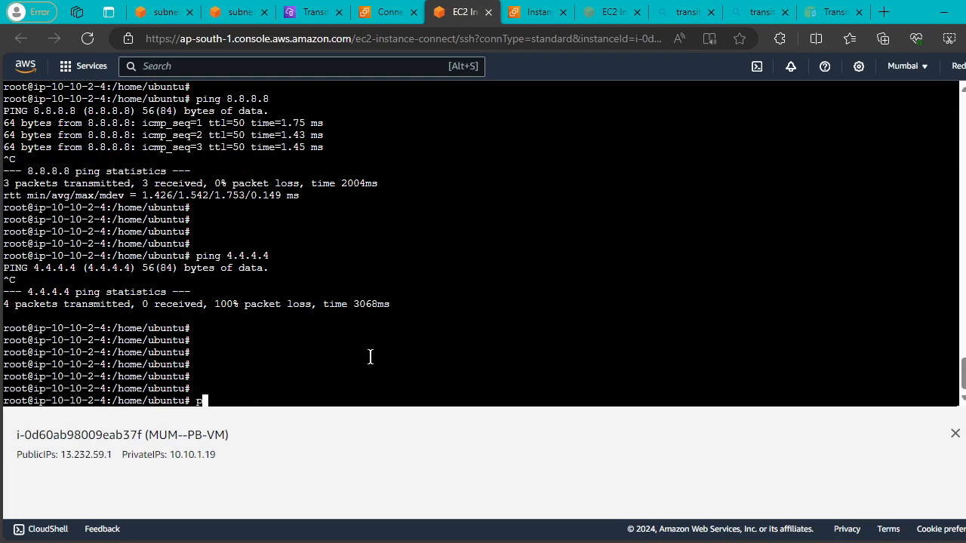
type("w.google")
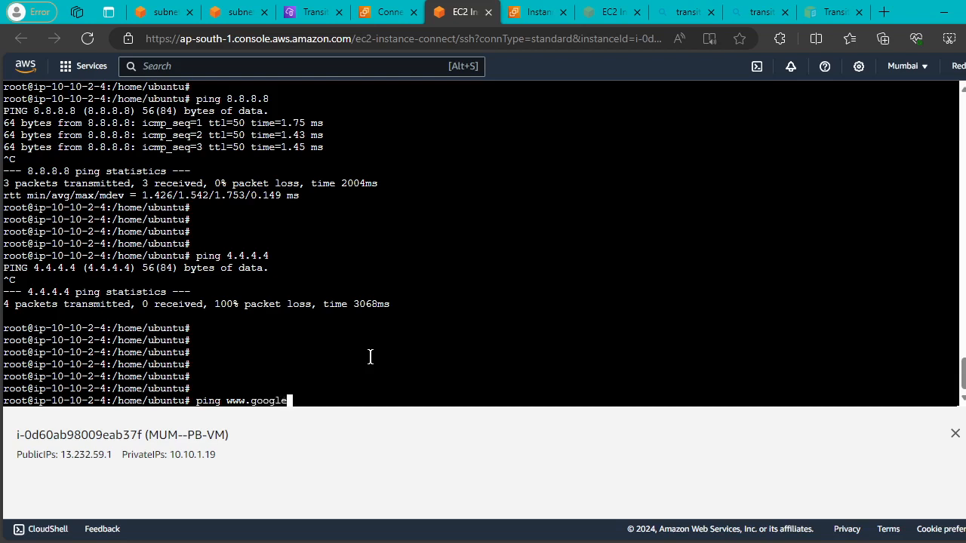
type(",com")
key("Left")
key("Left")
key("Left")
key("Left")
key("Delete")
type(".")
key("Return")
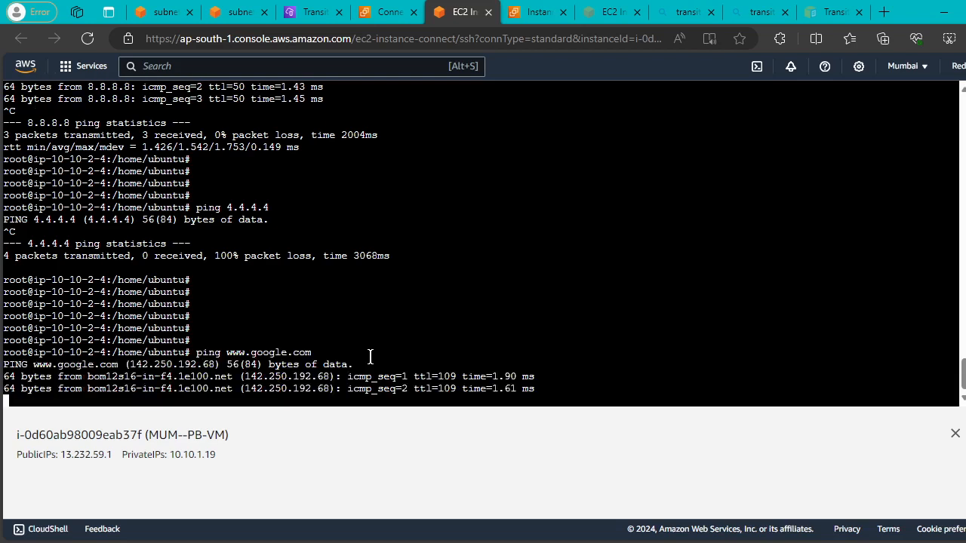
key("ctrl+c")
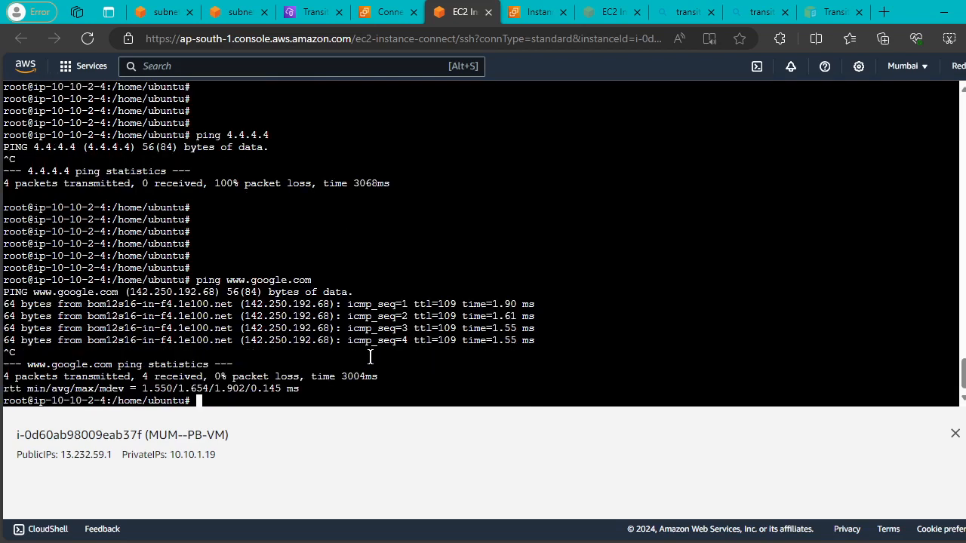
key("Return")
key("Return")
key("Return")
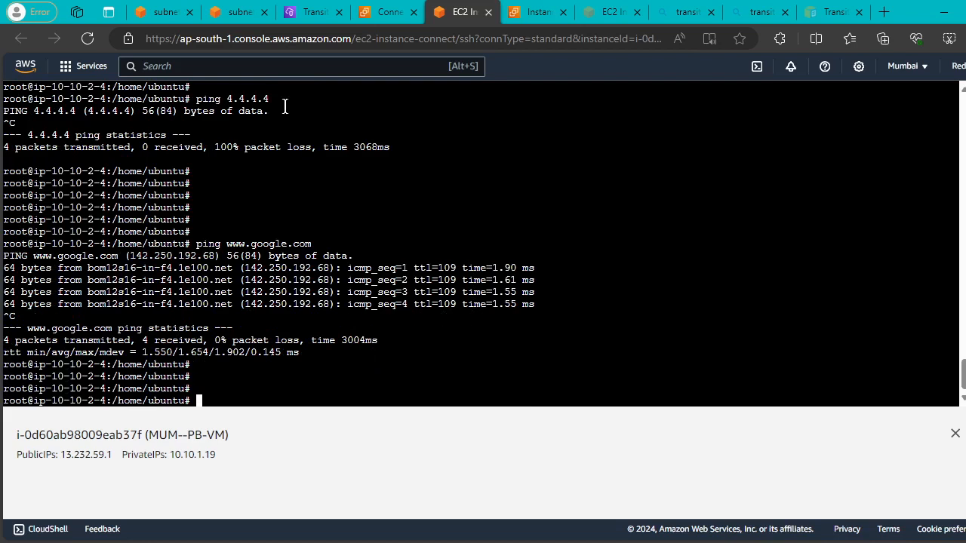
Open the VPC NAT gateways list and confirm the Mumbai NAT gateway is Available.
left_click(162, 12)
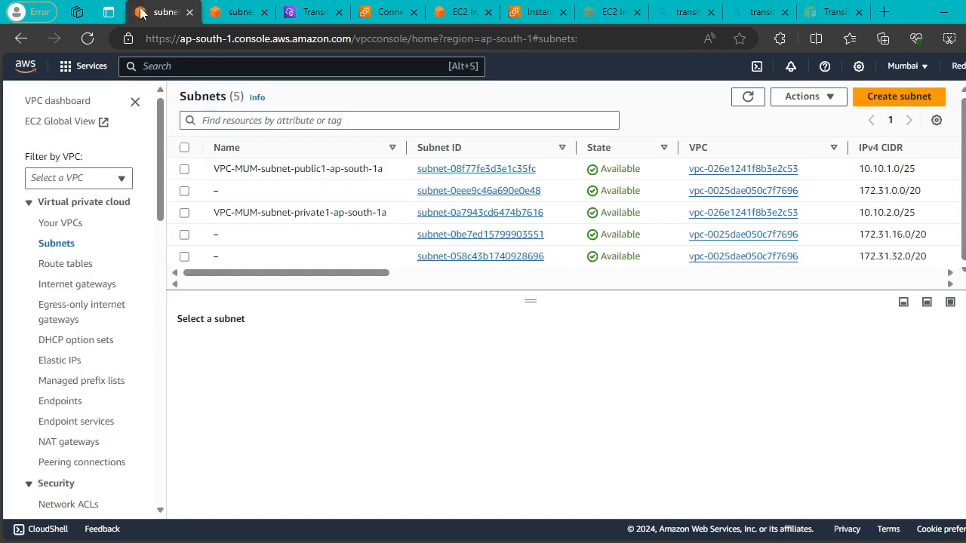
scroll(113, 253, "down", 3)
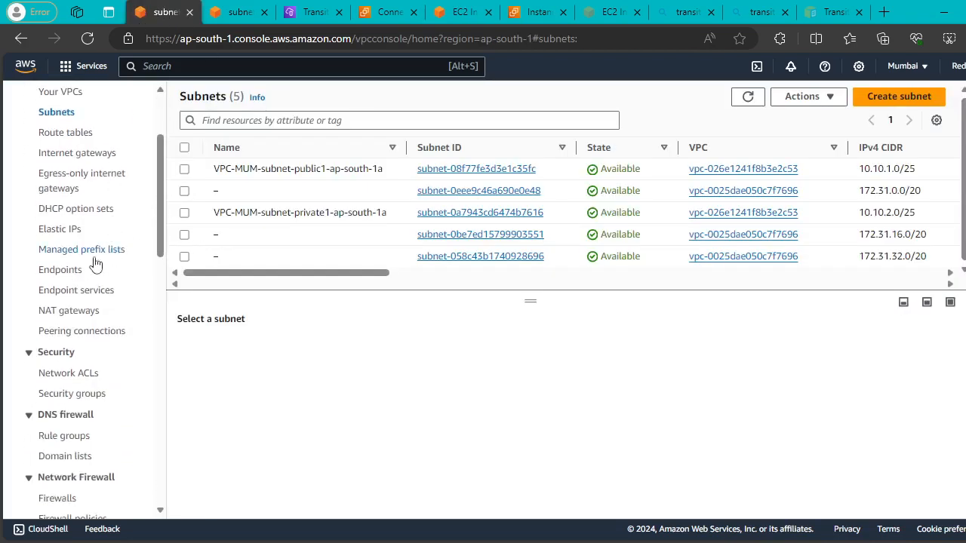
left_click(68, 311)
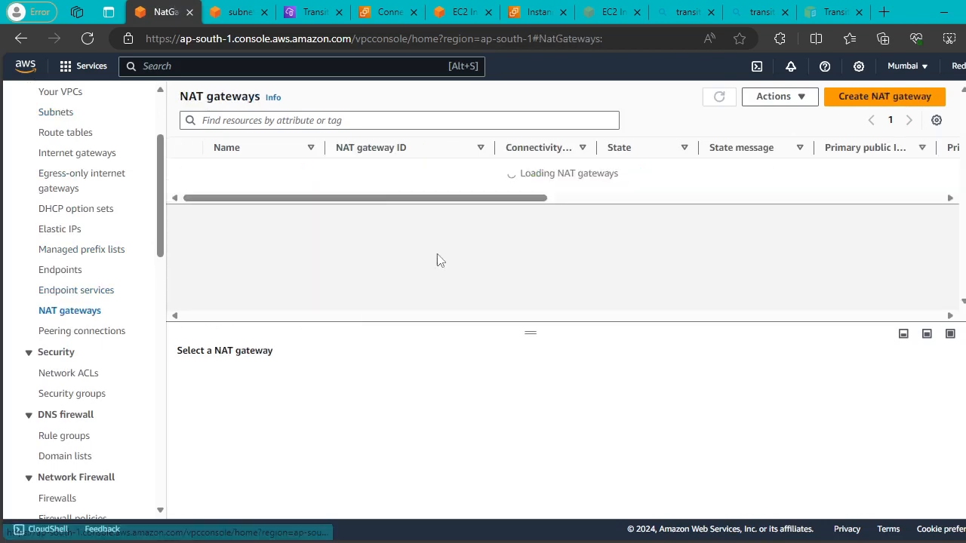
left_click_drag(459, 188, 424, 356)
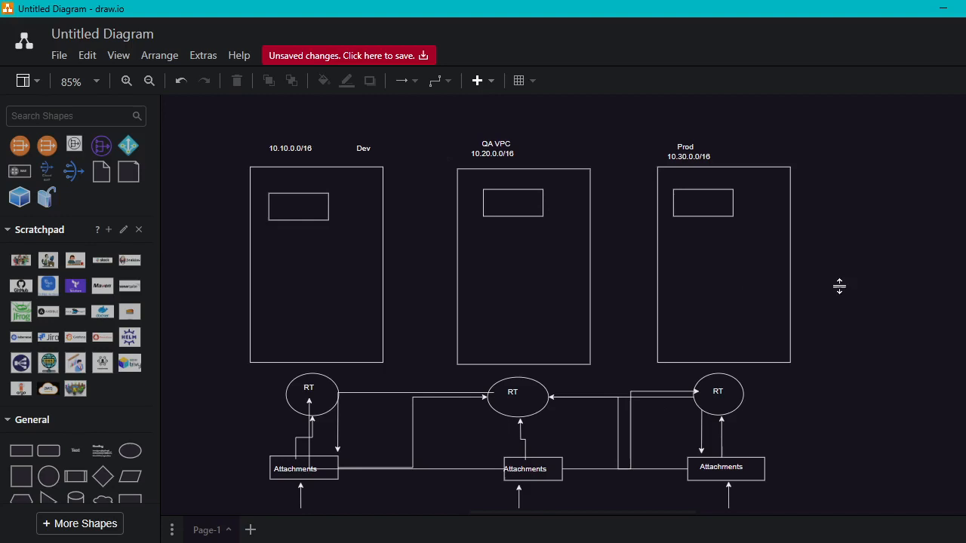
right_click(842, 287)
With the screen pen, mark the instance, NAT gateway, route to CRT and private subnet in pink.
left_click(603, 205)
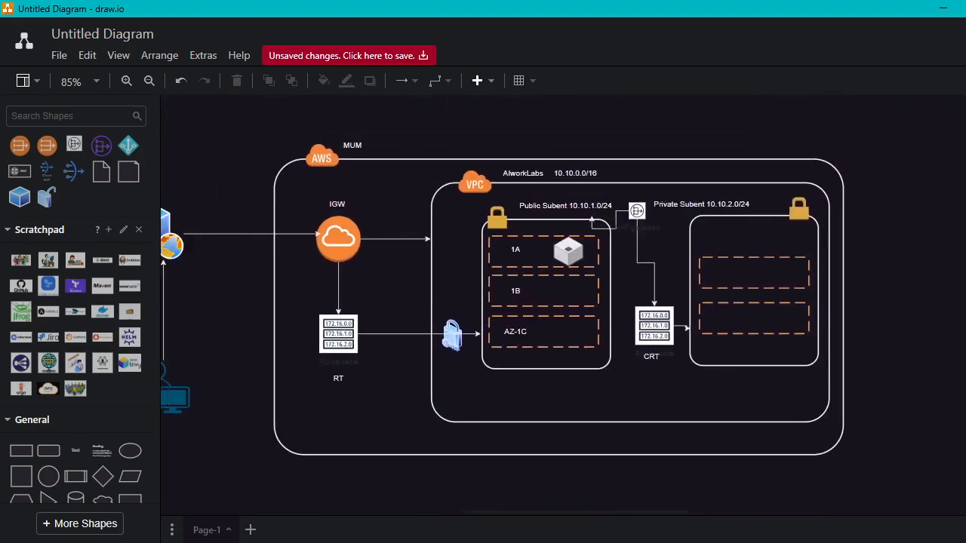
scroll(544, 299, "right", 1)
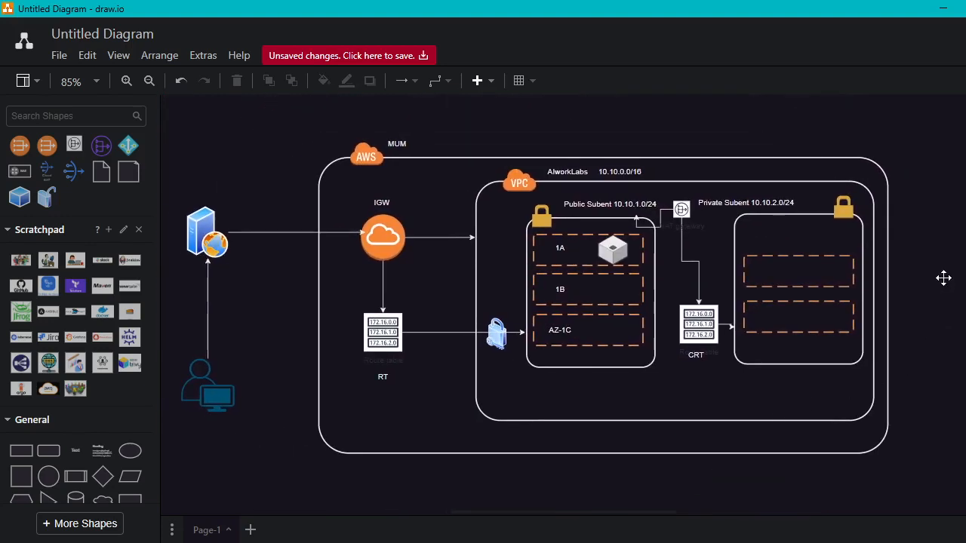
key("ctrl+alt+d")
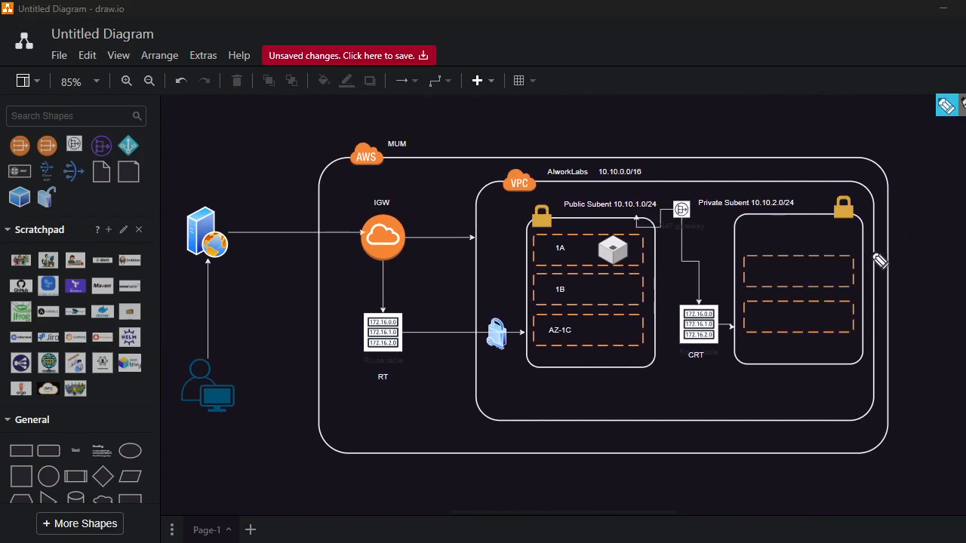
mouse_move(809, 278)
left_mouse_down()
mouse_move(801, 268)
mouse_move(818, 264)
mouse_move(830, 279)
mouse_move(797, 280)
left_mouse_up()
mouse_move(612, 236)
left_mouse_down()
mouse_move(602, 278)
mouse_move(645, 235)
mouse_move(598, 245)
left_mouse_up()
mouse_move(691, 196)
left_mouse_down()
mouse_move(662, 215)
mouse_move(679, 228)
mouse_move(697, 202)
mouse_move(671, 180)
mouse_move(715, 166)
left_mouse_up()
mouse_move(688, 226)
left_mouse_down()
mouse_move(699, 320)
mouse_move(742, 325)
mouse_move(745, 310)
mouse_move(746, 332)
left_mouse_up()
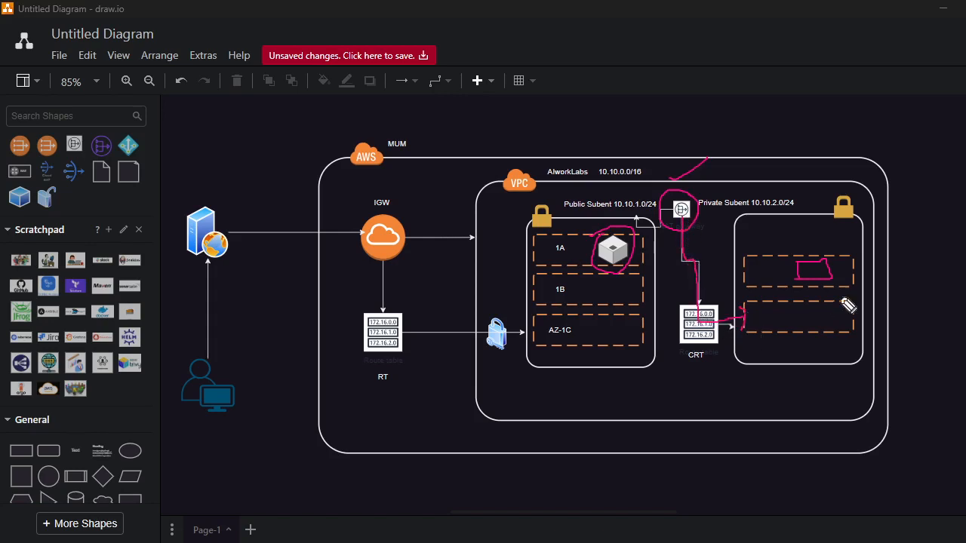
left_click_drag(806, 270, 831, 245)
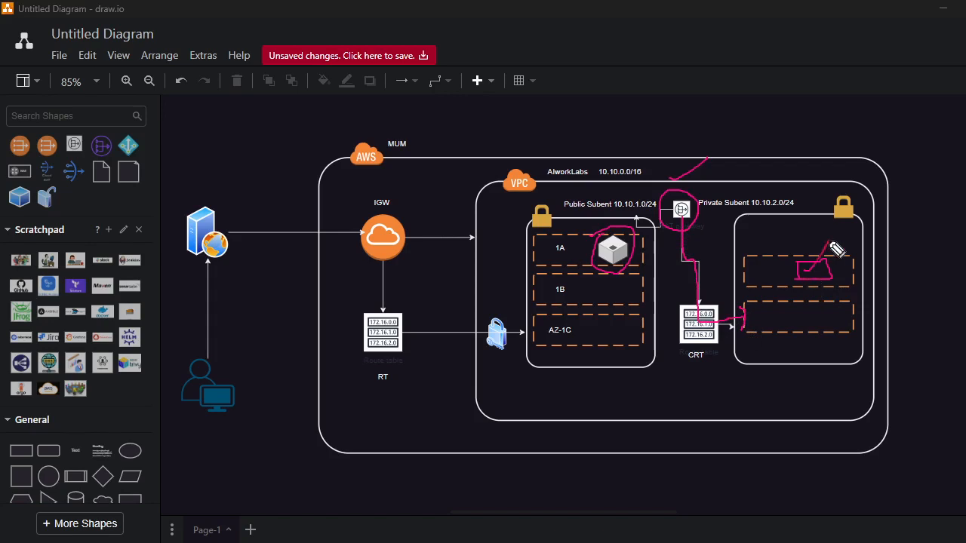
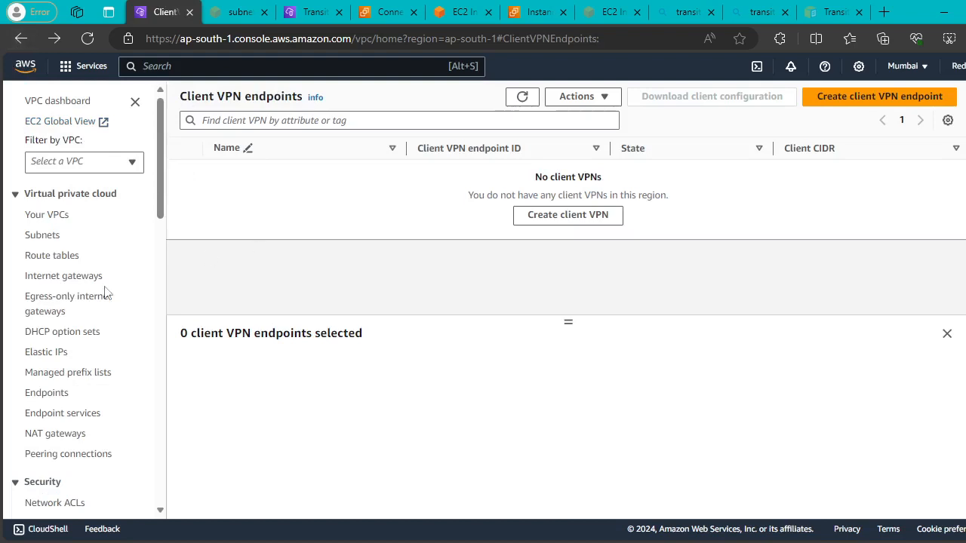
Go through customer gateways to the empty virtual private gateways list.
scroll(93, 299, "down", 8)
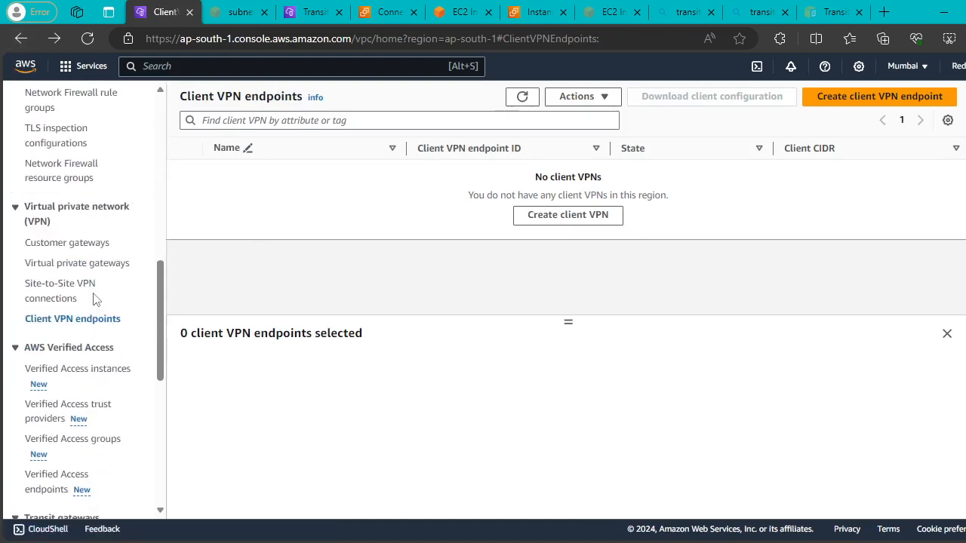
scroll(93, 300, "down", 3)
scroll(93, 299, "down", 4)
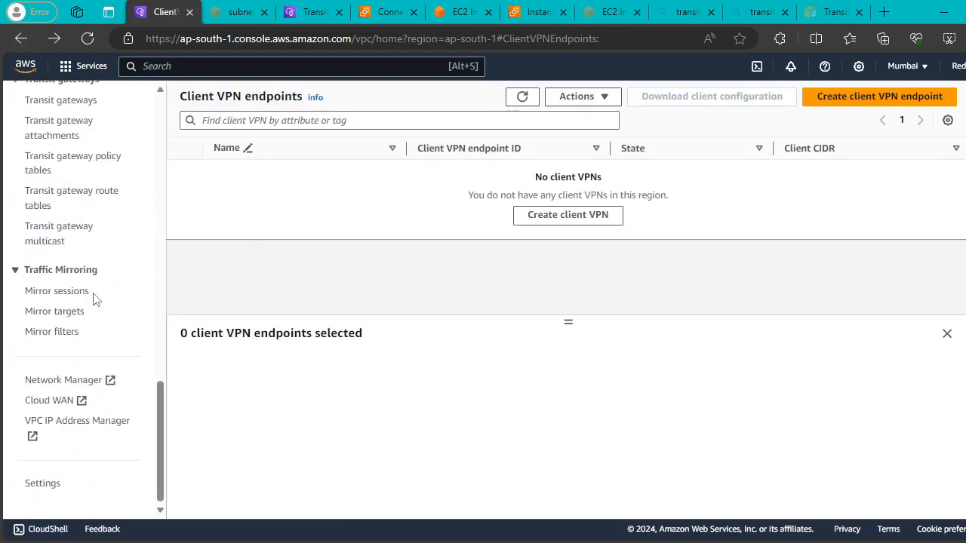
scroll(93, 300, "up", 5)
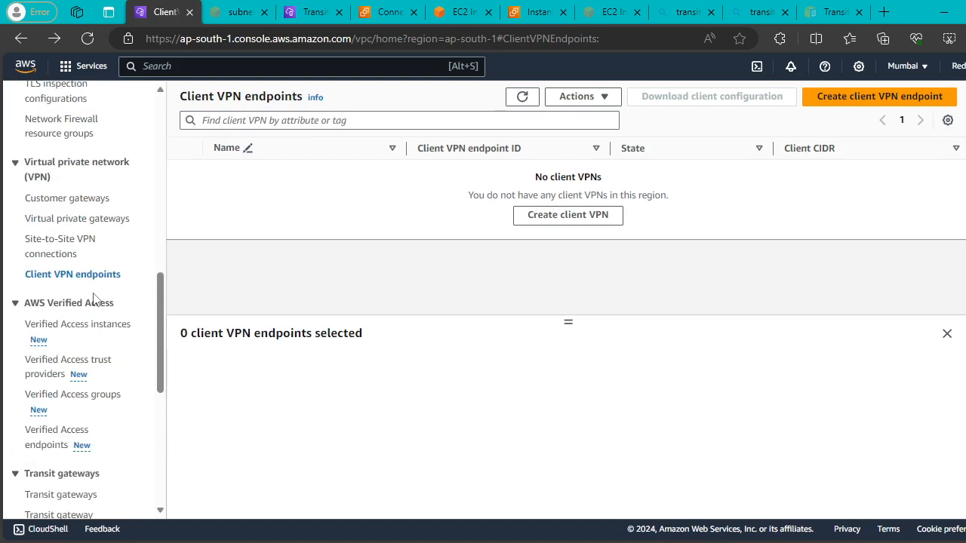
scroll(94, 309, "up", 1)
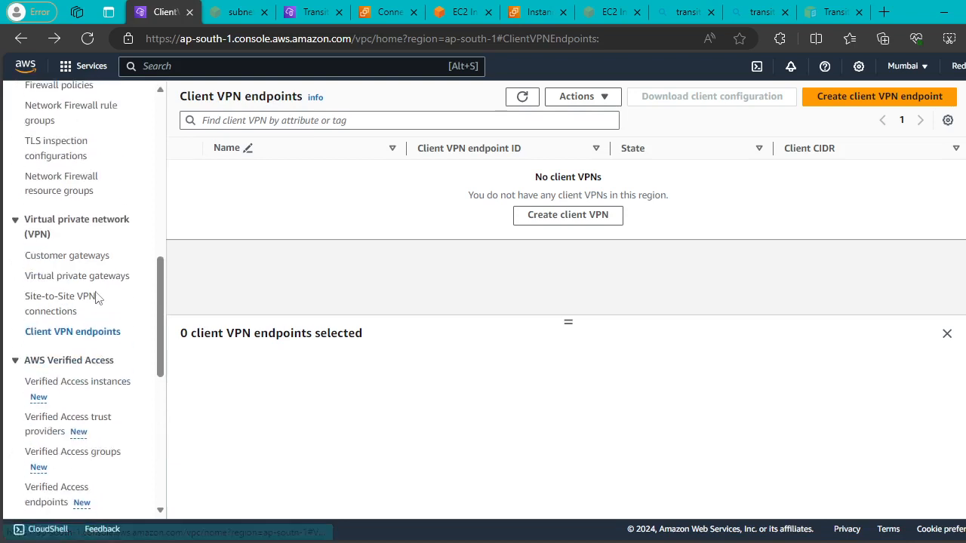
left_click(68, 266)
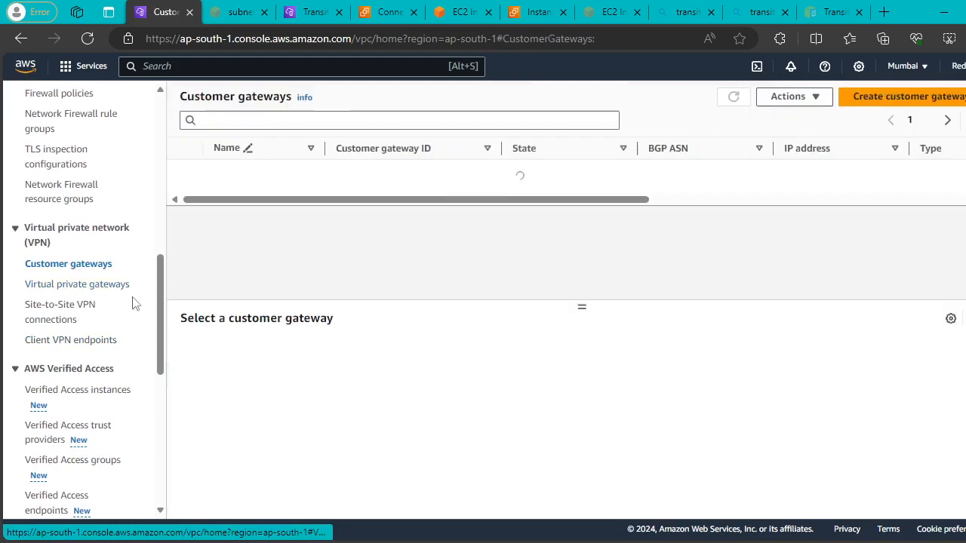
left_click(83, 290)
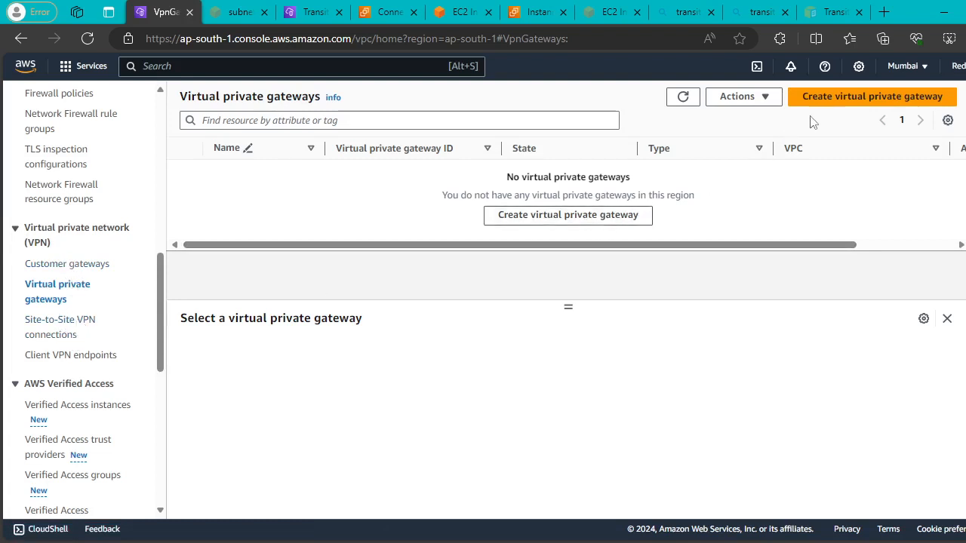
Open the Create virtual private gateway form and select Custom ASN.
left_click(623, 217)
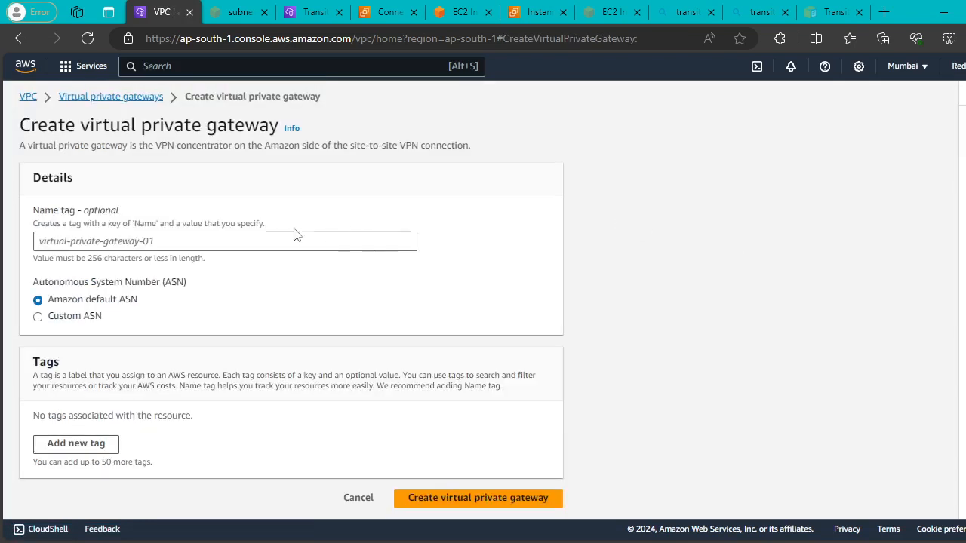
left_click(38, 317)
scroll(302, 302, "down", 1)
left_click(143, 299)
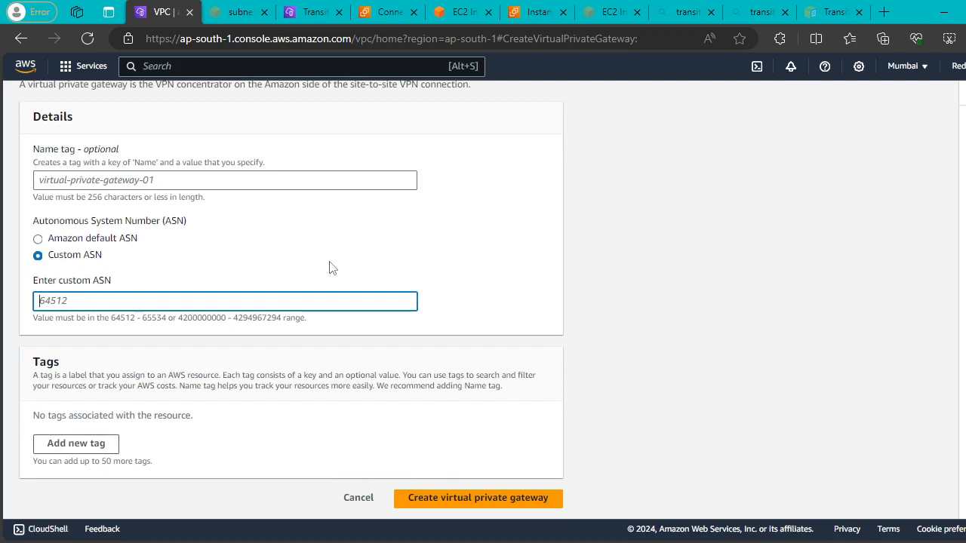
scroll(332, 267, "up", 1)
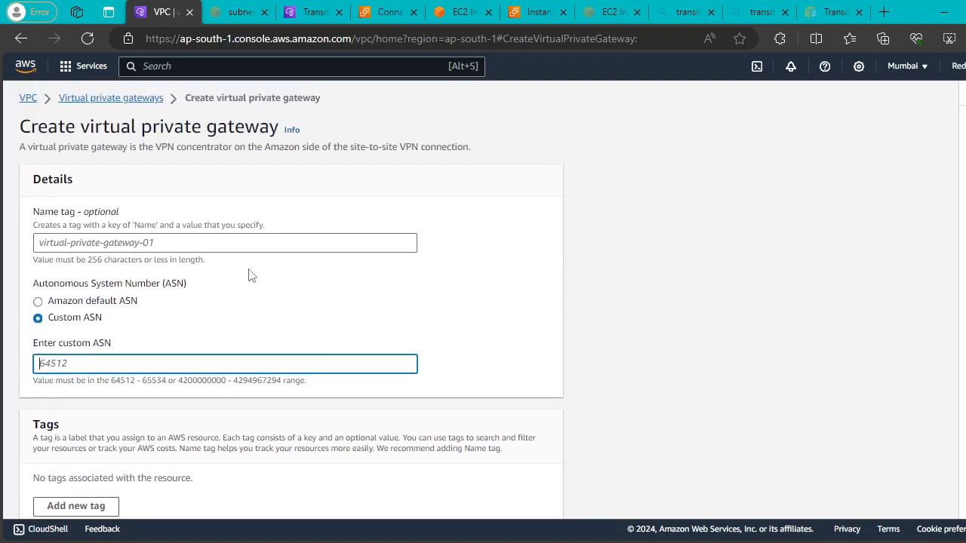
scroll(251, 275, "down", 1)
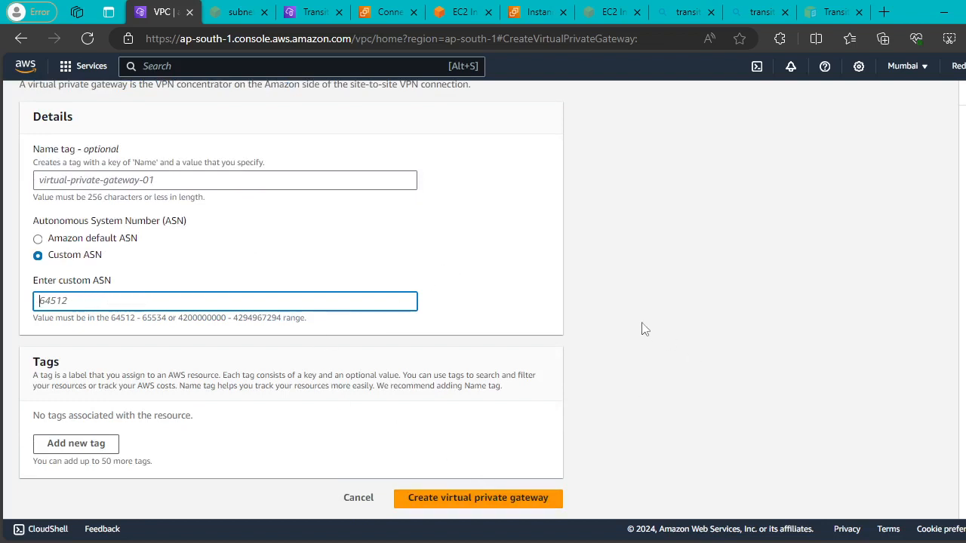
scroll(427, 222, "up", 1)
Leave the unsaved gateway form and go to the customer gateways list.
left_click(102, 100)
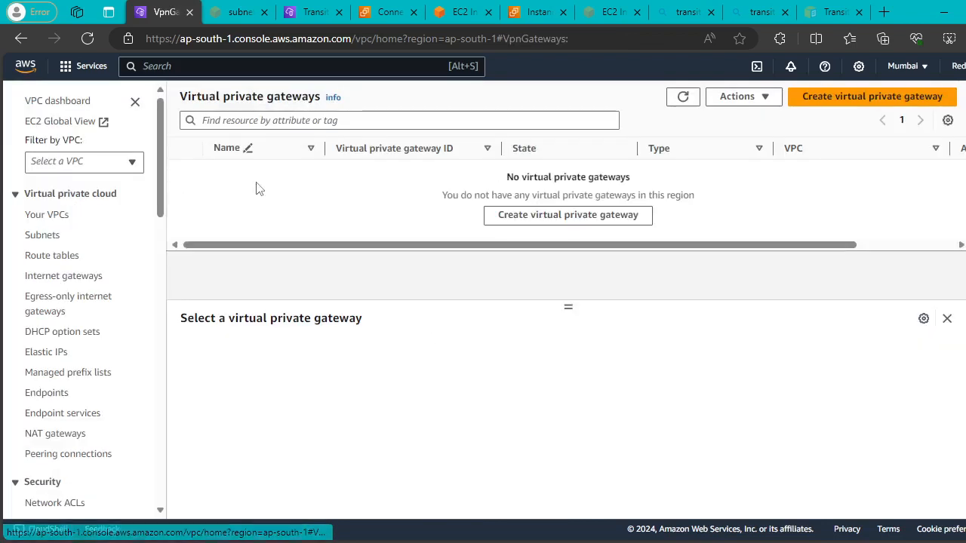
scroll(73, 276, "down", 10)
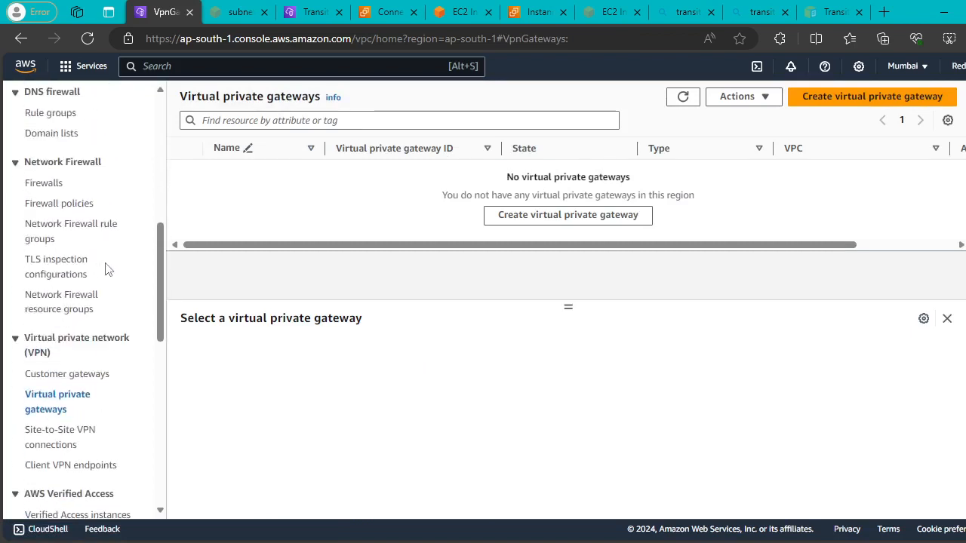
left_click(68, 244)
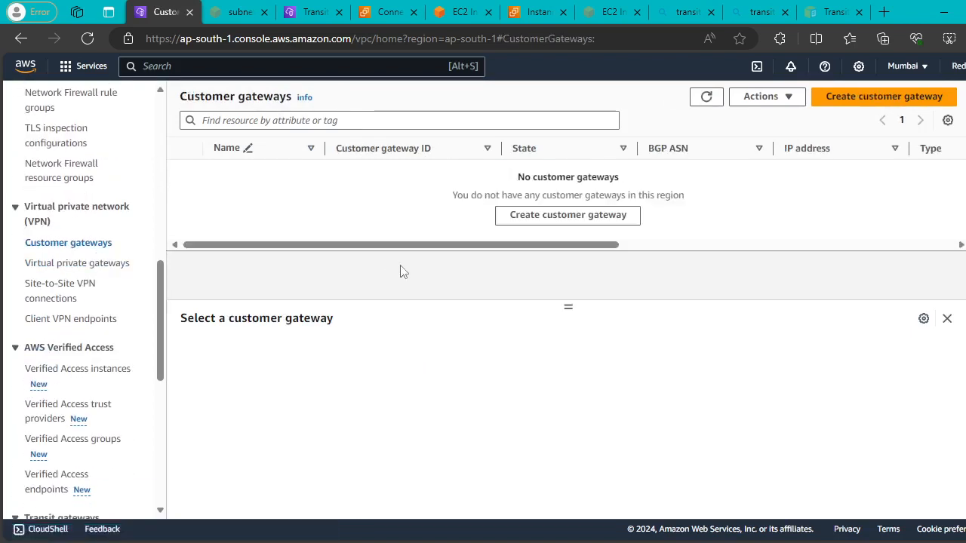
Preview the Create customer gateway form, then return to customer gateways unsaved.
left_click(593, 221)
scroll(404, 249, "down", 1)
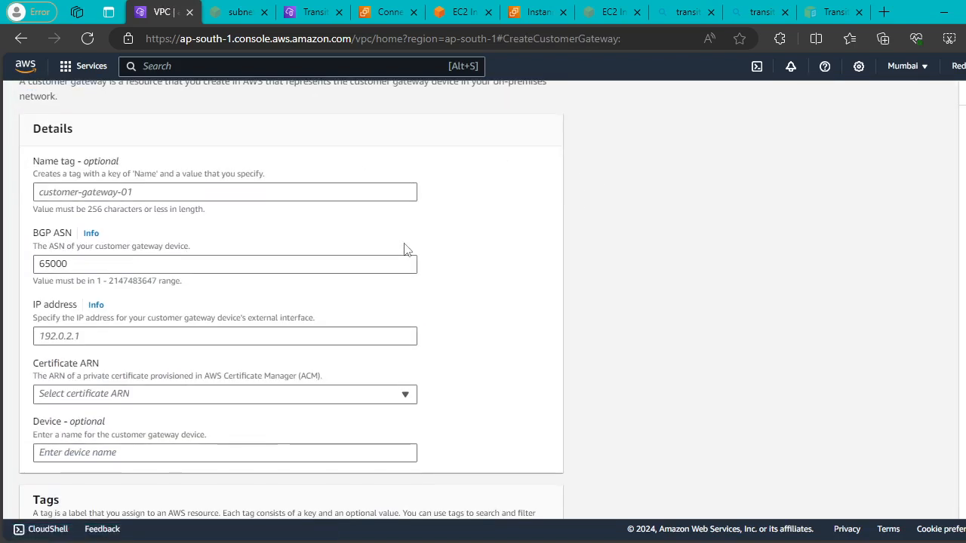
left_click_drag(89, 264, 34, 264)
scroll(192, 266, "down", 1)
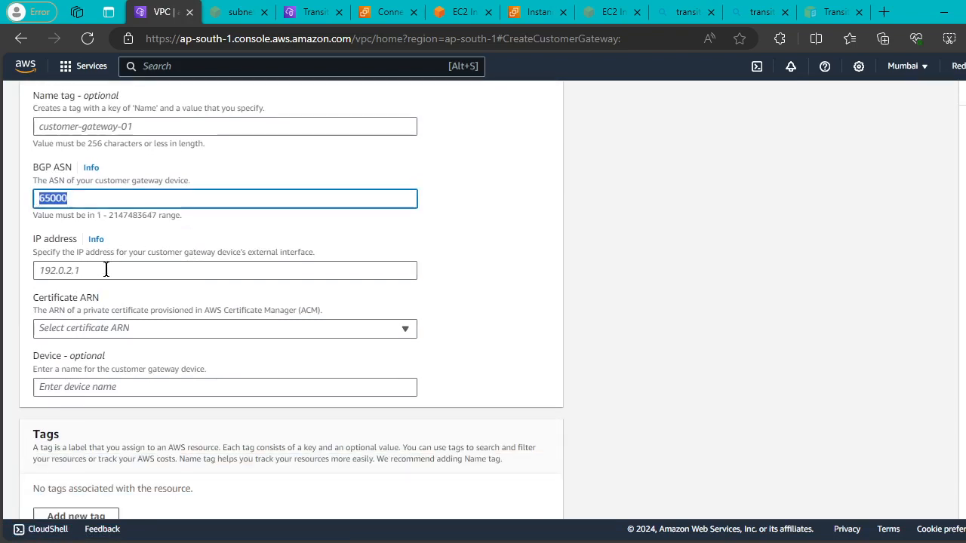
scroll(356, 264, "down", 1)
scroll(345, 237, "up", 3)
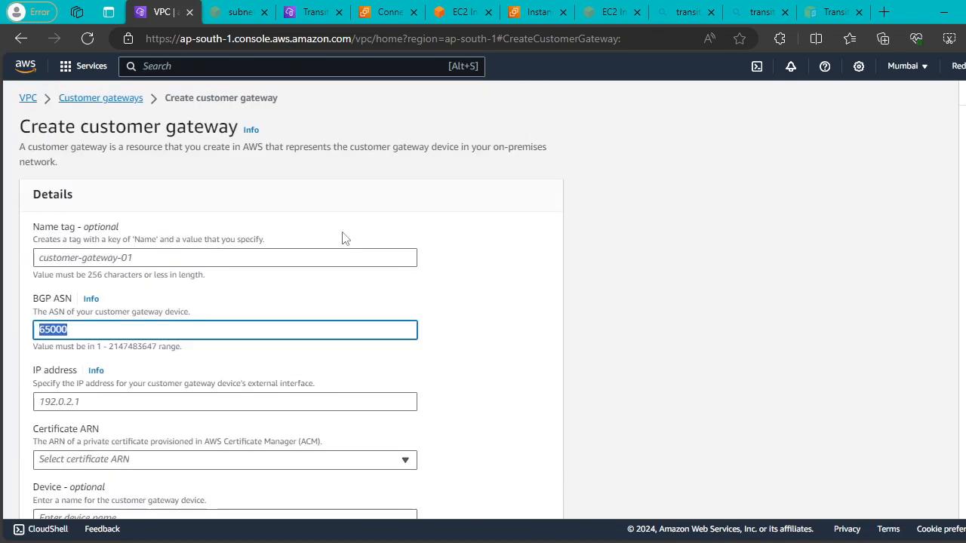
left_click(78, 97)
Browse the VPN lists and open an empty Create VPN connection form.
scroll(95, 293, "down", 4)
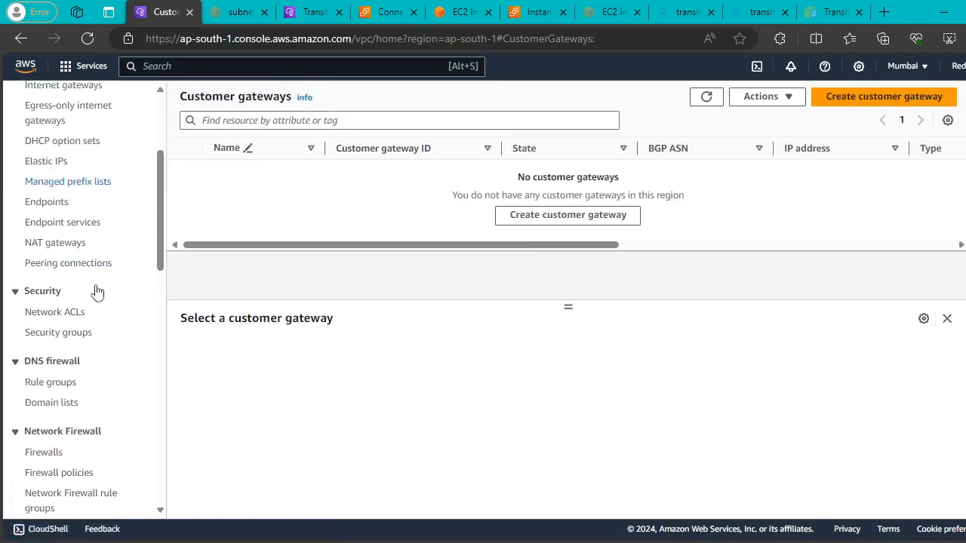
scroll(96, 315, "down", 1)
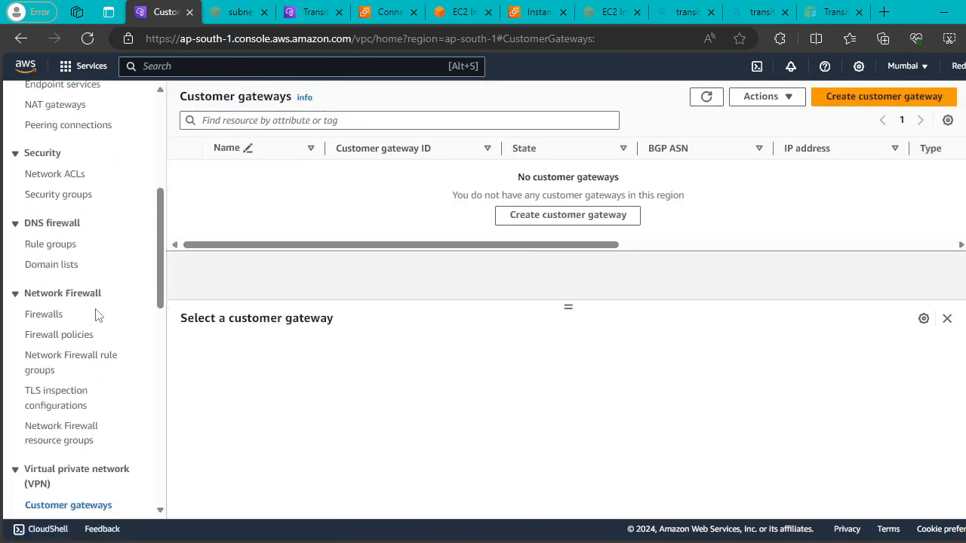
scroll(95, 314, "down", 2)
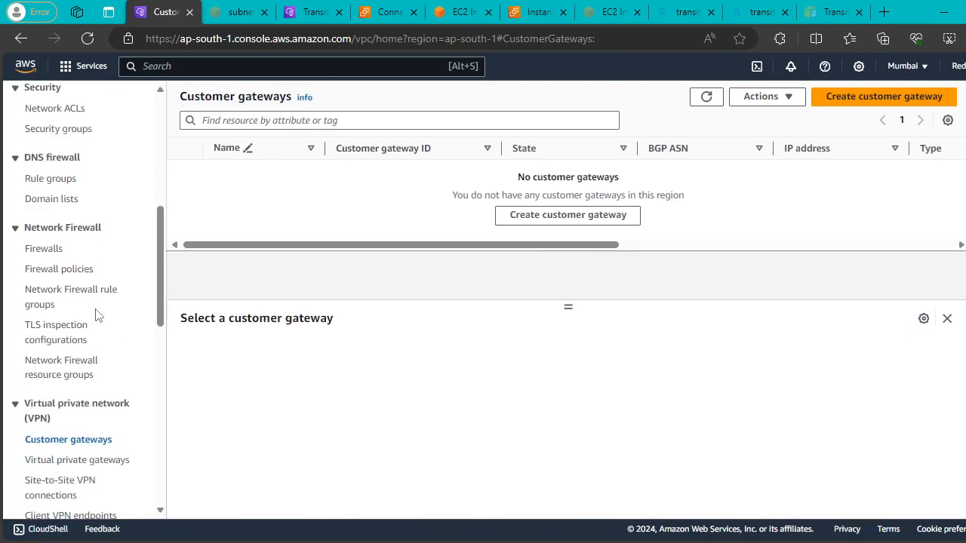
scroll(96, 315, "up", 2)
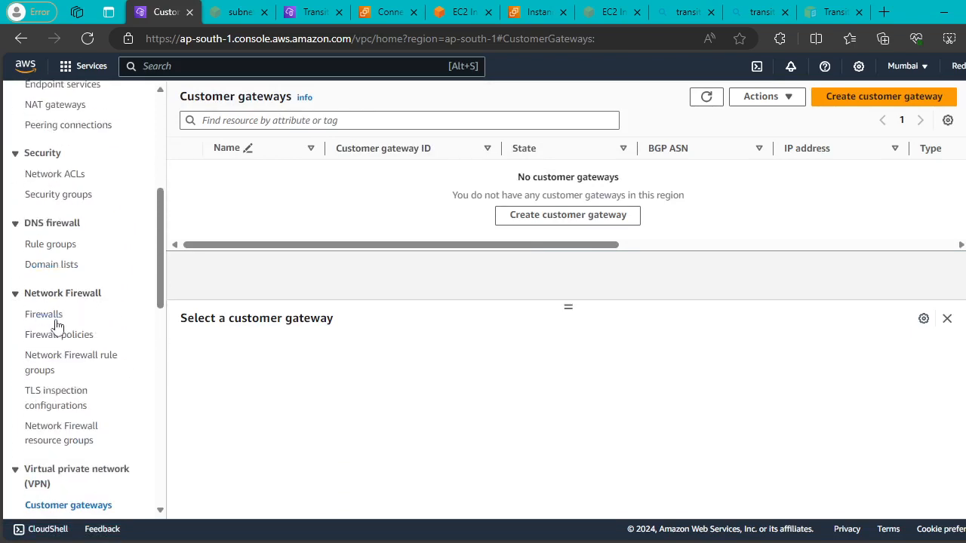
scroll(107, 352, "down", 2)
scroll(105, 352, "down", 3)
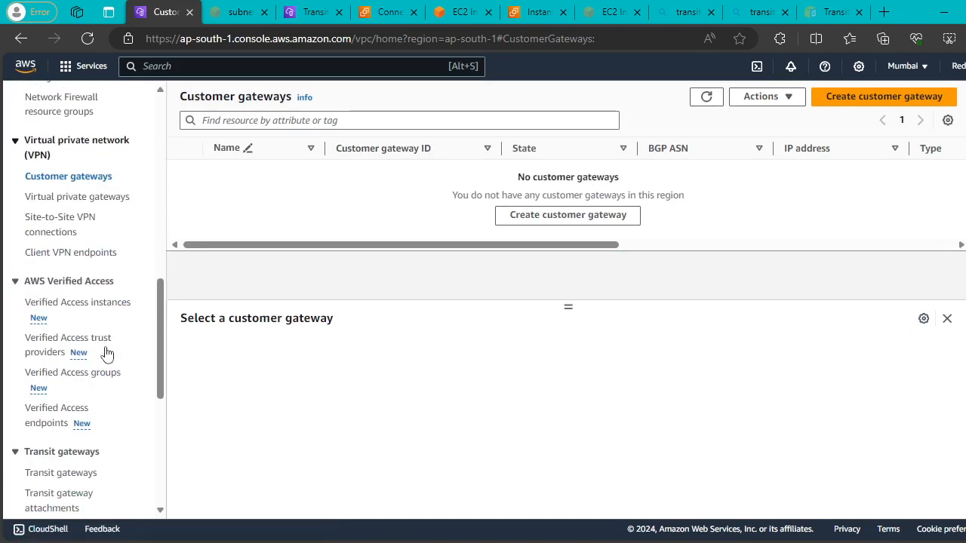
left_click(58, 199)
left_click(57, 270)
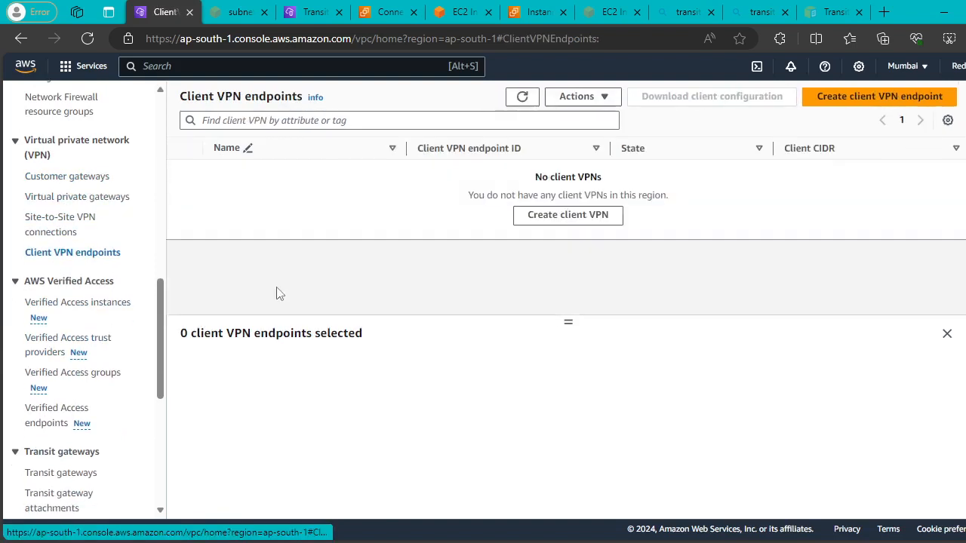
left_click(58, 227)
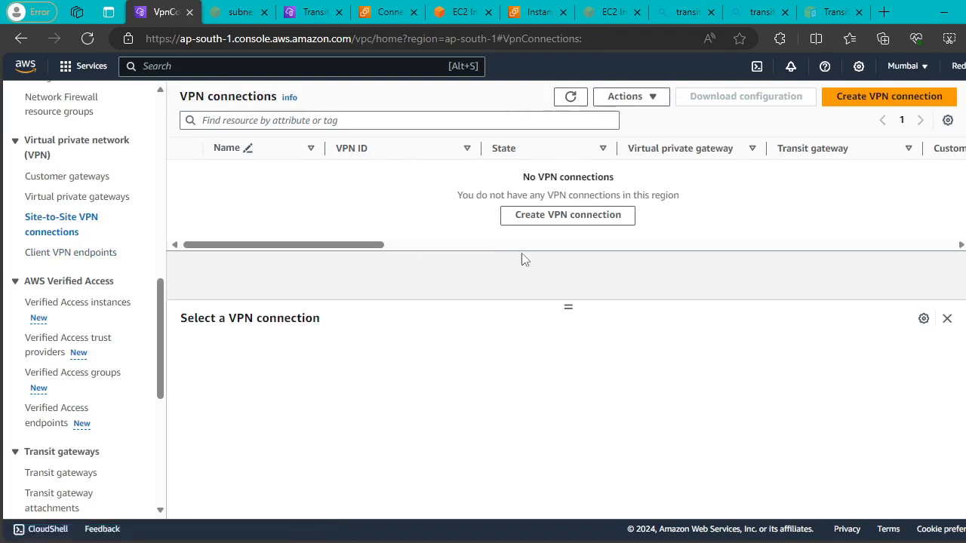
left_click(564, 218)
scroll(487, 229, "down", 4)
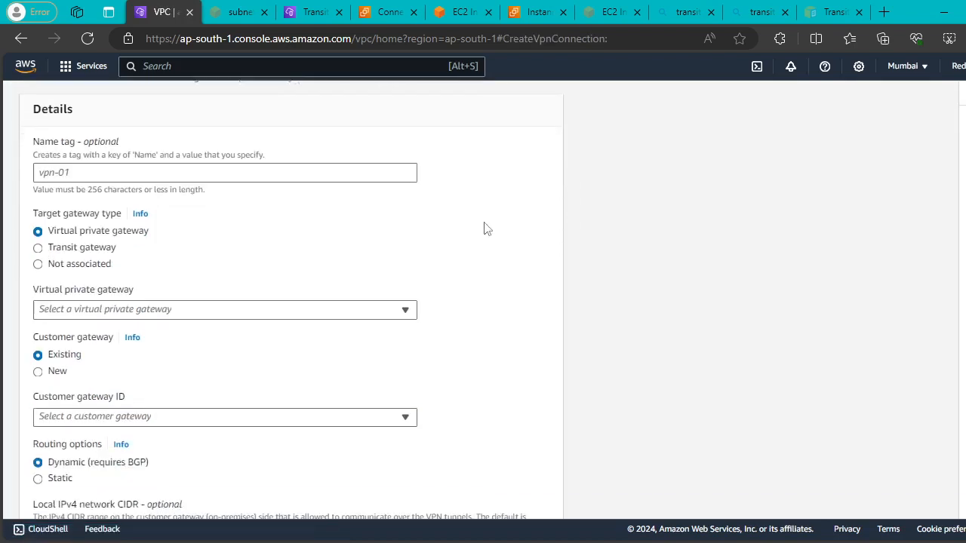
scroll(487, 229, "up", 4)
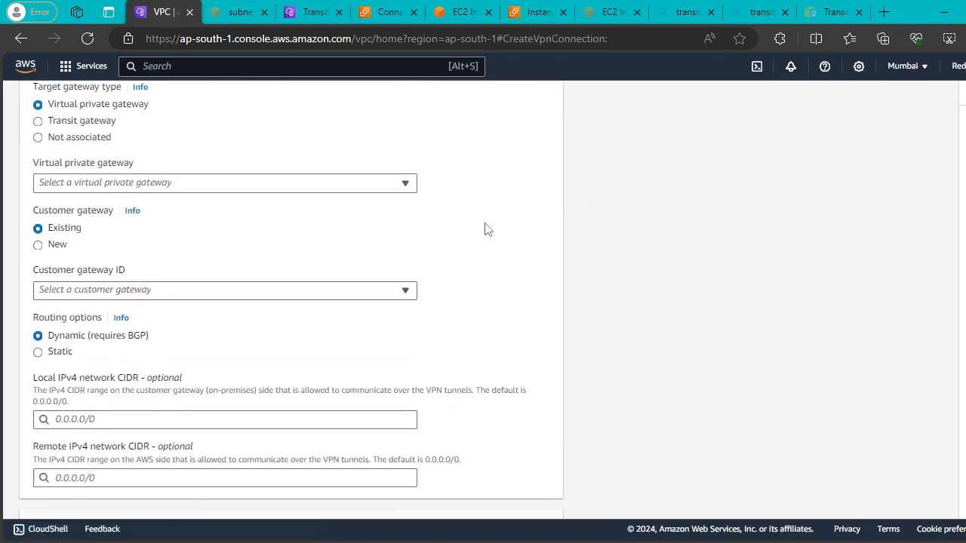
left_click(28, 98)
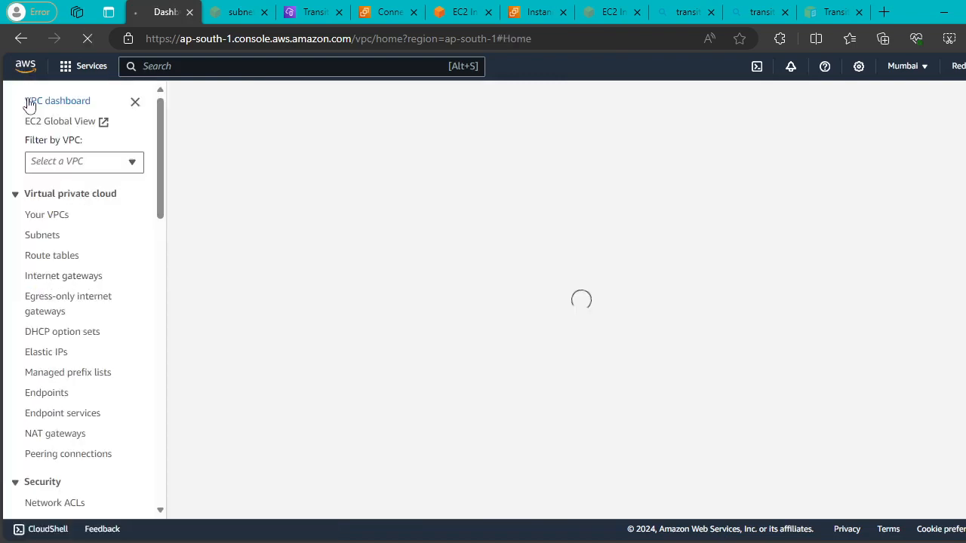
scroll(71, 274, "down", 6)
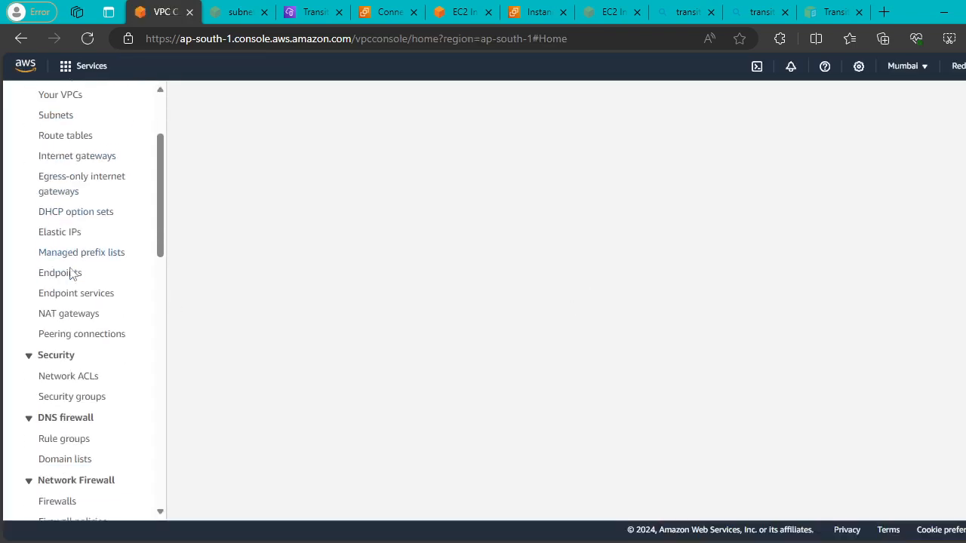
scroll(106, 277, "down", 2)
scroll(103, 276, "up", 3)
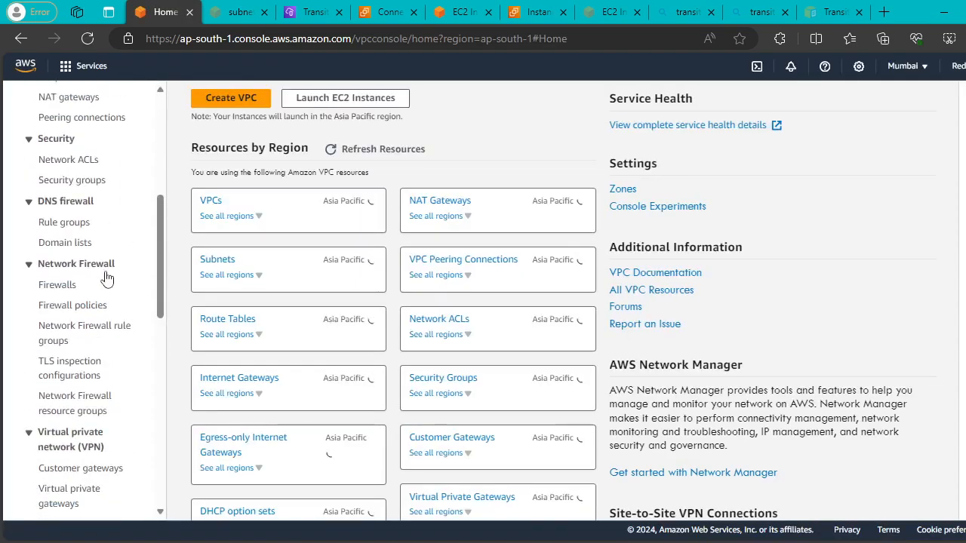
scroll(80, 276, "down", 3)
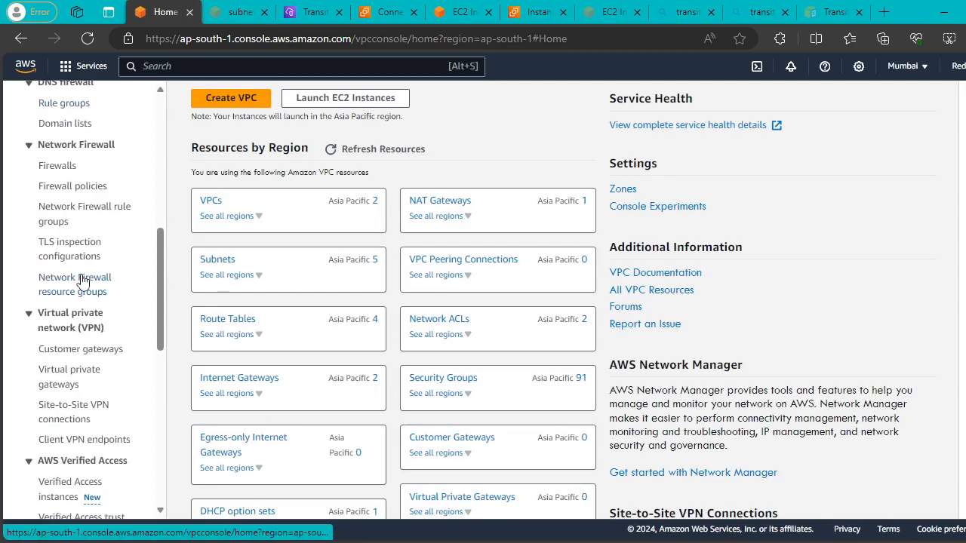
scroll(80, 279, "up", 1)
scroll(83, 281, "down", 3)
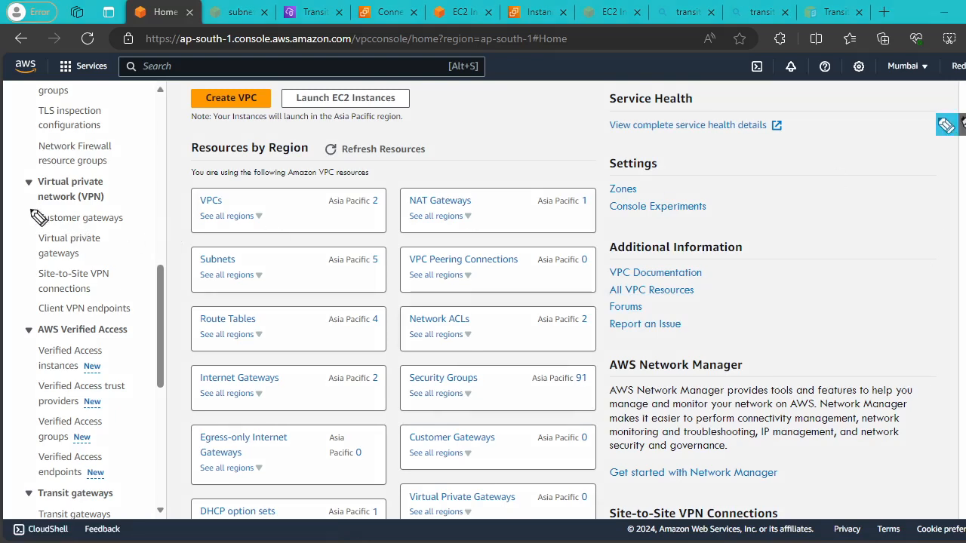
mouse_move(28, 211)
left_mouse_down()
mouse_move(20, 300)
mouse_move(109, 320)
mouse_move(139, 291)
mouse_move(132, 207)
mouse_move(29, 211)
left_mouse_up()
left_click_drag(112, 192, 147, 142)
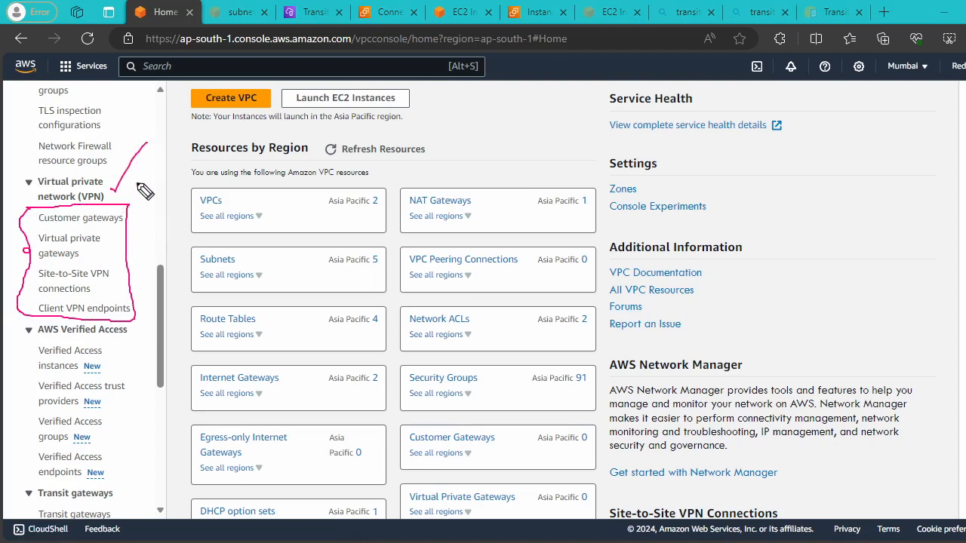
left_click_drag(95, 258, 129, 204)
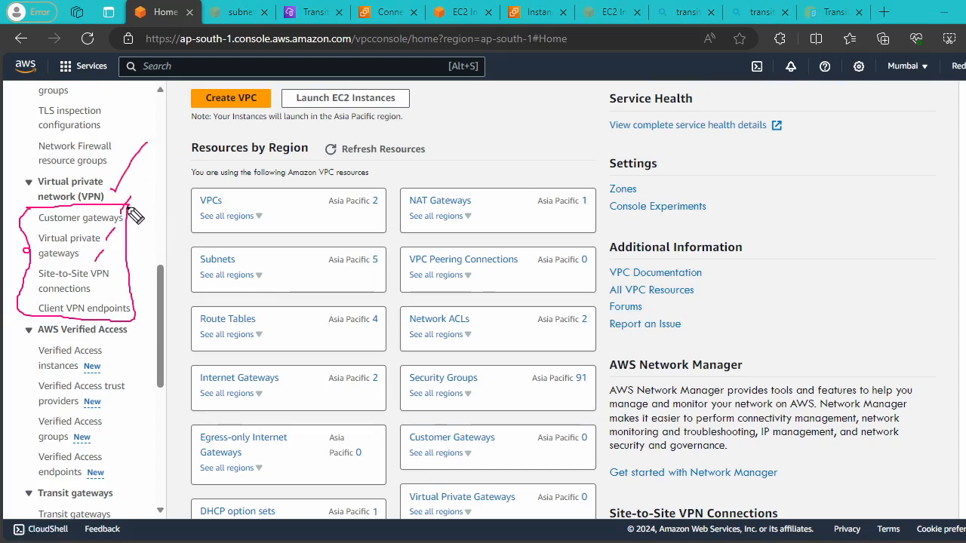
left_click_drag(92, 292, 108, 283)
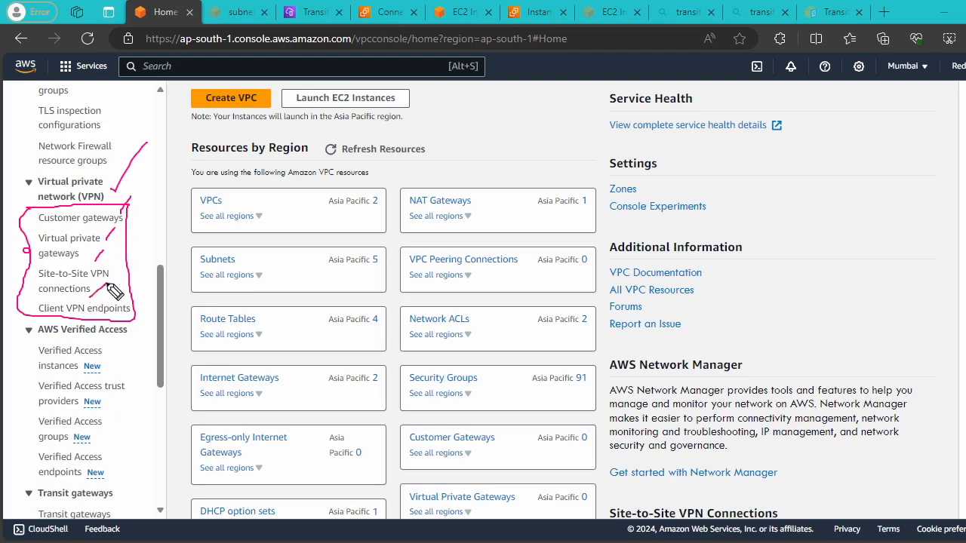
key("Escape")
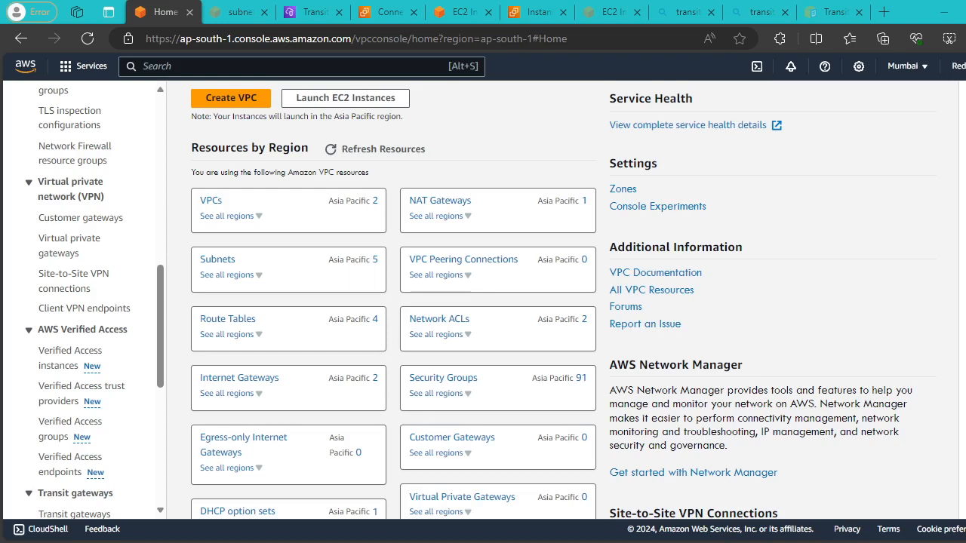
Search the console for 'private links' and open VPC links in a new tab.
left_click(210, 69)
type("private")
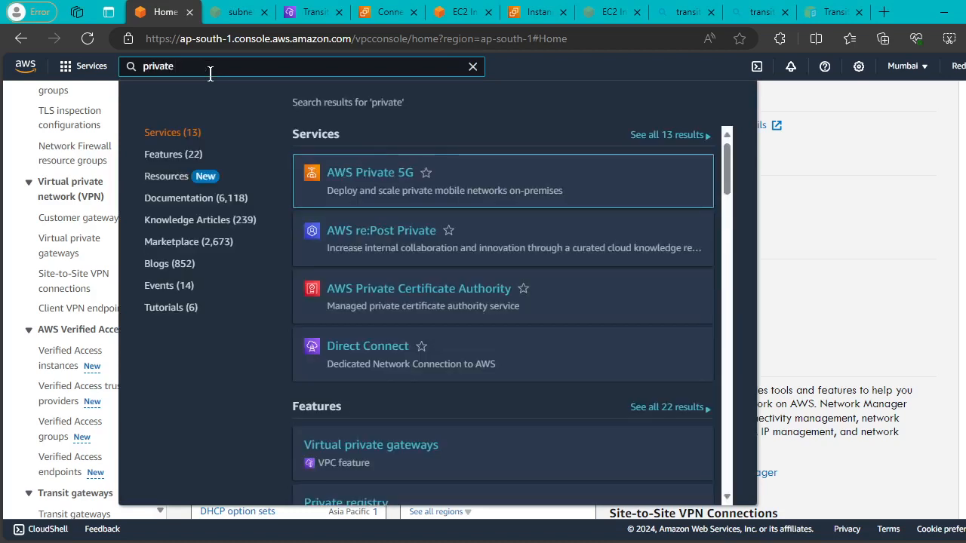
type(" links")
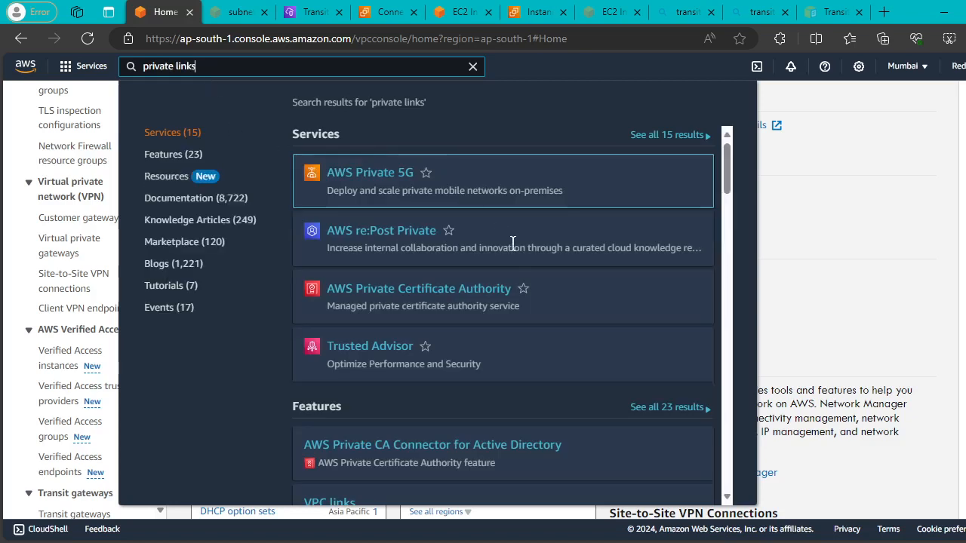
scroll(513, 257, "down", 3)
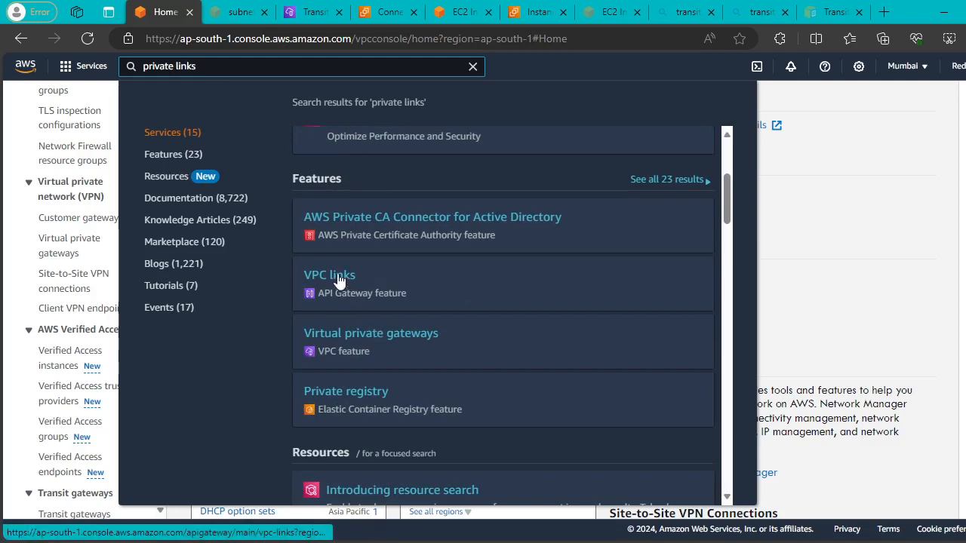
right_click(337, 274)
left_click(388, 284)
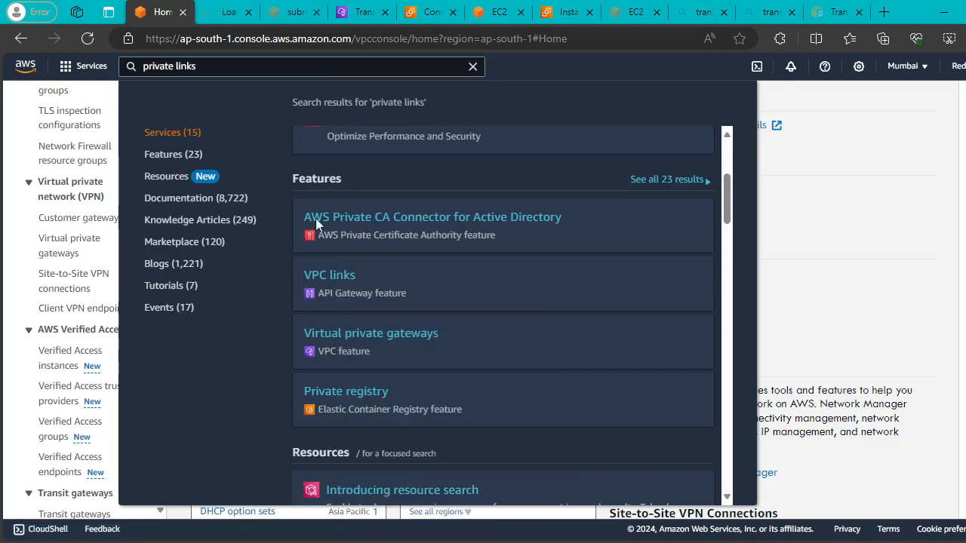
left_click(214, 13)
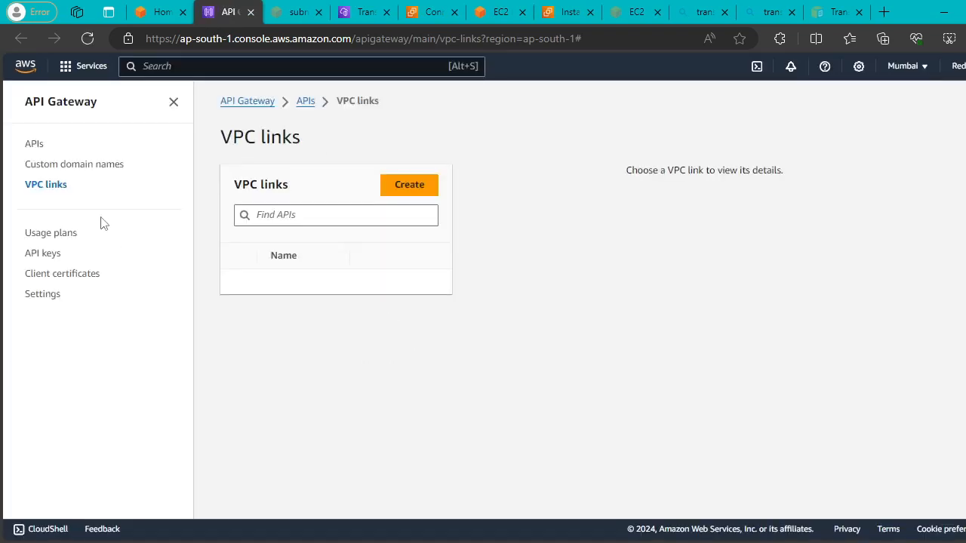
Visit custom domain names and VPC links, start Create VPC link, return to APIs.
left_click(74, 165)
left_click(33, 145)
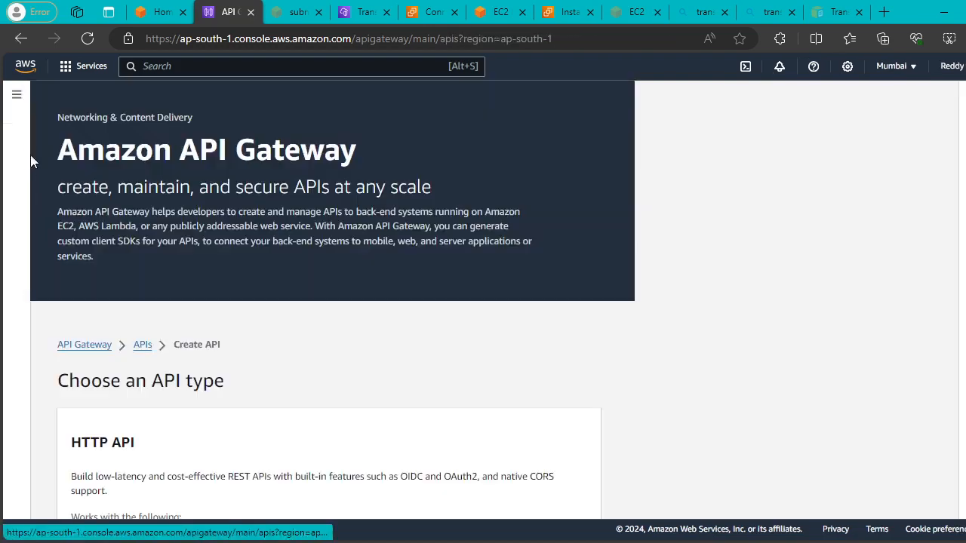
left_click(17, 94)
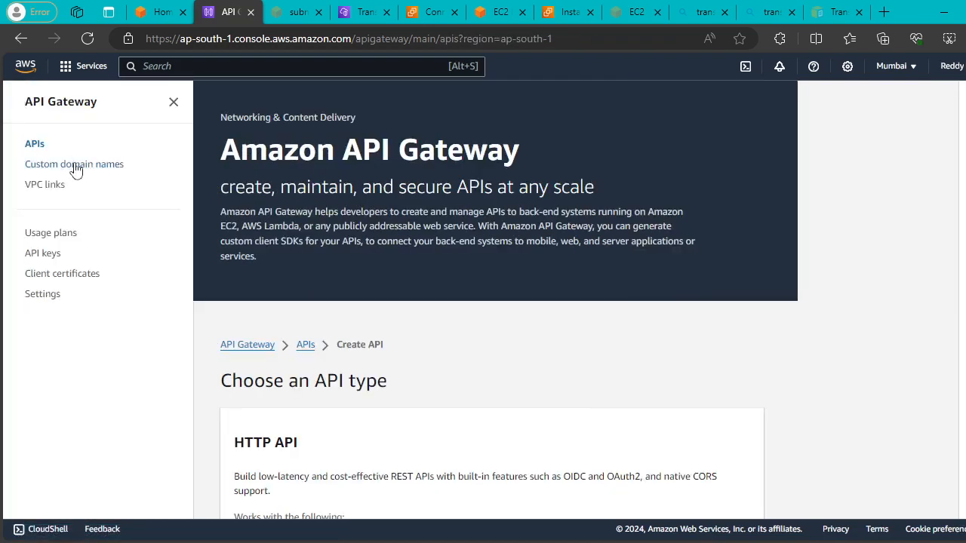
left_click(45, 184)
left_click(408, 188)
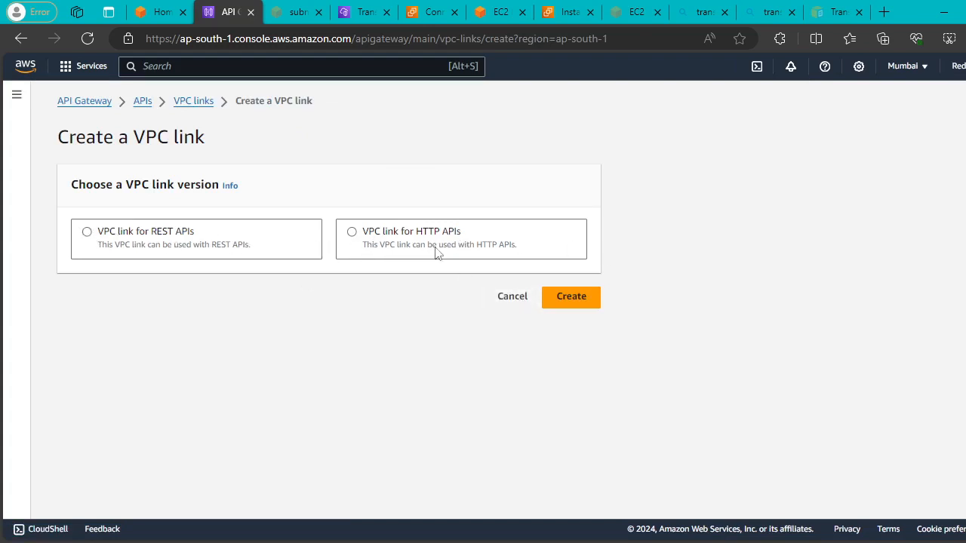
left_click(142, 101)
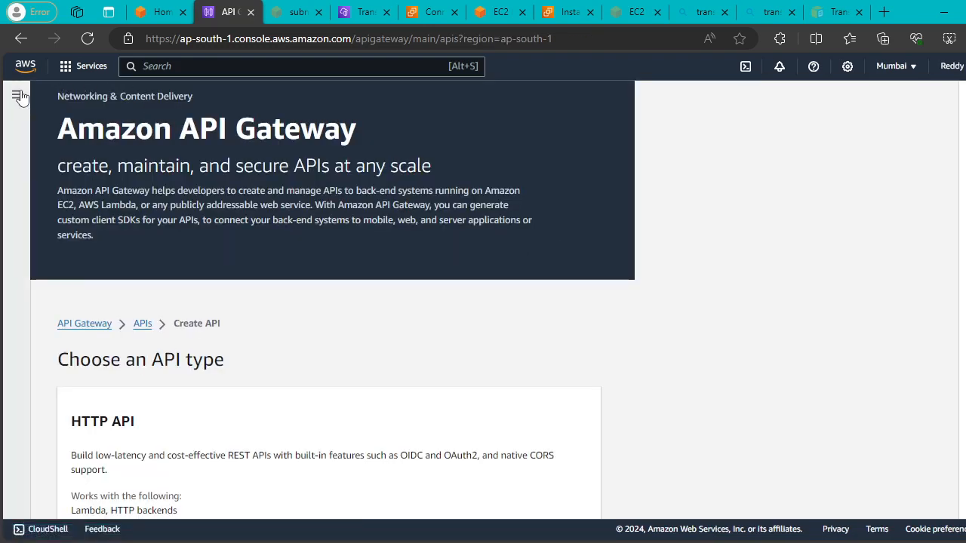
Highlight the Amazon API Gateway heading and description, then glance at navigation and services.
left_click_drag(77, 135, 254, 139)
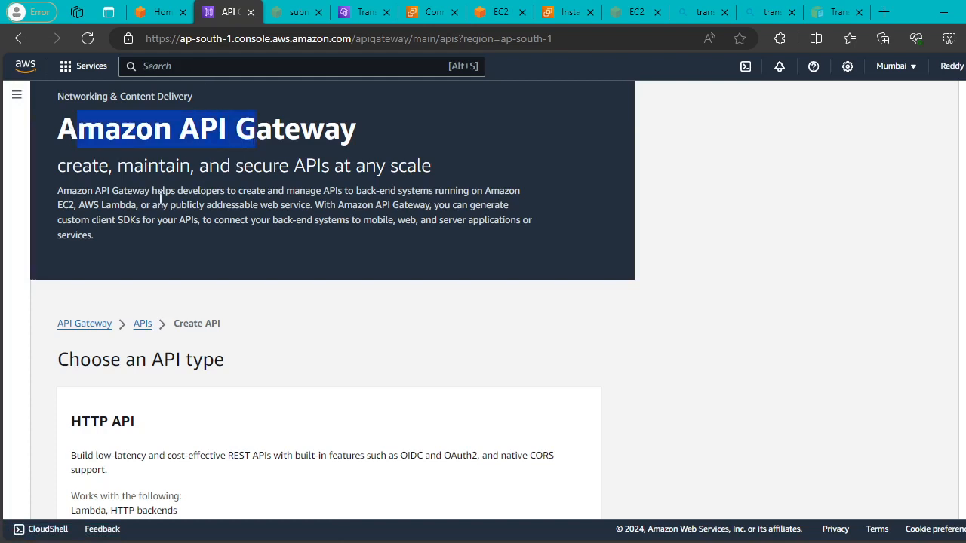
left_click_drag(140, 190, 523, 236)
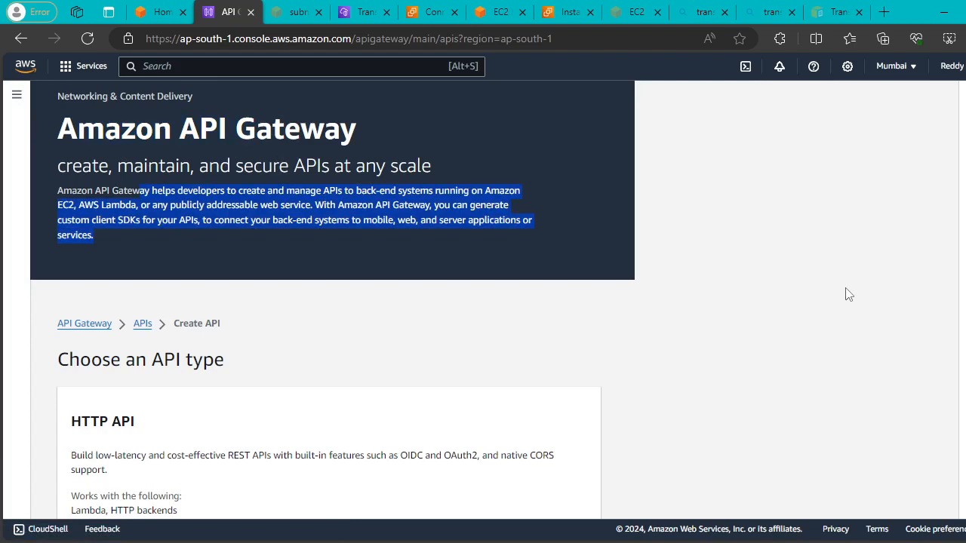
left_click(766, 303)
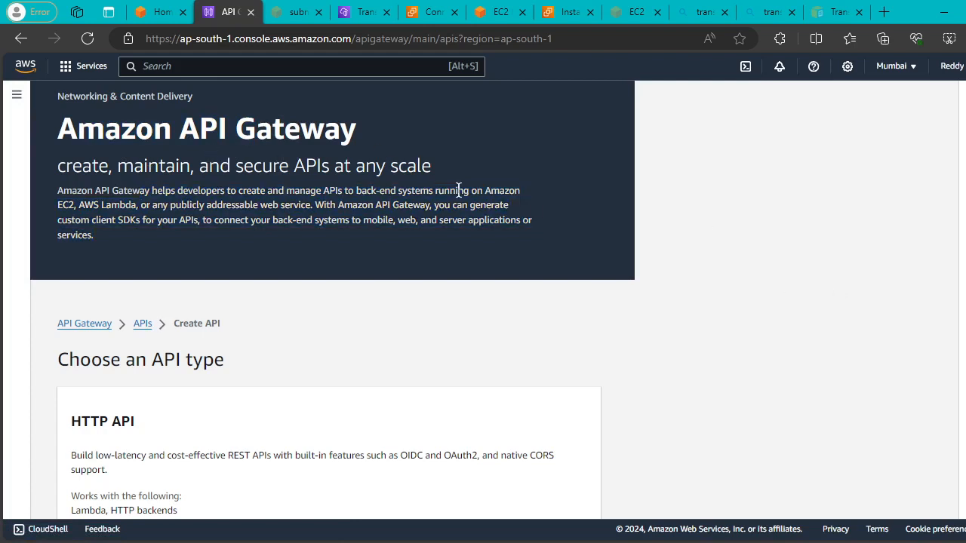
scroll(458, 190, "up", 1)
left_click(16, 89)
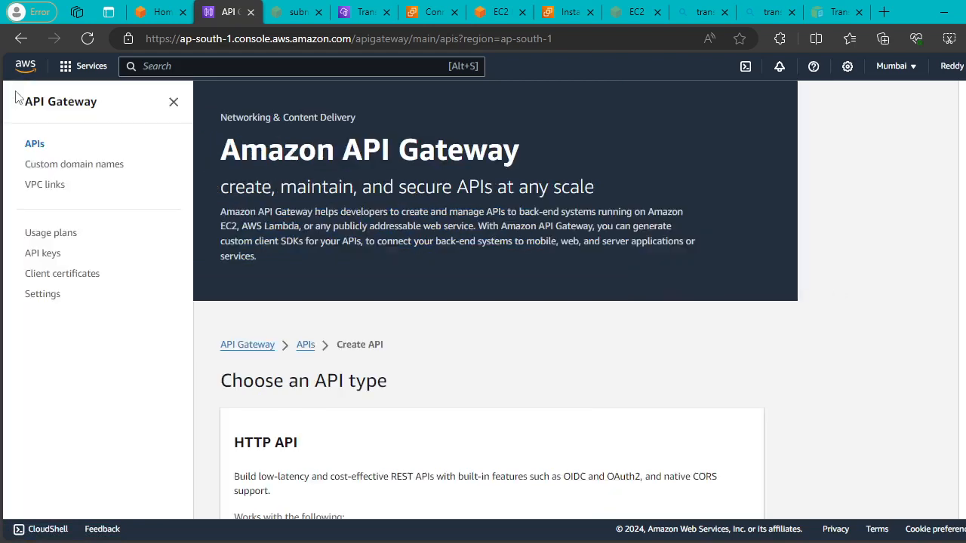
left_click(175, 103)
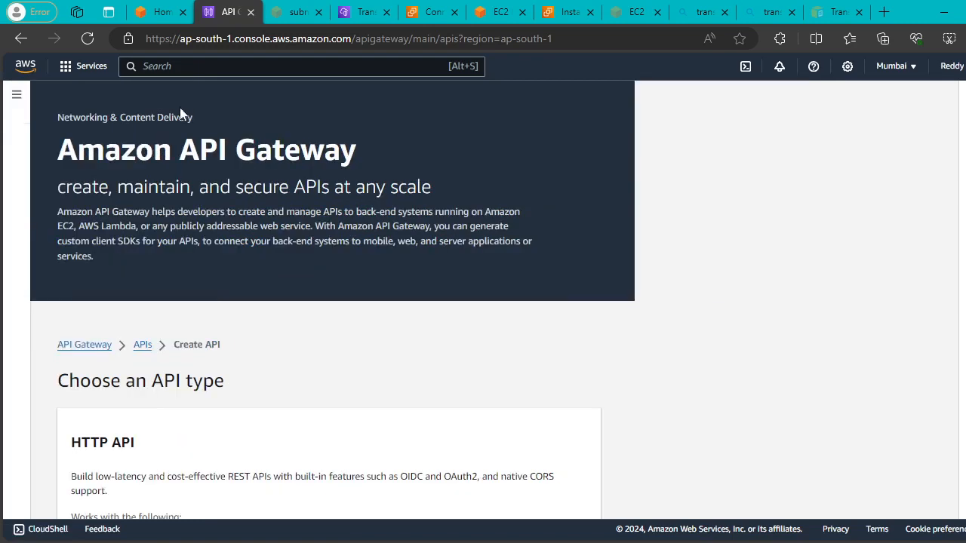
left_click(73, 67)
left_click(691, 205)
Close the API Gateway tab and open Virtual private gateways in a new tab.
left_click(251, 13)
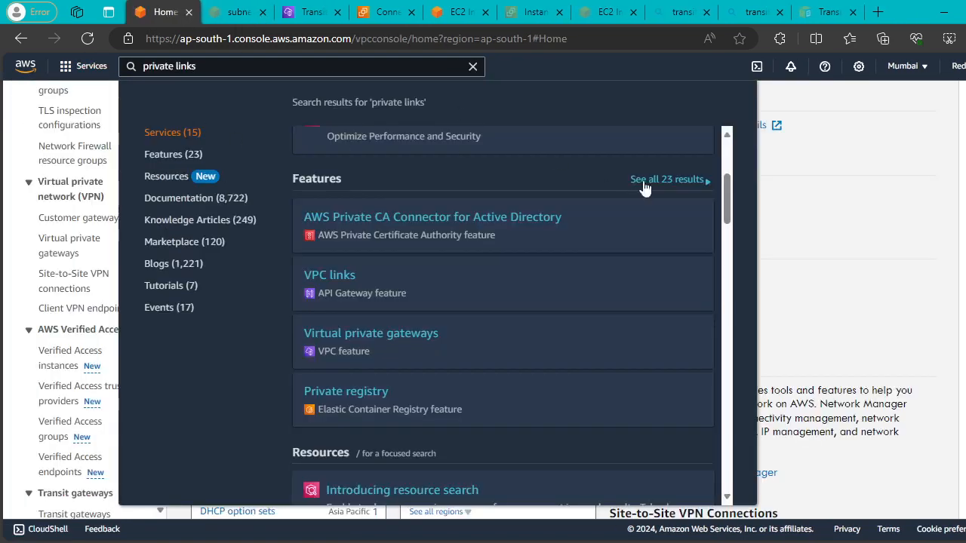
right_click(396, 336)
left_click(442, 88)
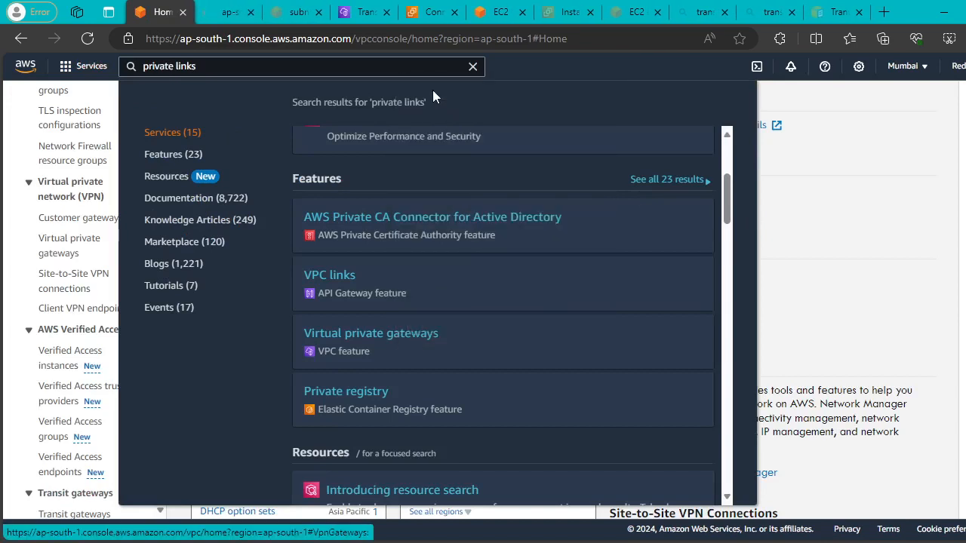
left_click(217, 13)
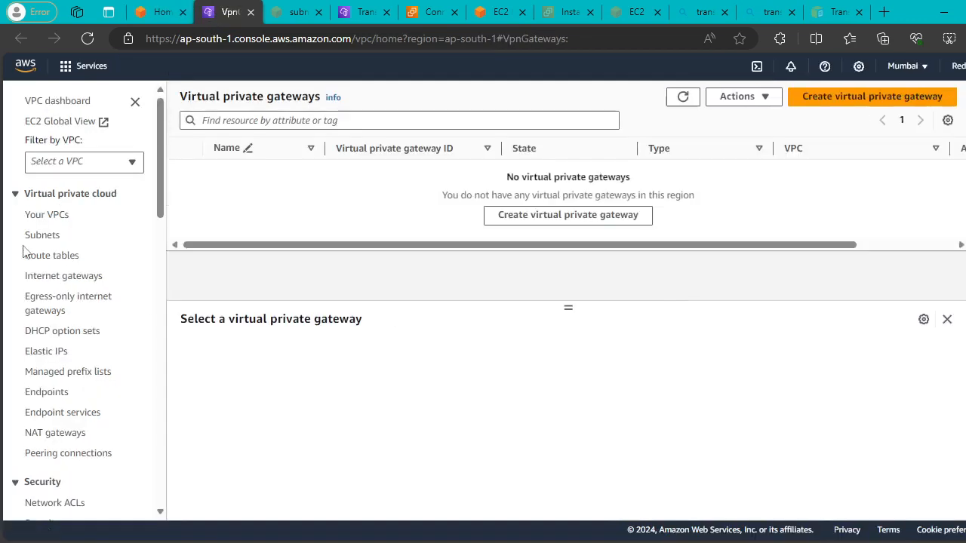
Start Create virtual private gateway, then return to the VPC dashboard.
left_click(544, 215)
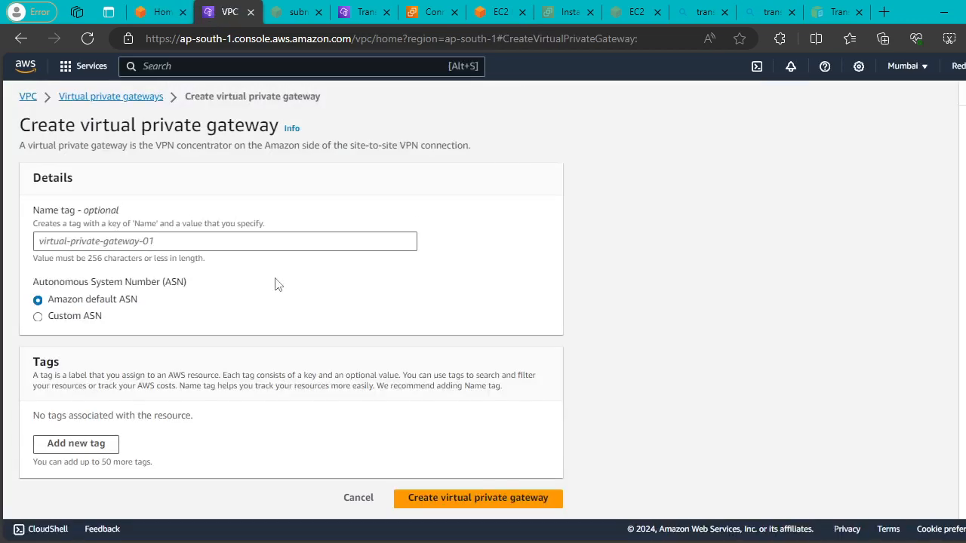
left_click(29, 96)
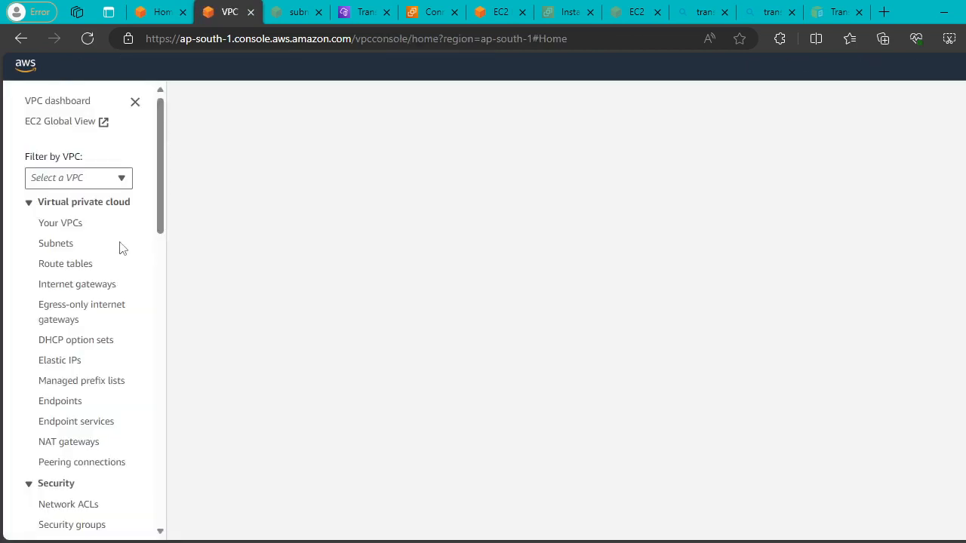
scroll(118, 250, "down", 8)
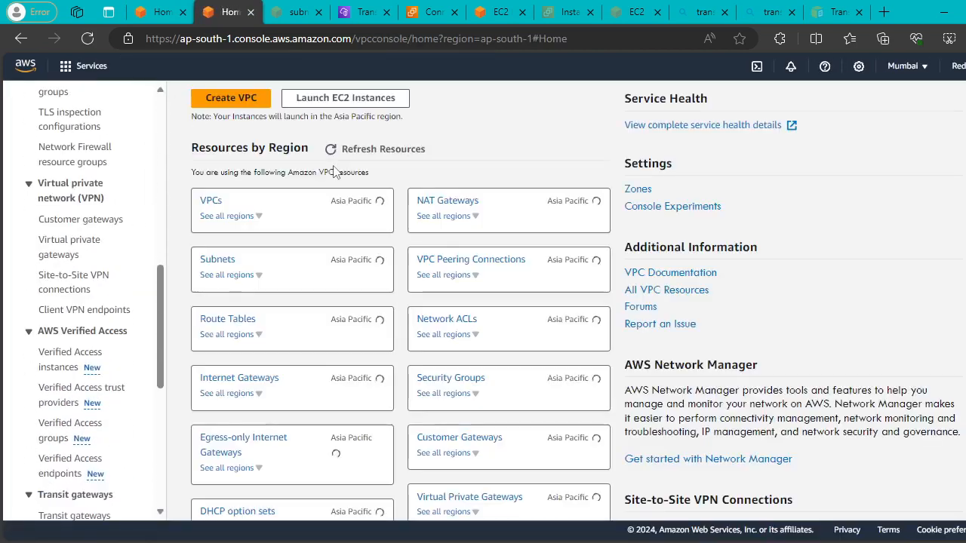
Search for 'direct connect' and open the Direct Connect console in a new tab.
left_click(193, 68)
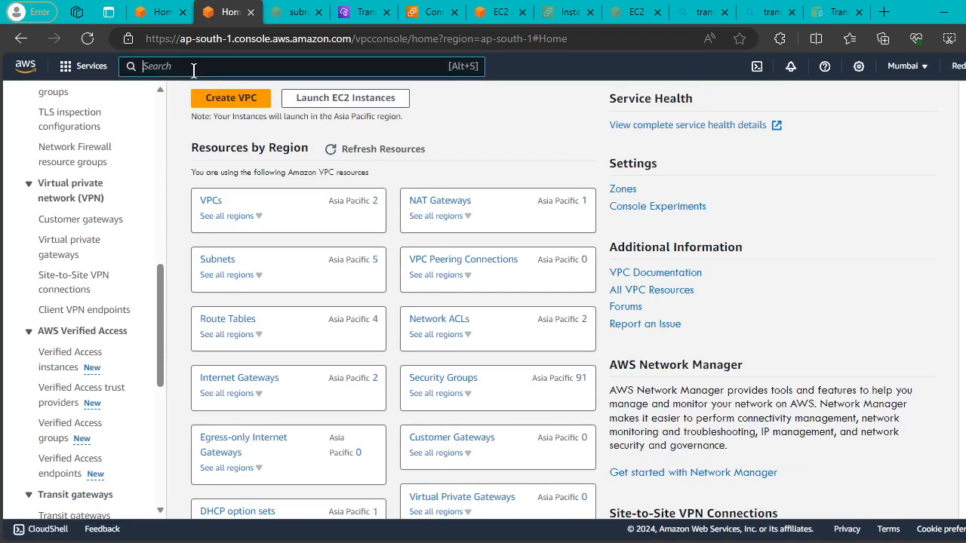
type("direc")
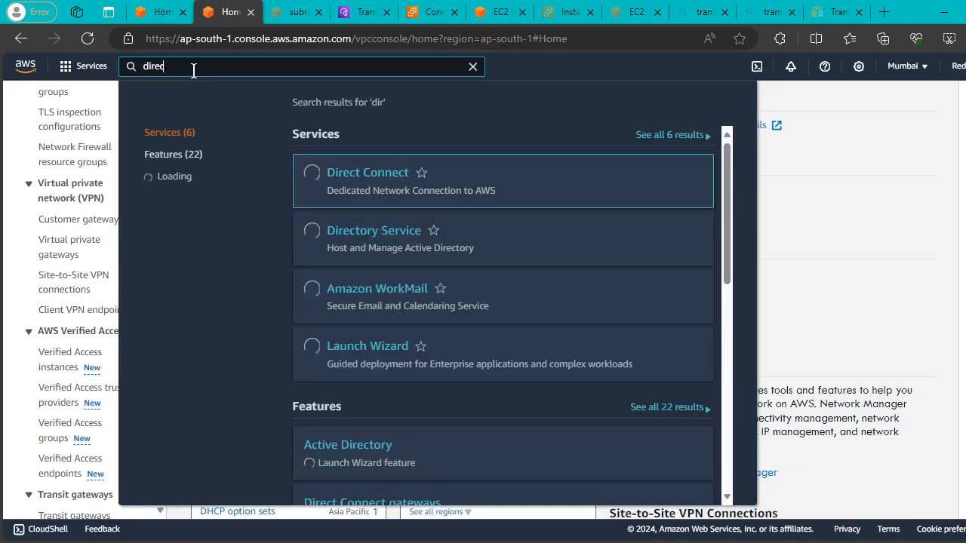
type("t connect")
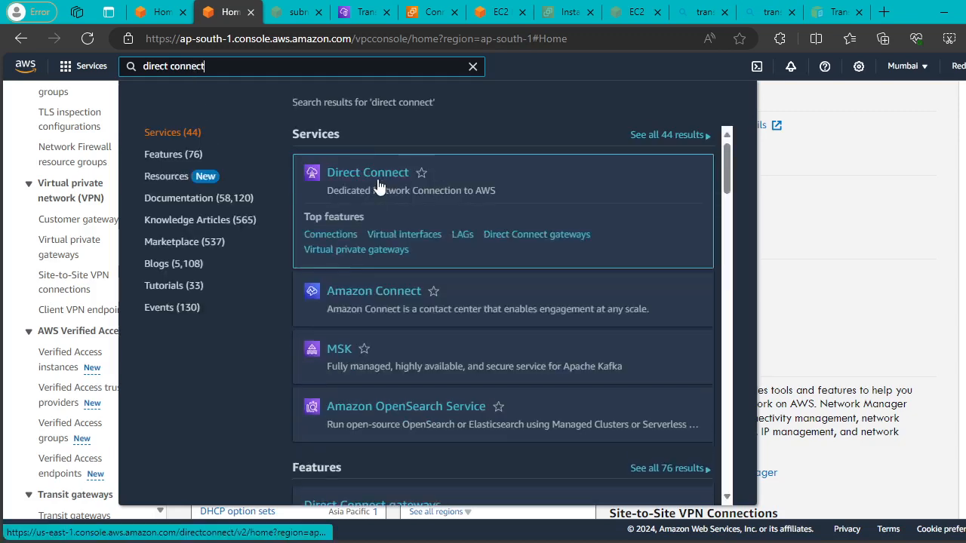
right_click(377, 183)
left_click(423, 191)
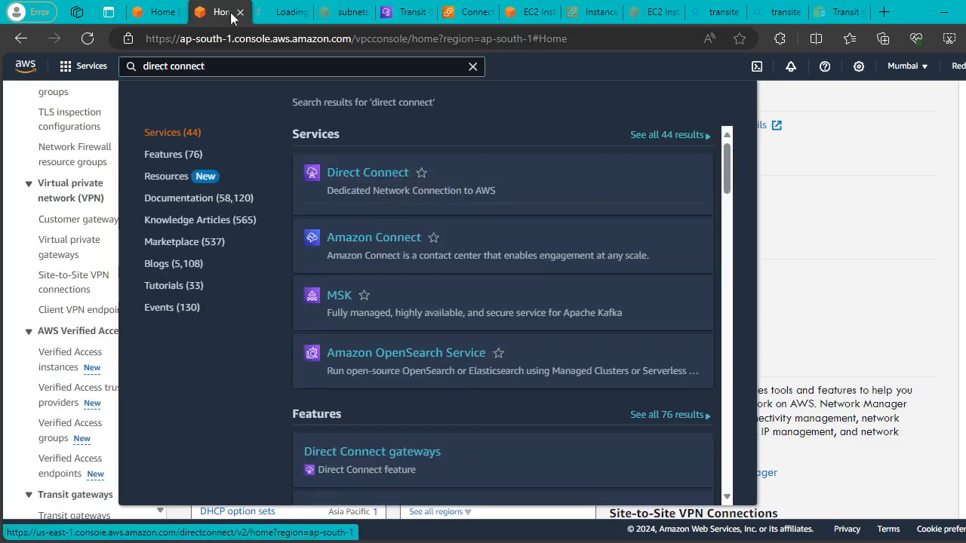
left_click(268, 7)
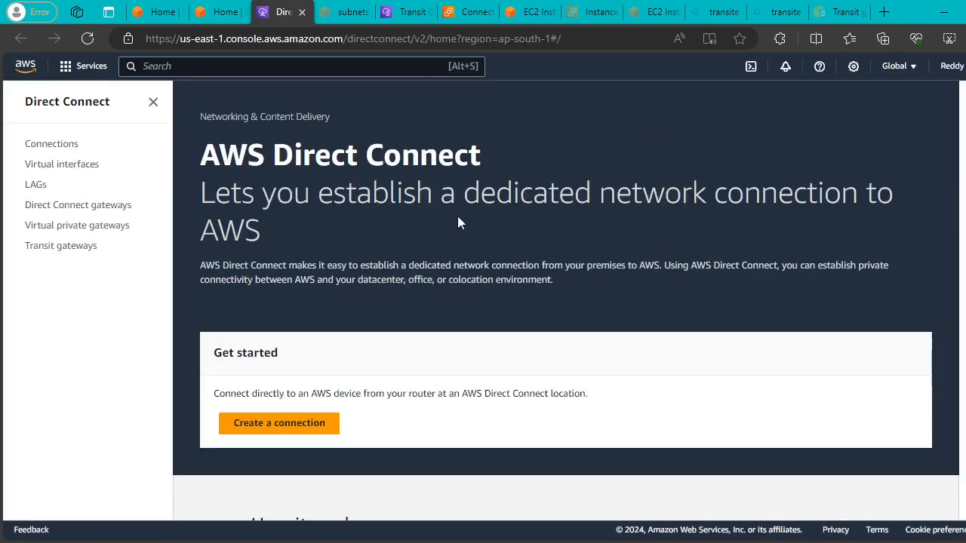
Scroll through the Direct Connect console landing page.
scroll(505, 224, "down", 1)
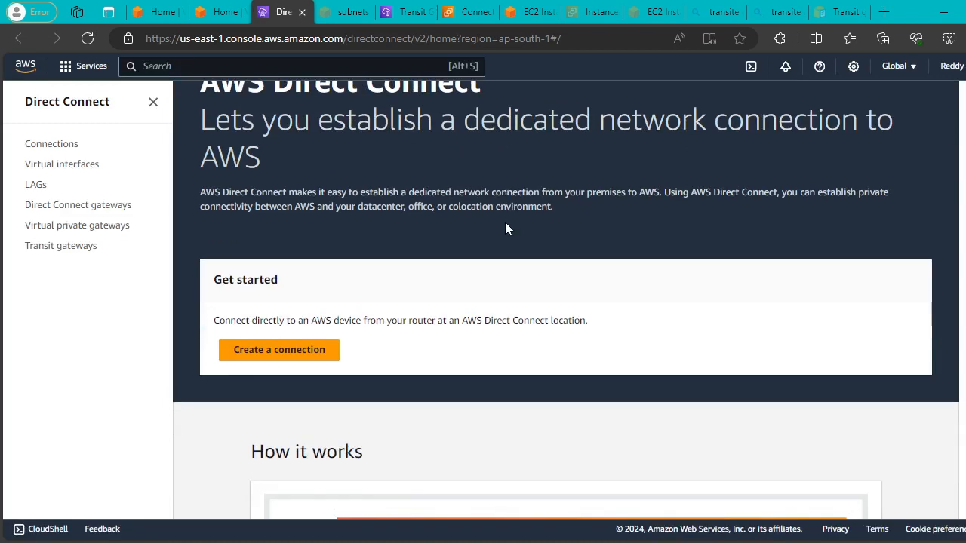
scroll(424, 181, "up", 1)
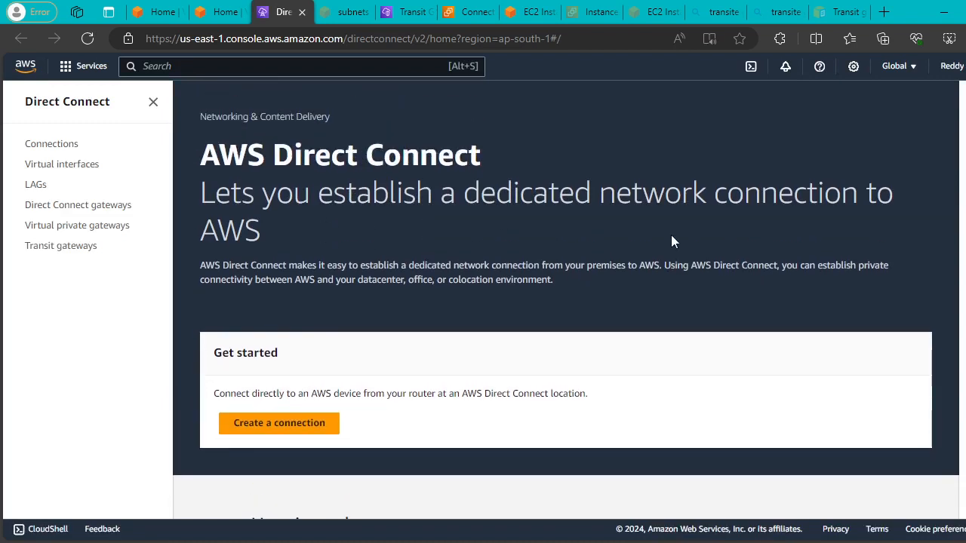
scroll(802, 245, "down", 2)
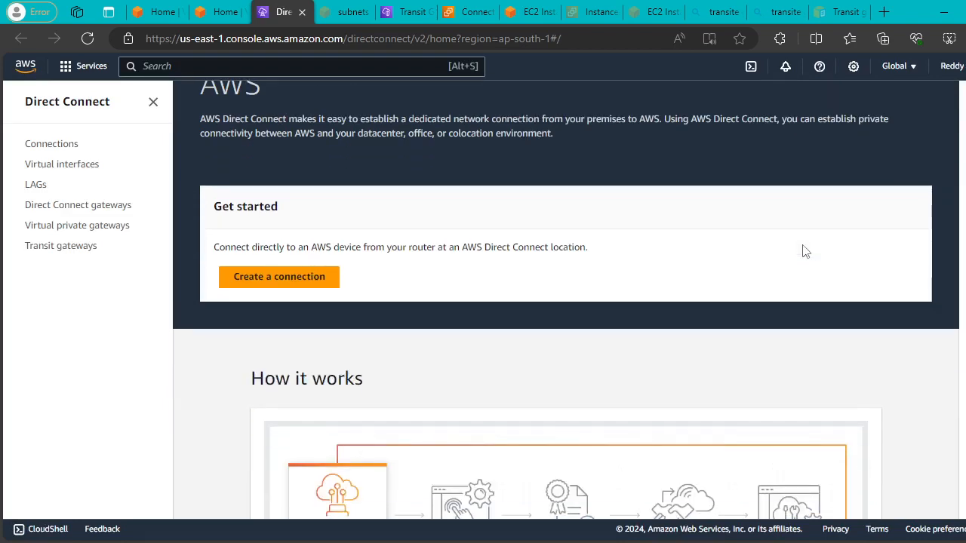
scroll(806, 251, "down", 3)
scroll(804, 252, "down", 5)
scroll(804, 251, "up", 5)
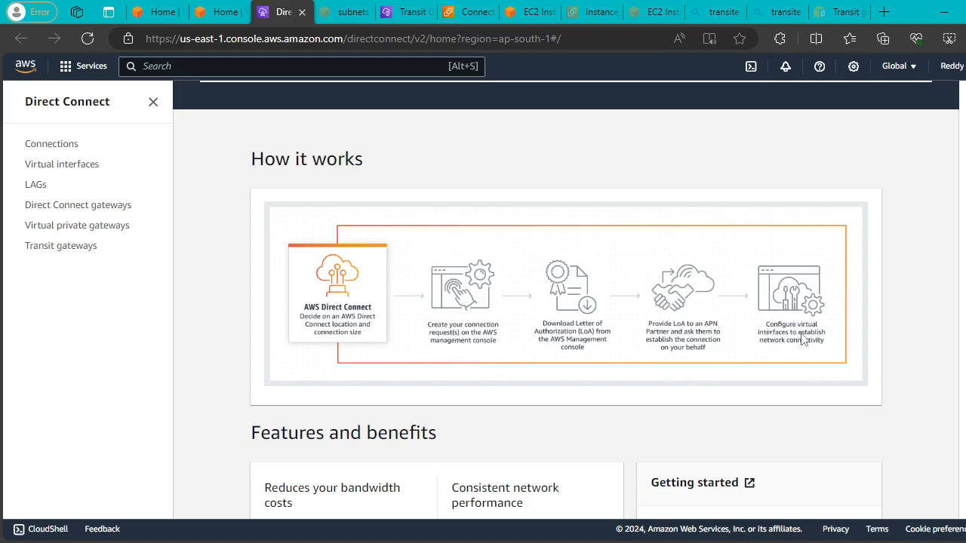
scroll(803, 341, "down", 2)
scroll(802, 338, "up", 6)
Start creating a new Direct Connect connection and look over the ordering options.
left_click(260, 422)
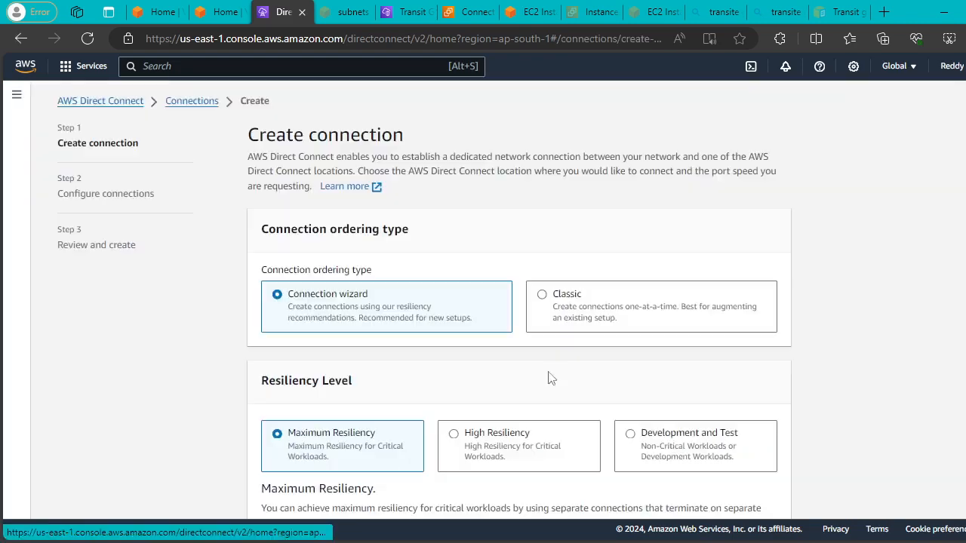
scroll(592, 339, "down", 2)
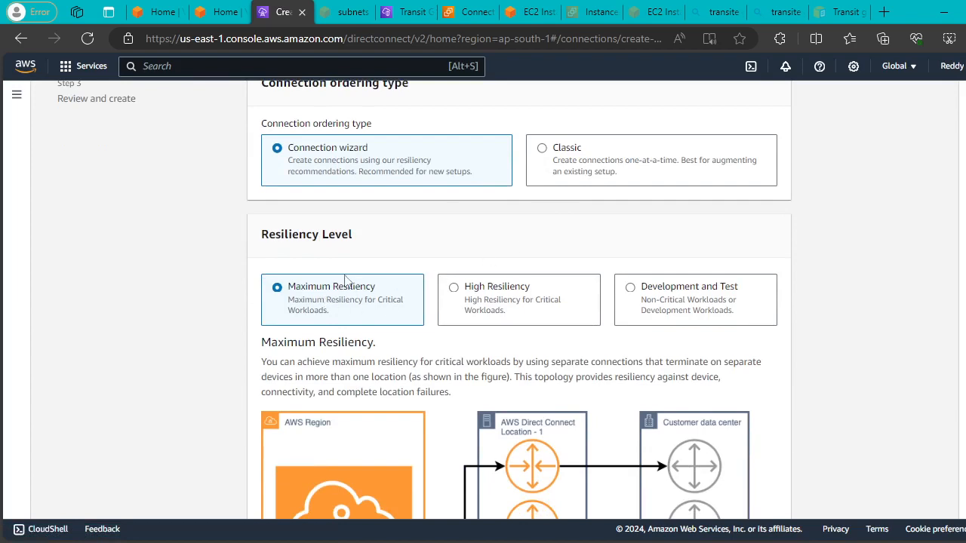
scroll(722, 313, "down", 2)
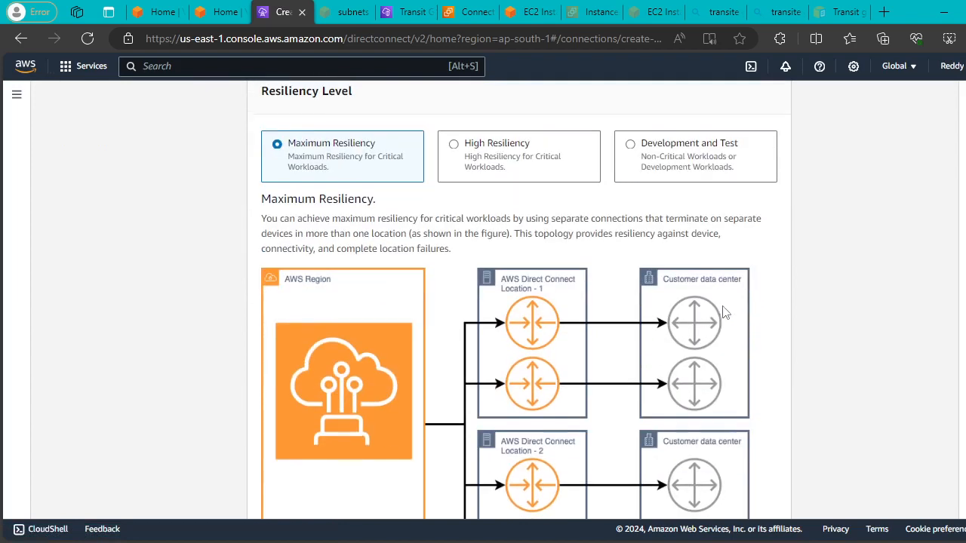
scroll(722, 312, "up", 4)
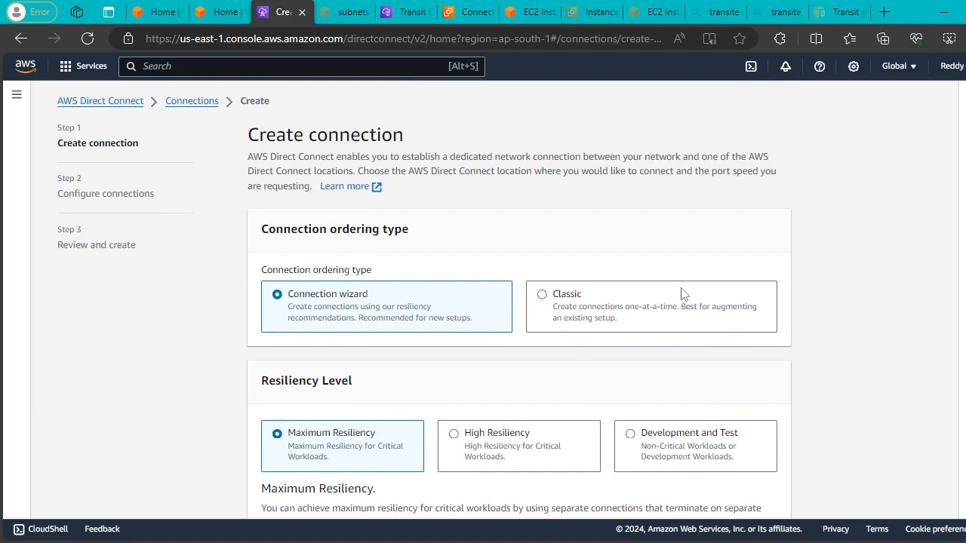
Try the Classic ordering type, then switch back to Connection wizard.
left_click(543, 295)
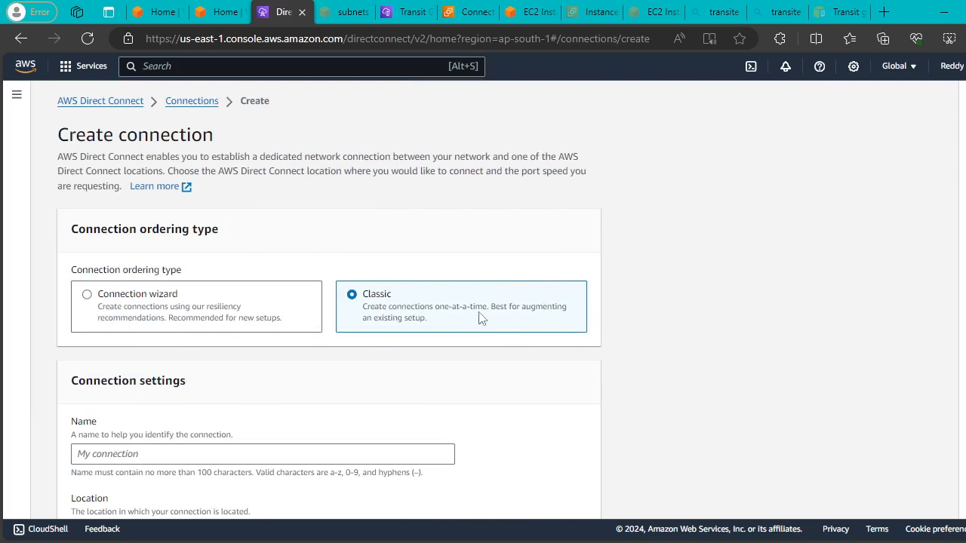
left_click(91, 295)
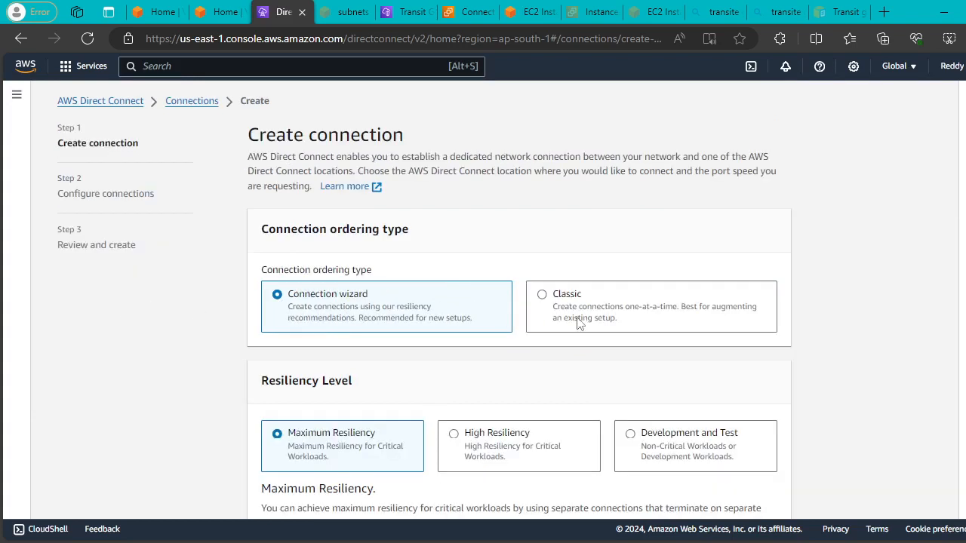
scroll(578, 322, "down", 2)
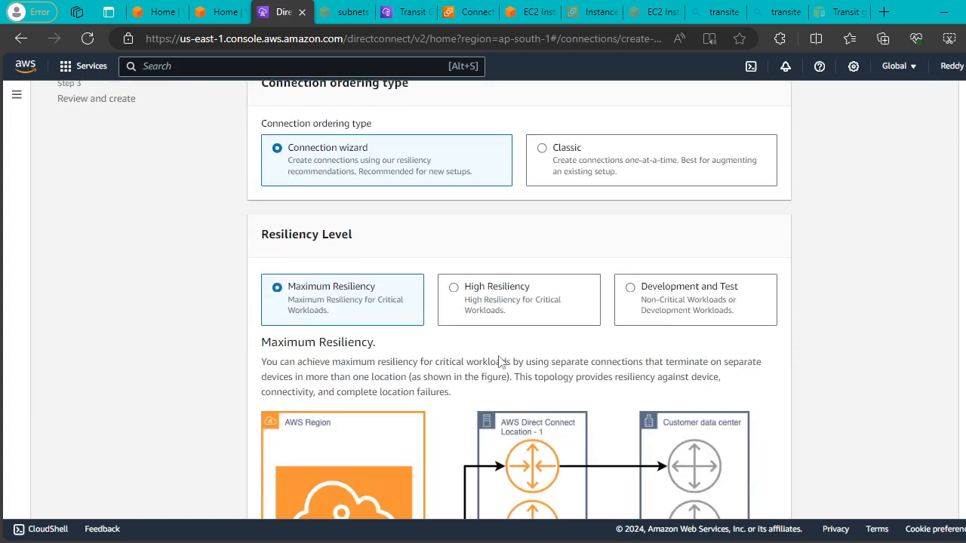
scroll(506, 367, "down", 1)
scroll(502, 362, "up", 2)
Choose Classic again and review its EQDC2 location and 1Gbps port speed settings.
left_click(542, 220)
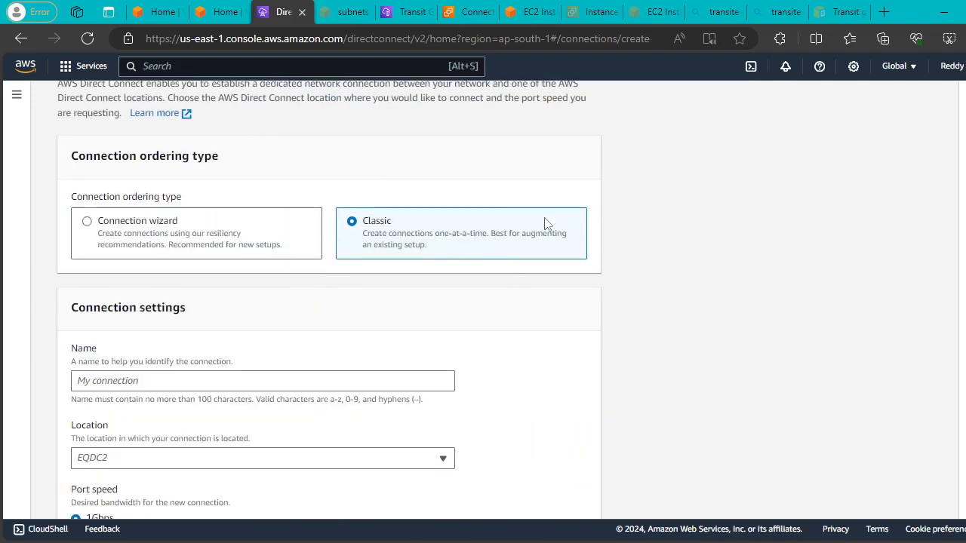
scroll(300, 267, "down", 3)
scroll(460, 287, "up", 4)
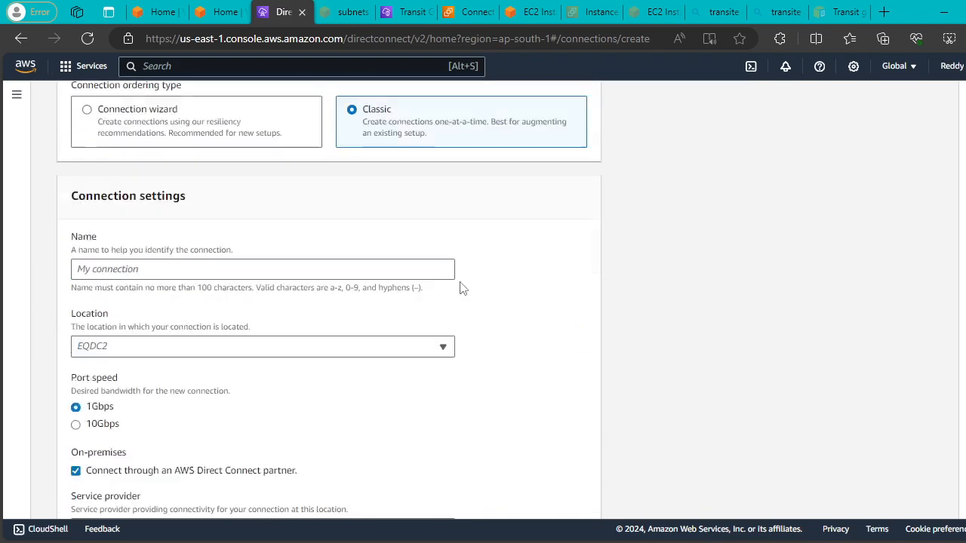
scroll(411, 293, "down", 2)
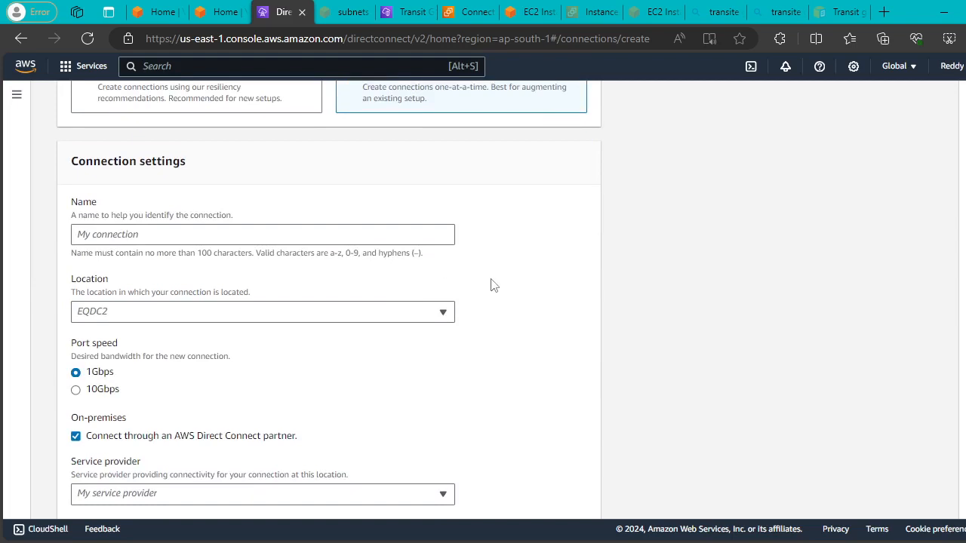
scroll(523, 283, "down", 2)
scroll(528, 281, "up", 2)
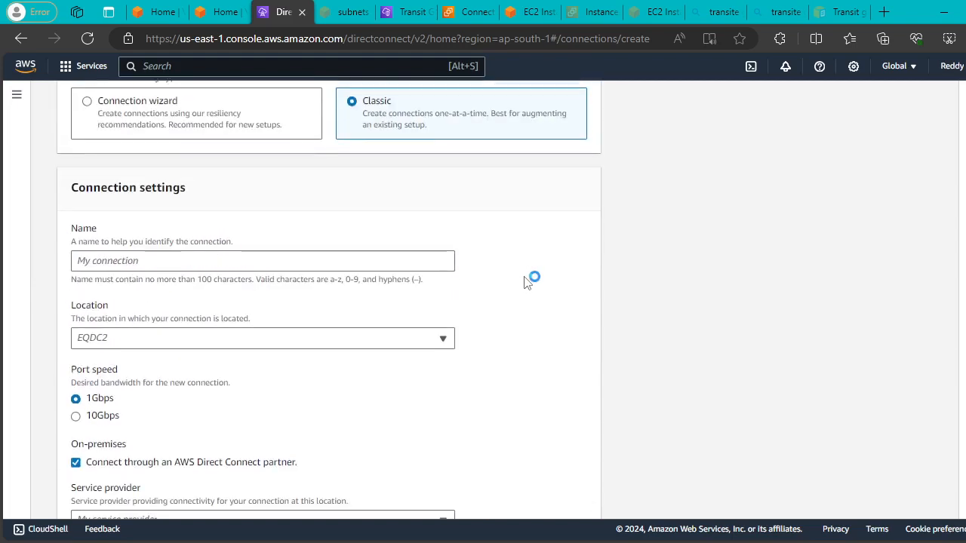
scroll(529, 294, "up", 1)
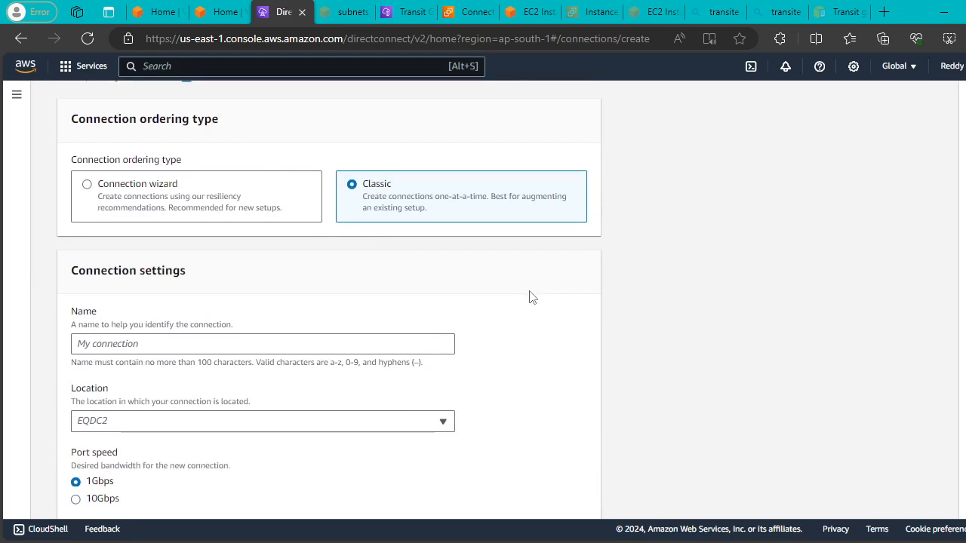
scroll(531, 297, "up", 2)
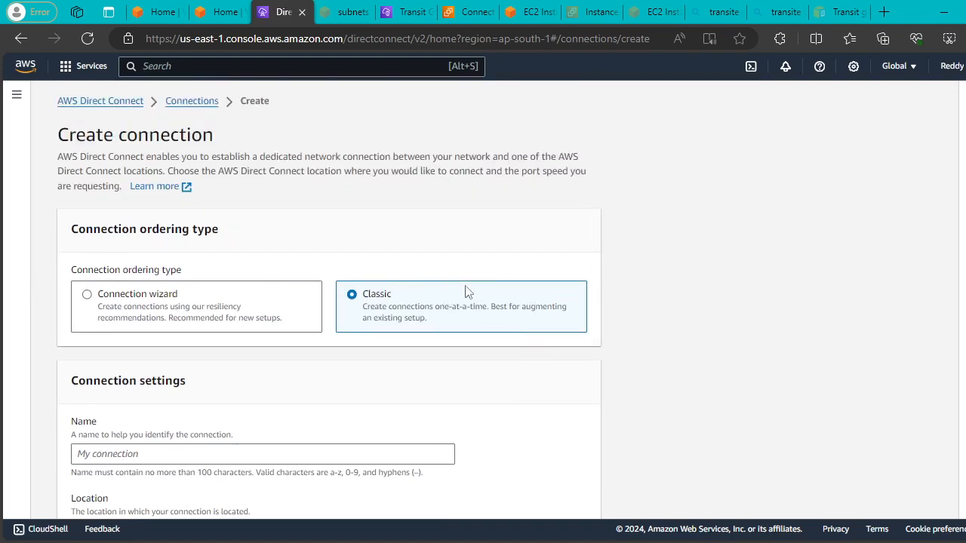
scroll(466, 292, "down", 1)
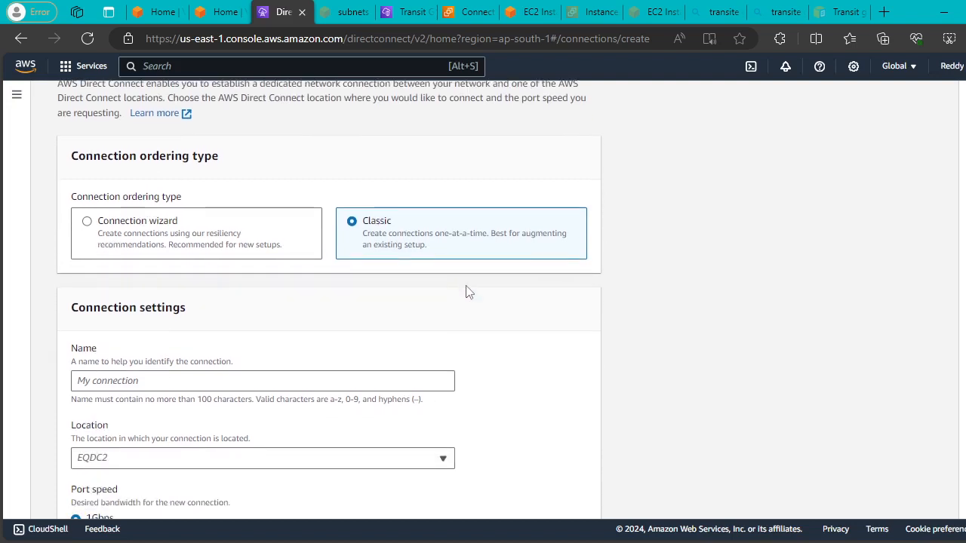
Switch the ordering type back to Connection wizard and review its options.
left_click(87, 225)
scroll(459, 295, "down", 3)
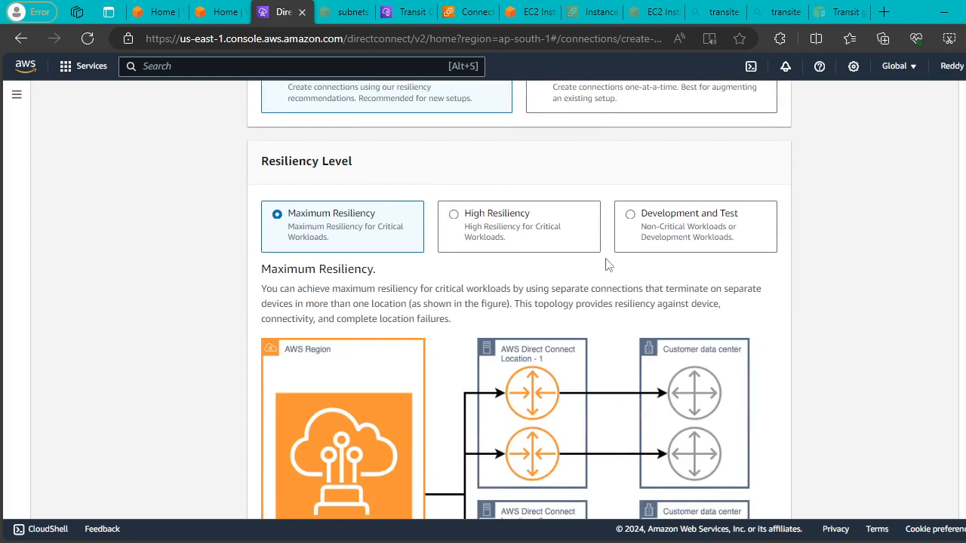
scroll(608, 264, "down", 3)
scroll(693, 324, "up", 3)
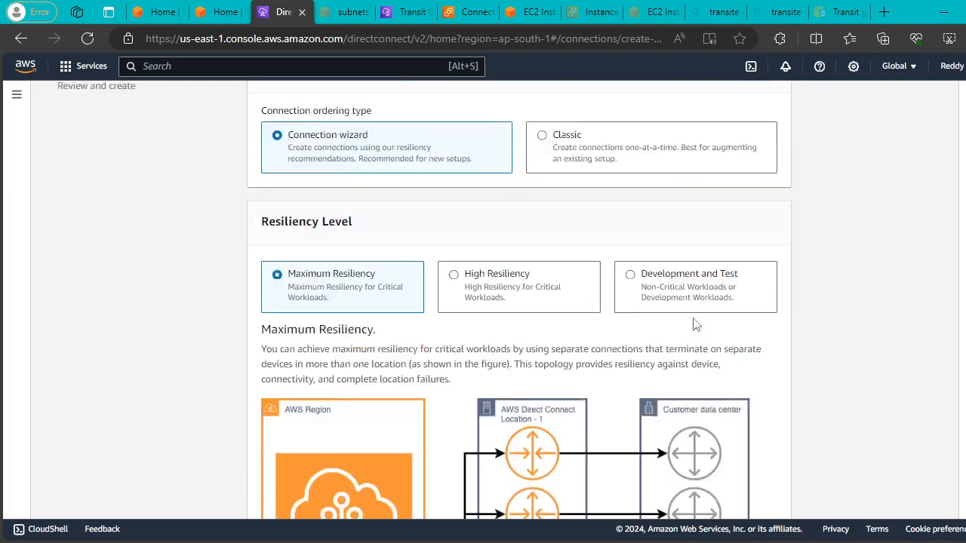
scroll(694, 321, "up", 2)
scroll(694, 320, "down", 3)
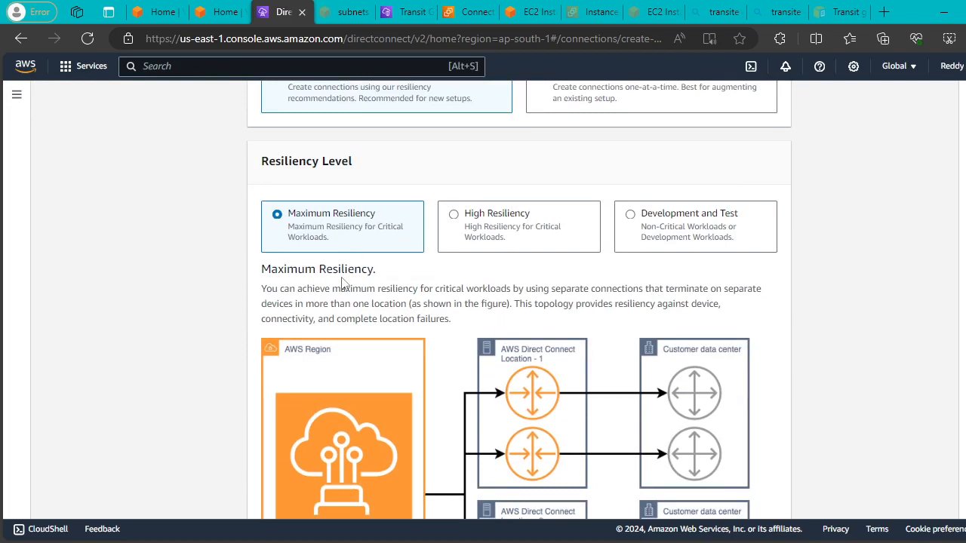
Try High Resiliency, then reselect Maximum Resiliency as the resiliency level.
left_click(452, 214)
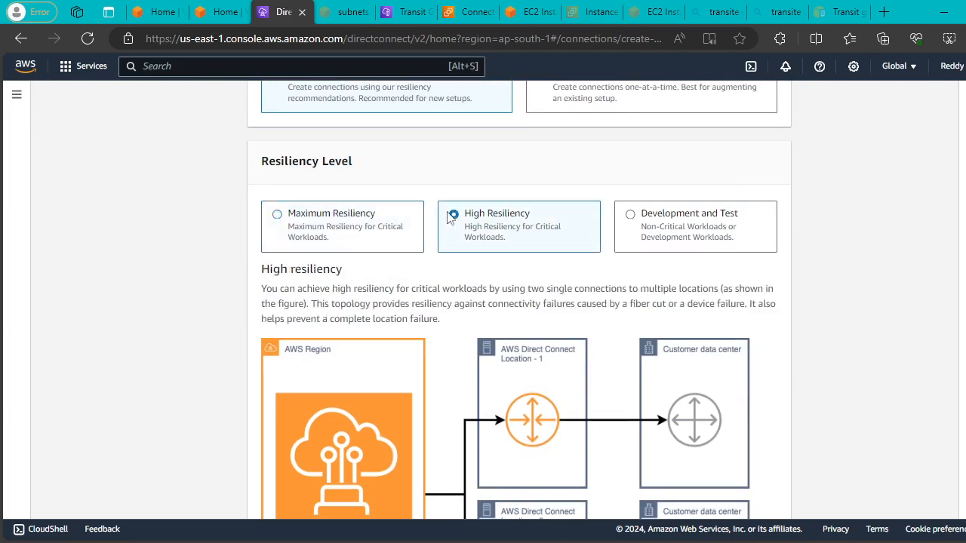
scroll(585, 275, "down", 3)
scroll(588, 277, "up", 3)
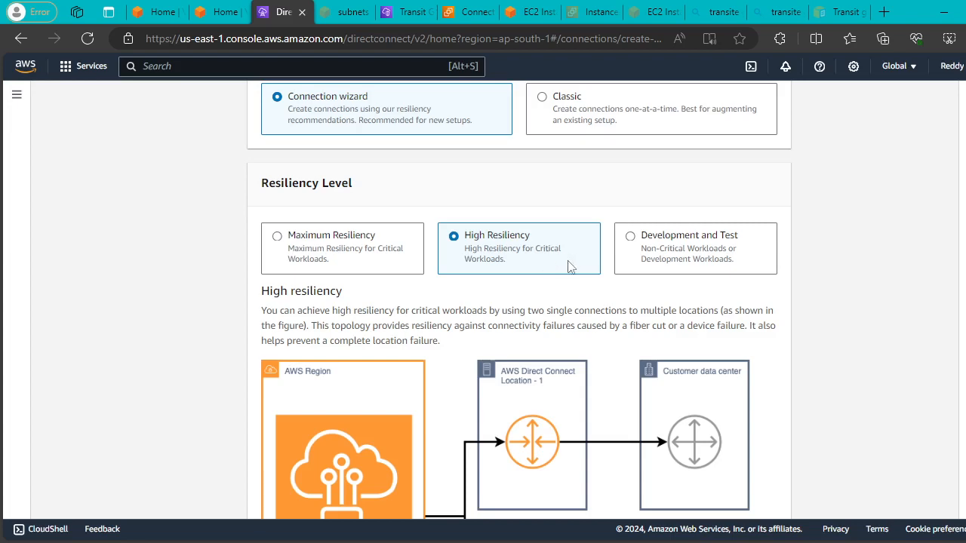
scroll(569, 301, "down", 3)
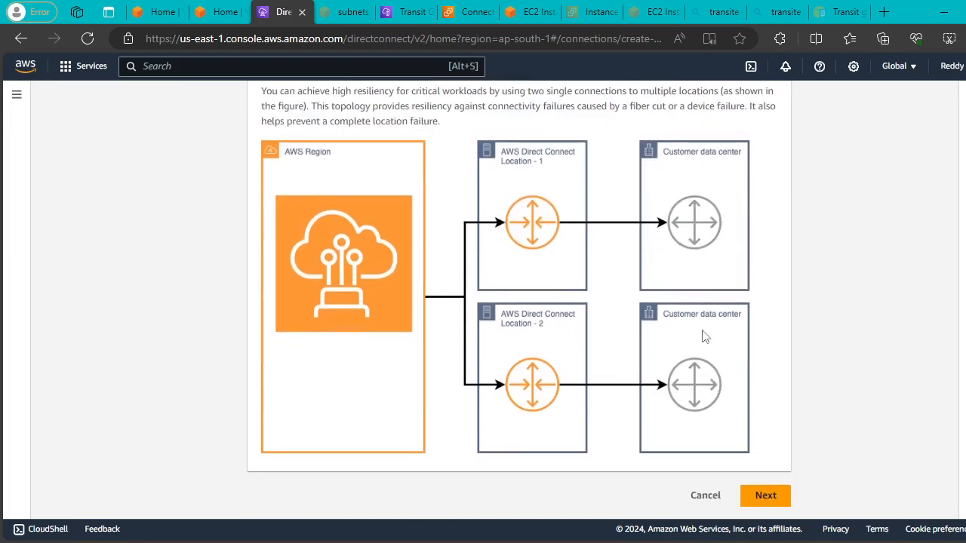
scroll(704, 337, "up", 1)
left_click(279, 92)
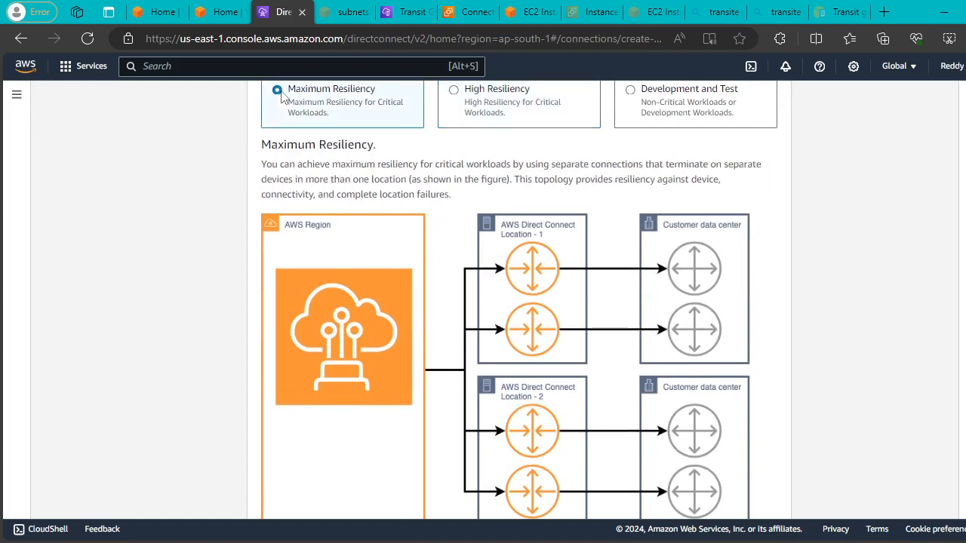
scroll(429, 210, "down", 1)
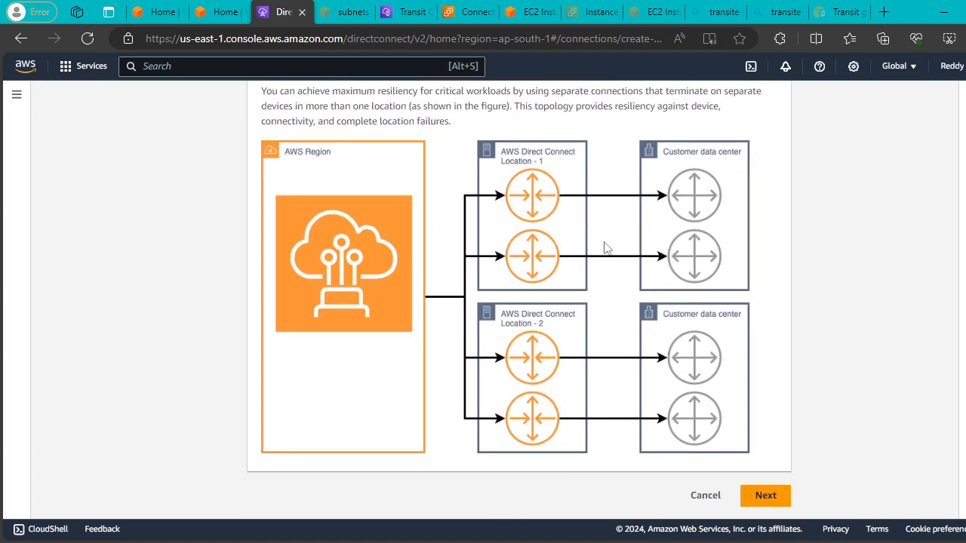
scroll(506, 257, "up", 3)
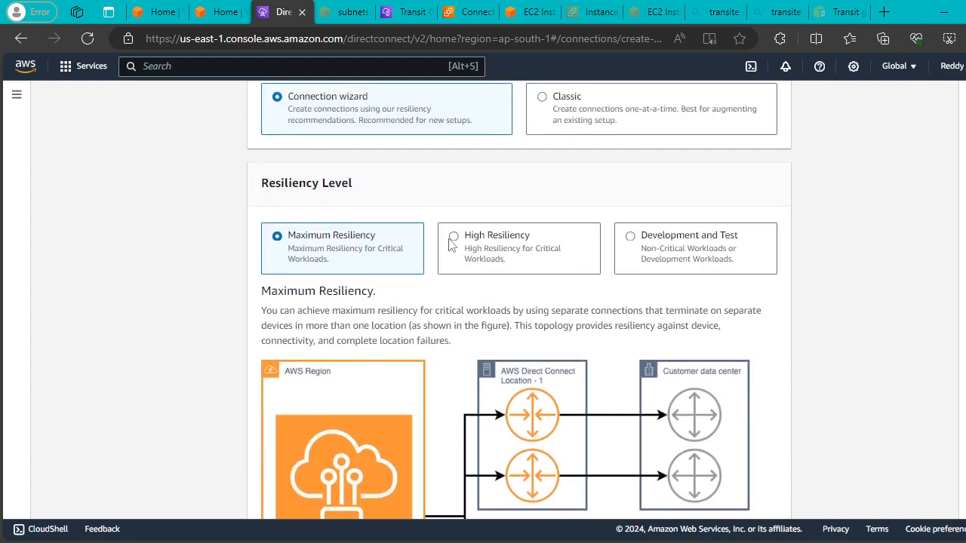